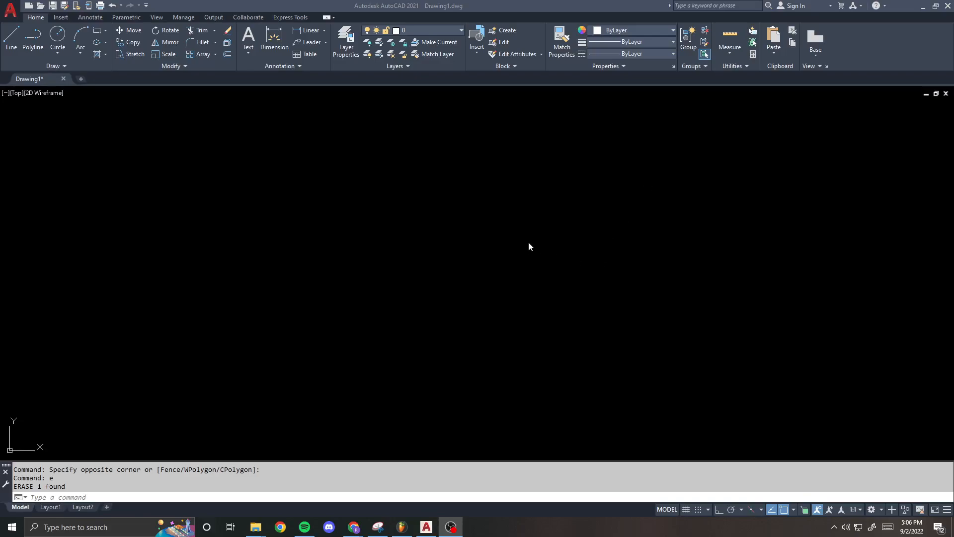
- Bring the recommended nuts and washers web page into view and examine its Heavy Hex Nut Dimensions table
click(464, 241)
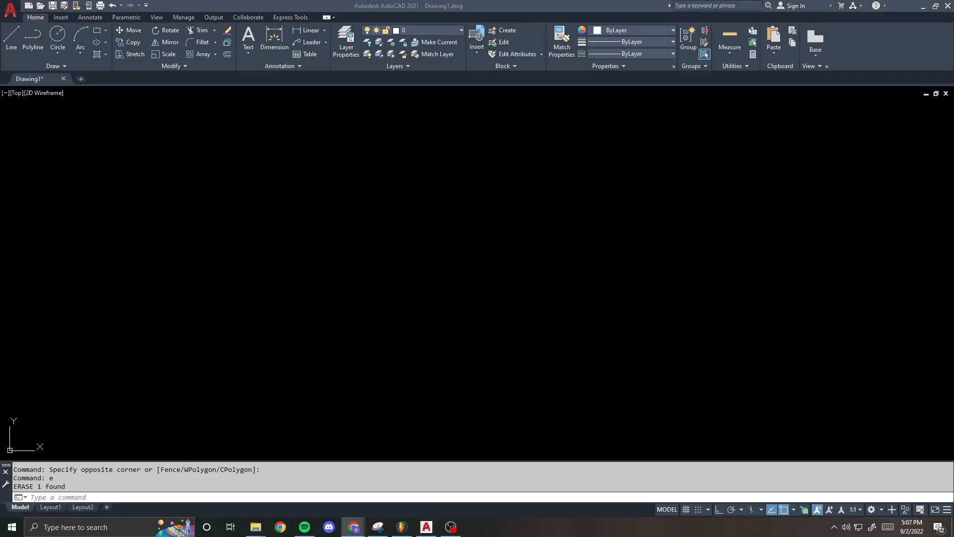
drag(953, 73, 378, 73)
double_click(385, 64)
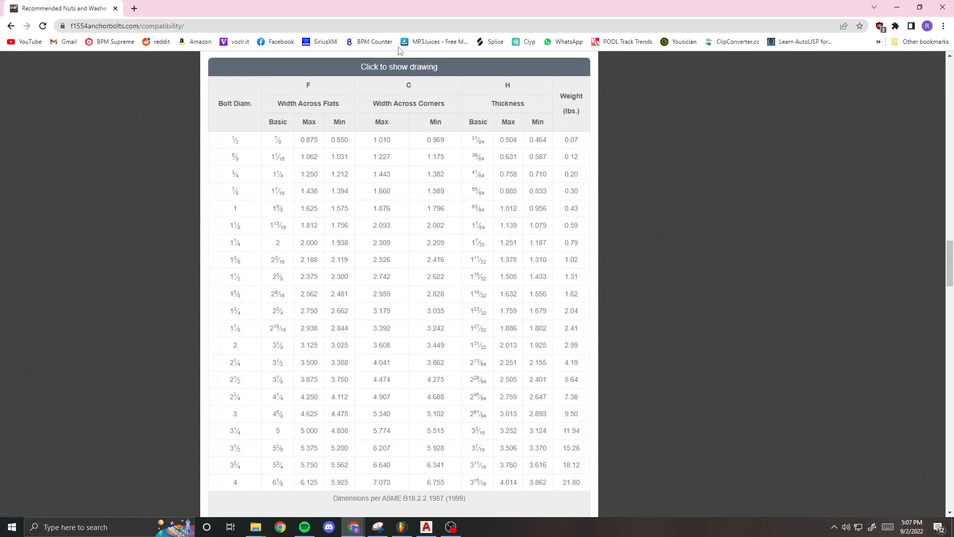
scroll(292, 147, up, 2)
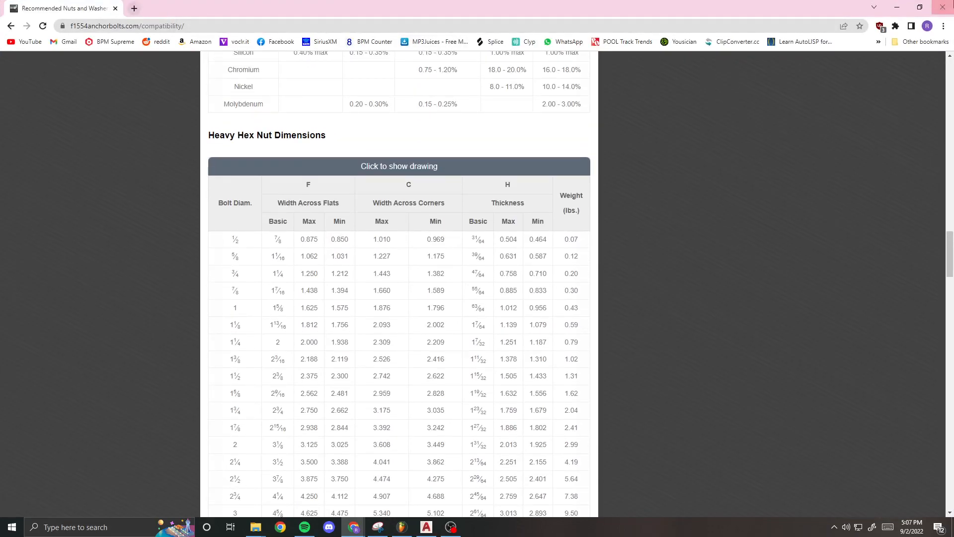
- Bring up the Headed Anchor Bolts web page and examine its bolt photo and description
drag(953, 18, 164, 21)
scroll(541, 253, down, 1)
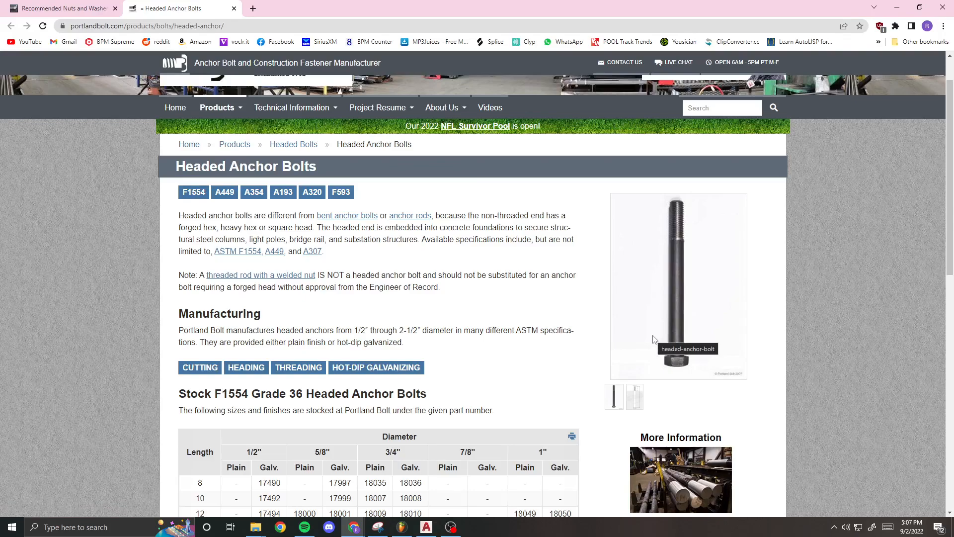
scroll(487, 239, down, 1)
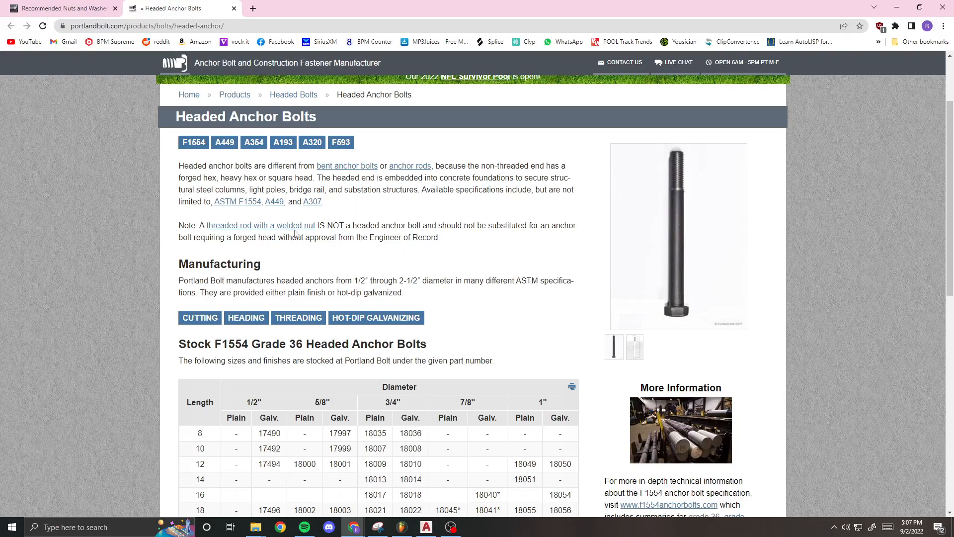
- Open the linked article on threaded rods with a welded nut, examine its headed bolt and rod drawings, and return
click(268, 227)
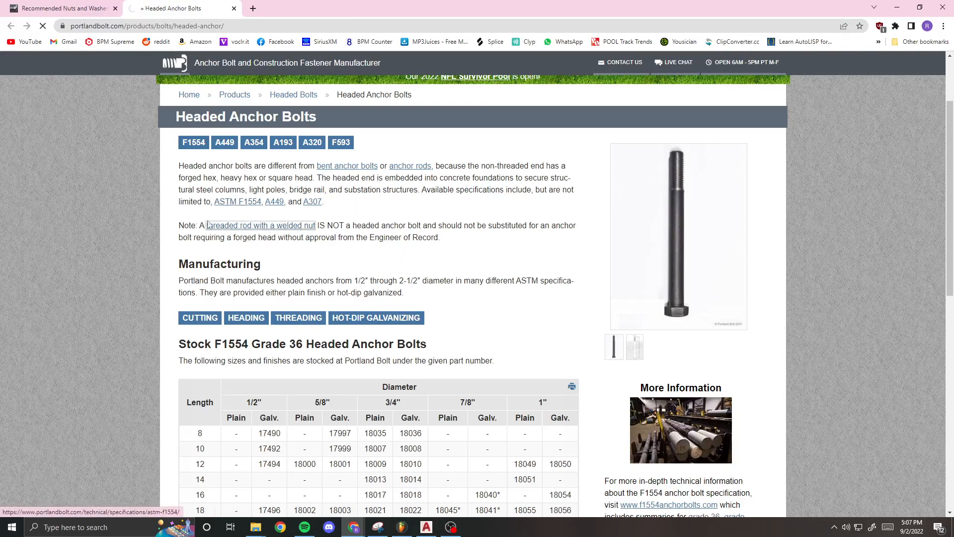
scroll(566, 219, down, 5)
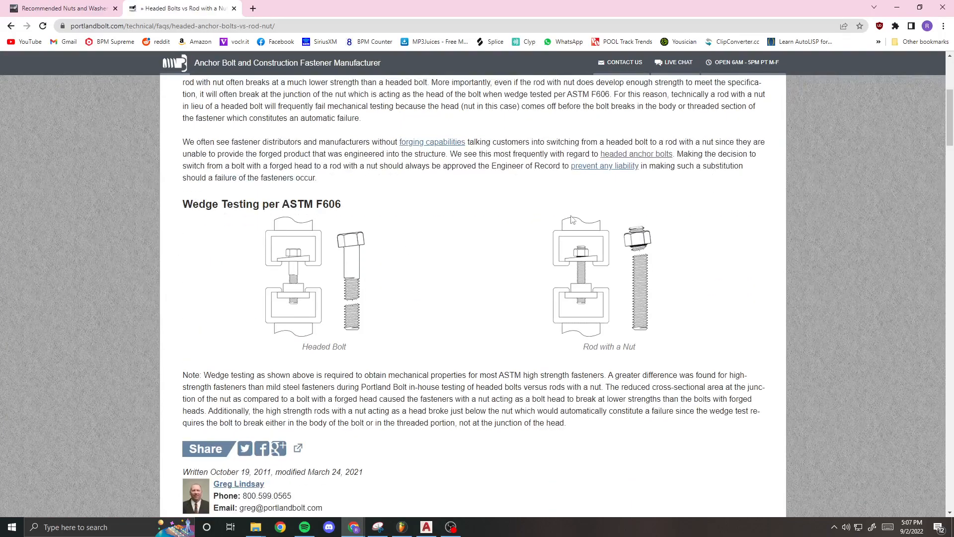
key(alt+Left)
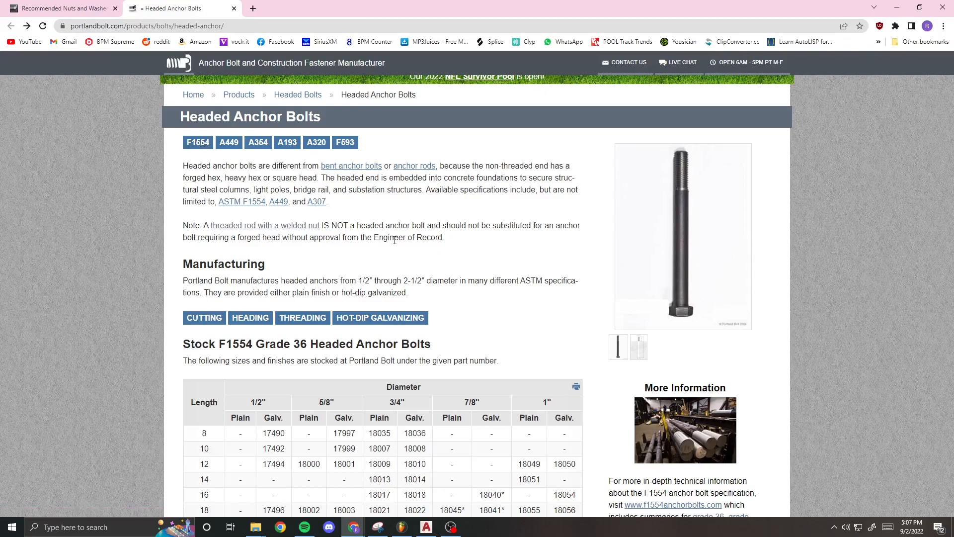
- Go back to the Heavy Hex Nut Dimensions table, then move the browser away to return to the AutoCAD drawing
scroll(392, 238, down, 1)
scroll(683, 169, up, 1)
click(82, 8)
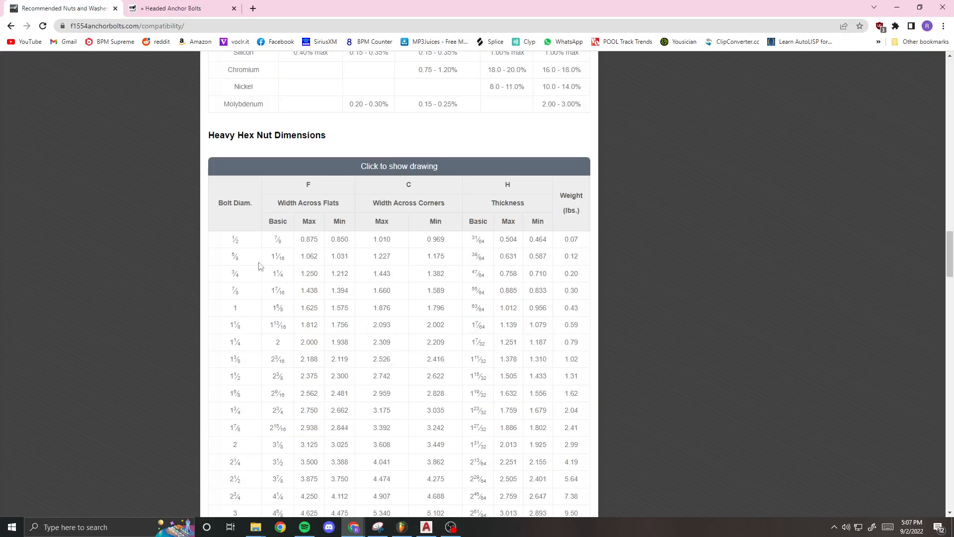
drag(444, 1, 953, 69)
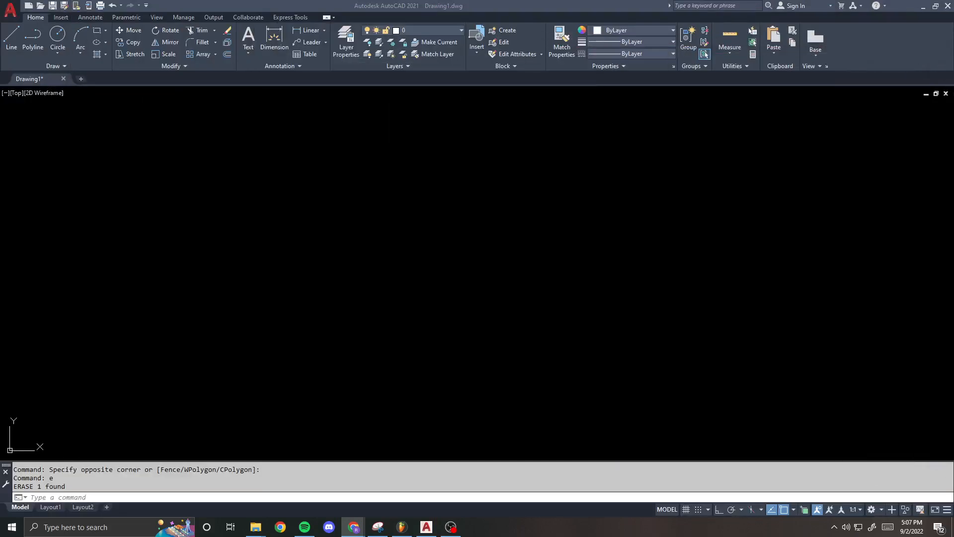
- Draw a tall rectangle for the bolt shaft using the Dimensions option, with length 1" and width 2'-0"
scroll(473, 193, down, 3)
middle_drag(493, 207, 397, 213)
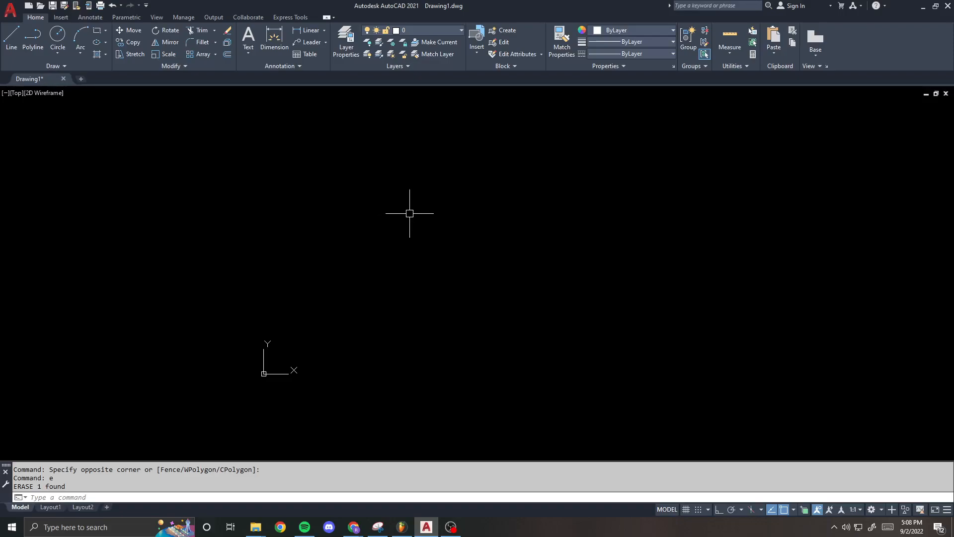
text(rec)
key(Return)
click(385, 182)
text(d)
key(Return)
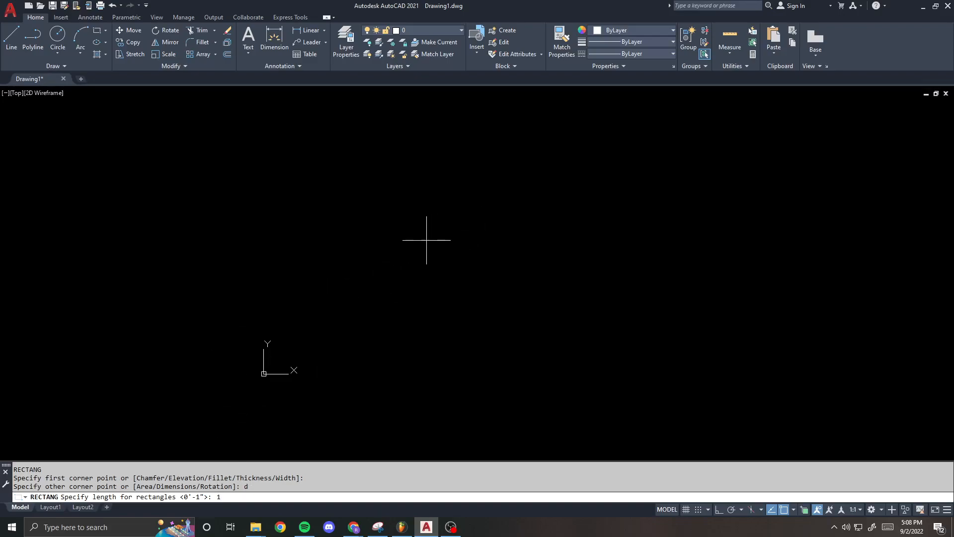
key(Return)
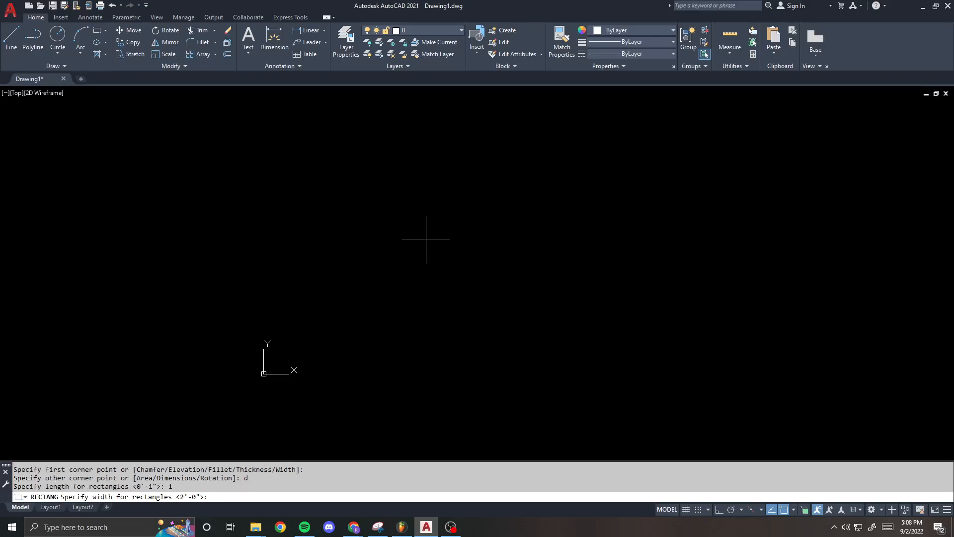
key(Return)
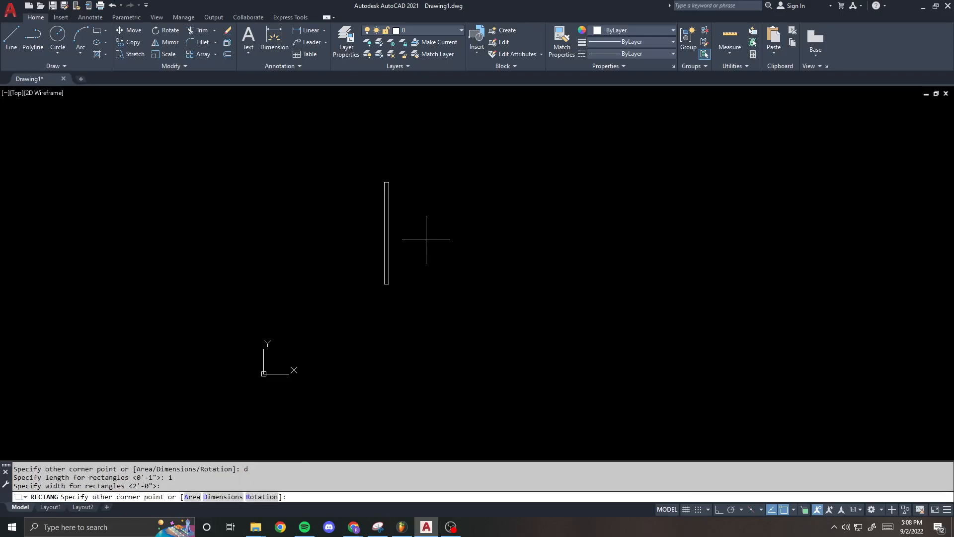
scroll(342, 201, up, 1)
scroll(343, 201, up, 2)
- Move the tall shaft rectangle a short distance to the right
text(m)
click(488, 224)
click(410, 236)
key(space)
click(516, 216)
click(570, 219)
middle_drag(561, 218, 487, 236)
middle_drag(483, 197, 435, 195)
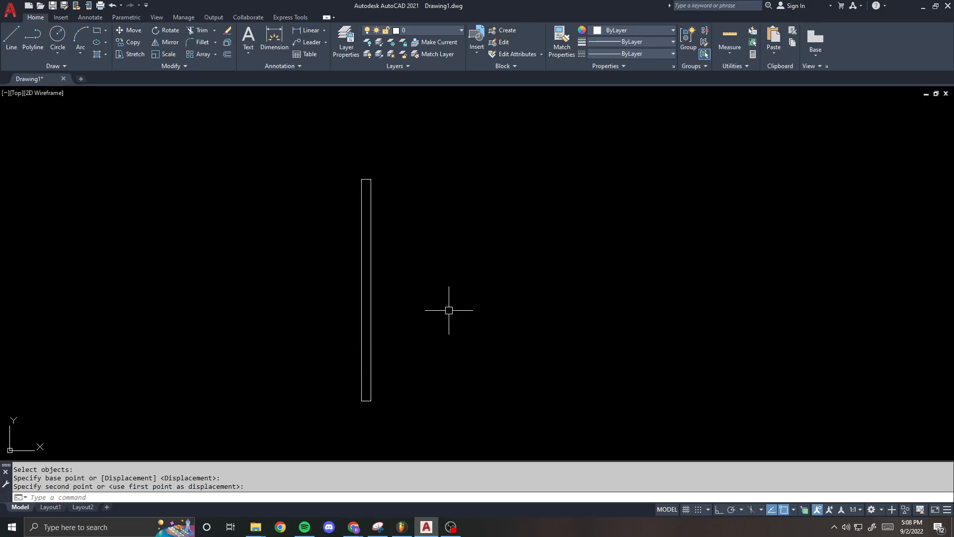
- Look up the row for a 1" bolt diameter in the browser's Heavy Hex Nut Dimensions table and return to the AutoCAD drawing
key(alt+Tab)
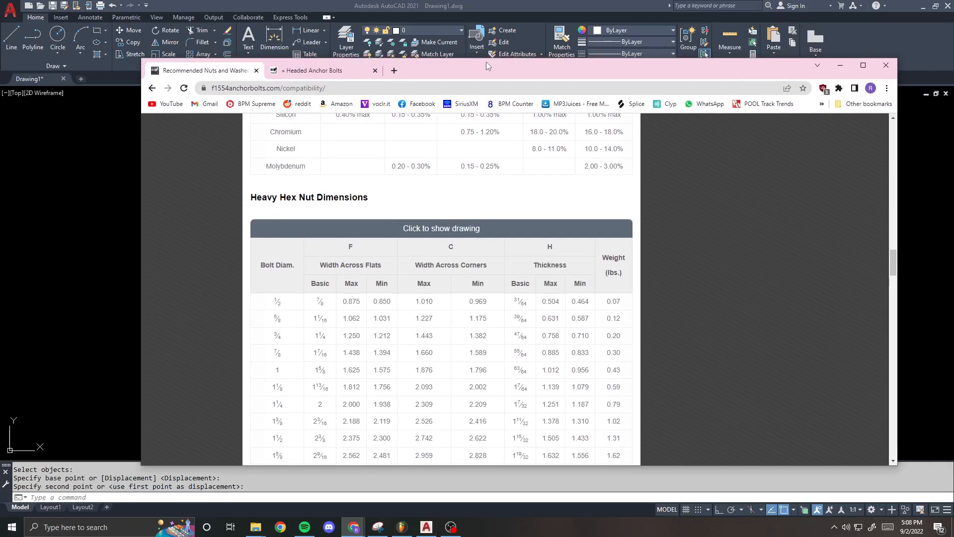
double_click(560, 61)
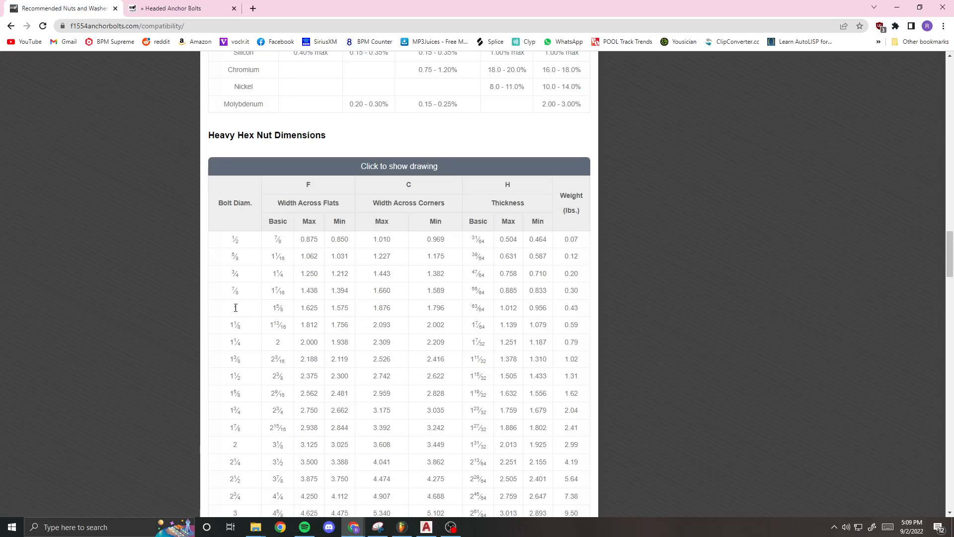
click(233, 307)
key(alt+Tab)
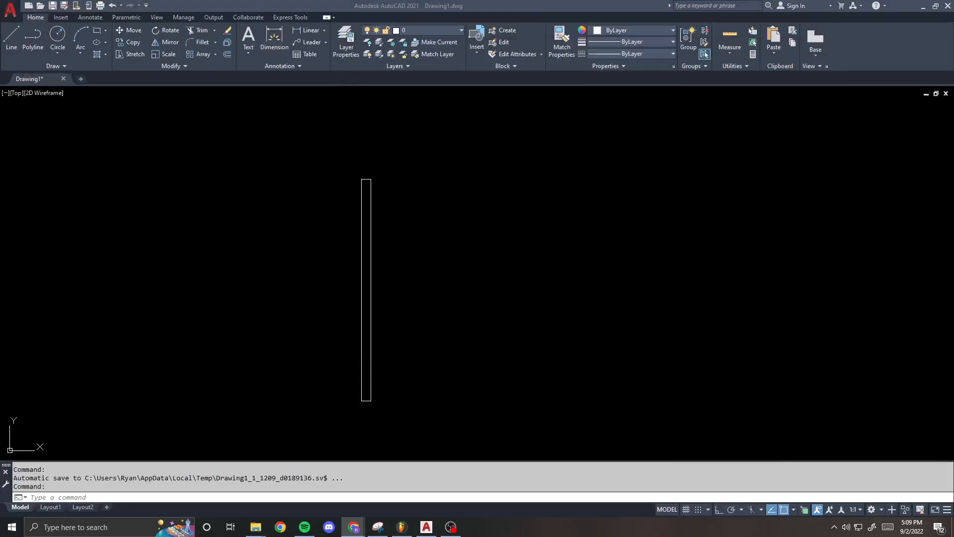
- Draw a circle with a diameter of 1-5/8" in the open space right of the shaft rectangle's upper end
scroll(445, 179, up, 2)
middle_drag(443, 179, 436, 211)
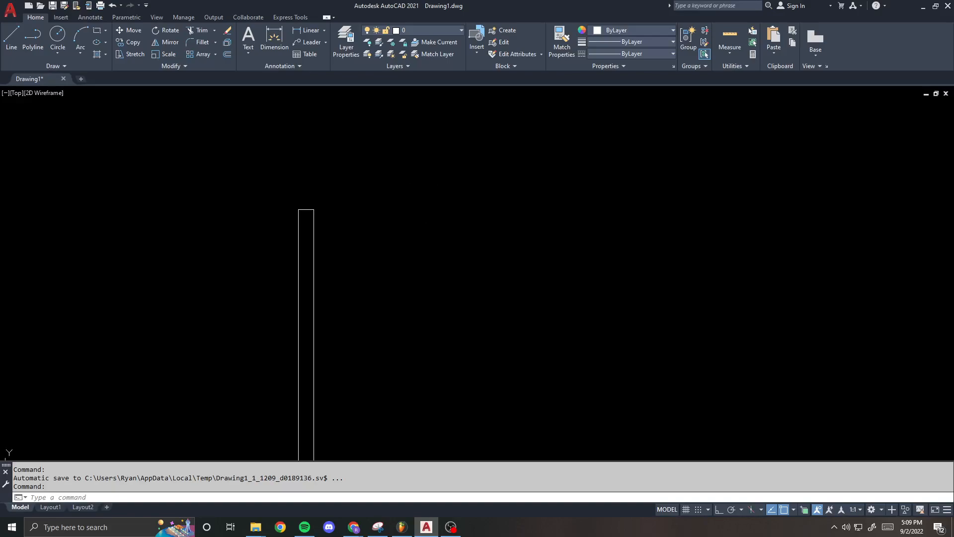
text(c)
key(Return)
click(452, 206)
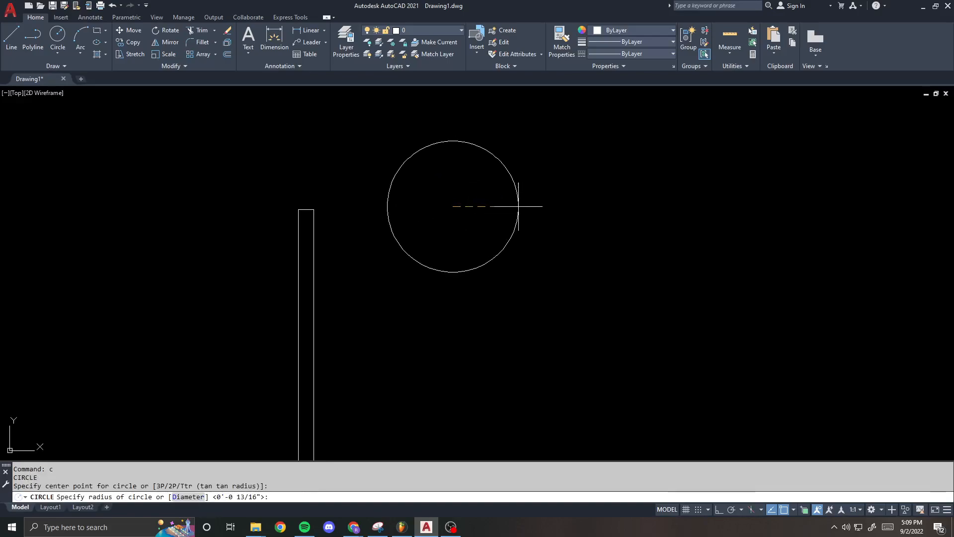
text(d)
key(Return)
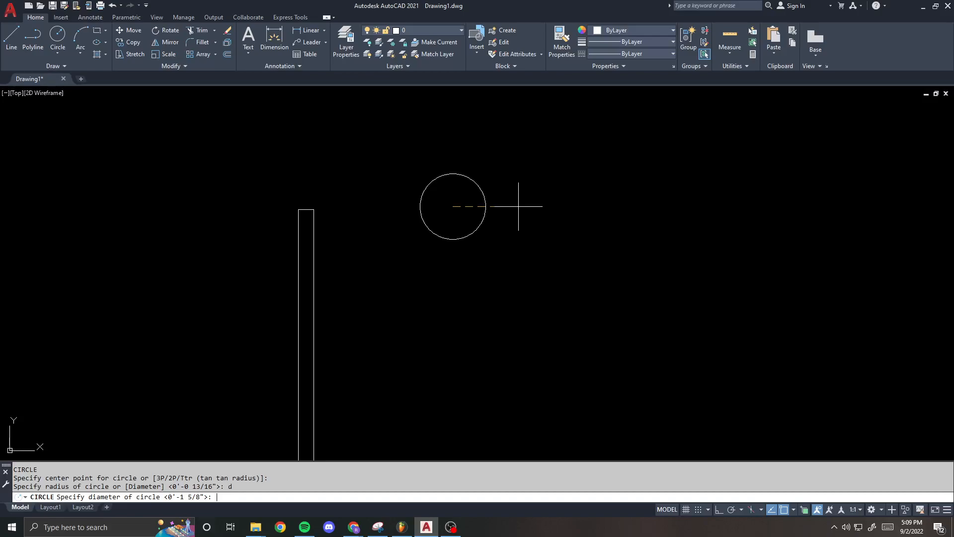
text(1-58)
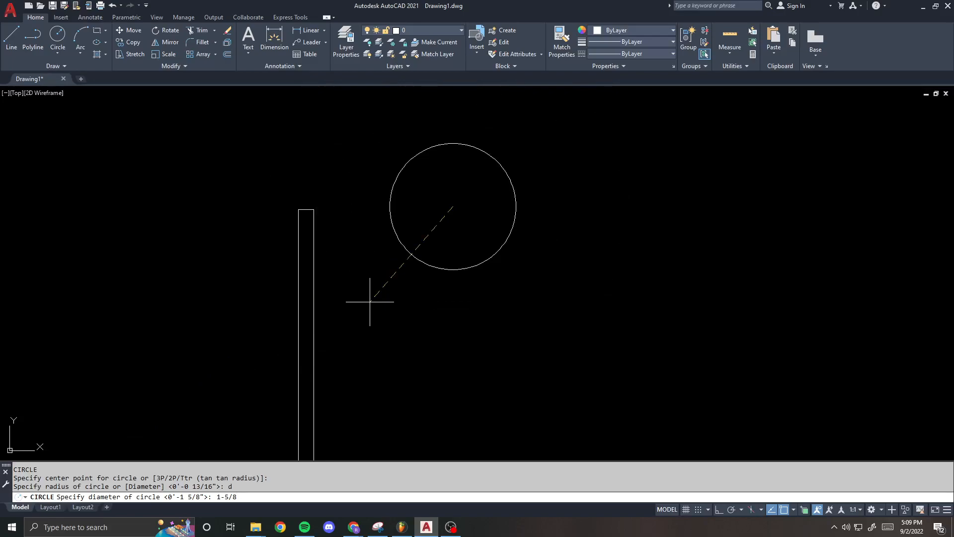
key(Return)
- Draw a six-sided polygon circumscribed about the circle, centered on it, with its vertical flats tangent to the circle's left and right quadrants
scroll(454, 193, up, 2)
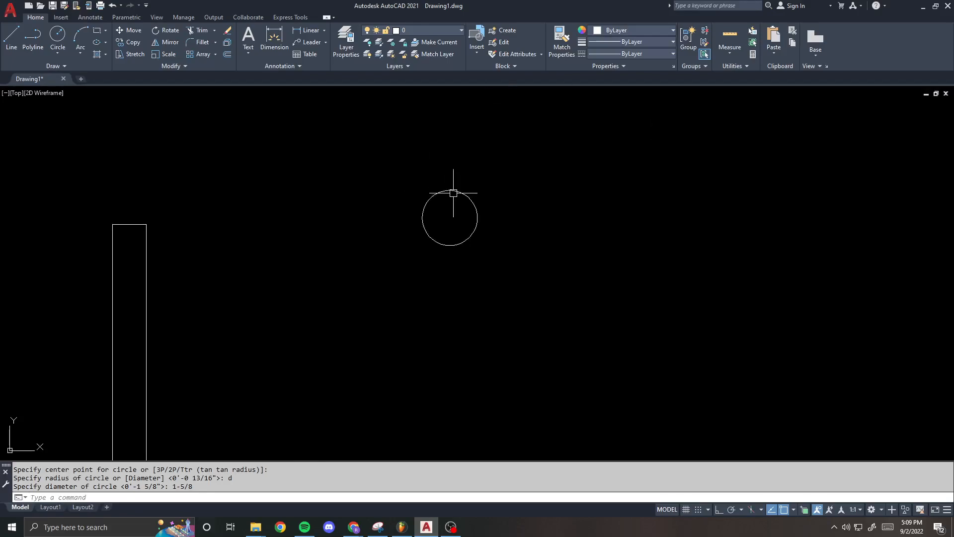
middle_drag(453, 193, 533, 192)
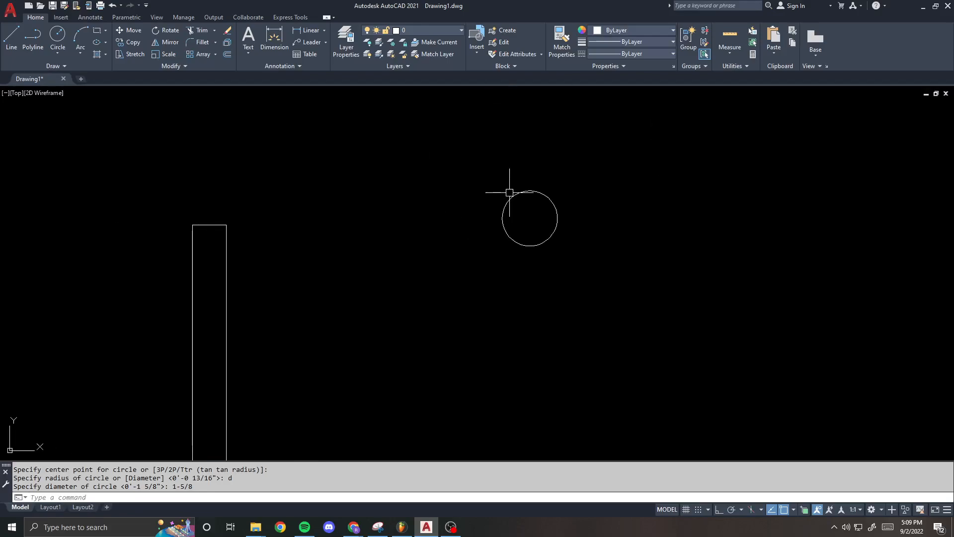
text(poly)
key(BackSpace)
text(lygon)
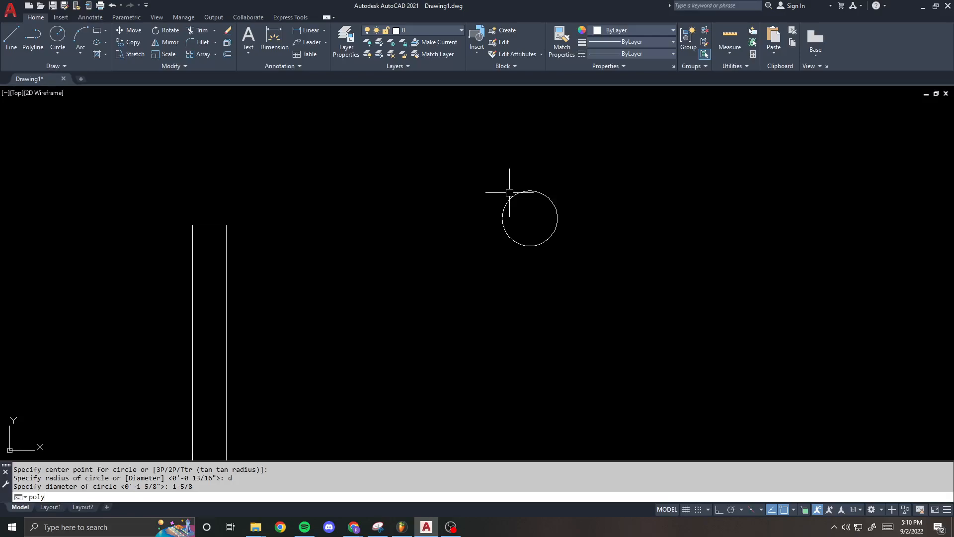
key(Return)
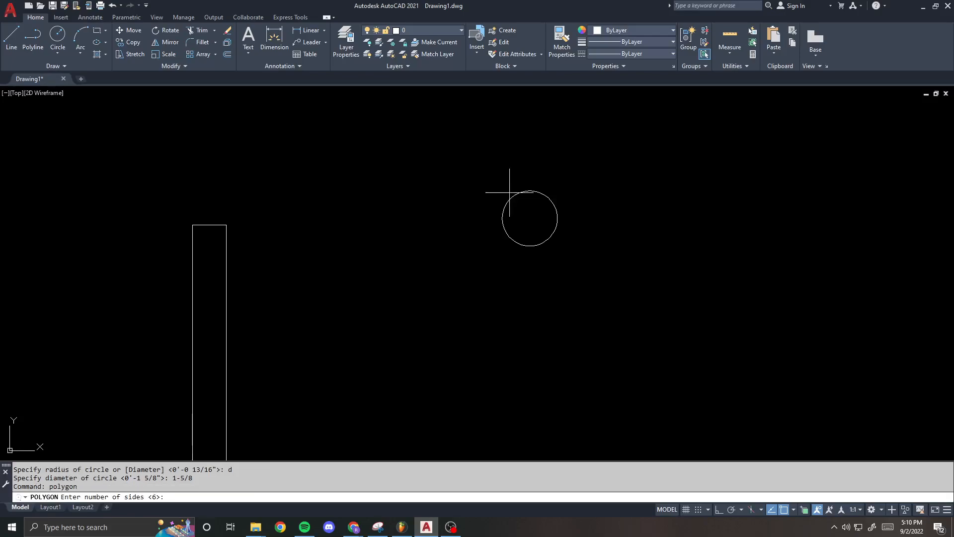
key(Return)
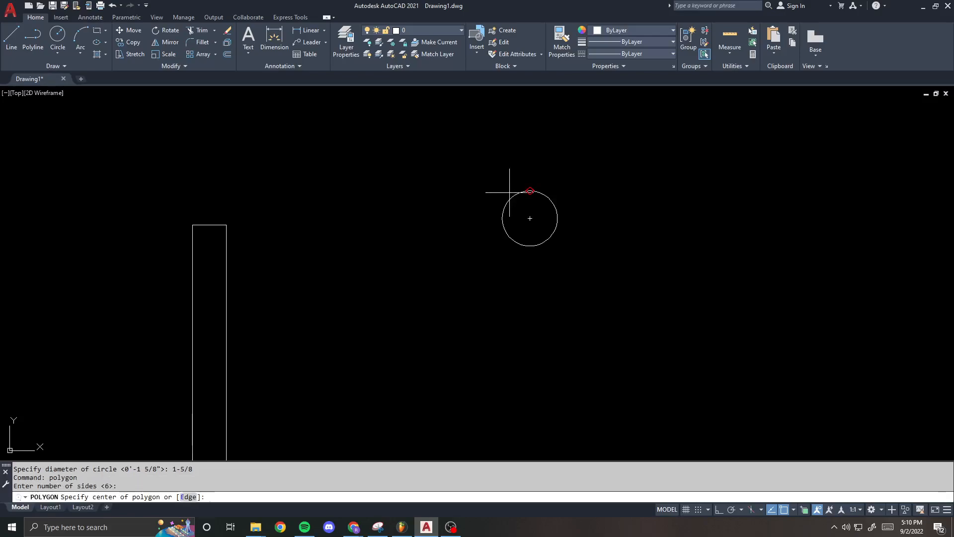
click(530, 218)
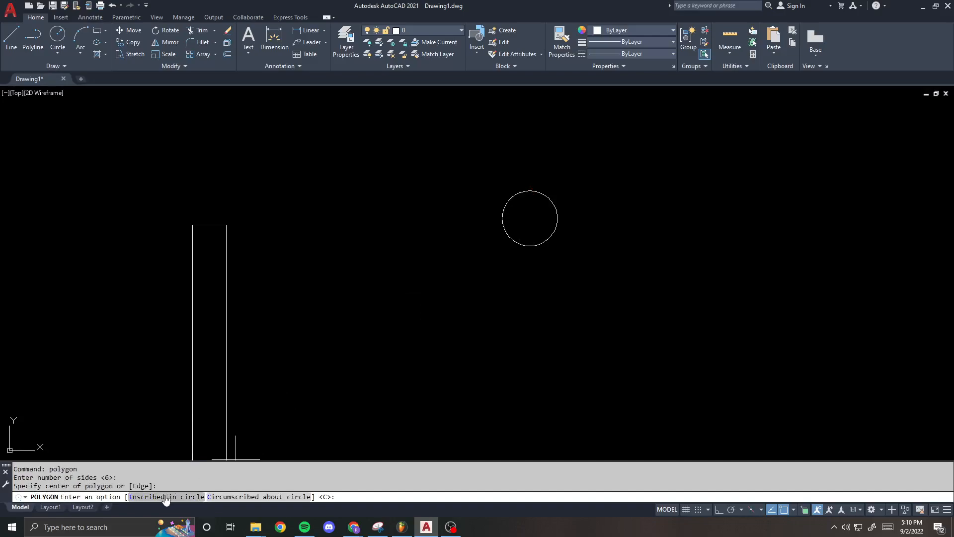
click(239, 498)
scroll(508, 212, up, 3)
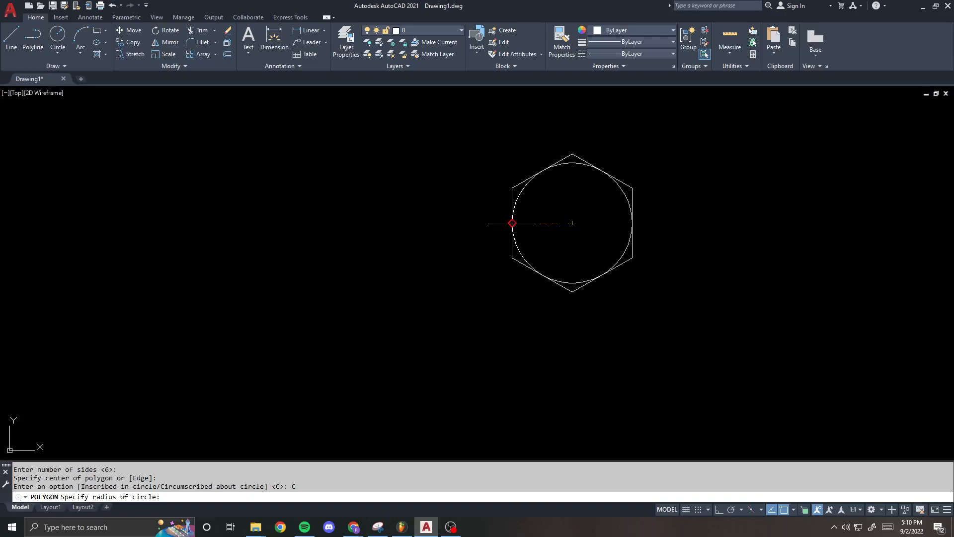
click(513, 223)
- Draw a rectangle with length 1-5/8" and width 1" below the hexagon, its left edge aligned with the hexagon's left flat
scroll(494, 219, down, 2)
scroll(398, 218, down, 2)
middle_drag(391, 219, 513, 224)
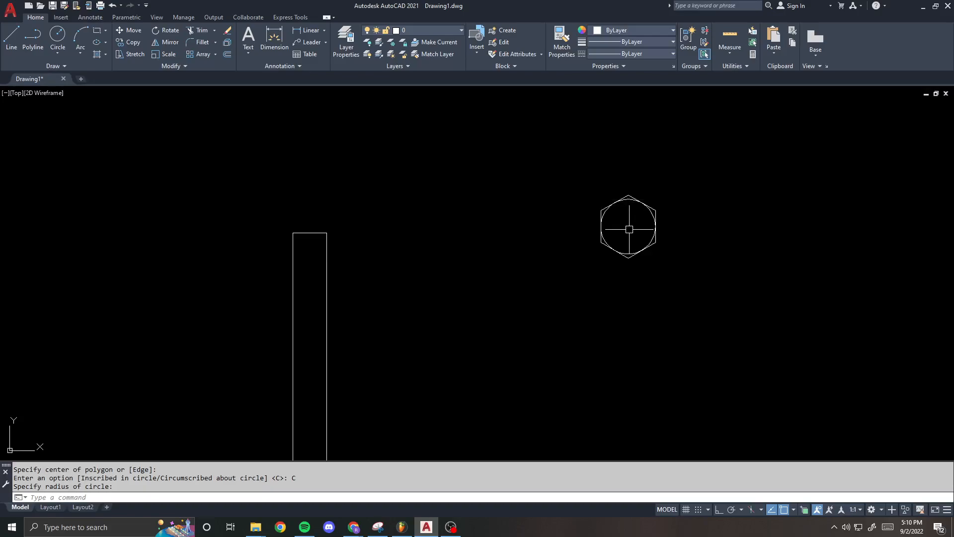
middle_drag(662, 226, 622, 225)
middle_drag(556, 208, 506, 179)
text(rec)
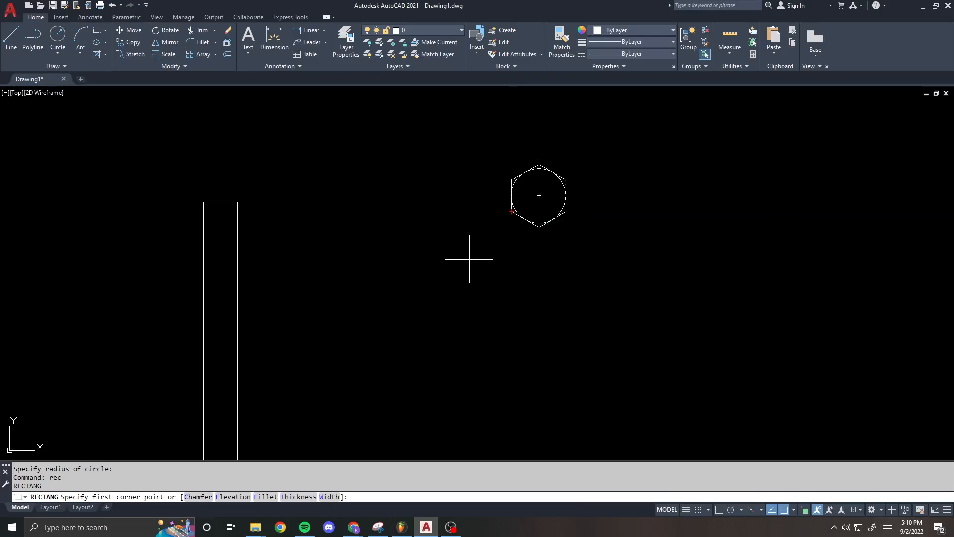
click(511, 265)
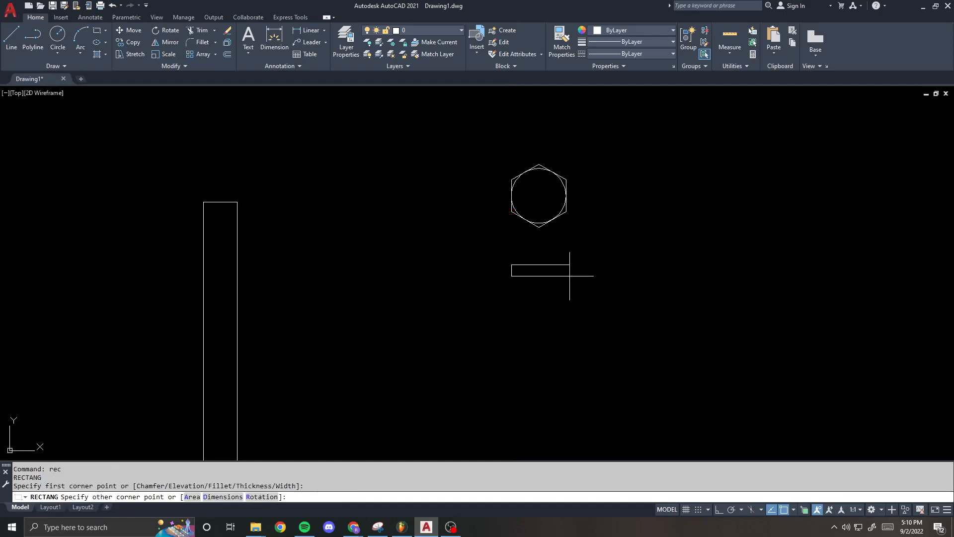
text(d)
key(Return)
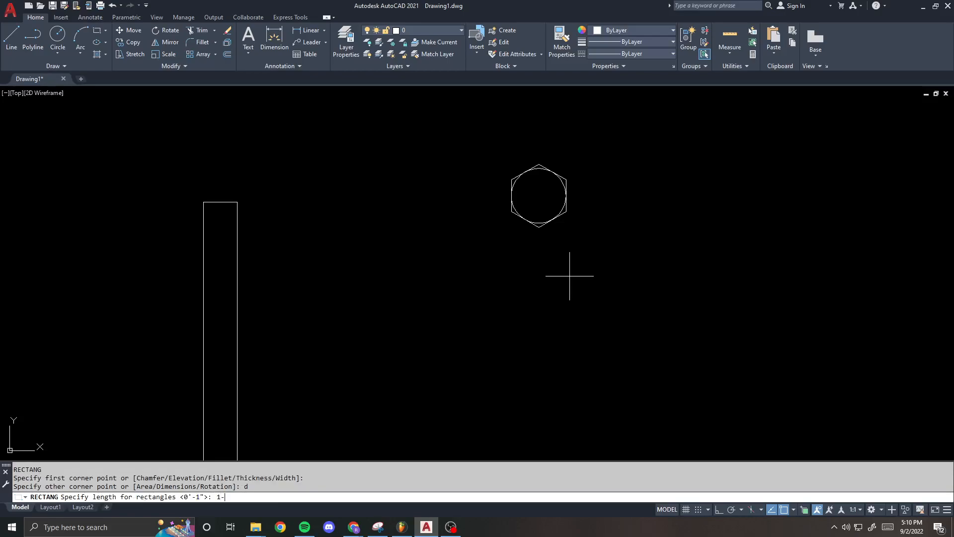
text(1-5/8)
key(Return)
text(1)
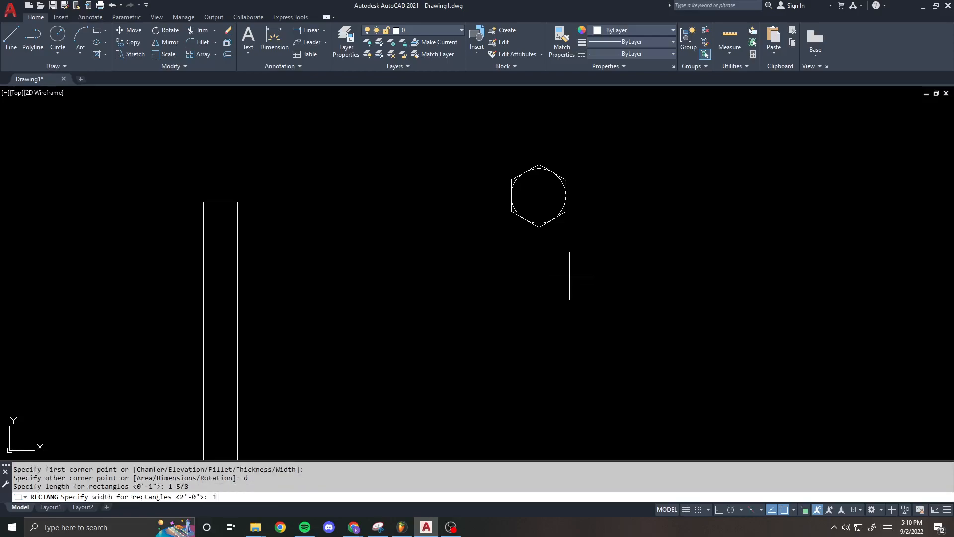
key(Return)
- Draw a vertical line from the hexagon's bottom vertex down to the midpoint of the small rectangle's bottom edge
text(1)
key(Return)
click(539, 227)
click(539, 298)
key(Return)
- Trim away the part of the vertical line between the hexagon and the small rectangle's top edge
scroll(522, 268, up, 2)
text(tr)
key(Return)
click(560, 271)
click(539, 251)
key(Return)
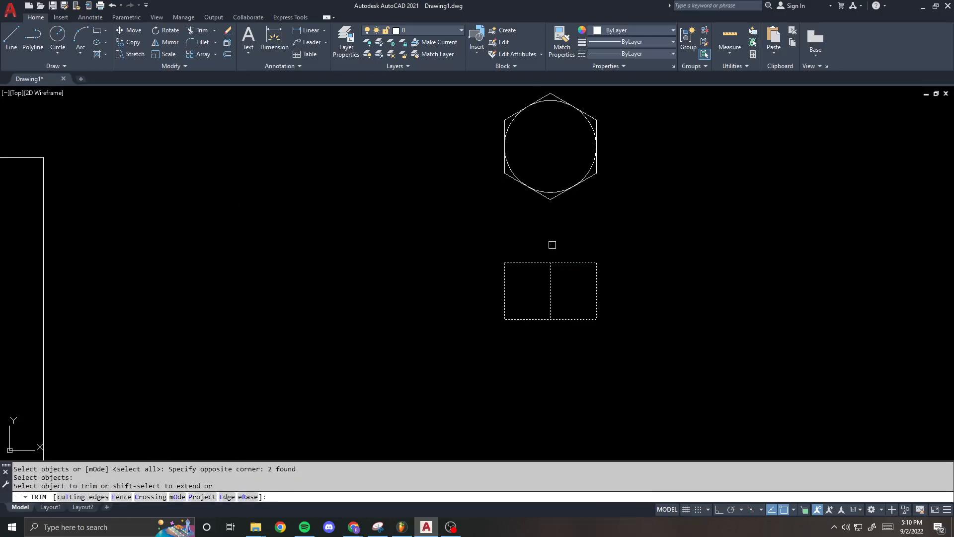
- Erase the remaining vertical line that divides the small rectangle in half
click(552, 245)
key(Return)
scroll(497, 242, down, 2)
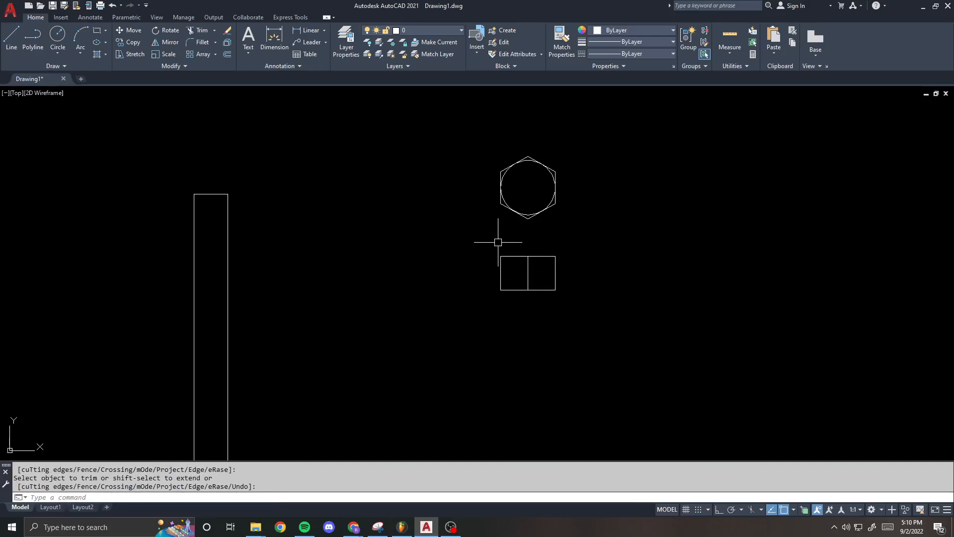
click(528, 248)
text(e)
key(Return)
text(ro)
key(Return)
click(490, 155)
click(564, 223)
key(Return)
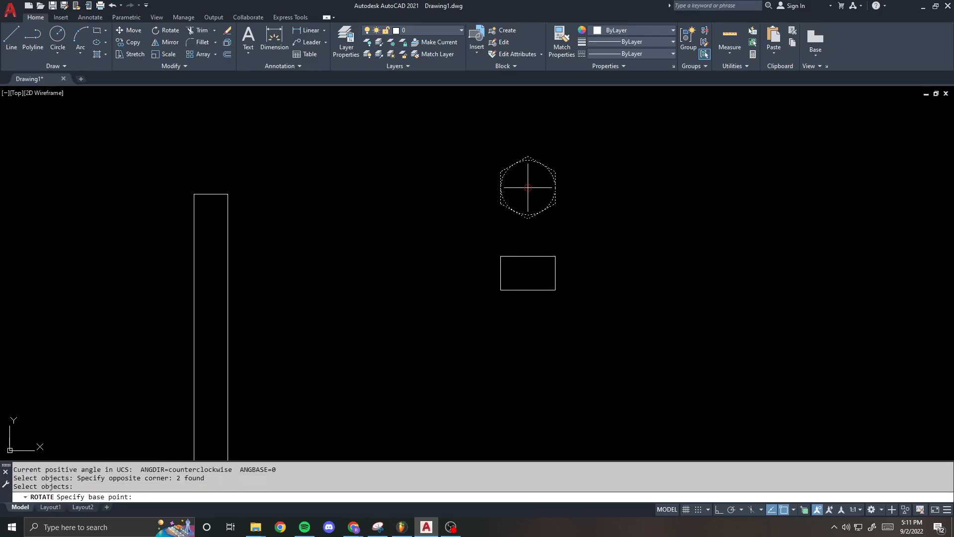
click(528, 187)
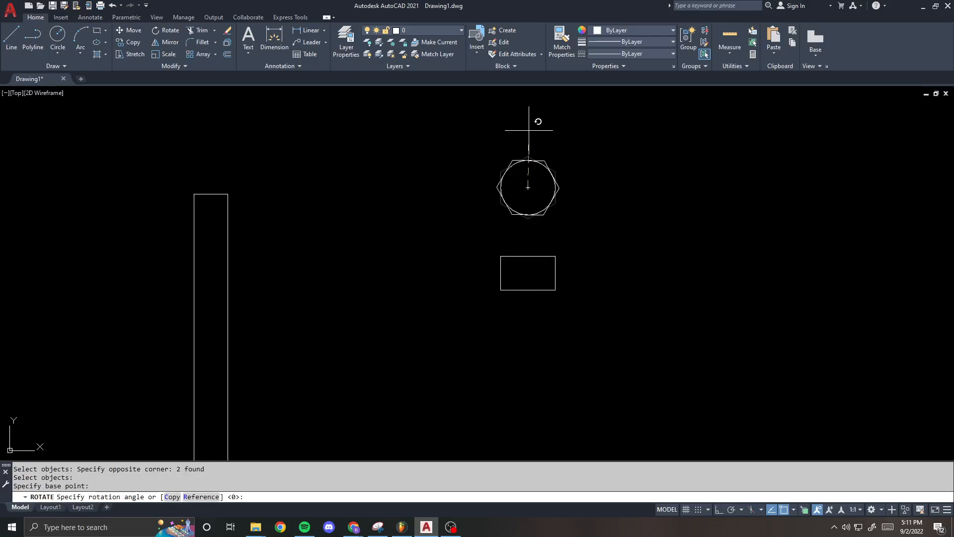
key(Escape)
text(cal)
key(Return)
text(60)
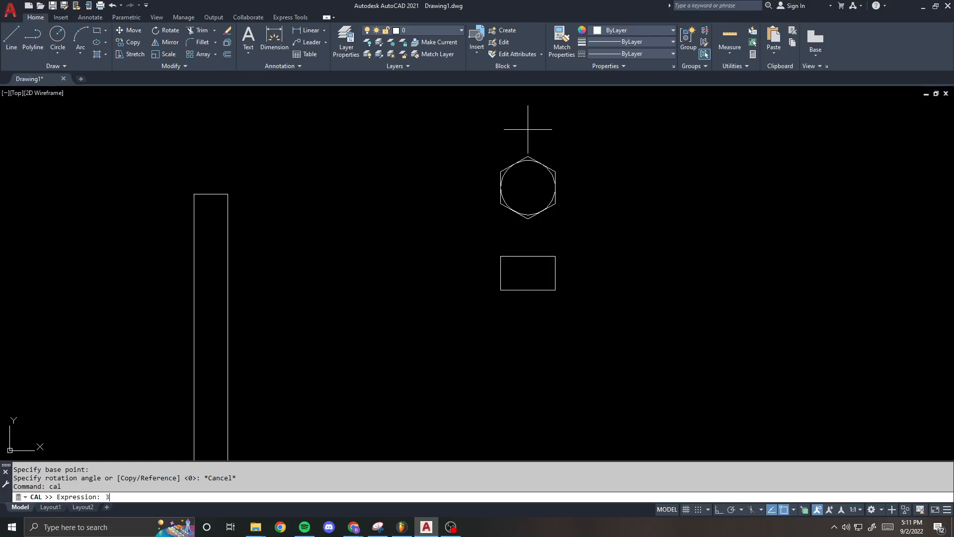
key(Escape)
- Rotate the hexagon and its inscribed circle 30 degrees about the circle's center
text(ro)
key(Return)
click(579, 224)
click(494, 144)
key(Return)
click(533, 187)
text(30)
key(Return)
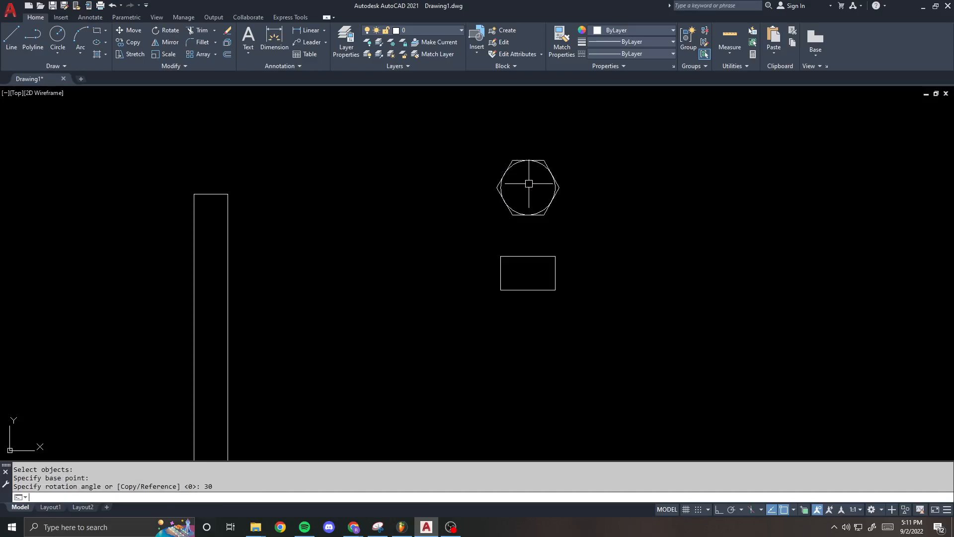
- Draw two vertical lines with ortho on, from the hexagon's two bottom vertices down to the small rectangle's bottom edge
text(1)
key(Return)
click(512, 214)
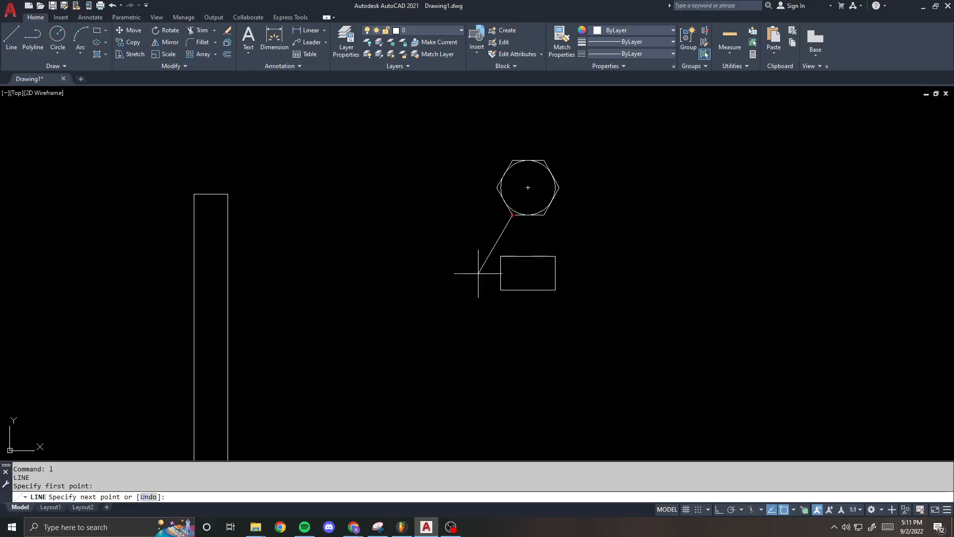
key(F8)
click(508, 291)
key(Return)
key(Return)
click(545, 214)
click(543, 290)
key(Return)
- Trim both vertical lines between the hexagon and the small rectangle, using the rectangle as the cutting edge
text(tr)
key(Return)
click(540, 256)
key(Return)
drag(486, 235, 479, 232)
key(Return)
key(Return)
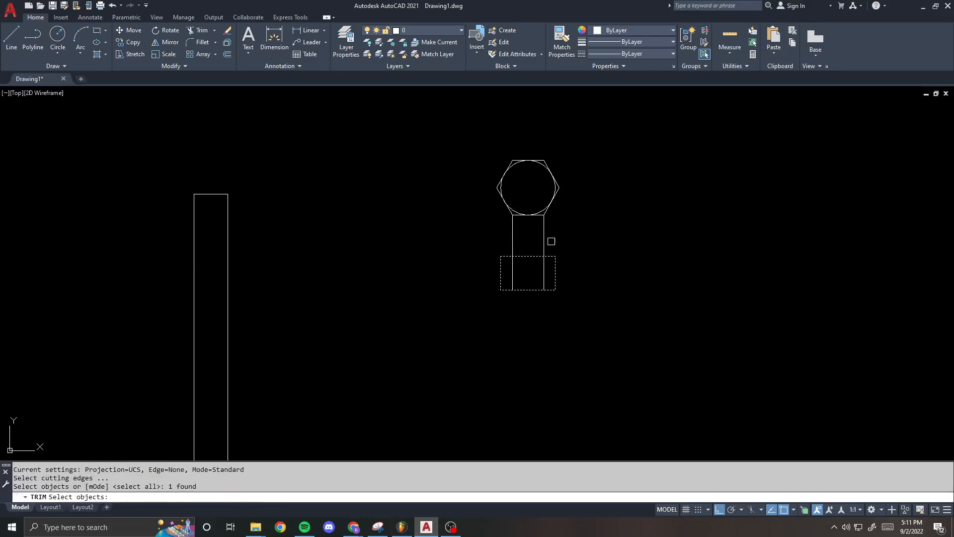
key(Return)
click(564, 240)
click(501, 245)
key(Return)
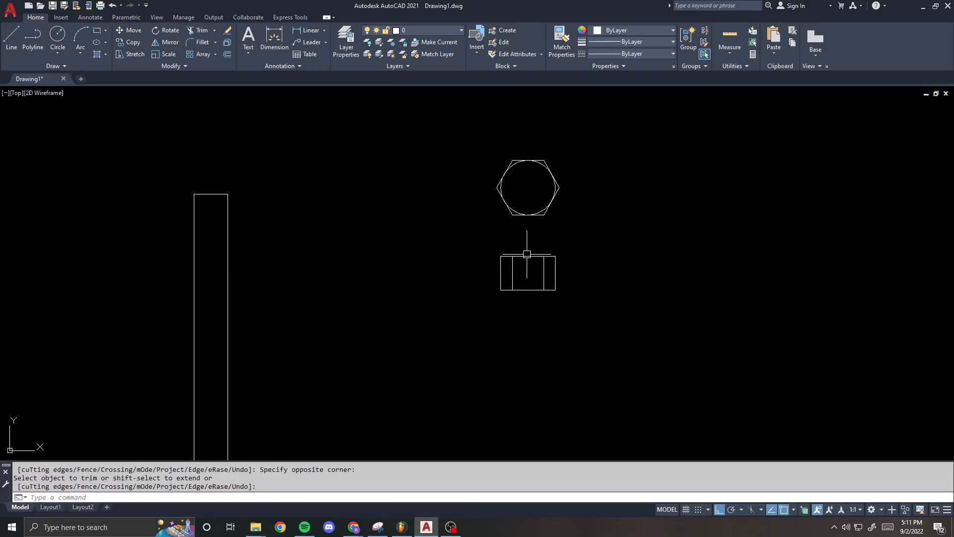
scroll(507, 262, up, 1)
scroll(509, 262, down, 1)
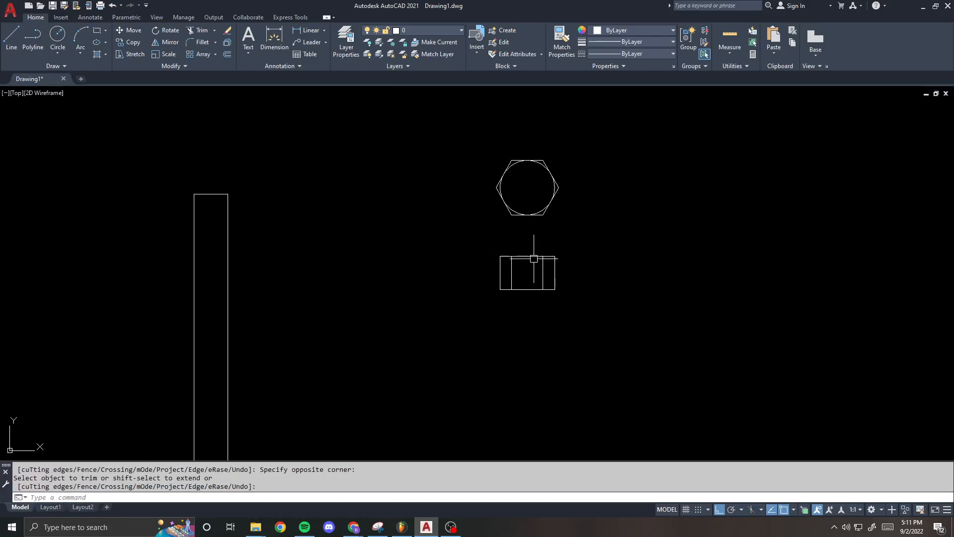
- Delete the hexagon with its circle, and move the nut side view from its top midpoint to the bolt's top-edge midpoint
drag(571, 215, 460, 141)
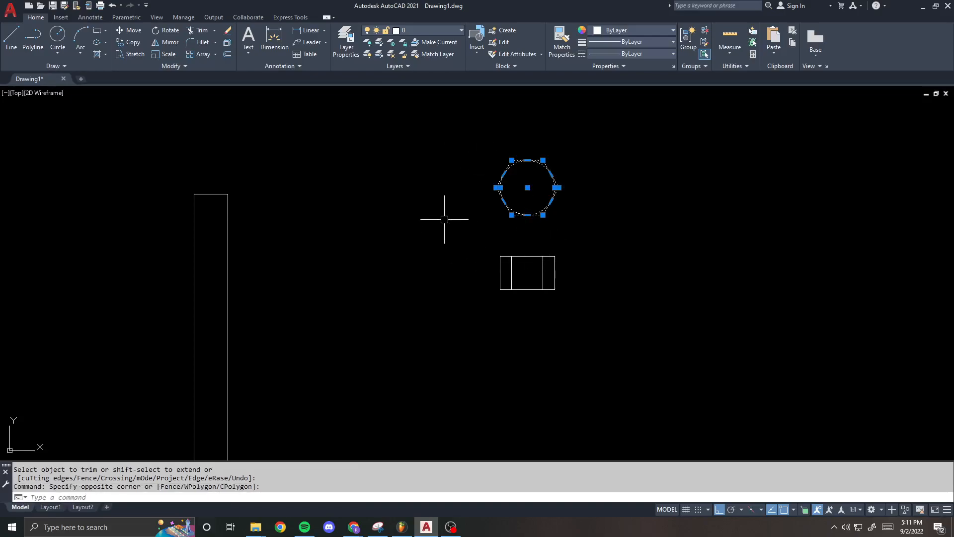
key(Delete)
middle_drag(464, 214, 517, 230)
text(m)
key(Return)
click(518, 222)
click(607, 276)
key(Return)
click(584, 247)
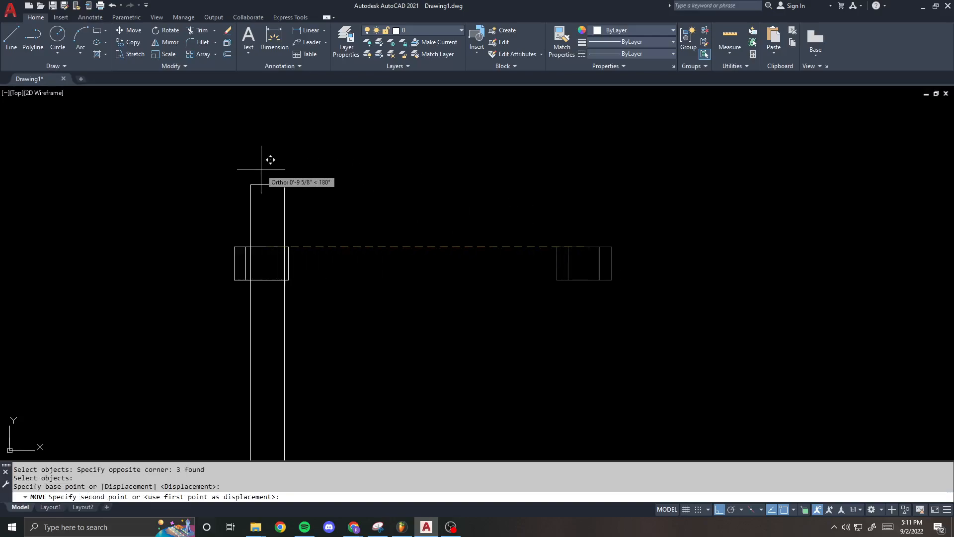
click(267, 184)
middle_drag(252, 183, 306, 185)
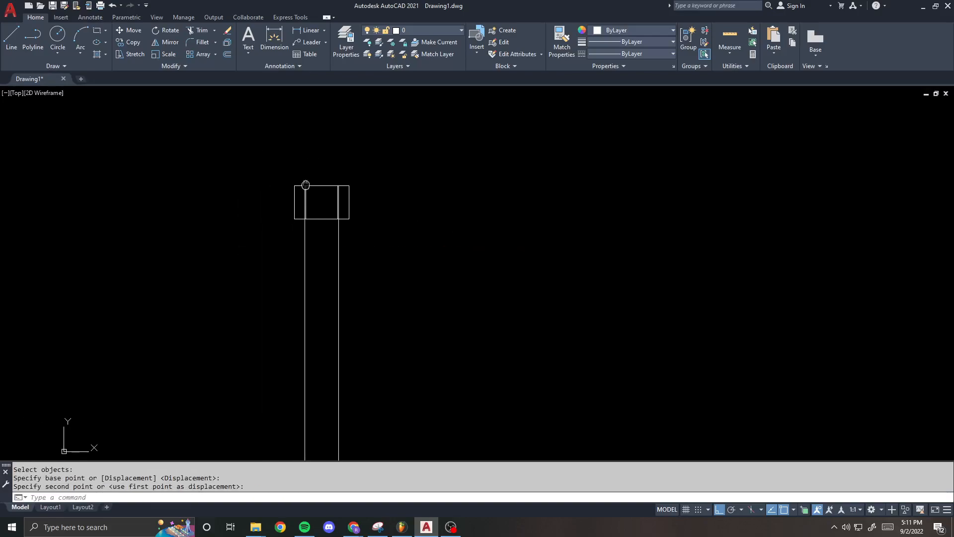
- Move the nut side view straight down 0.5" along the bolt
key(Return)
click(268, 172)
click(398, 245)
key(Return)
click(396, 186)
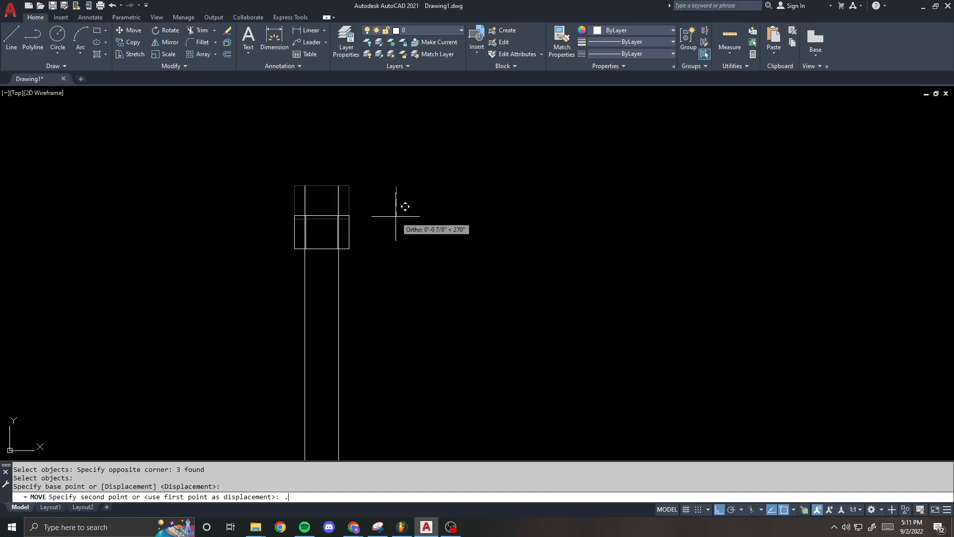
text(.5)
key(Return)
scroll(425, 209, up, 3)
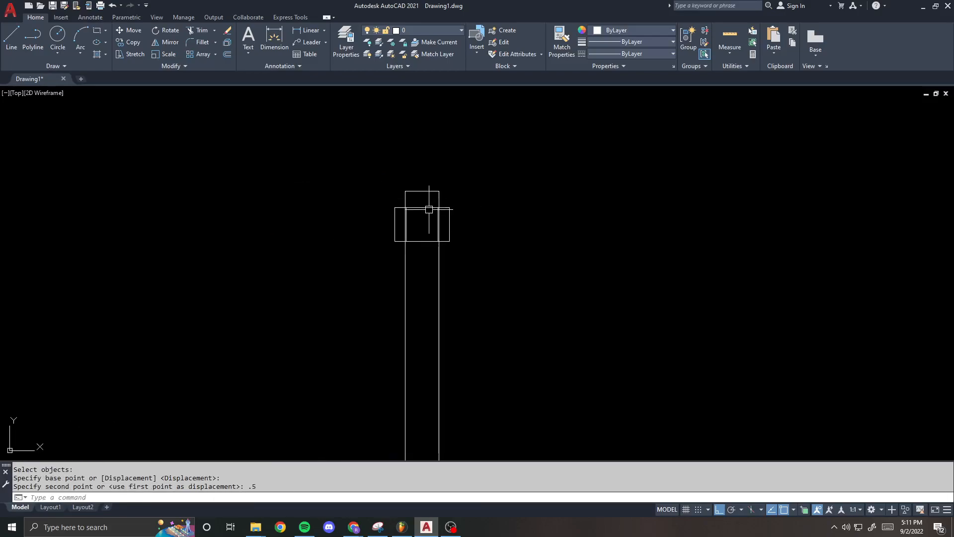
scroll(406, 195, up, 1)
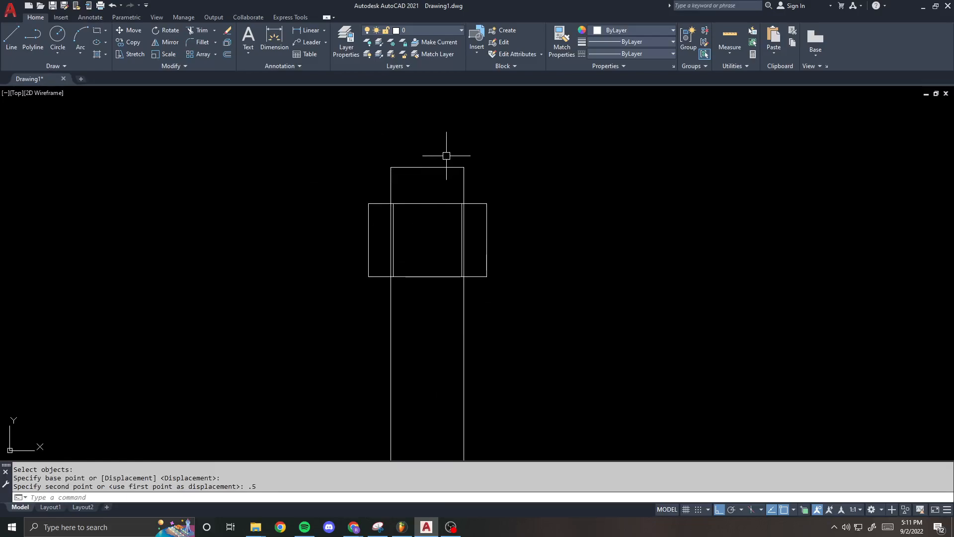
scroll(445, 155, down, 2)
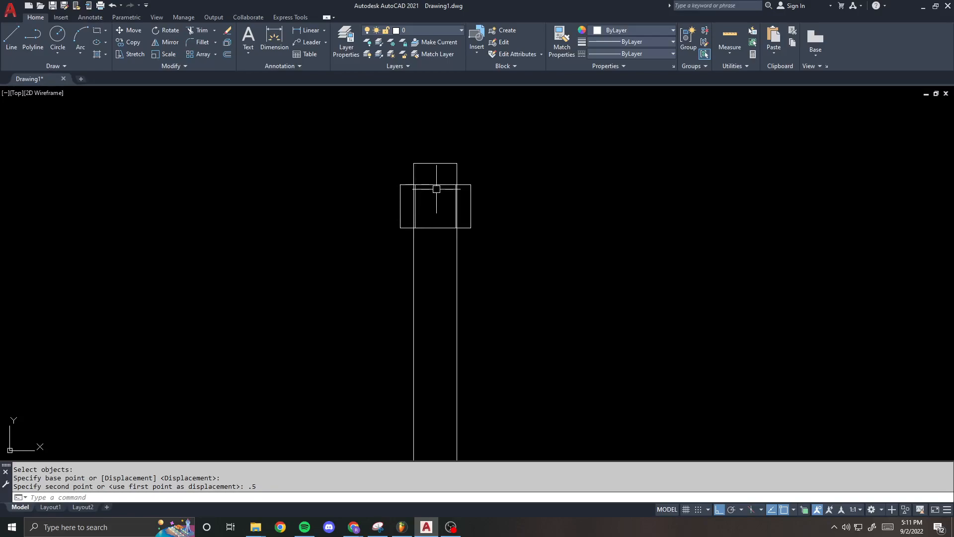
scroll(418, 185, up, 1)
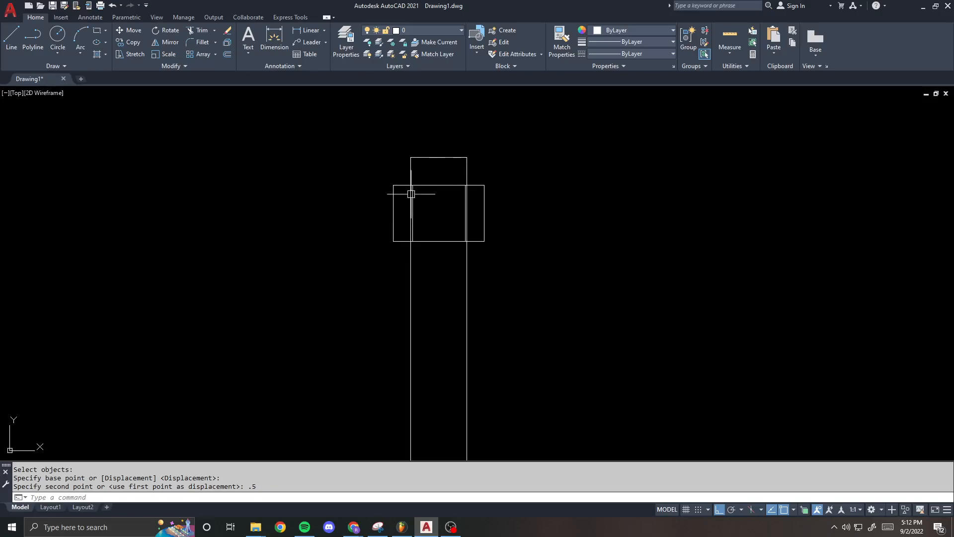
scroll(412, 192, up, 1)
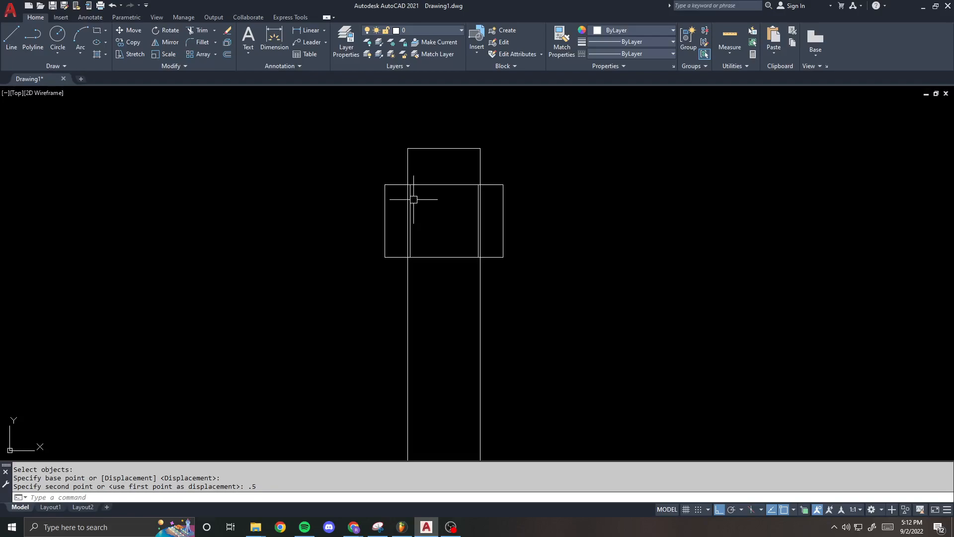
scroll(398, 188, down, 6)
scroll(386, 190, up, 2)
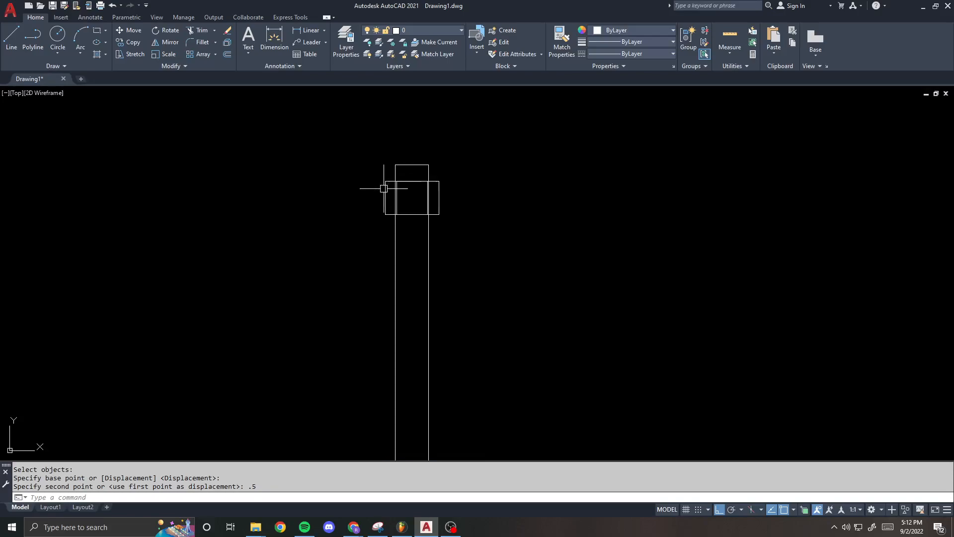
scroll(387, 184, up, 6)
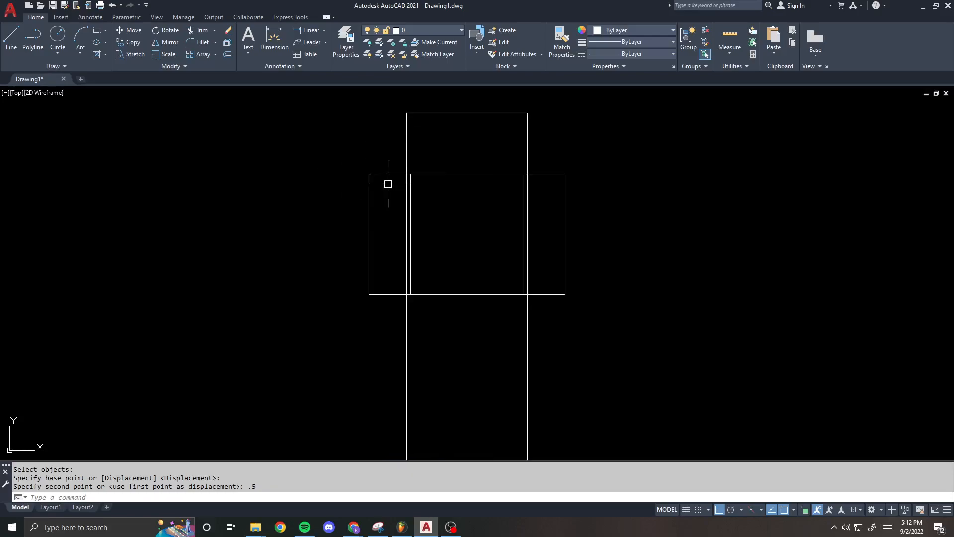
click(445, 173)
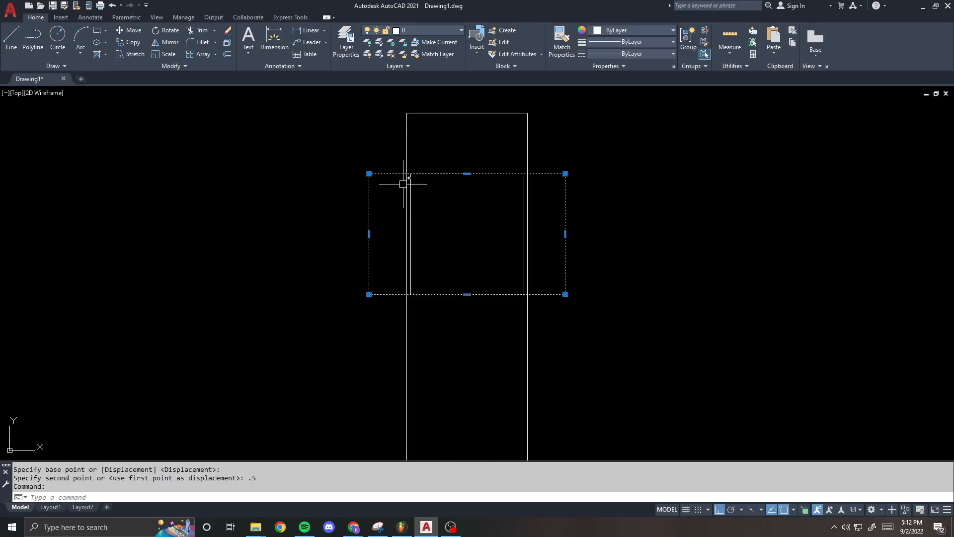
key(Escape)
text(tr)
key(Return)
click(454, 173)
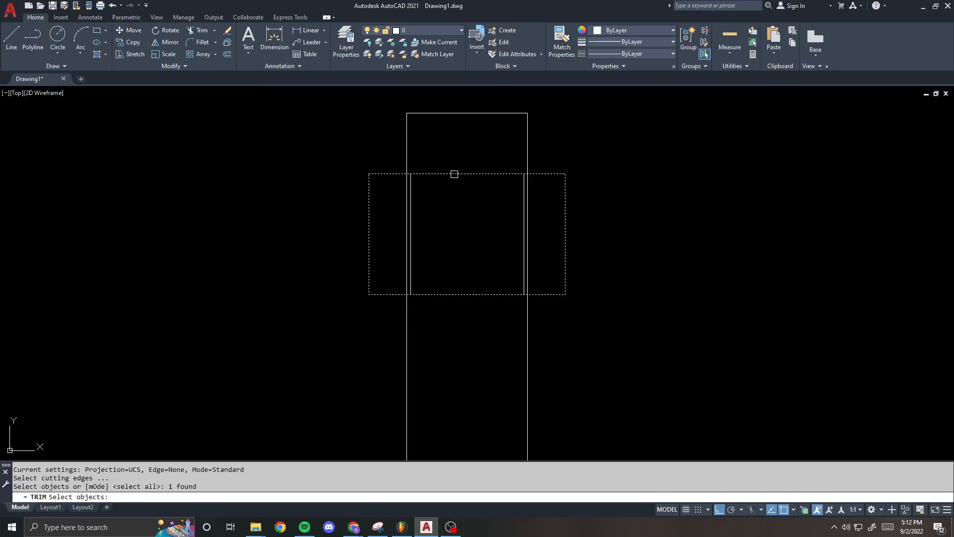
key(Return)
scroll(502, 178, up, 1)
click(527, 179)
key(Escape)
click(536, 156)
key(Escape)
- Trim both bolt side lines inside the nut, using the nut's outer rectangle as the cutting edge
text(tr)
key(Return)
click(544, 172)
key(Return)
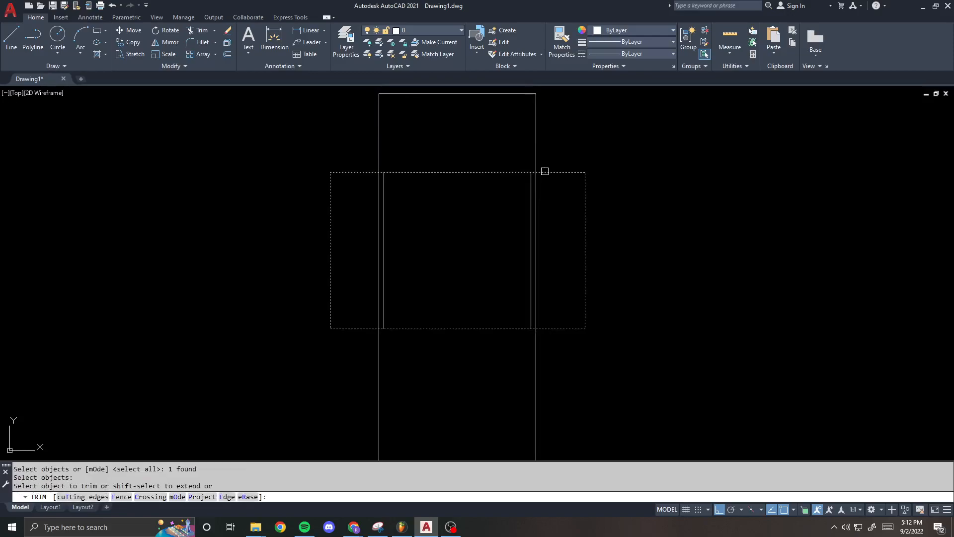
click(536, 183)
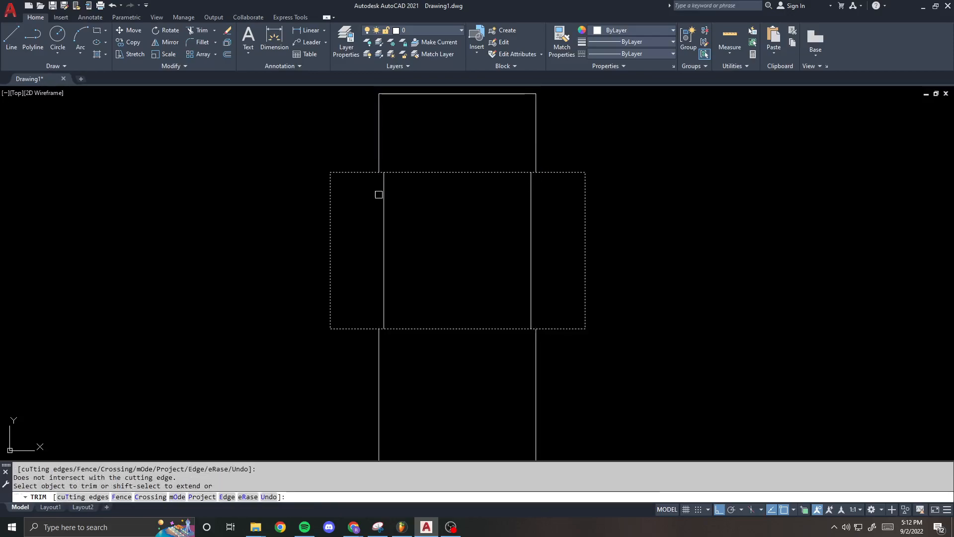
key(Escape)
scroll(356, 183, down, 5)
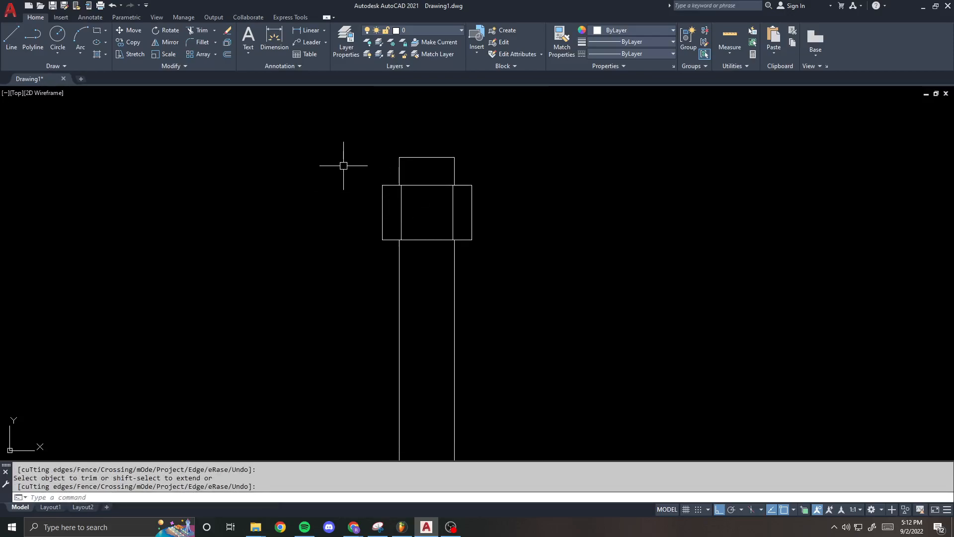
scroll(381, 197, up, 4)
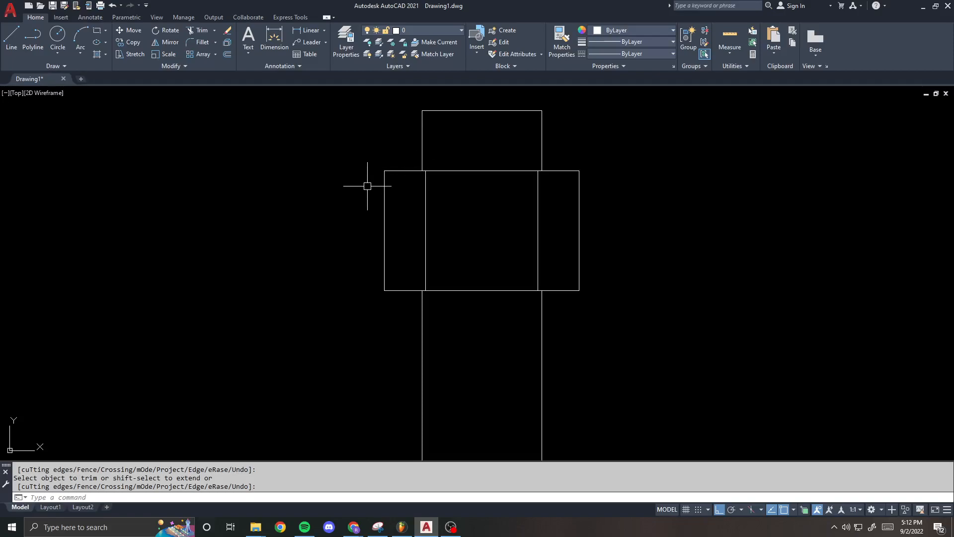
- Try moving the nut's left inner vertical line 1/8" to the right, and undo that move
text(m)
key(Return)
click(439, 195)
click(421, 209)
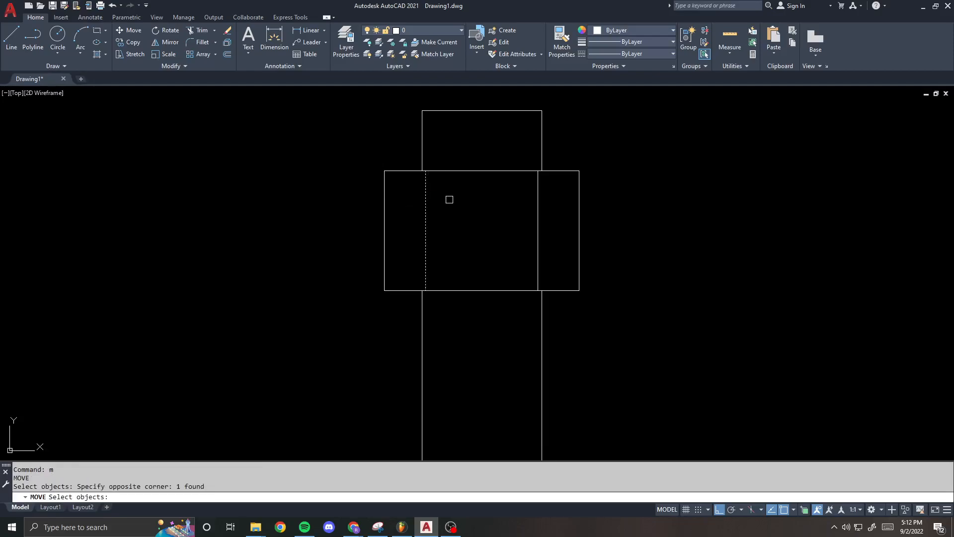
key(Return)
click(449, 199)
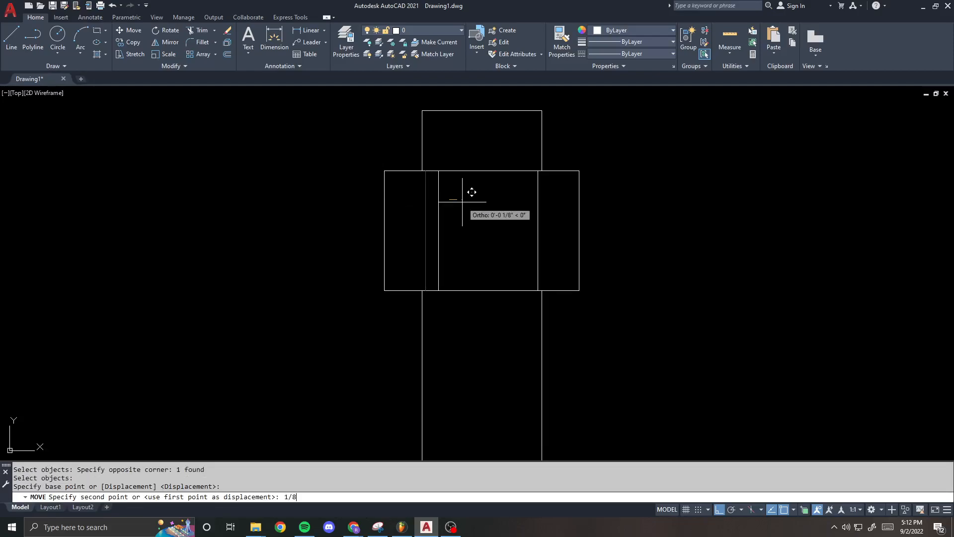
text(1/8)
key(Return)
key(ctrl+z)
- Move the nut's left inner vertical line 1/16" to the right, toward the bolt's center
text(m)
key(Return)
click(447, 203)
click(421, 212)
key(Return)
click(440, 213)
text(1/16)
key(Return)
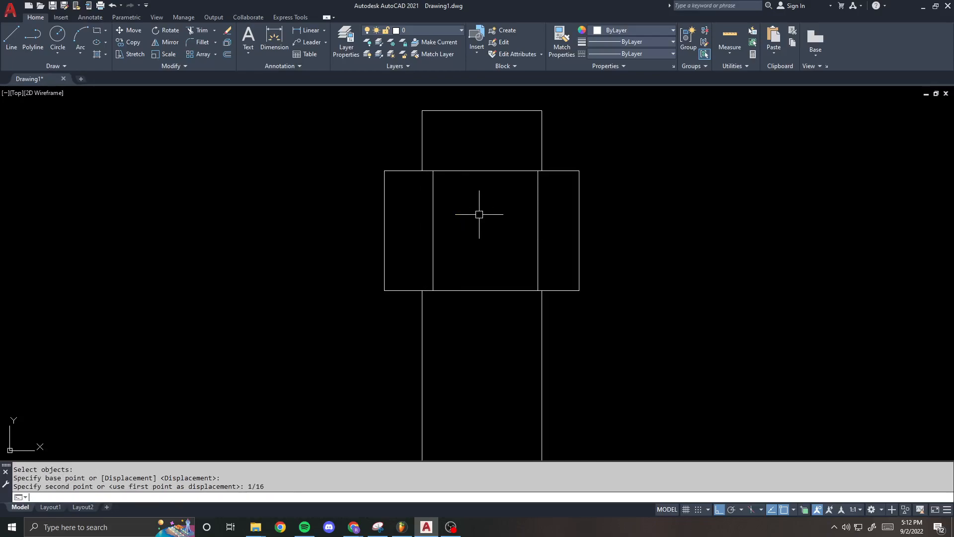
- Move the nut's right inner vertical line 1/16" to the left, toward the bolt's center
key(Return)
click(549, 202)
click(504, 207)
key(Return)
click(502, 208)
text(1/)
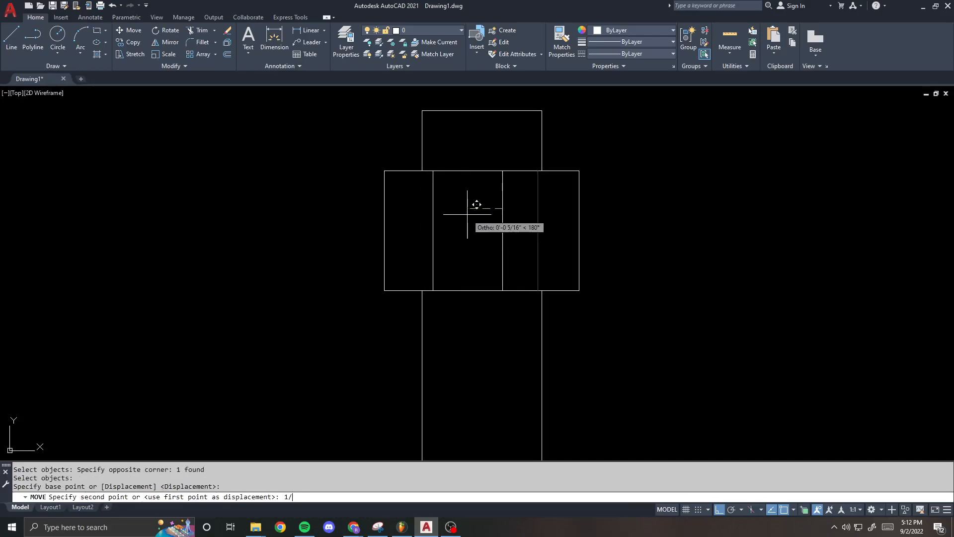
text(16)
key(Return)
scroll(459, 213, down, 2)
scroll(448, 213, up, 1)
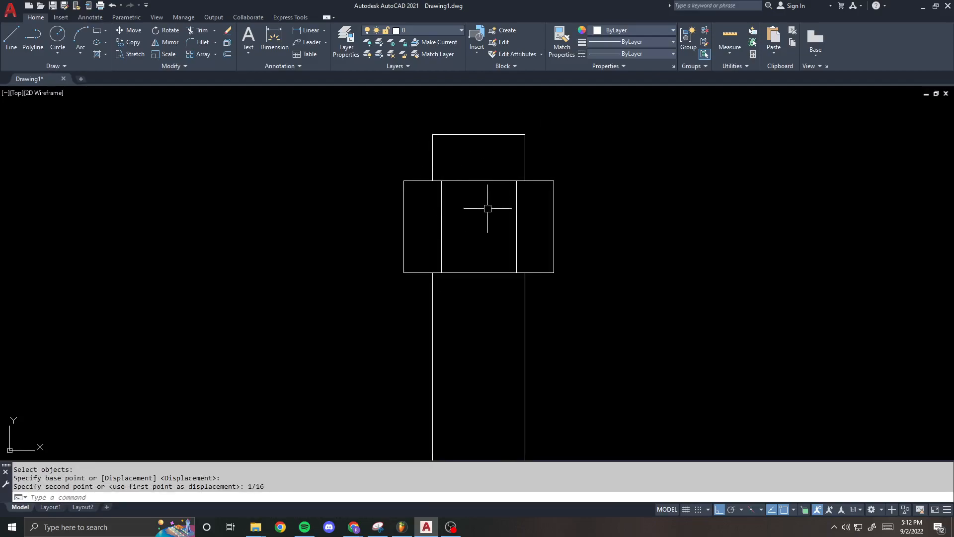
scroll(439, 183, up, 2)
scroll(439, 164, down, 4)
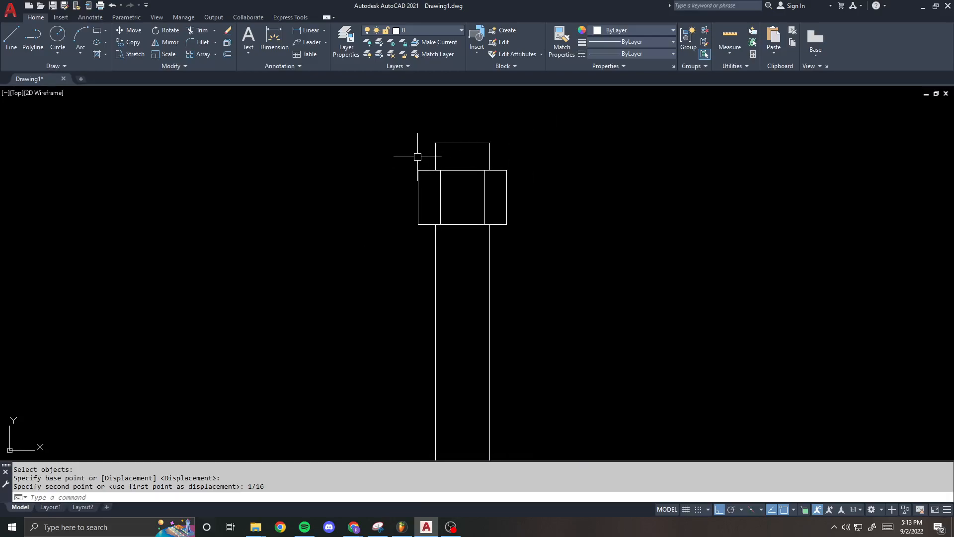
scroll(412, 160, down, 2)
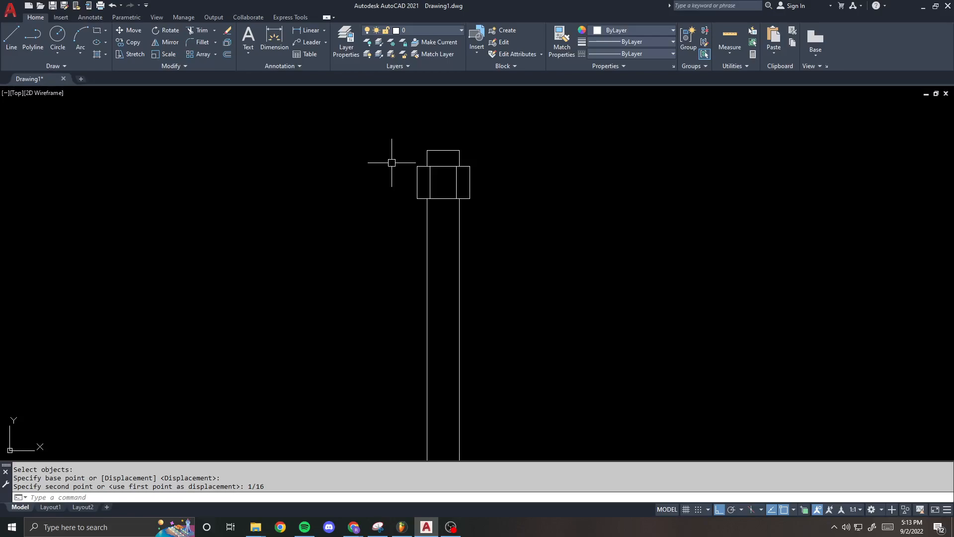
scroll(419, 162, down, 2)
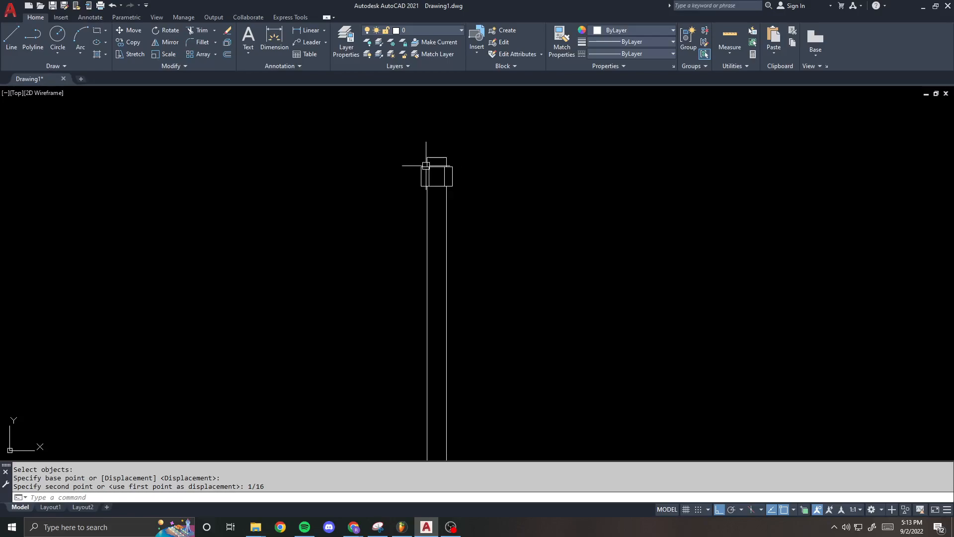
scroll(430, 152, down, 2)
scroll(412, 168, up, 1)
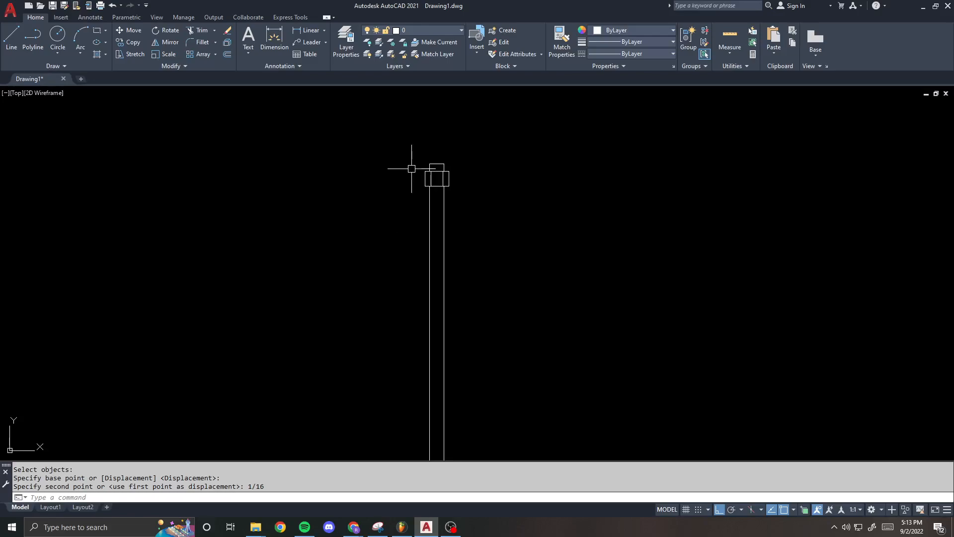
scroll(415, 169, up, 1)
key(Return)
click(423, 171)
click(501, 204)
key(Return)
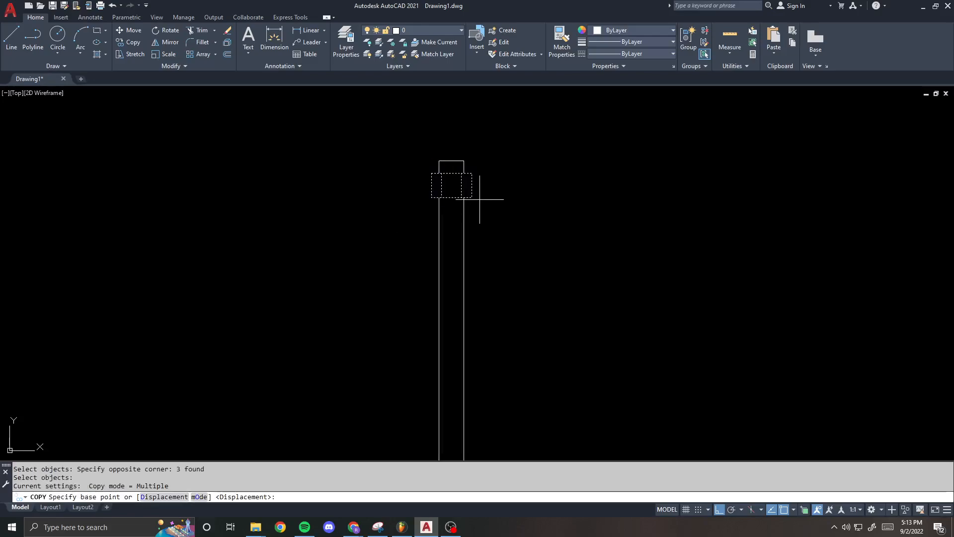
click(472, 198)
scroll(479, 171, down, 3)
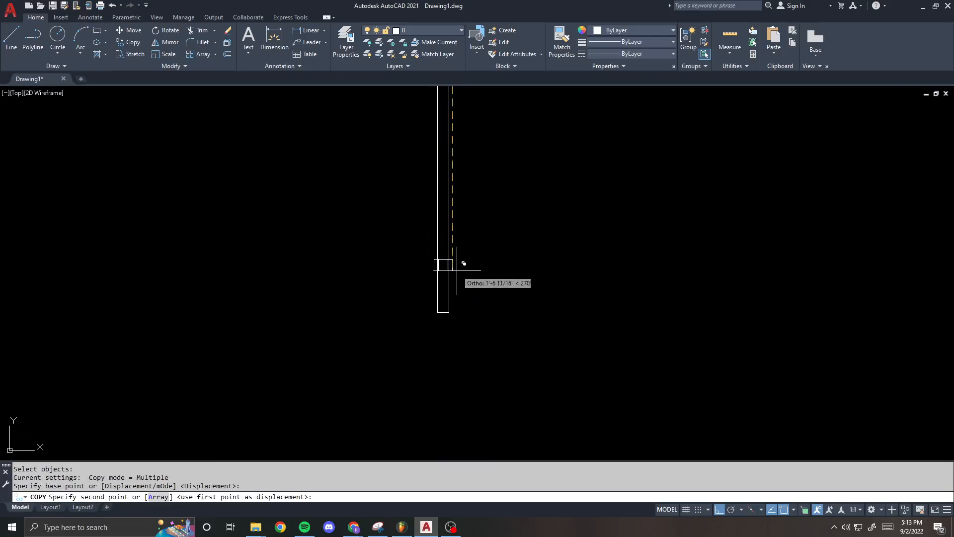
key(Escape)
scroll(457, 198, down, 2)
scroll(447, 144, up, 3)
scroll(451, 124, down, 2)
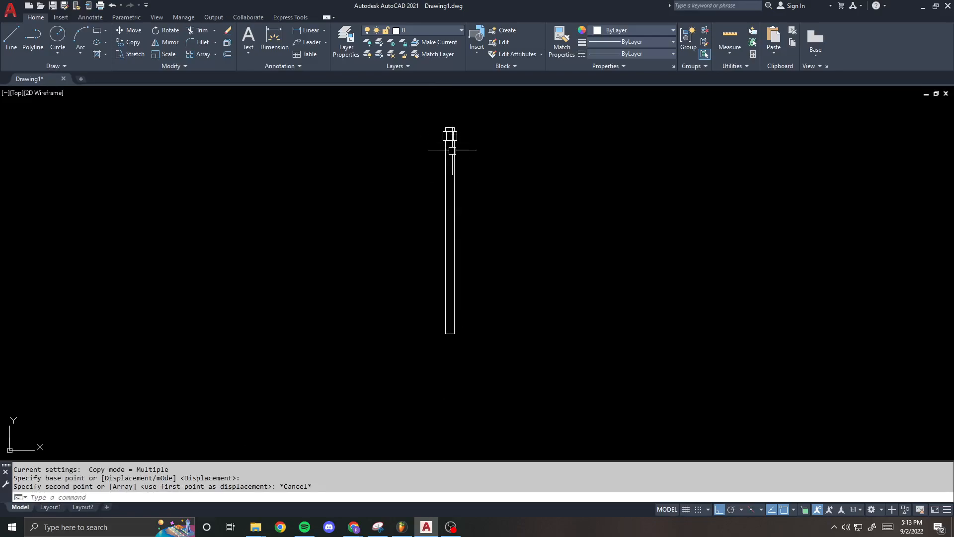
- Copy the top nut straight down so that the copy's upper edge meets the bolt's lower end
scroll(435, 152, up, 5)
text(co)
key(space)
click(419, 148)
click(539, 208)
key(space)
click(481, 153)
scroll(485, 155, down, 5)
scroll(494, 255, up, 5)
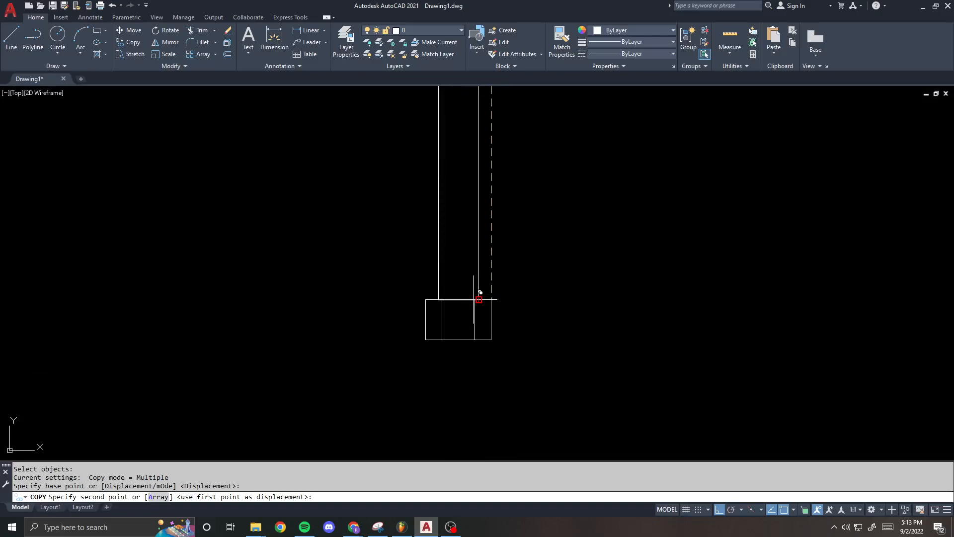
click(492, 289)
key(space)
scroll(515, 290, down, 3)
scroll(491, 293, down, 3)
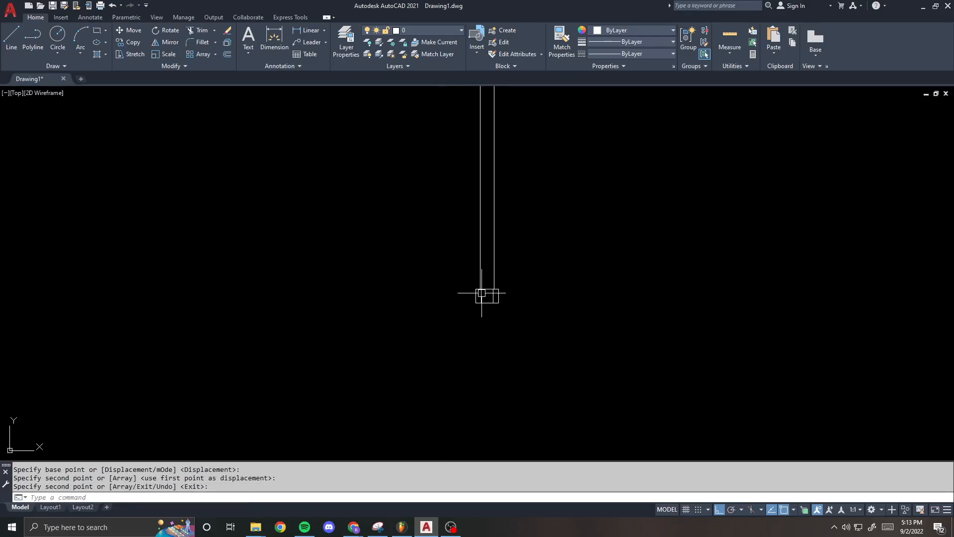
- Measure the vertical distance from the bottom nut's upper edge to the bolt's top end
scroll(477, 303, up, 1)
text(di)
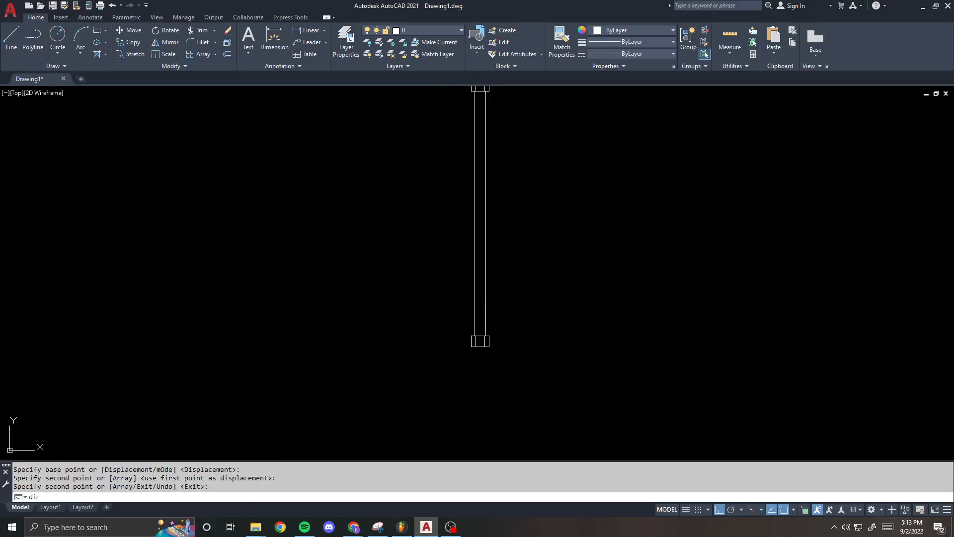
key(Return)
click(474, 334)
middle_drag(485, 161, 459, 273)
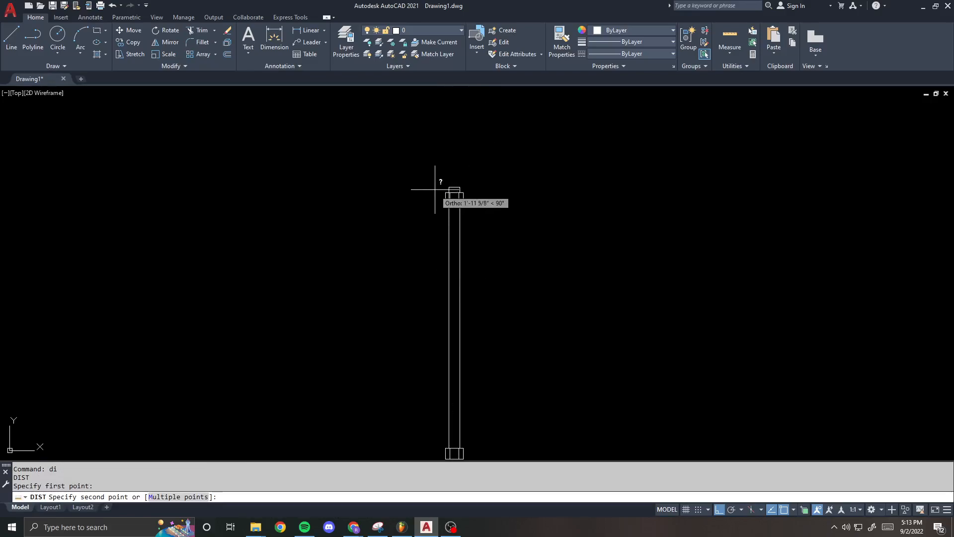
click(450, 181)
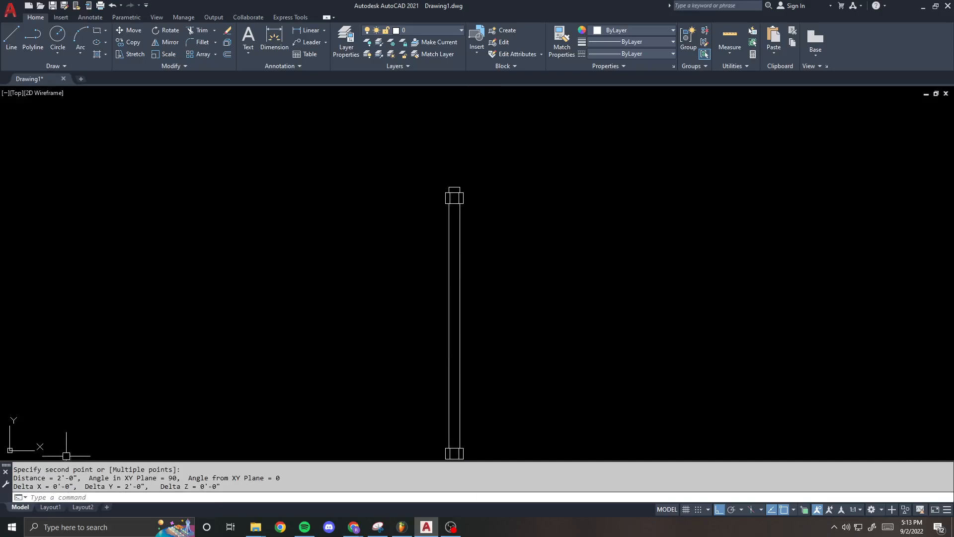
middle_drag(437, 443, 438, 377)
scroll(438, 378, up, 5)
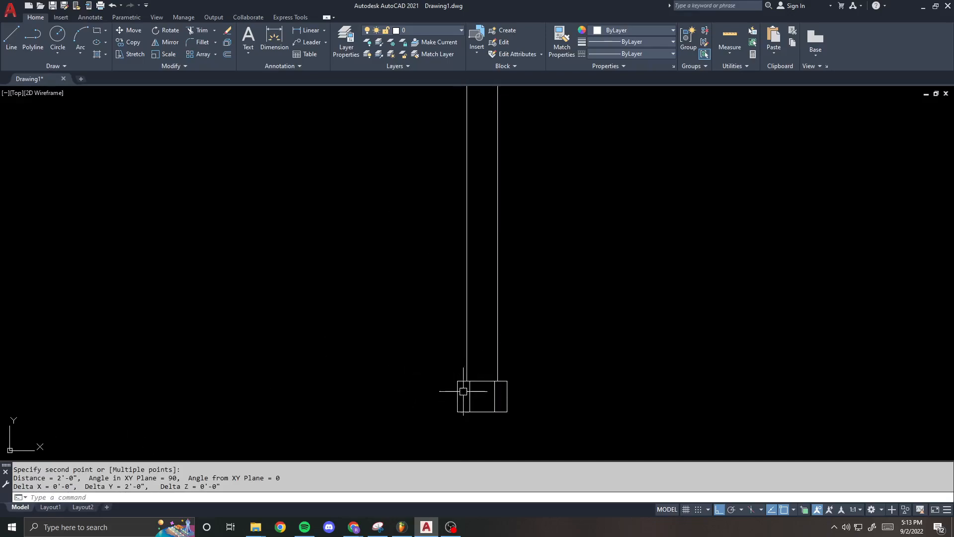
scroll(488, 380, down, 5)
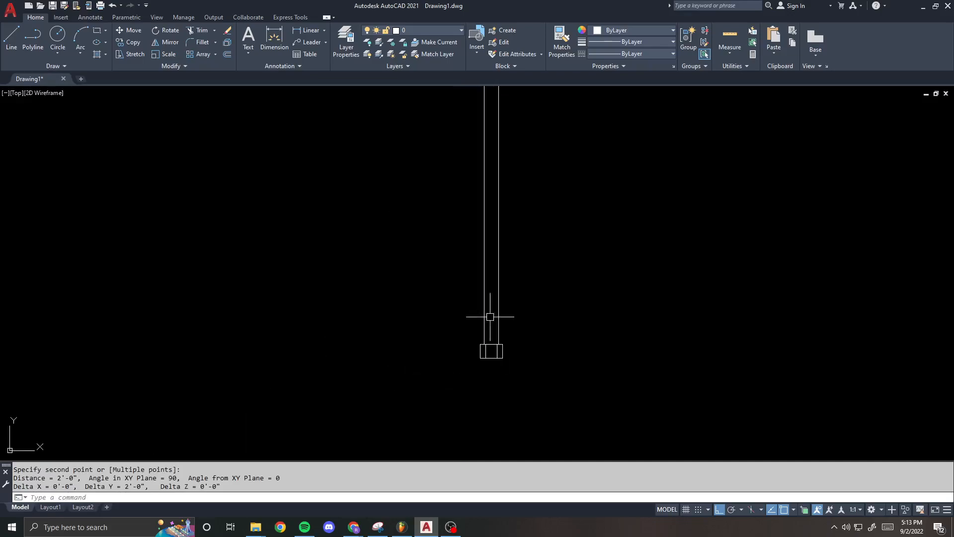
scroll(456, 111, up, 5)
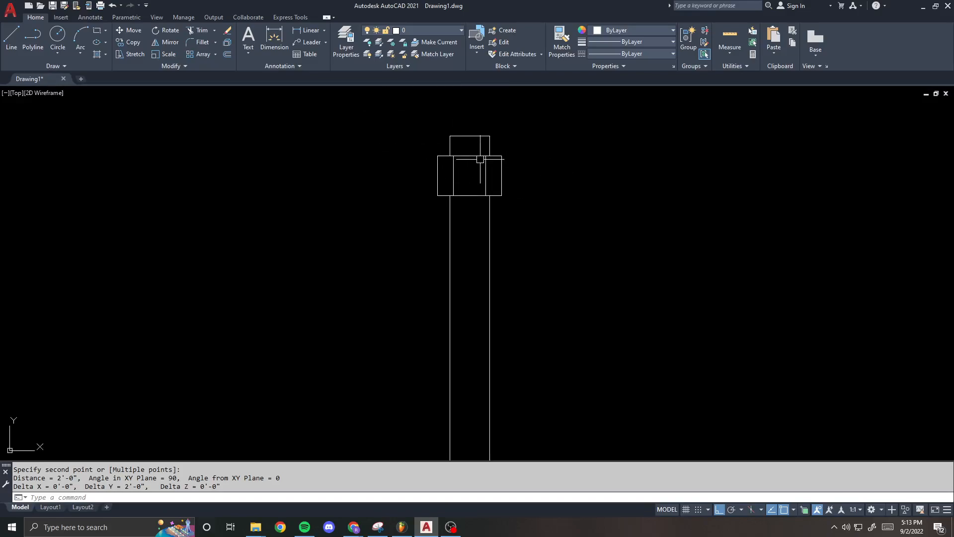
scroll(486, 155, down, 5)
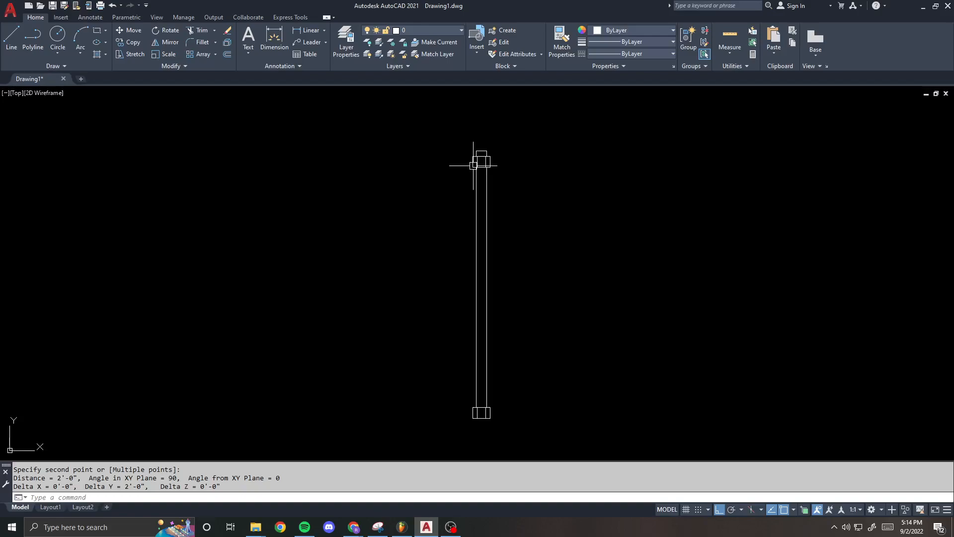
- Draw a 4" vertical line downward from the midpoint of the bolt's top edge
scroll(486, 160, up, 3)
text(l)
key(Return)
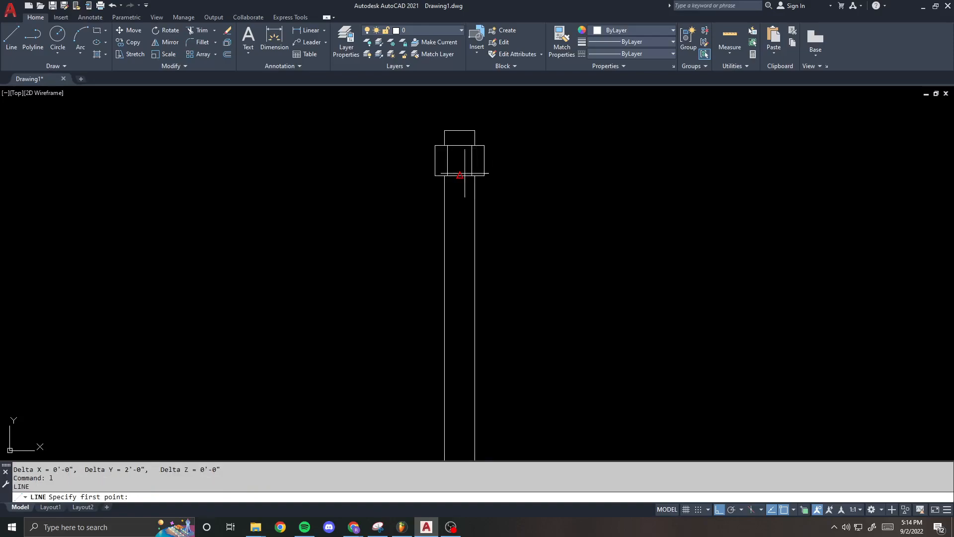
click(464, 129)
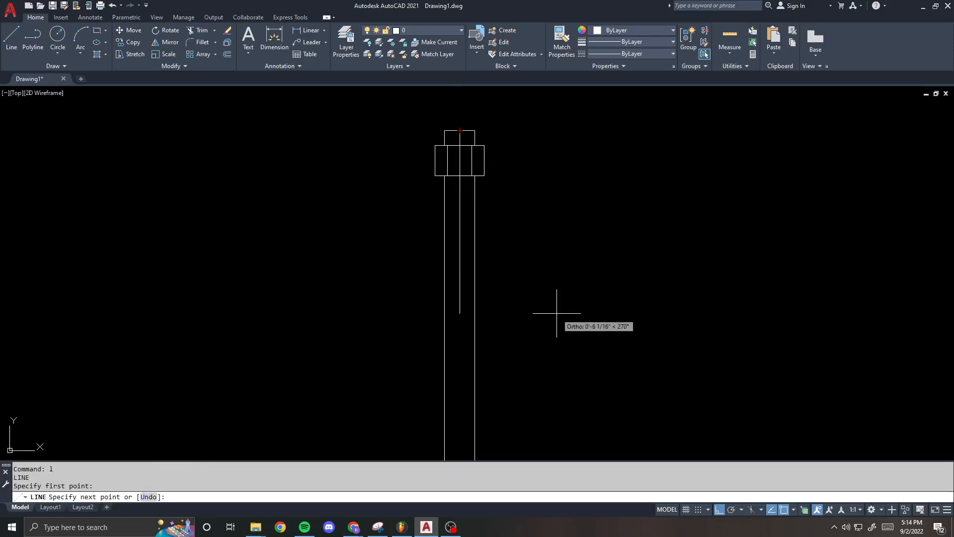
text(4)
key(Return)
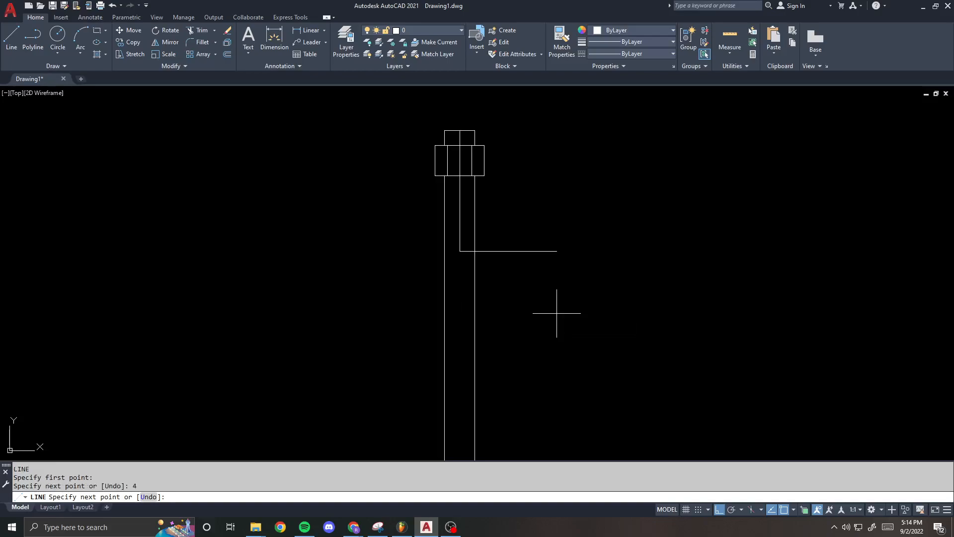
key(Return)
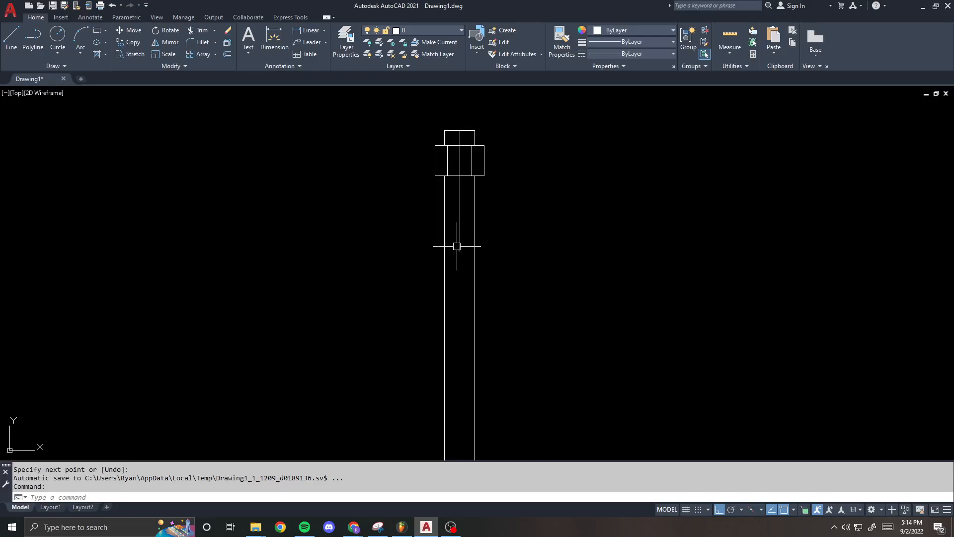
scroll(487, 192, down, 2)
text(l)
key(Return)
key(Escape)
- Draw a rectangle 24" wide and 48" high to the right of the bolt
scroll(492, 210, down, 2)
middle_drag(578, 206, 492, 201)
text(rec)
key(Return)
click(489, 187)
text(d)
key(Return)
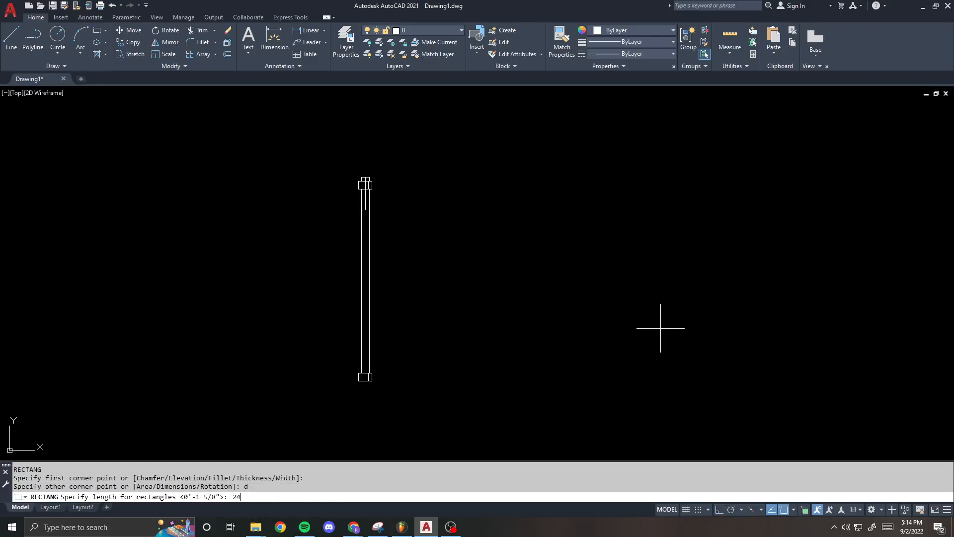
key(Return)
text(48)
key(Return)
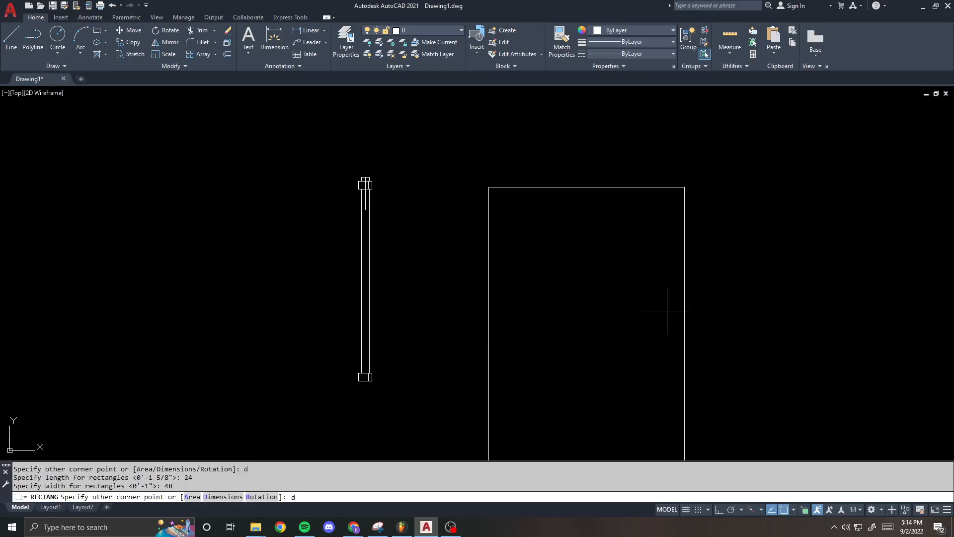
scroll(517, 193, down, 3)
text(d)
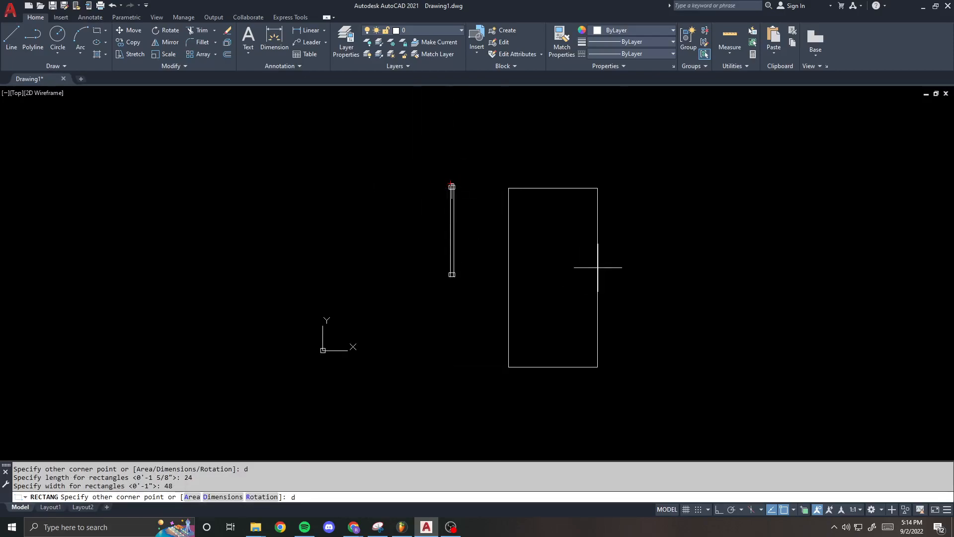
click(640, 287)
text(,)
key(Return)
click(432, 176)
click(484, 297)
scroll(463, 213, up, 5)
key(Escape)
key(Escape)
scroll(447, 164, down, 3)
text(m)
key(Return)
click(410, 118)
click(493, 292)
scroll(497, 199, up, 3)
key(Escape)
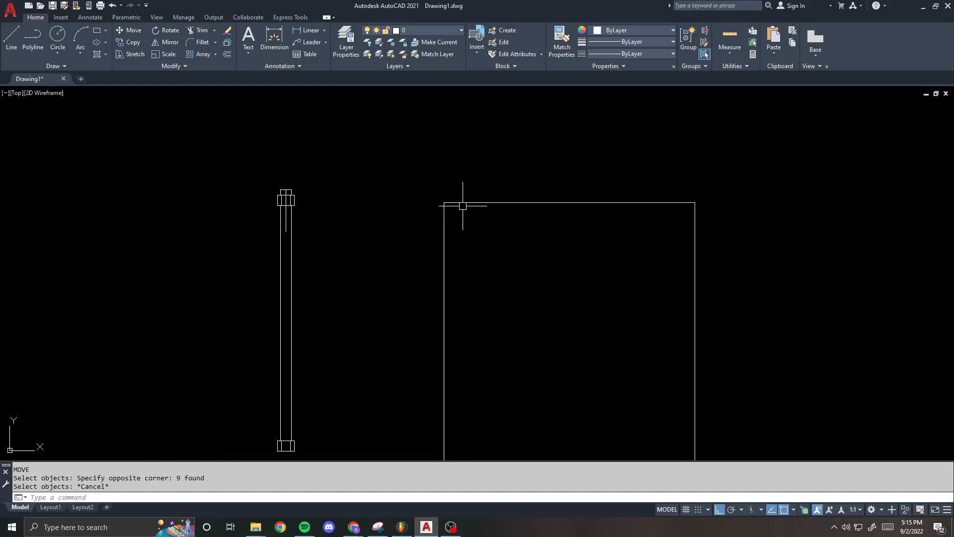
- Chamfer both upper corners of the large rectangle with 1" distances
text(chamfer)
key(Return)
text(d)
key(Return)
text(1)
key(Return)
text(1)
key(Return)
click(472, 204)
click(445, 215)
key(Return)
click(696, 204)
click(694, 213)
scroll(550, 187, down, 2)
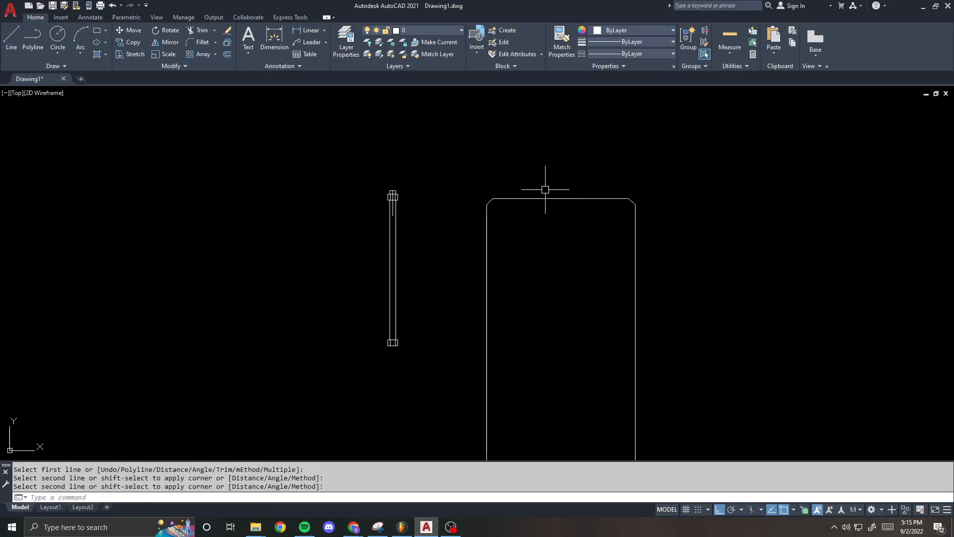
- Draw a horizontal line across the large rectangle between the lower ends of its two chamfers
scroll(514, 200, up, 1)
text(l)
key(Return)
click(477, 205)
click(670, 205)
key(Return)
scroll(591, 182, up, 2)
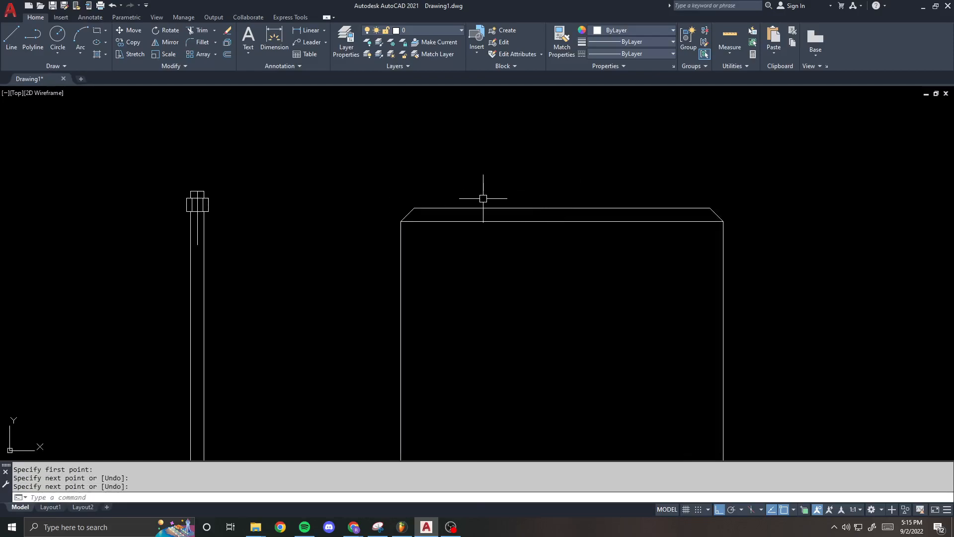
- Move the whole bolt so that its center line's lower end sits on the midpoint of the line between the chamfers
scroll(590, 179, down, 2)
text(m)
key(Return)
click(326, 166)
click(440, 449)
key(Return)
click(358, 218)
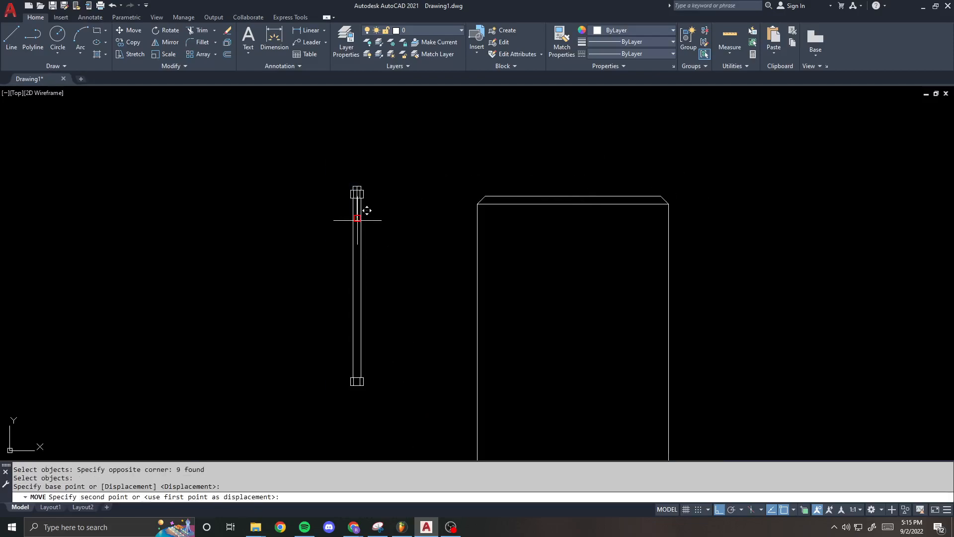
click(574, 204)
scroll(494, 194, up, 1)
scroll(495, 195, up, 3)
middle_drag(421, 202, 207, 214)
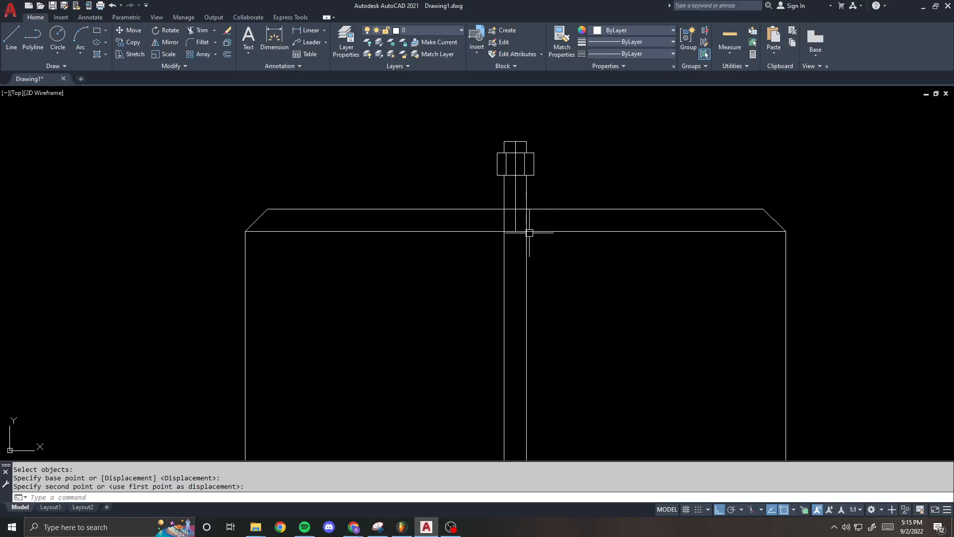
scroll(514, 227, down, 4)
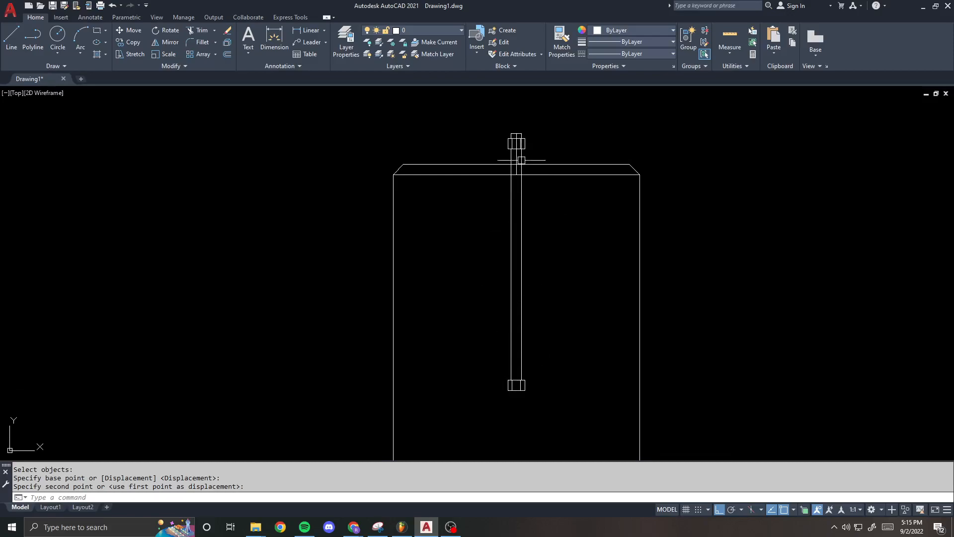
scroll(516, 114, up, 3)
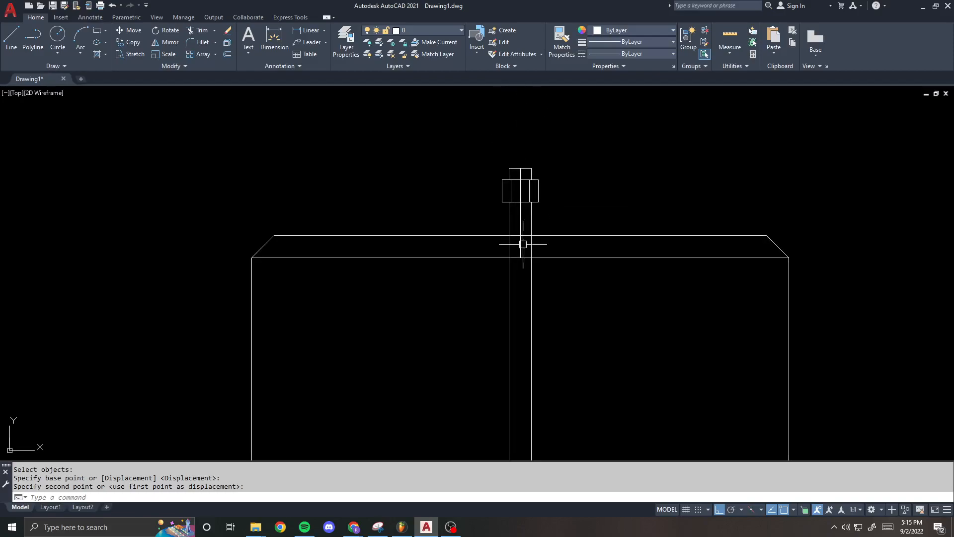
scroll(512, 115, down, 3)
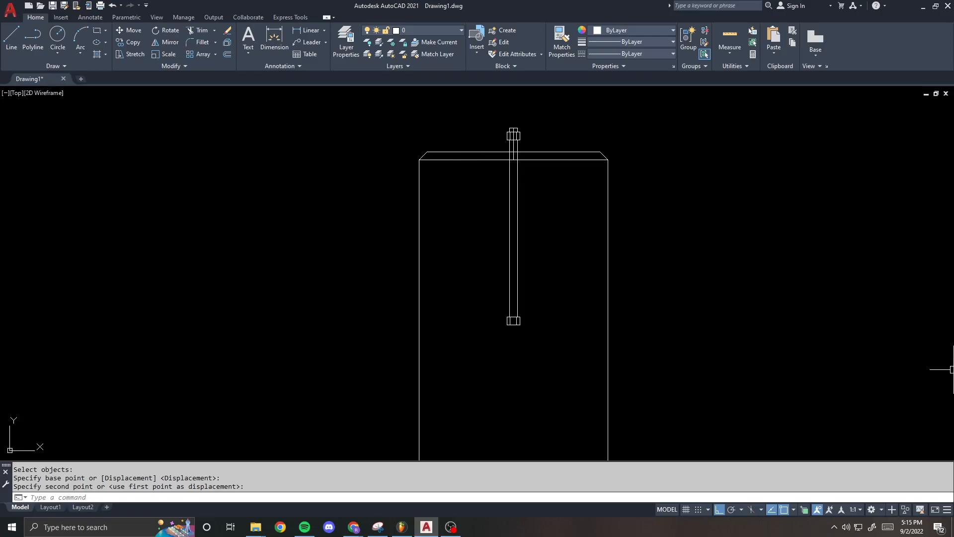
- Erase the chamfered rectangle and its horizontal line, leaving only the bolt
click(692, 242)
middle_drag(559, 170, 562, 181)
text(e)
key(Return)
click(615, 139)
click(580, 192)
key(Return)
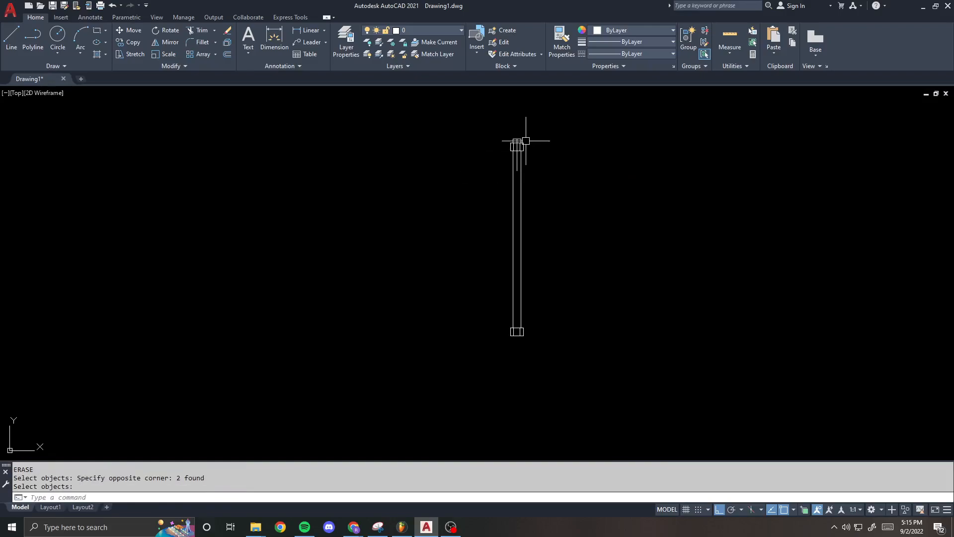
- Draw a horizontal line across the full bolt width at the lower end of the 4" center line
scroll(526, 141, up, 4)
scroll(500, 172, down, 1)
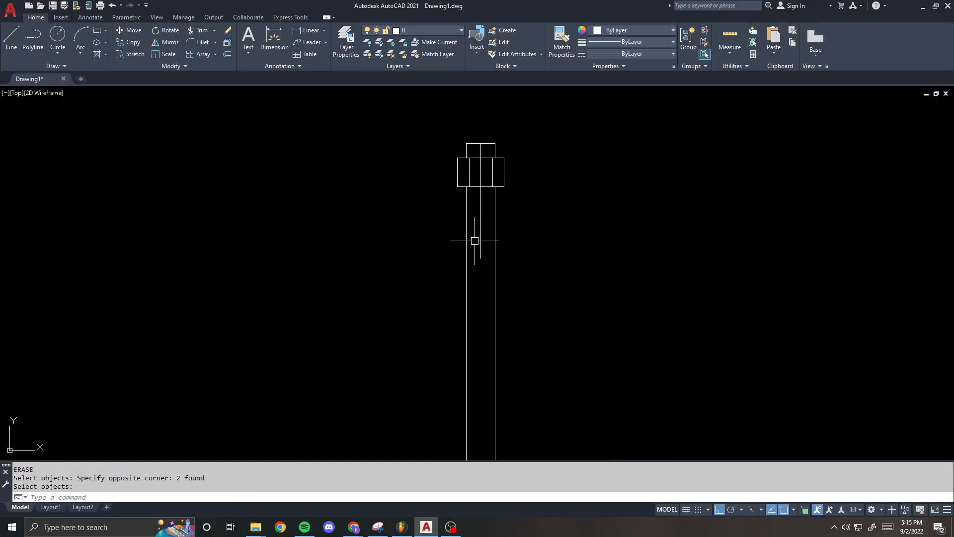
text(l)
key(Return)
click(481, 258)
key(Return)
scroll(473, 259, up, 2)
click(478, 260)
click(476, 255)
click(489, 255)
click(513, 255)
key(Escape)
- Erase the vertical 4" center line inside the bolt
click(501, 233)
click(476, 224)
text(e)
key(Return)
scroll(490, 224, down, 3)
middle_drag(460, 191, 465, 235)
scroll(466, 235, up, 1)
text(h)
key(Return)
key(Escape)
- Start a user-defined hatch with an angle of 5 and a spacing of 1/16"
text(h)
key(Return)
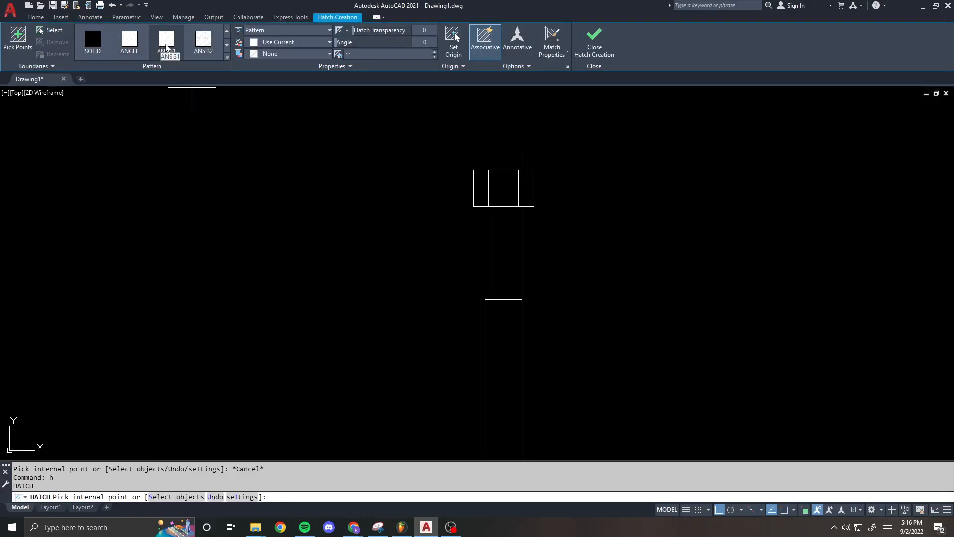
click(166, 48)
click(311, 31)
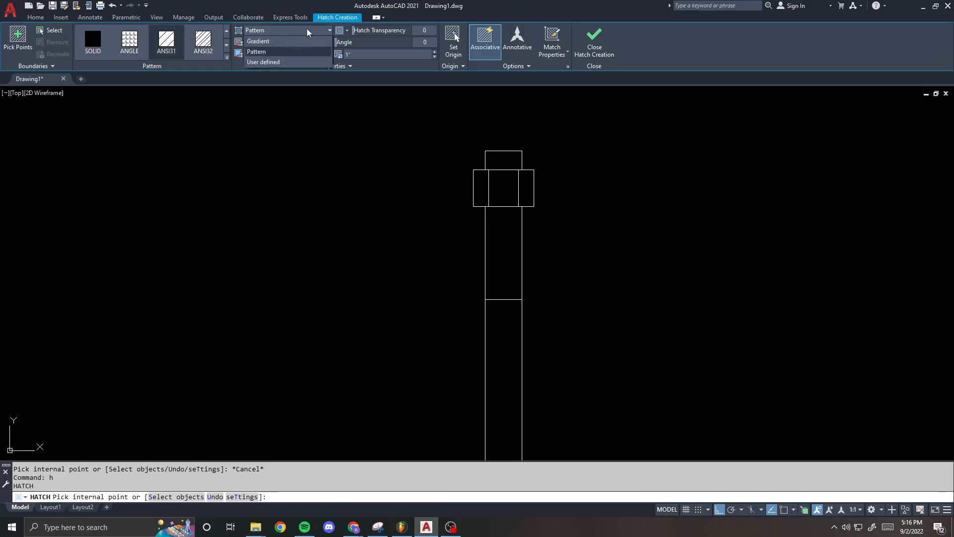
click(277, 73)
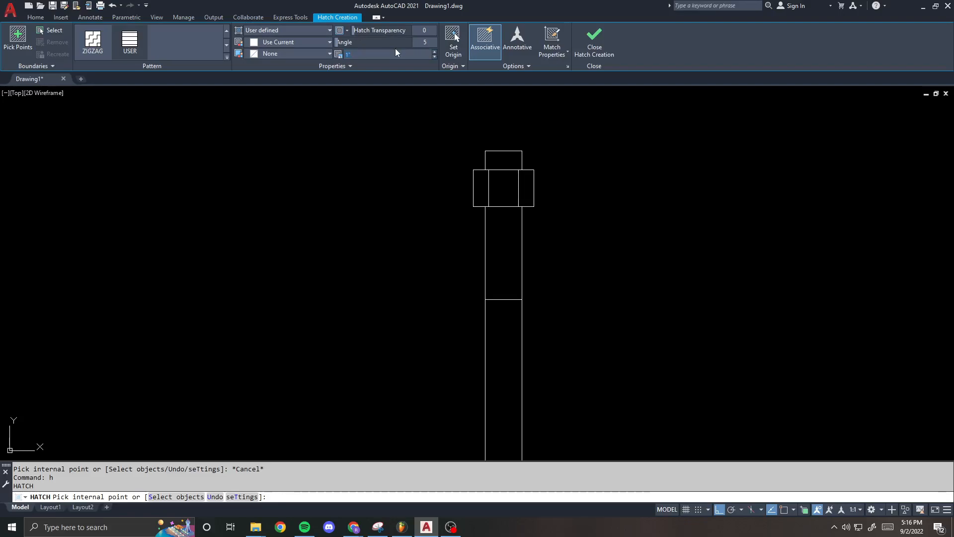
text(1/16)
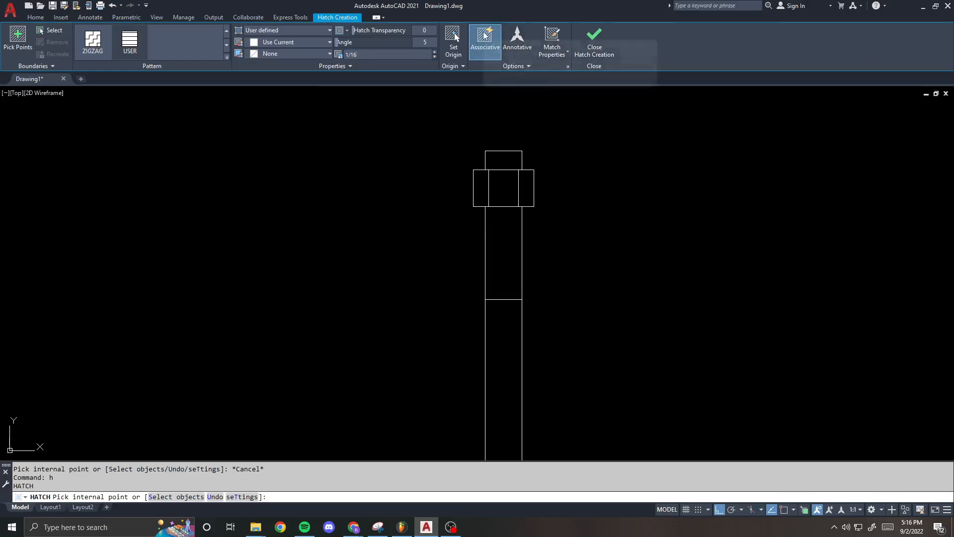
middle_drag(522, 154, 468, 194)
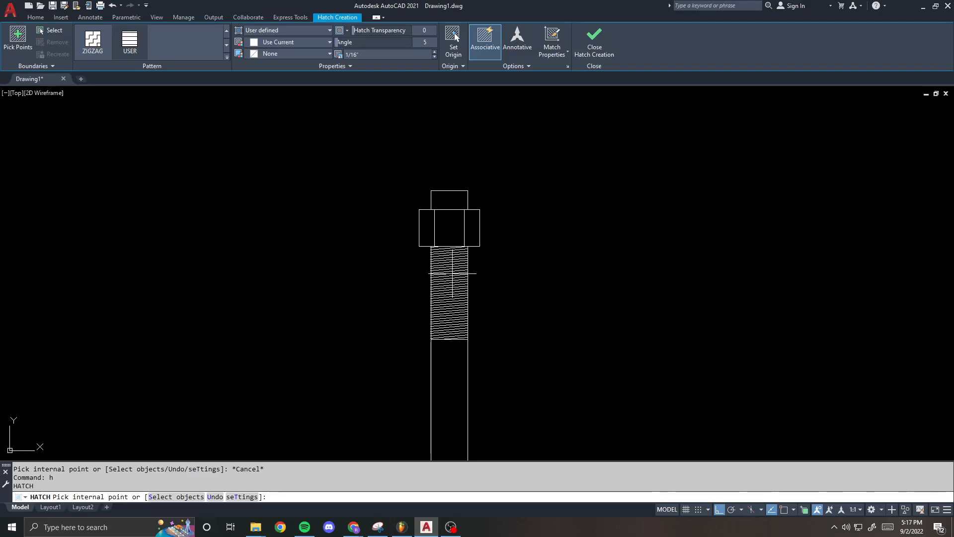
- Try a hatch spacing of 1/8" and preview it on the bolt's threaded section
click(368, 54)
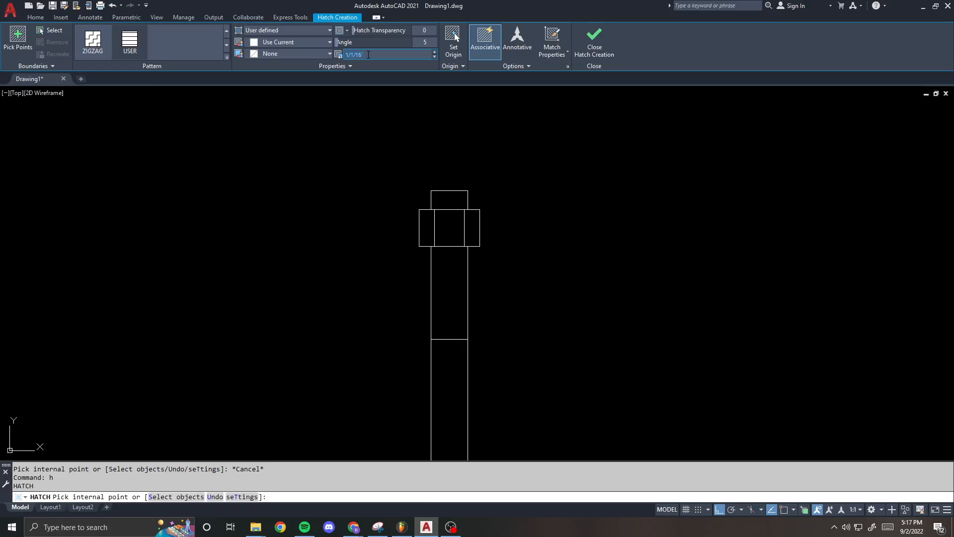
text(1/8)
key(Return)
scroll(468, 285, down, 3)
scroll(470, 282, up, 3)
scroll(455, 280, down, 2)
scroll(438, 274, up, 2)
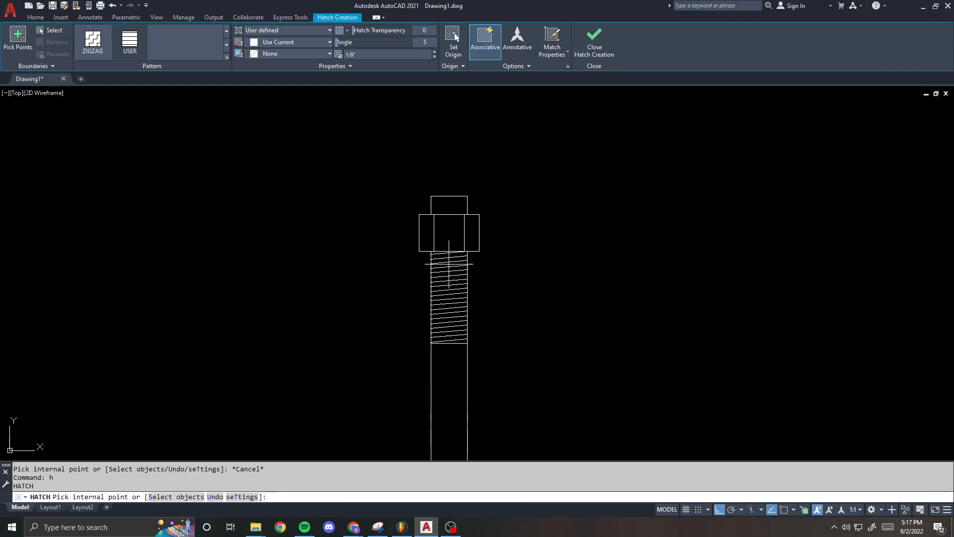
scroll(449, 266, down, 4)
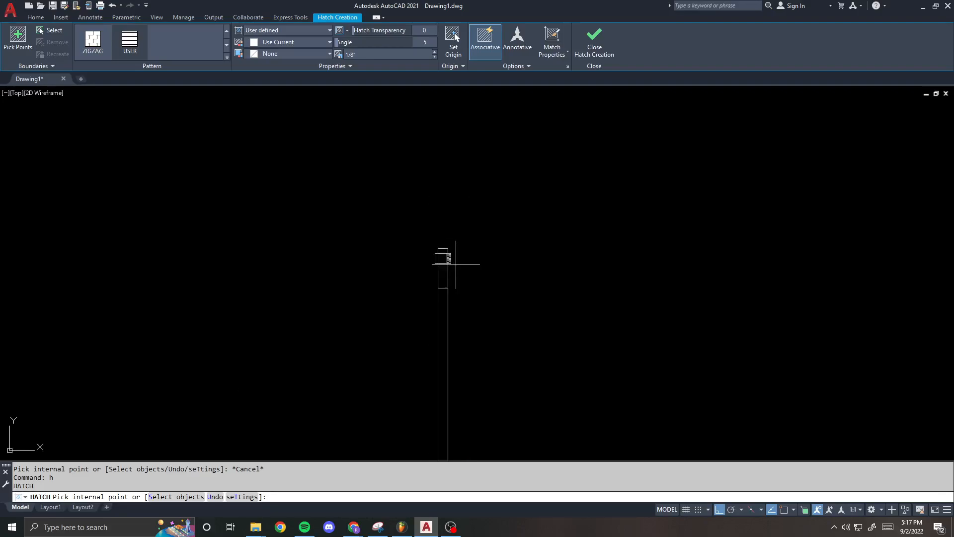
scroll(442, 269, down, 2)
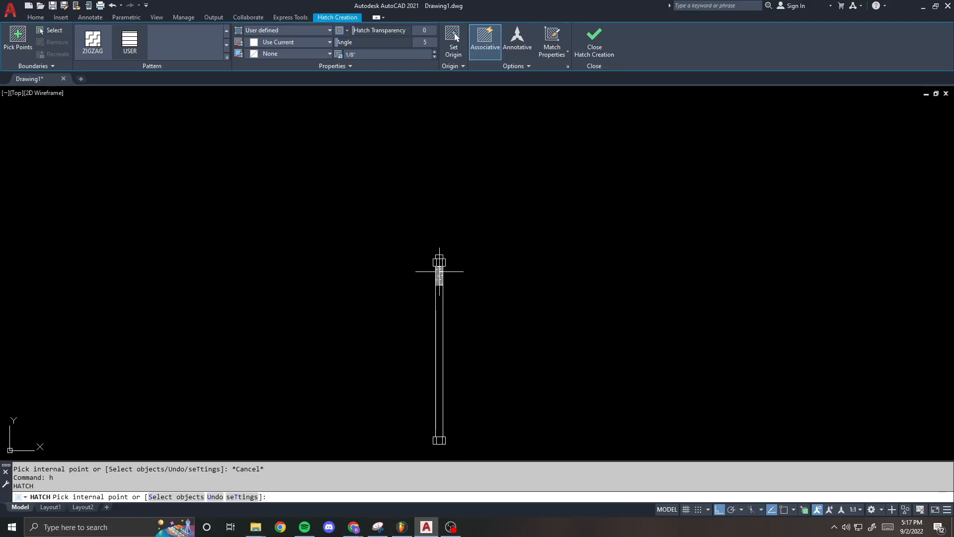
- Set the hatch spacing to 1/4" and hatch the bolt's threaded areas above and below the upper nut
scroll(440, 259, up, 2)
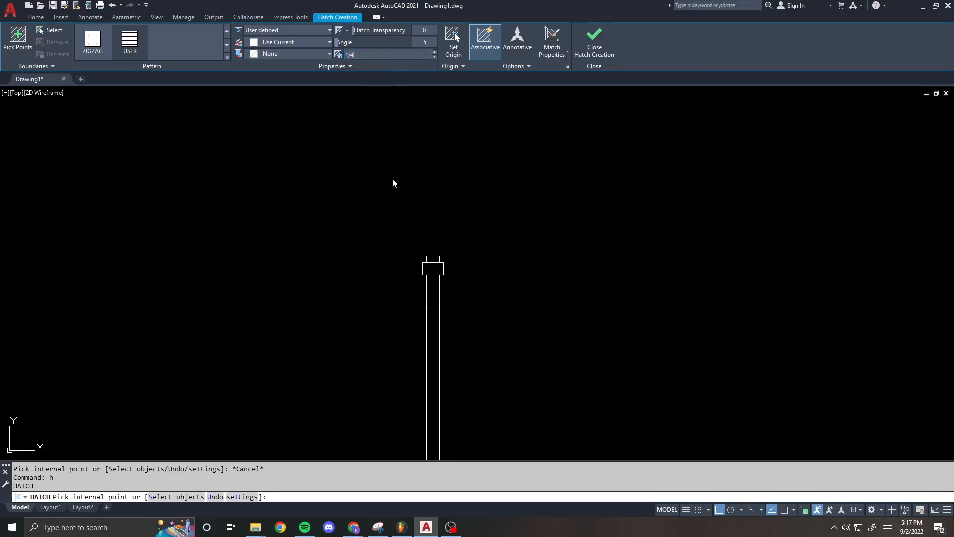
scroll(431, 270, up, 2)
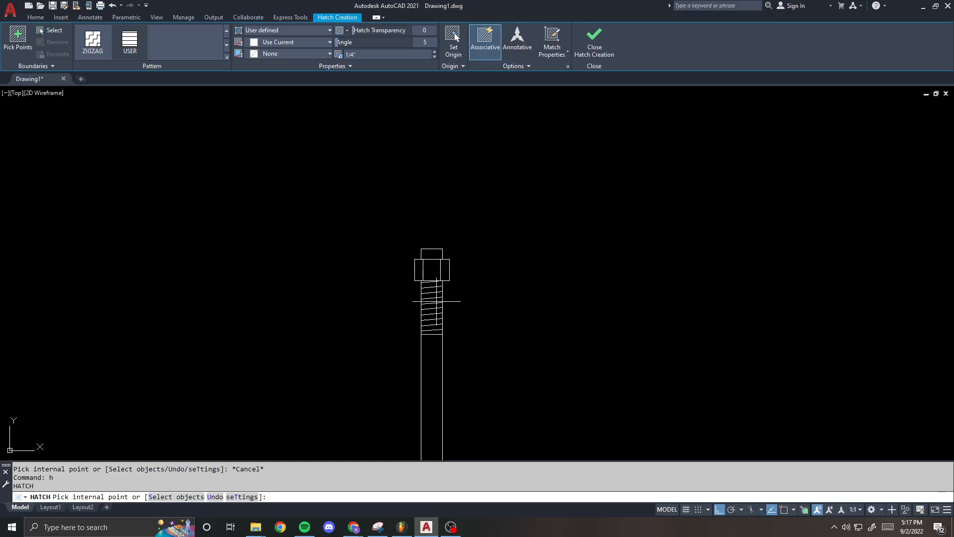
click(436, 300)
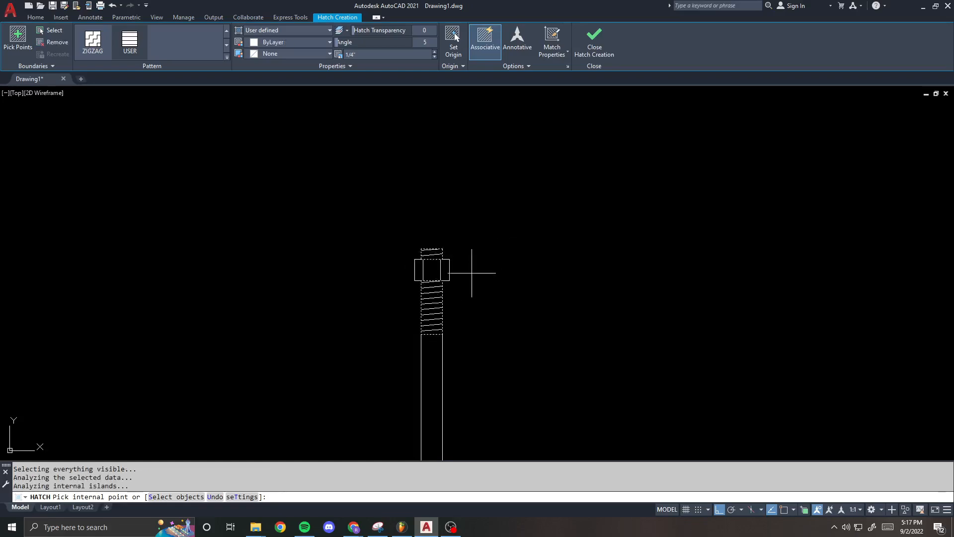
scroll(498, 236, up, 2)
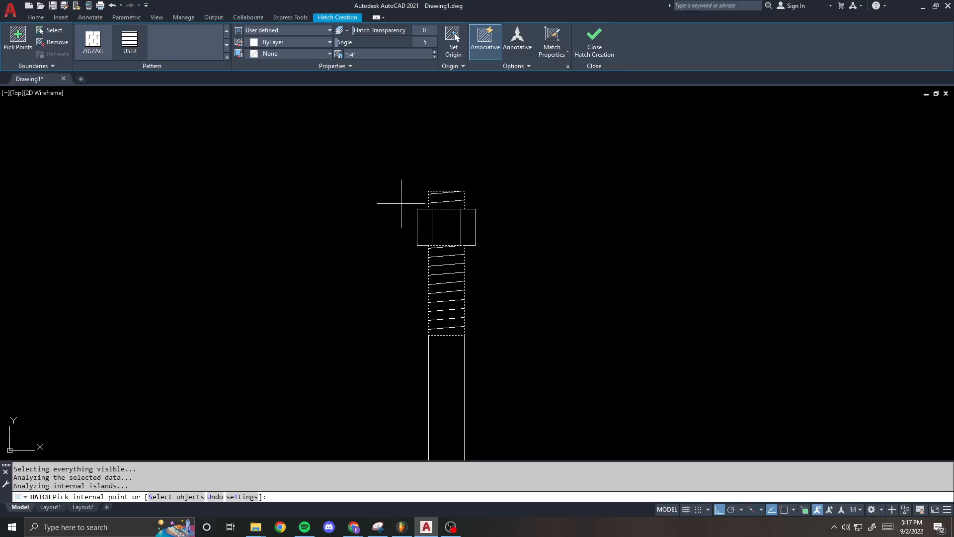
key(Return)
scroll(401, 203, down, 2)
click(453, 263)
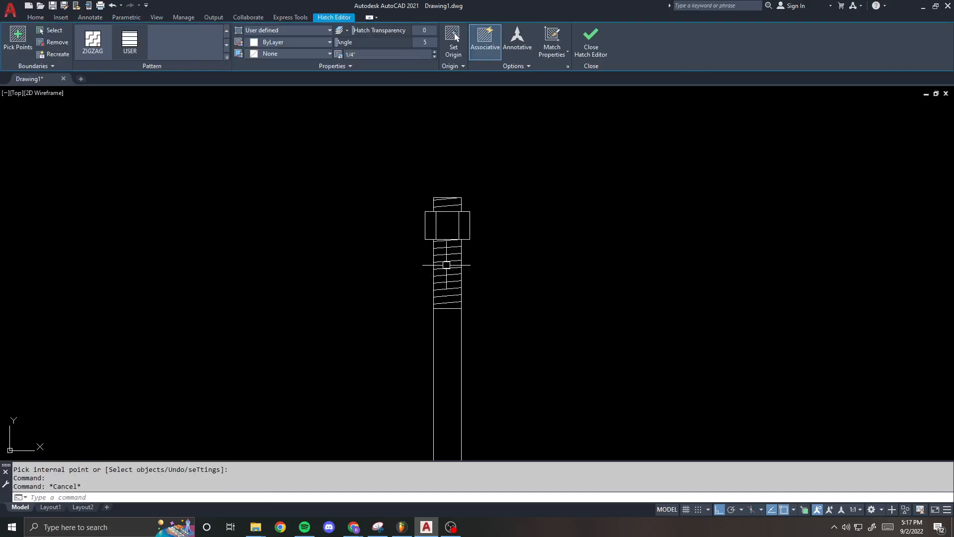
key(Escape)
middle_drag(481, 274, 500, 211)
scroll(491, 213, down, 2)
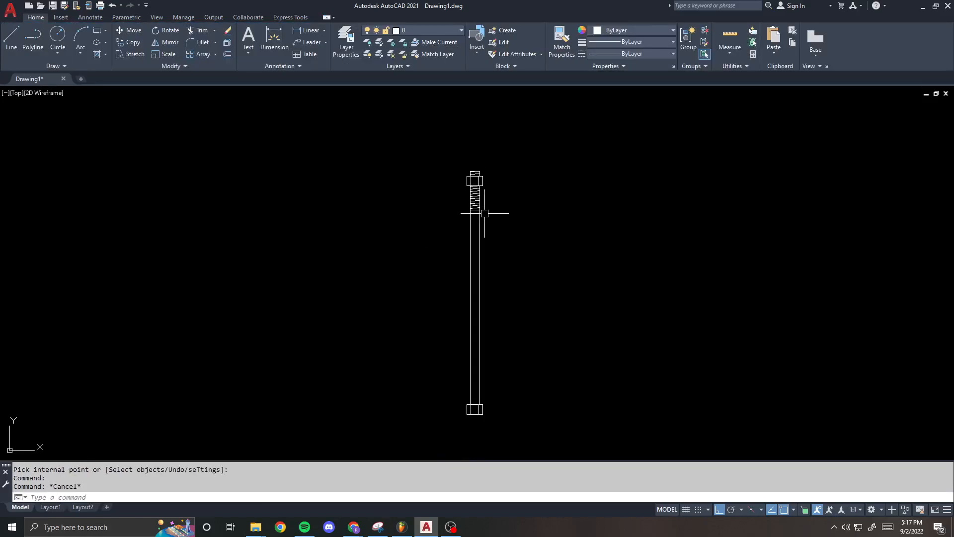
scroll(477, 405, up, 8)
scroll(455, 379, down, 3)
scroll(432, 378, down, 5)
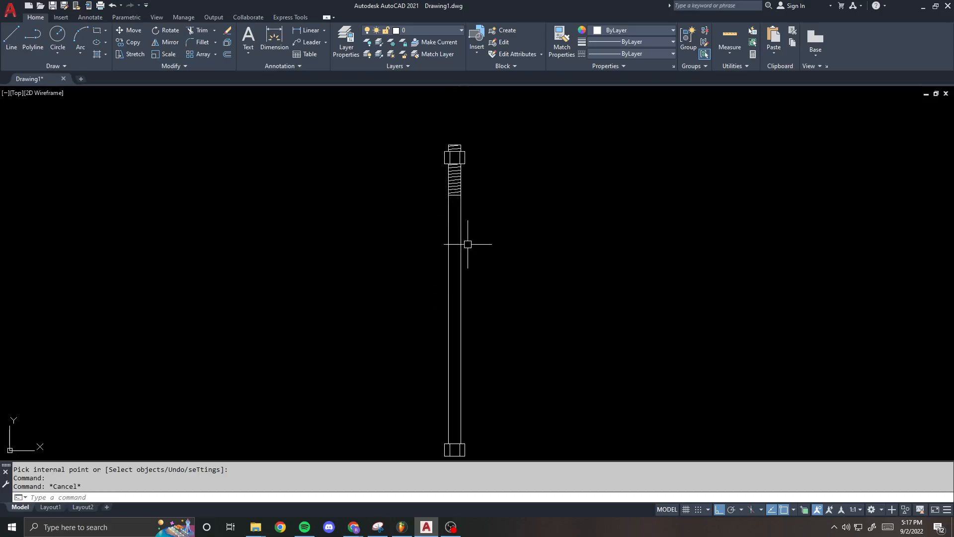
scroll(458, 229, down, 1)
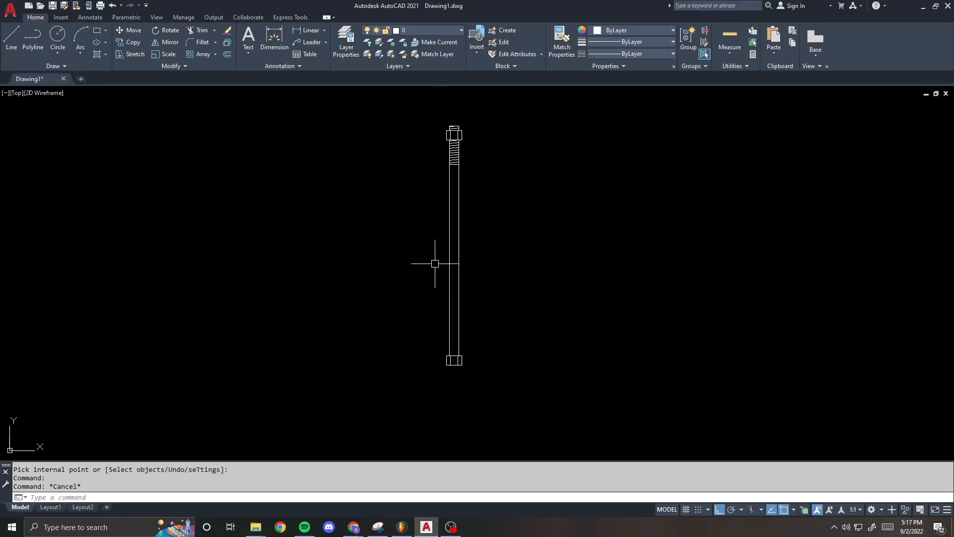
- Copy the entire bolt 12" horizontally to the right
middle_drag(433, 176, 444, 188)
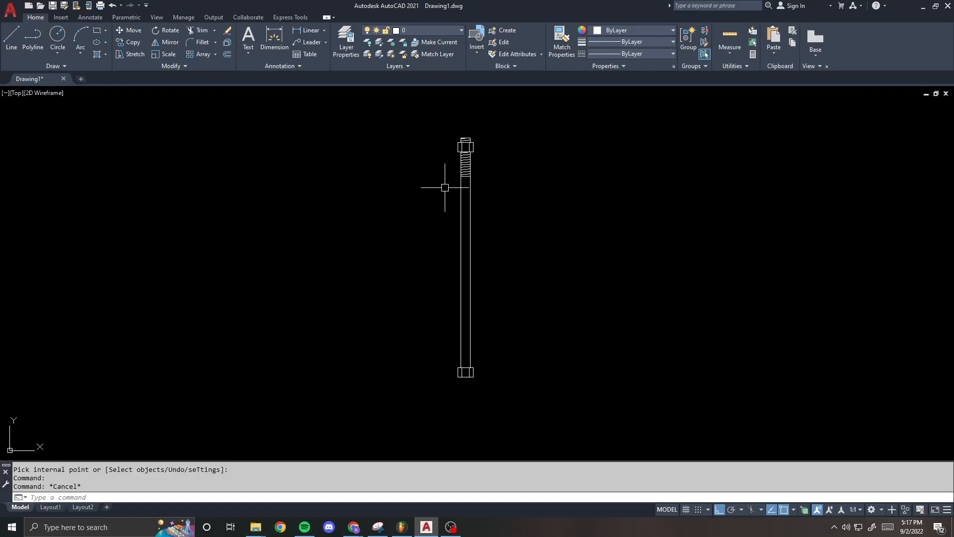
text(cc)
key(Return)
click(439, 124)
click(530, 393)
key(Return)
click(504, 229)
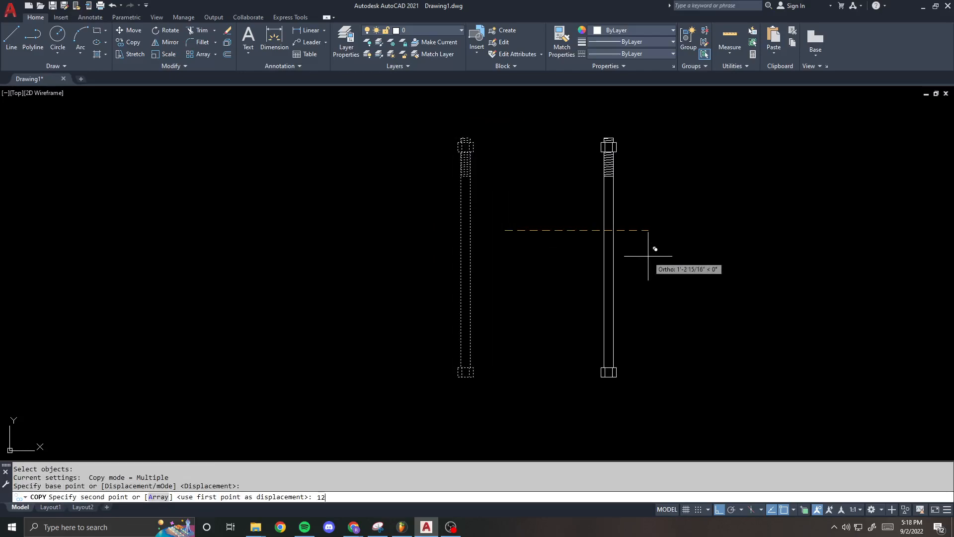
text(12)
key(Return)
key(Escape)
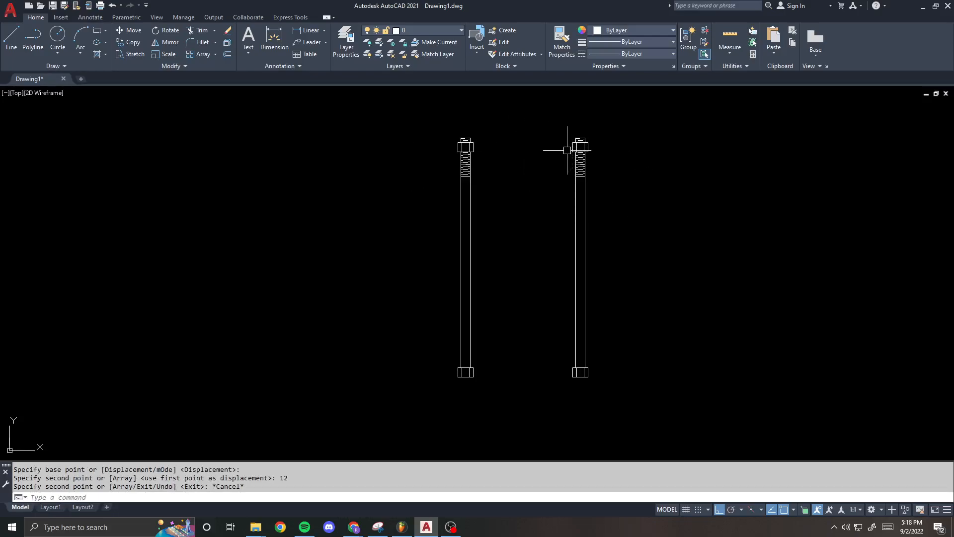
- Stretch the copied bolt's upper end and its nut upward by 1"
scroll(541, 149, up, 6)
scroll(564, 160, down, 2)
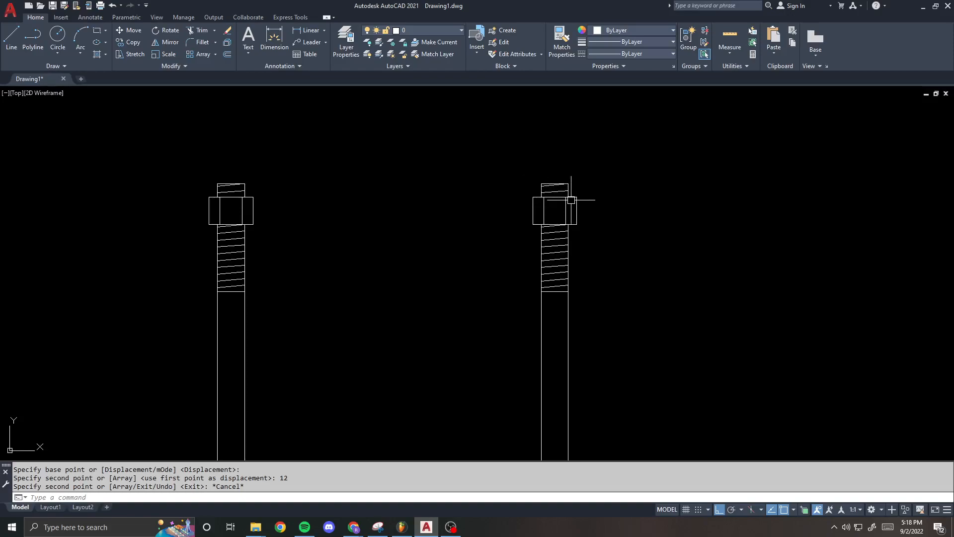
middle_drag(577, 216, 579, 226)
text(s)
key(space)
click(588, 243)
click(529, 176)
key(space)
click(505, 187)
text(1)
key(Return)
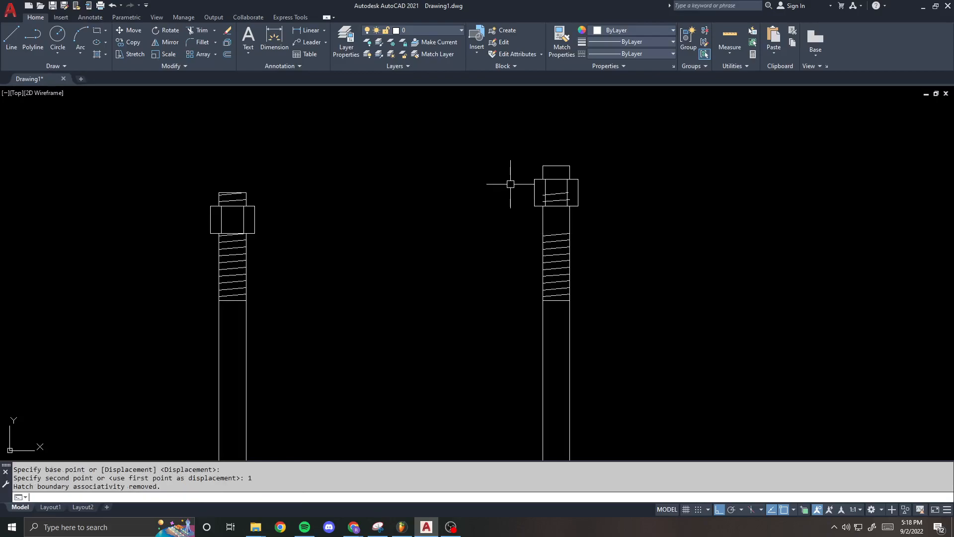
- Examine the Associative setting in the properties of the stretched bolt's hatch
scroll(562, 198, up, 2)
click(538, 188)
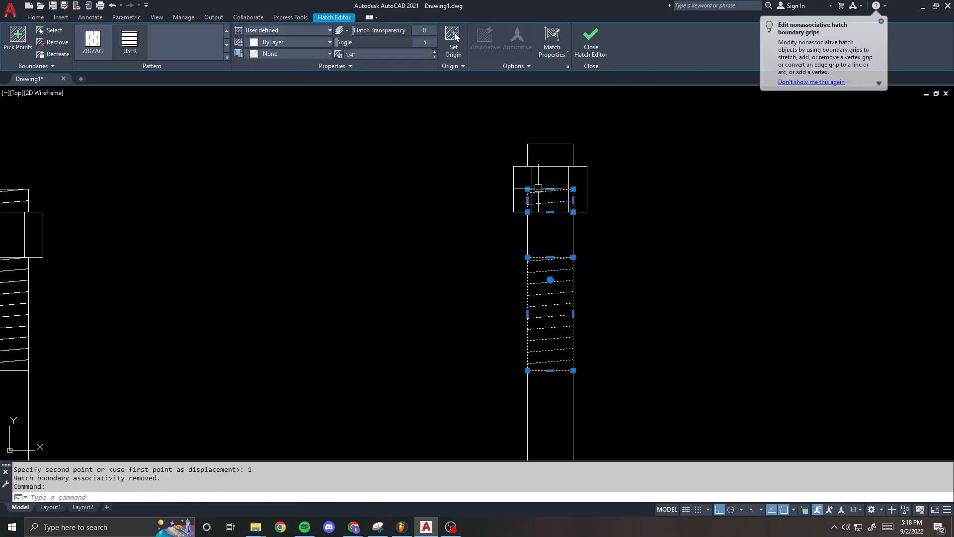
key(Escape)
text(u)
key(Return)
click(553, 256)
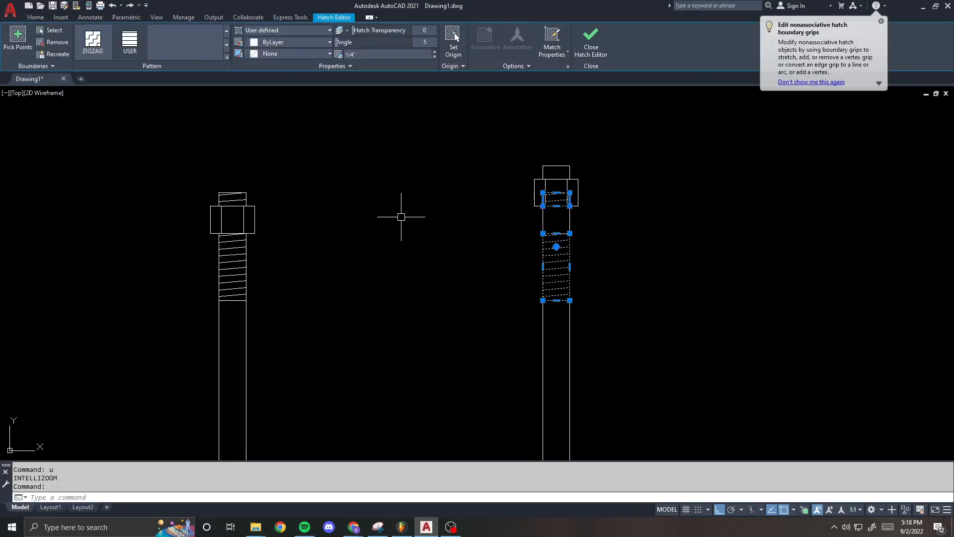
text(pr)
key(Return)
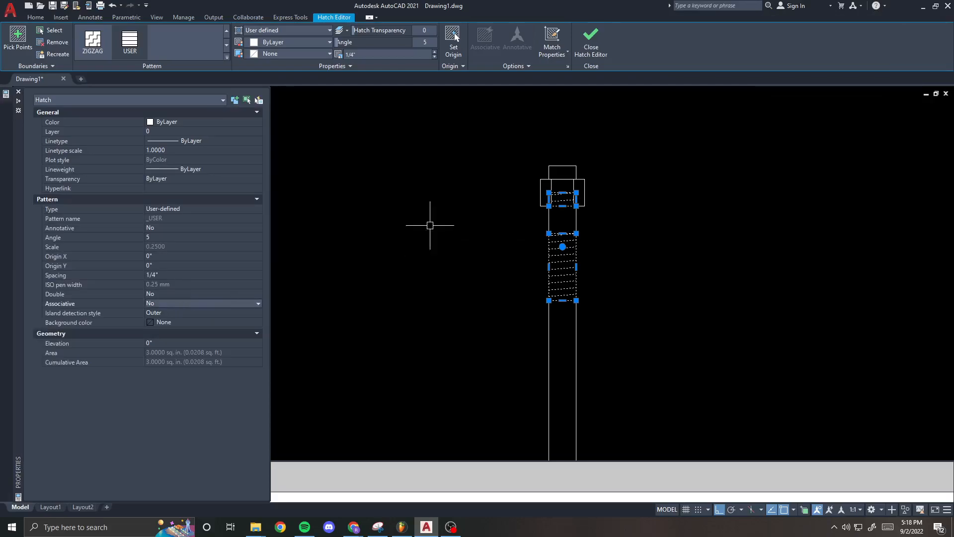
- Check the Associative setting of the original bolt's hatch for comparison
key(Escape)
key(Escape)
click(246, 248)
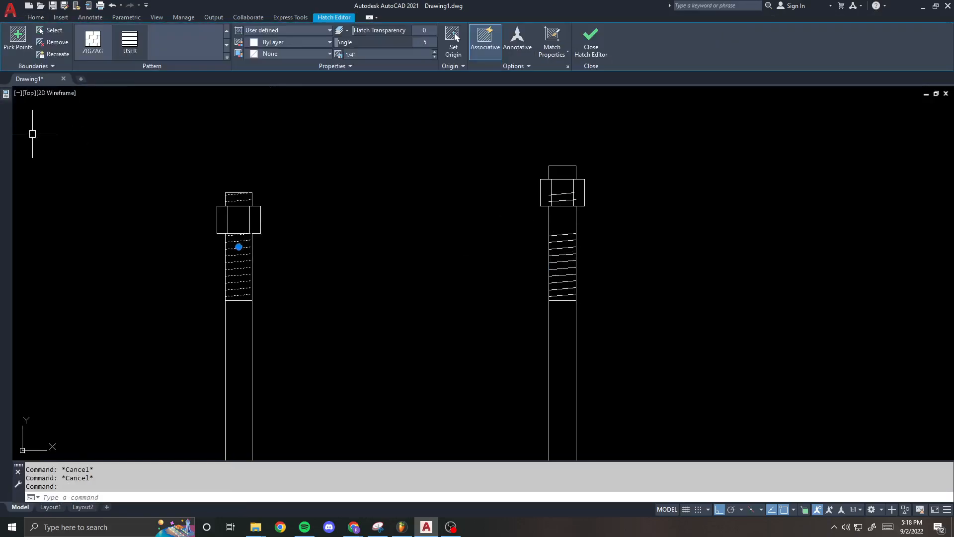
mouse_move(7, 115)
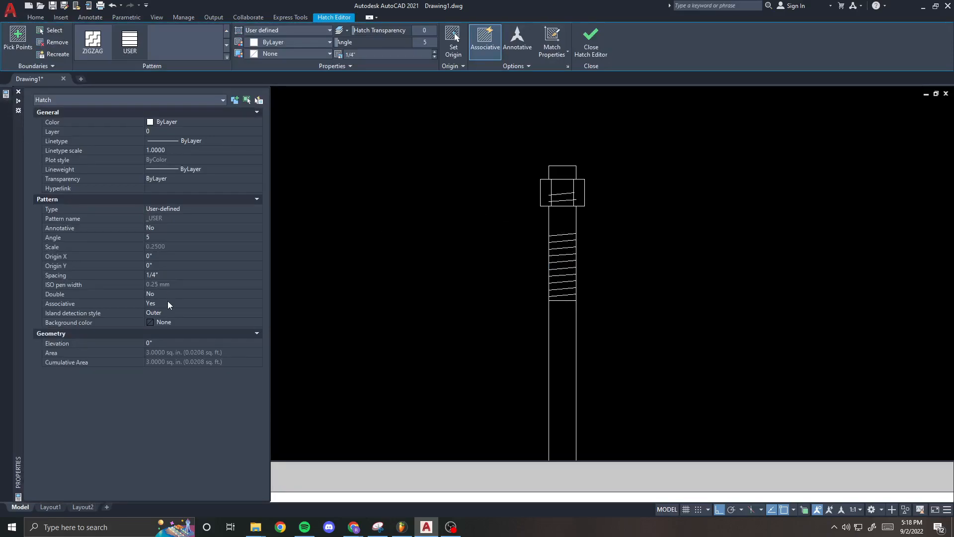
key(Escape)
key(Escape)
- Undo the stretch of the copied bolt and check its hatch's Associative setting
text(u)
key(space)
key(space)
click(565, 258)
mouse_move(9, 97)
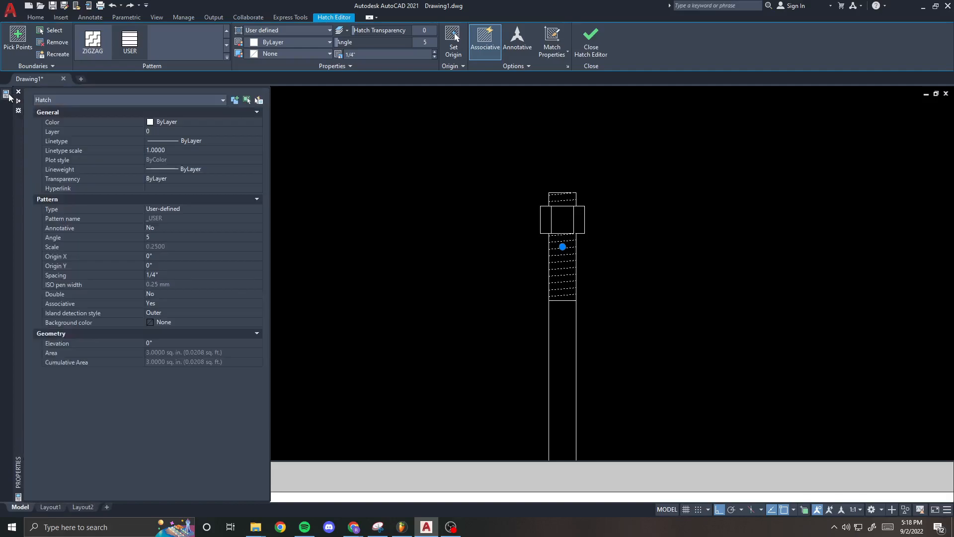
key(Escape)
key(Escape)
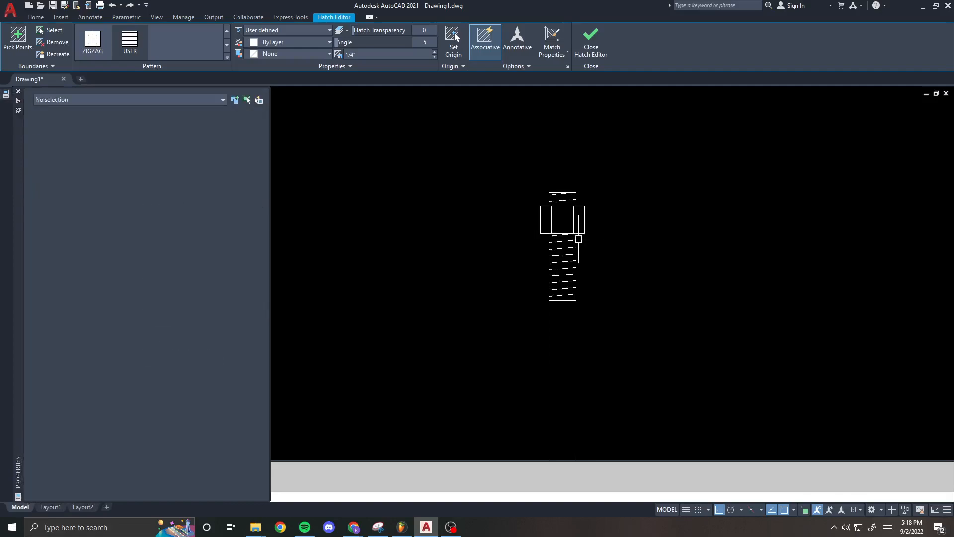
- Stretch the top of the copied bolt together with its upper nut 1" upward
text(s)
key(space)
click(627, 258)
click(502, 173)
key(space)
click(502, 173)
text(1)
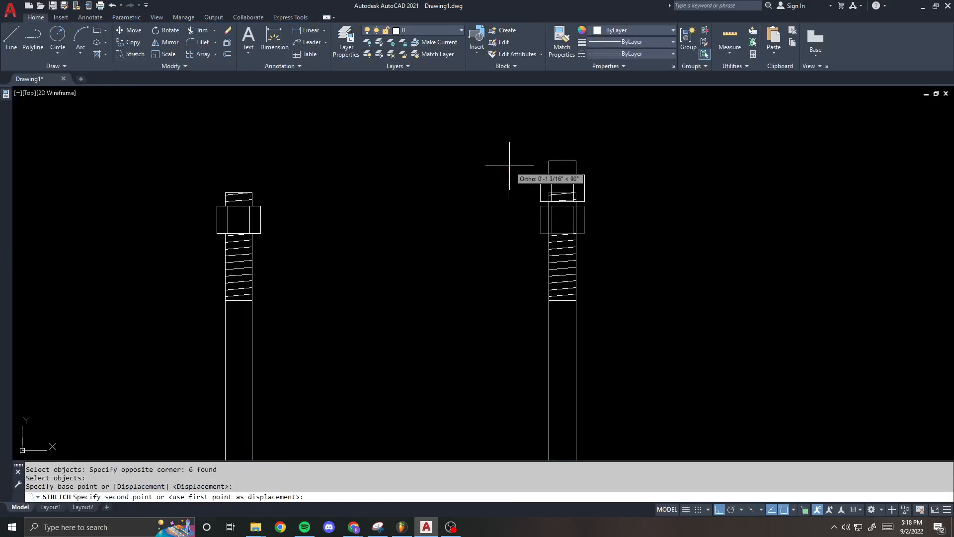
key(Return)
- Reshape the copied bolt's hatch boundaries to fill the raised end above the nut and the threaded shaft up to the nut's underside
scroll(522, 214, up, 3)
click(607, 181)
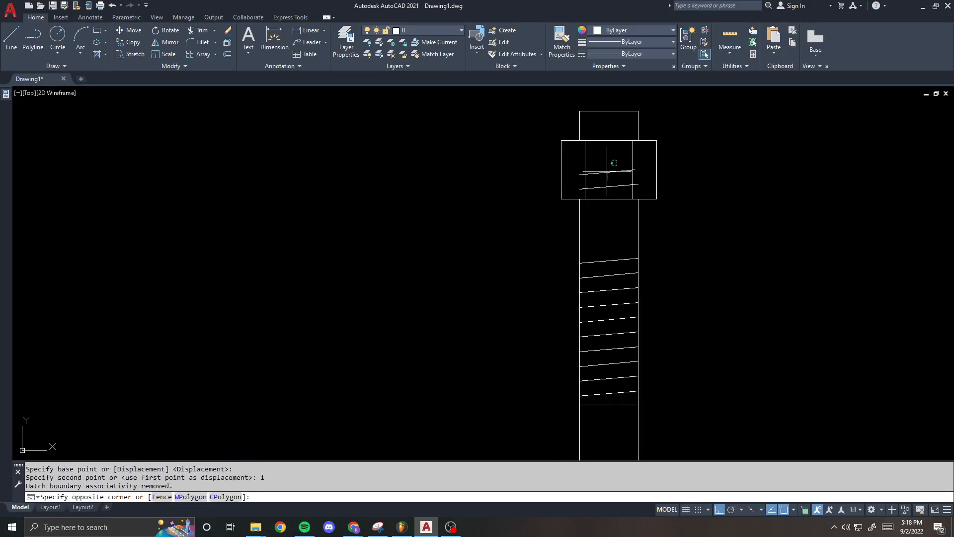
click(598, 170)
middle_drag(605, 179, 464, 216)
scroll(463, 211, down, 1)
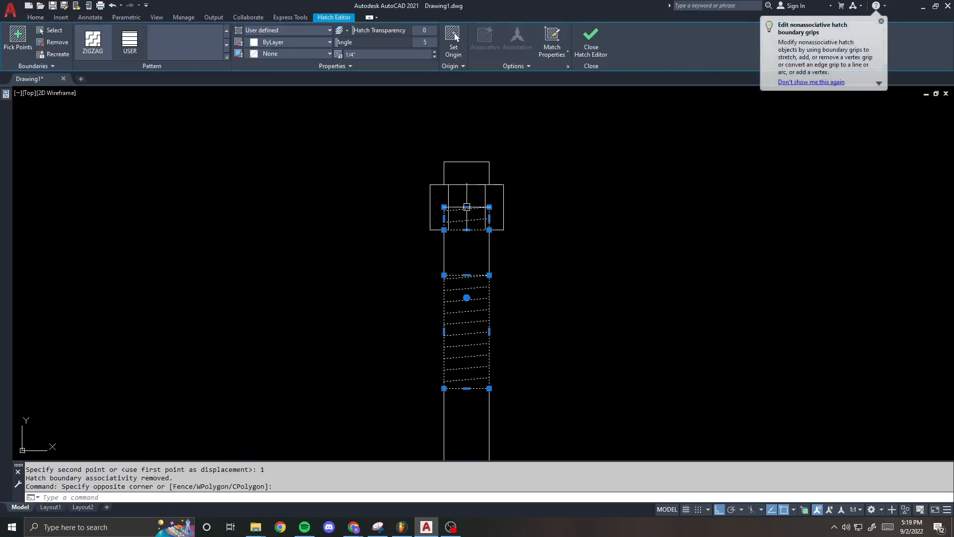
click(466, 207)
click(466, 162)
click(466, 230)
click(466, 185)
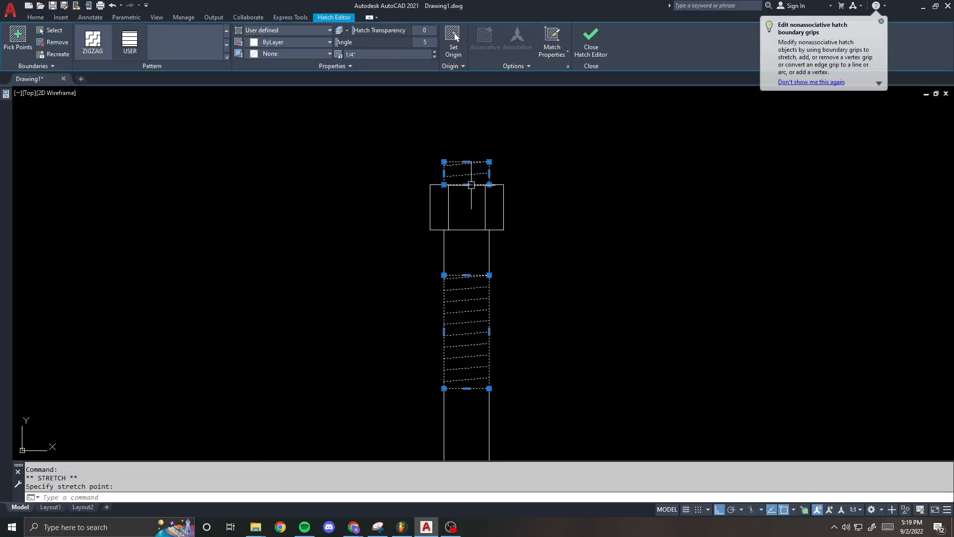
click(466, 275)
click(466, 229)
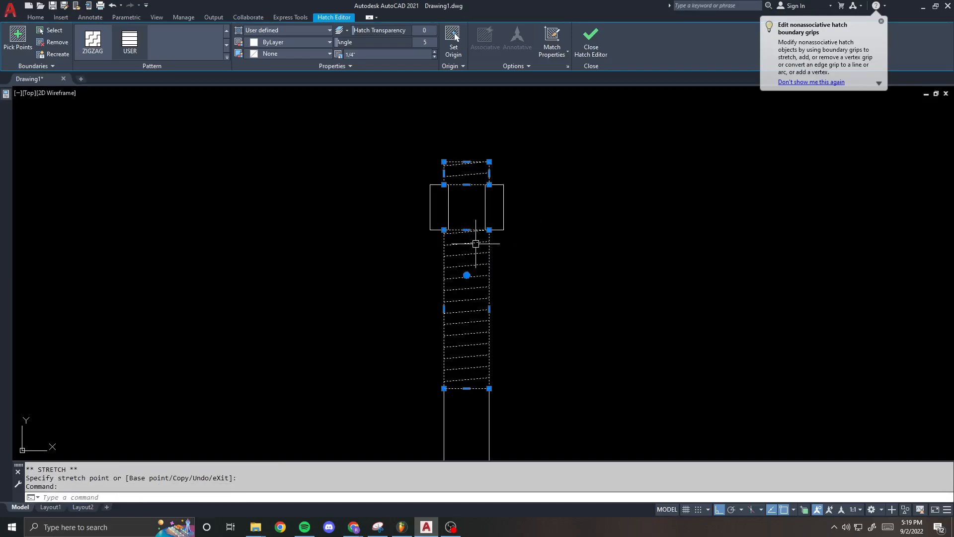
- Try to set the Associative property of the copied bolt's hatch to Yes
mouse_move(6, 95)
click(163, 291)
click(164, 291)
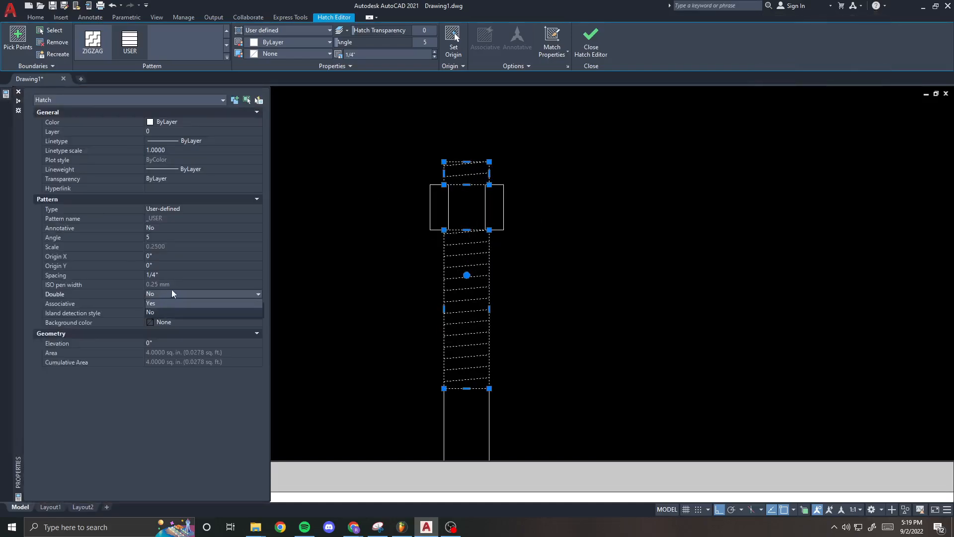
click(166, 303)
click(169, 293)
click(165, 307)
click(167, 303)
click(166, 303)
click(165, 313)
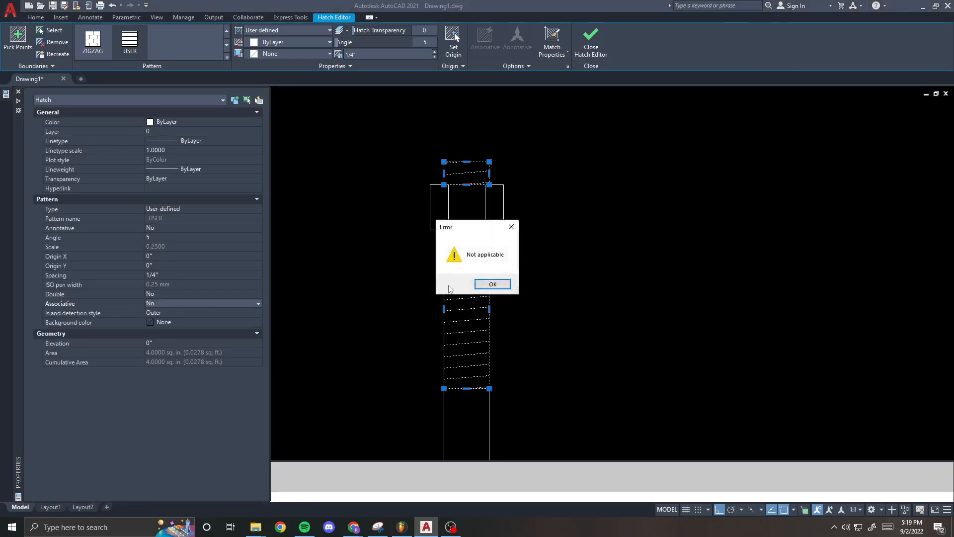
click(489, 289)
key(Escape)
- Erase the thread hatch above and below the copied bolt's upper nut
scroll(470, 235, down, 1)
text(e)
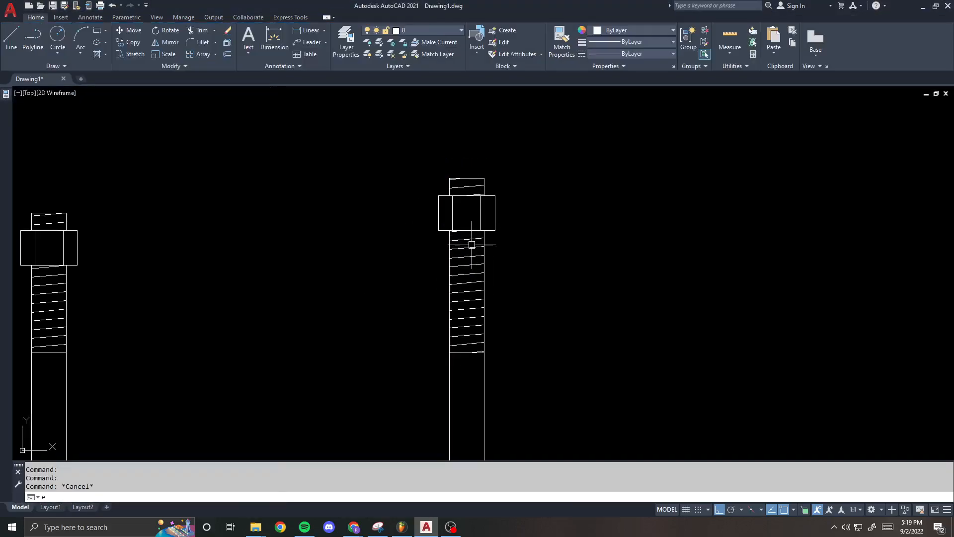
key(space)
click(470, 252)
key(space)
middle_drag(383, 224, 421, 224)
click(497, 243)
click(497, 243)
key(space)
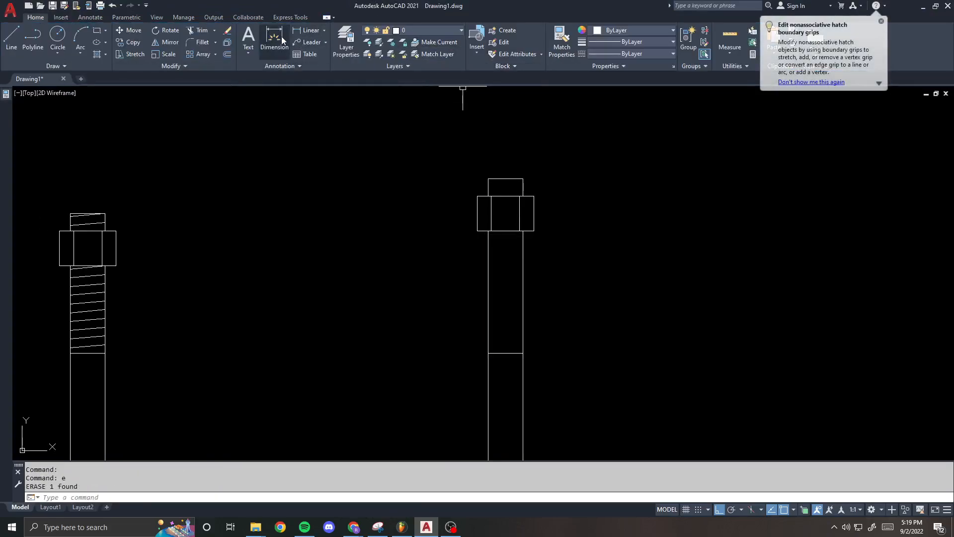
text(h)
key(space)
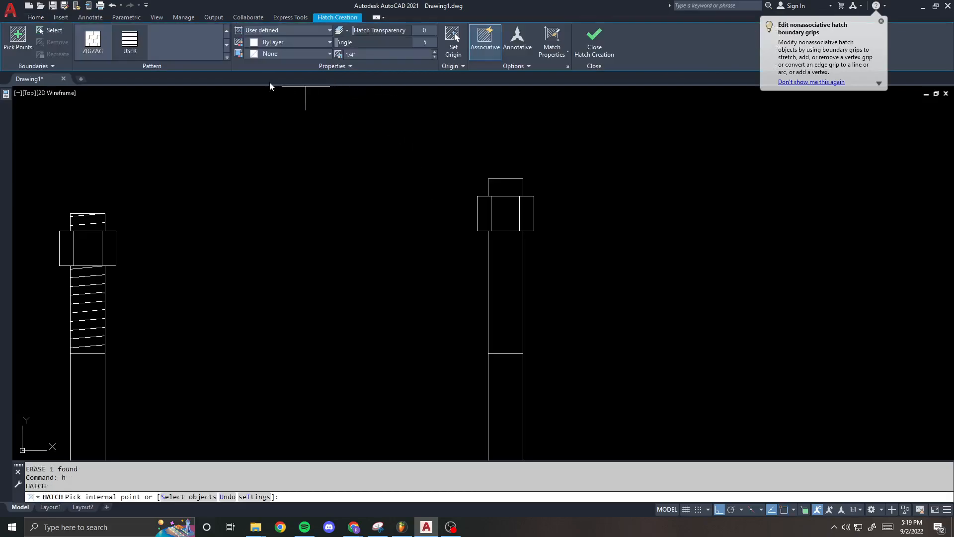
click(505, 184)
click(497, 214)
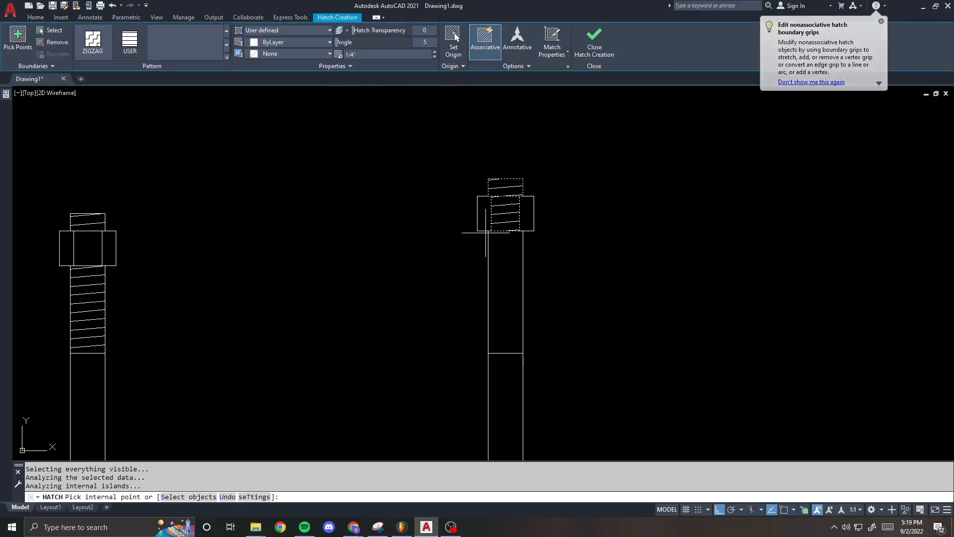
key(Escape)
click(506, 197)
key(Escape)
click(506, 217)
key(Delete)
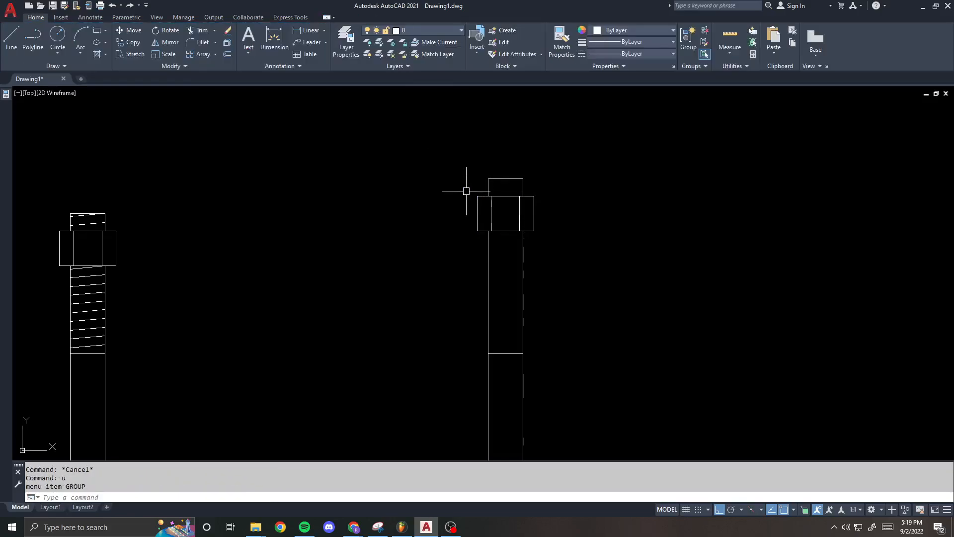
- Hatch the copied bolt's end above the nut and its threaded shaft below the nut
text(h)
key(space)
click(500, 187)
click(503, 213)
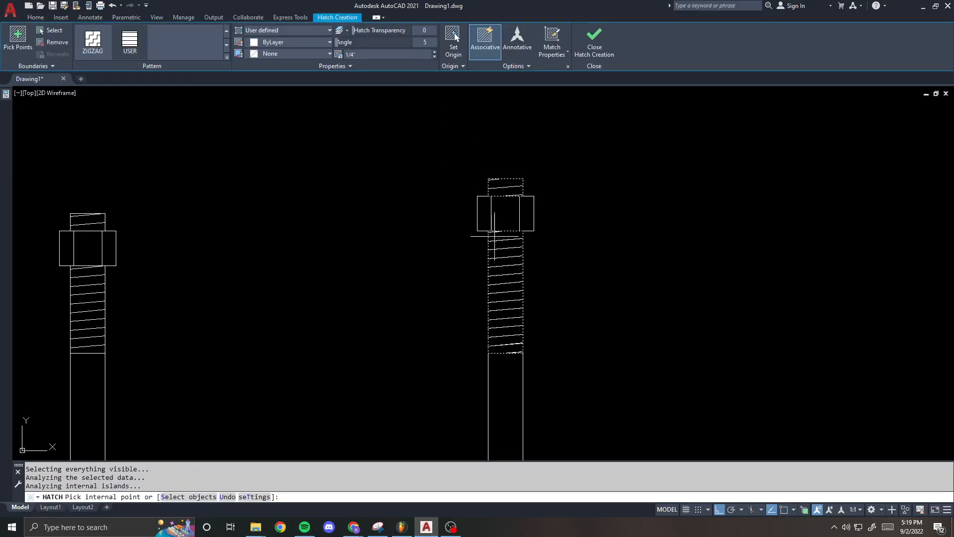
key(Return)
- Erase the new thread hatch from the copied bolt
scroll(411, 217, down, 2)
click(479, 240)
scroll(370, 213, down, 1)
key(Escape)
scroll(422, 203, up, 3)
click(445, 264)
text(e)
key(space)
- Copy the copied bolt's upper nut straight down so the duplicate sits directly beneath it
scroll(412, 199, up, 1)
text(cc)
key(space)
click(396, 190)
click(530, 255)
key(space)
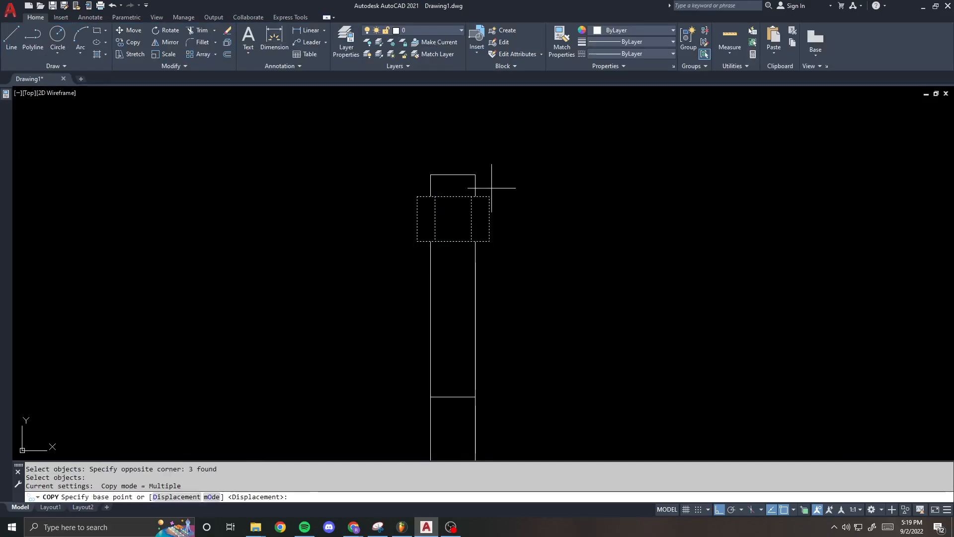
click(489, 197)
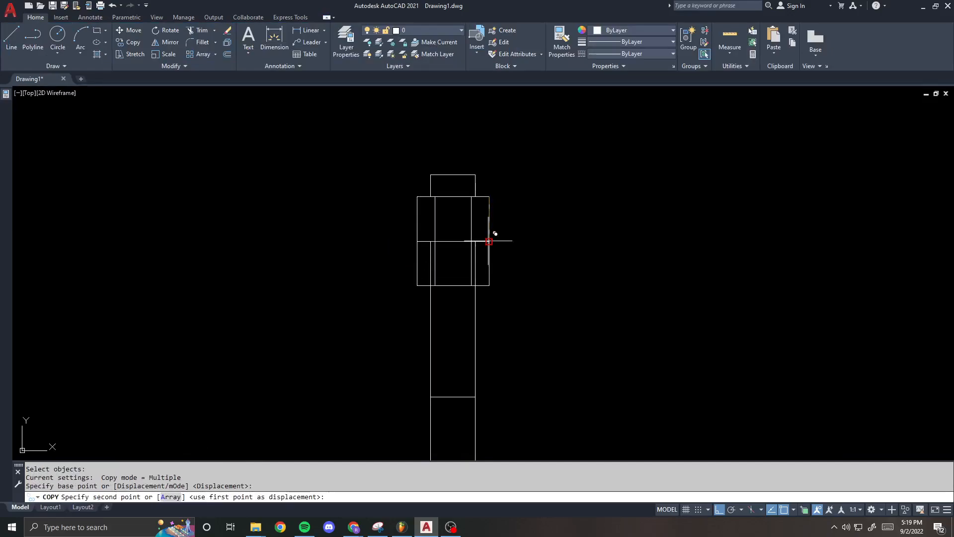
click(489, 241)
- Trim away the shaft edge lines running inside the duplicated lower nut
scroll(437, 262, up, 4)
text(tr)
key(space)
click(541, 312)
click(547, 332)
key(space)
click(538, 311)
click(413, 300)
key(space)
scroll(396, 260, down, 7)
middle_drag(335, 243, 467, 229)
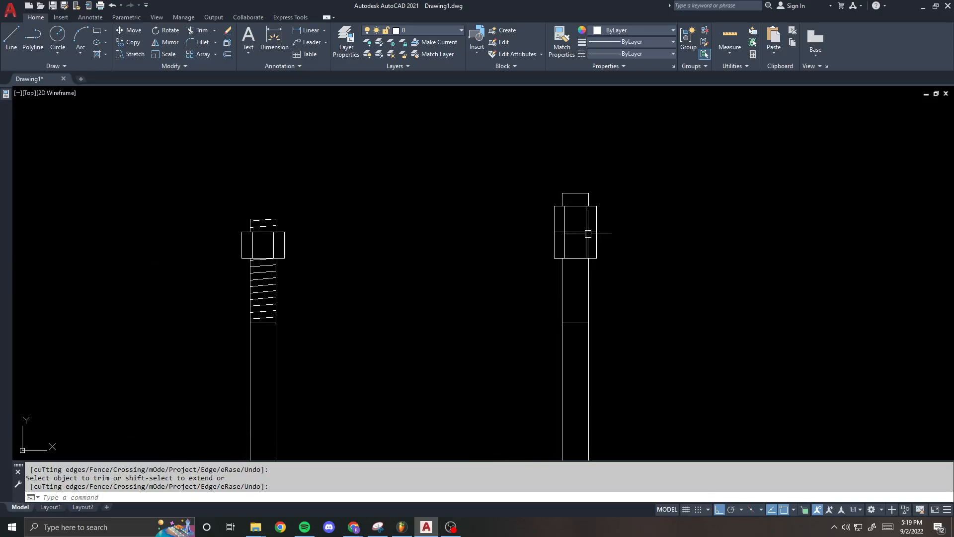
- Draw a vertical centre line through the lower nut between its top and bottom edge midpoints
scroll(586, 233, up, 2)
scroll(567, 232, up, 1)
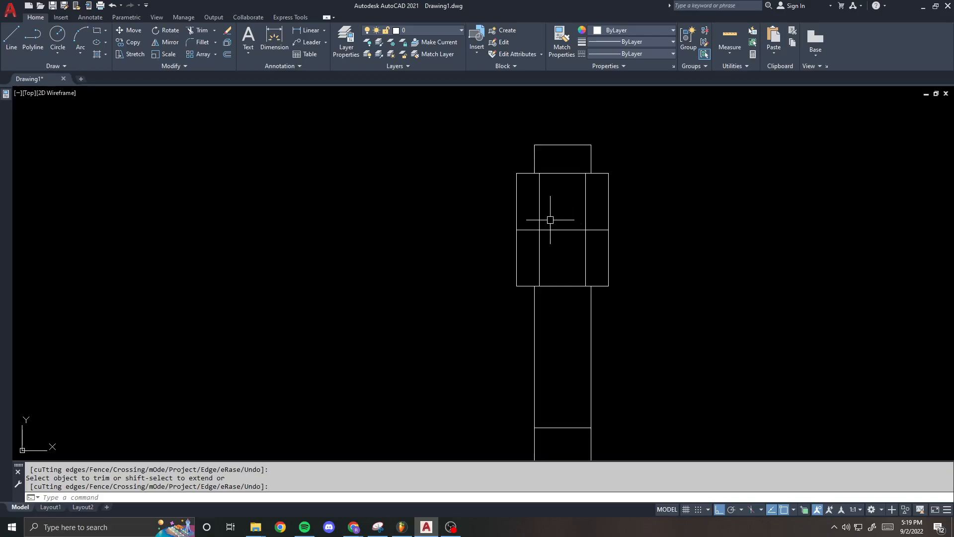
key(Escape)
text(l)
key(Return)
click(562, 230)
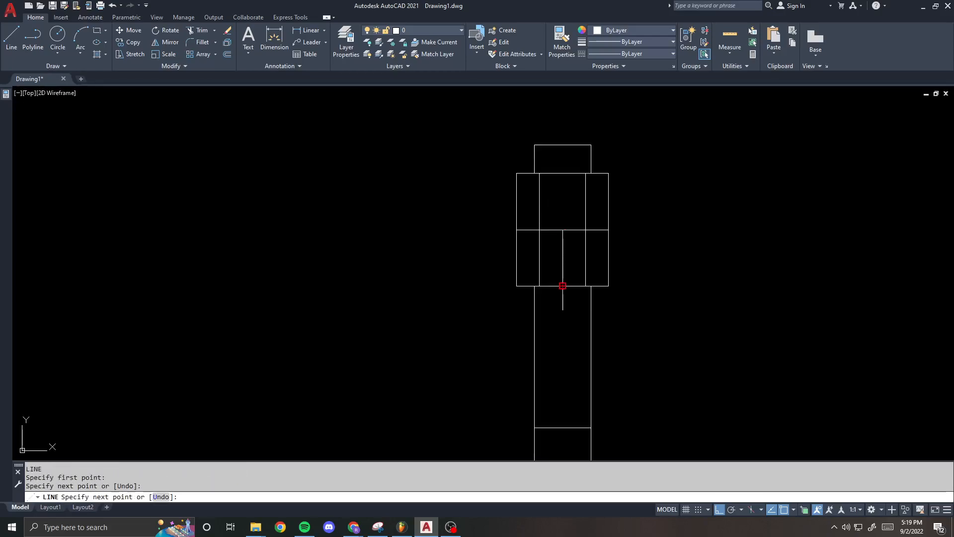
click(563, 286)
key(Return)
- Erase the two inner vertical face lines on either side of the lower nut's centre line
text(ee)
key(Return)
click(585, 246)
key(Return)
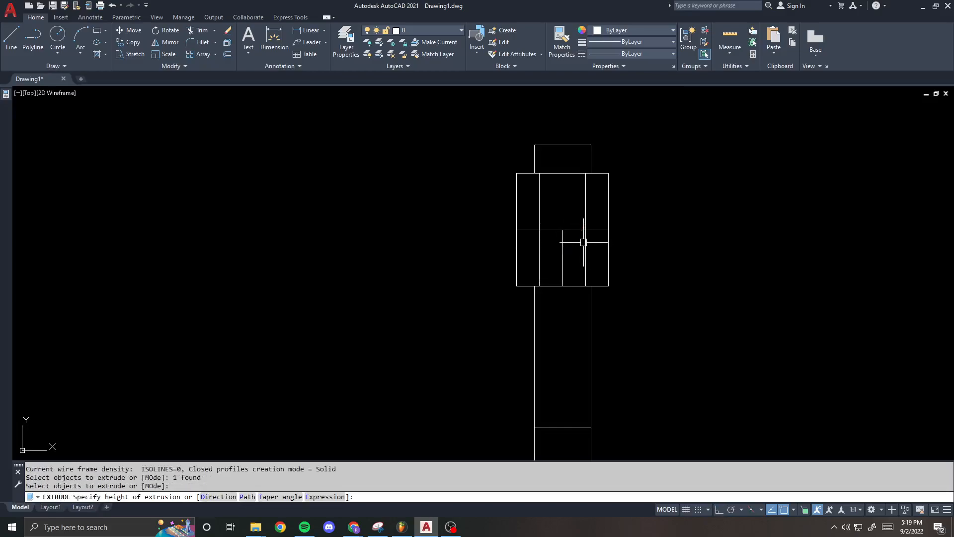
key(Escape)
key(Escape)
text(e)
key(Return)
click(545, 242)
click(536, 247)
text(e)
key(Return)
scroll(475, 220, down, 3)
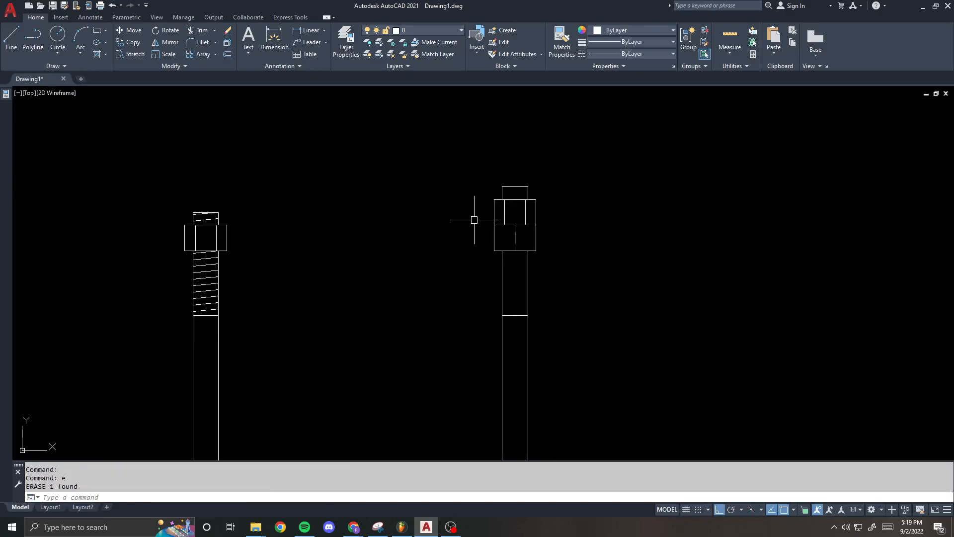
- Undo the lower nut's centre line and the erasing of its inner face lines
scroll(476, 210, up, 3)
scroll(478, 209, down, 2)
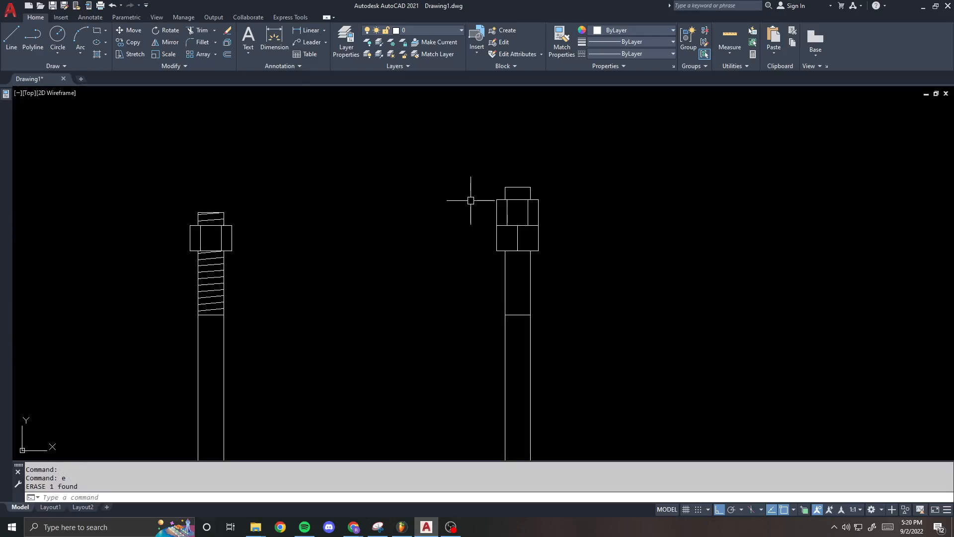
scroll(480, 221, up, 3)
key(ctrl+z)
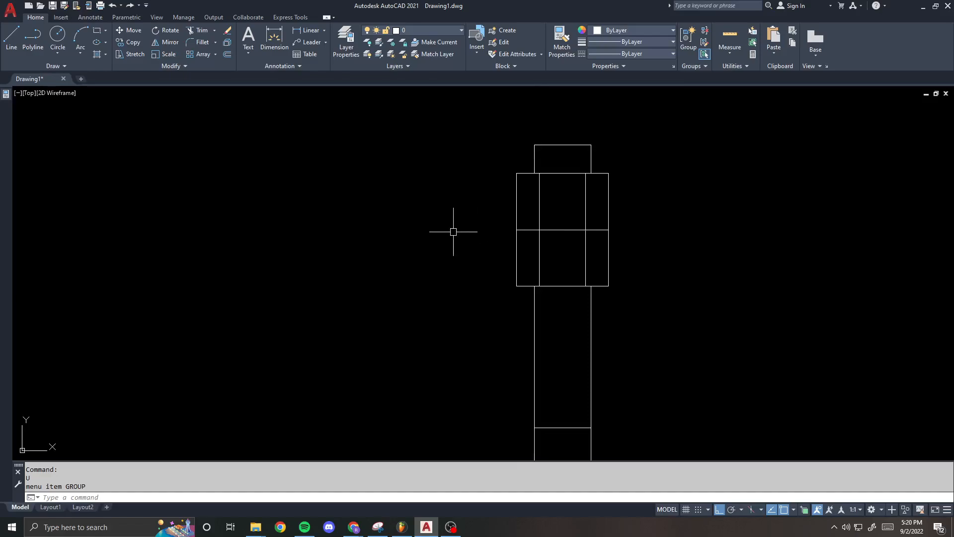
- Erase the left inner vertical face line of the lower nut
scroll(464, 231, down, 3)
scroll(490, 232, up, 3)
text(e)
key(Return)
click(504, 245)
key(Return)
- Draw a vertical line through the middle of the lower nut and erase its right inner face line
text(l)
key(Return)
click(527, 235)
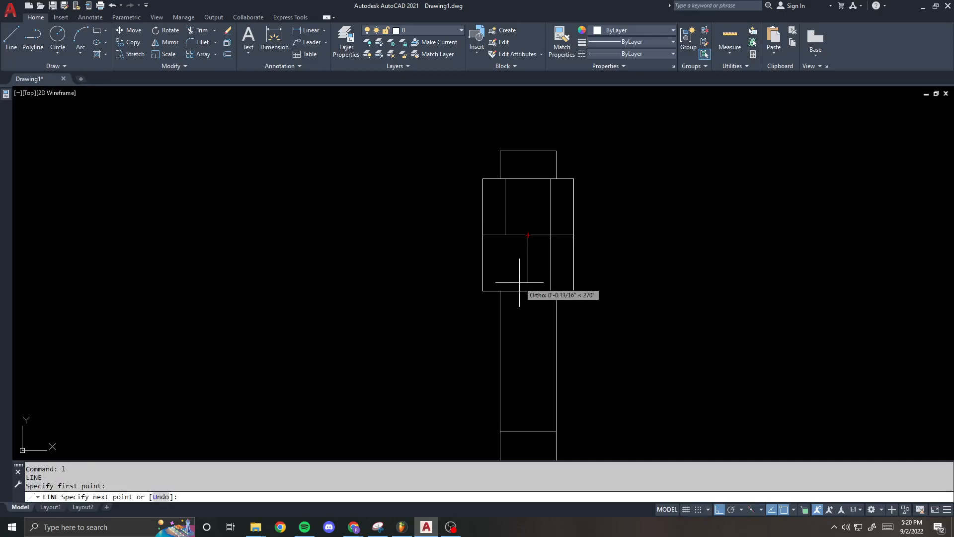
click(527, 291)
key(Return)
click(548, 251)
text(e)
key(Return)
scroll(536, 240, down, 1)
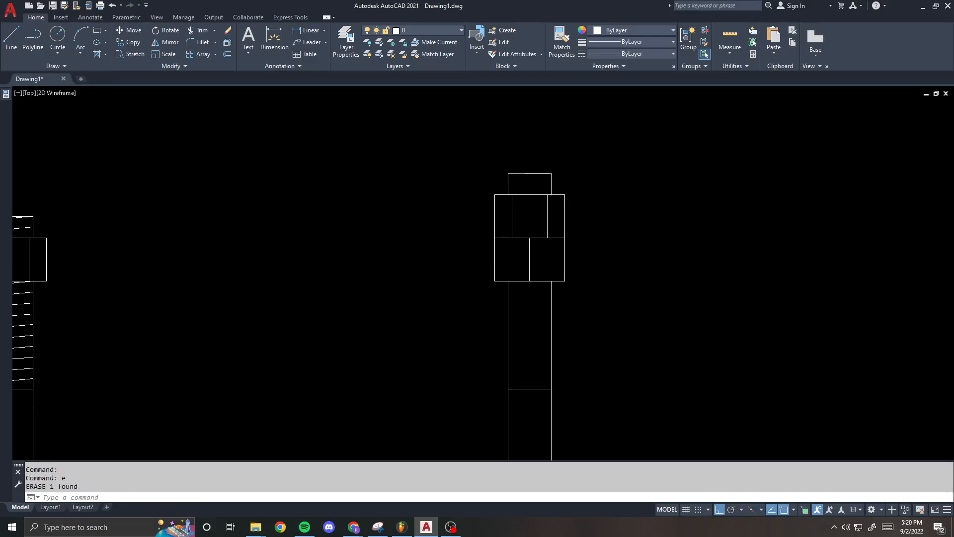
scroll(502, 219, down, 1)
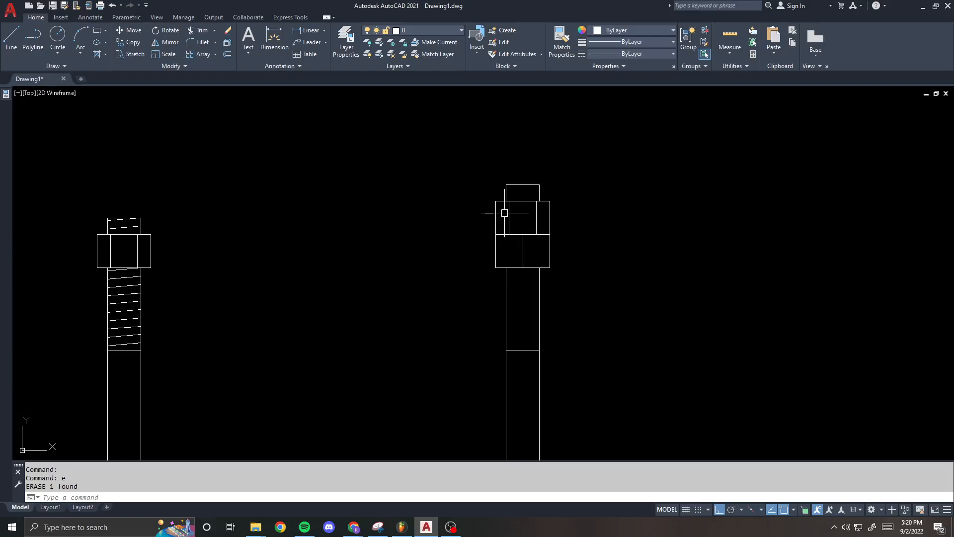
- Hatch the copied bolt's end above the stacked nuts and its threaded shaft below them
scroll(505, 191, down, 2)
scroll(511, 181, up, 2)
text(h)
key(Return)
click(523, 191)
click(524, 278)
key(Return)
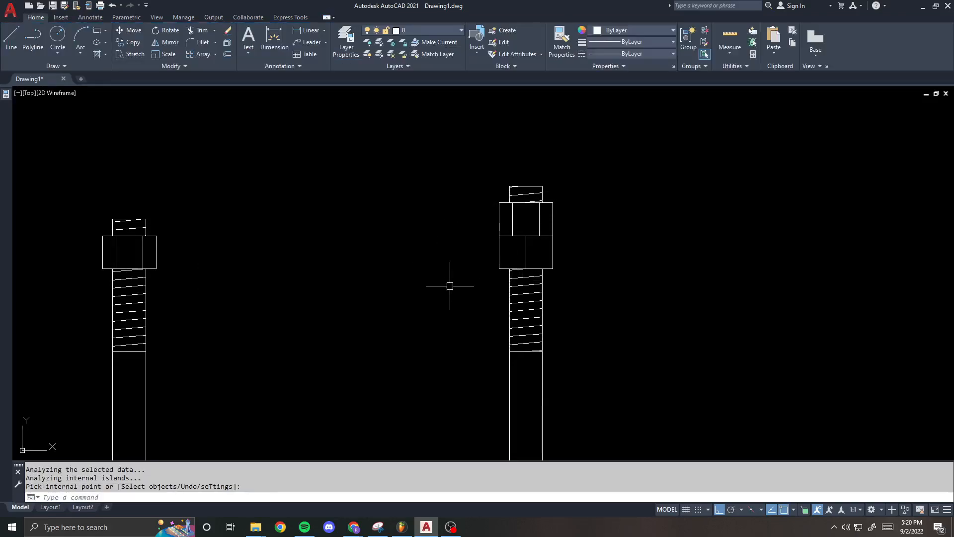
- Start a block definition named ANCHOR with its base point at the middle of the original bolt's thread end line
scroll(484, 171, down, 3)
mouse_move(483, 170)
middle_down()
mouse_move(509, 115)
mouse_move(494, 151)
mouse_move(484, 143)
mouse_move(549, 149)
middle_up()
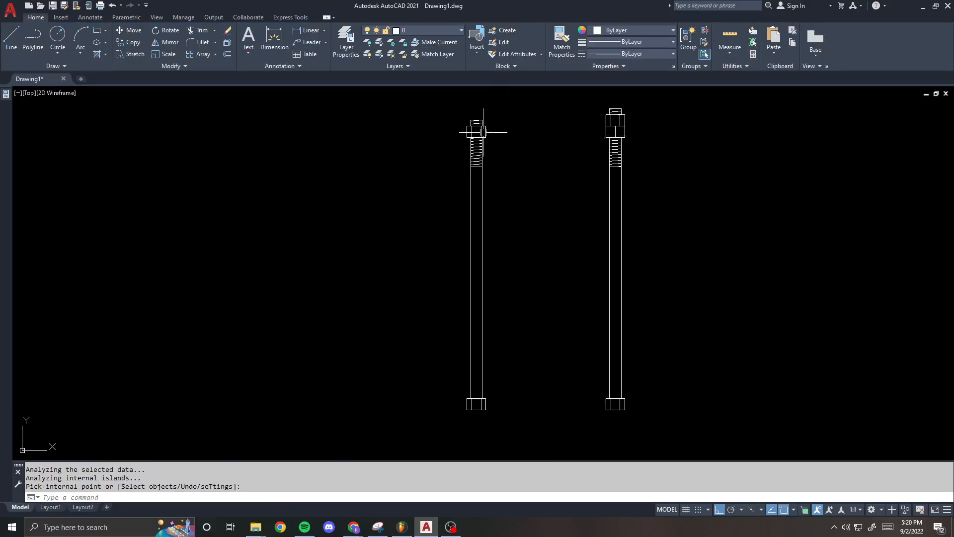
middle_drag(528, 189, 518, 197)
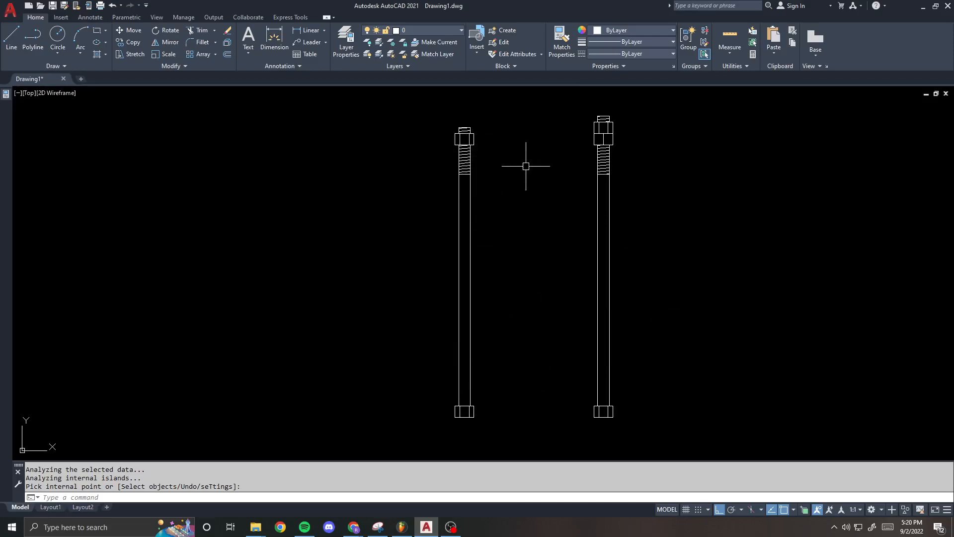
key(Return)
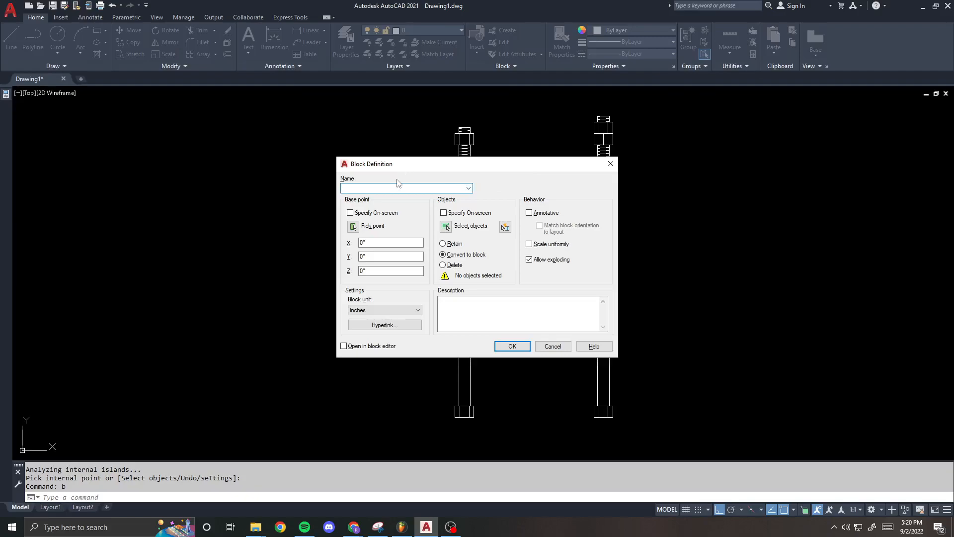
click(353, 227)
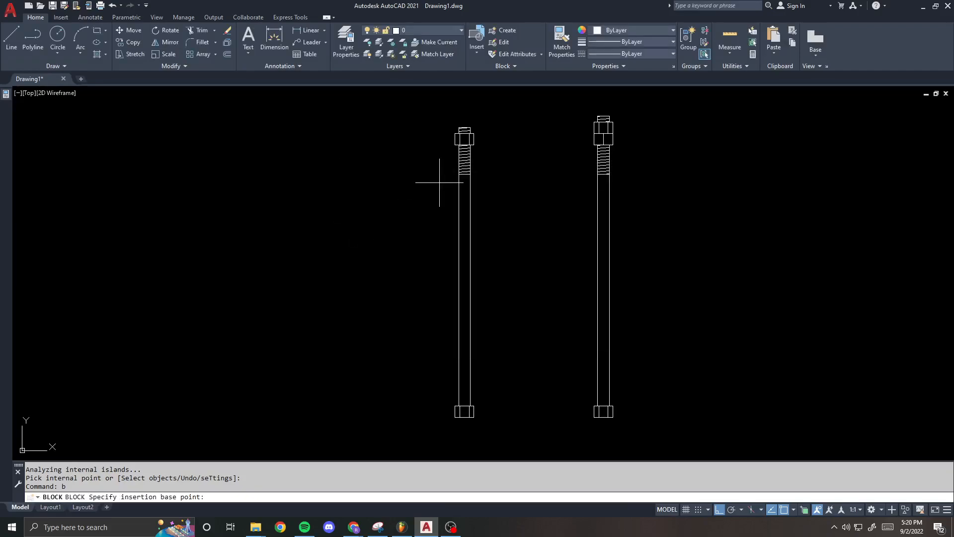
scroll(442, 183, up, 5)
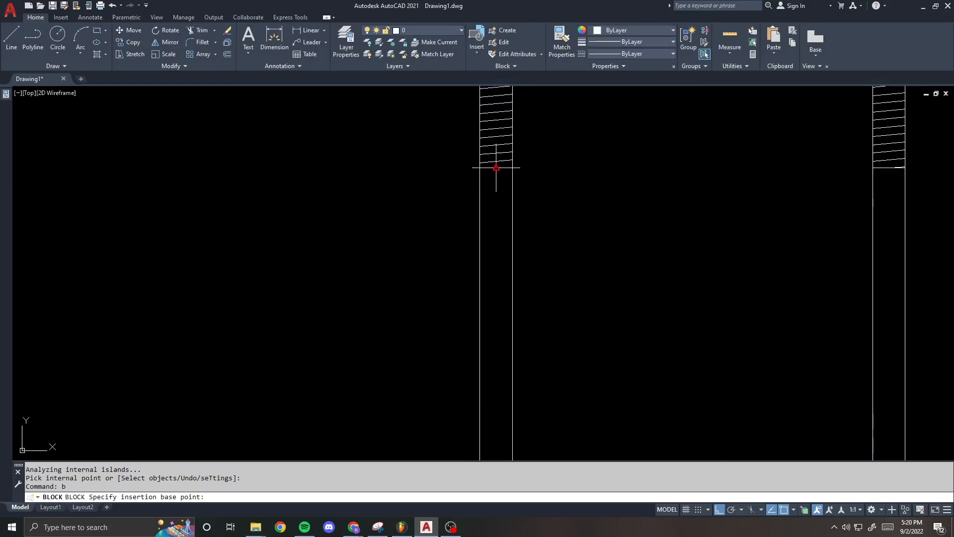
middle_drag(496, 168, 470, 244)
click(470, 245)
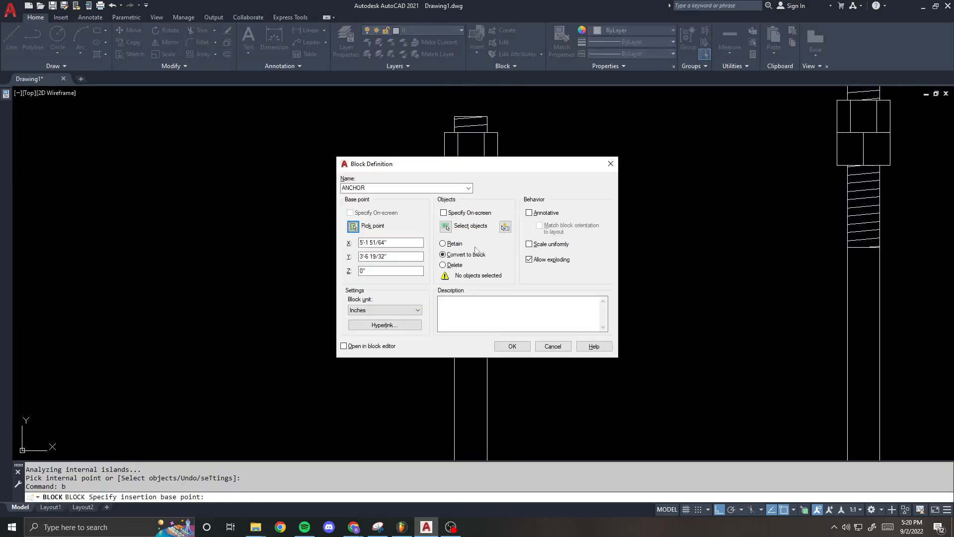
- Include both complete bolts in the ANCHOR block and create it, converting the objects to a block
click(446, 226)
scroll(426, 177, down, 4)
click(395, 124)
click(585, 377)
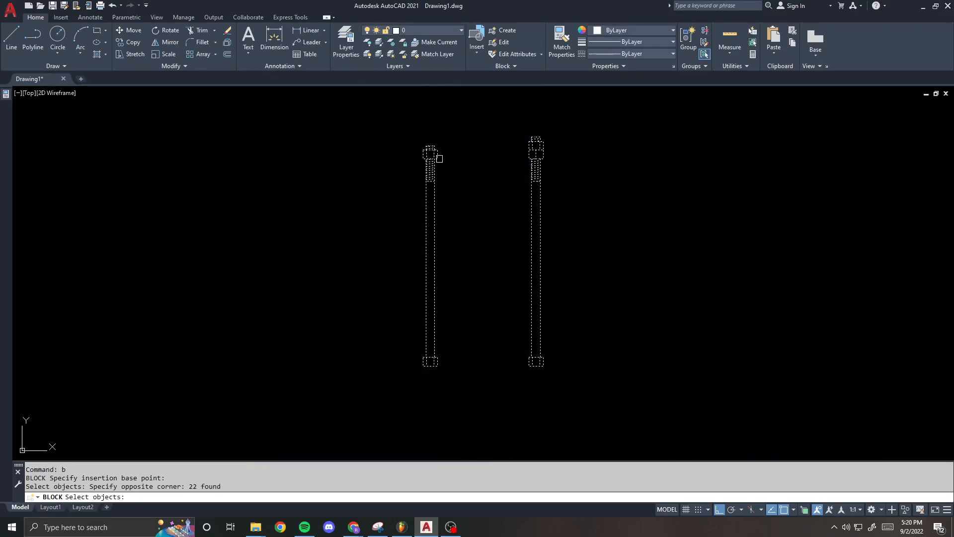
key(Return)
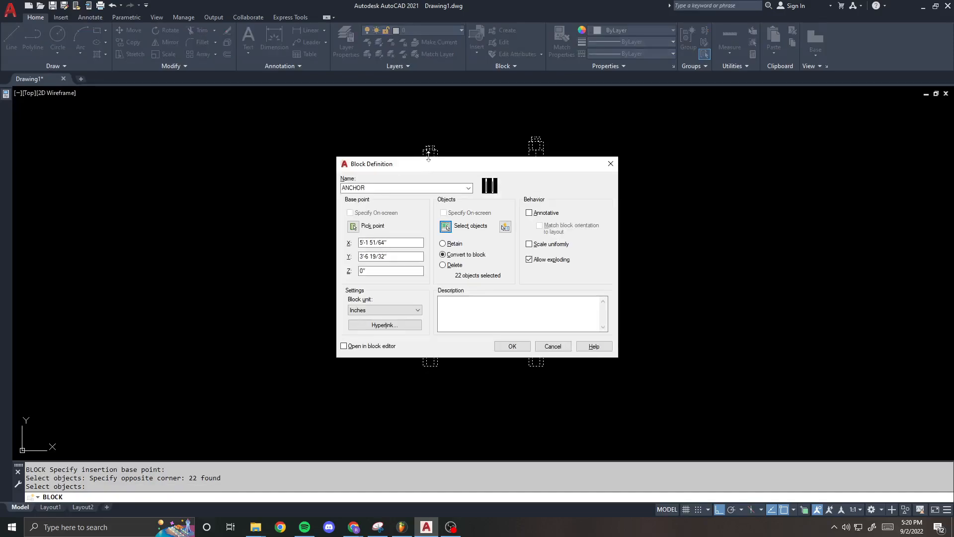
click(512, 346)
- Open the ANCHOR block in the Block Editor
click(426, 165)
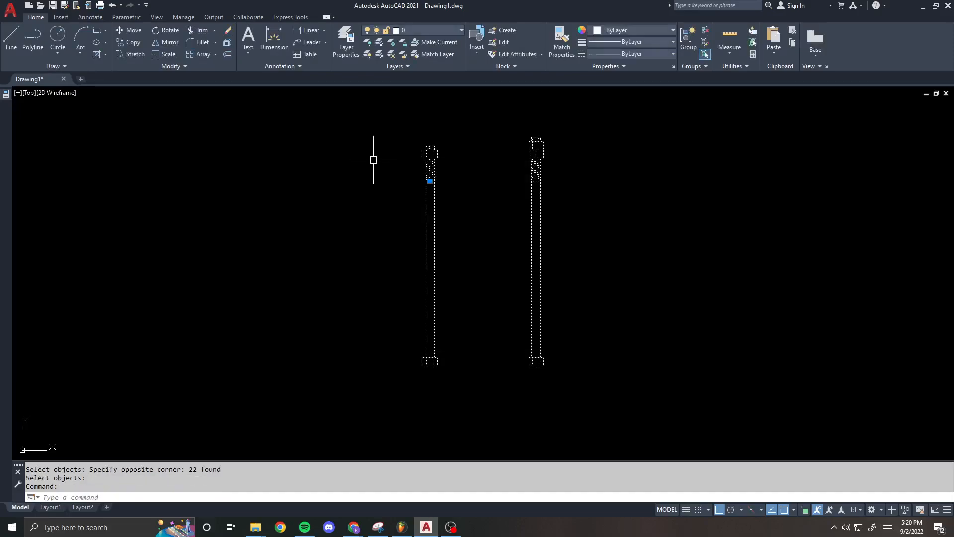
key(Return)
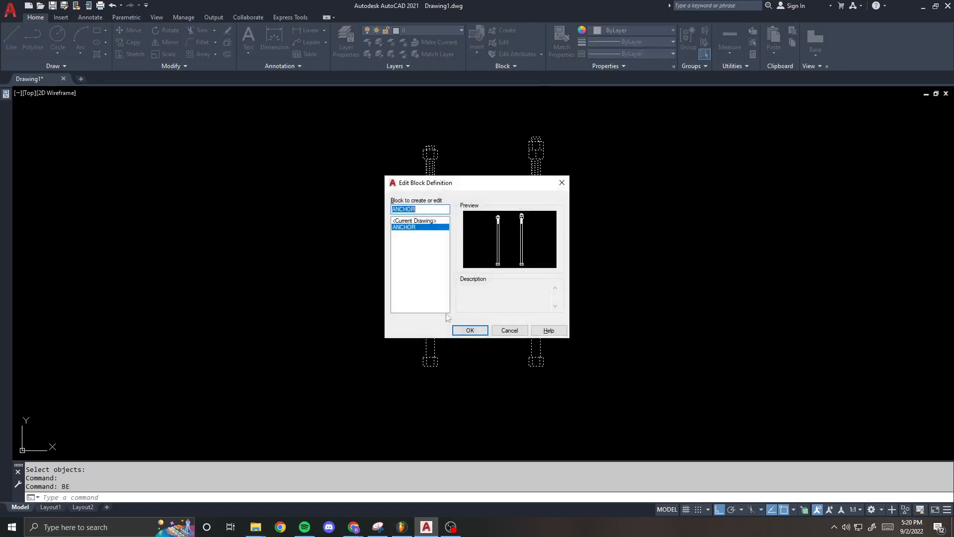
click(456, 324)
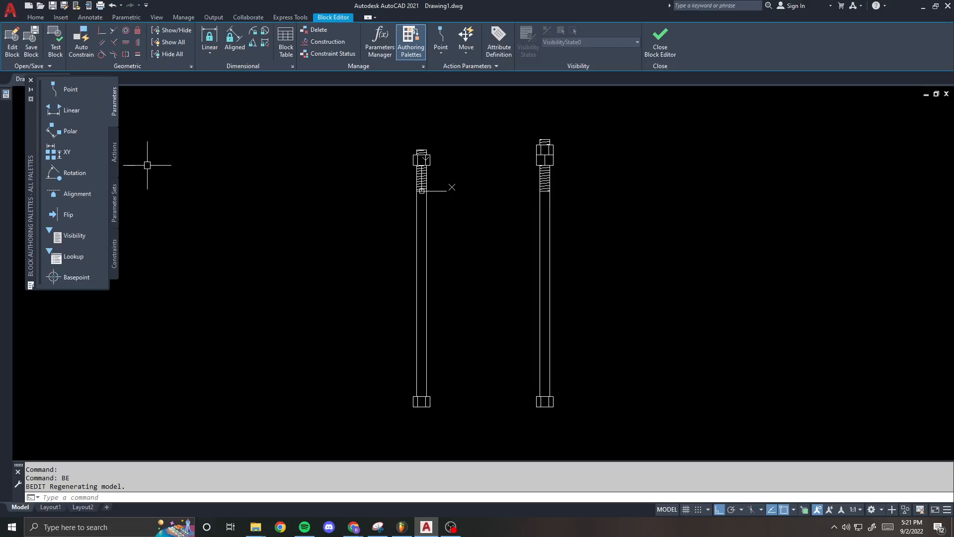
- Add a Visibility Set parameter at the midpoint of the single-nut bolt's top edge
click(116, 248)
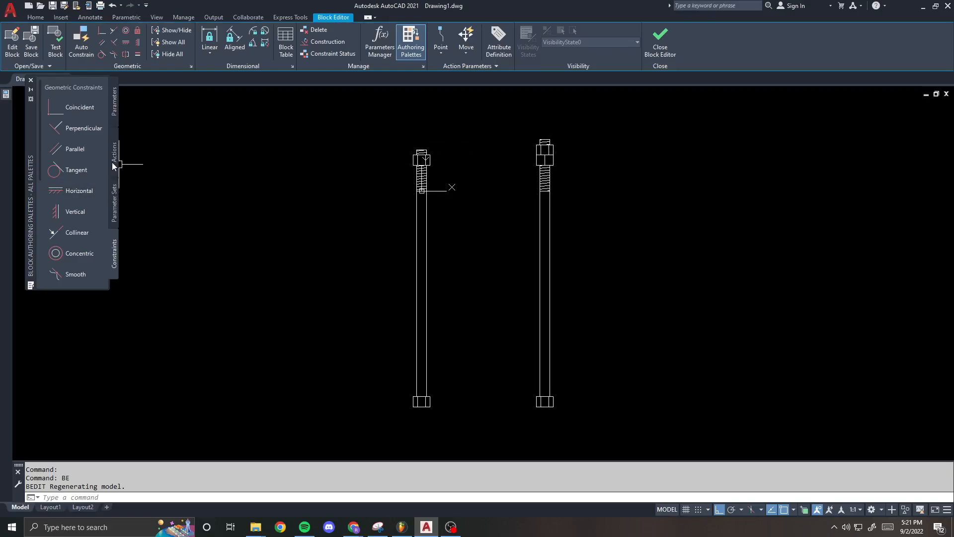
click(115, 191)
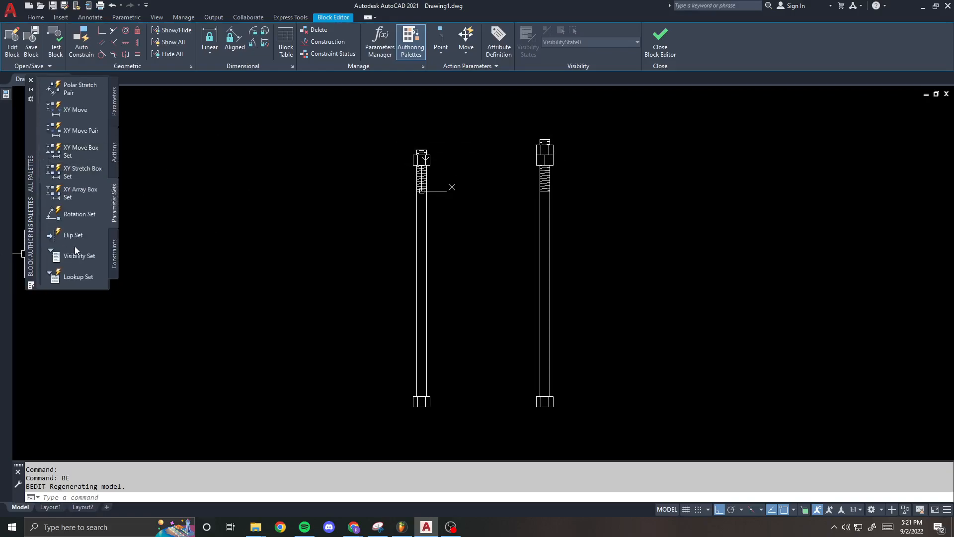
click(70, 258)
scroll(420, 149, up, 2)
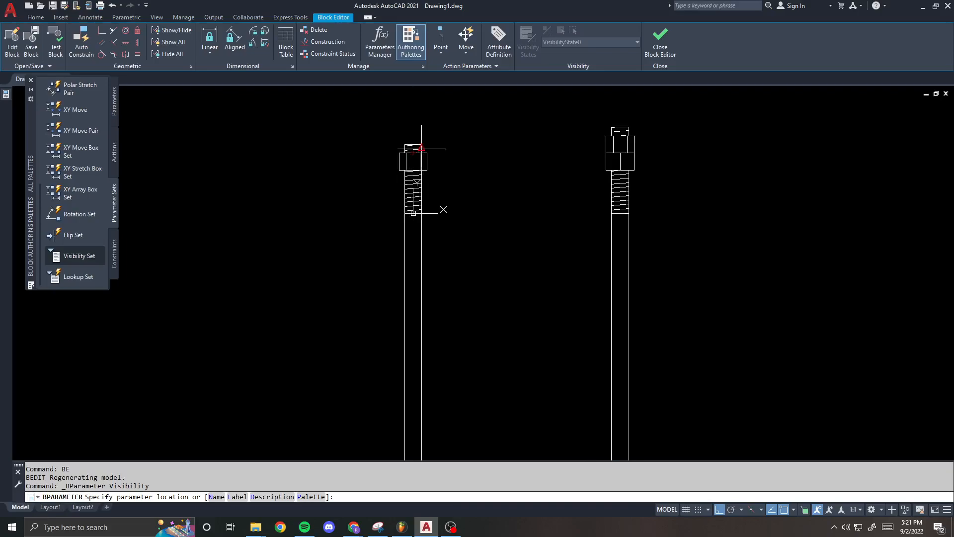
scroll(416, 141, up, 2)
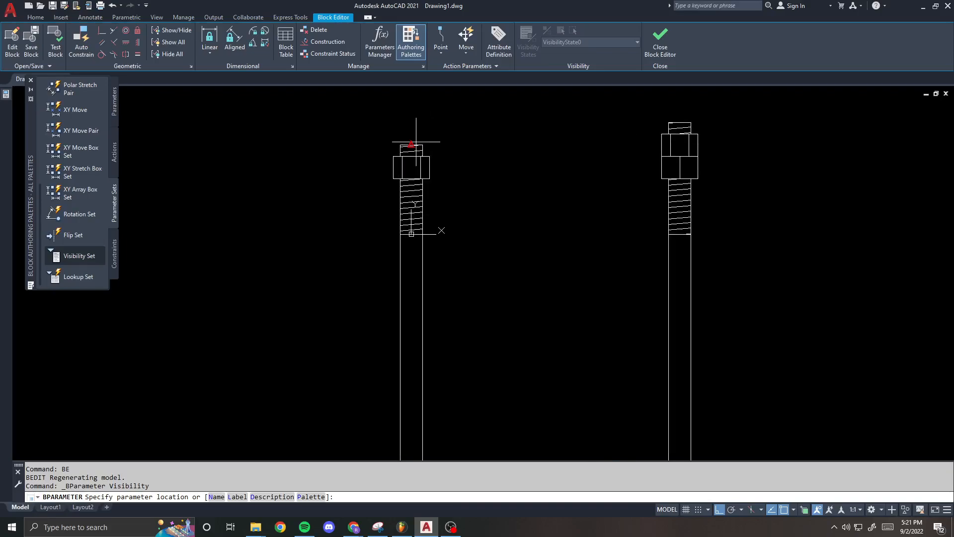
click(411, 145)
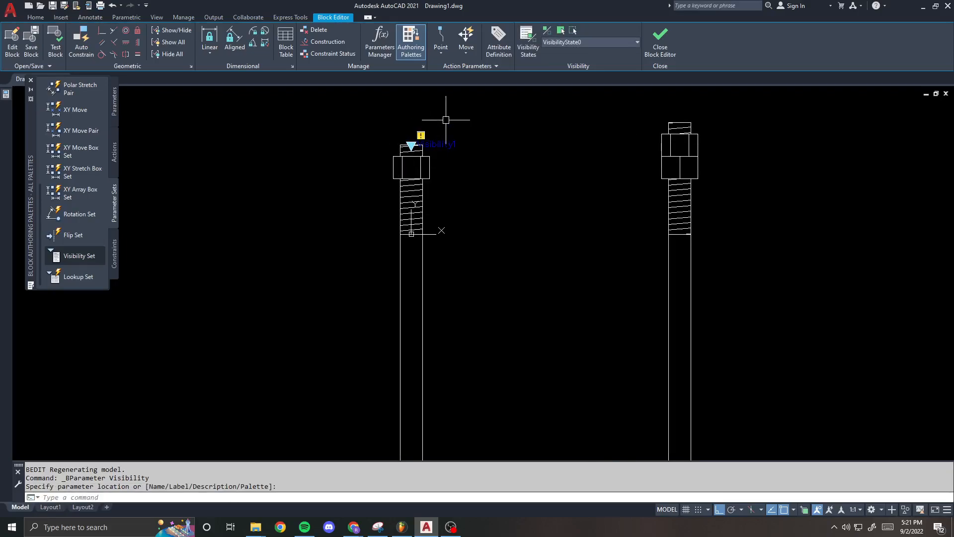
- Rename the block's existing visibility state as 1-NUT
scroll(276, 188, down, 1)
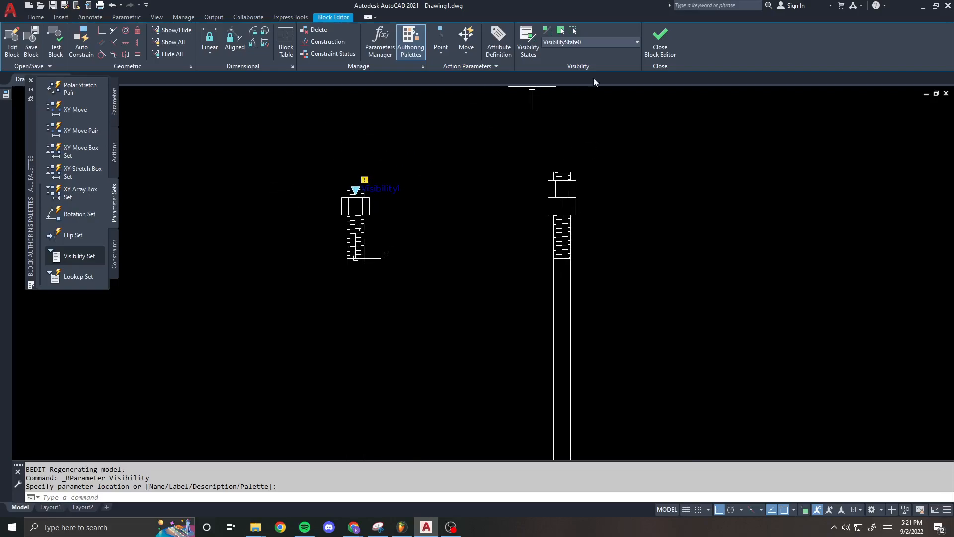
click(527, 49)
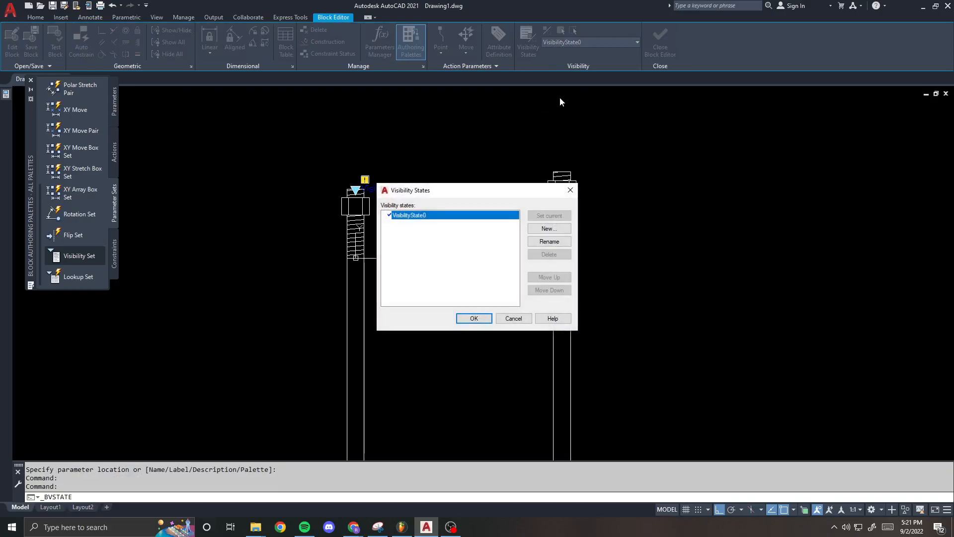
click(548, 241)
text(1-NUT)
key(Return)
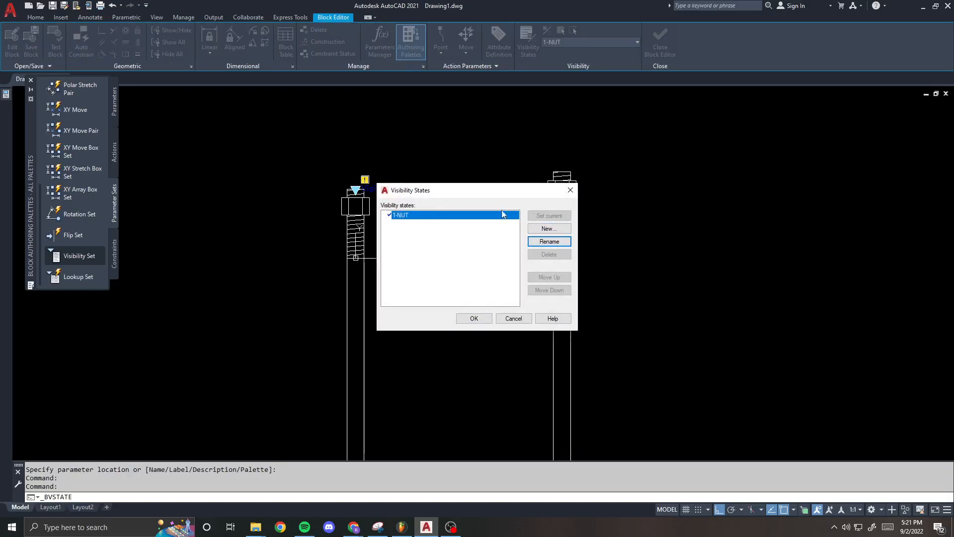
- Create a visibility state named 2-NUT that leaves the visibility of existing objects unchanged
click(527, 228)
text(2-NUT)
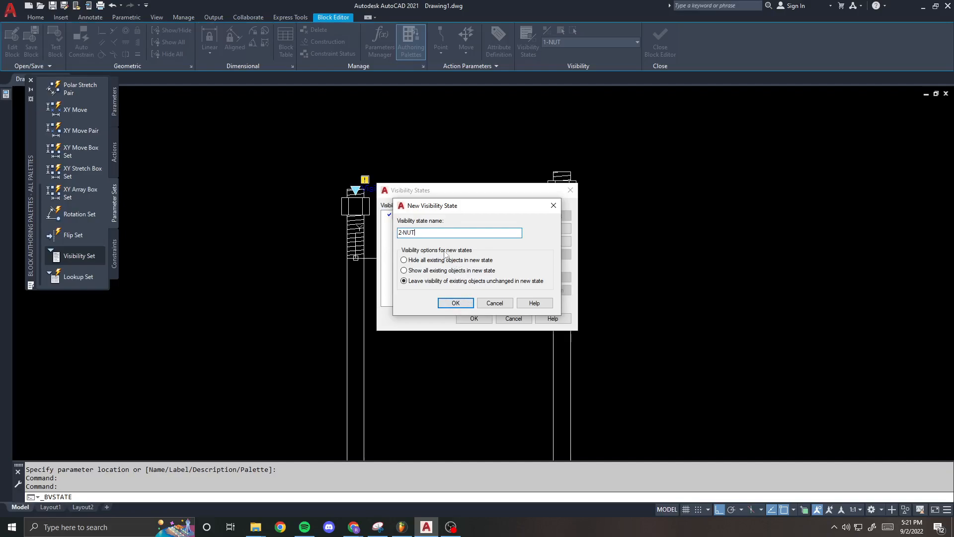
drag(437, 205, 528, 166)
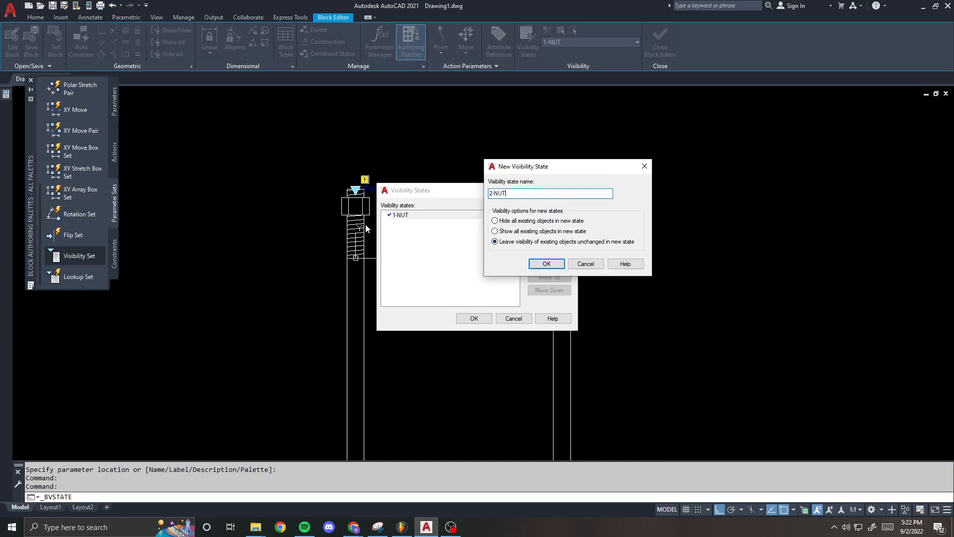
click(501, 221)
click(507, 242)
click(516, 242)
click(546, 264)
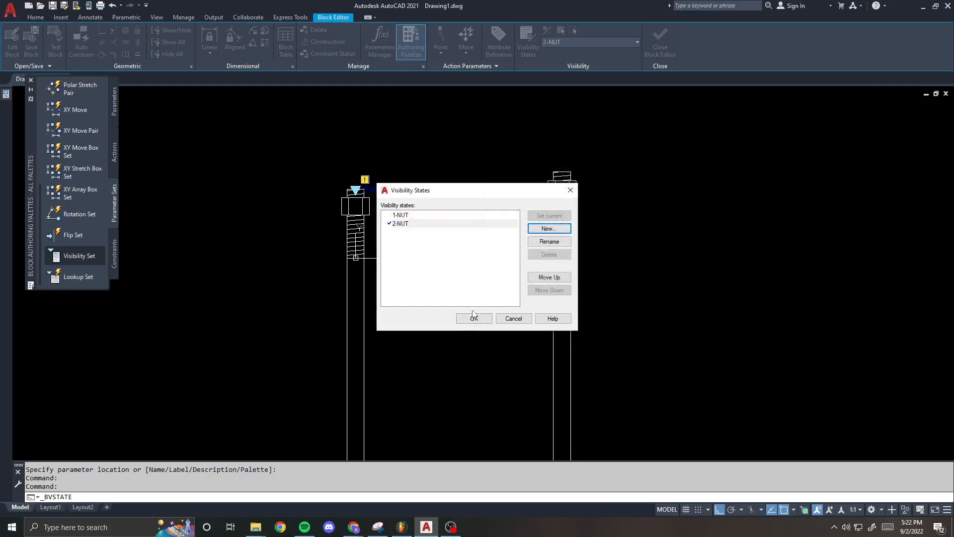
- Make 1-NUT the current visibility state and hide the entire double-nut bolt in it
click(401, 215)
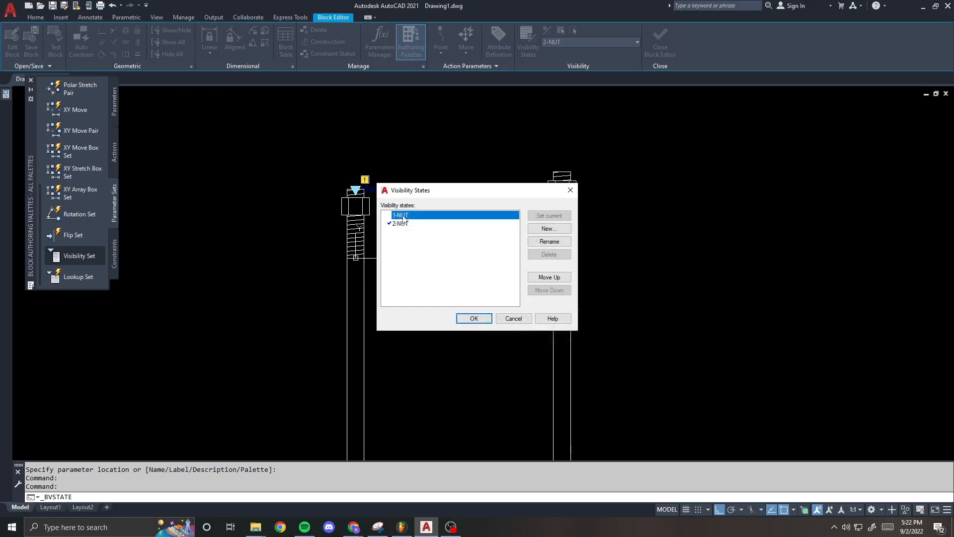
click(470, 318)
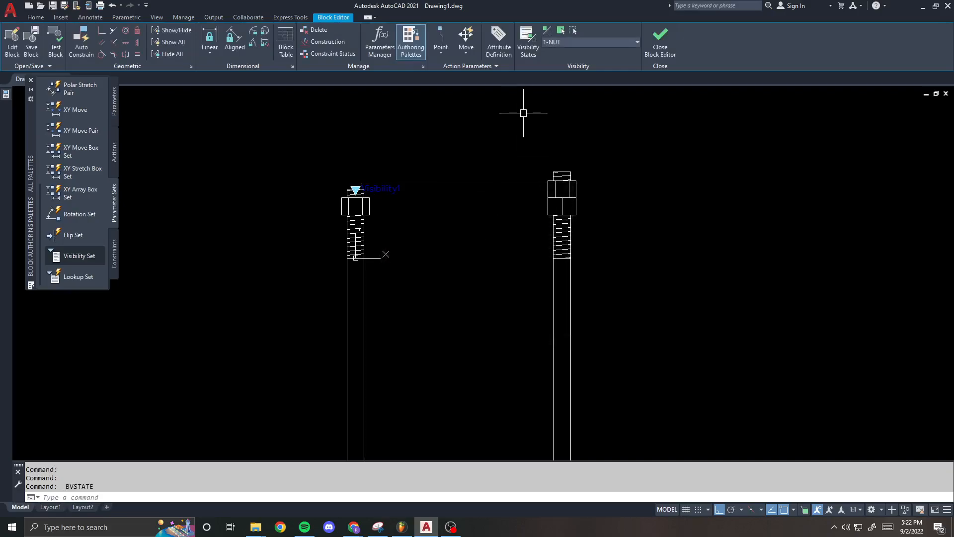
scroll(520, 143, down, 4)
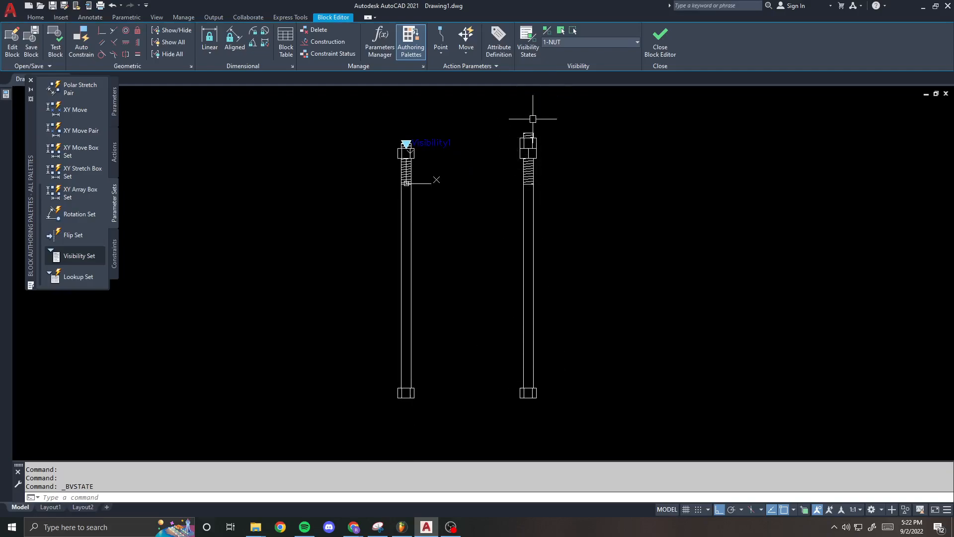
click(574, 30)
click(504, 121)
click(611, 405)
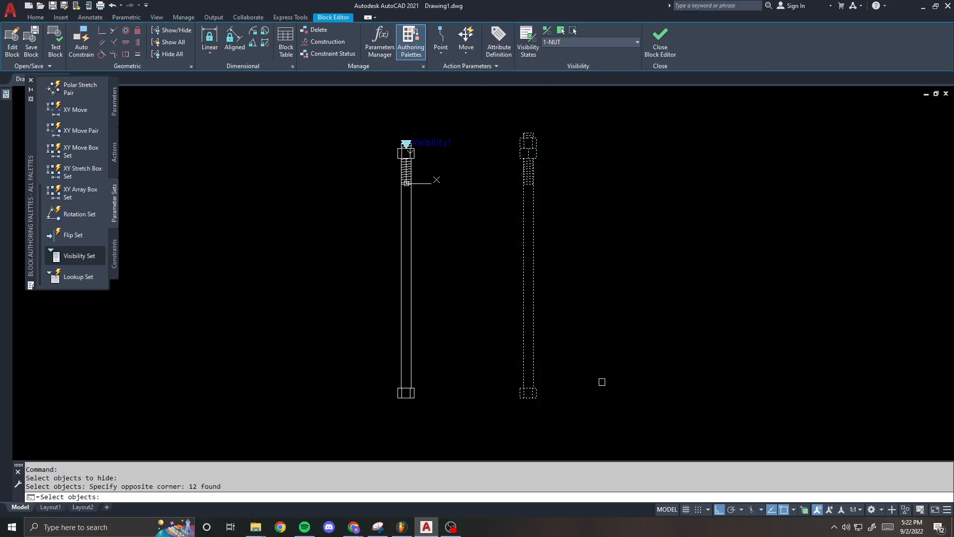
key(Return)
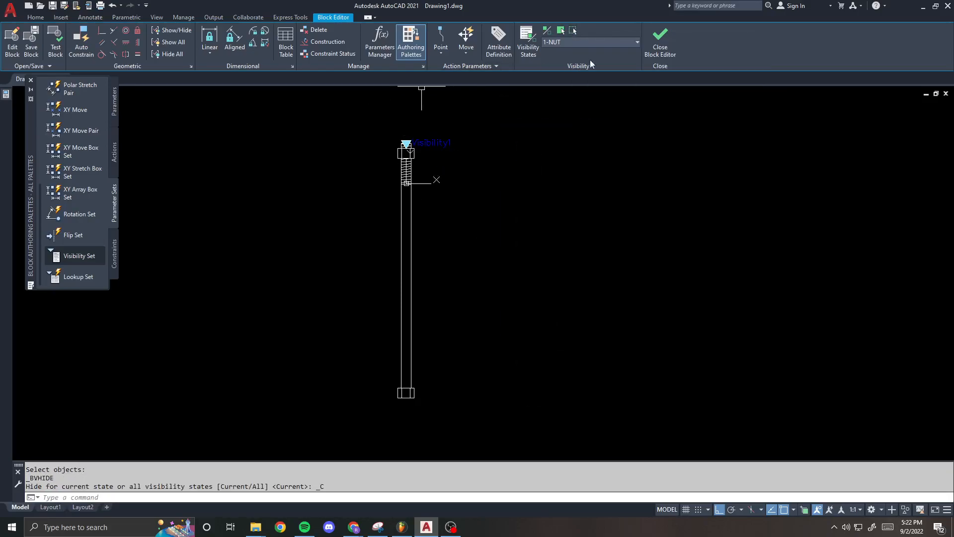
- Check the visibility states by switching to 2-NUT and back to 1-NUT
click(607, 41)
click(595, 64)
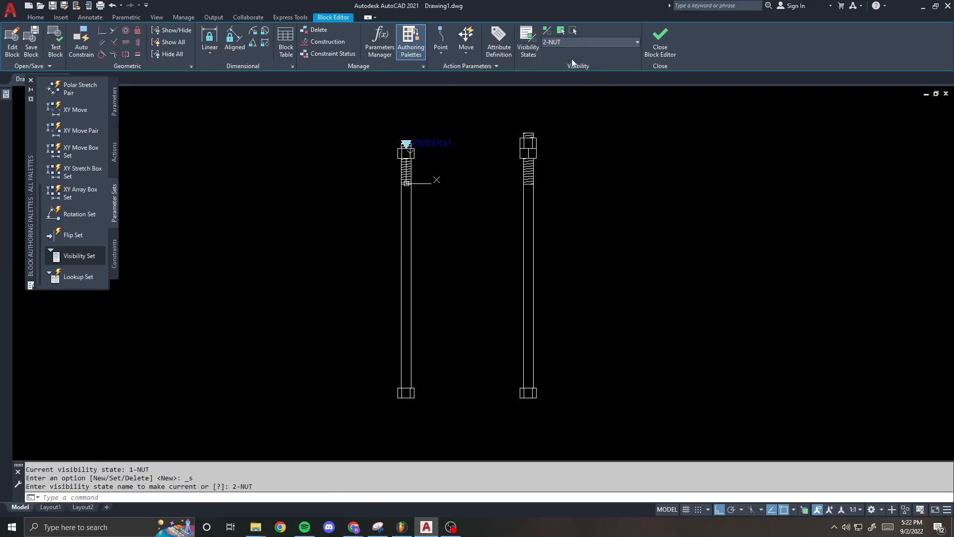
click(595, 42)
click(589, 53)
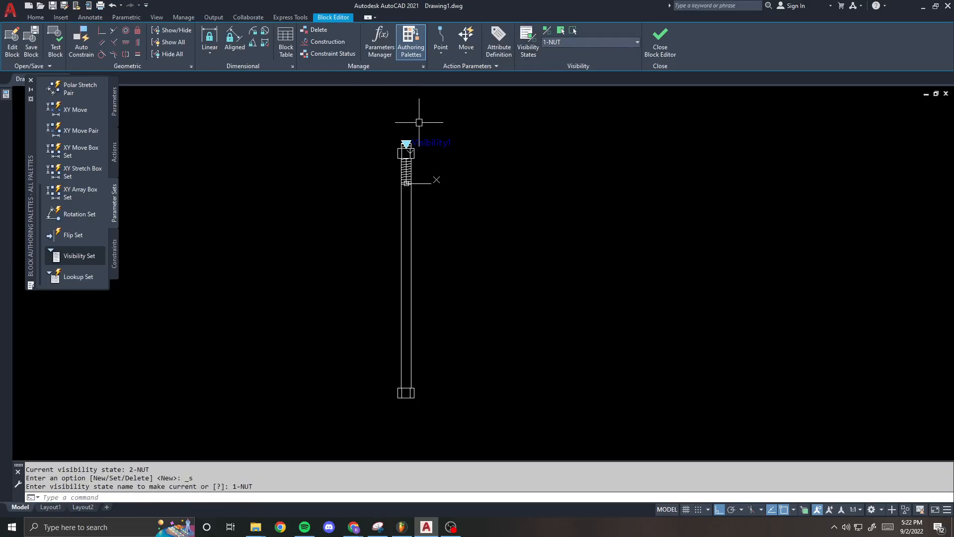
scroll(385, 164, up, 4)
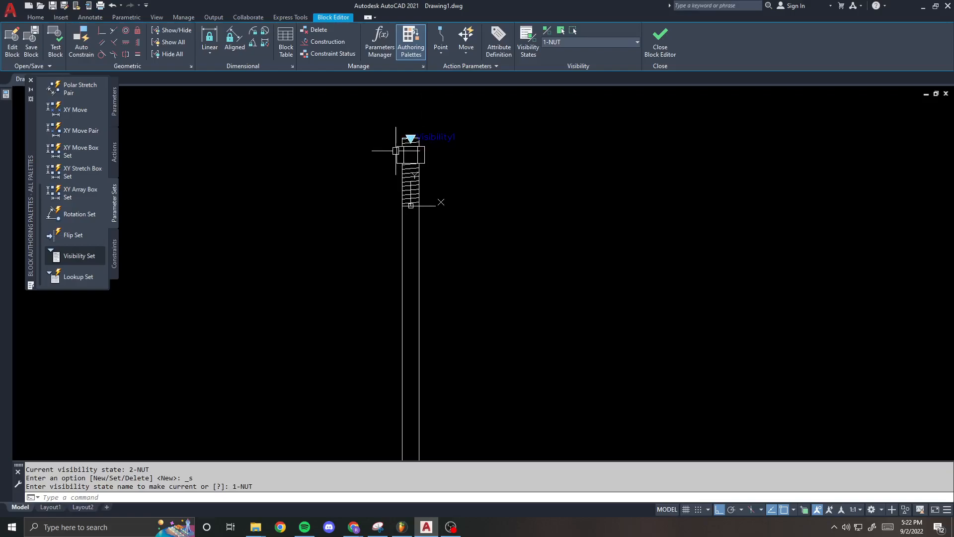
scroll(380, 169, up, 1)
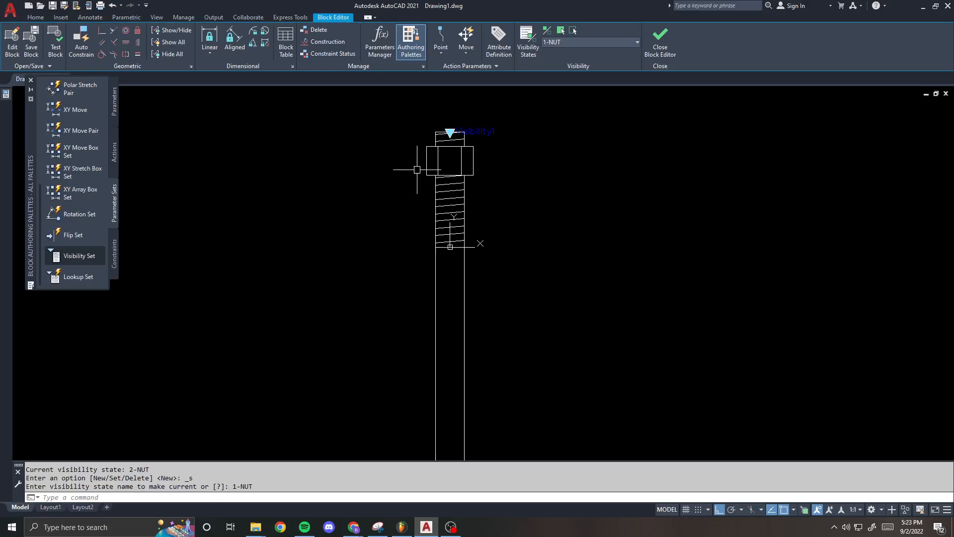
scroll(369, 154, up, 2)
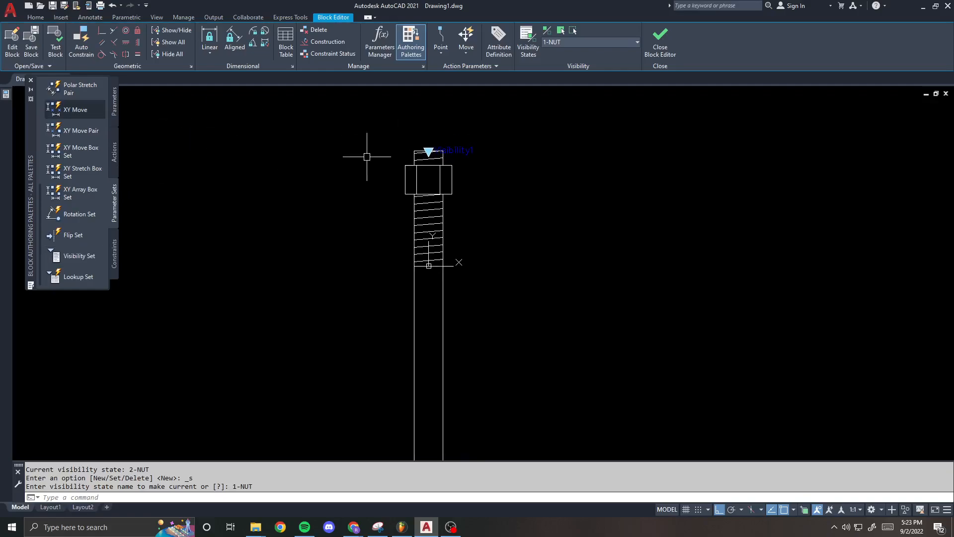
scroll(330, 159, down, 2)
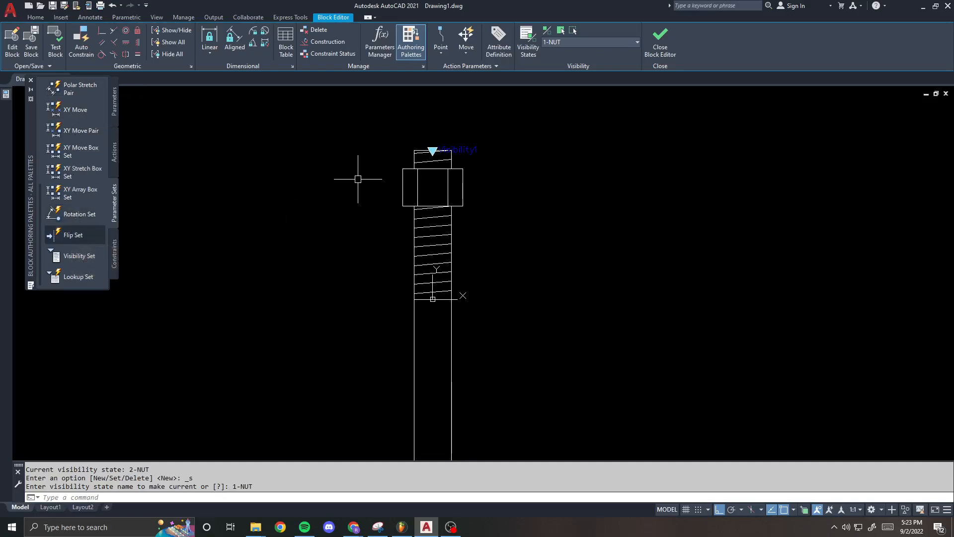
scroll(357, 177, down, 1)
middle_drag(356, 177, 352, 198)
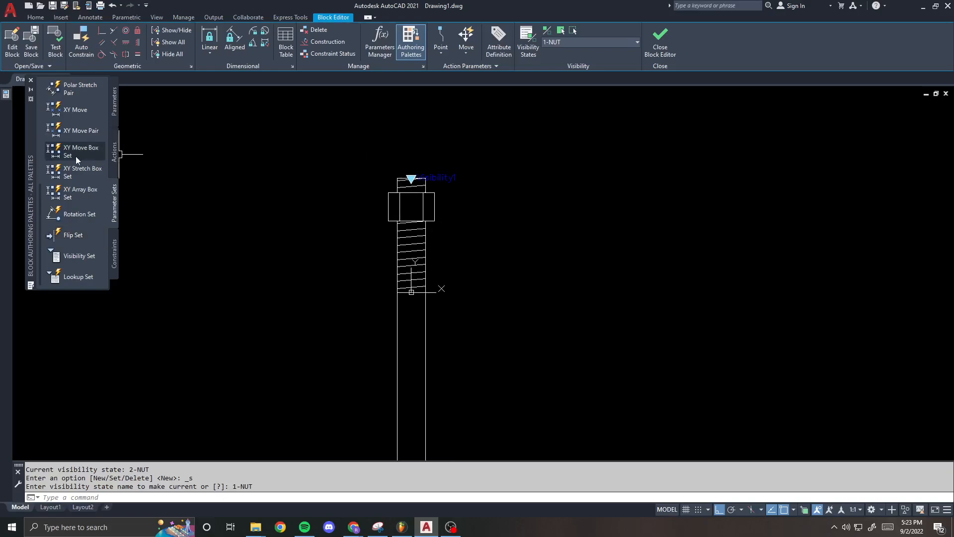
scroll(77, 154, up, 5)
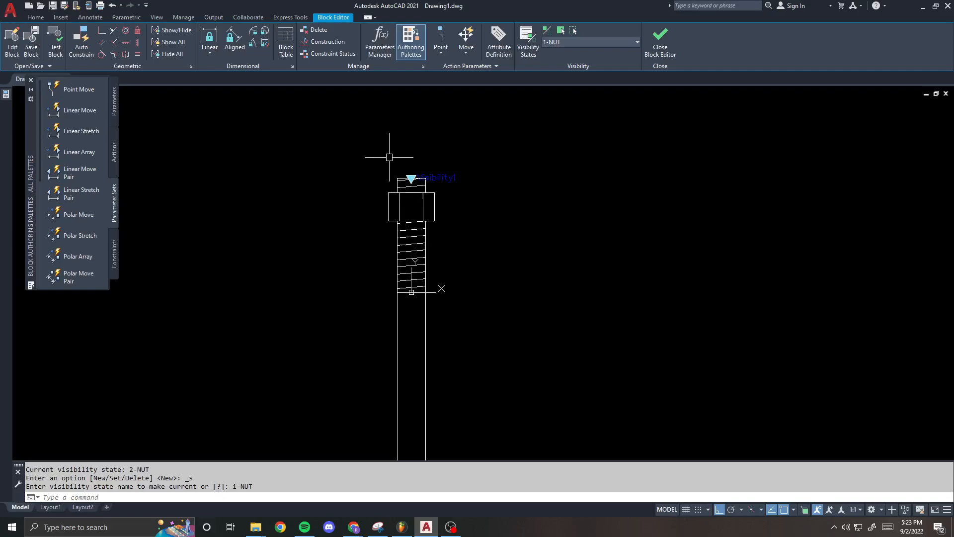
click(64, 131)
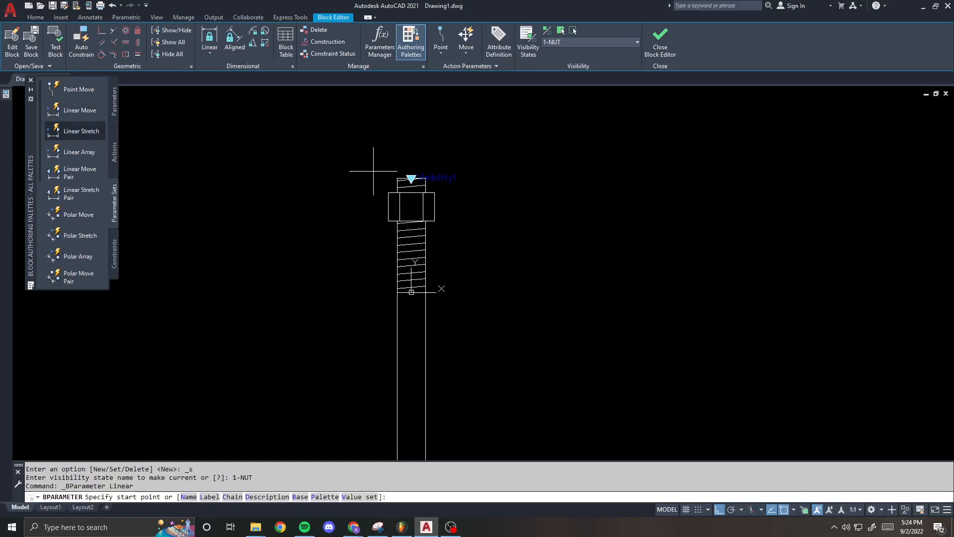
click(412, 178)
scroll(425, 178, up, 3)
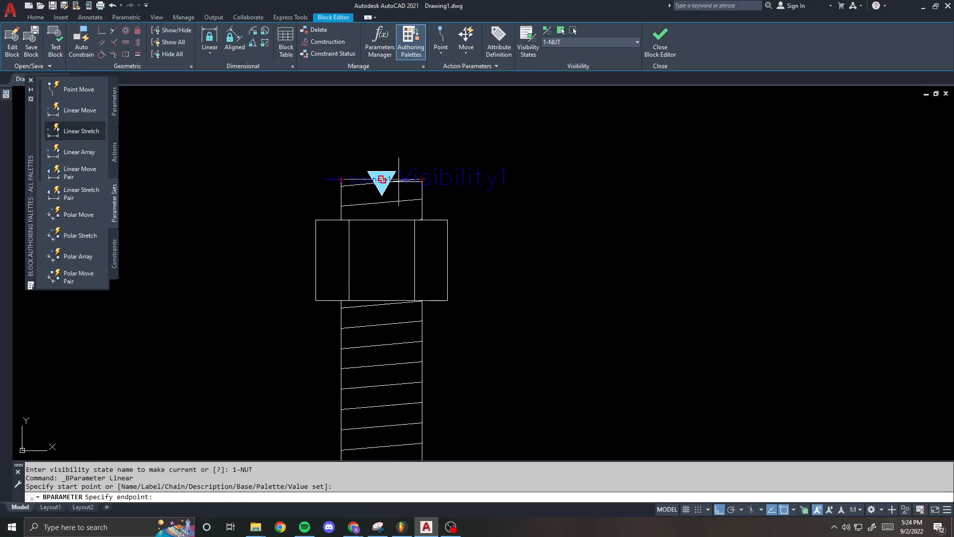
click(422, 179)
scroll(410, 190, down, 3)
middle_drag(411, 134, 407, 177)
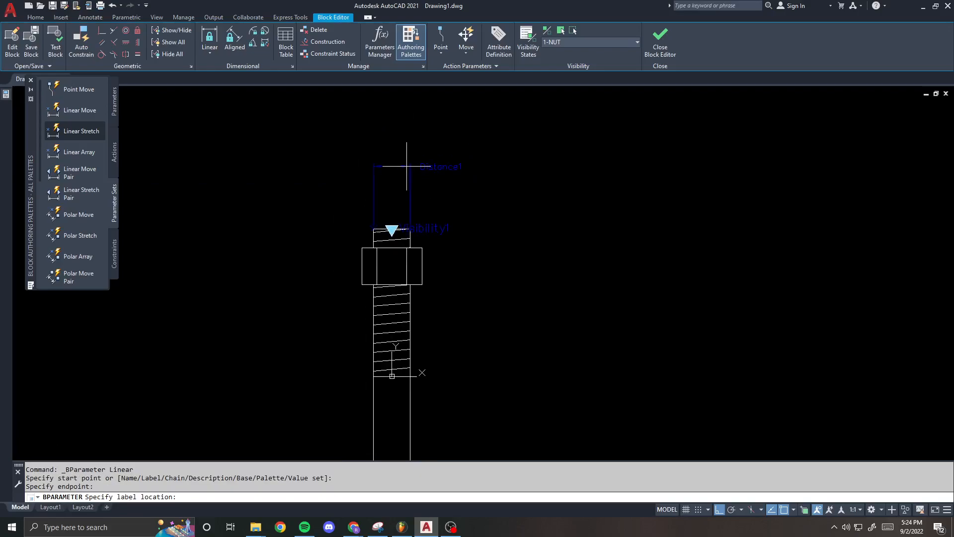
key(Escape)
key(Escape)
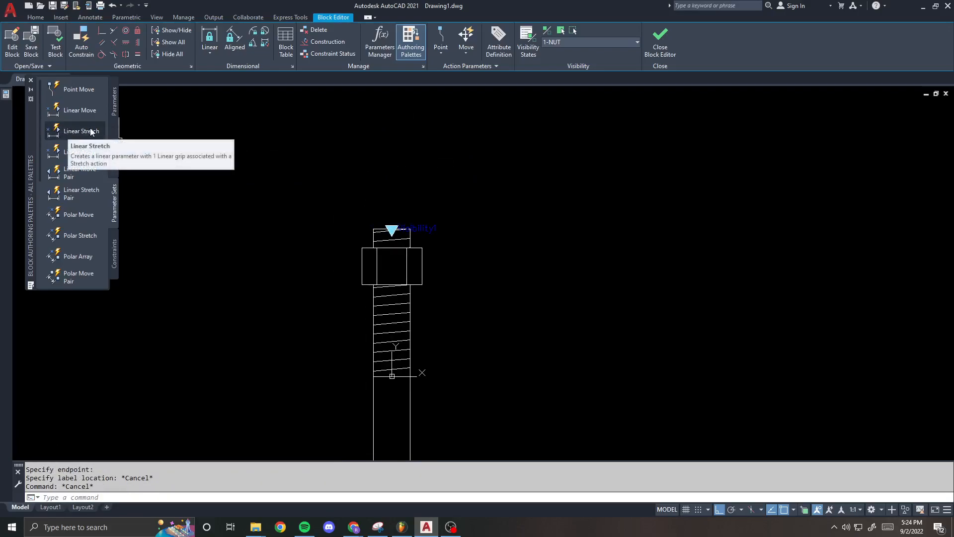
- Add a Linear Stretch Pair parameter set across the bolt's top edge, with its label about 2 1/8" above it
click(80, 193)
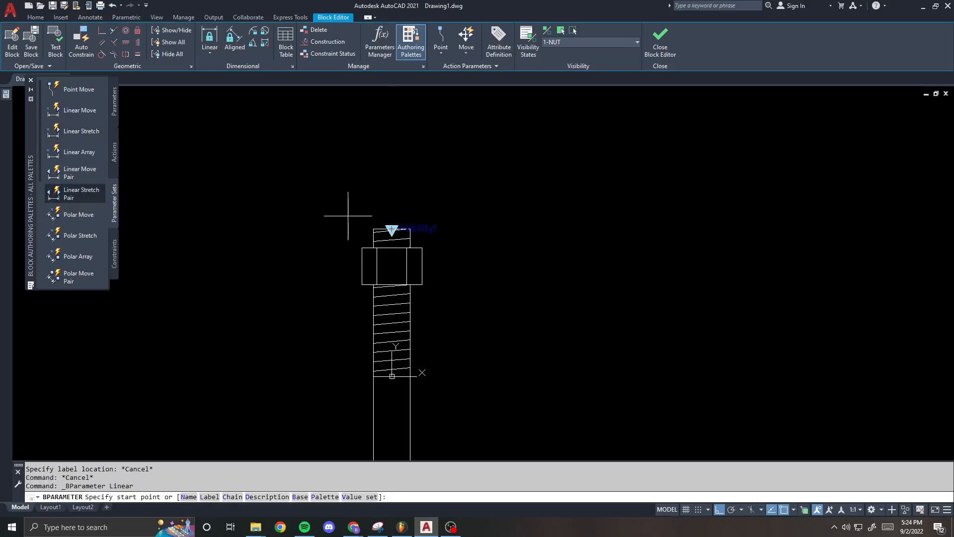
click(374, 229)
click(410, 229)
click(408, 150)
scroll(388, 232, up, 2)
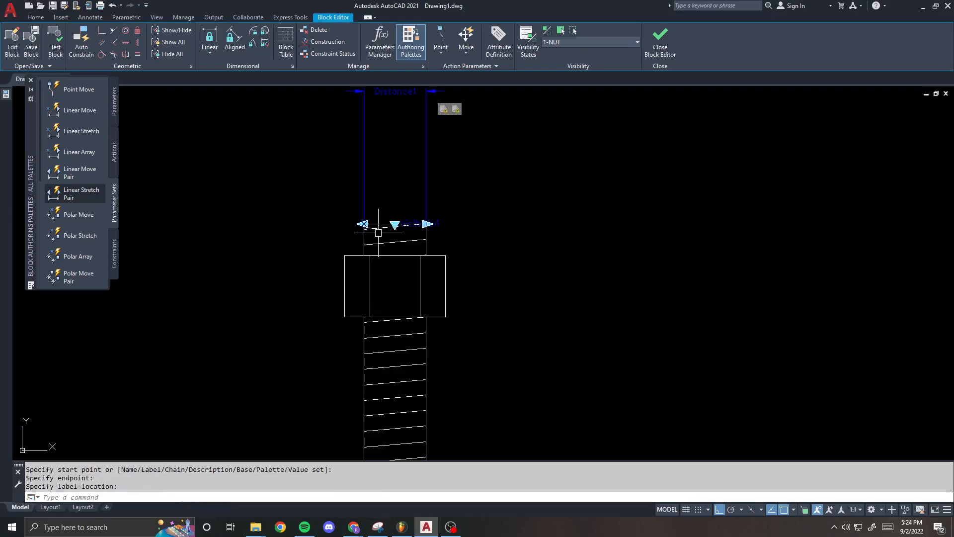
scroll(351, 334, down, 2)
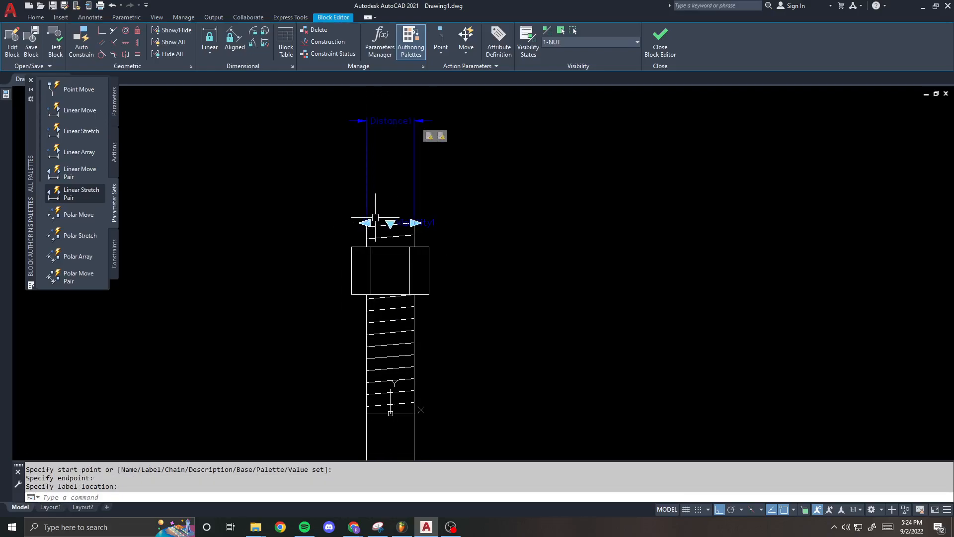
- Set the number of grips of the linear parameter above the bolt to 0
click(465, 192)
click(321, 193)
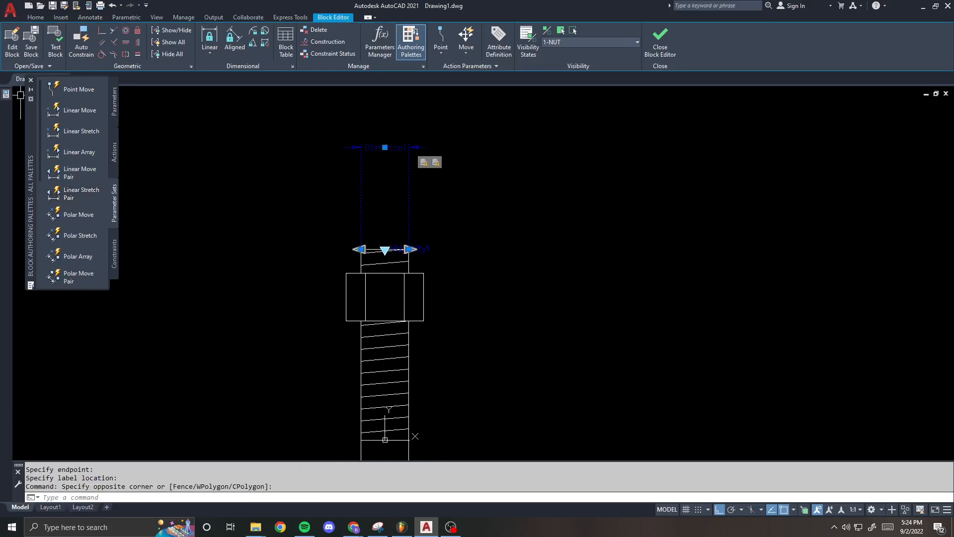
key(ctrl+1)
click(177, 416)
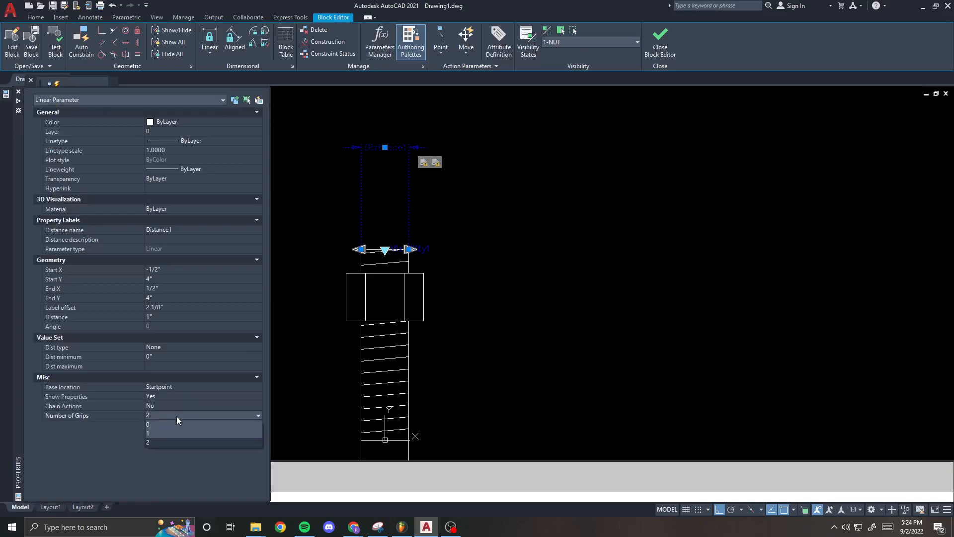
click(166, 425)
key(ctrl+1)
key(Escape)
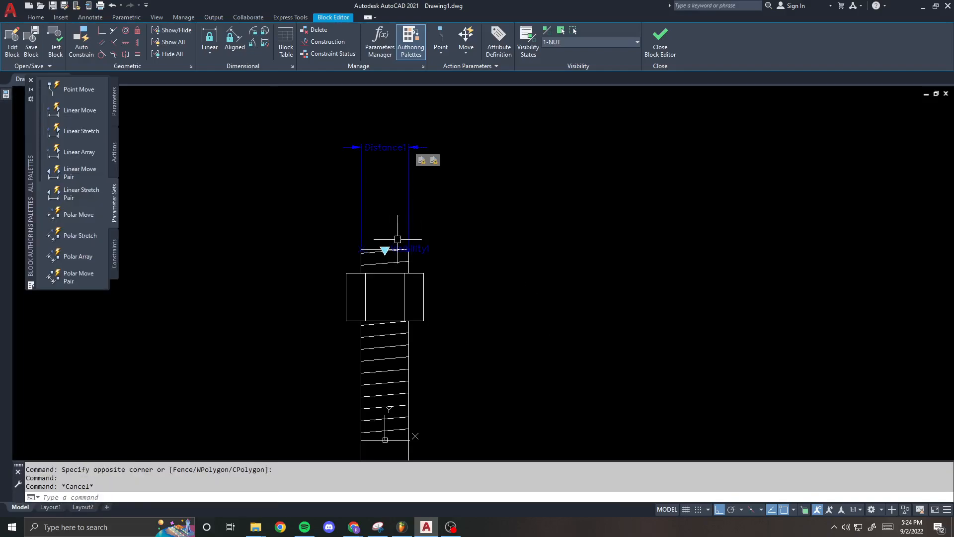
scroll(368, 248, up, 1)
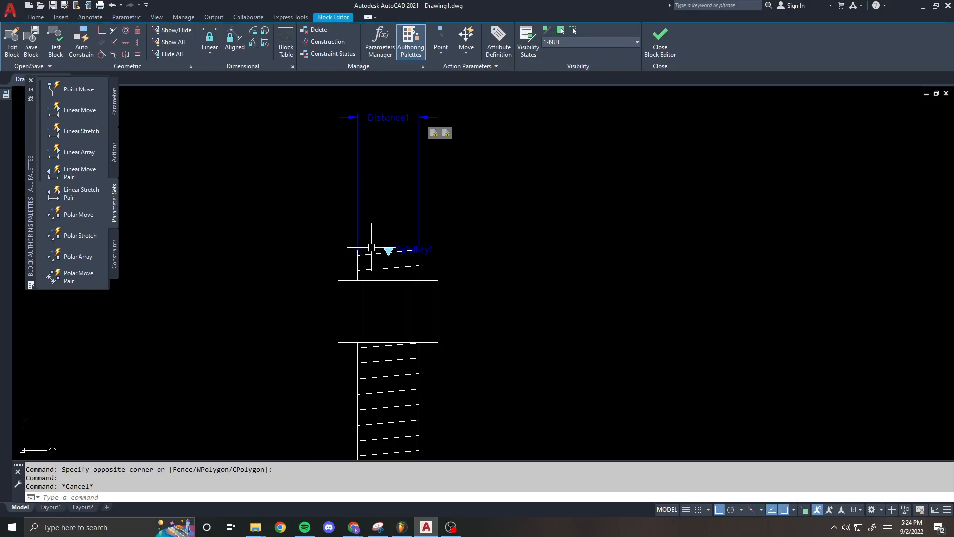
scroll(381, 231, down, 2)
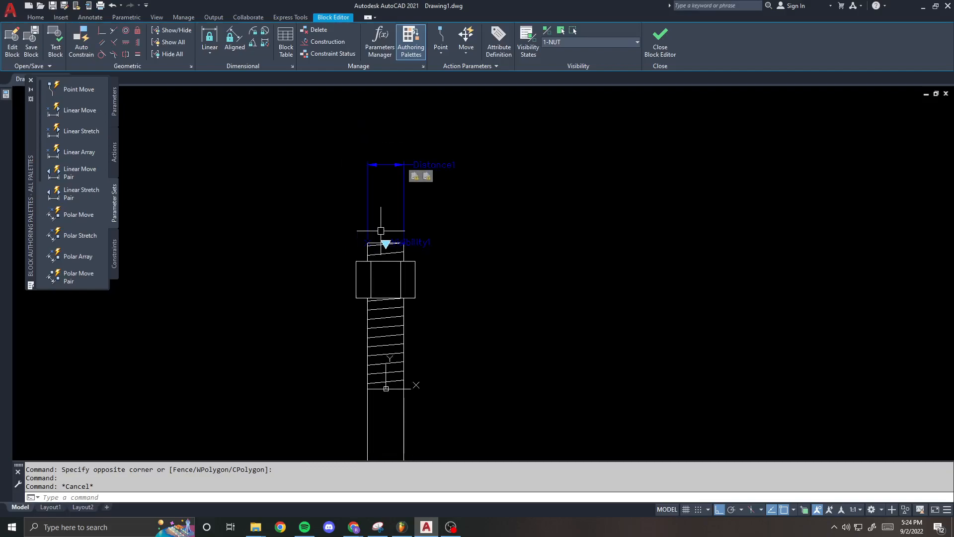
scroll(372, 243, up, 1)
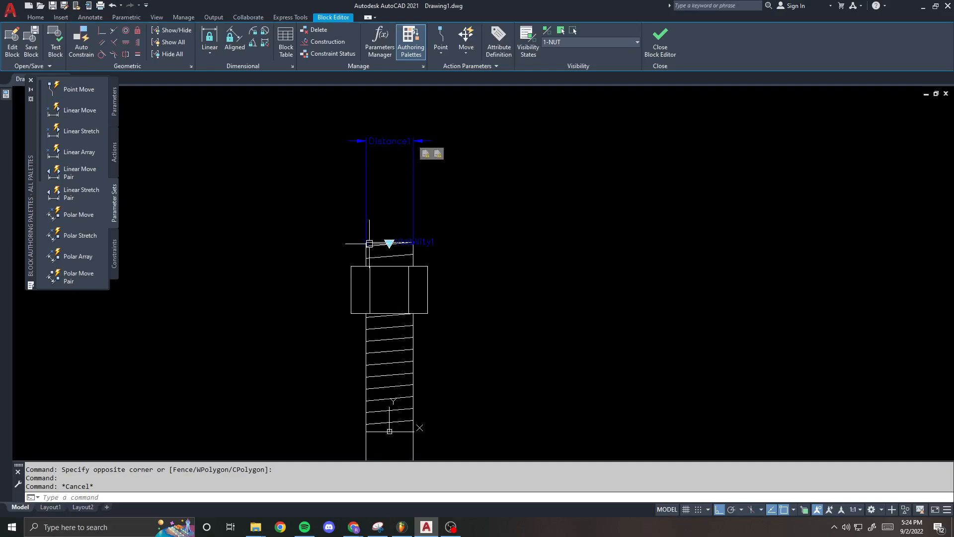
scroll(75, 200, down, 5)
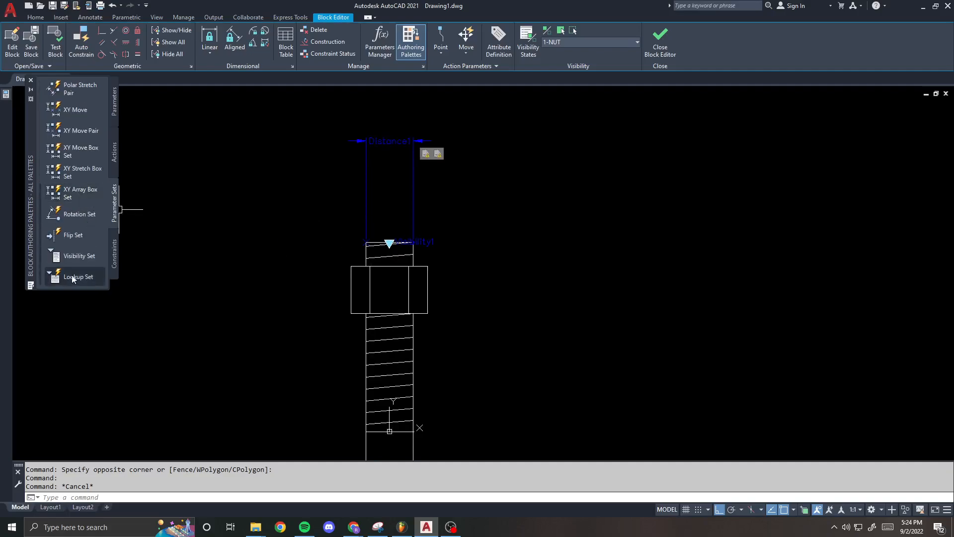
mouse_move(268, 251)
middle_down()
mouse_move(286, 228)
mouse_move(284, 237)
middle_up()
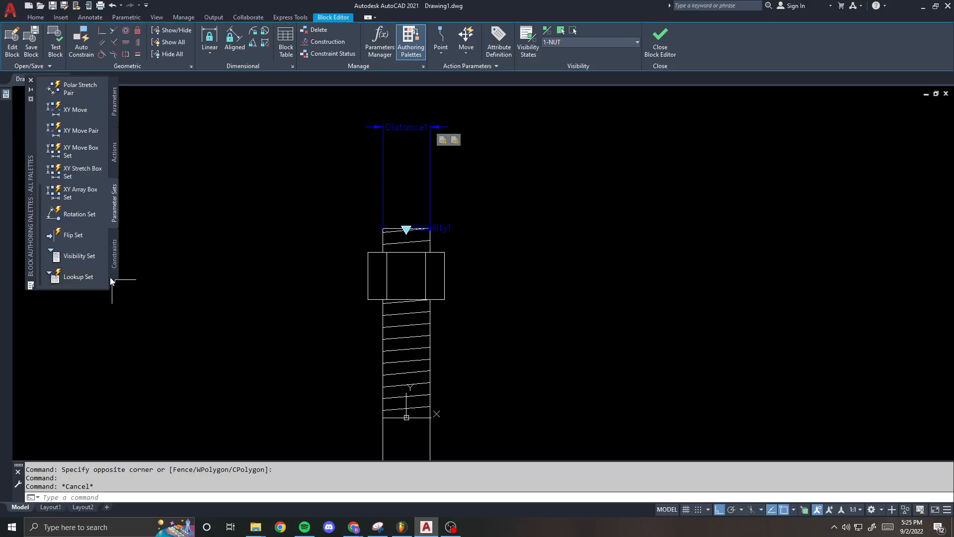
- Try to give the left stretch action a new selection set with a stretch frame around the left half of the whole bolt
right_click(444, 141)
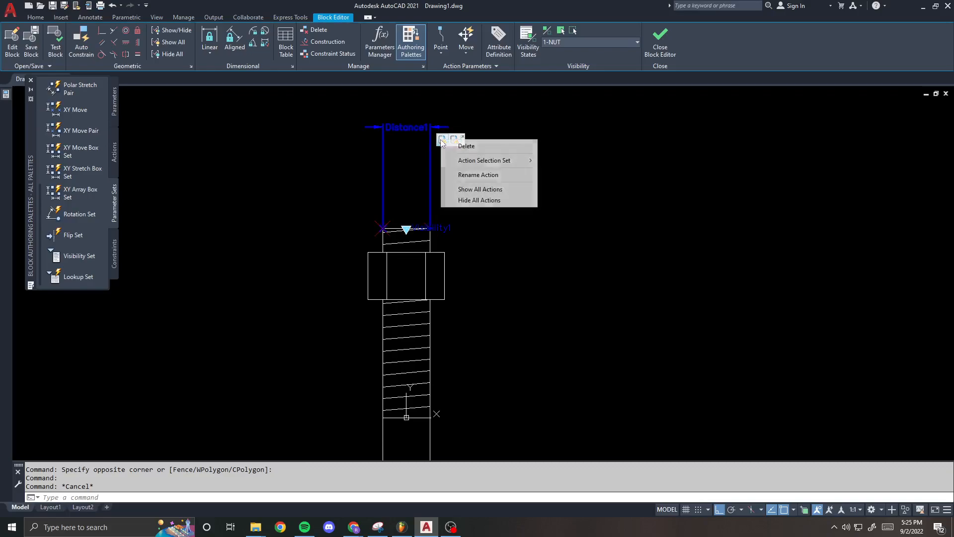
mouse_move(469, 163)
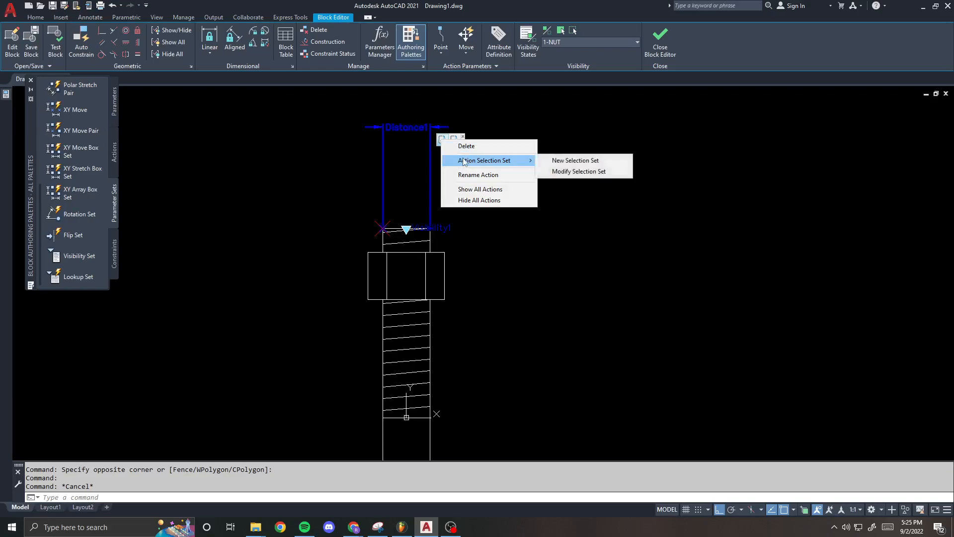
click(559, 161)
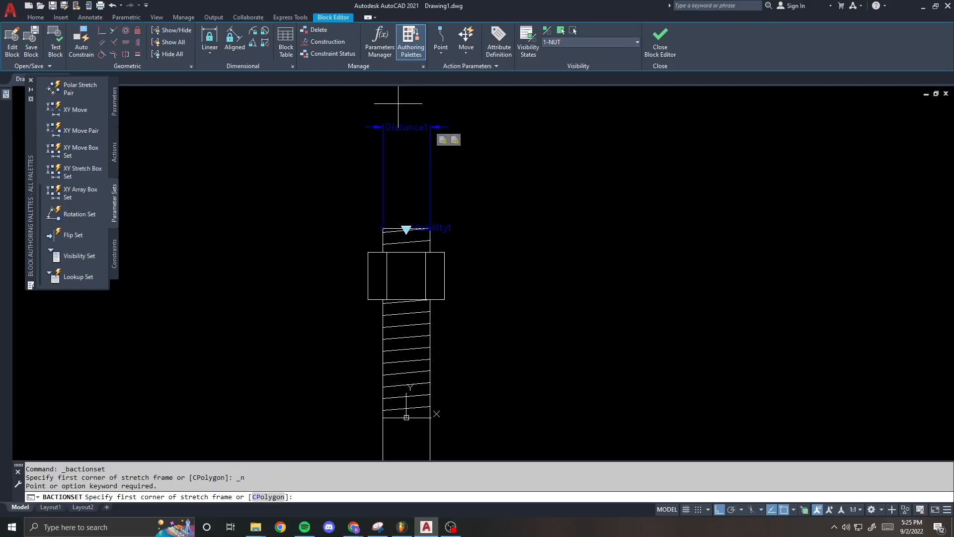
scroll(398, 103, down, 4)
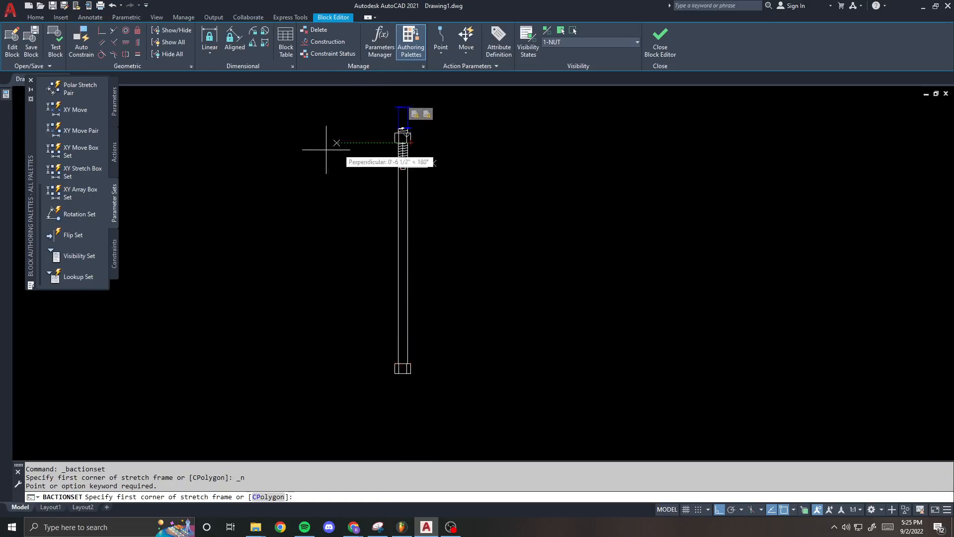
scroll(398, 130, up, 3)
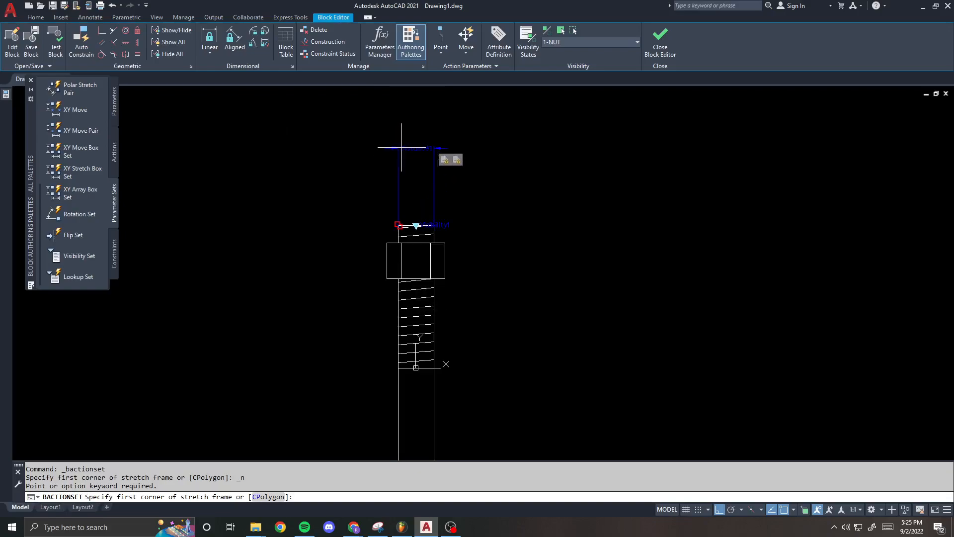
click(410, 125)
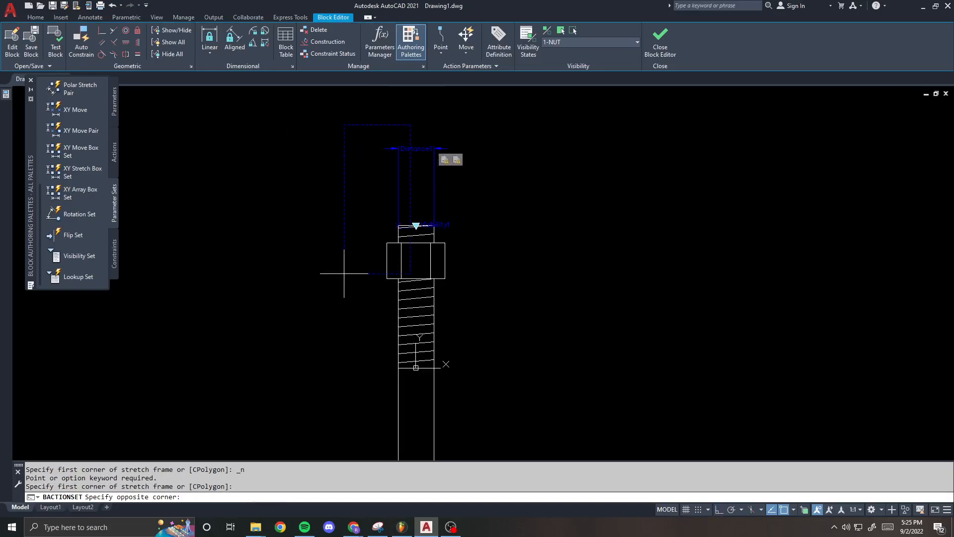
scroll(336, 267, up, 4)
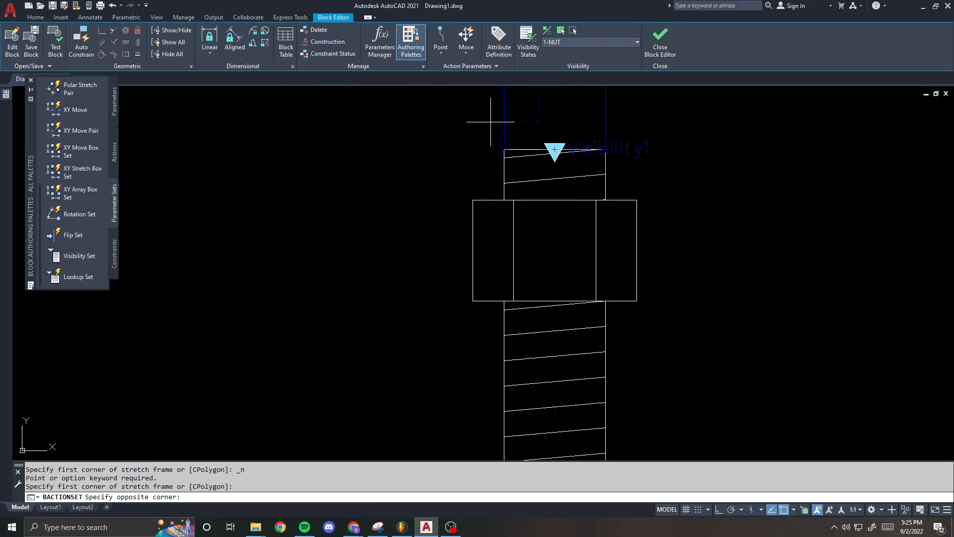
scroll(390, 175, down, 6)
scroll(373, 233, down, 4)
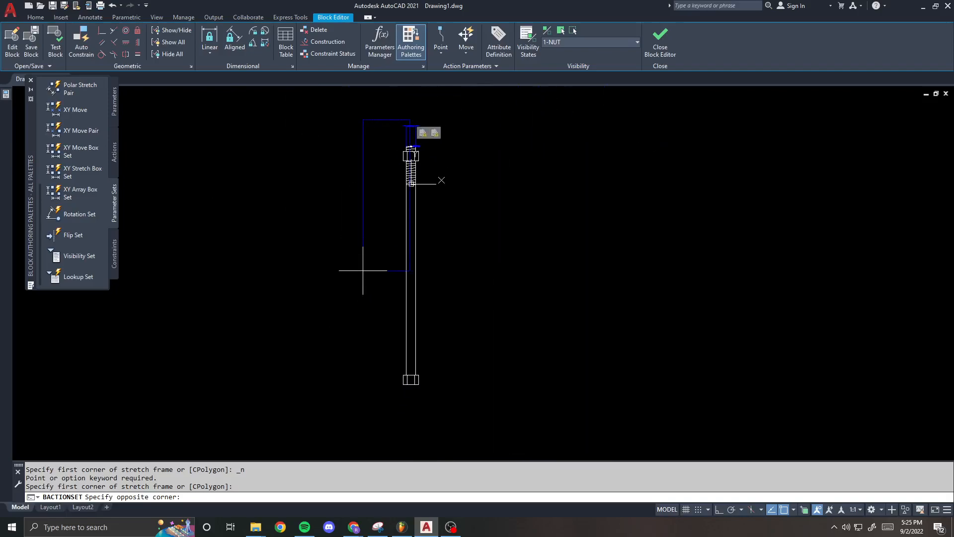
click(360, 396)
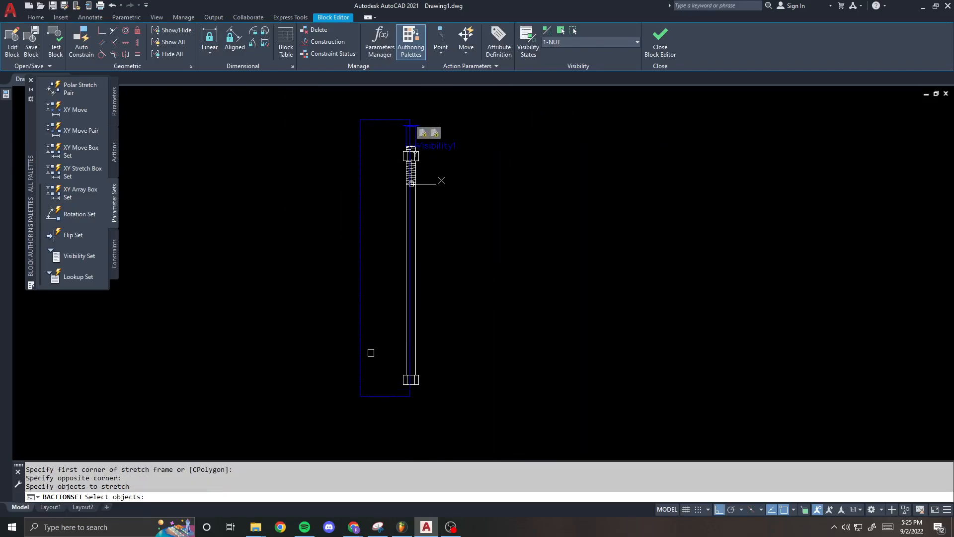
scroll(402, 145, up, 5)
key(Return)
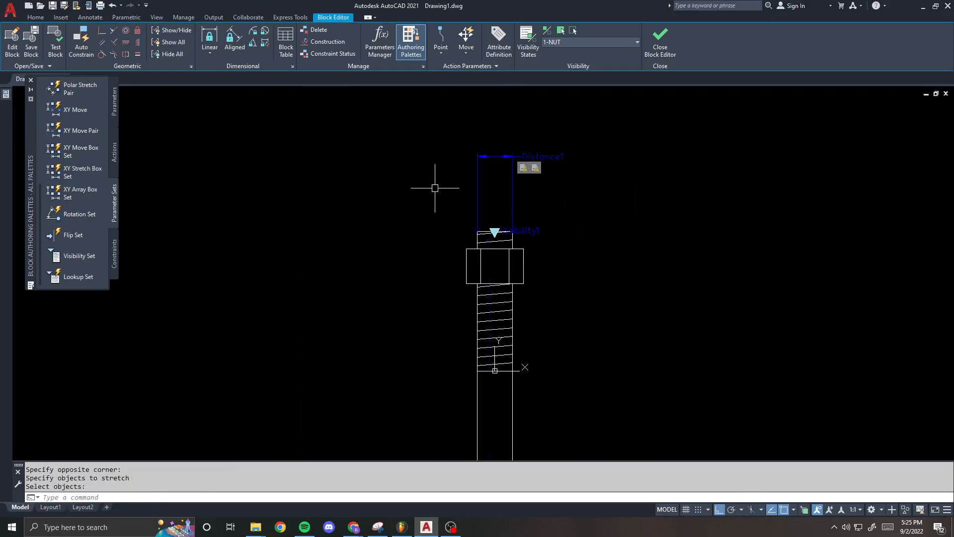
- Start a new selection set for the left stretch action, framing the bolt's left half from above the linear parameter to below the bottom nut
right_click(523, 168)
mouse_move(572, 187)
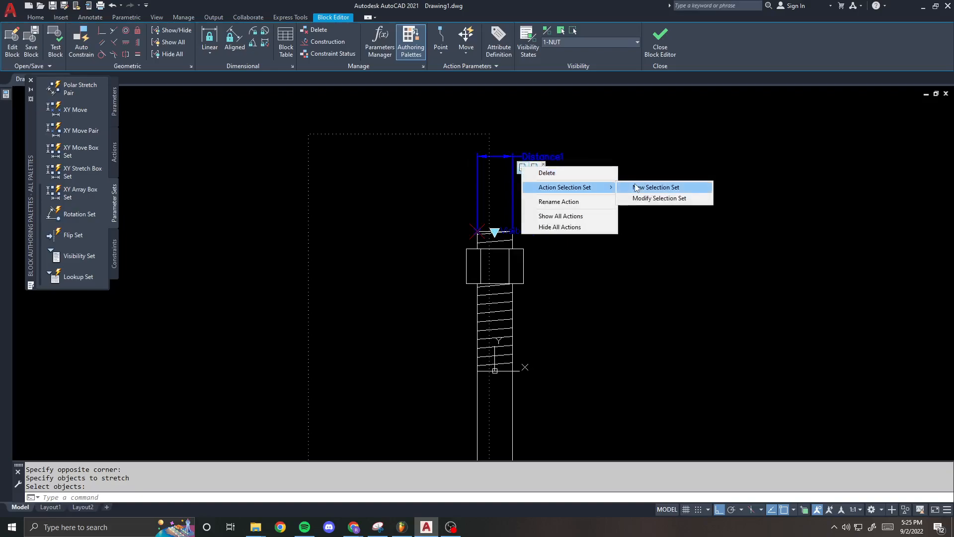
click(639, 199)
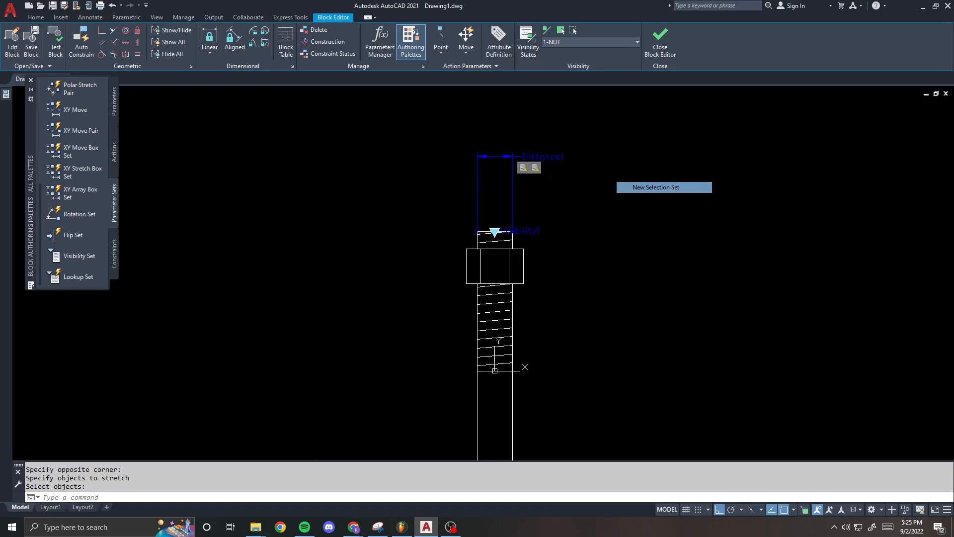
click(486, 123)
scroll(416, 219, down, 6)
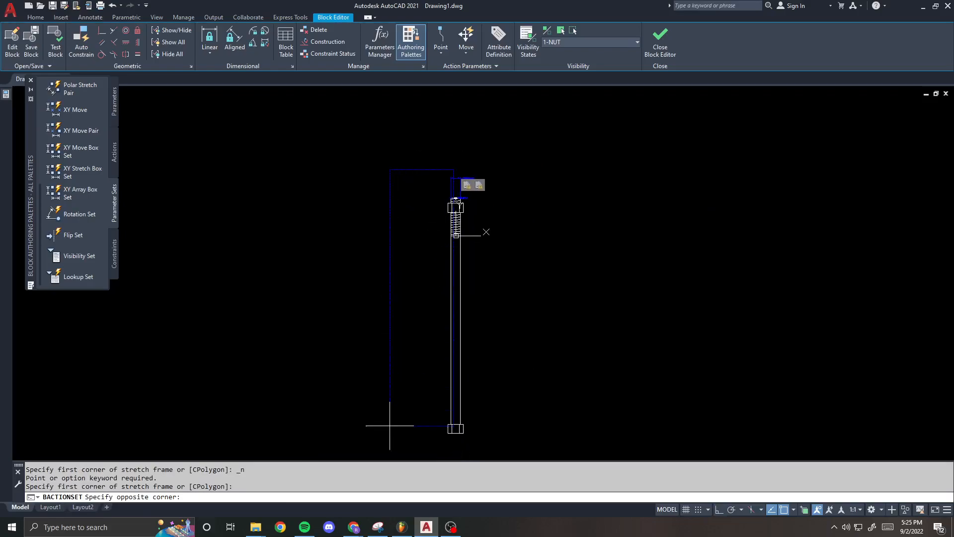
click(395, 445)
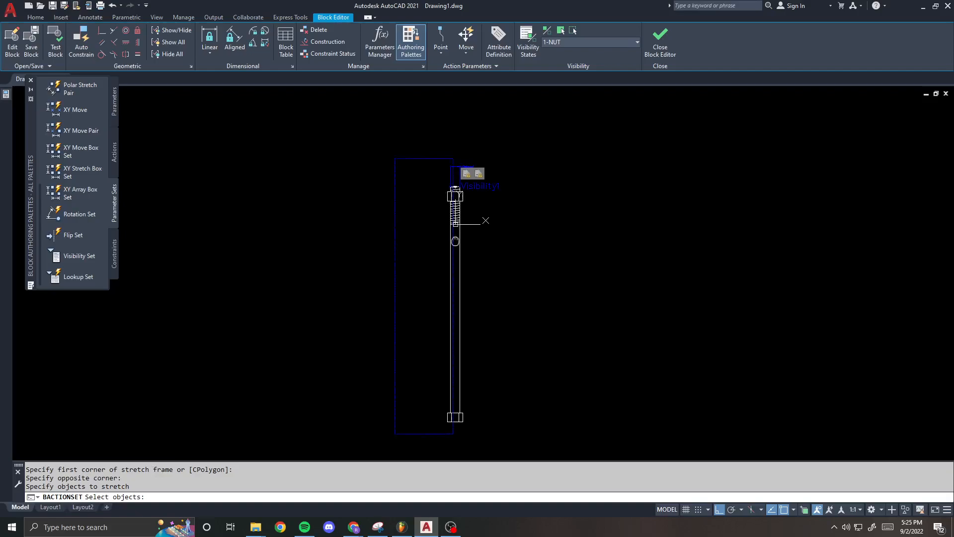
- Add the bottom nut outline, its left inner line and the bolt shank to the left stretch action's objects
middle_drag(453, 246, 459, 188)
scroll(447, 377, up, 9)
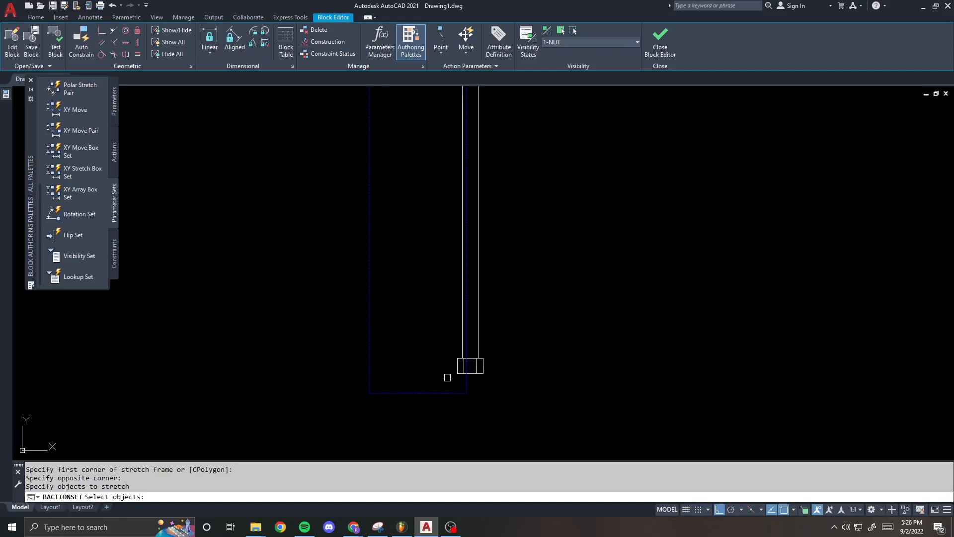
click(512, 383)
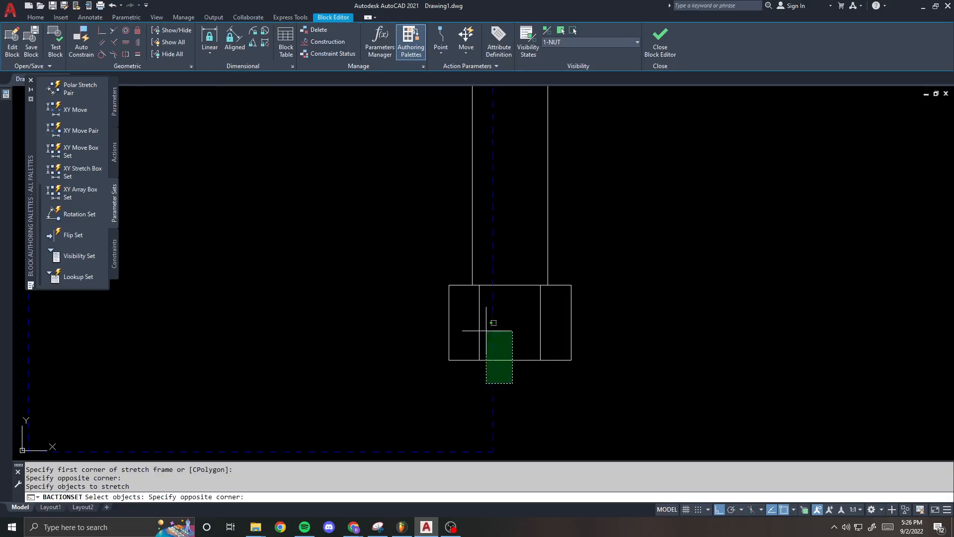
click(401, 241)
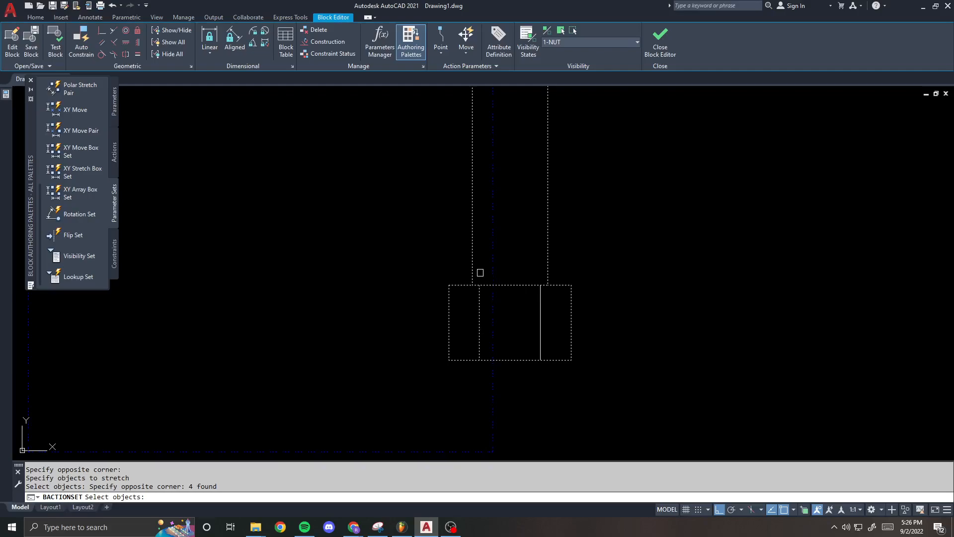
scroll(489, 262, down, 9)
scroll(470, 214, up, 8)
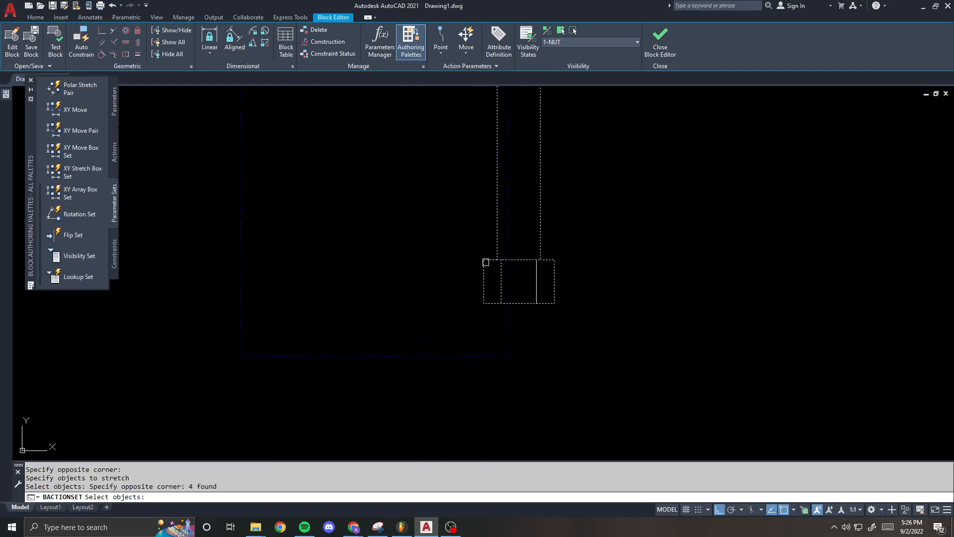
scroll(479, 270, up, 2)
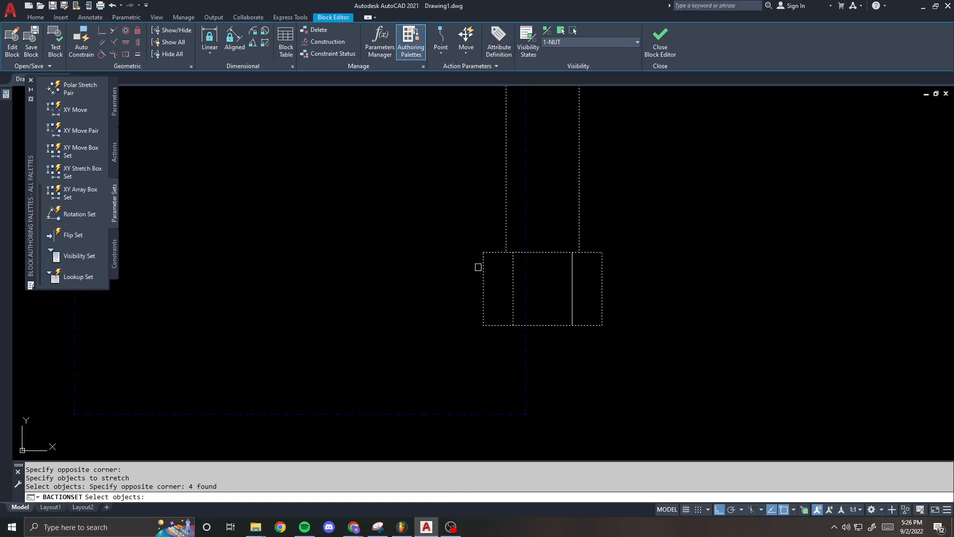
scroll(478, 267, down, 8)
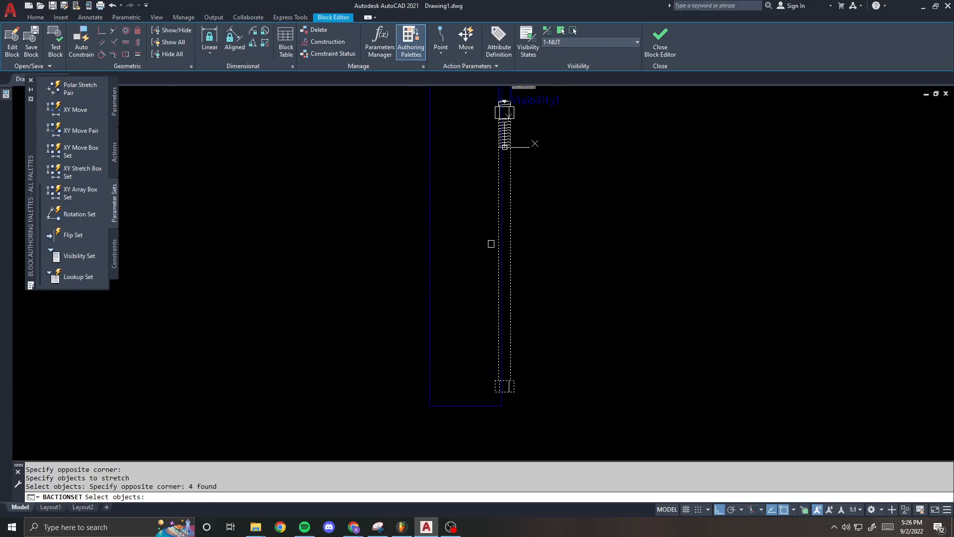
- Add the threads, thread end line, upper nut with its left inner line and bolt top, and complete the left stretch action's selection set
scroll(532, 185, up, 6)
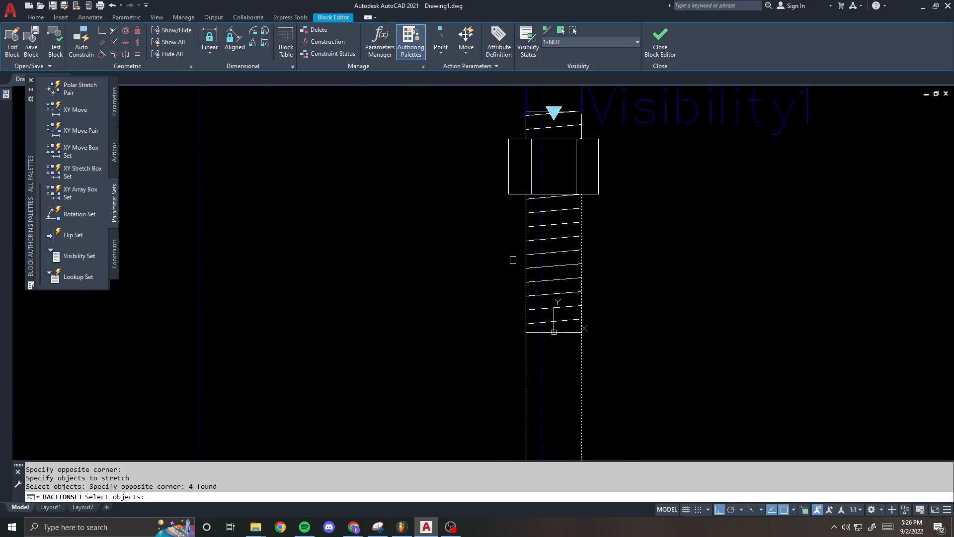
scroll(520, 266, up, 1)
click(533, 250)
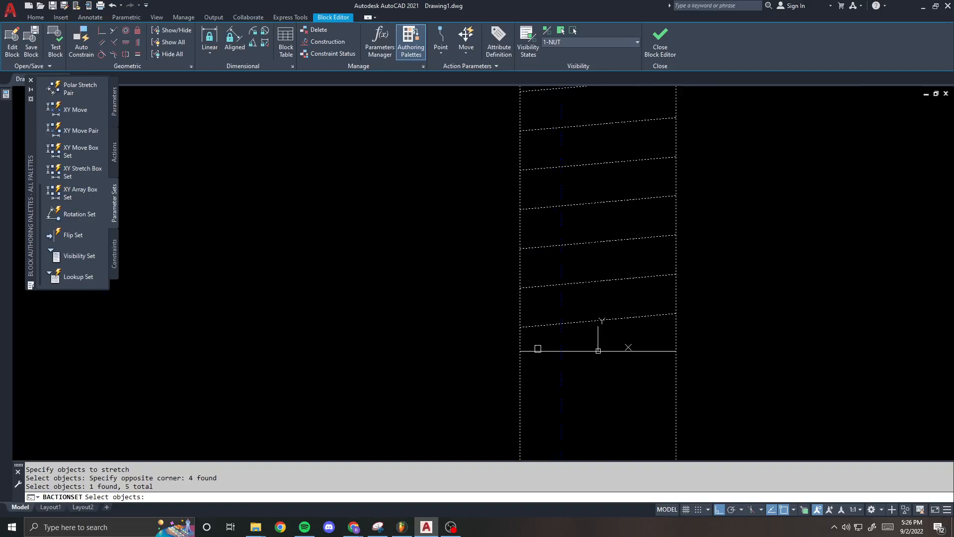
click(535, 351)
scroll(503, 305, up, 2)
click(547, 230)
click(433, 223)
middle_drag(528, 127, 483, 295)
click(494, 237)
click(450, 236)
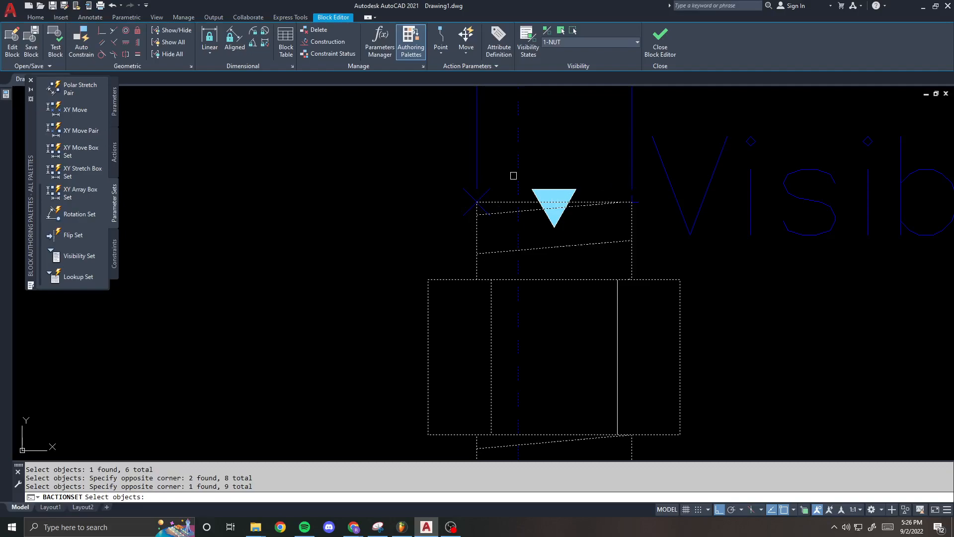
scroll(514, 175, down, 10)
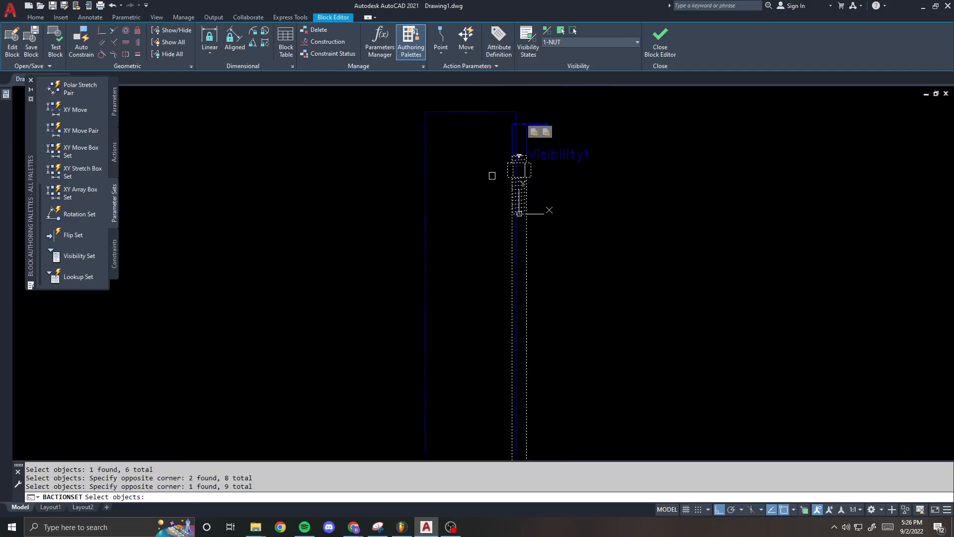
key(Return)
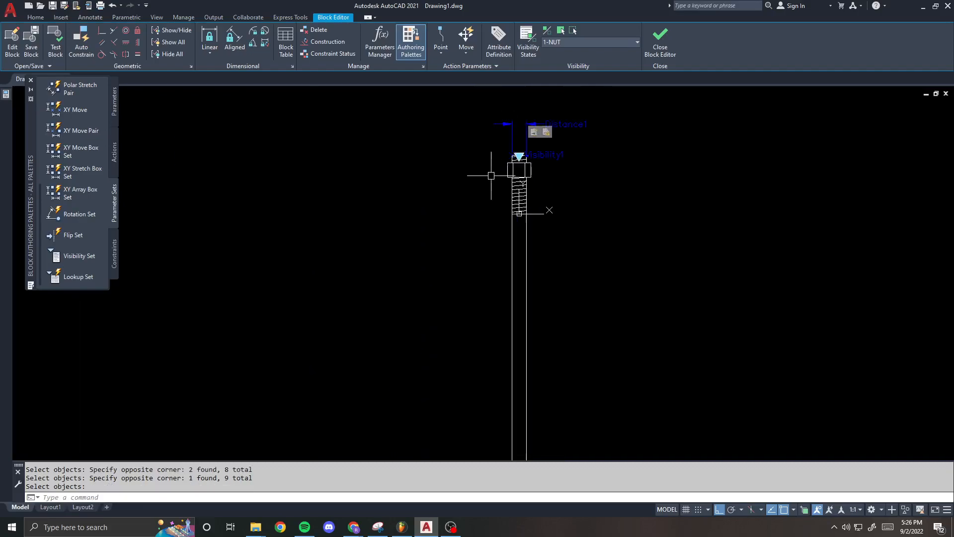
- Start a new selection set for the right stretch action, framing the bolt's right half from below the linear parameter's label to below the bottom nut
right_click(545, 135)
mouse_move(582, 156)
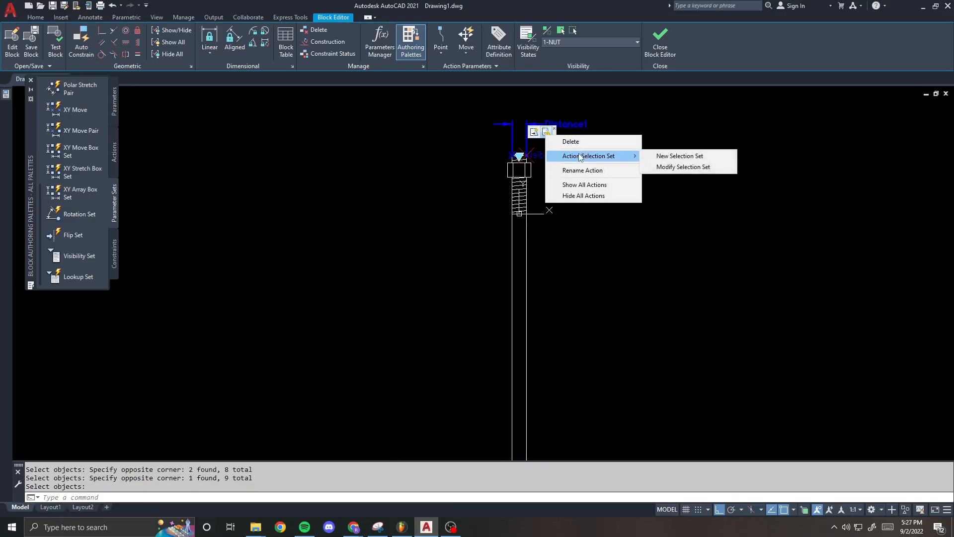
click(661, 158)
scroll(532, 139, up, 5)
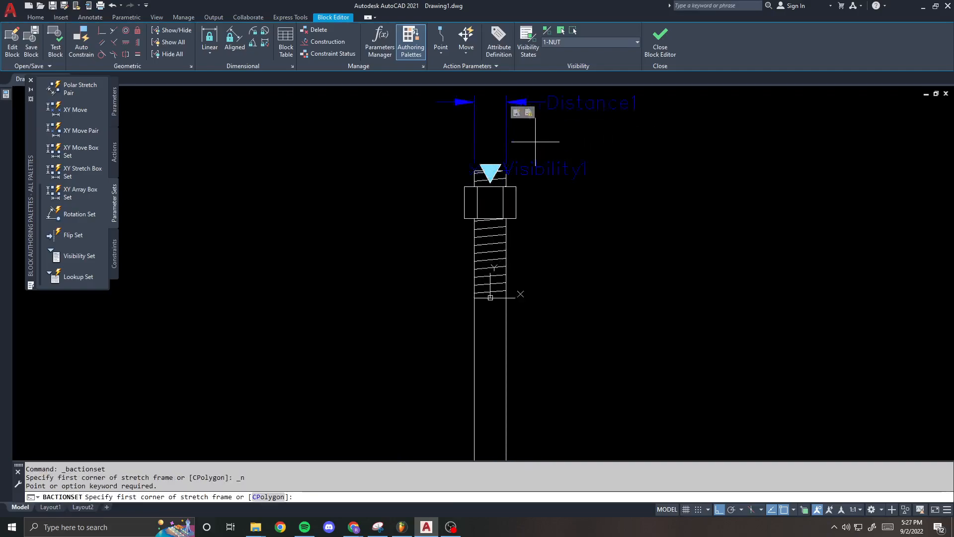
click(472, 123)
scroll(547, 269, down, 5)
scroll(546, 318, down, 3)
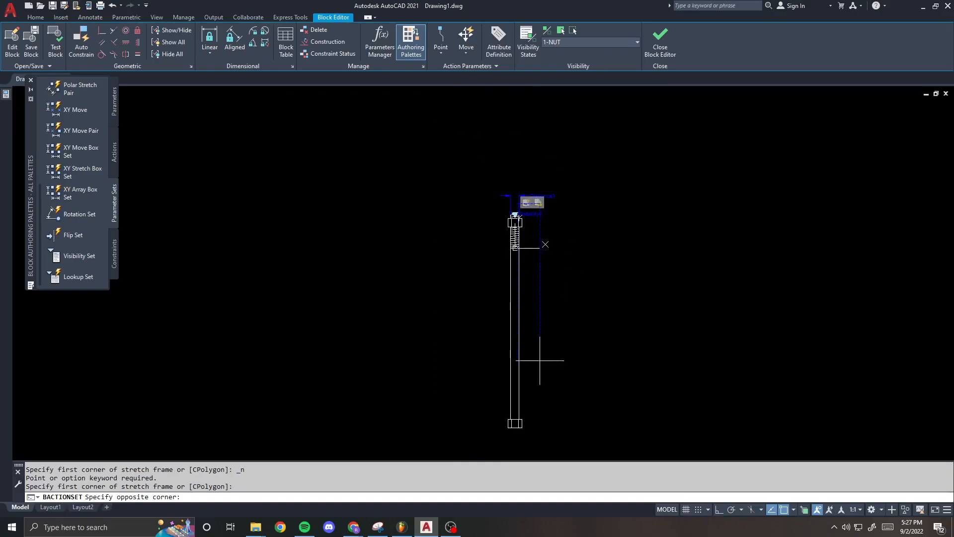
click(557, 435)
- Add the bottom nut outline, its right inner line and the bolt shank to the right stretch action's objects
scroll(532, 440, up, 6)
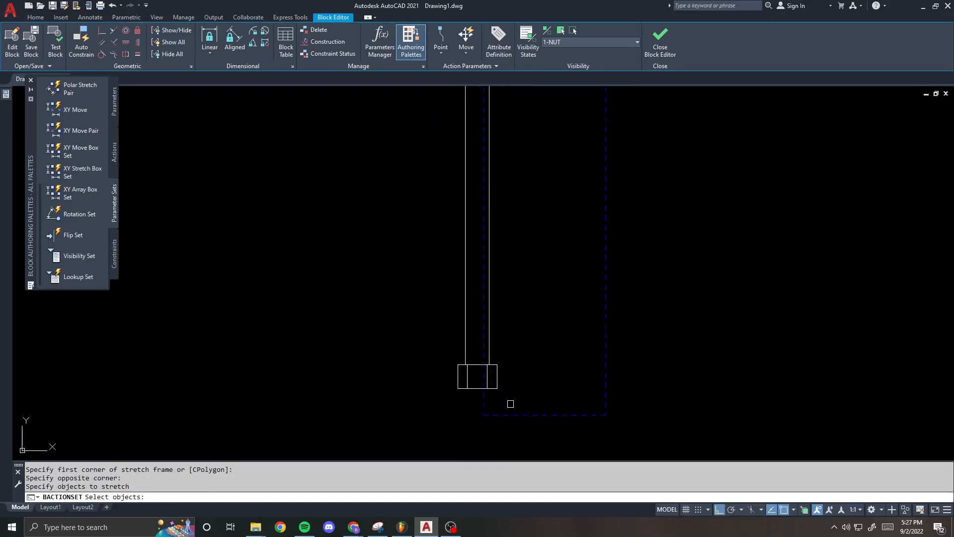
click(505, 398)
click(467, 320)
scroll(507, 315, down, 6)
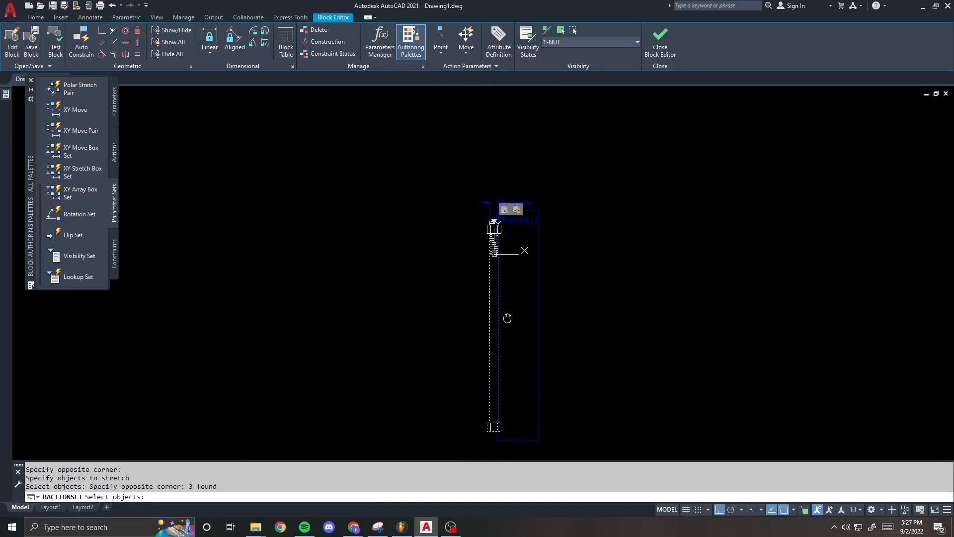
- Add the threads, thread end line, upper nut with its right inner line and bolt top, and complete the right stretch action's selection set
scroll(487, 249, up, 7)
click(567, 305)
click(525, 248)
scroll(557, 291, up, 2)
click(560, 296)
click(523, 209)
scroll(542, 219, down, 4)
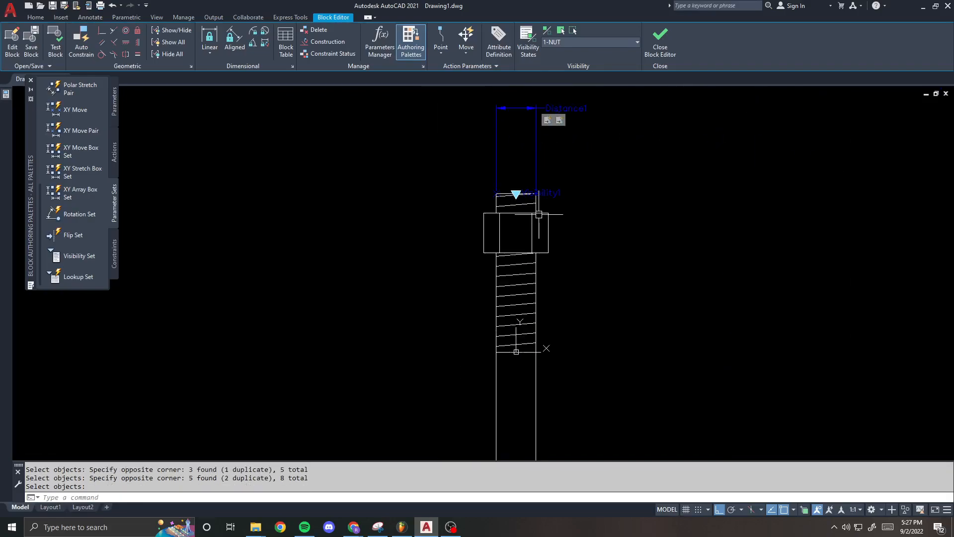
- Set the linear parameter's number of grips to 2 and close the block editor, saving the changes to ANCHOR
scroll(539, 214, down, 3)
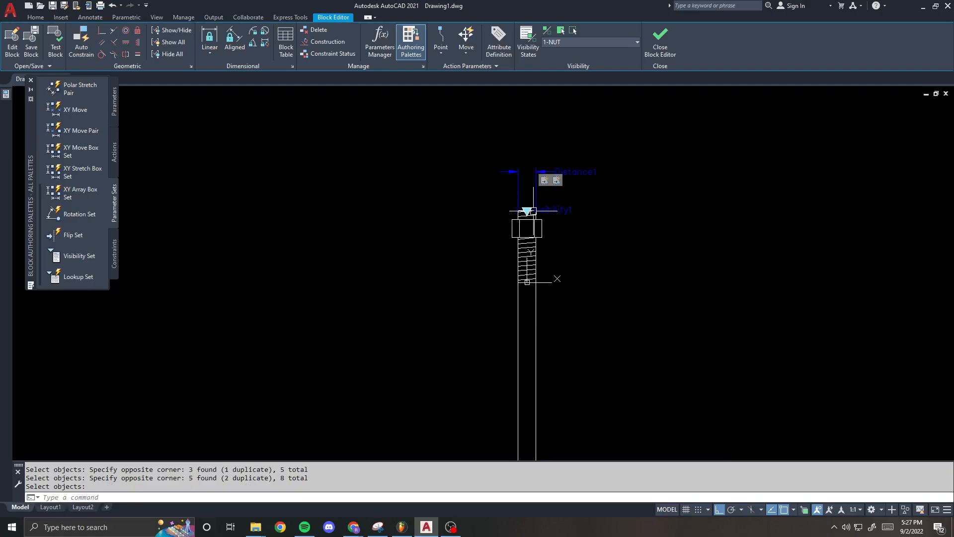
scroll(533, 211, up, 2)
key(Return)
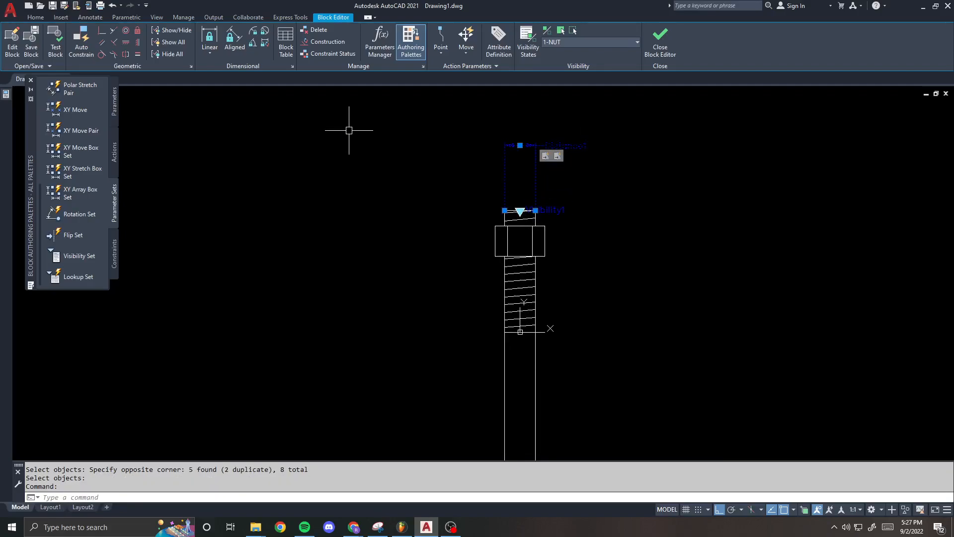
mouse_move(7, 94)
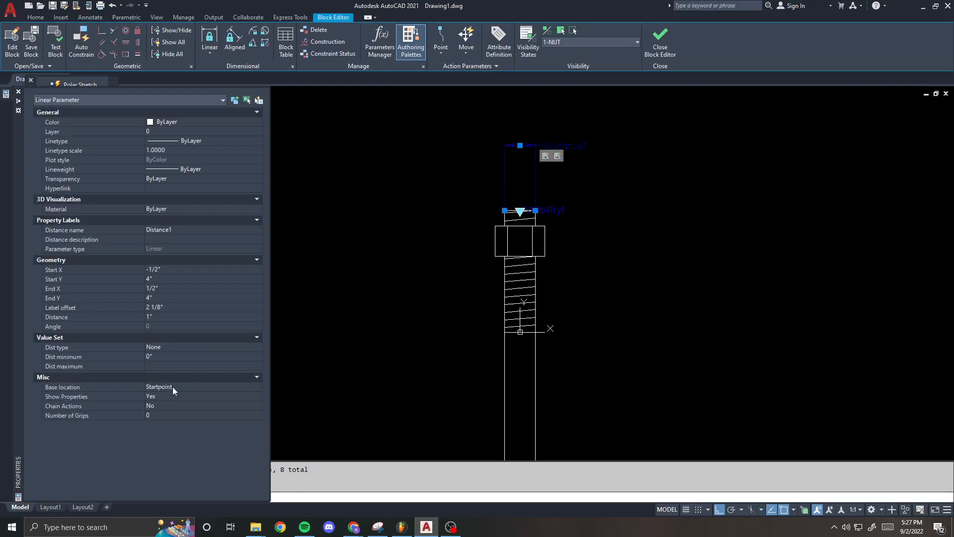
click(164, 414)
click(155, 441)
key(Escape)
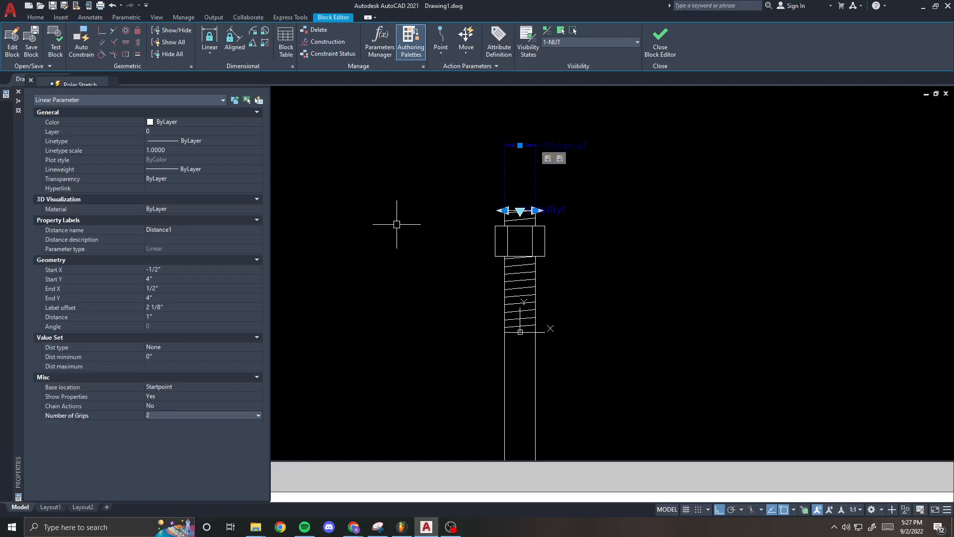
right_click(513, 263)
key(Escape)
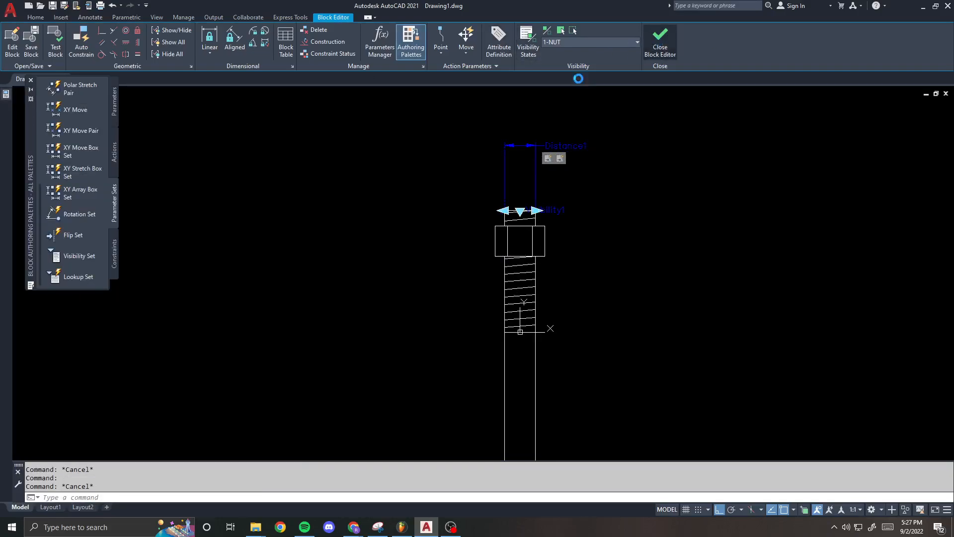
click(660, 42)
click(479, 243)
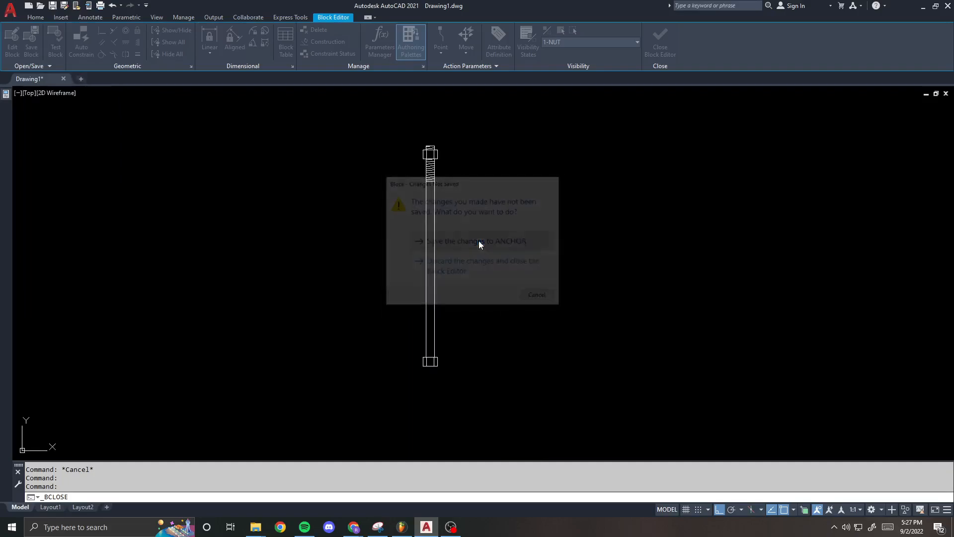
- Test stretching the placed anchor outward from its right and left diameter grips, and undo the stretches
click(430, 158)
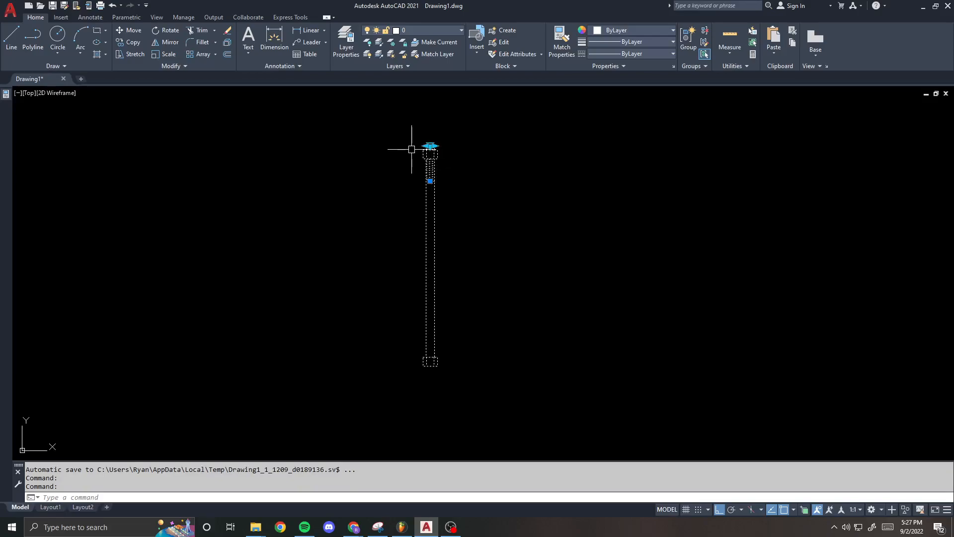
scroll(415, 145, up, 2)
scroll(456, 145, up, 2)
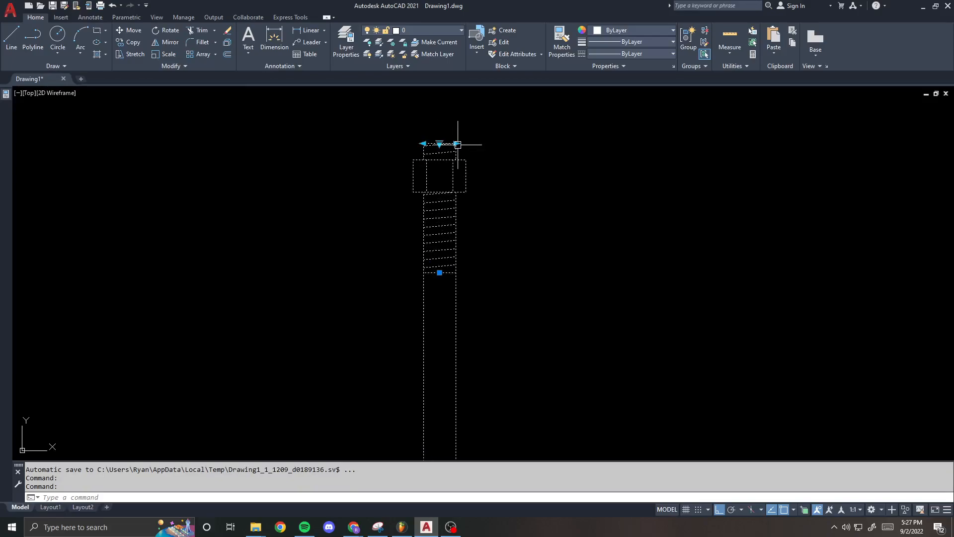
click(457, 144)
click(549, 144)
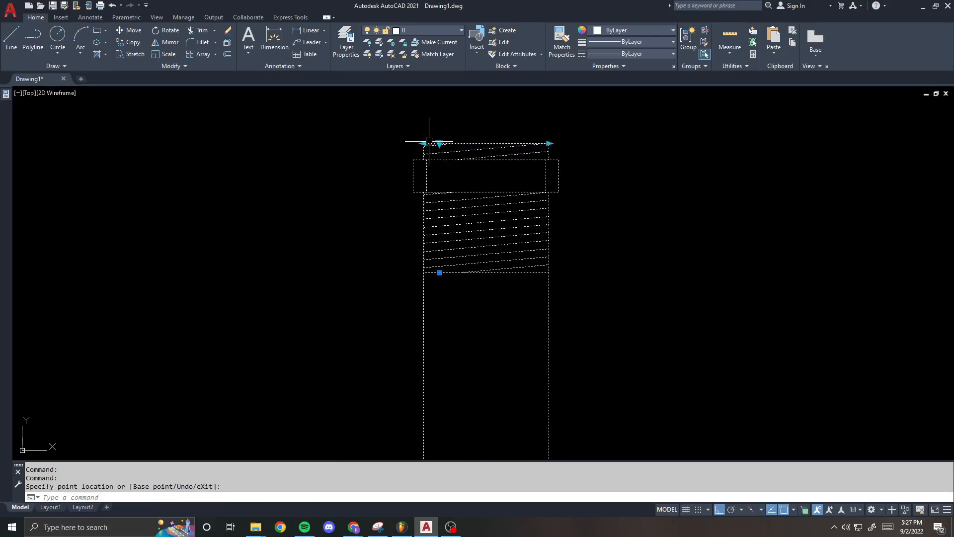
click(287, 142)
key(Escape)
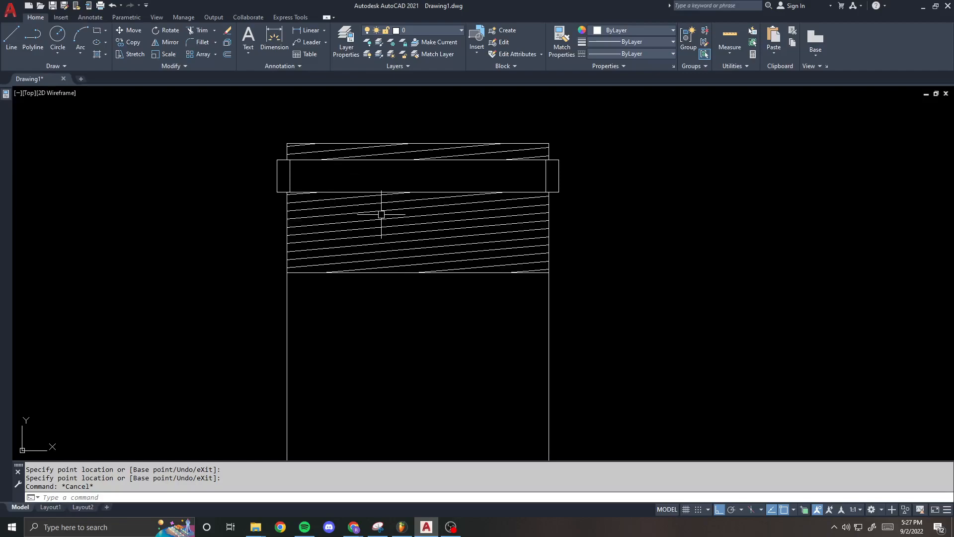
text(u)
key(Return)
- Test stretching the anchor from its right grip only, and undo that stretch
scroll(434, 150, up, 3)
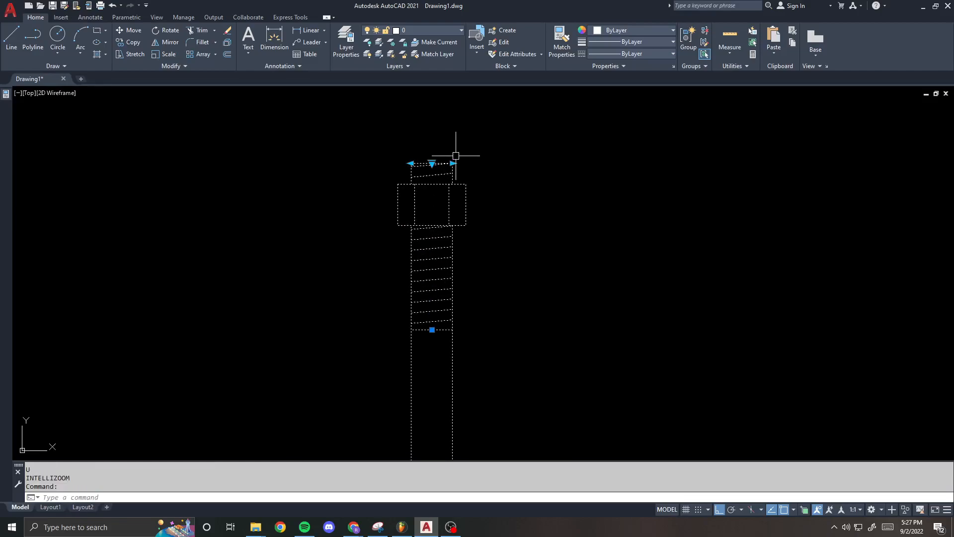
click(452, 163)
click(544, 159)
key(Escape)
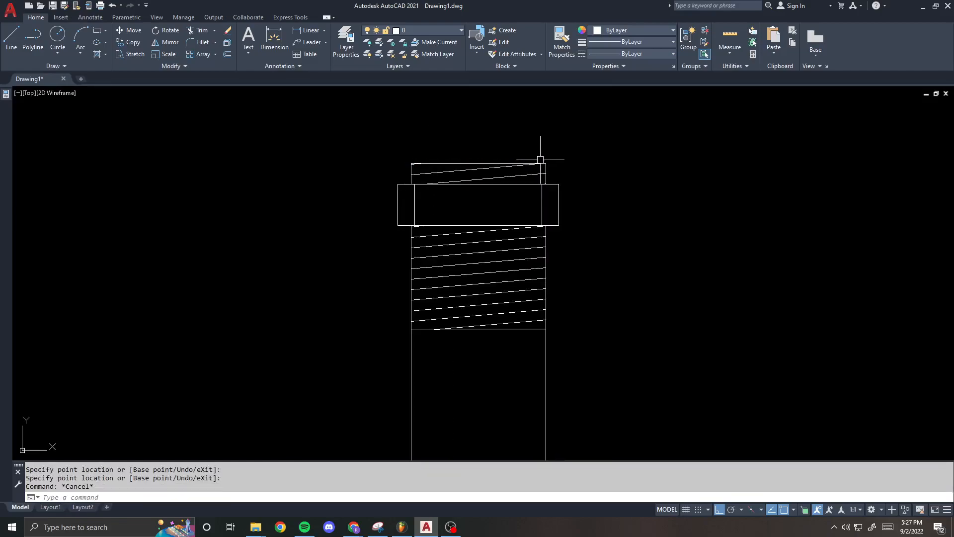
text(u)
key(Return)
- Draw a vertical reference line upward from the midpoint of the bolt's top edge
text(l)
key(Return)
click(432, 163)
click(431, 106)
key(Escape)
- Stretch the anchor's right side outward to compare it against the vertical centre line, and undo the stretch
click(445, 163)
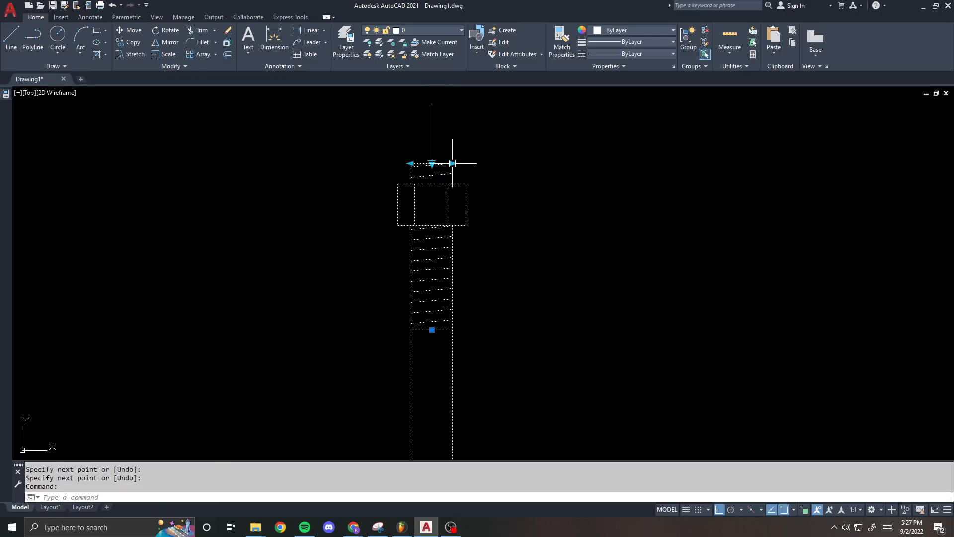
click(453, 163)
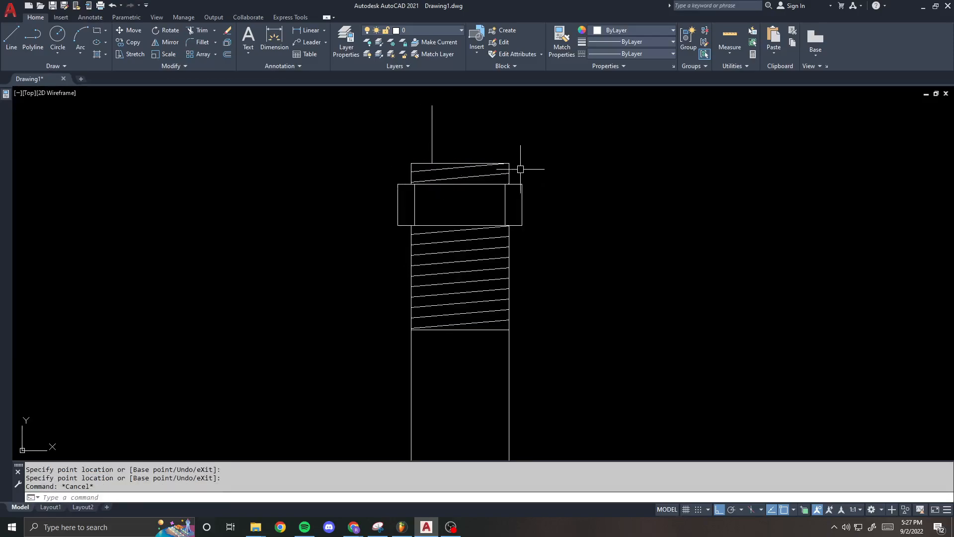
key(Escape)
text(u)
key(Return)
- Select the placed anchor and open the ANCHOR block in the block editor
click(446, 169)
click(392, 195)
text(BE)
key(Return)
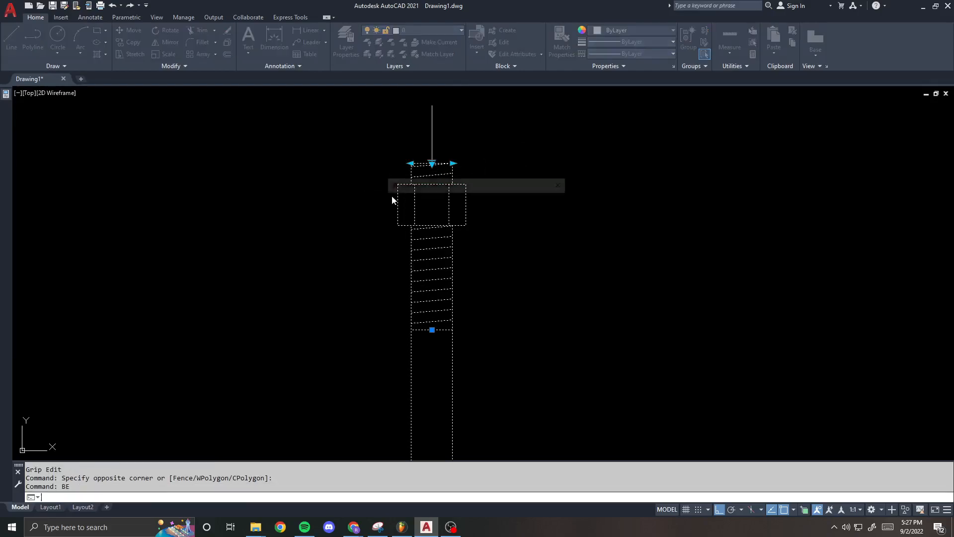
key(Return)
scroll(412, 187, up, 3)
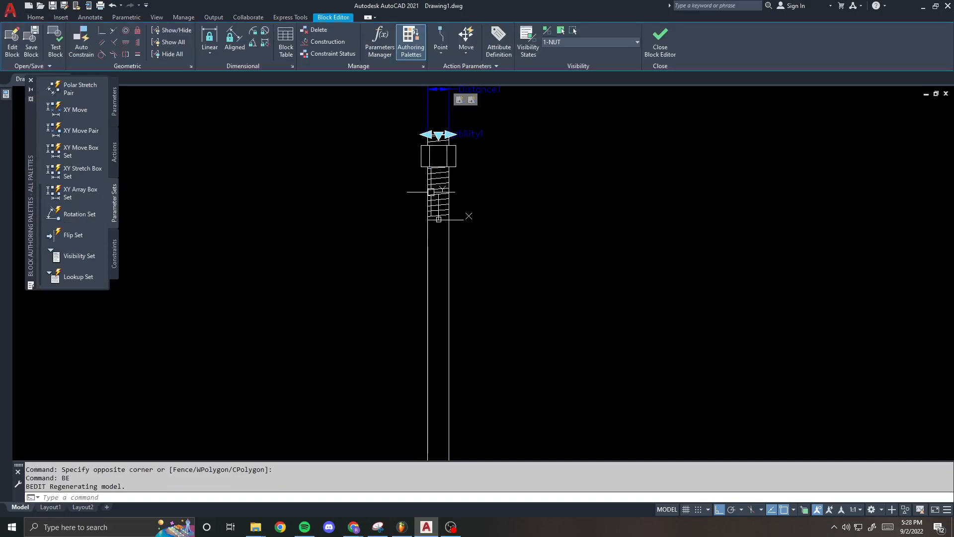
key(Escape)
- Set the linear parameter's base location to Midpoint and close the block editor, saving the changes to ANCHOR
middle_drag(419, 155, 407, 182)
scroll(407, 182, up, 1)
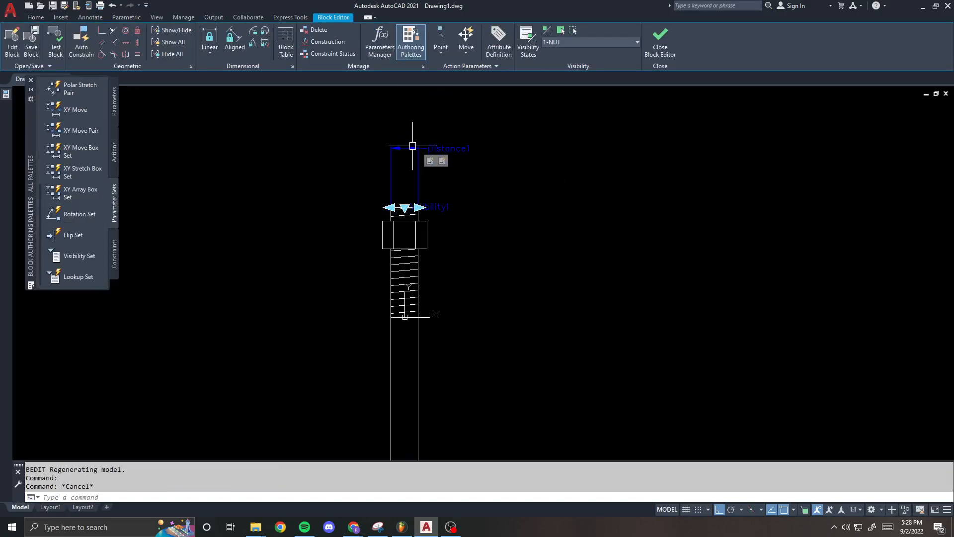
click(411, 144)
key(ctrl+1)
click(172, 384)
click(172, 404)
key(Escape)
key(ctrl+1)
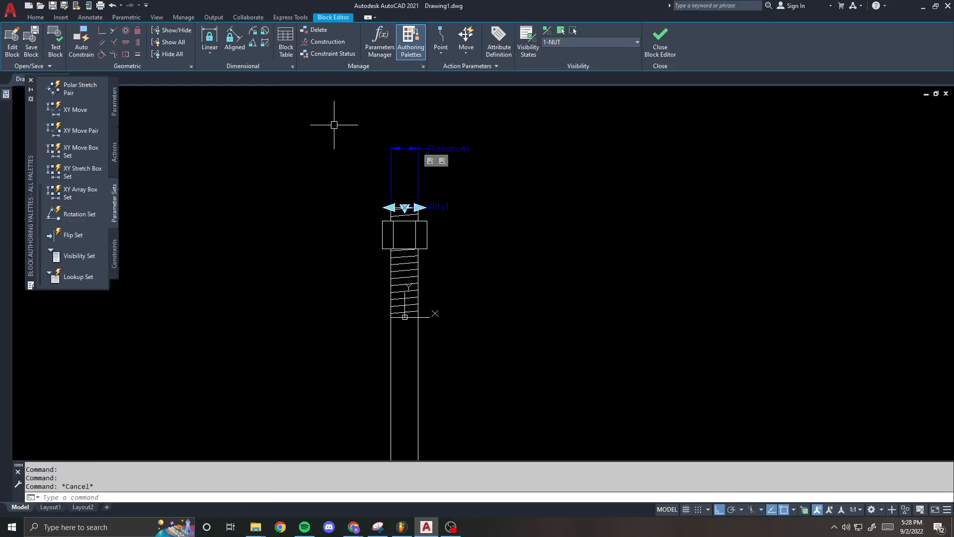
click(660, 42)
click(437, 250)
- Test the midpoint-based stretch by widening the anchor from its right grip, and undo it
click(423, 196)
click(405, 203)
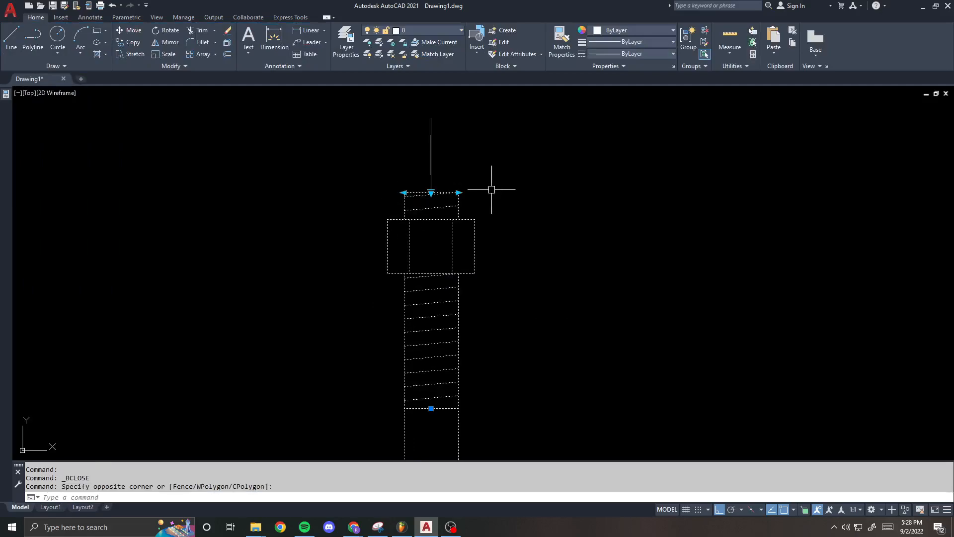
click(458, 192)
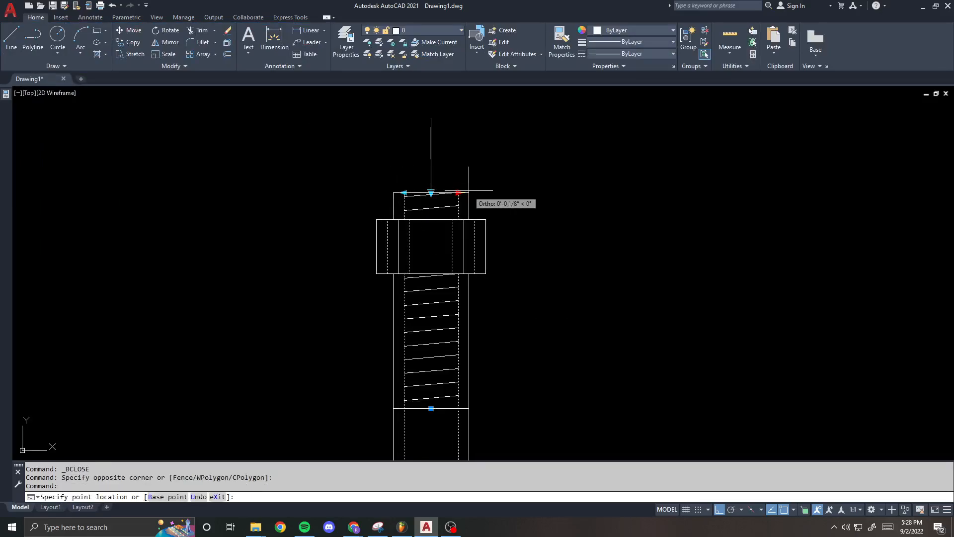
click(532, 192)
key(ctrl+z)
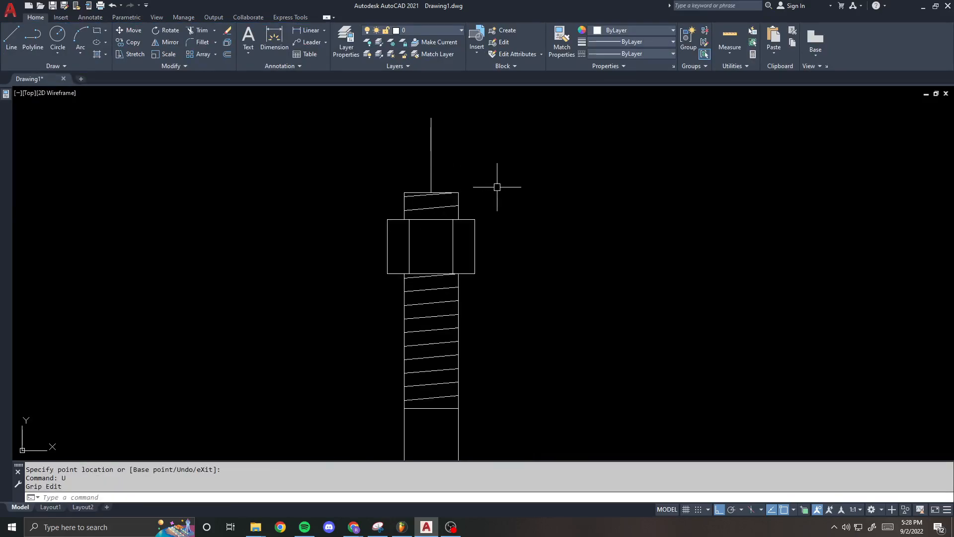
- Test the midpoint-based stretch by widening the anchor from its left grip, and undo it
click(464, 196)
click(417, 196)
click(404, 192)
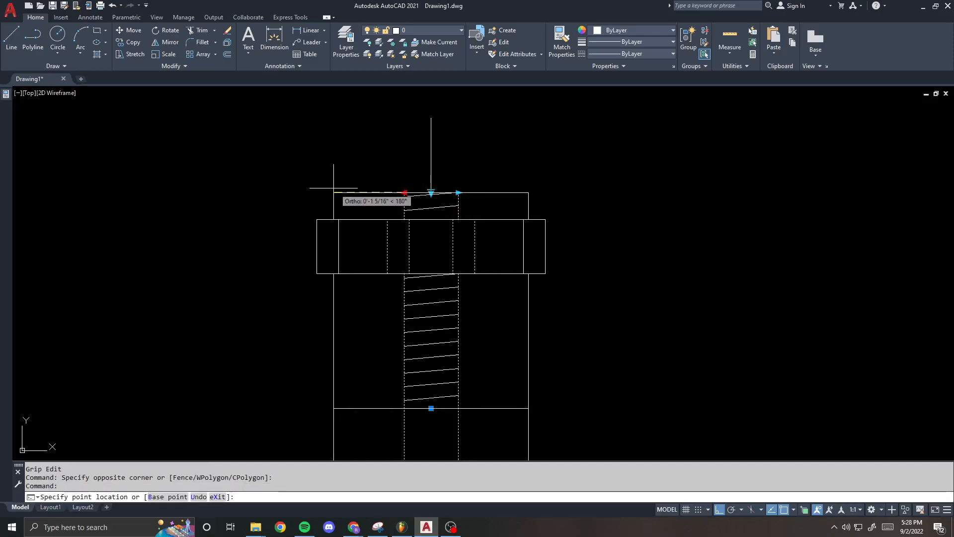
click(331, 187)
key(Escape)
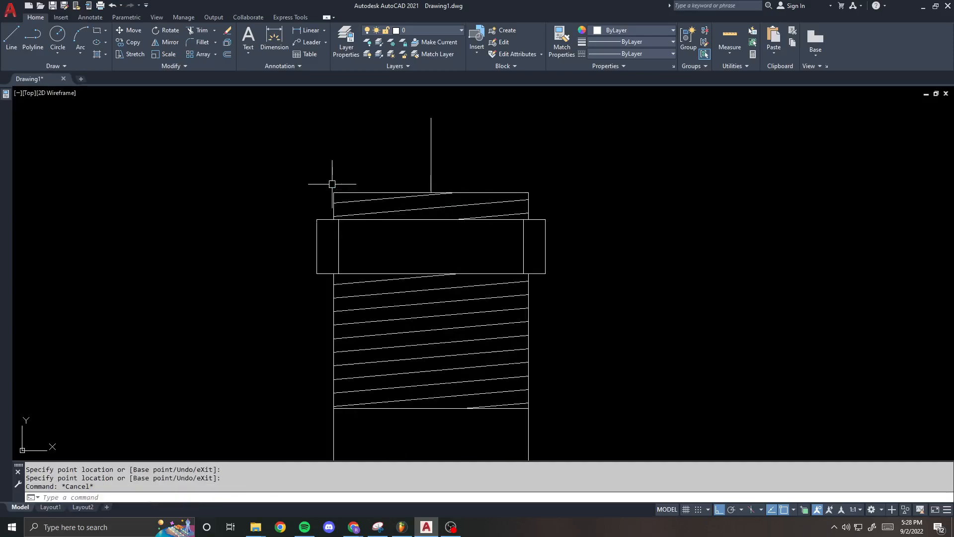
key(ctrl+z)
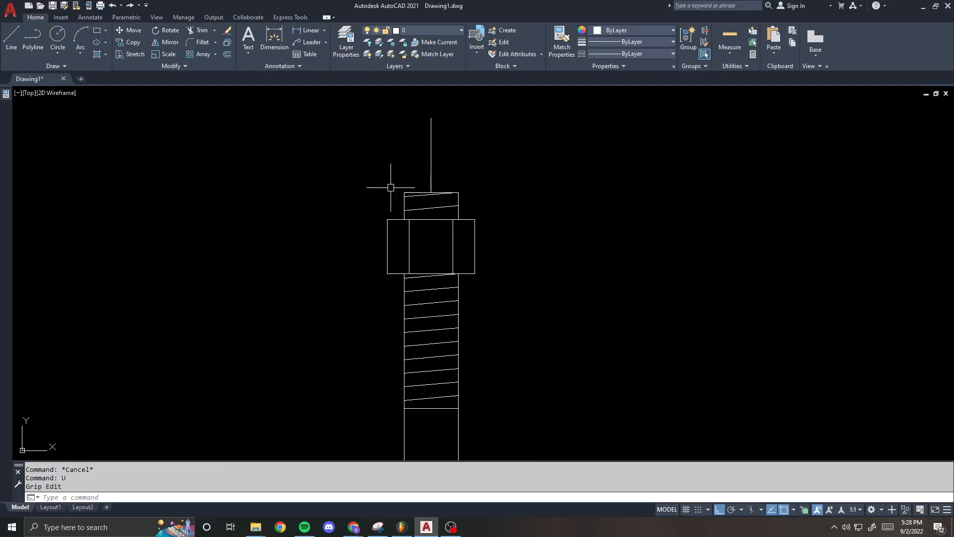
- Erase the vertical reference line above the bolt
click(451, 145)
click(383, 156)
text(BE)
key(Return)
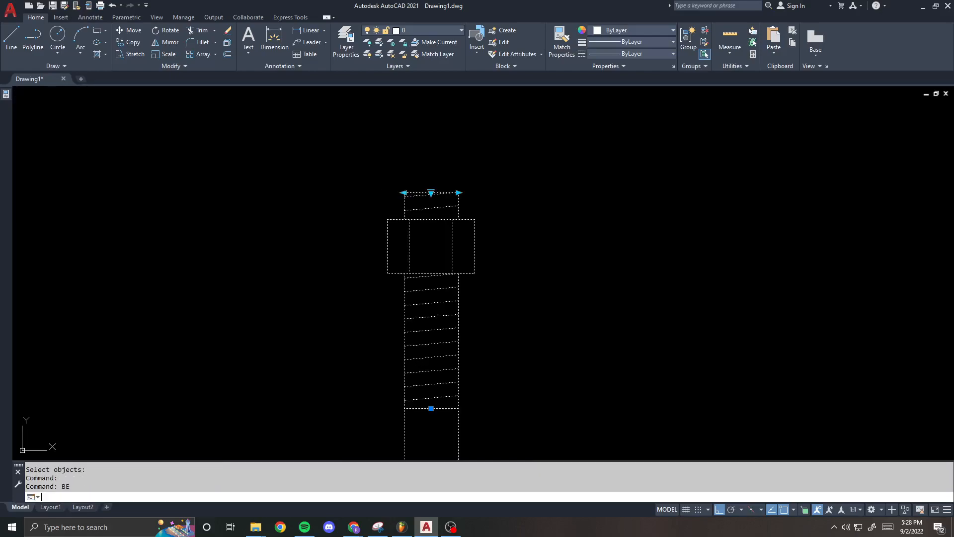
key(Escape)
- Select the anchor, preview a stretch from its right grip without applying it, and inspect its Distance1 property
click(460, 193)
click(461, 189)
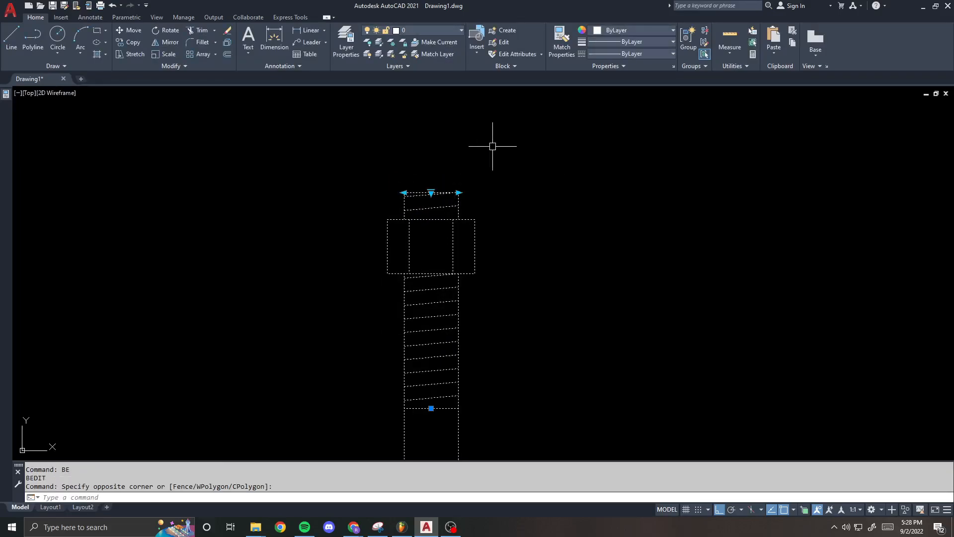
click(458, 192)
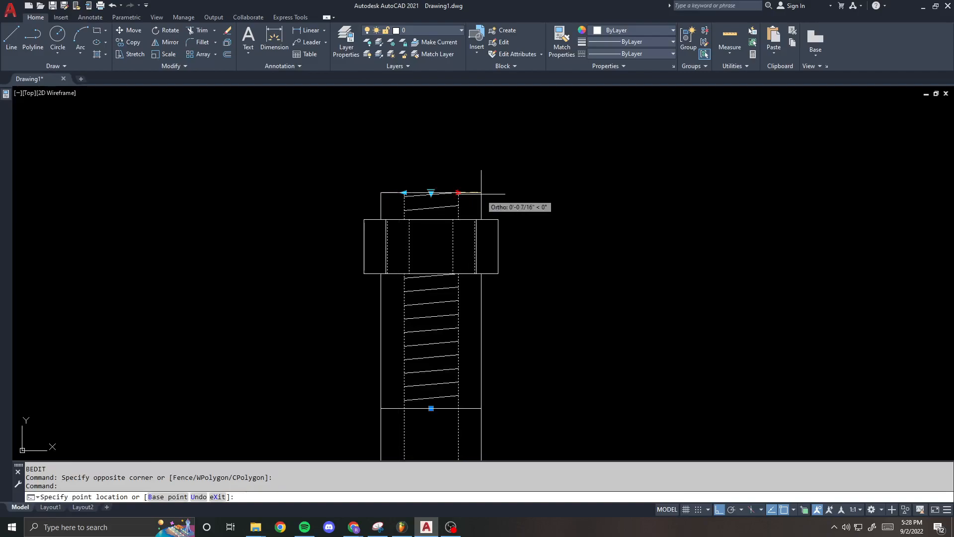
key(Escape)
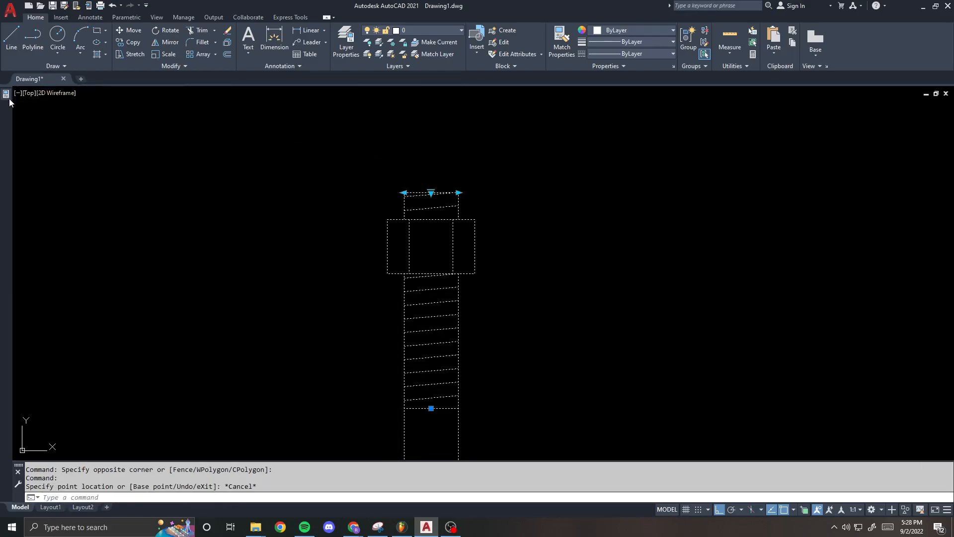
key(ctrl+1)
click(177, 365)
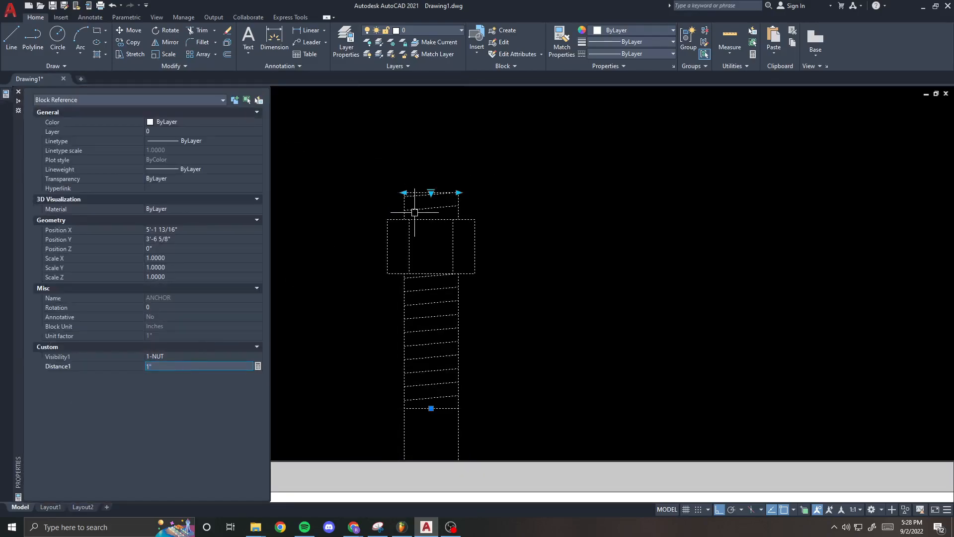
- Widen the anchor from its right grip in two stages, to about 1 11/16" and about 2 27/64", and clear the selection
click(457, 192)
click(478, 192)
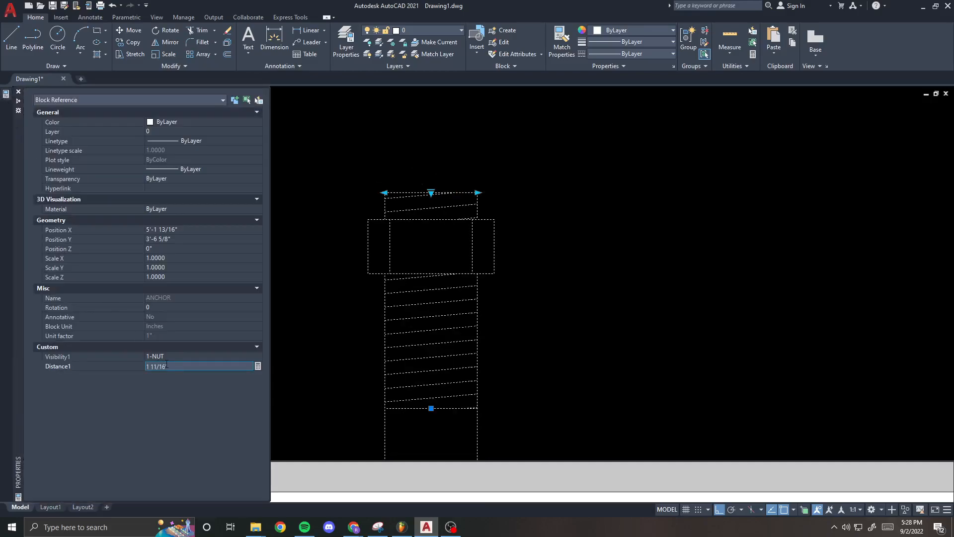
click(480, 192)
click(497, 192)
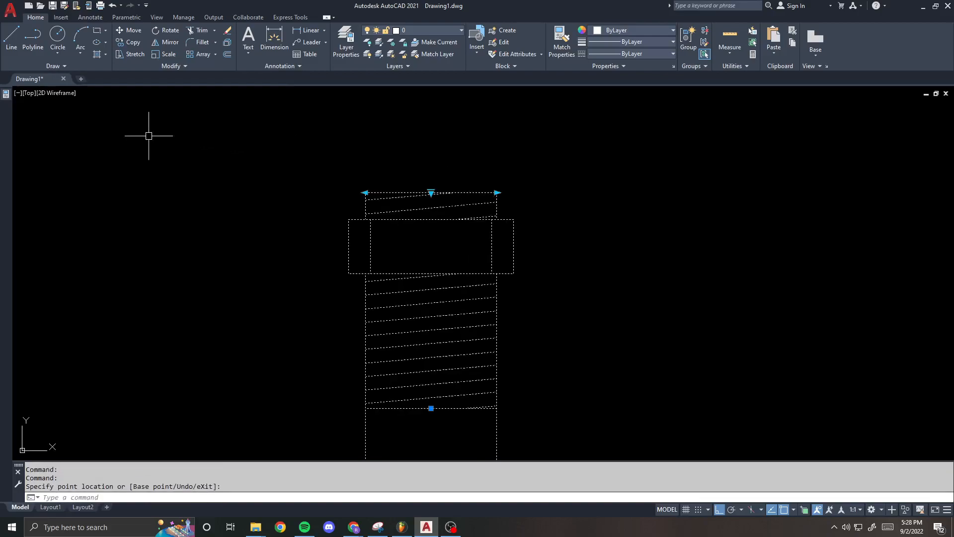
mouse_move(4, 98)
key(Escape)
key(Escape)
key(Escape)
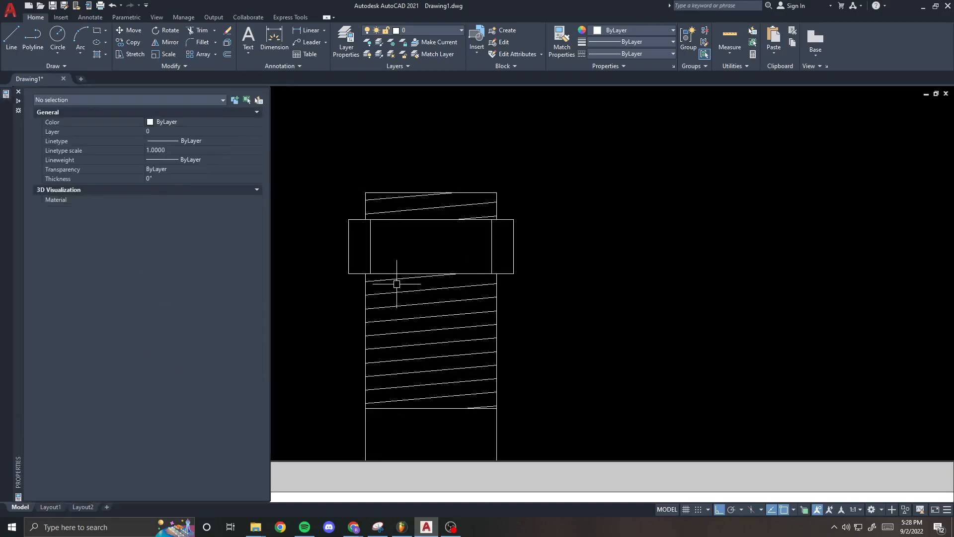
- Set the drawing's length precision to 0'-0 1/64" in the drawing units
text(UN)
key(Return)
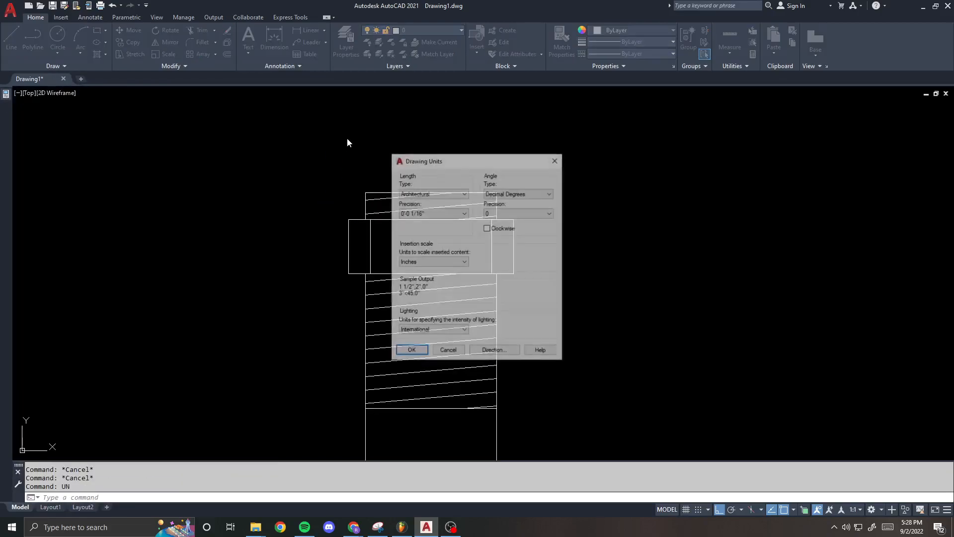
click(431, 213)
click(434, 264)
key(Return)
- Select the stretched anchor and check its Distance1 value in the block's properties
click(526, 195)
click(471, 189)
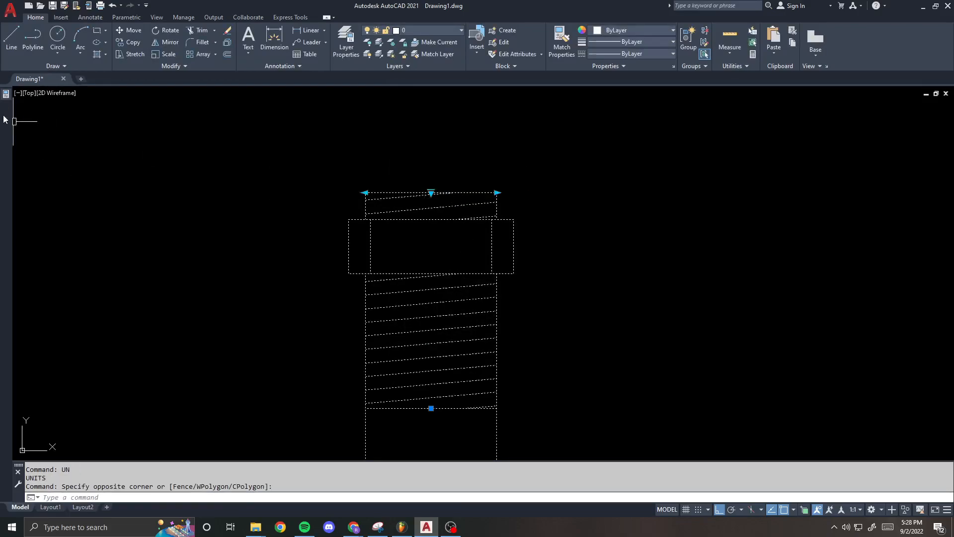
mouse_move(13, 128)
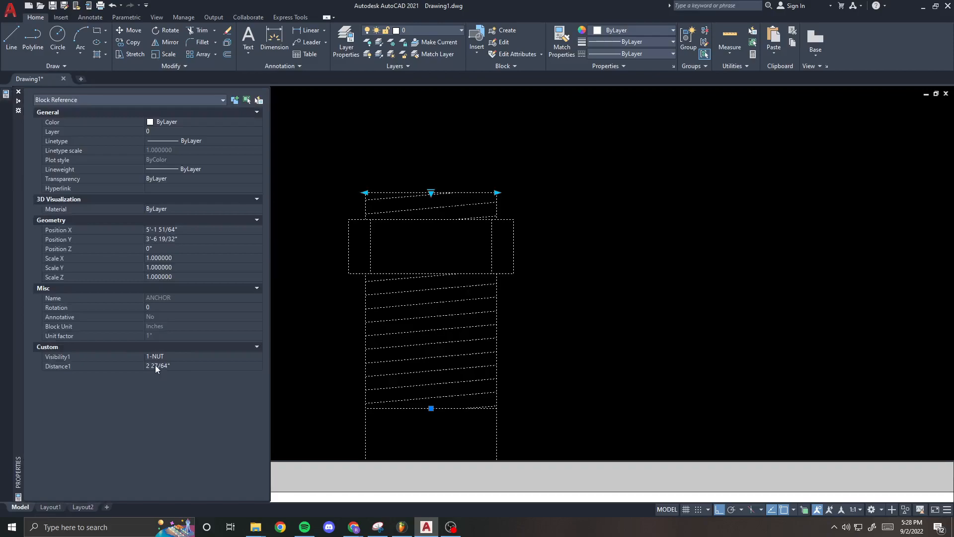
- Undo the last grip stretch of the anchor and reopen the ANCHOR block for editing
key(Escape)
text(u)
key(Return)
click(405, 192)
text(be)
key(Return)
key(Return)
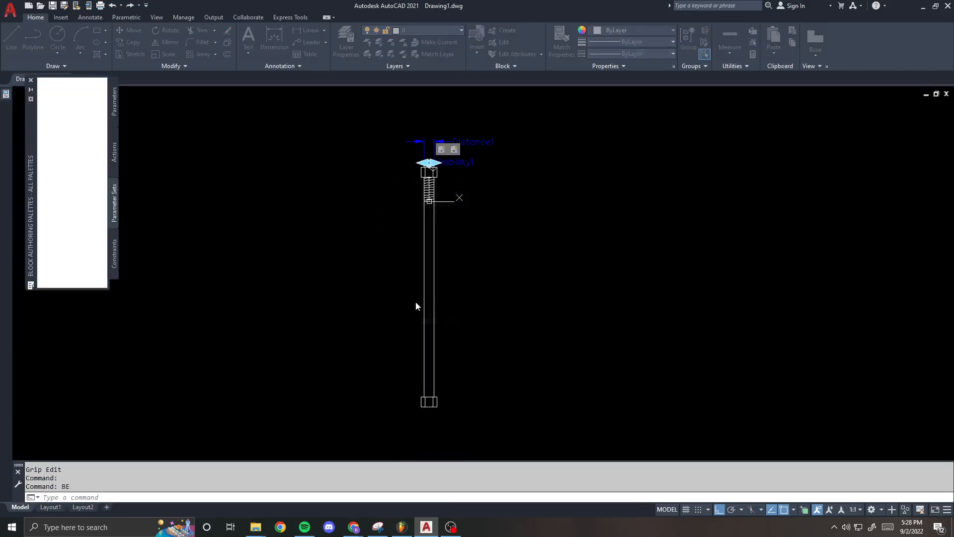
scroll(436, 180, up, 3)
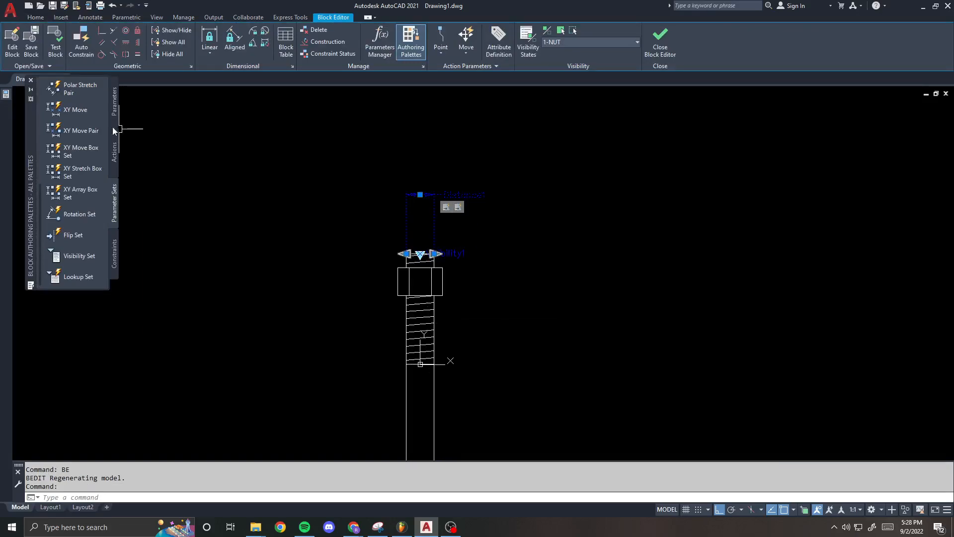
- Try 0 for the Distance1 parameter's number of grips, and restore it to 2
mouse_move(6, 94)
click(166, 414)
click(165, 414)
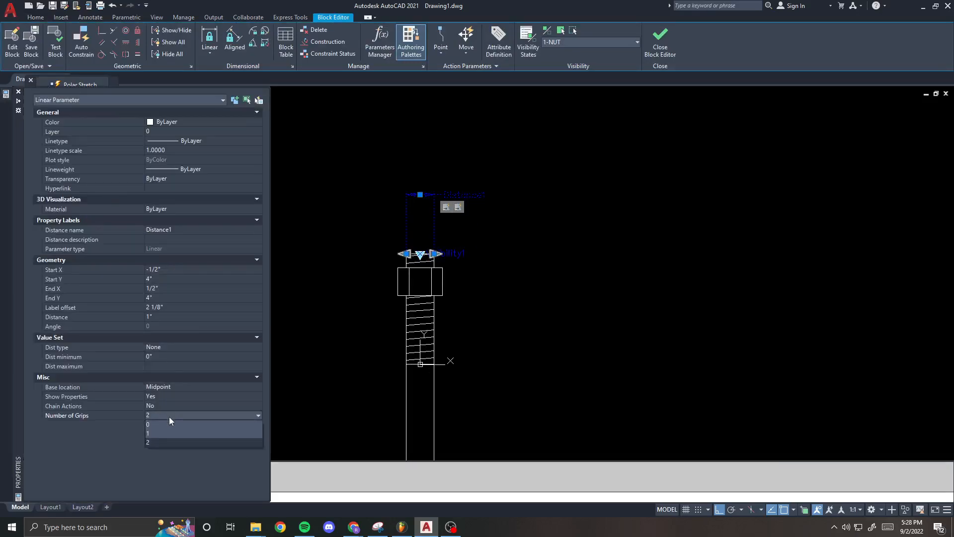
click(166, 422)
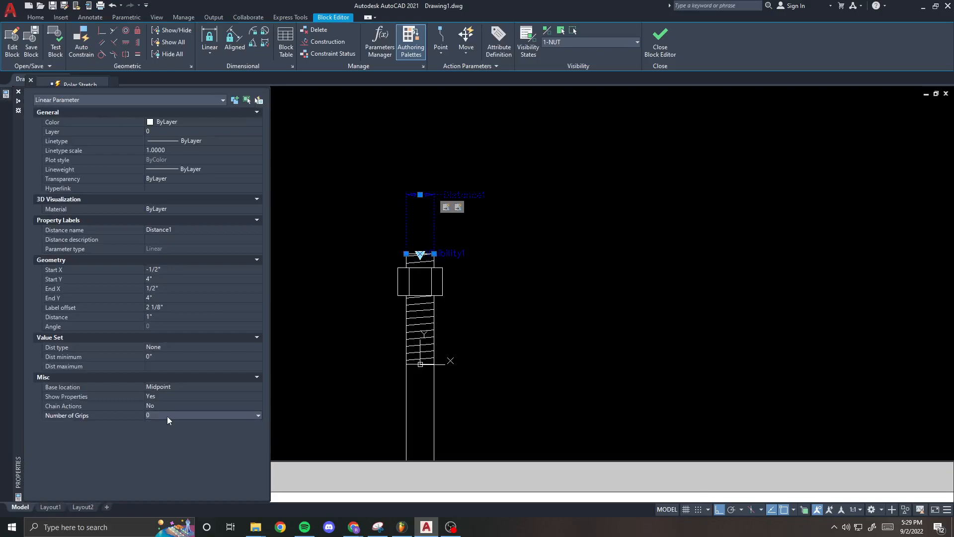
click(169, 416)
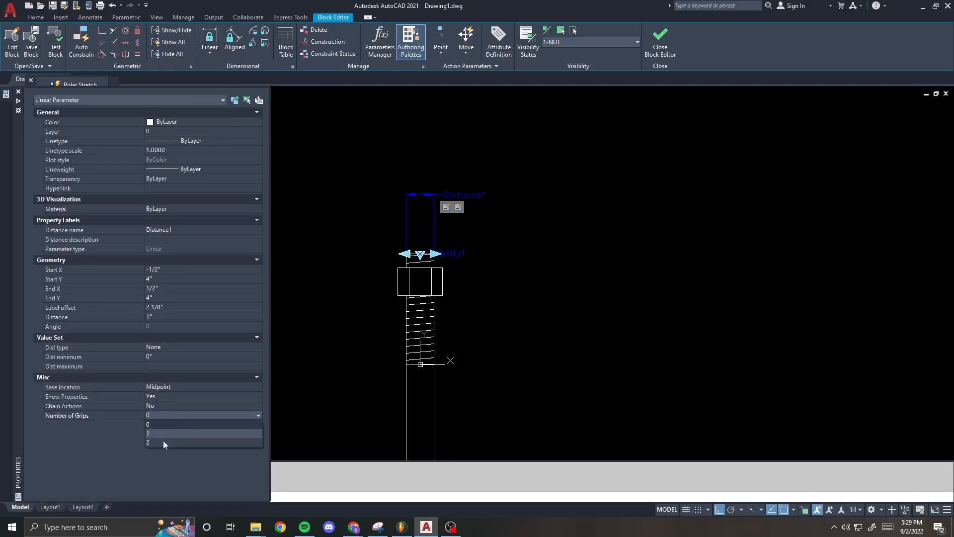
click(163, 441)
- Set the Distance1 parameter's distance type to Increment, enter a distance increment, and clear the selection
click(170, 348)
click(170, 348)
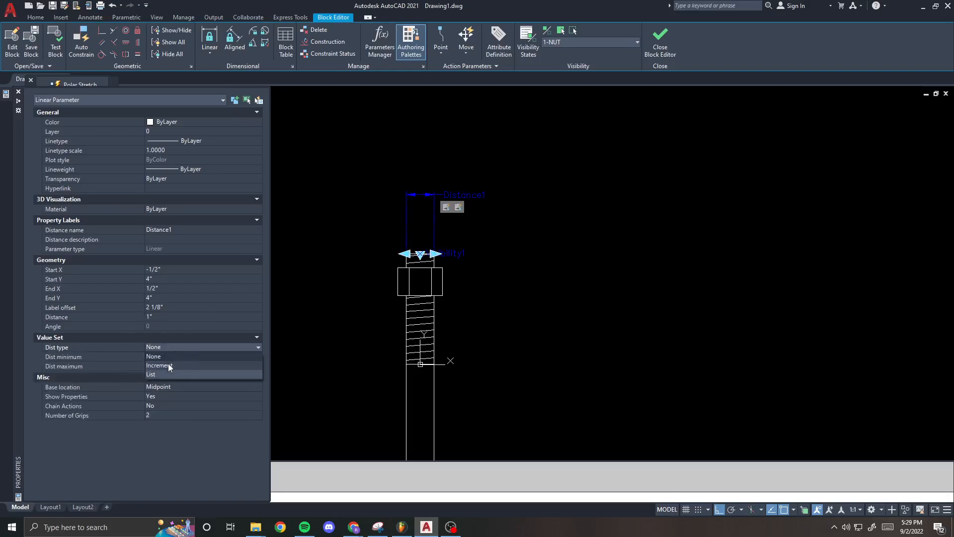
click(168, 364)
click(165, 358)
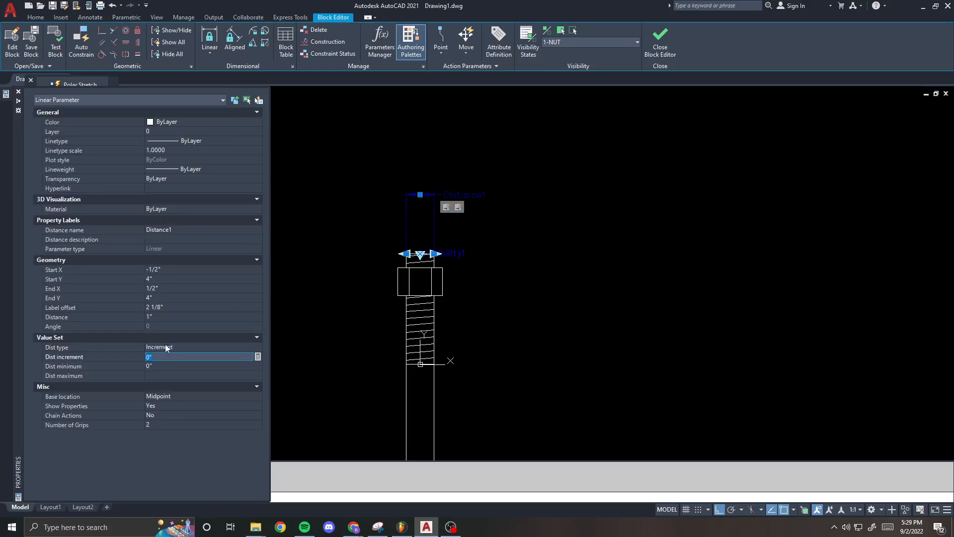
key(Tab)
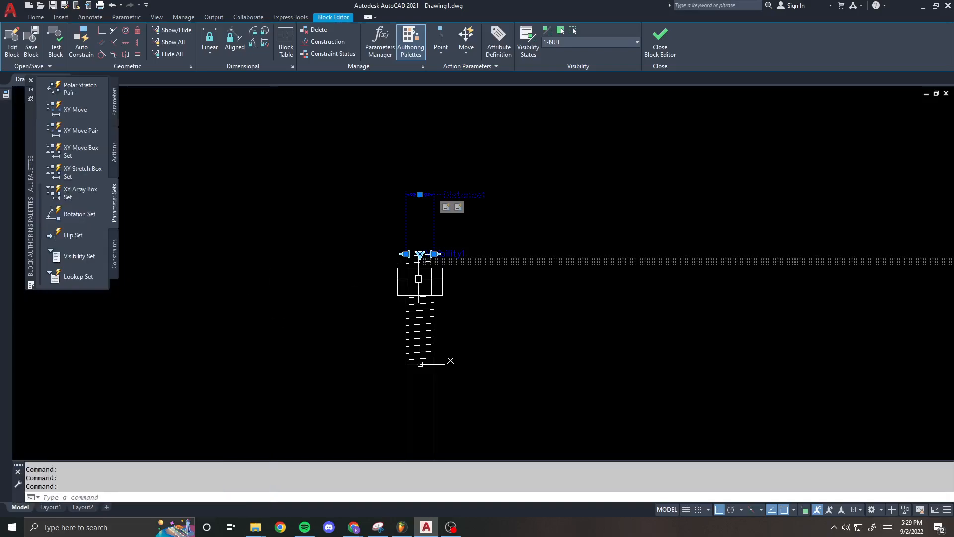
key(Escape)
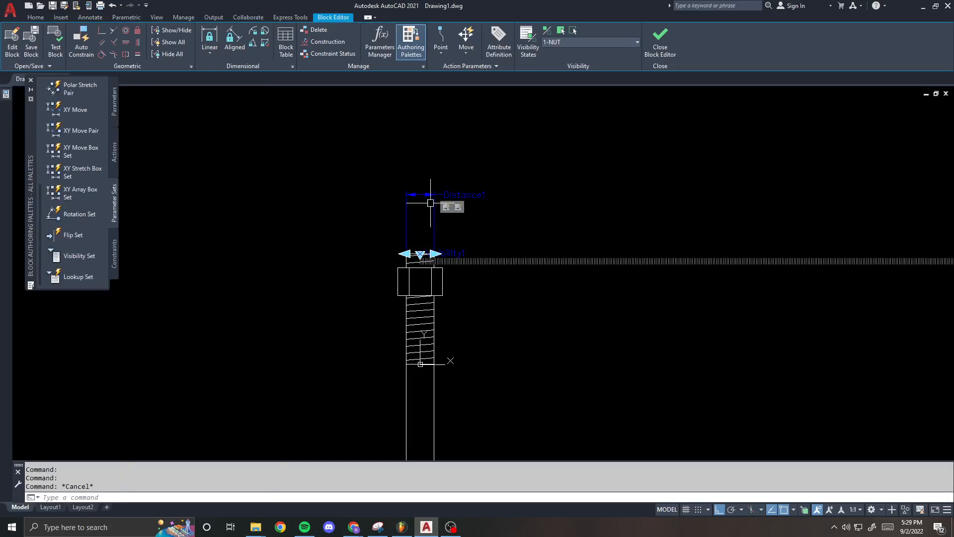
scroll(427, 254, up, 5)
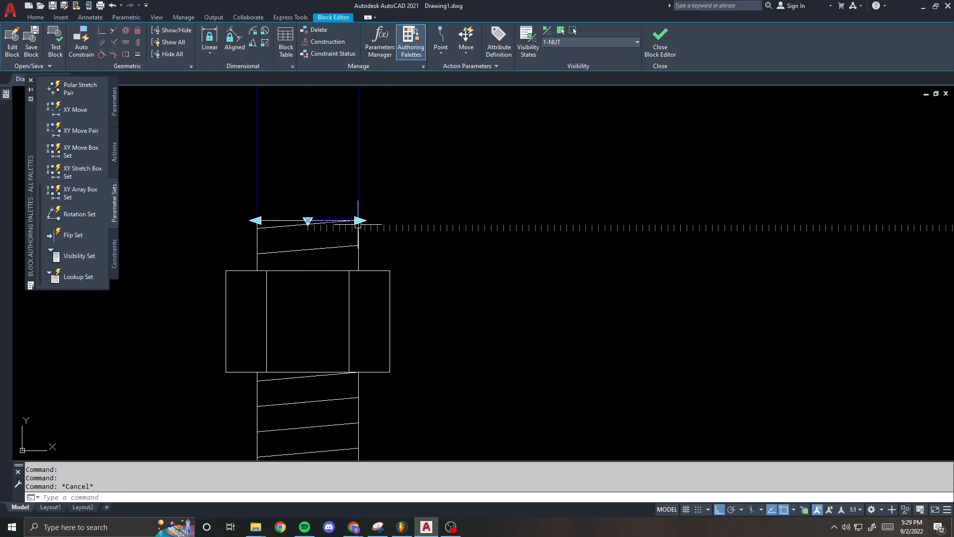
scroll(389, 234, down, 3)
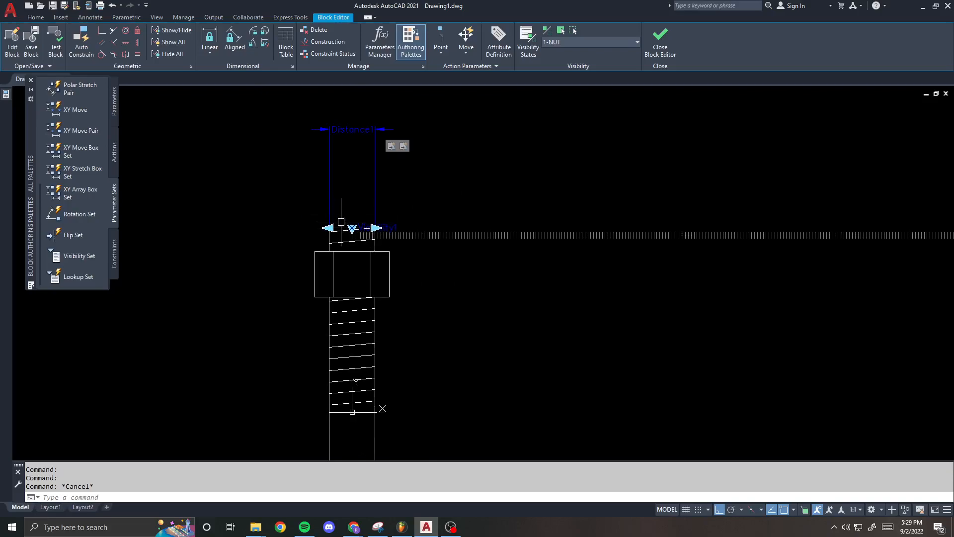
- Close the block editor with the changes saved, widen the anchor from its right grip to 1 3/8", and check Distance1
click(660, 44)
click(434, 254)
scroll(445, 197, up, 1)
click(445, 196)
click(441, 188)
scroll(453, 184, up, 3)
click(470, 197)
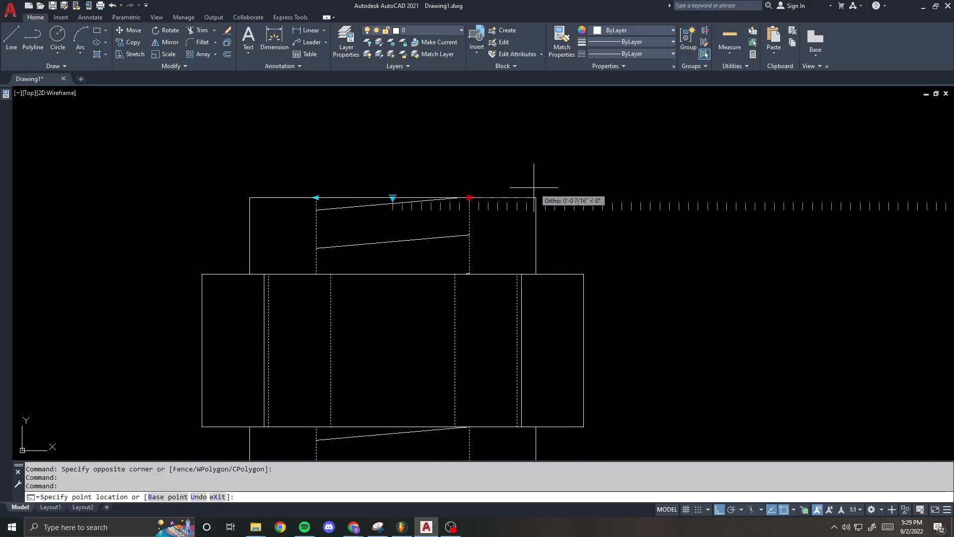
click(498, 185)
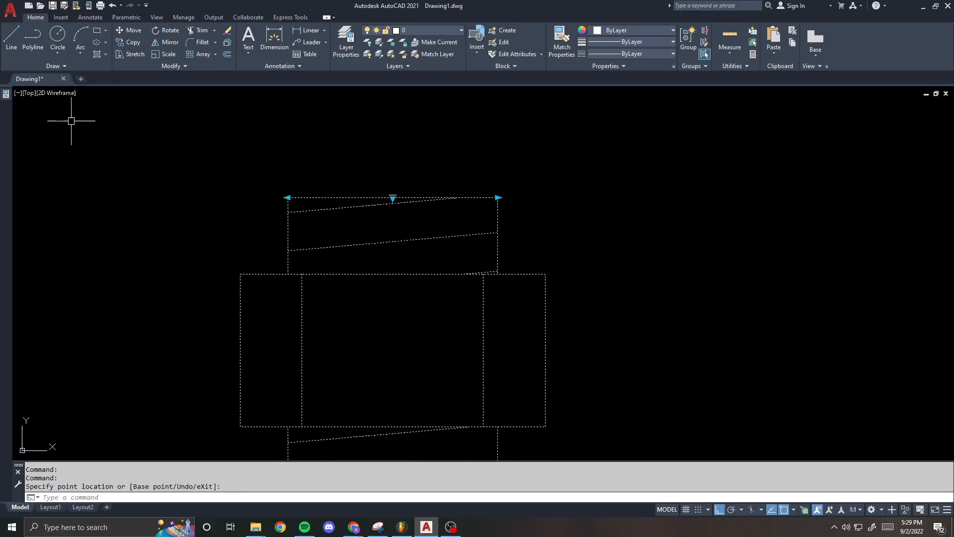
mouse_move(15, 150)
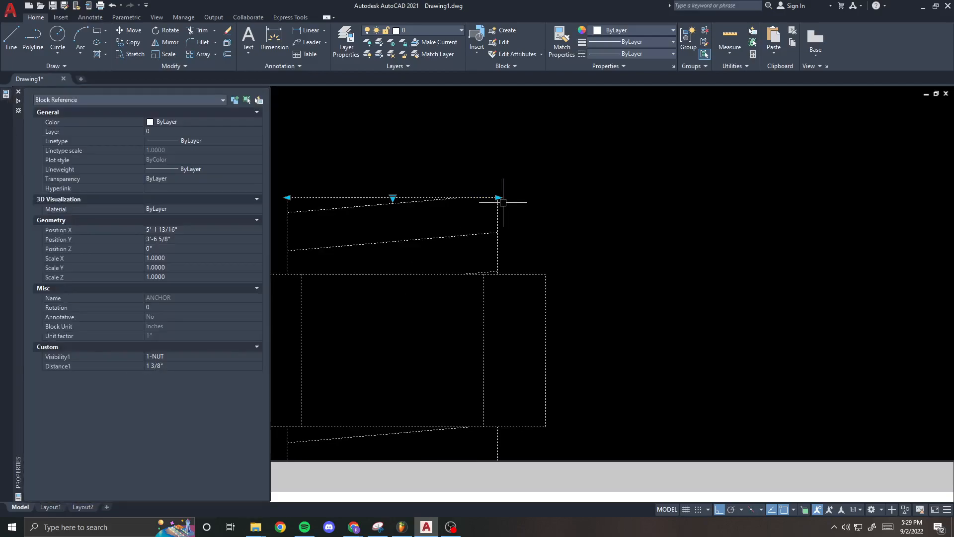
- Widen the anchor from its right grip to 1 3/4", check Distance1, and preview a narrower width without applying it
click(498, 197)
click(528, 197)
mouse_move(9, 101)
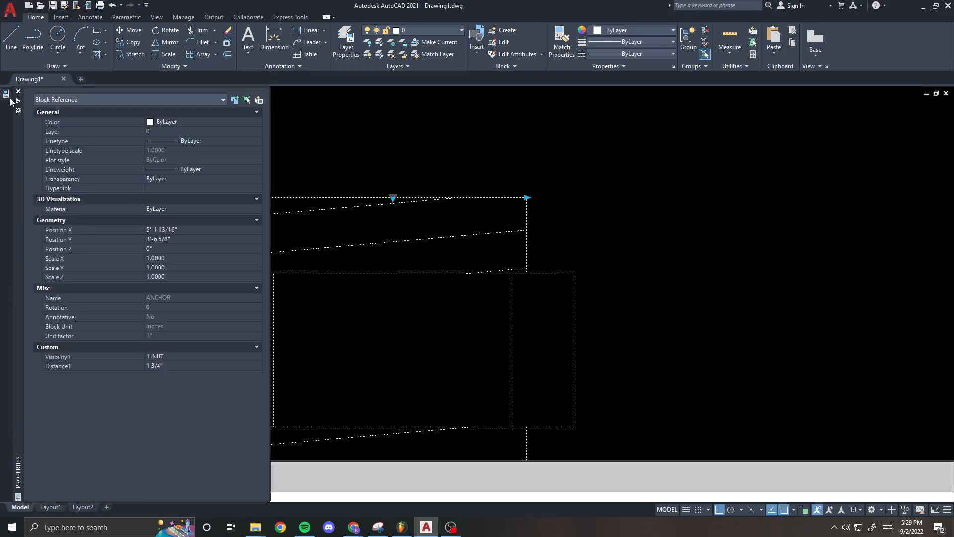
click(527, 198)
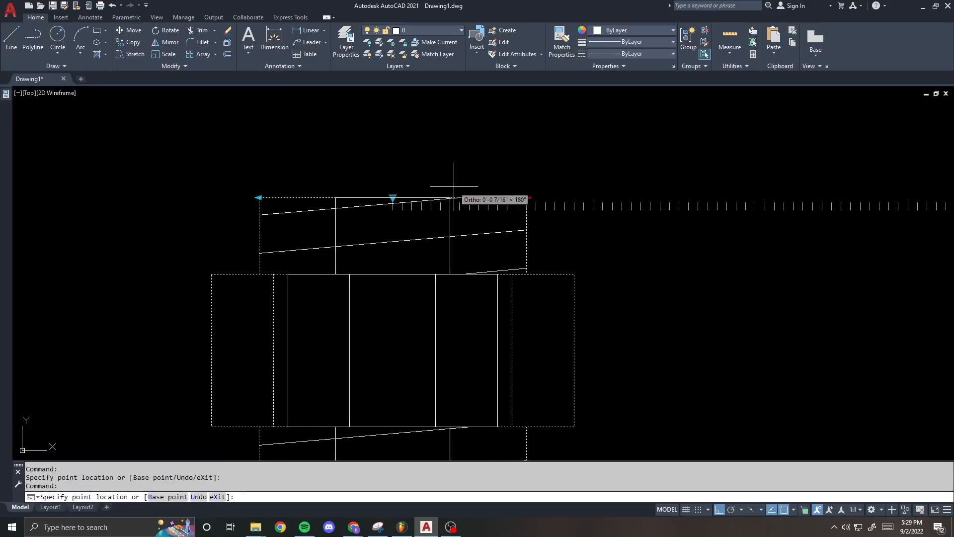
key(Escape)
- Undo the test stretches and the block editor exit, back through the Distance1 increment change
text(u)
key(Return)
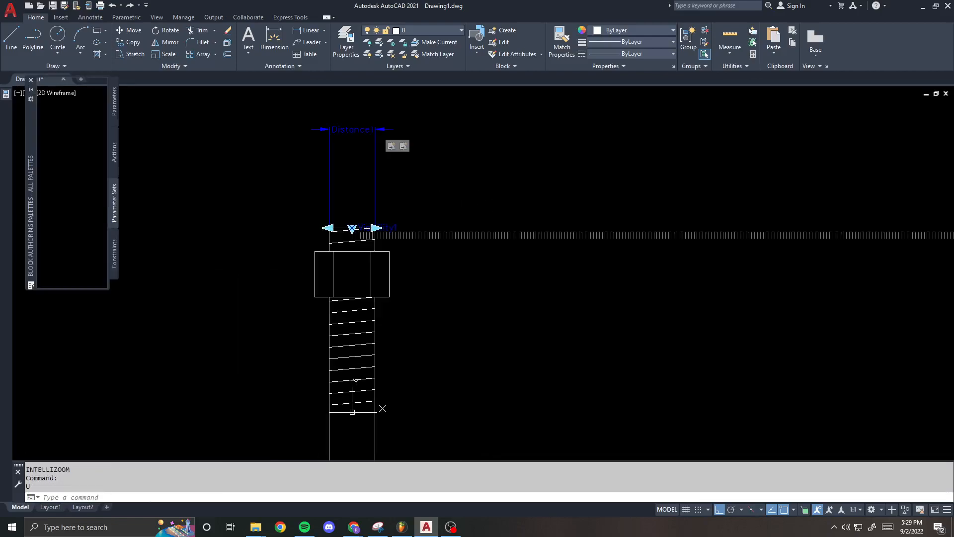
text(u)
key(Return)
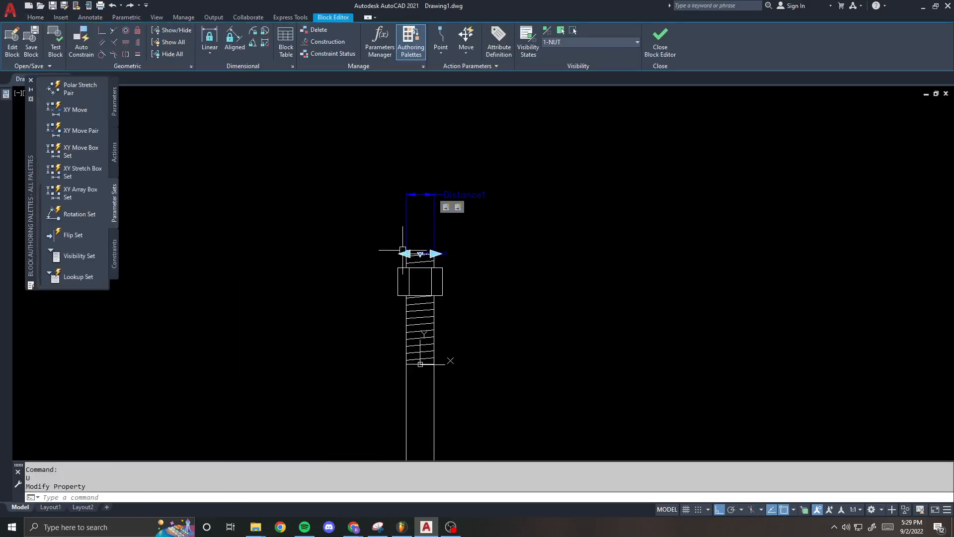
- Set the Distance1 parameter's number of grips to 0 and clear the selection
click(424, 192)
mouse_move(6, 95)
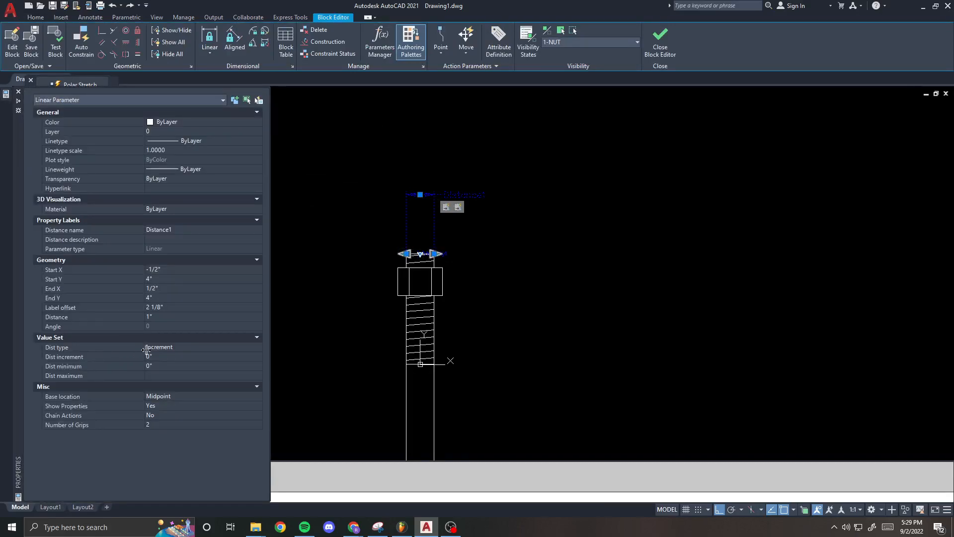
click(165, 421)
click(166, 421)
click(162, 434)
key(Escape)
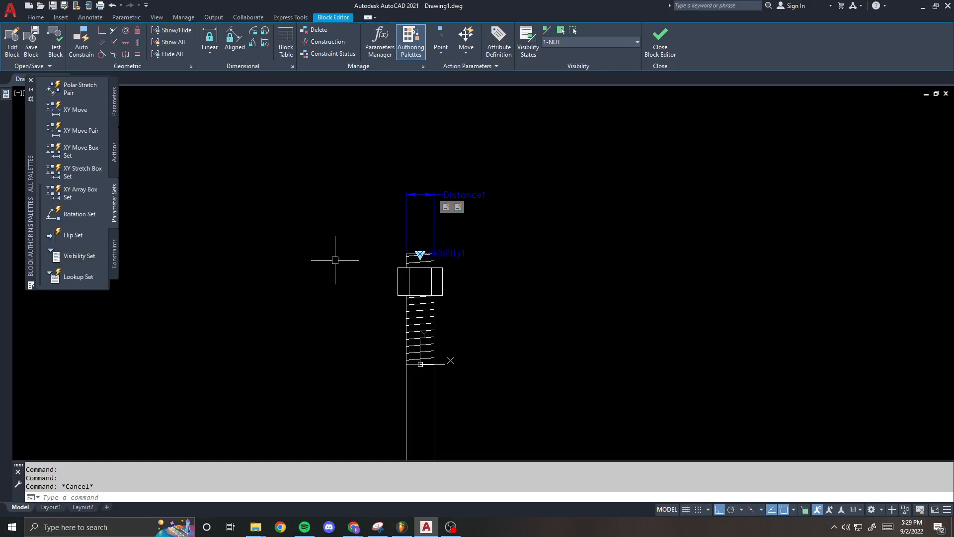
- Add a Linear Stretch parameter set from the block origin up to the anchor's top centre, with its label left of the threads
middle_drag(334, 259, 324, 216)
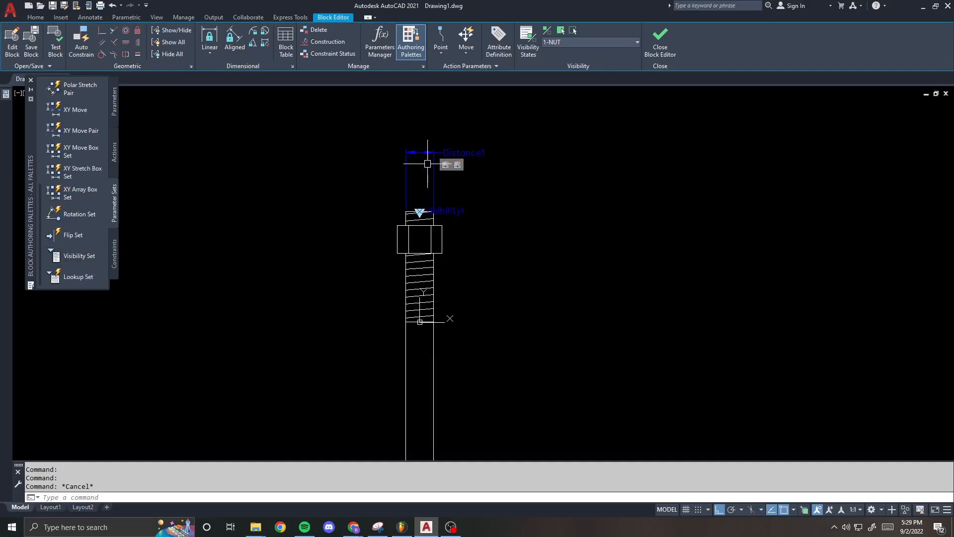
scroll(92, 149, up, 5)
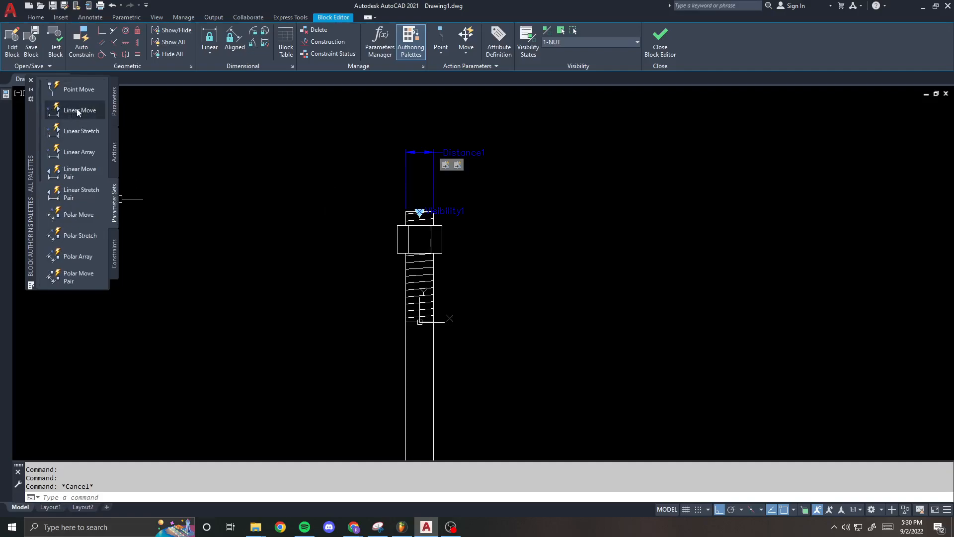
click(75, 125)
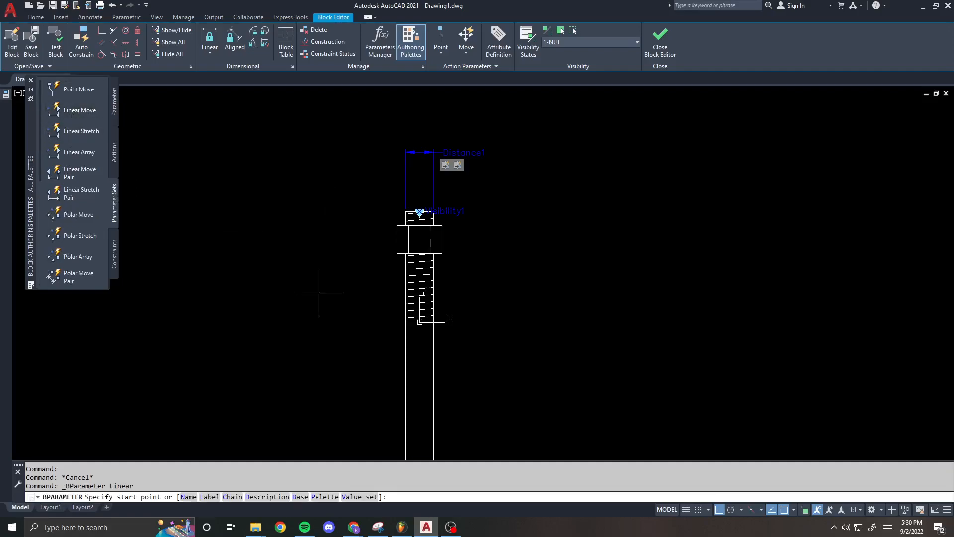
click(420, 321)
click(420, 211)
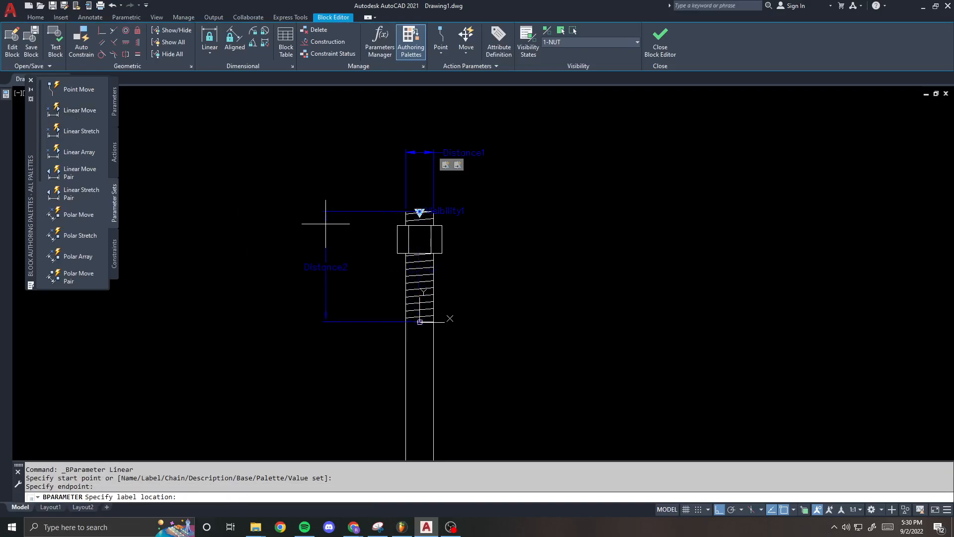
click(333, 262)
- Rename the new vertical distance parameter's label as Projection
text(ED)
key(Return)
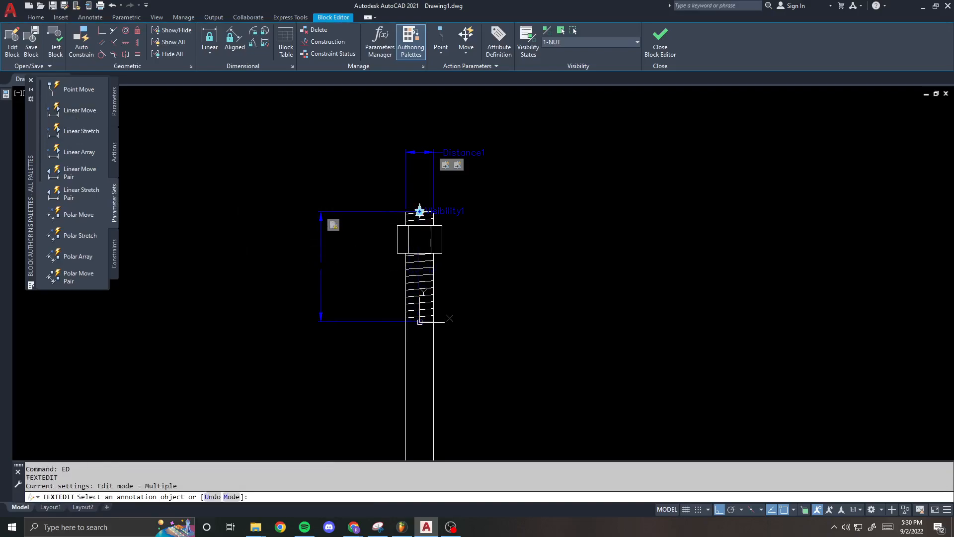
click(331, 266)
text(Project)
key(Return)
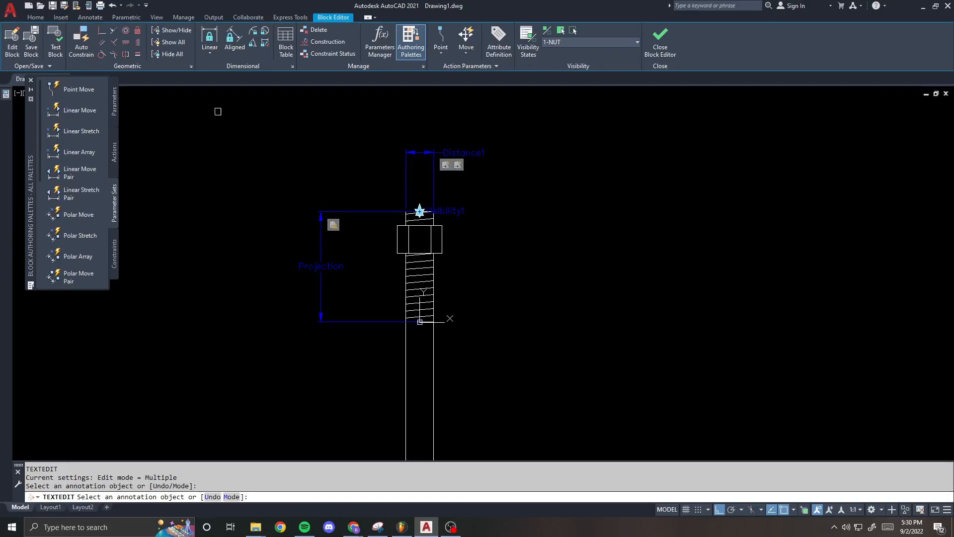
- Rename the Distance1 parameter's label as Diameter and finish text editing
click(484, 152)
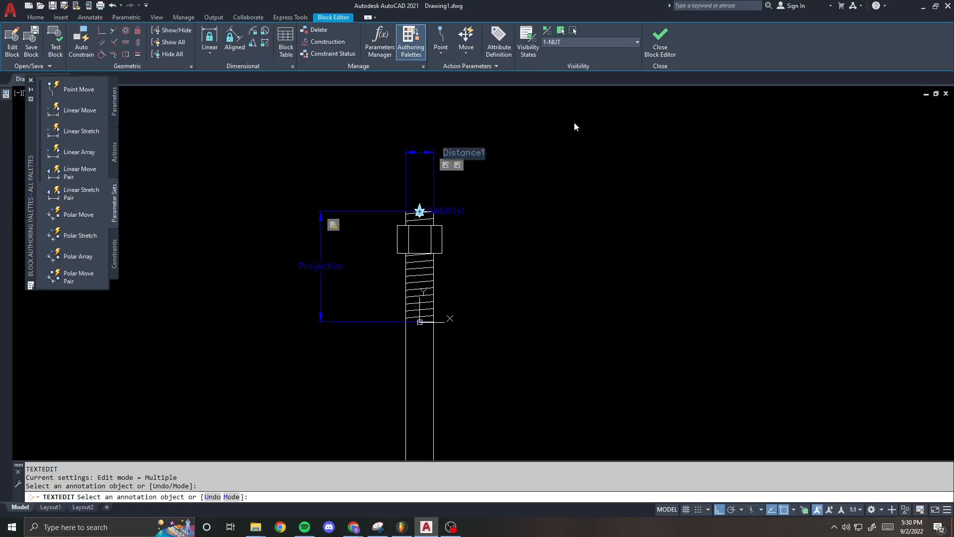
text(Diameter)
key(Return)
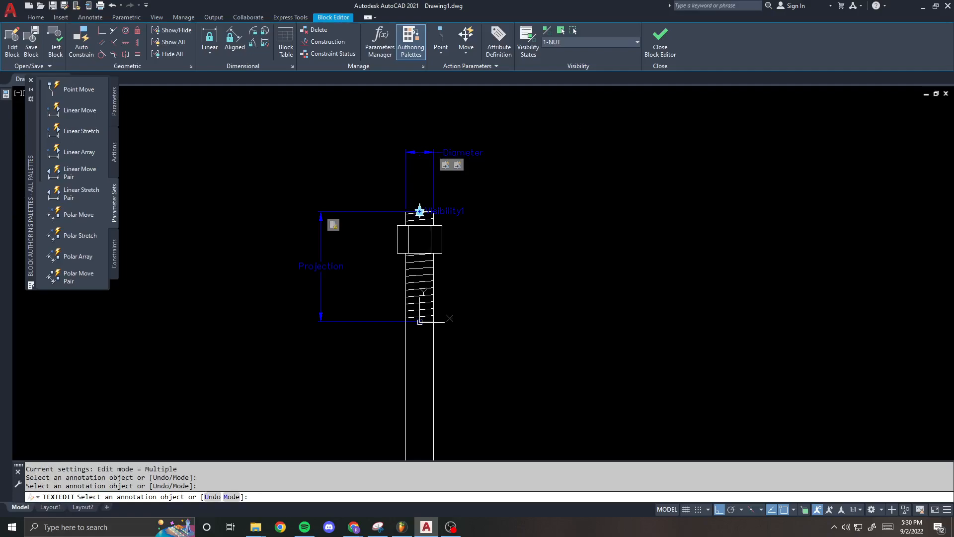
key(Escape)
scroll(309, 247, down, 3)
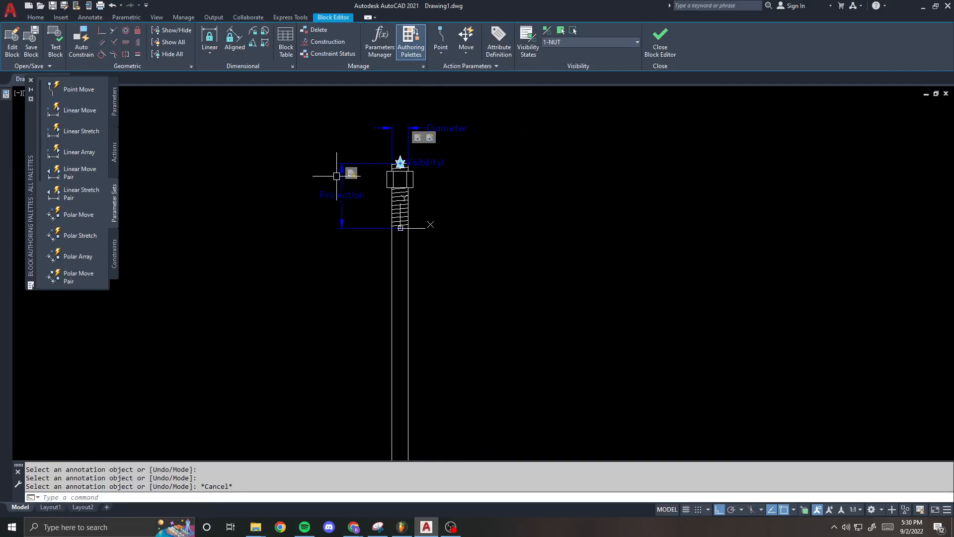
scroll(337, 176, up, 2)
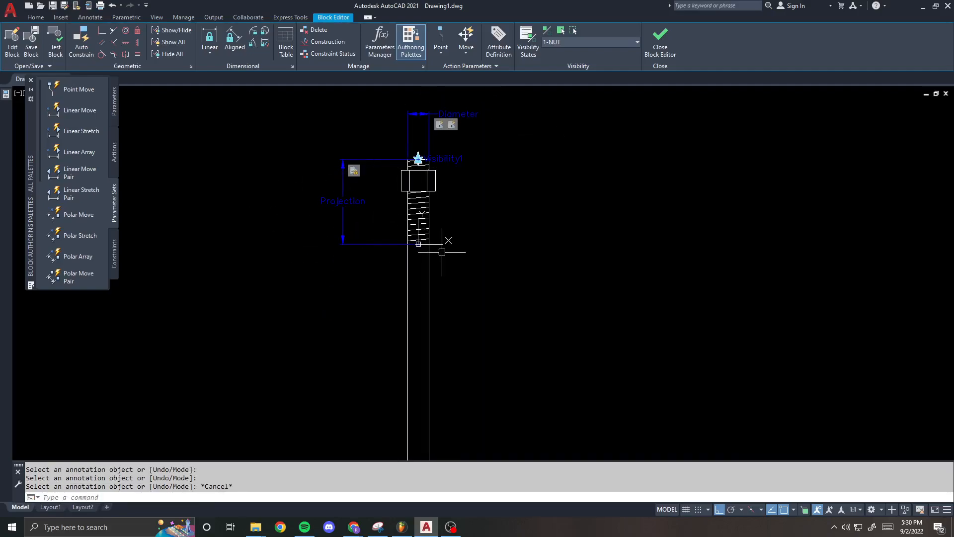
scroll(370, 224, down, 4)
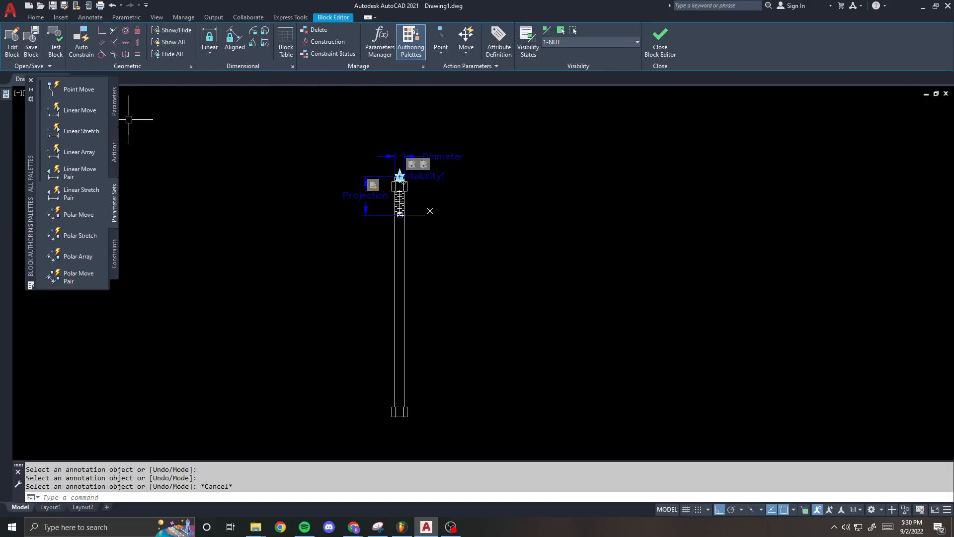
click(78, 131)
scroll(400, 175, up, 4)
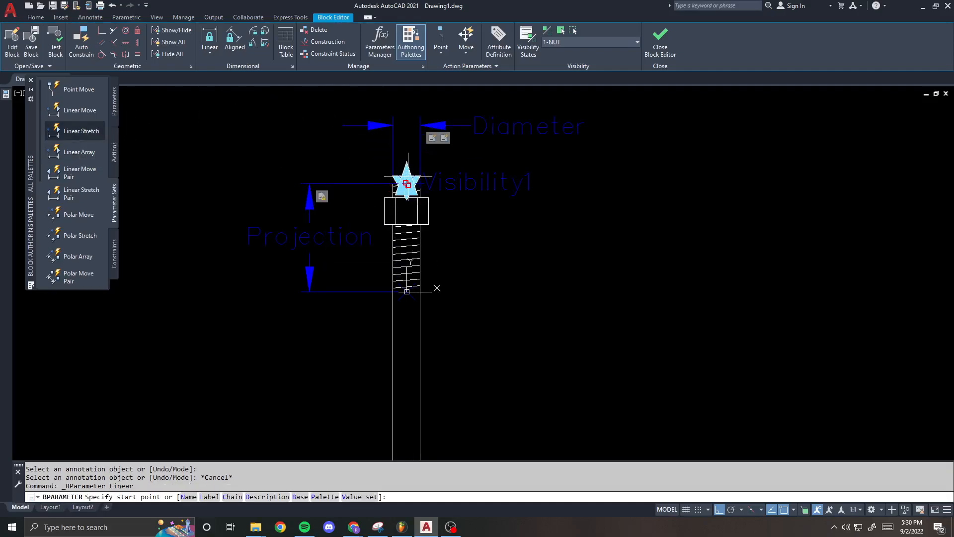
click(407, 291)
scroll(395, 209, down, 4)
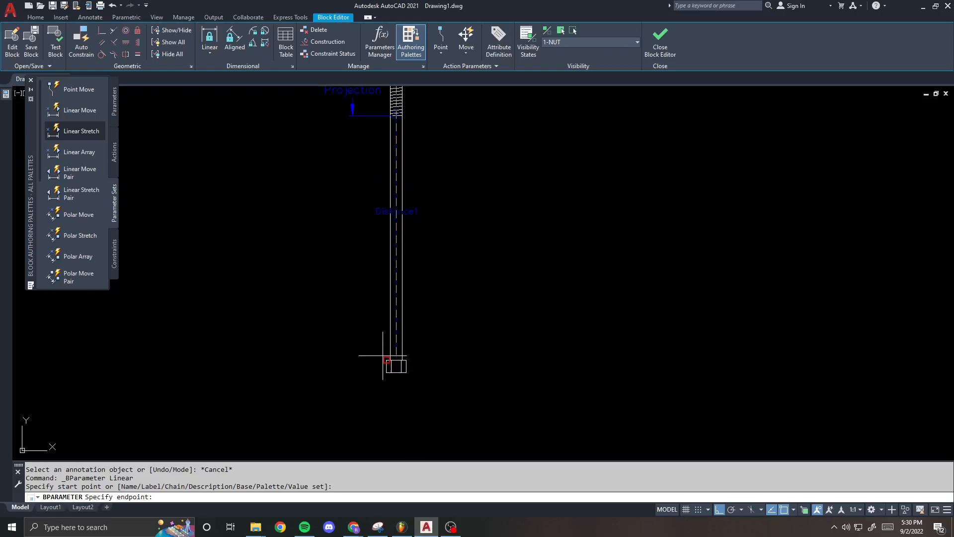
click(385, 358)
key(Escape)
scroll(323, 243, down, 3)
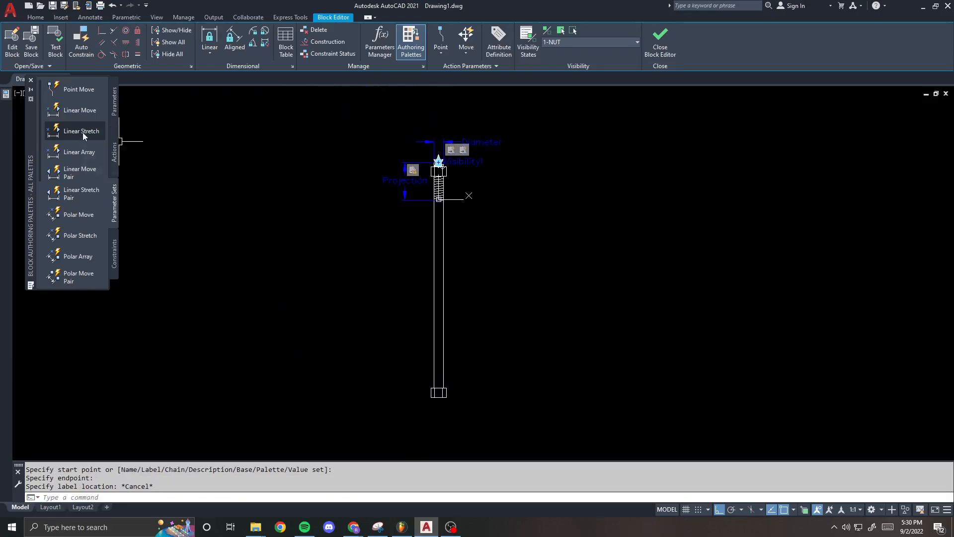
key(Return)
scroll(454, 158, up, 4)
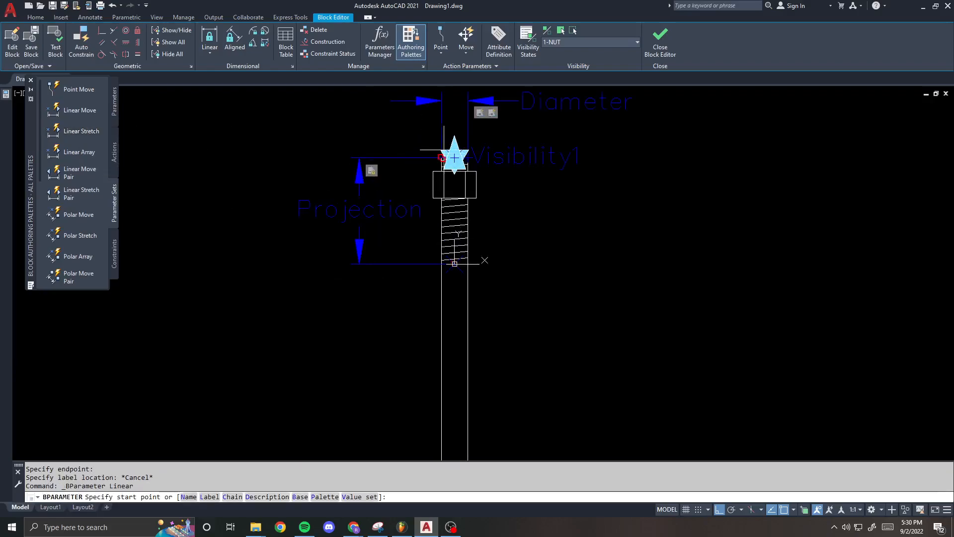
click(454, 158)
scroll(427, 124, down, 5)
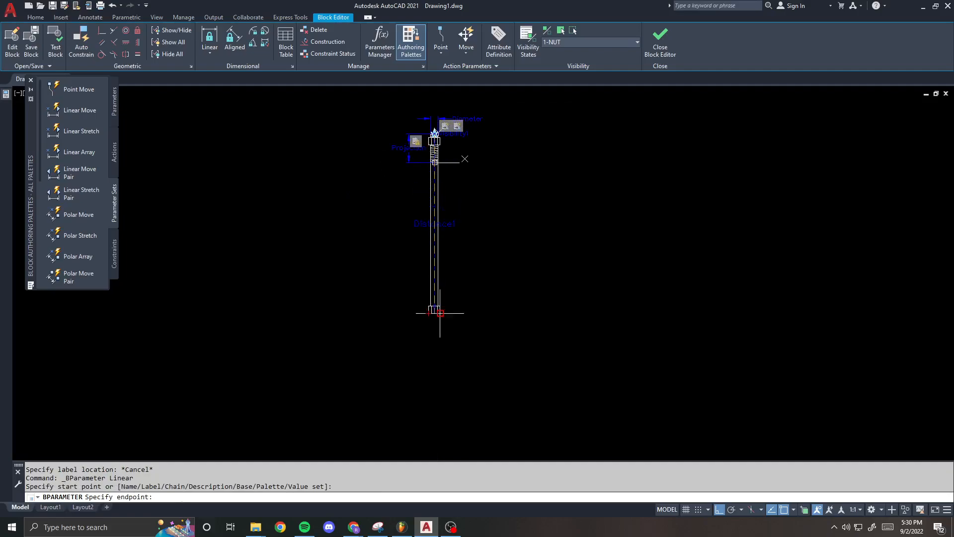
scroll(436, 307, up, 3)
key(F8)
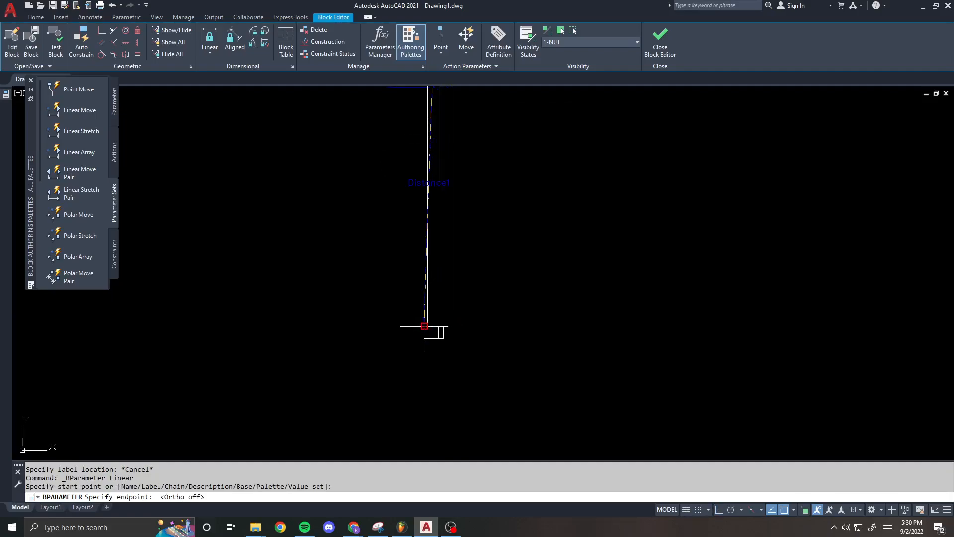
middle_drag(423, 326, 421, 368)
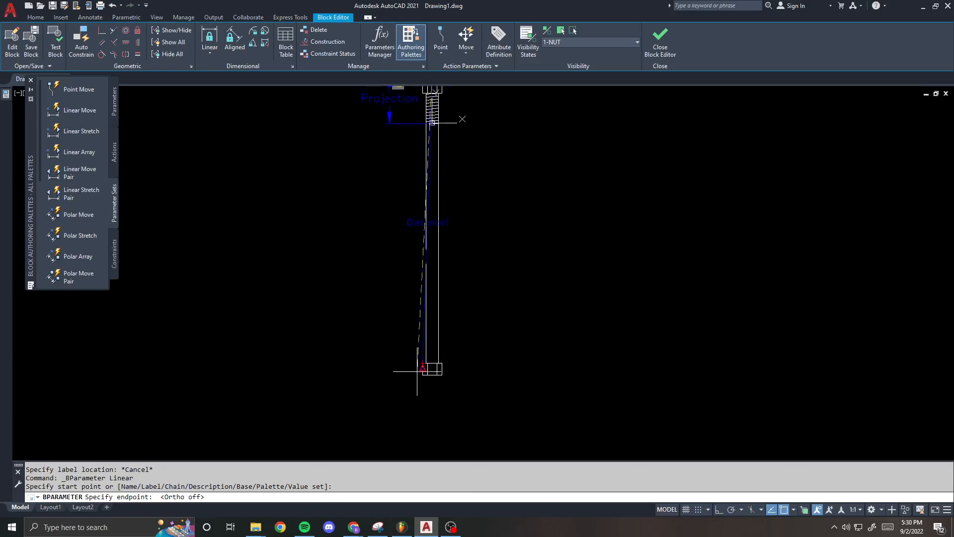
click(422, 358)
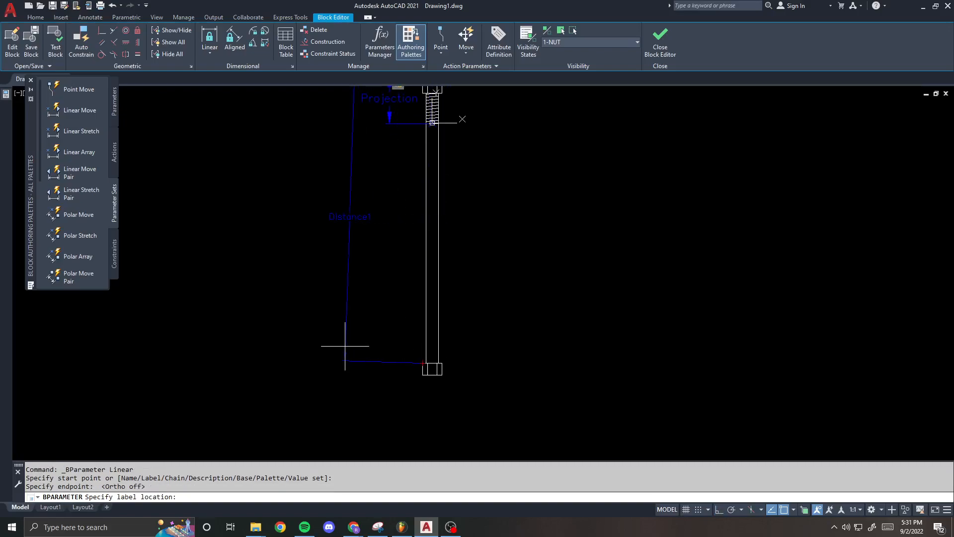
key(Escape)
scroll(293, 337, down, 1)
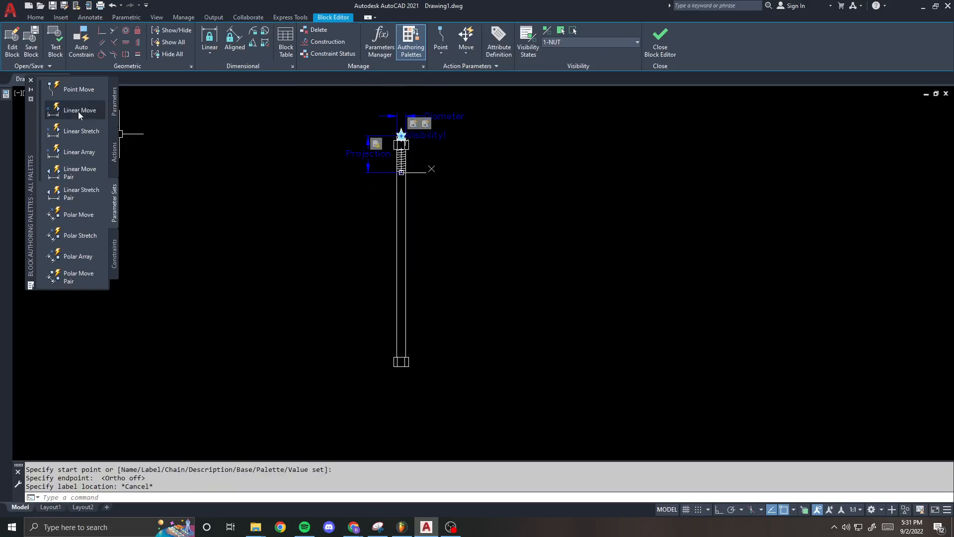
click(74, 133)
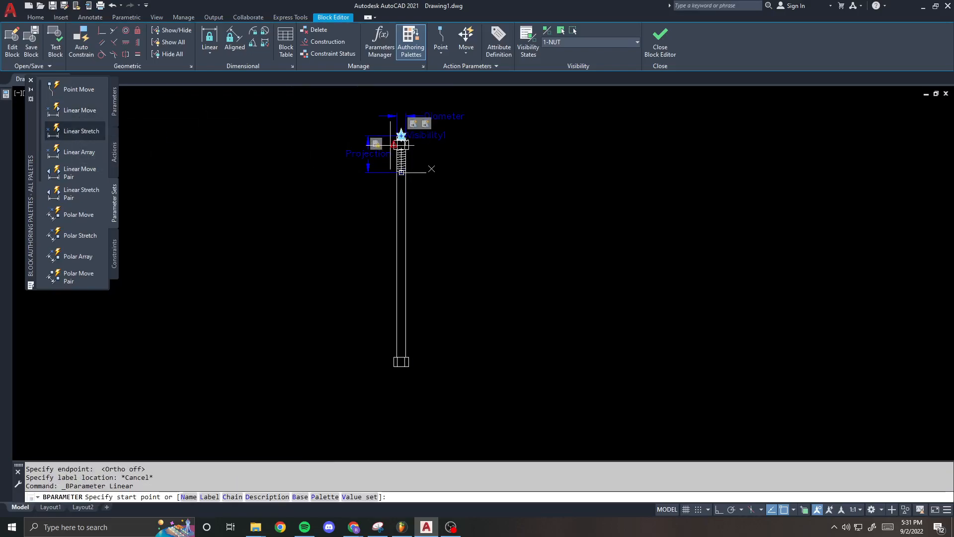
scroll(396, 137, up, 4)
click(411, 131)
scroll(410, 130, down, 4)
scroll(415, 347, up, 5)
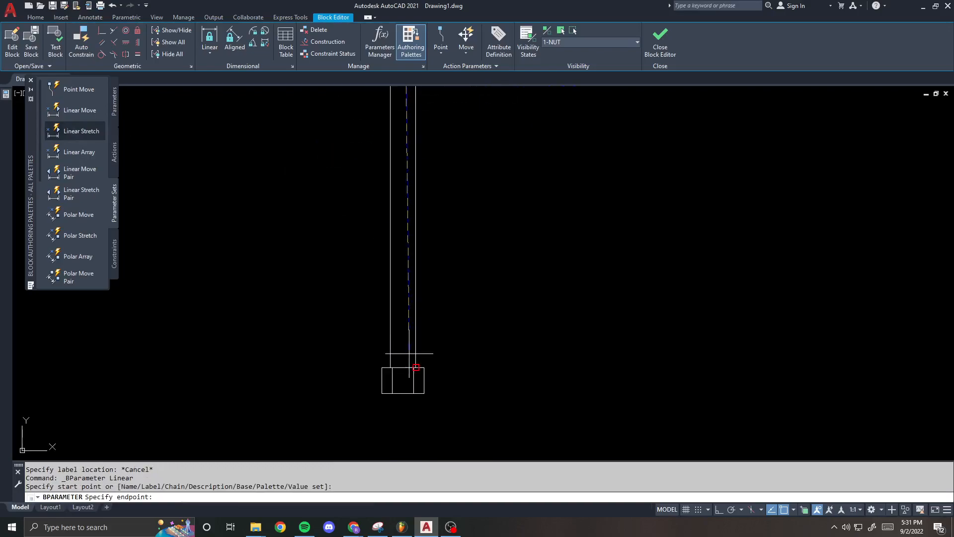
scroll(406, 332, down, 2)
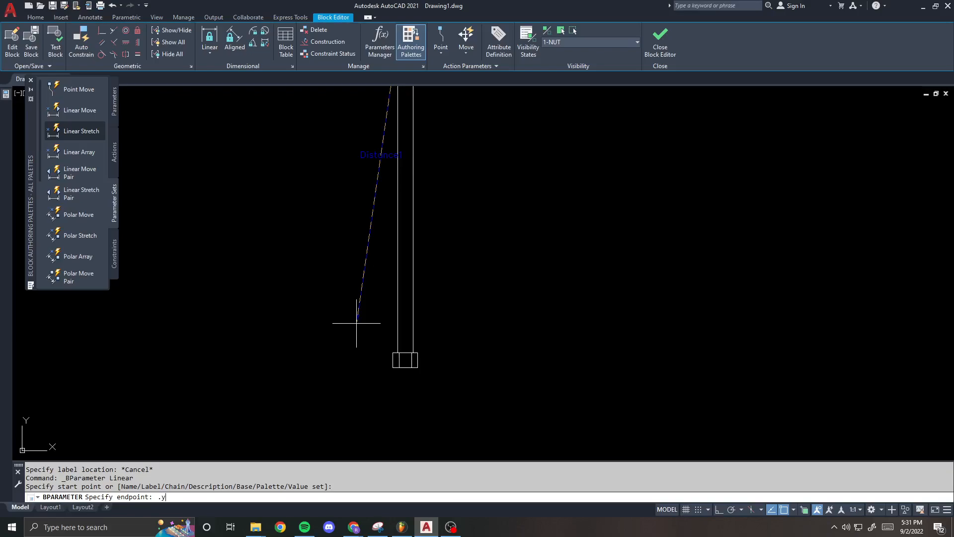
key(Return)
scroll(360, 329, up, 3)
click(429, 377)
text(@)
key(Return)
scroll(373, 303, down, 2)
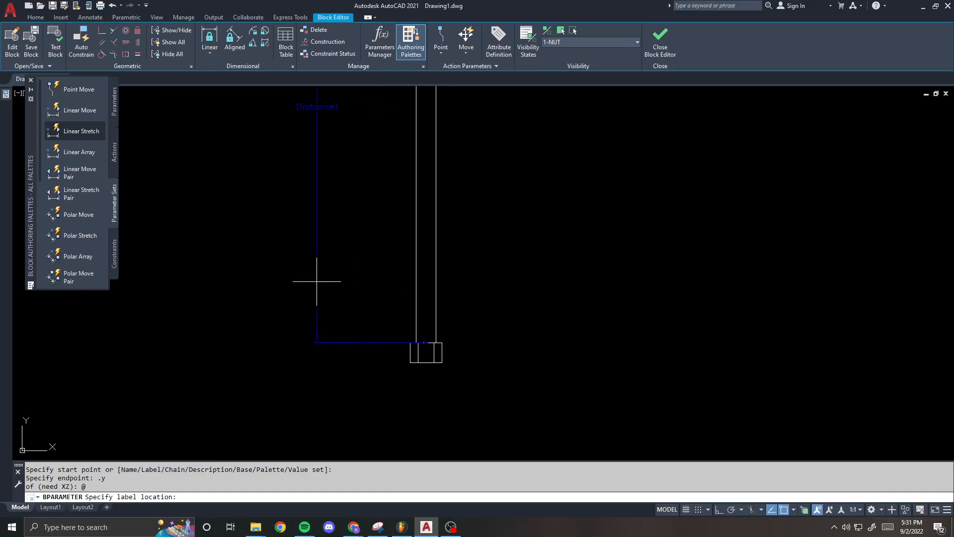
scroll(343, 295, down, 2)
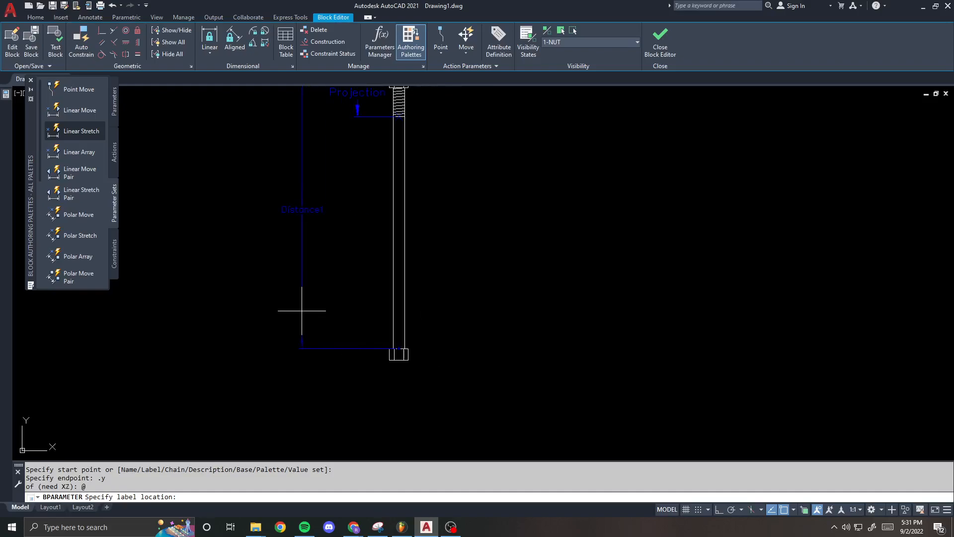
key(Escape)
- Add a Linear Stretch parameter set from the anchor's top centre down to the lower nut's top centre, with its label left of the Projection parameter
scroll(388, 354, up, 5)
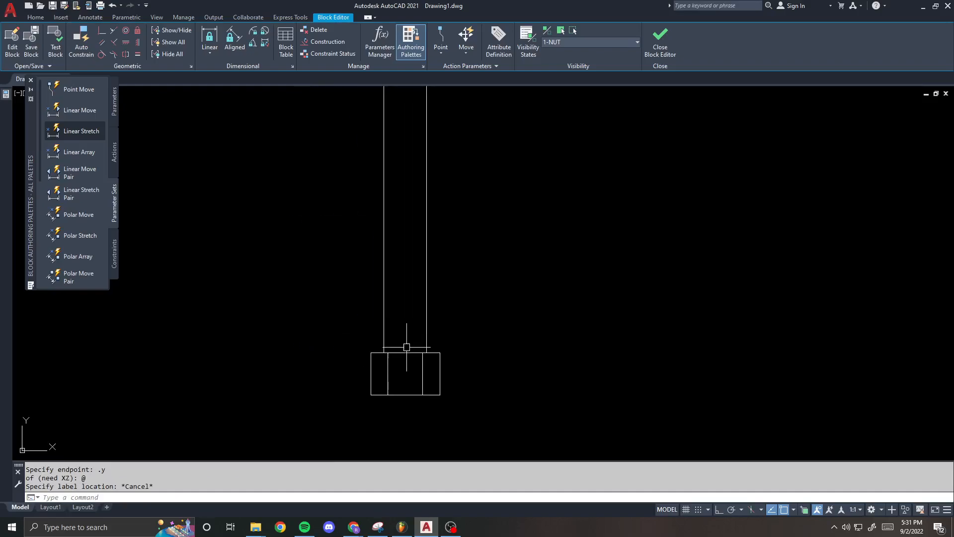
scroll(383, 338, down, 4)
scroll(337, 249, down, 4)
scroll(298, 243, up, 3)
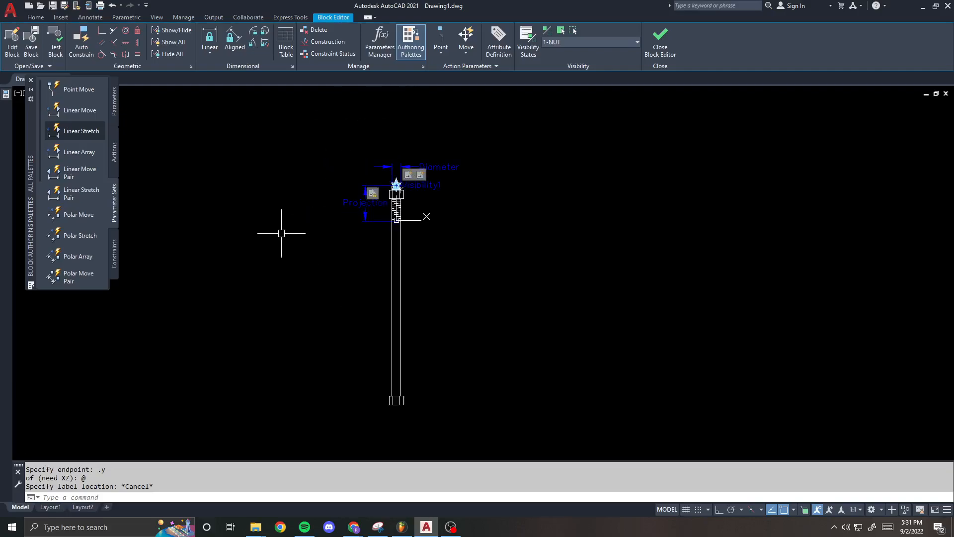
click(81, 128)
scroll(376, 185, up, 4)
click(440, 184)
scroll(411, 155, down, 7)
scroll(409, 307, up, 6)
click(431, 356)
scroll(441, 352, down, 5)
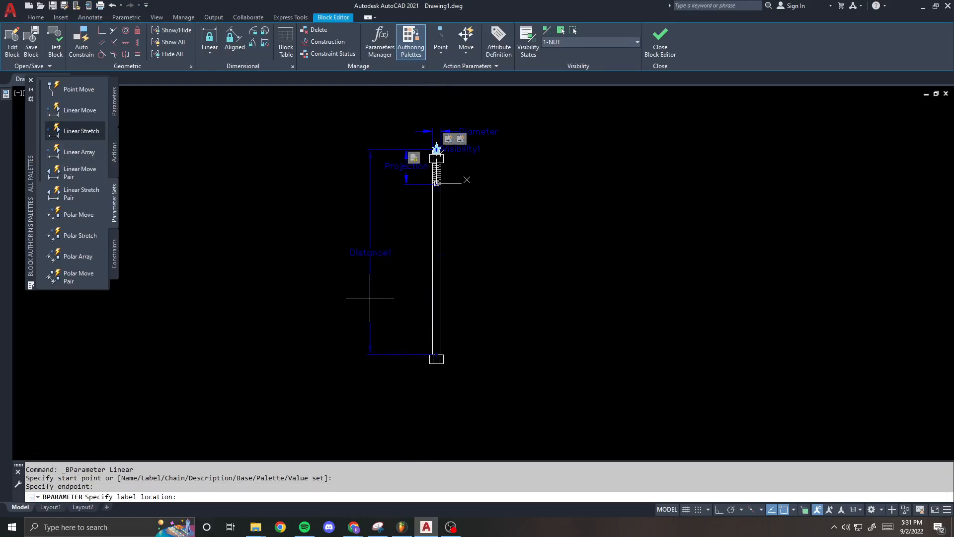
click(352, 302)
- Rename the new full-height distance parameter's label as Length and finish text editing
text(ed)
key(Return)
click(360, 253)
text(Lengft)
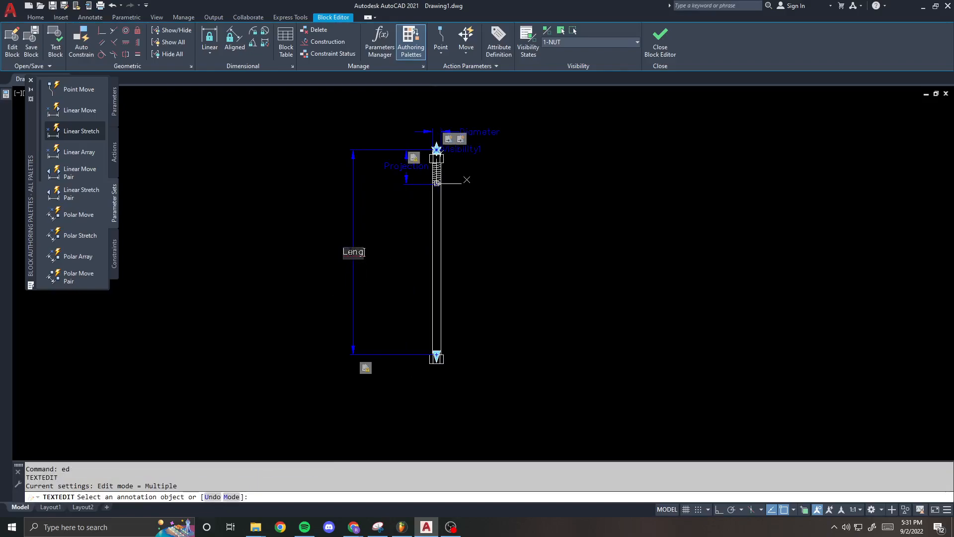
key(Return)
key(Escape)
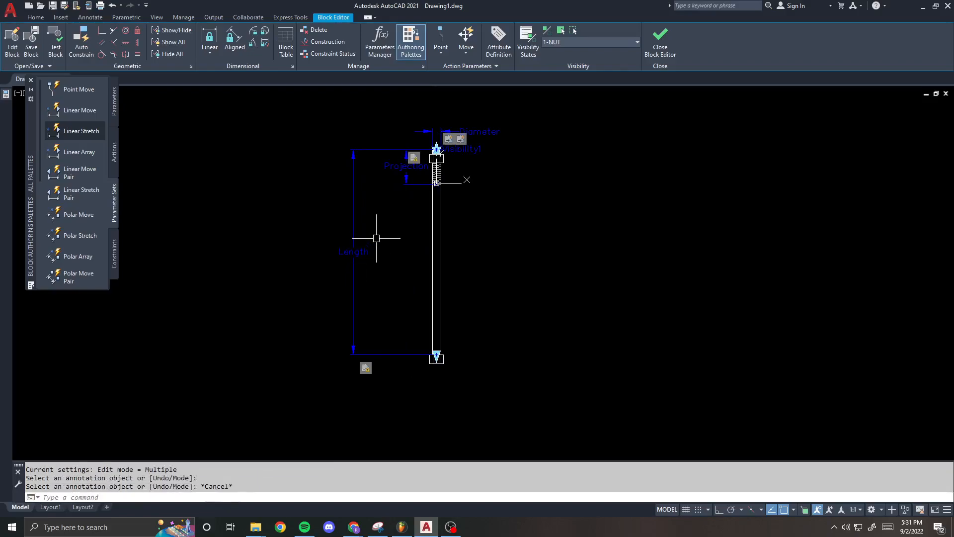
- Define a new selection set for the Length stretch action, with the frame around the lower nut and the nut and shank lines as stretched objects
right_click(366, 368)
mouse_move(410, 389)
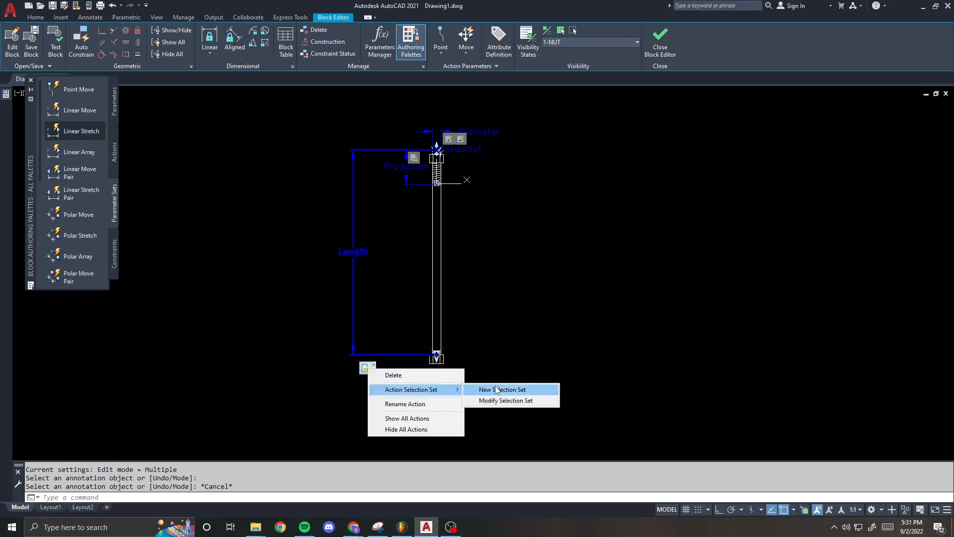
click(497, 390)
click(475, 376)
click(403, 340)
click(446, 366)
click(421, 347)
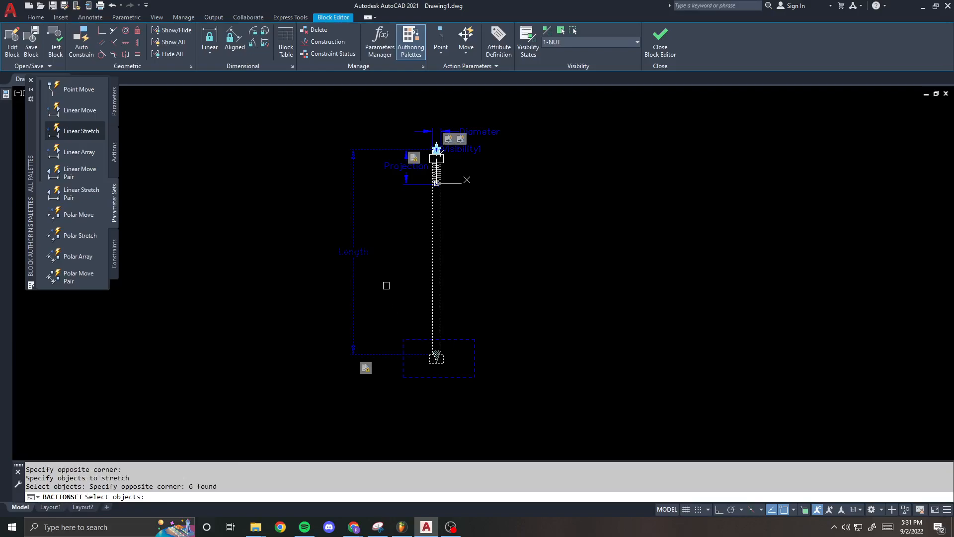
key(Return)
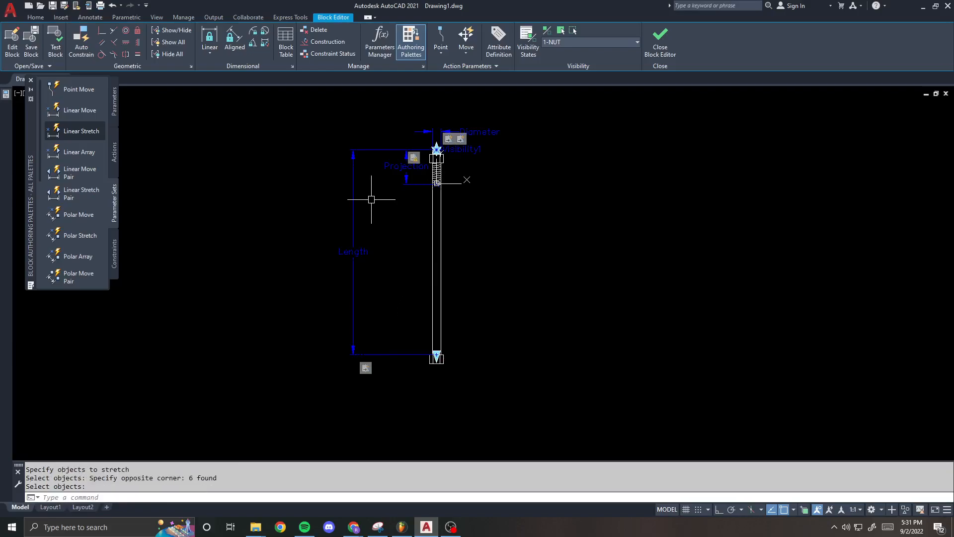
scroll(383, 159, up, 2)
scroll(390, 151, up, 2)
click(380, 127)
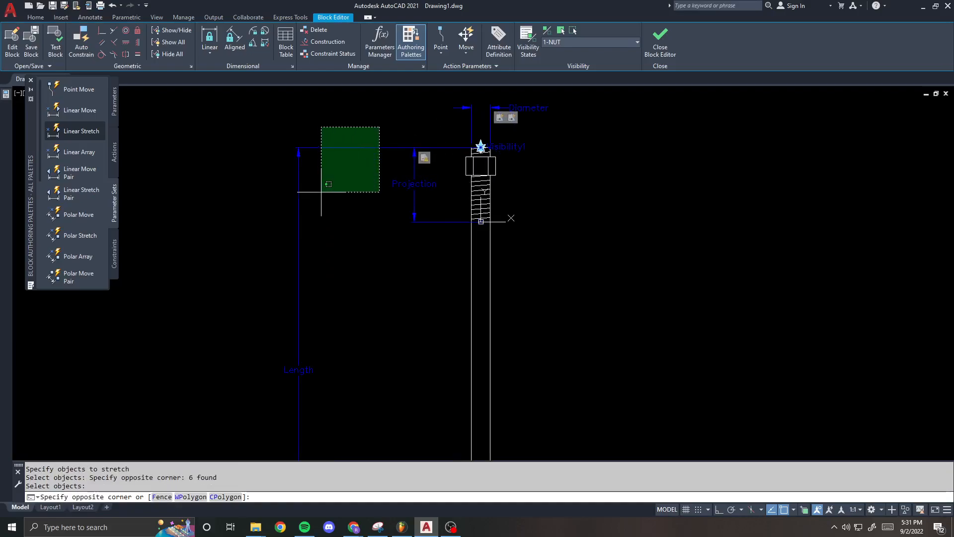
click(321, 189)
scroll(240, 144, down, 1)
key(Escape)
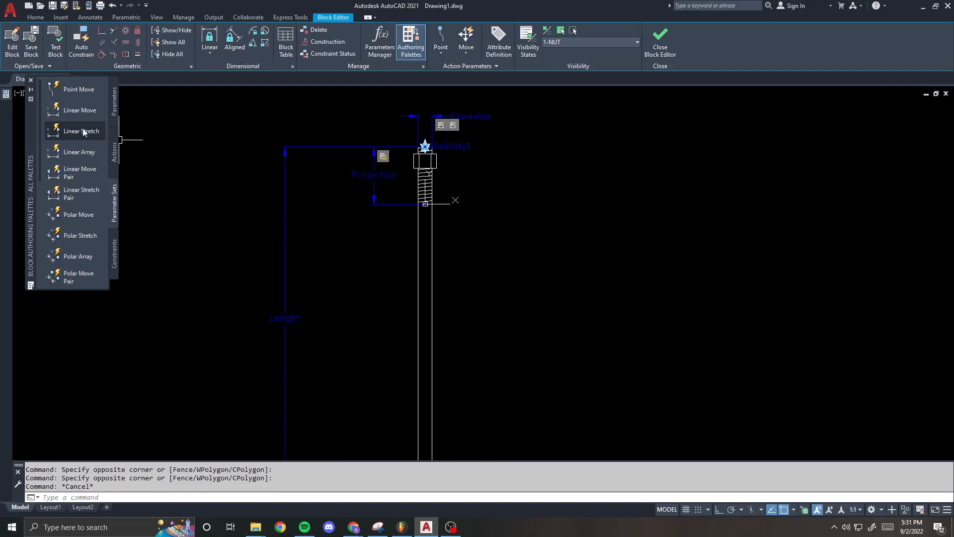
scroll(266, 117, down, 2)
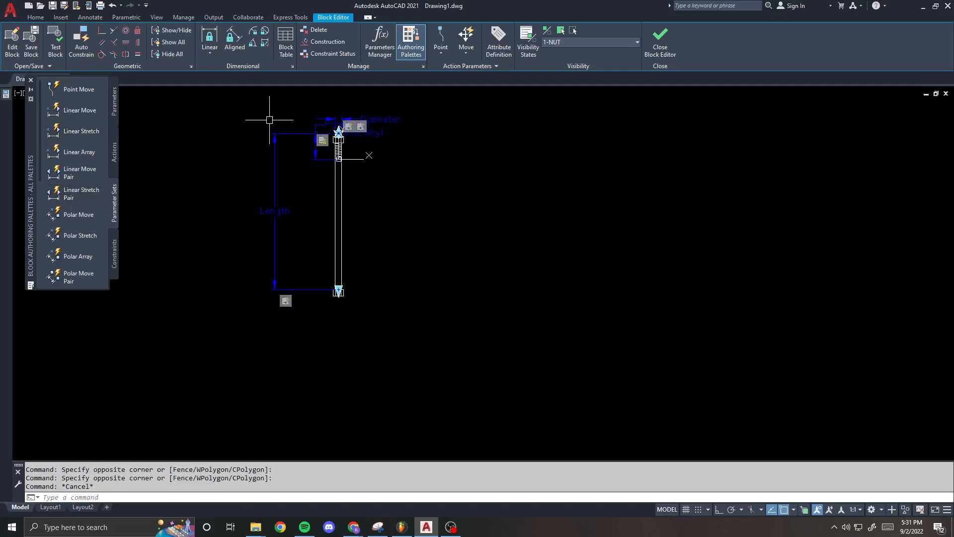
scroll(278, 168, up, 3)
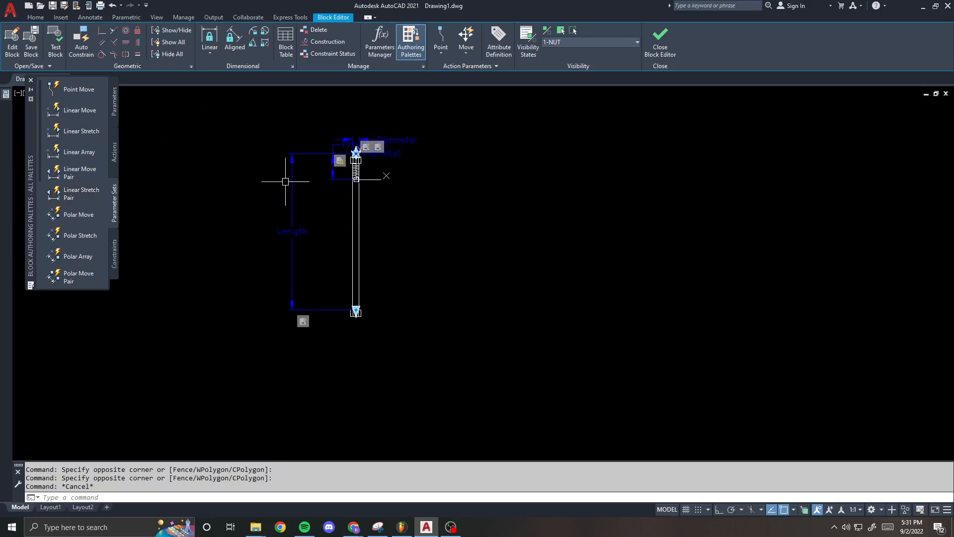
scroll(288, 164, down, 2)
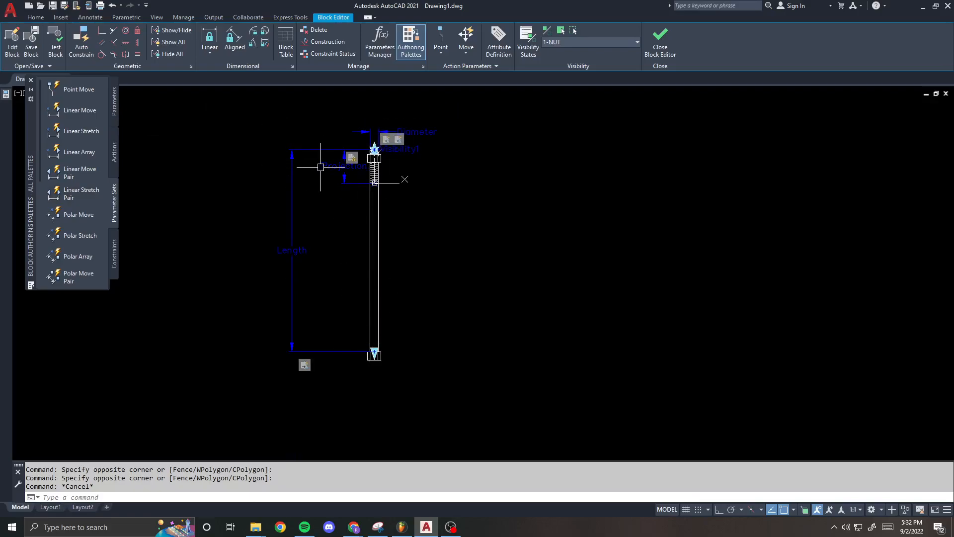
- Define a new selection set for the Projection stretch action, framing the upper nut and anchor top and selecting the nut, shank and thread lines there
scroll(320, 152, up, 2)
middle_drag(319, 152, 373, 154)
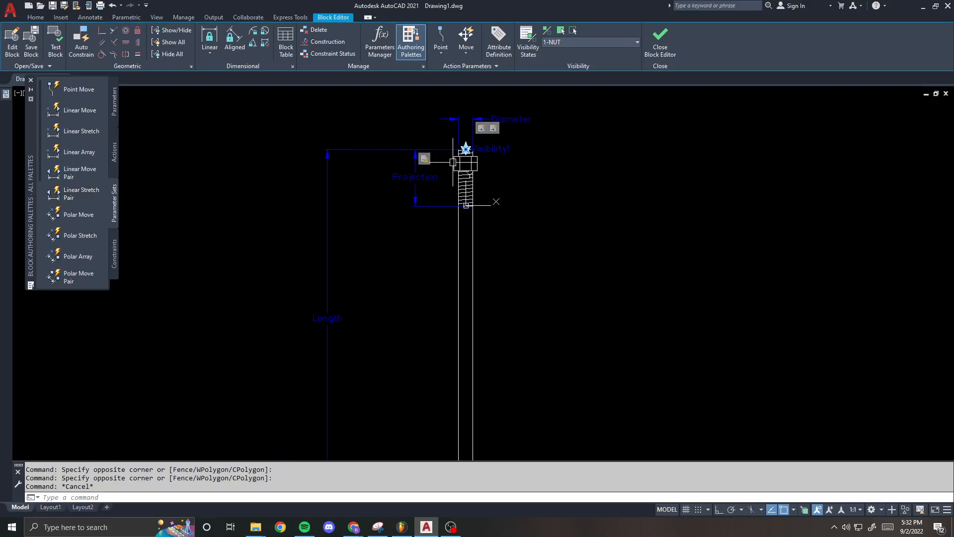
scroll(452, 161, up, 1)
scroll(446, 160, up, 5)
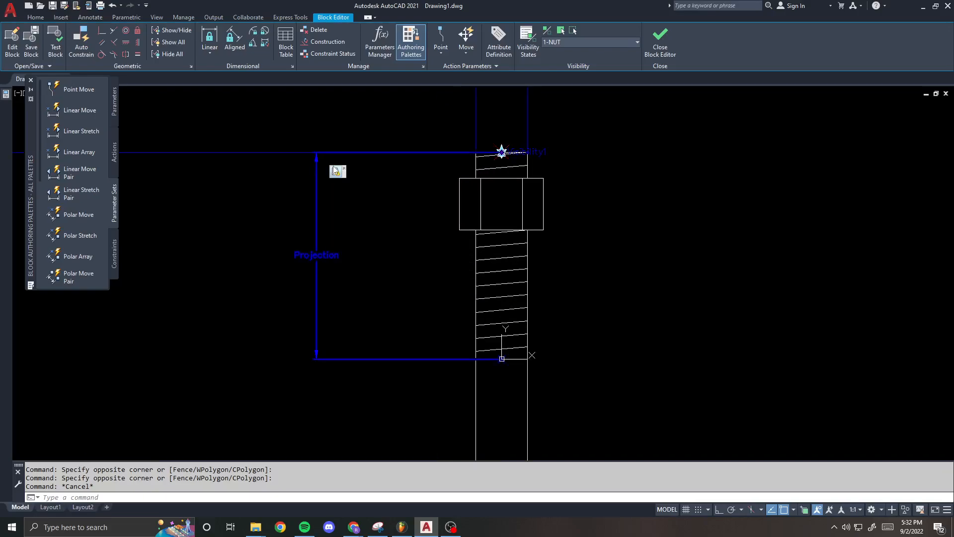
right_click(338, 173)
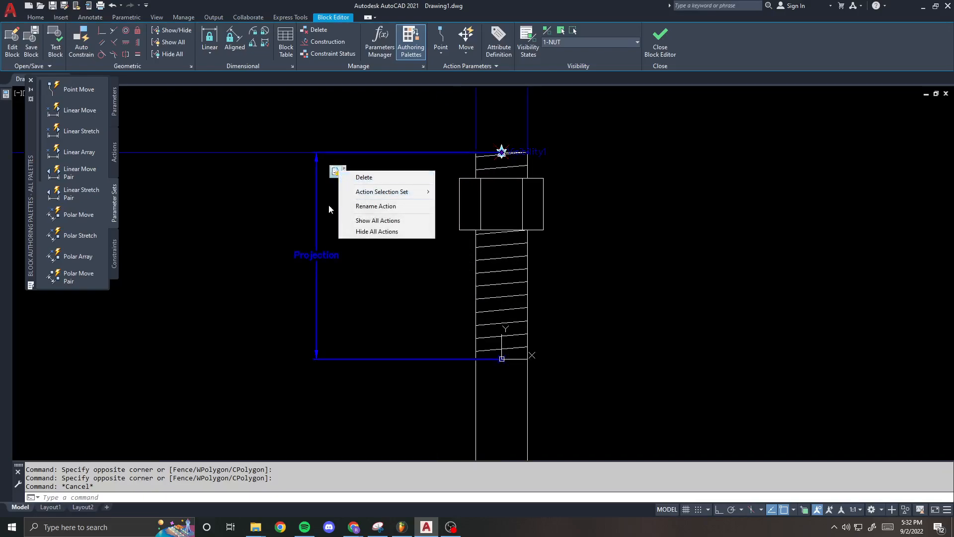
mouse_move(376, 192)
click(462, 191)
click(580, 257)
click(408, 114)
click(564, 240)
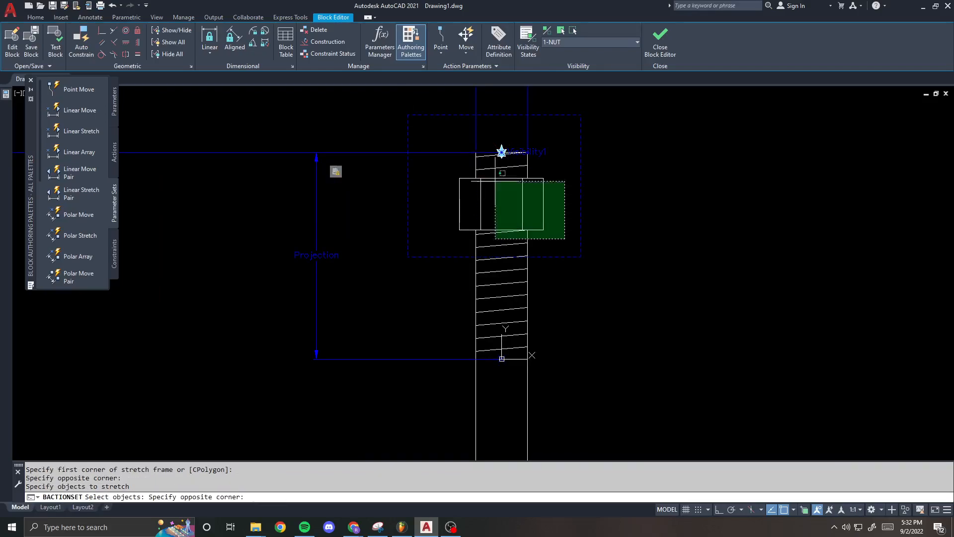
click(435, 139)
key(Return)
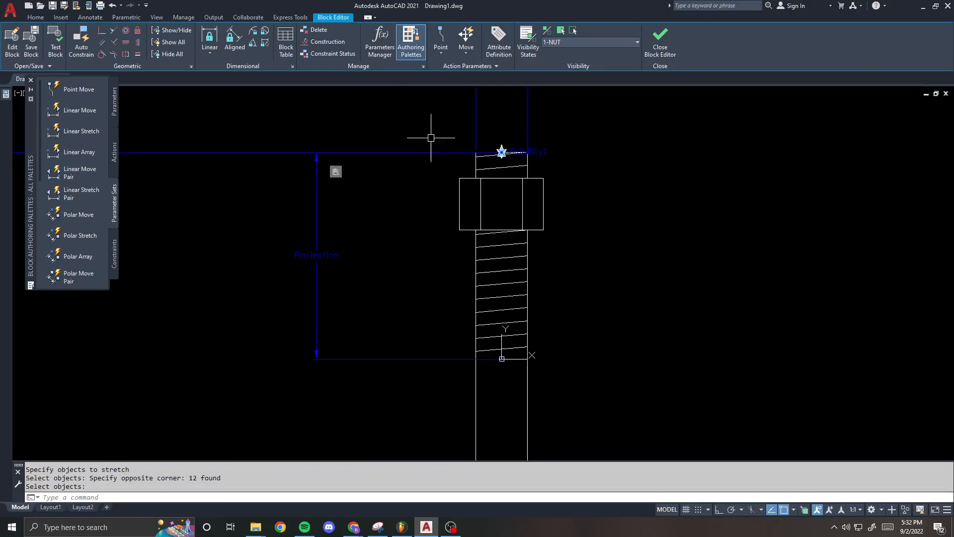
- Move the Visibility parameter straight down about 13/16" onto the upper nut, turning Ortho on
scroll(519, 148, up, 3)
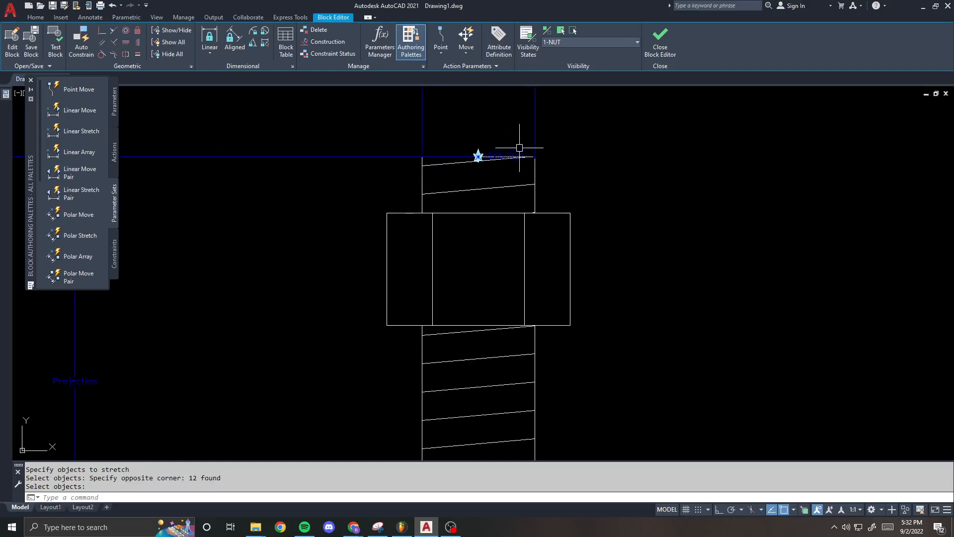
click(479, 149)
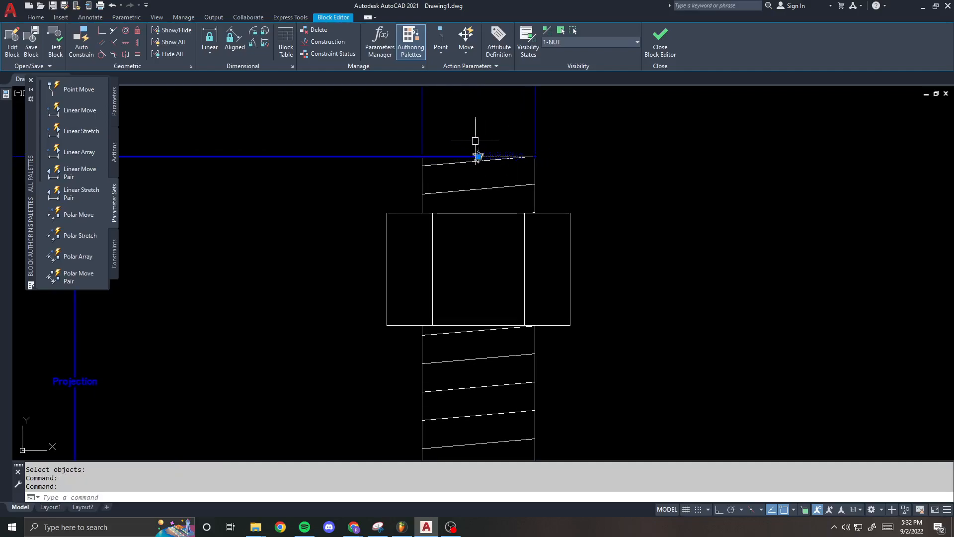
key(Escape)
click(488, 150)
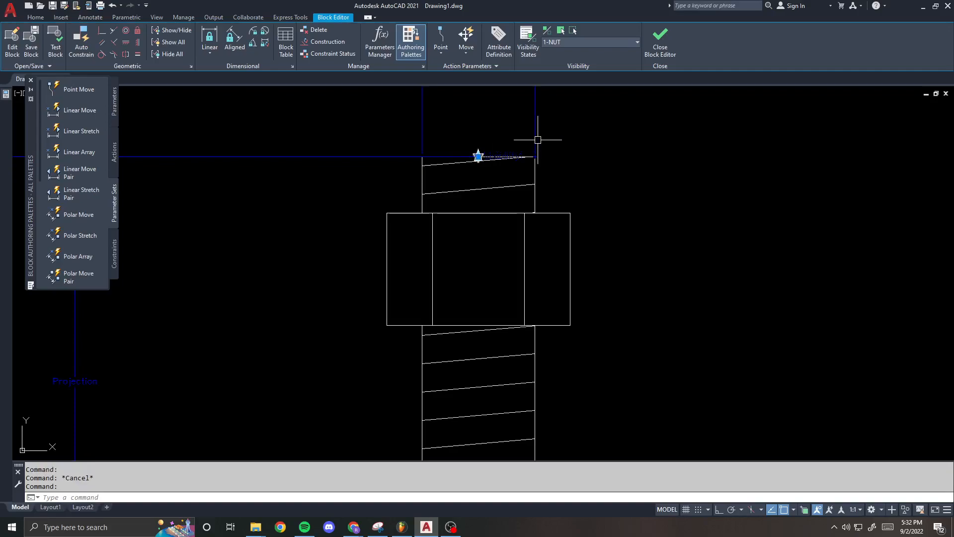
text(m)
key(Return)
click(622, 138)
key(F8)
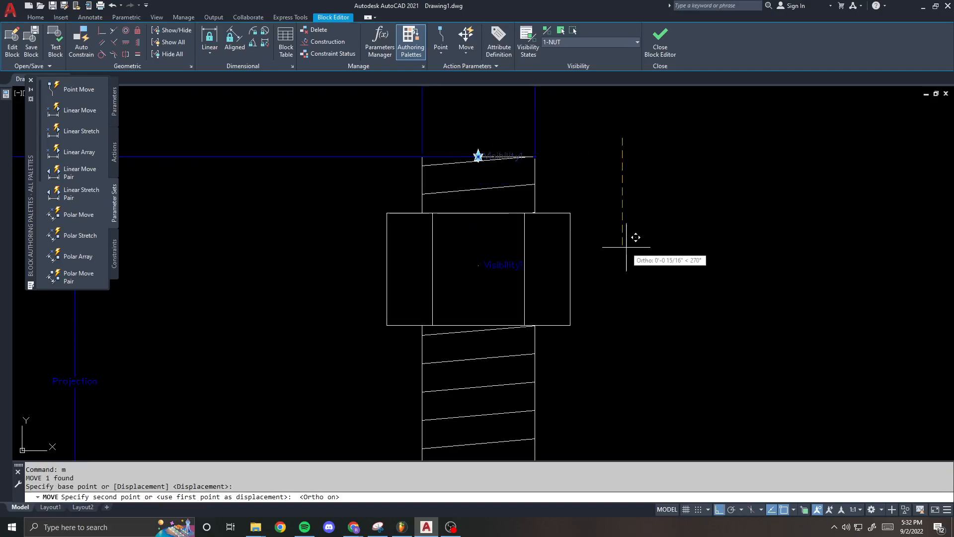
click(627, 249)
scroll(590, 183, down, 1)
scroll(517, 175, down, 2)
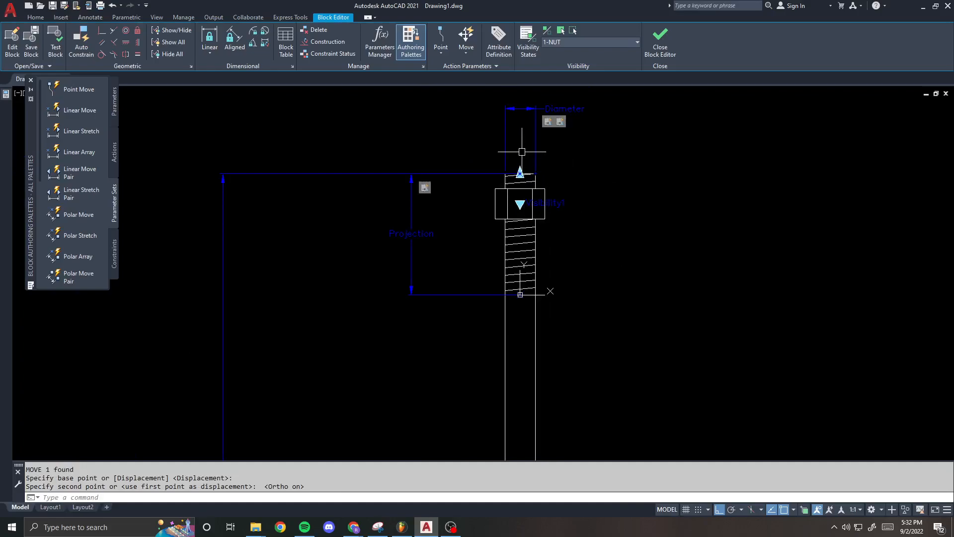
- Examine the Projection stretch action's frame and the properties of the linear grip at the anchor top
scroll(421, 184, up, 2)
click(422, 187)
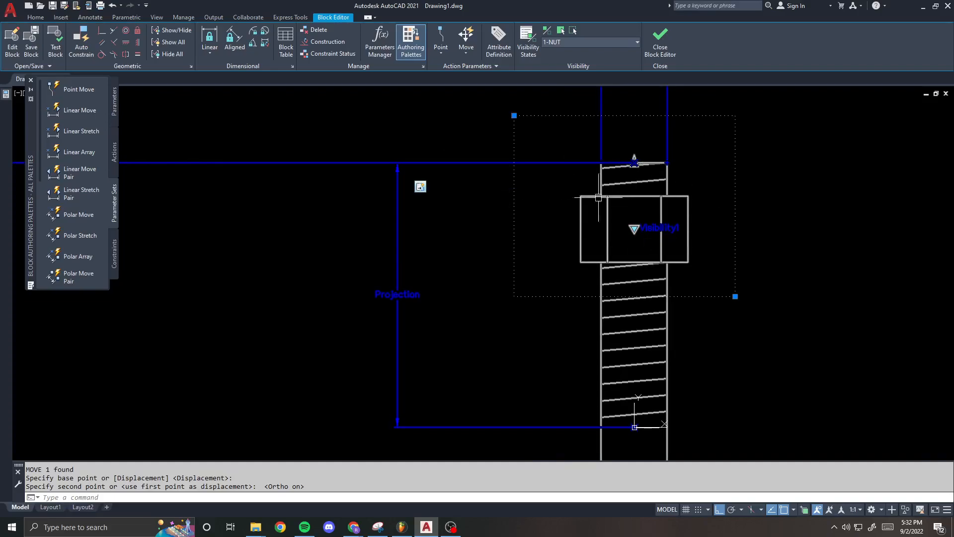
key(Escape)
scroll(553, 204, down, 3)
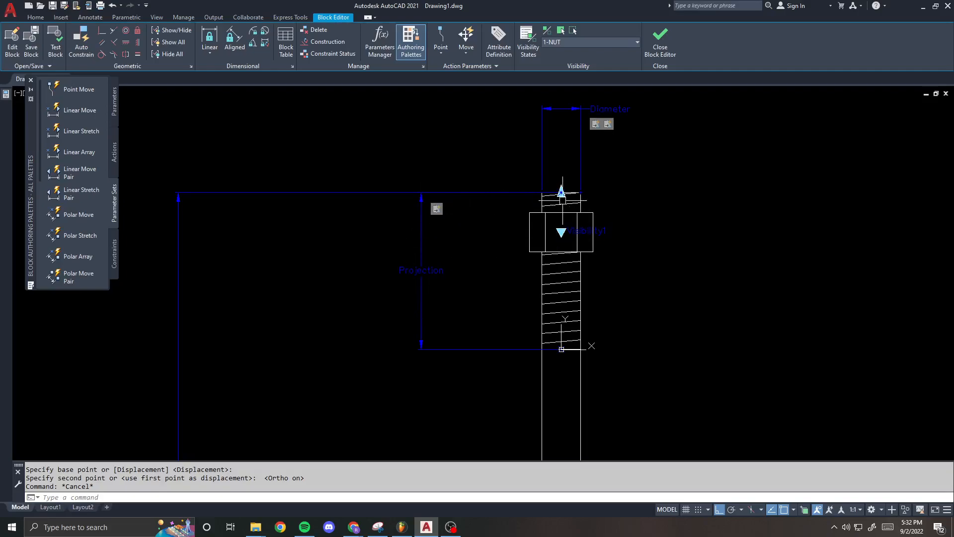
scroll(569, 189, up, 2)
click(556, 187)
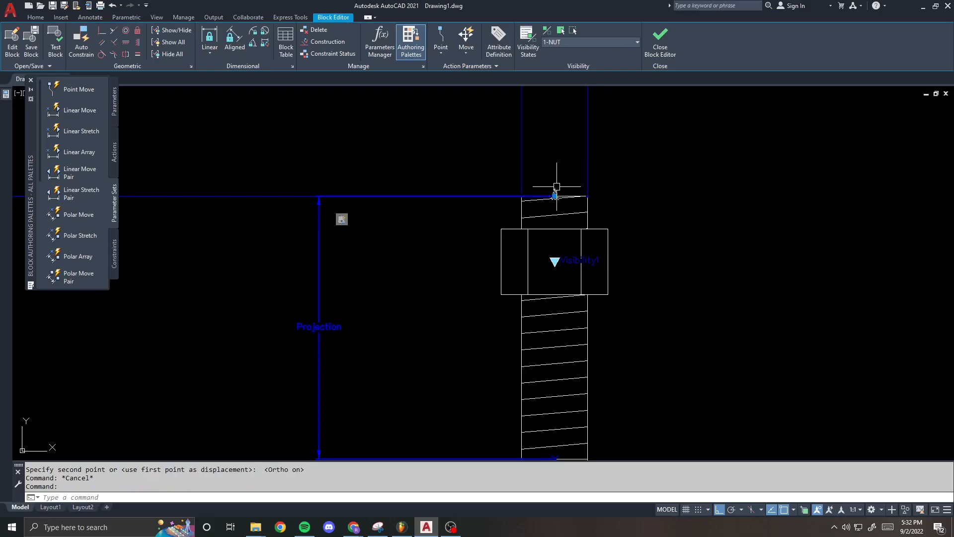
key(Escape)
scroll(556, 186, down, 2)
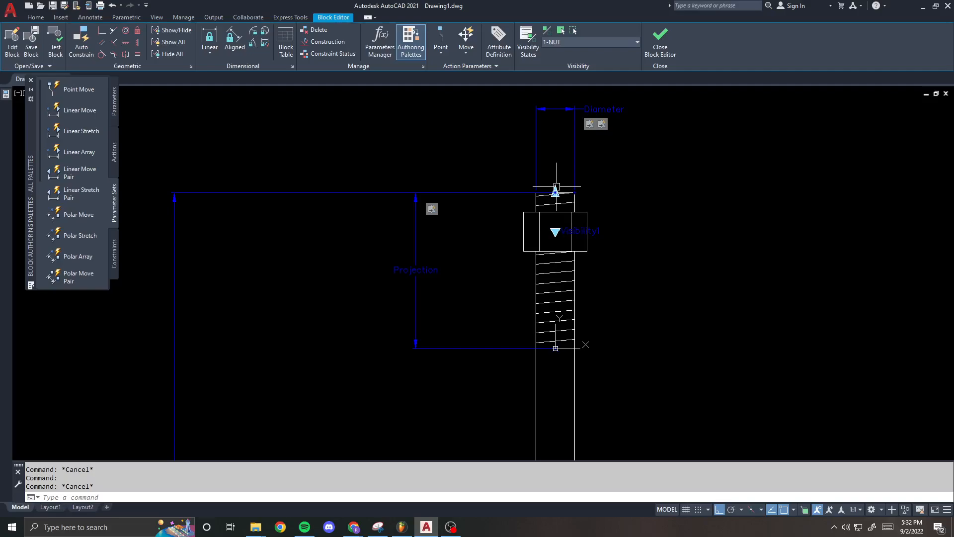
click(557, 186)
key(Escape)
click(558, 183)
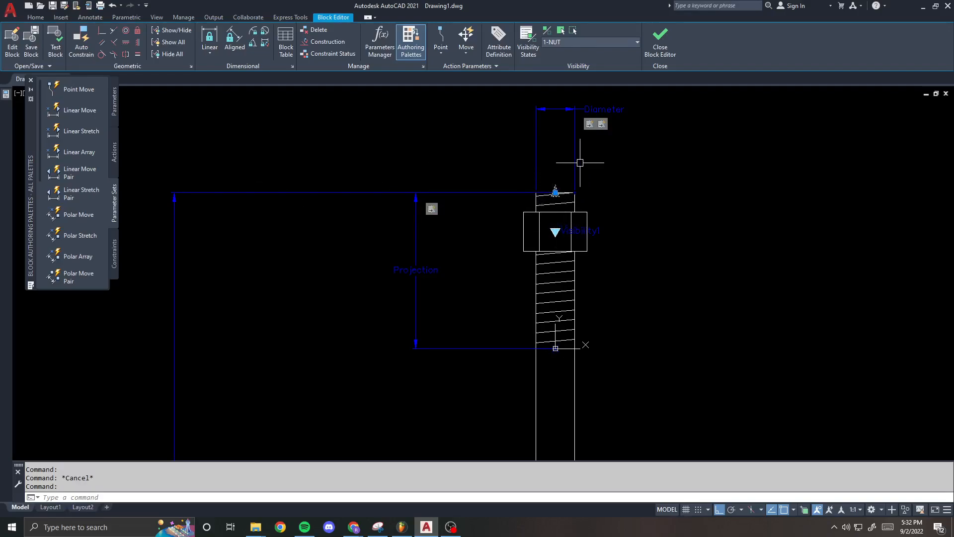
mouse_move(3, 96)
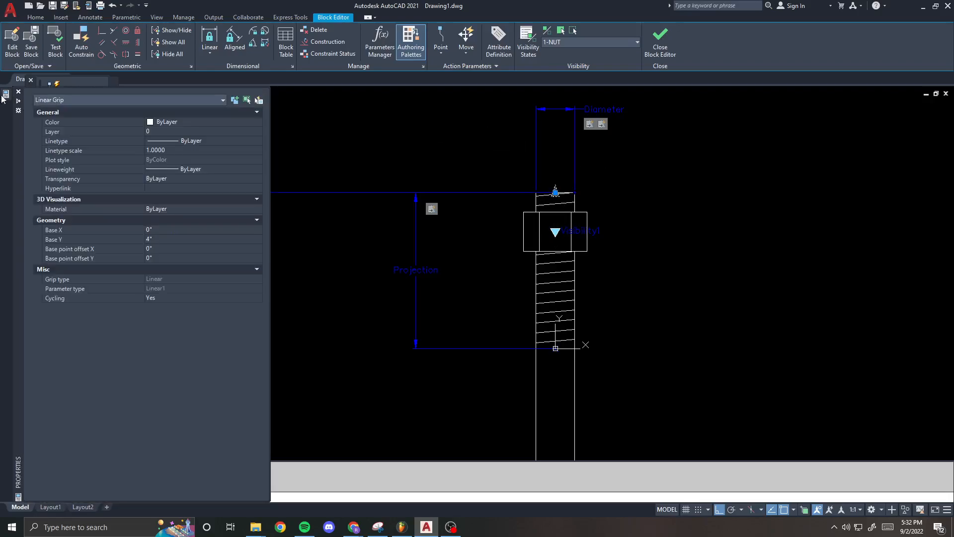
key(Escape)
- Set the Projection parameter's number of grips to 0
click(471, 255)
click(365, 266)
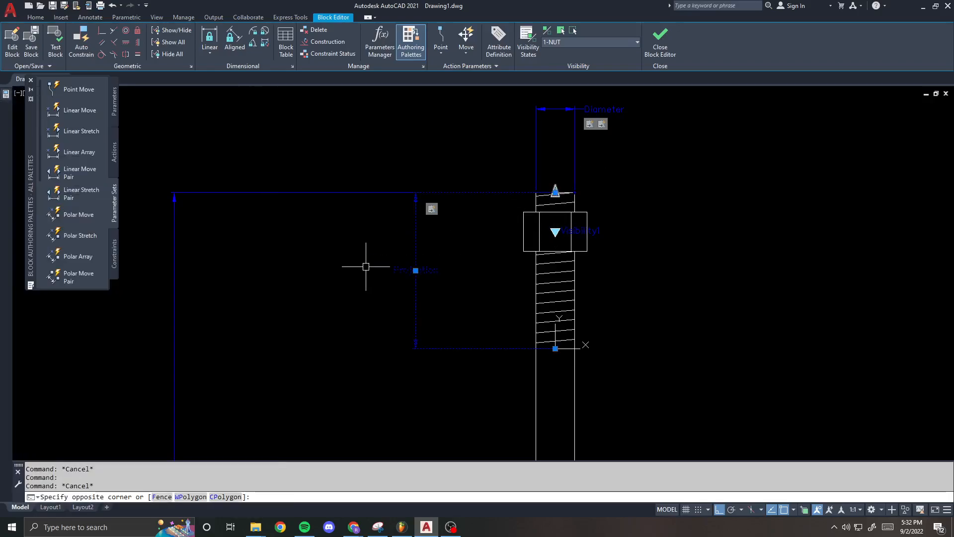
mouse_move(5, 98)
click(182, 414)
click(180, 424)
key(Escape)
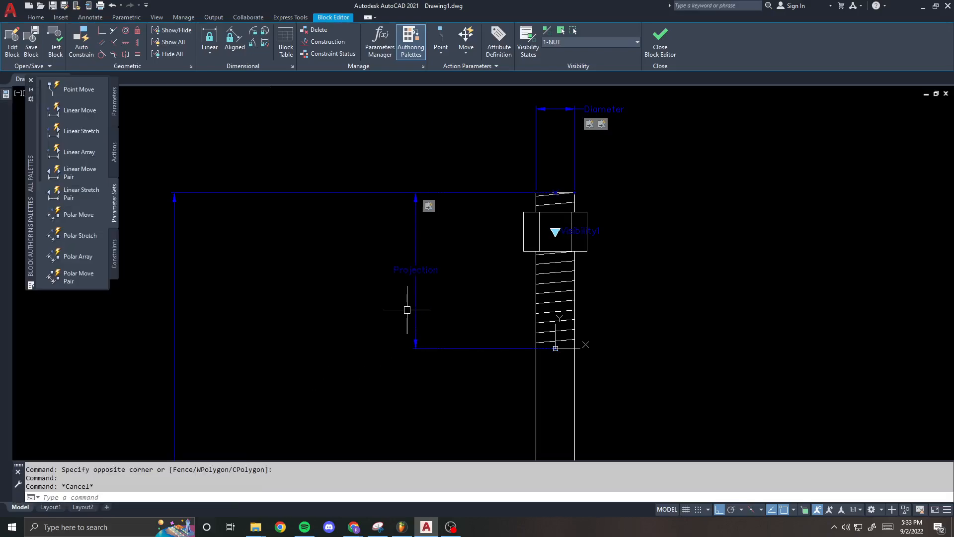
- Set the Length parameter's number of grips to 0
scroll(441, 236, down, 5)
middle_drag(423, 323, 401, 183)
scroll(407, 347, up, 2)
click(417, 348)
click(390, 231)
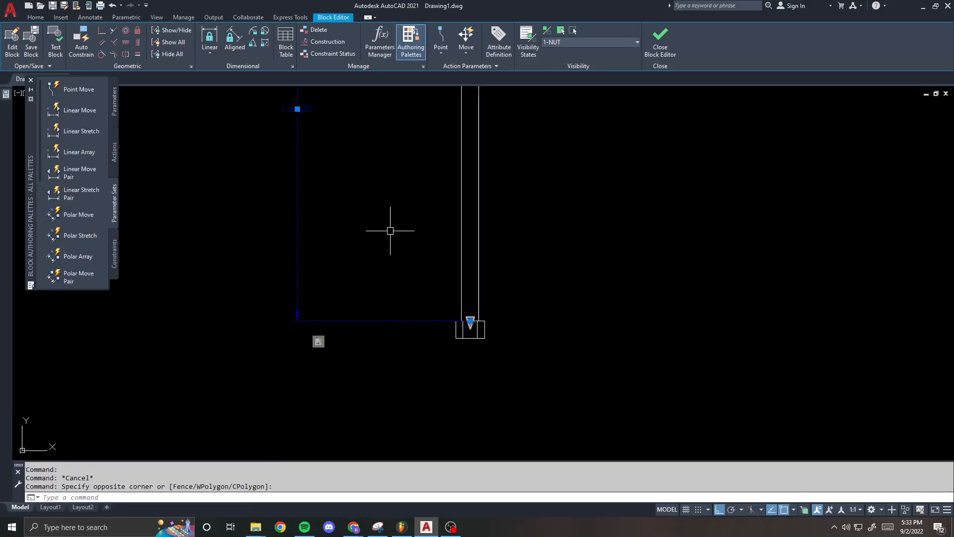
mouse_move(4, 102)
click(163, 415)
click(162, 423)
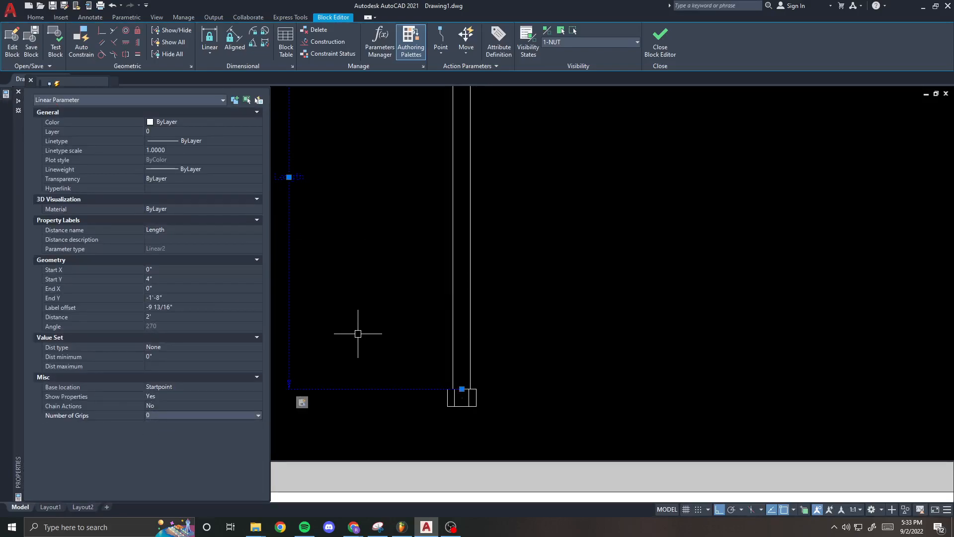
key(Escape)
- Examine the arrangement of the Diameter, Projection and Length parameters around the anchor and its threaded top
scroll(353, 321, down, 2)
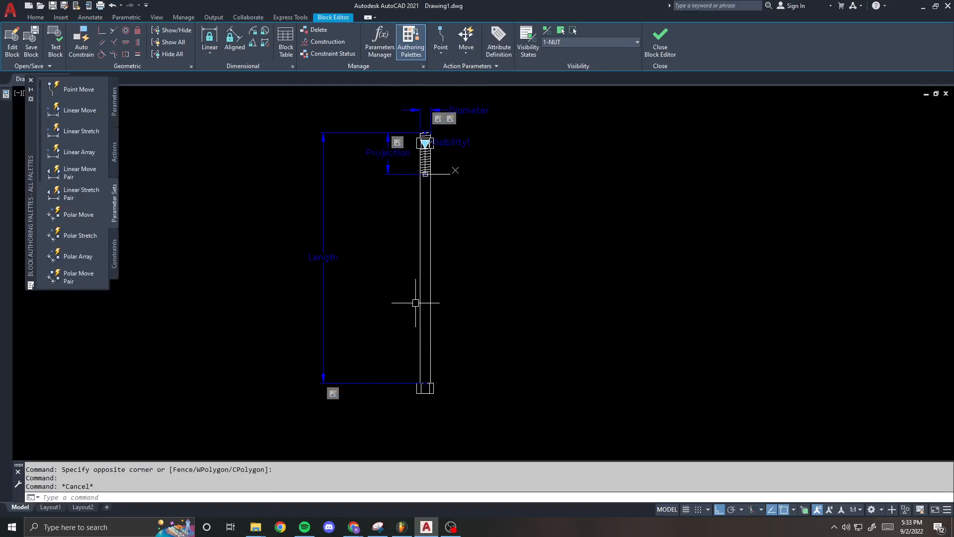
scroll(410, 215, up, 3)
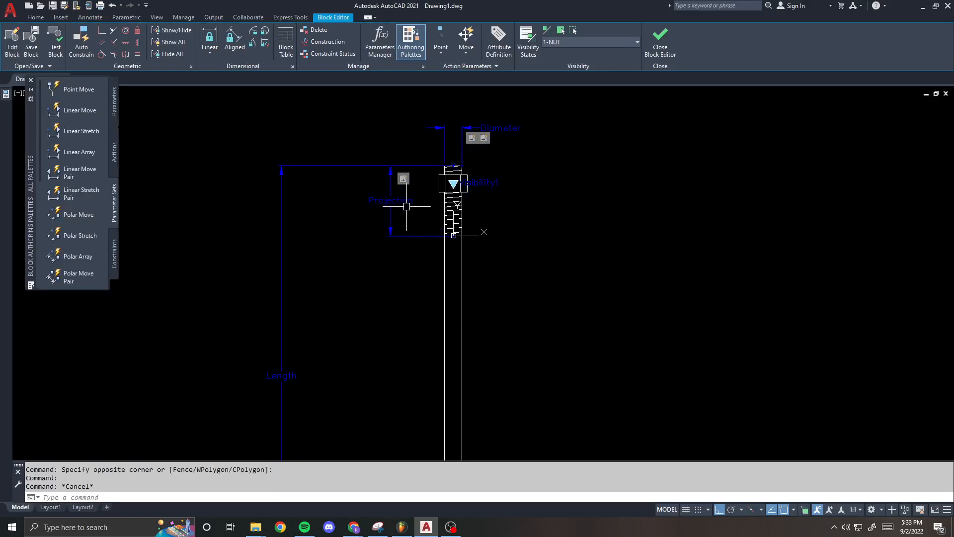
scroll(406, 206, down, 2)
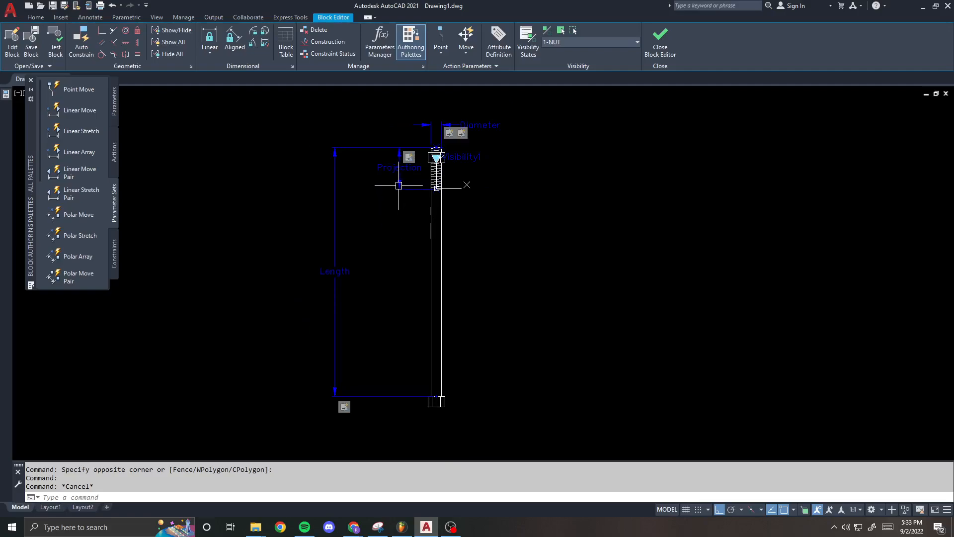
scroll(402, 167, up, 2)
scroll(427, 188, up, 2)
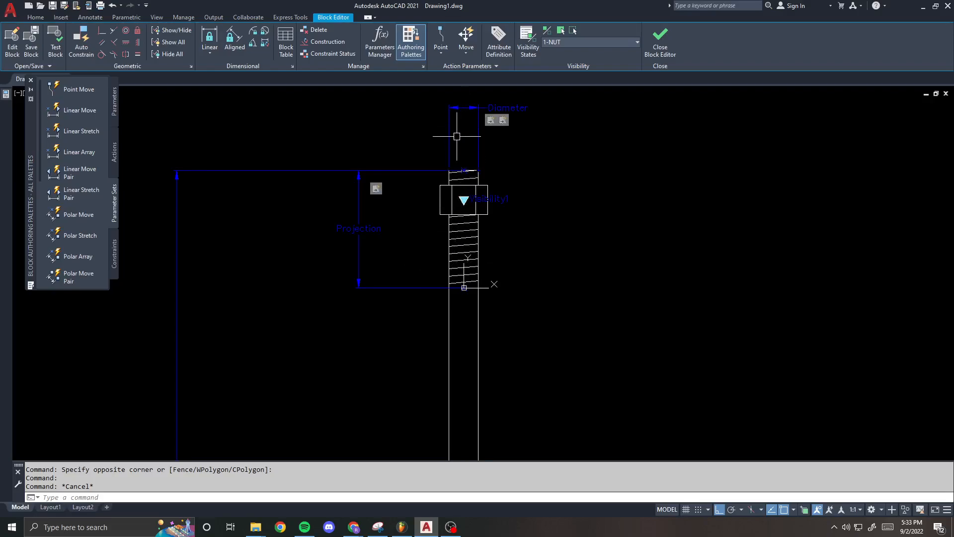
scroll(451, 187, down, 2)
middle_drag(450, 185, 495, 115)
click(369, 160)
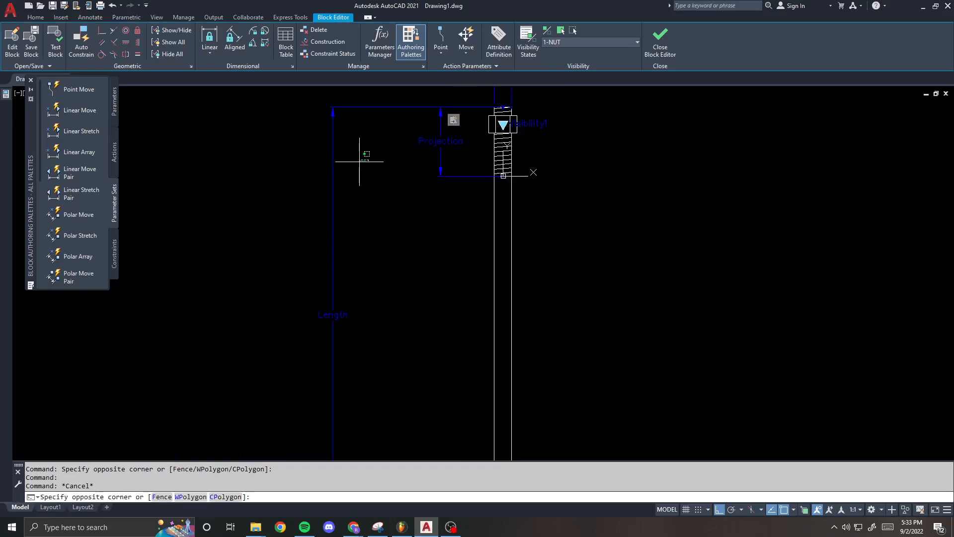
key(Escape)
scroll(324, 153, down, 3)
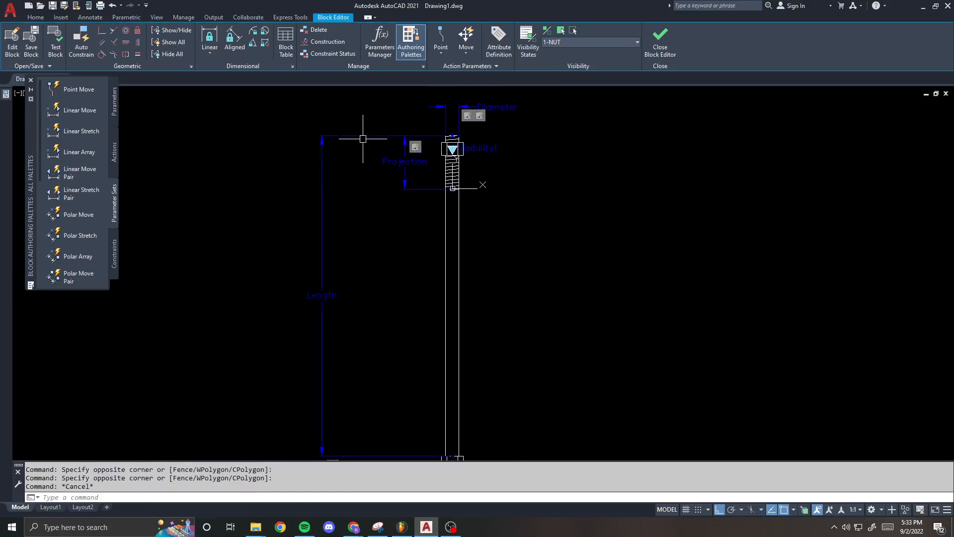
- Draw a horizontal reference line level with the anchor top, extending left past the Length parameter
text(l)
key(Return)
click(389, 136)
click(228, 136)
key(Return)
scroll(318, 143, down, 2)
scroll(378, 169, up, 2)
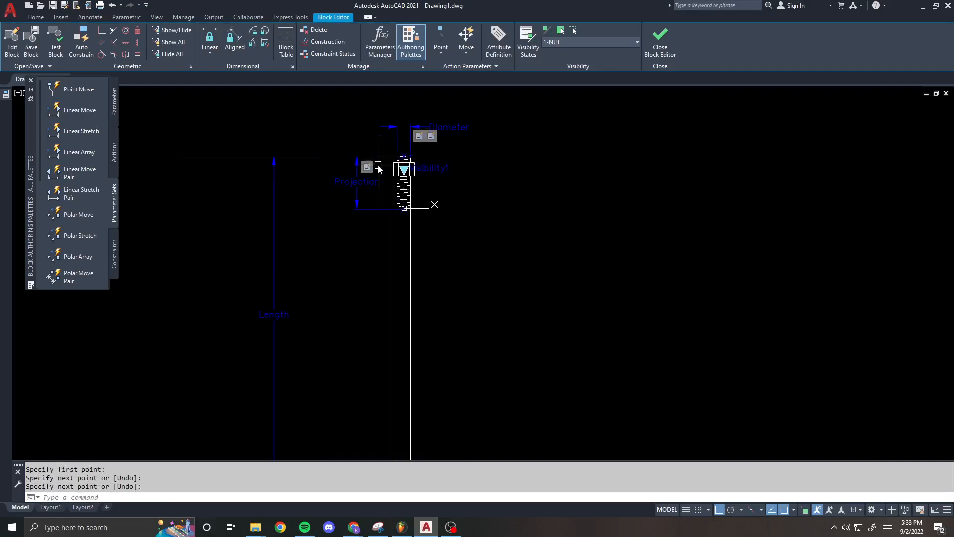
key(Escape)
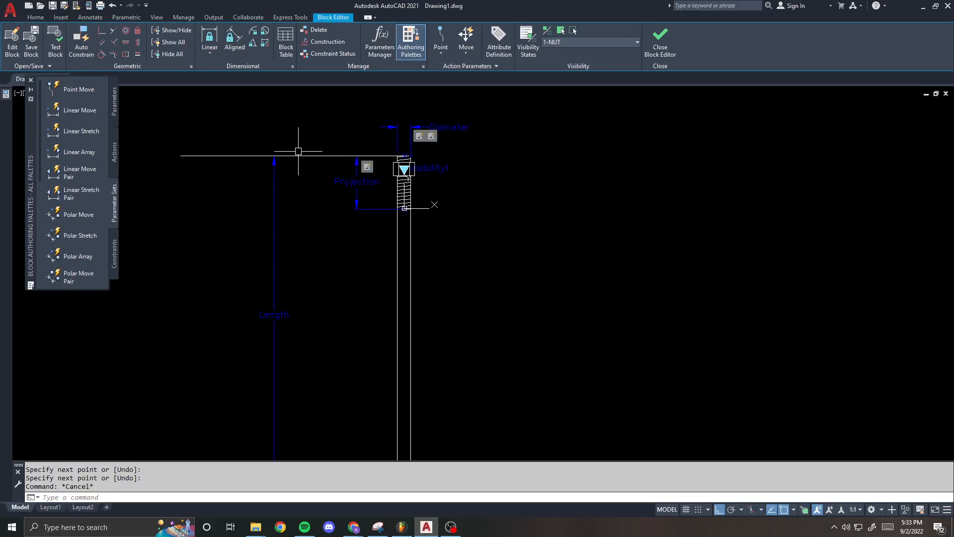
scroll(297, 152, down, 3)
scroll(308, 179, up, 2)
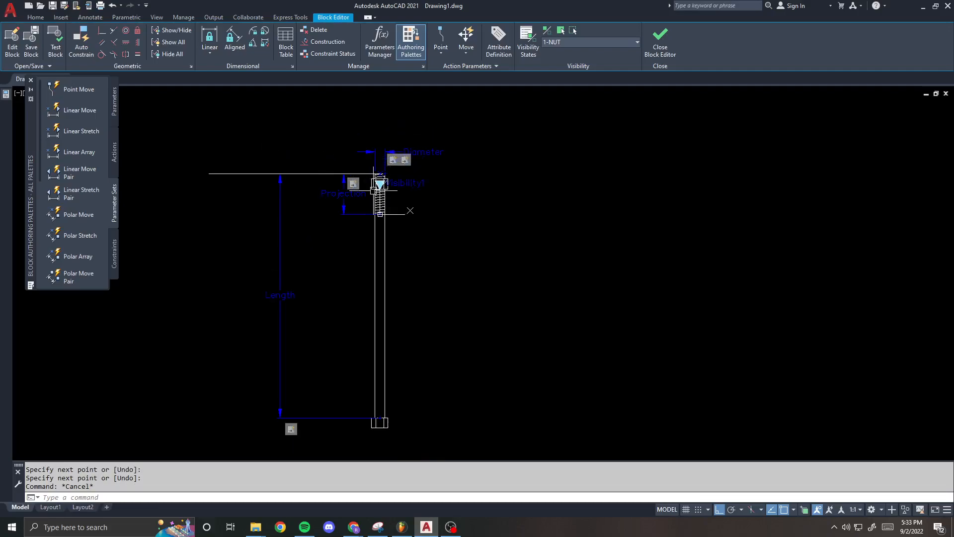
scroll(378, 193, up, 2)
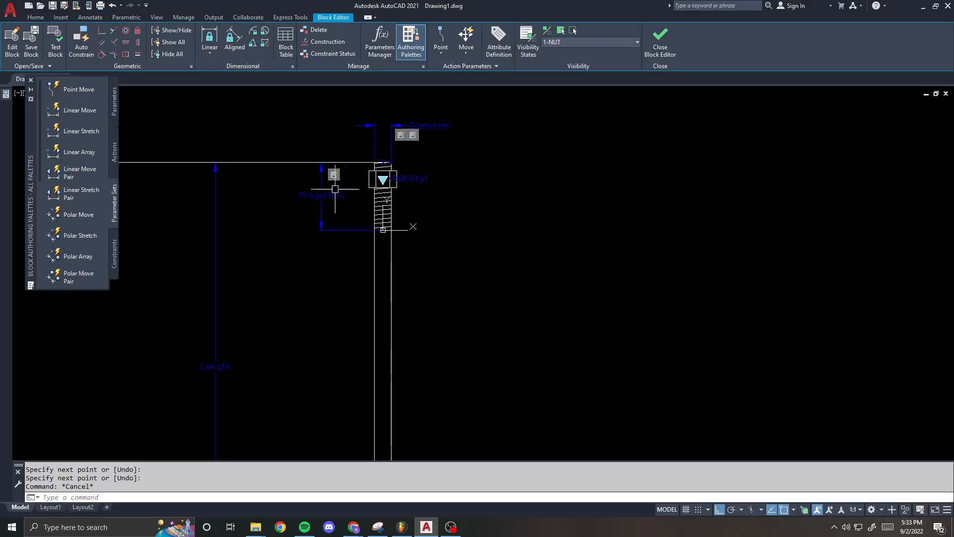
middle_drag(391, 131, 396, 174)
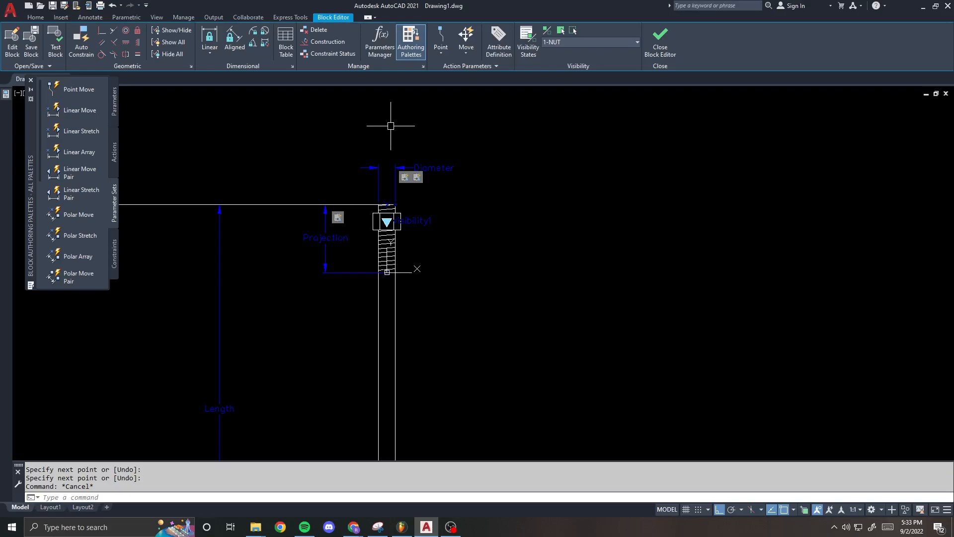
scroll(281, 190, down, 2)
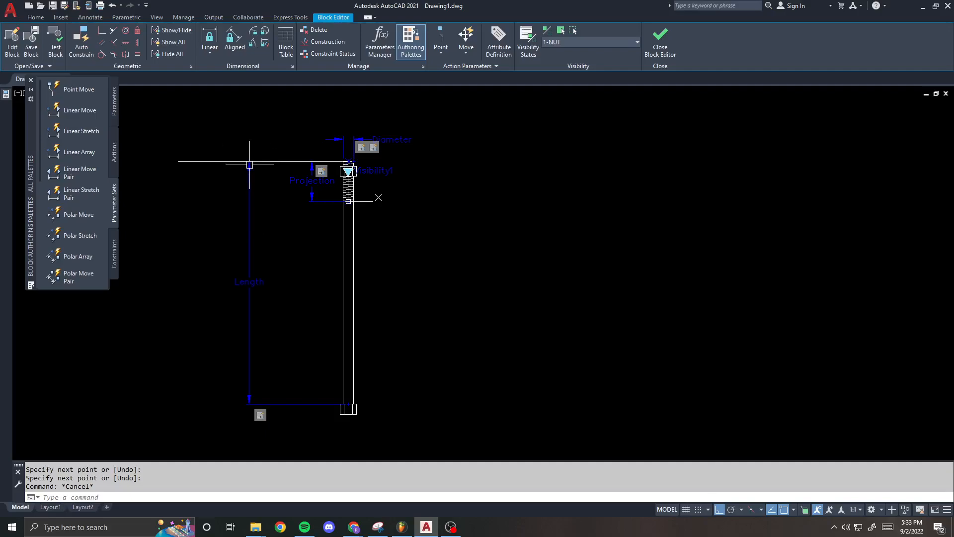
- Erase the horizontal reference line at the anchor top
key(Escape)
scroll(250, 165, up, 3)
mouse_move(311, 184)
middle_down()
mouse_move(432, 180)
mouse_move(339, 175)
middle_up()
text(e)
key(space)
click(163, 212)
click(157, 159)
key(space)
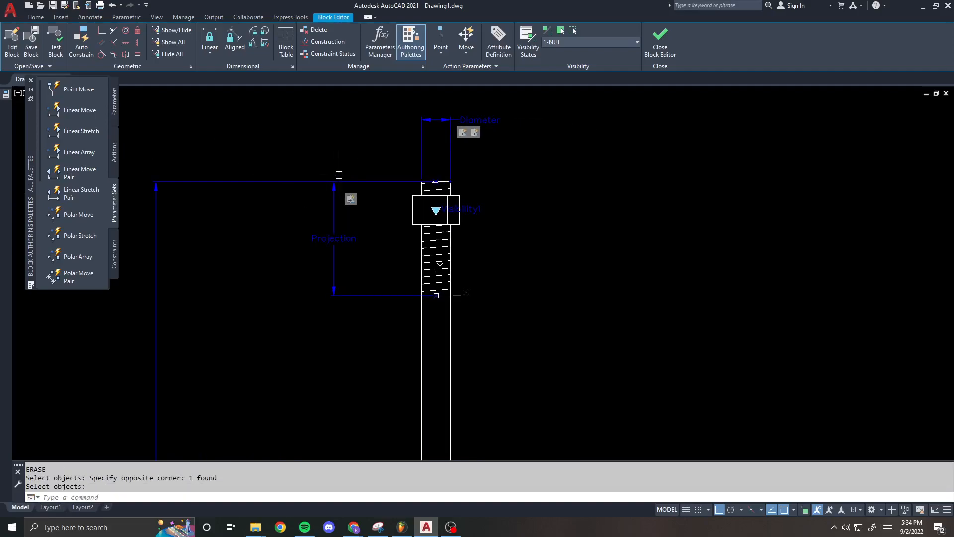
- Check the selection set of the Projection stretch action through Modify Selection Set, keeping its current frame and objects
right_click(349, 201)
mouse_move(408, 225)
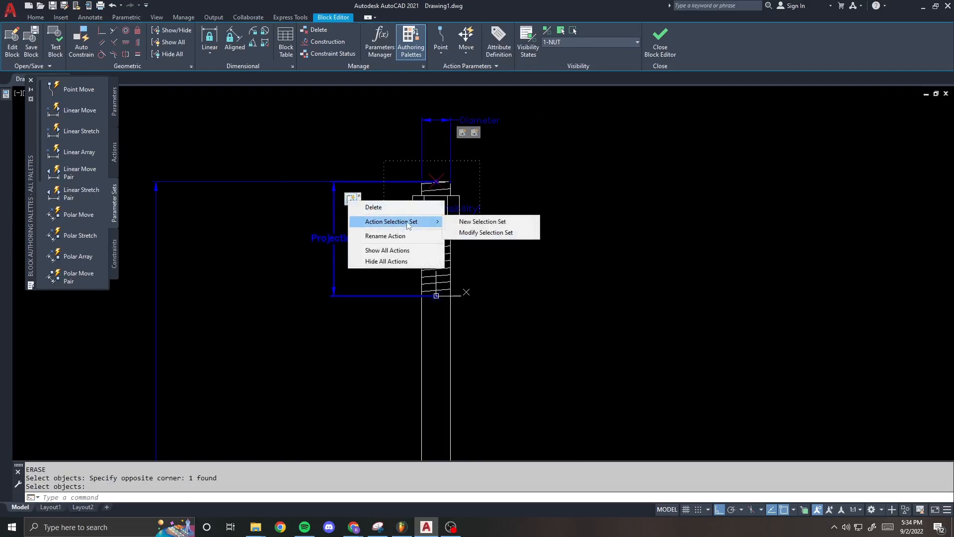
click(475, 232)
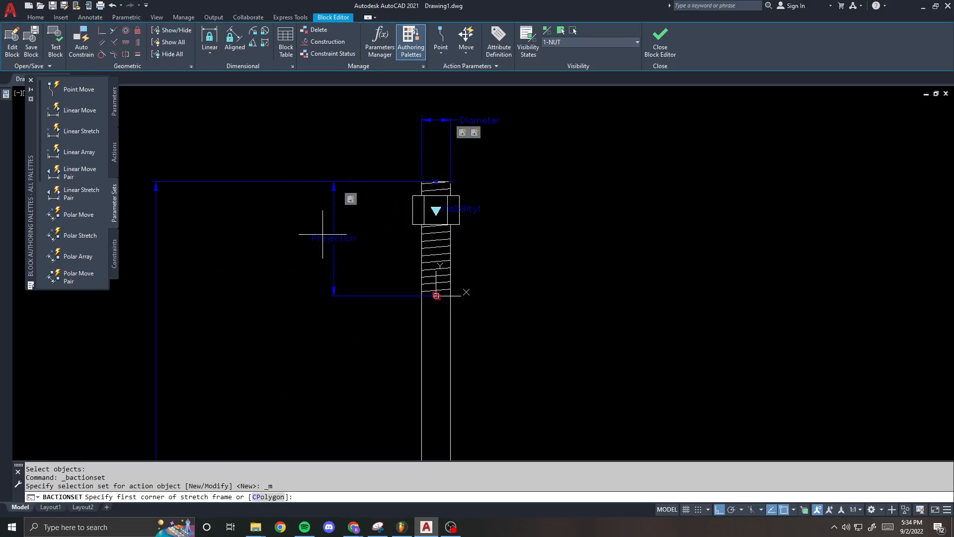
key(Return)
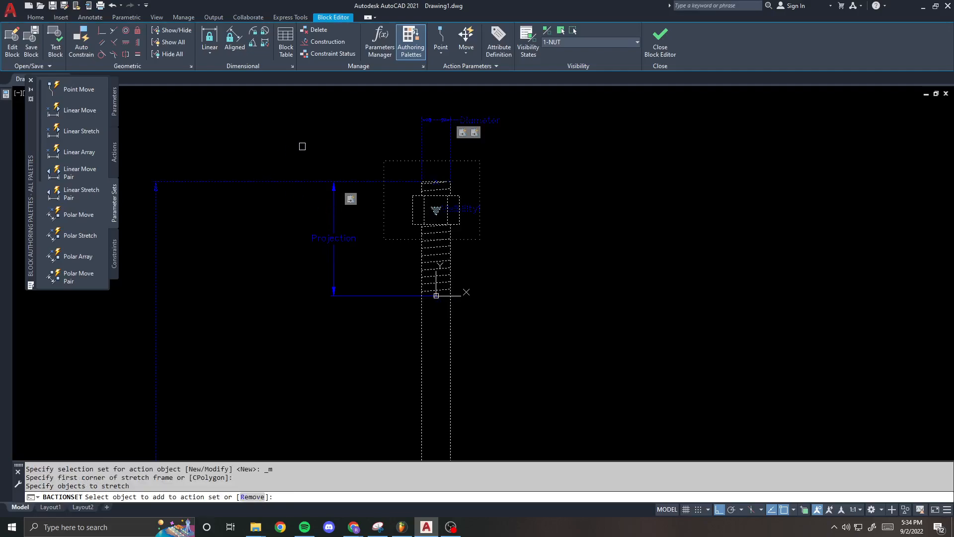
scroll(301, 146, down, 2)
scroll(216, 390, up, 3)
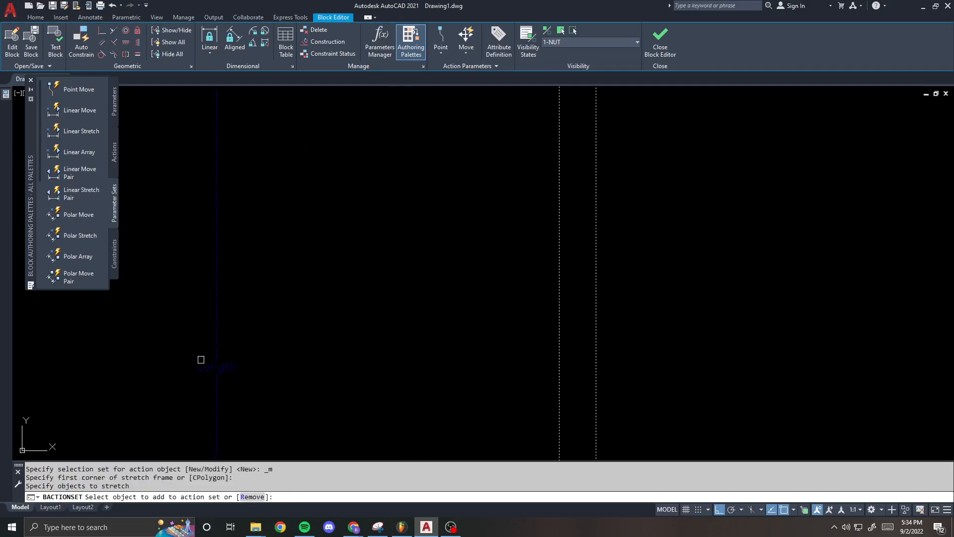
scroll(266, 347, down, 4)
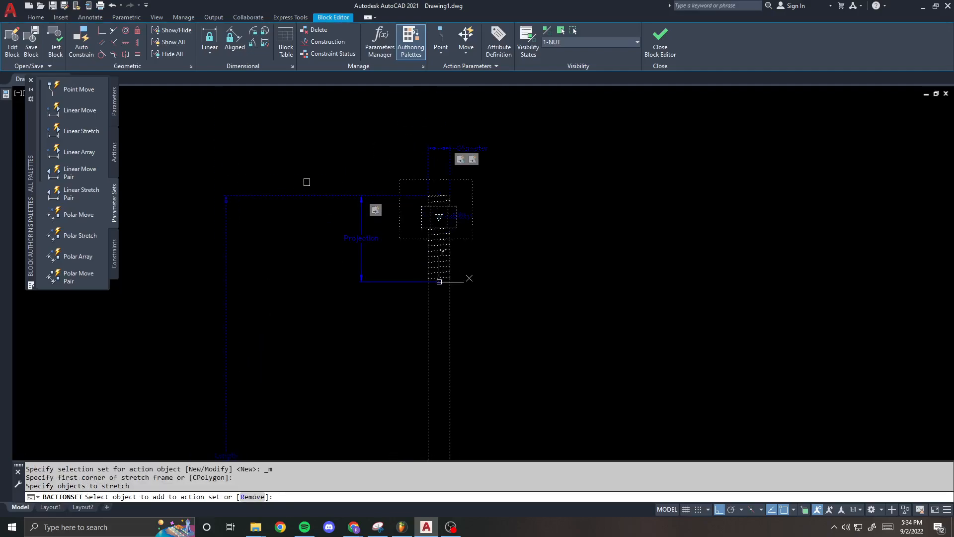
key(Return)
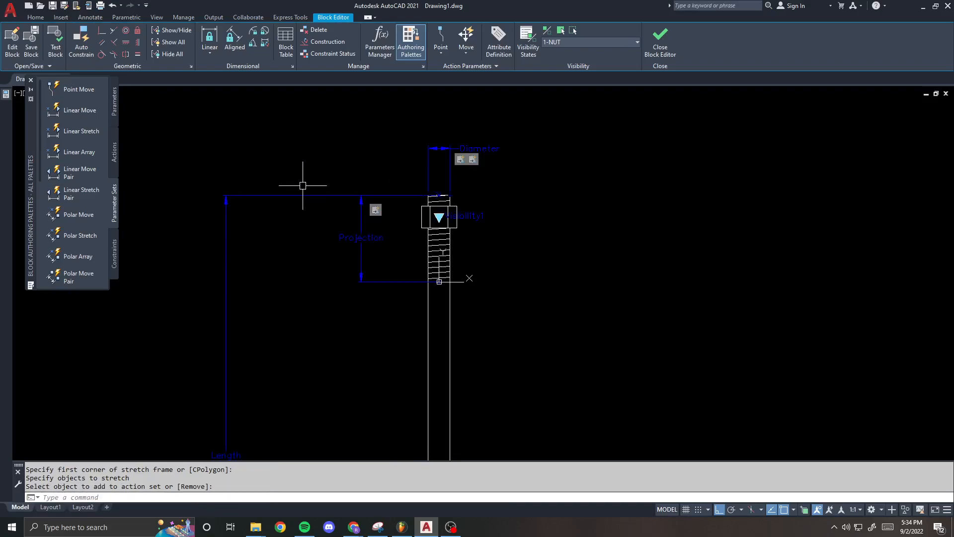
- Select the Length parameter and examine its value set and grip properties
scroll(323, 156, down, 1)
click(305, 304)
click(234, 291)
scroll(234, 294, down, 1)
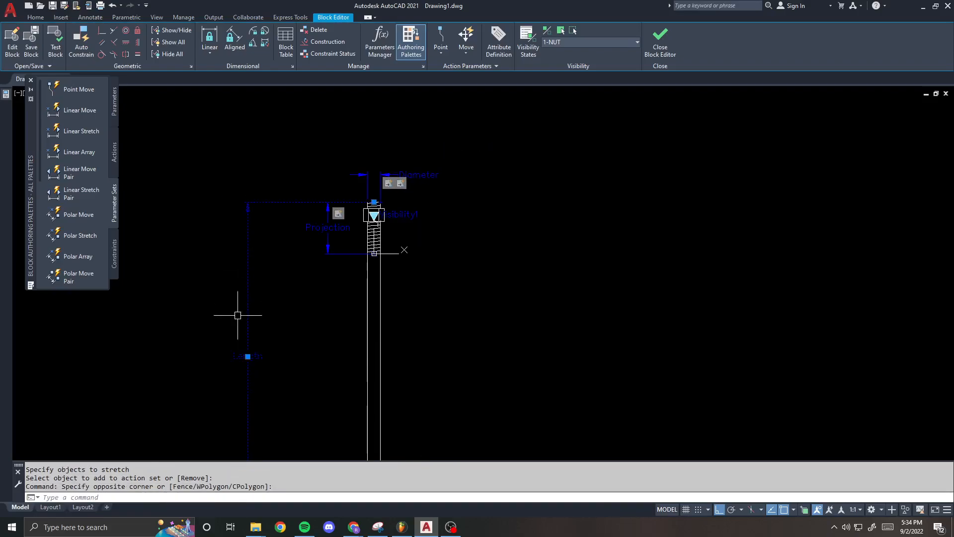
middle_drag(239, 315, 260, 211)
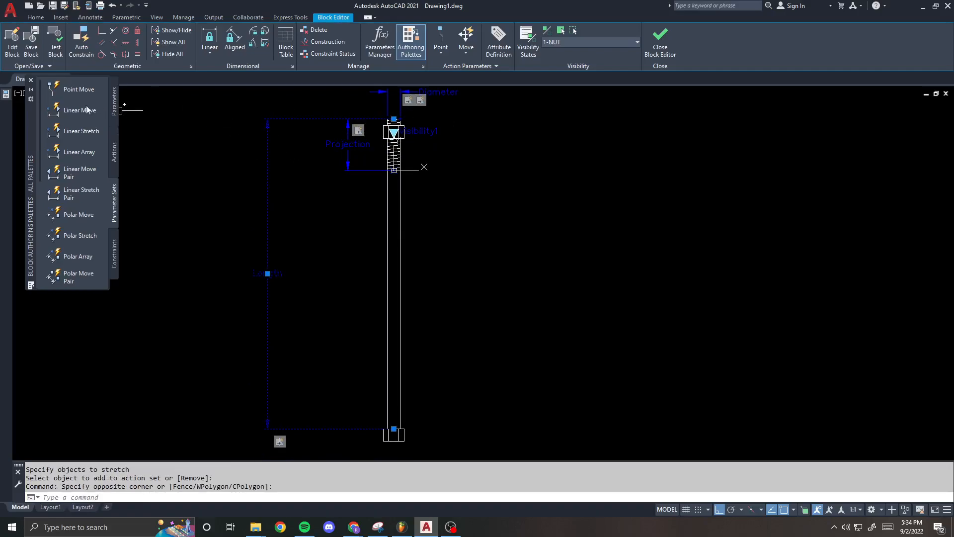
mouse_move(11, 98)
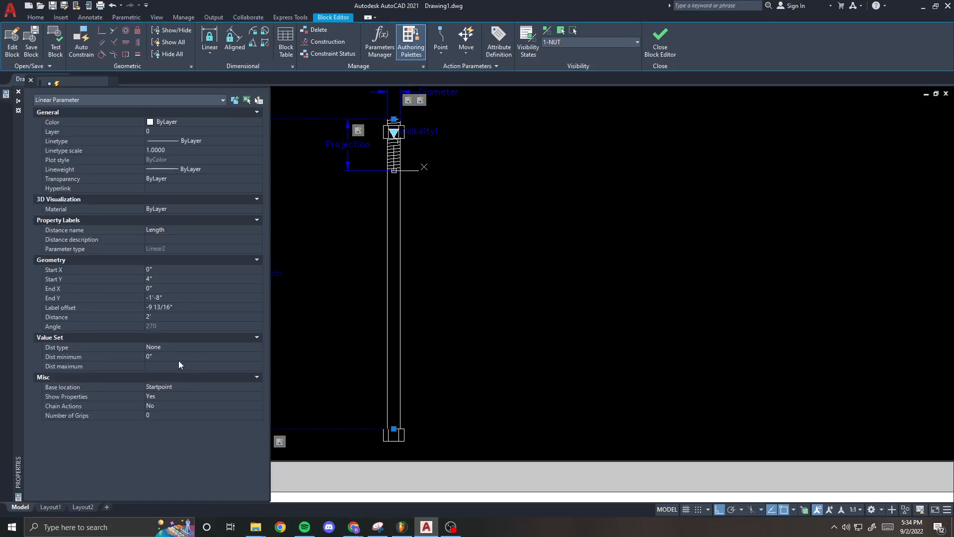
key(Escape)
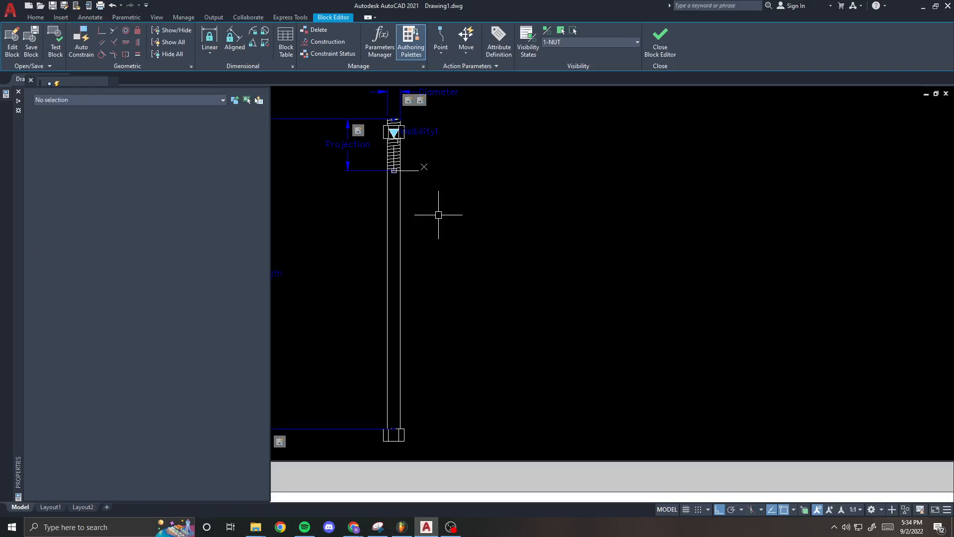
key(ctrl+1)
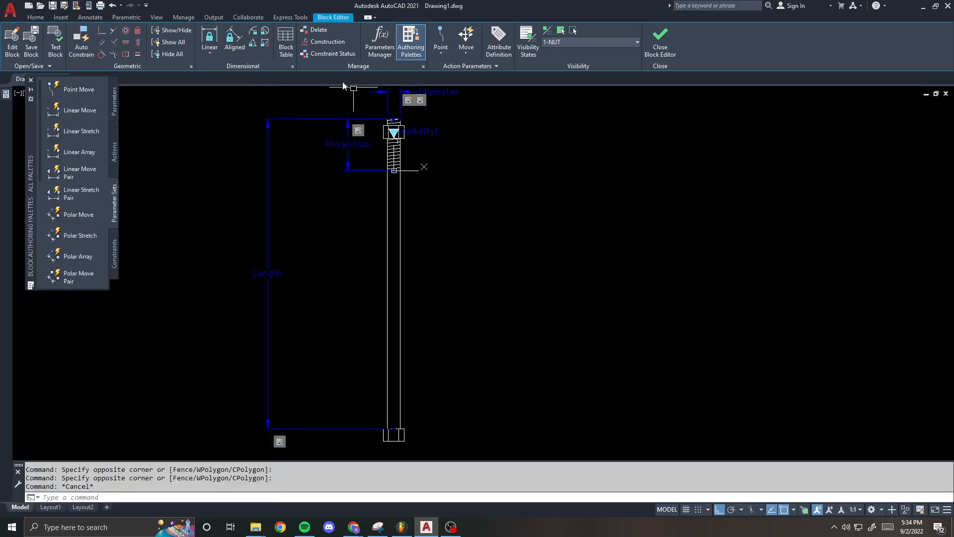
- Close the Block Editor and save the parameter changes to the ANCHOR block
click(661, 42)
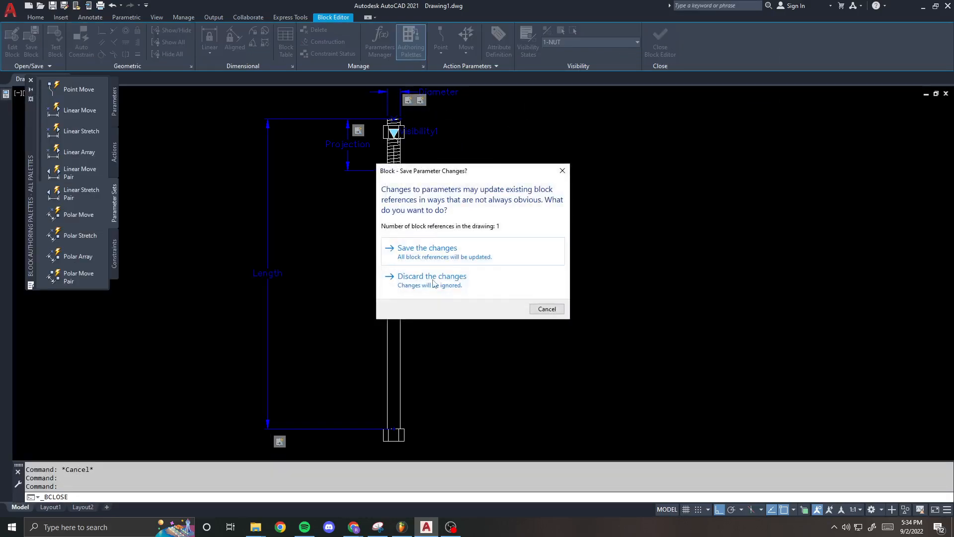
click(437, 250)
click(436, 250)
- Test the anchor's Diameter parameter at 2" and set it back to 1"
click(432, 213)
scroll(407, 178, down, 5)
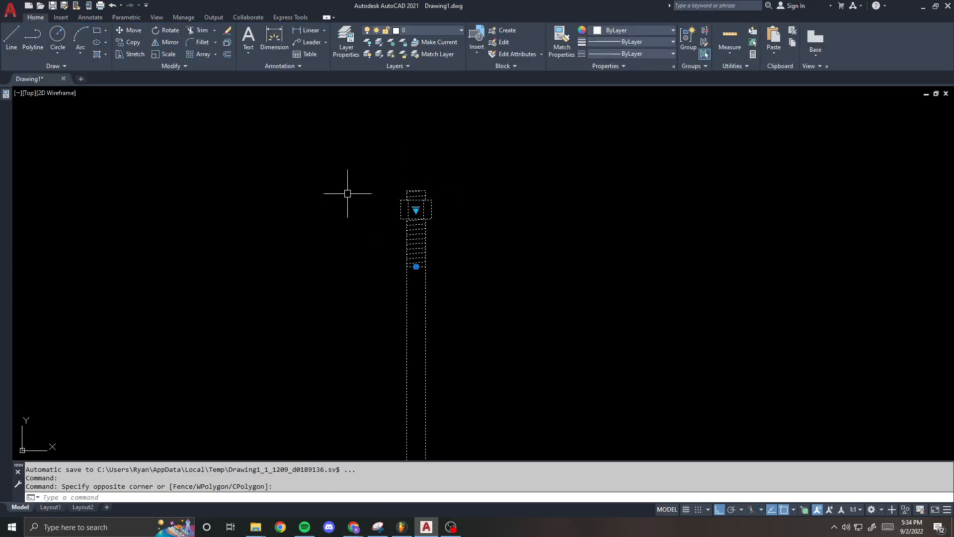
click(6, 95)
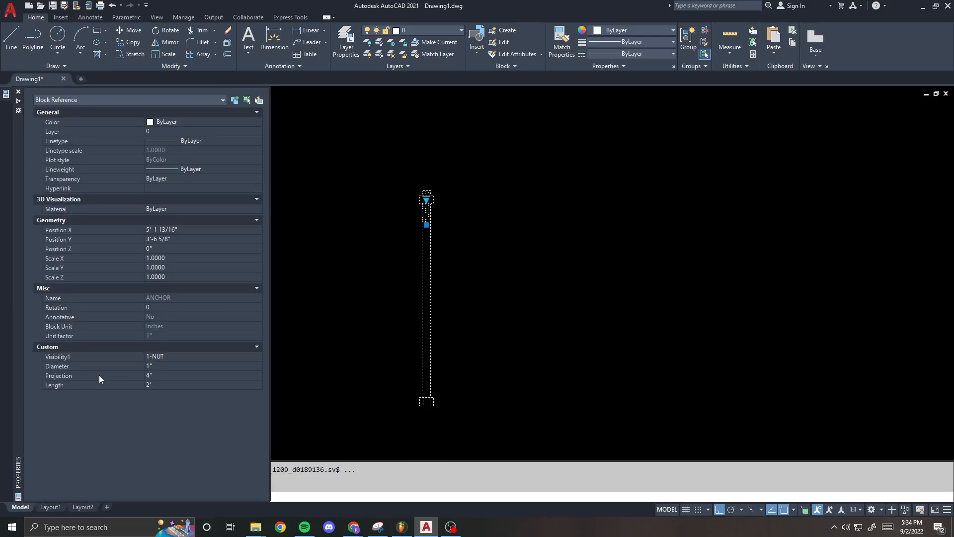
click(166, 367)
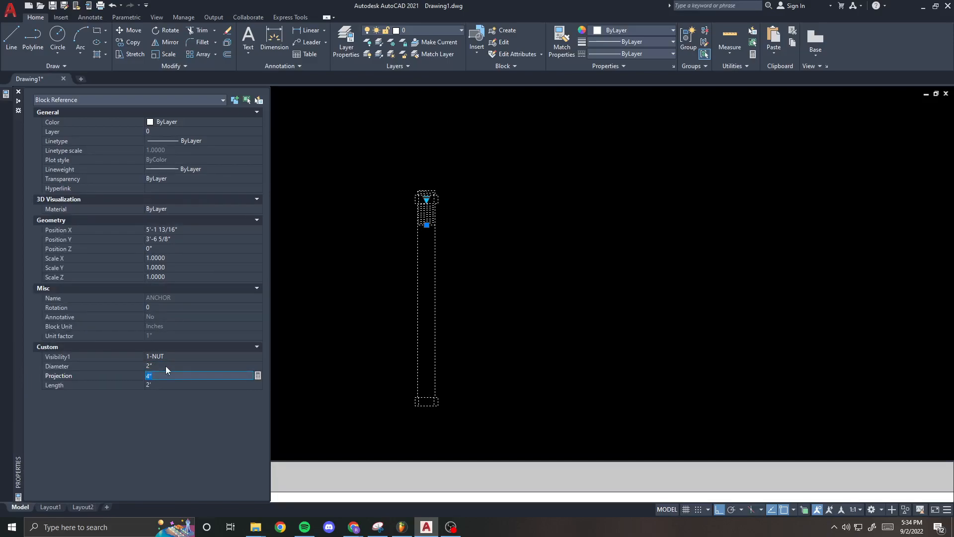
text(2)
key(Return)
text(1)
key(Tab)
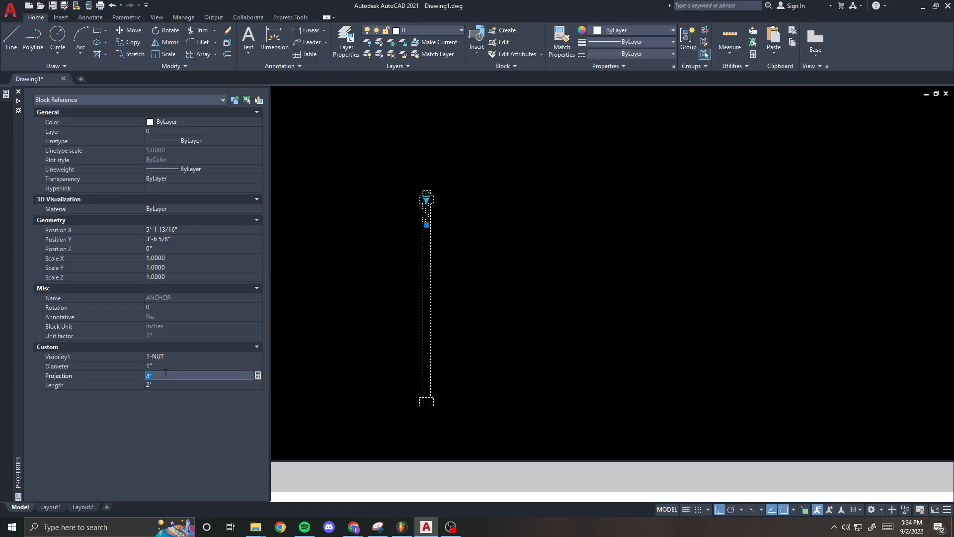
- Set the anchor's Projection to 8" and deselect the block
text(8)
key(Tab)
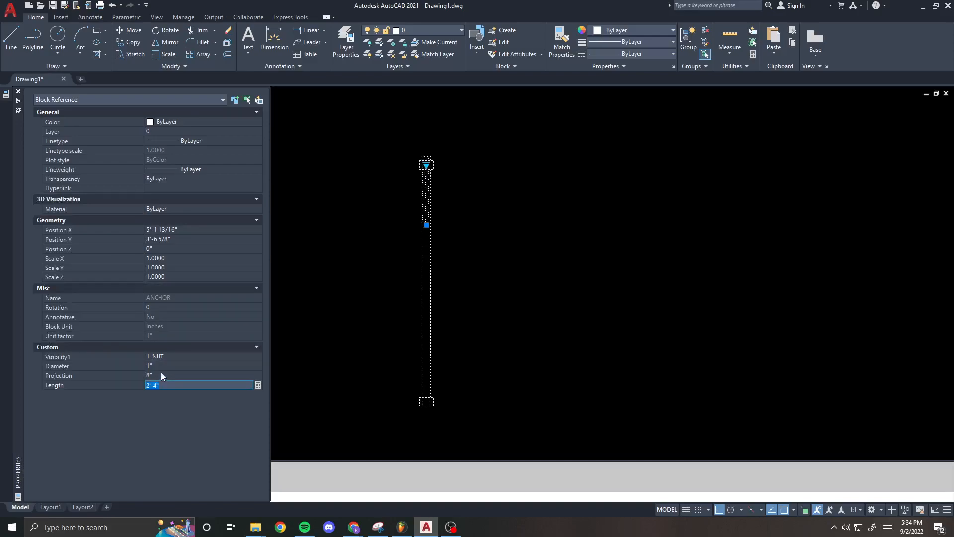
key(Escape)
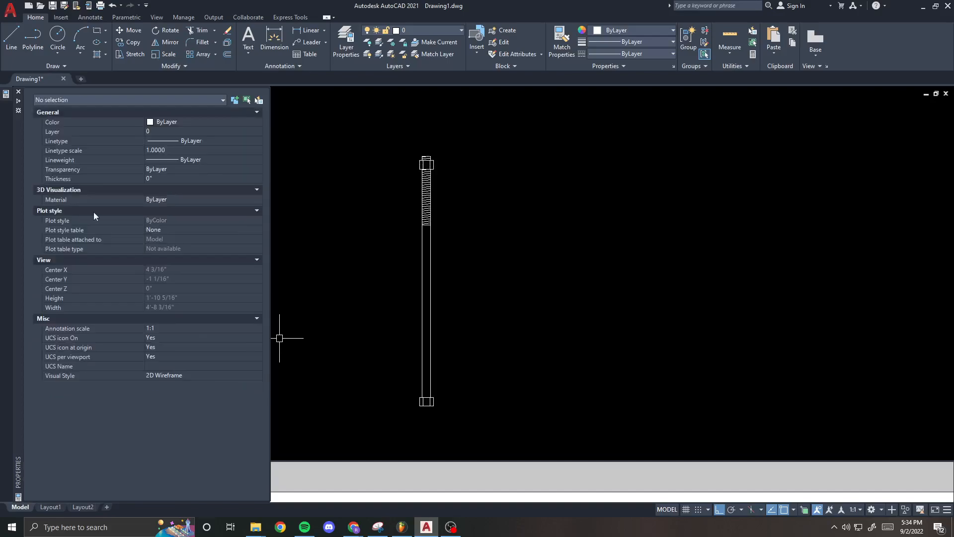
- Reselect the anchor block and set its Length to 3'
click(447, 228)
click(379, 204)
key(ctrl+1)
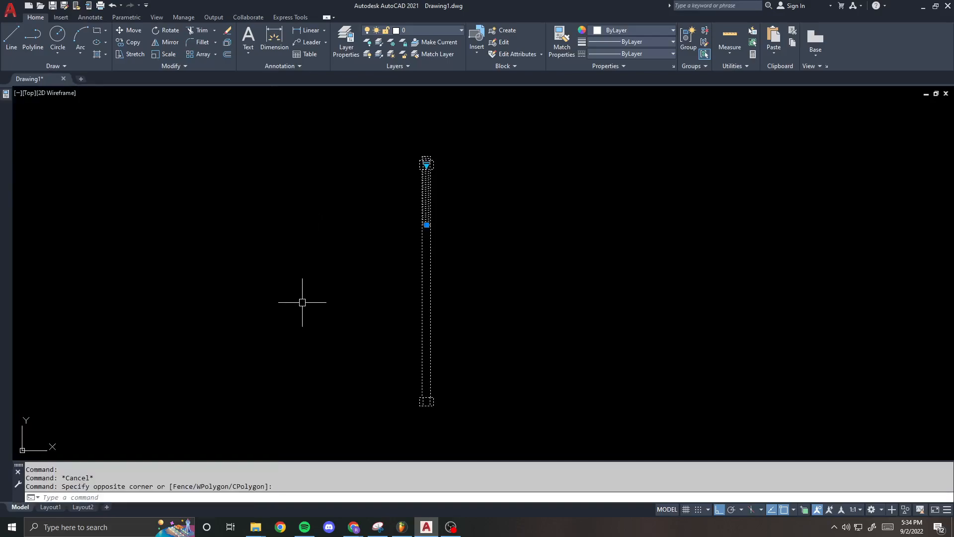
mouse_move(6, 98)
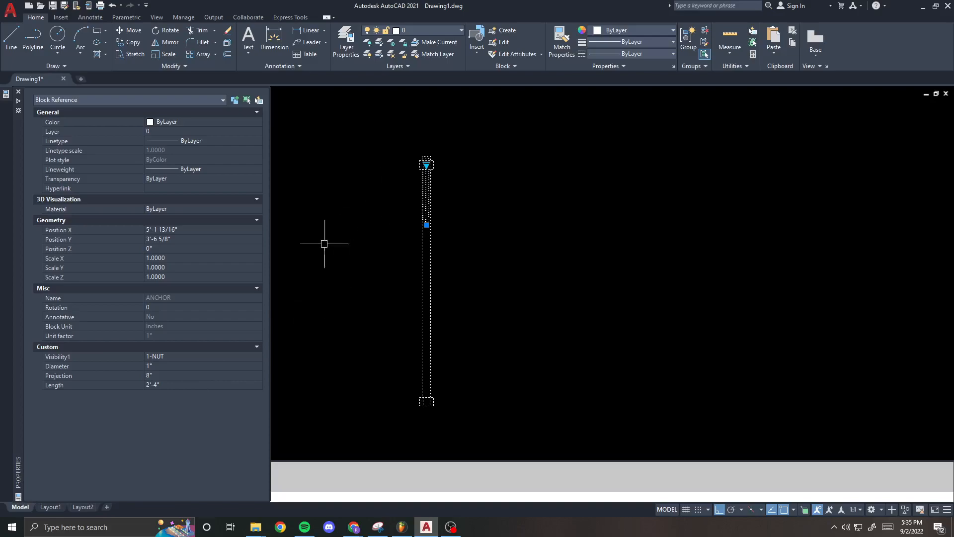
click(186, 386)
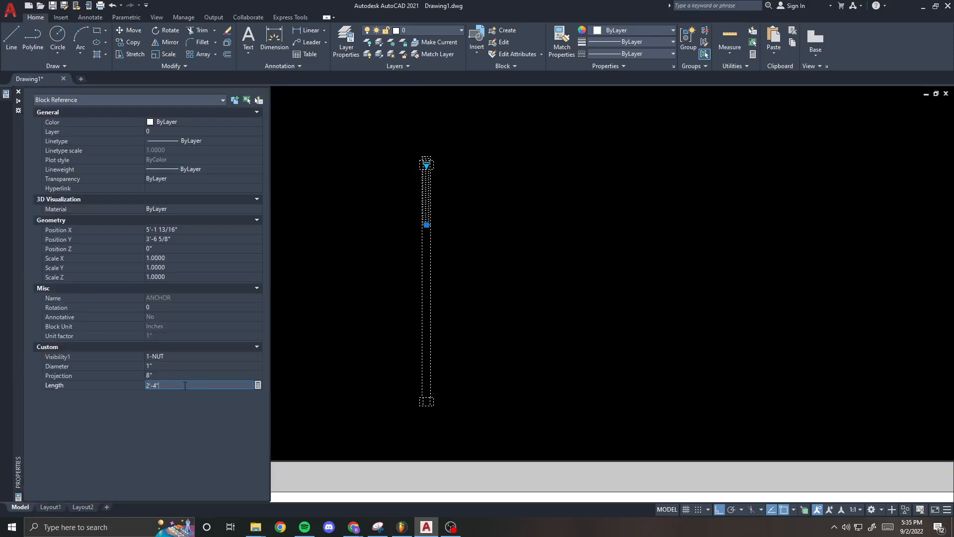
text(3')
key(Return)
scroll(411, 234, down, 3)
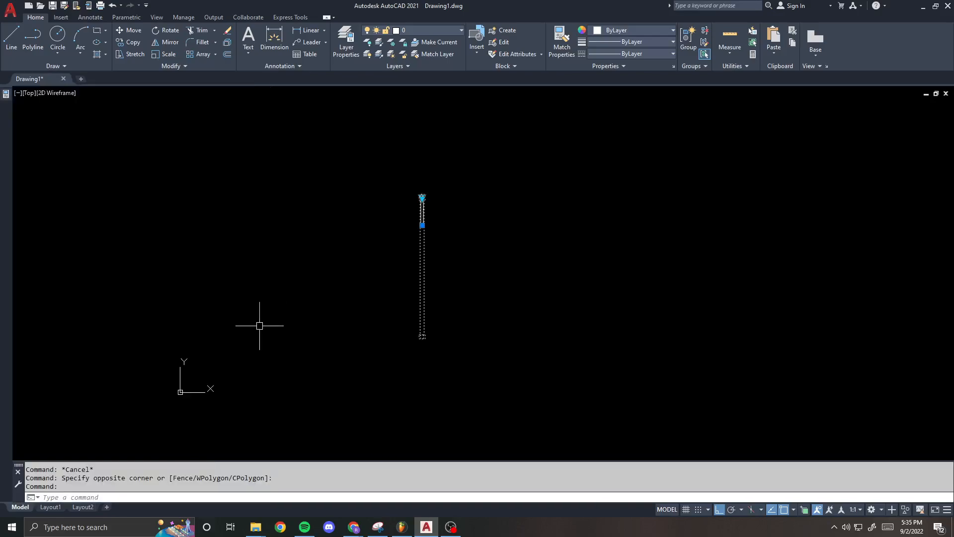
- Restore the anchor's Length to 2'-4" and its Projection to 4", and deselect the block
drag(167, 383, 130, 380)
text(2'4)
key(Return)
click(178, 374)
text(4)
key(Tab)
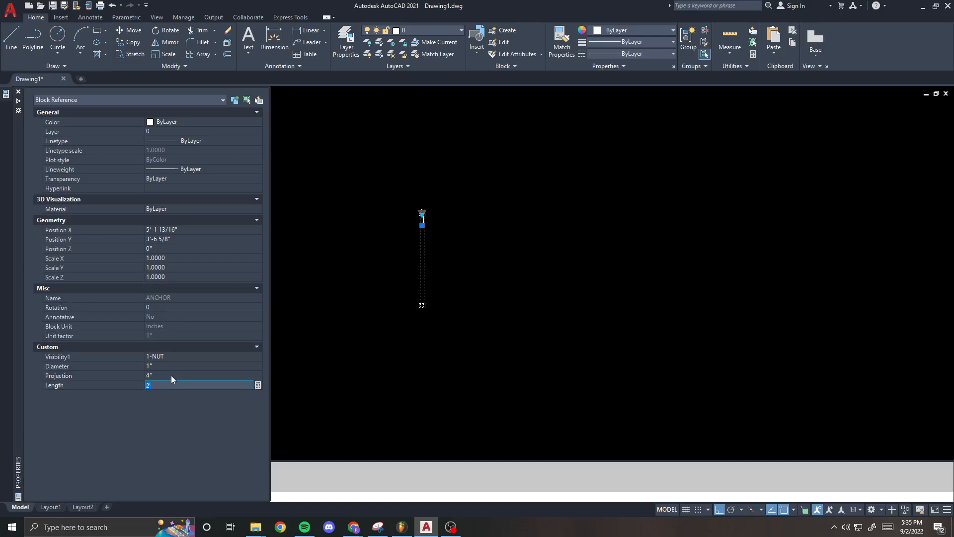
key(Escape)
scroll(426, 248, up, 2)
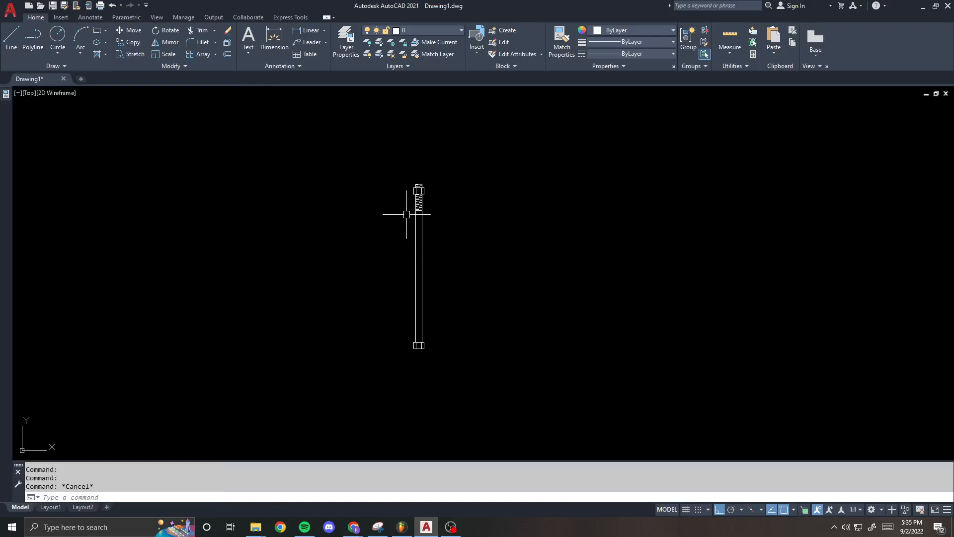
click(416, 201)
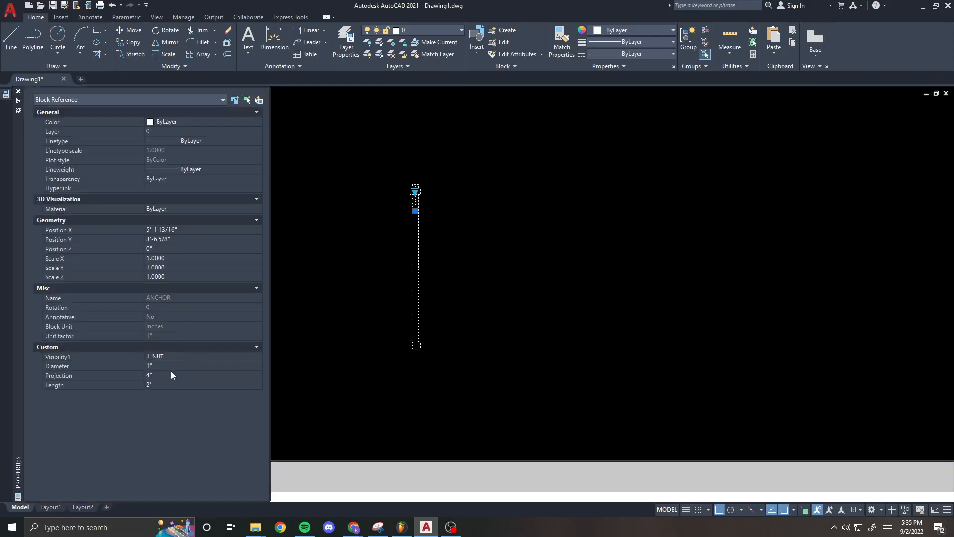
click(169, 386)
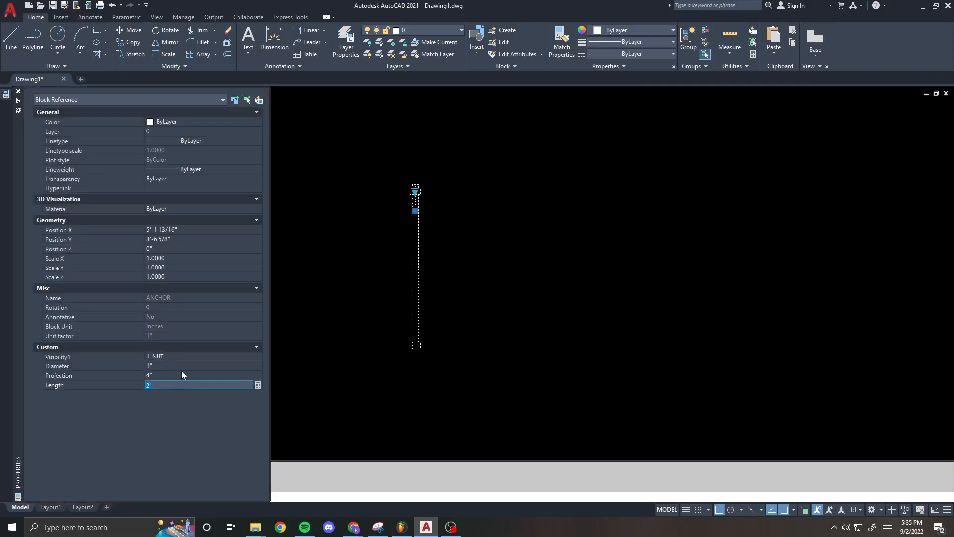
key(Escape)
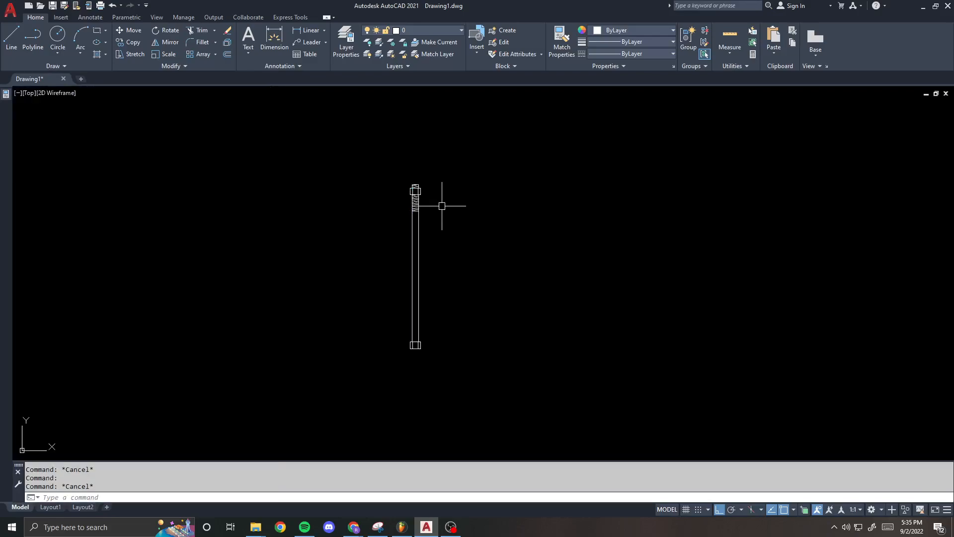
- Open the ANCHOR block in the Block Editor, review its parameters and visibility states, and close the editor
click(417, 204)
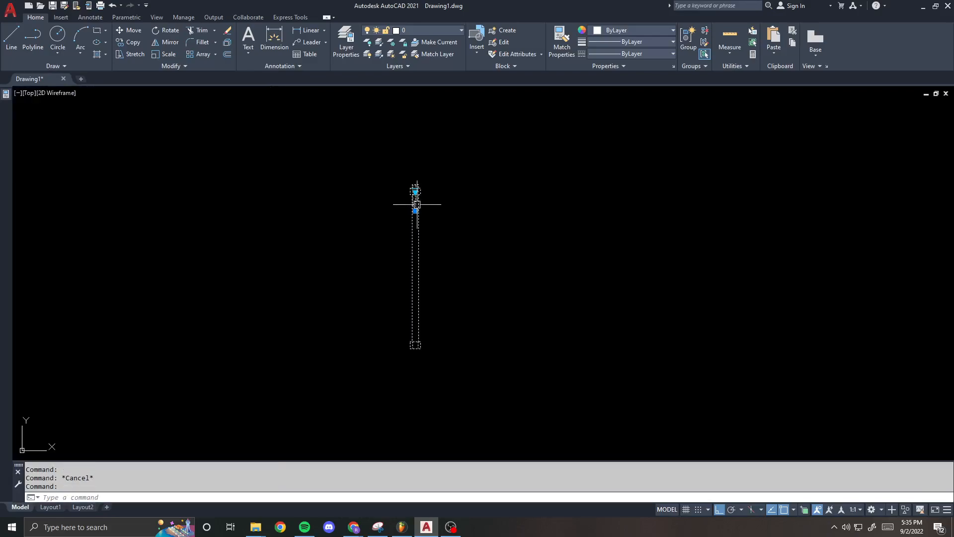
text(be)
key(Return)
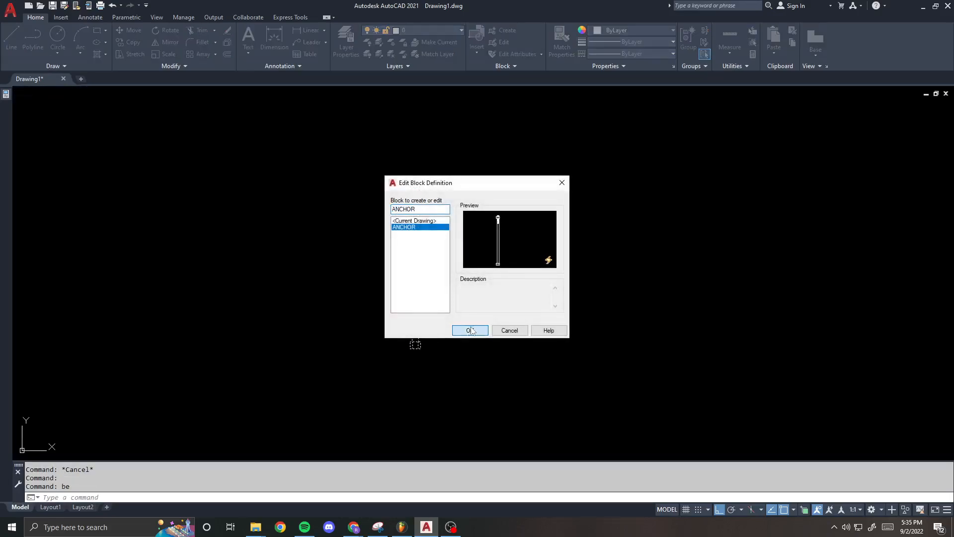
click(470, 330)
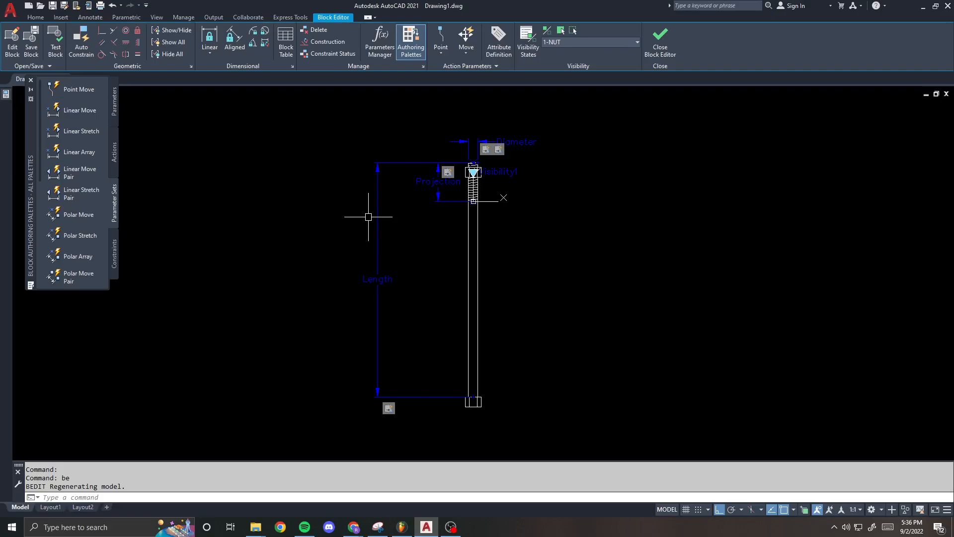
click(611, 40)
click(604, 39)
click(536, 186)
key(Escape)
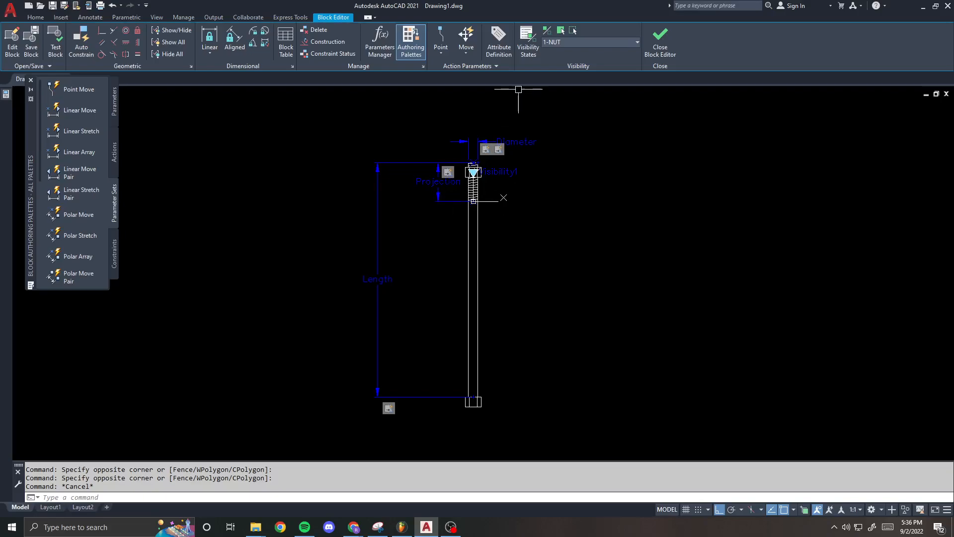
click(659, 40)
- Set the anchor block's Diameter to 2" and deselect the block
scroll(376, 194, up, 4)
click(480, 176)
mouse_move(5, 95)
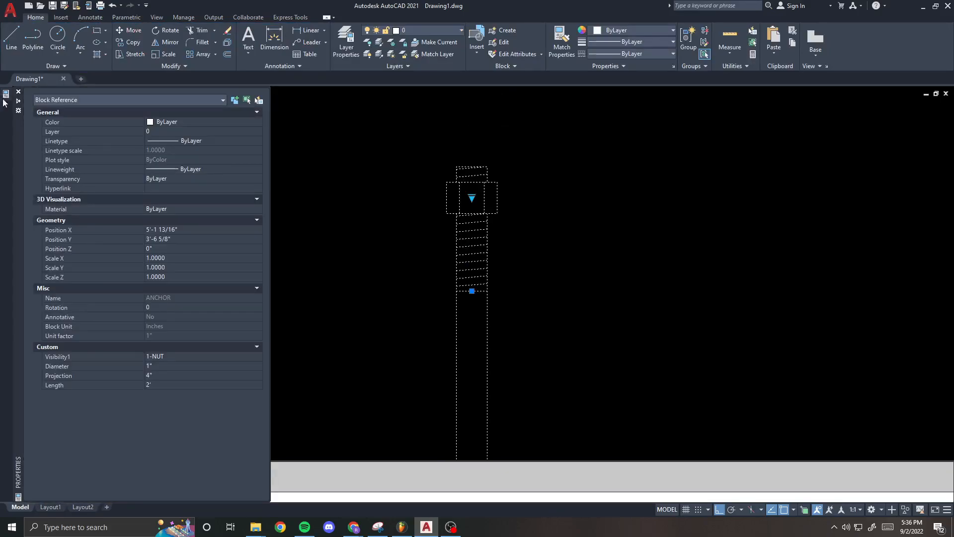
click(167, 364)
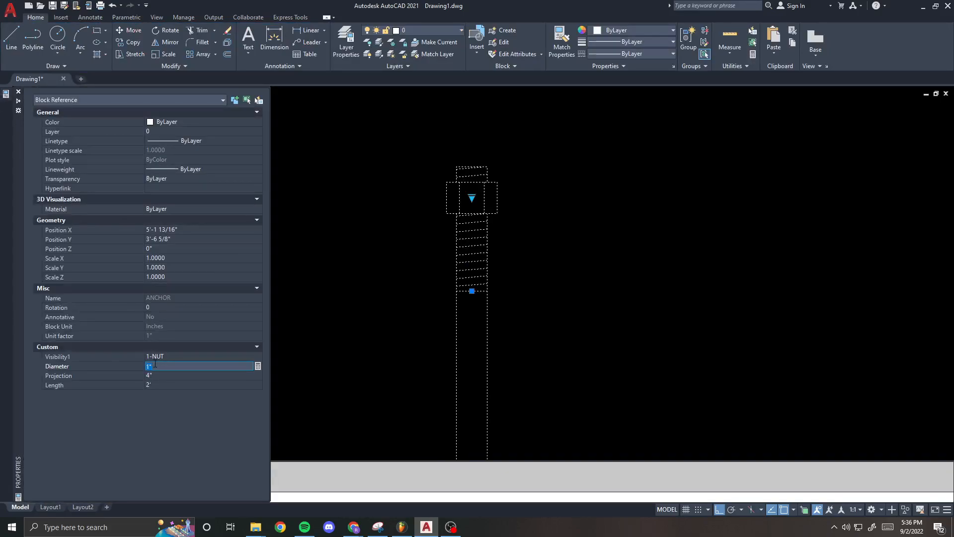
text(2)
key(Return)
key(Escape)
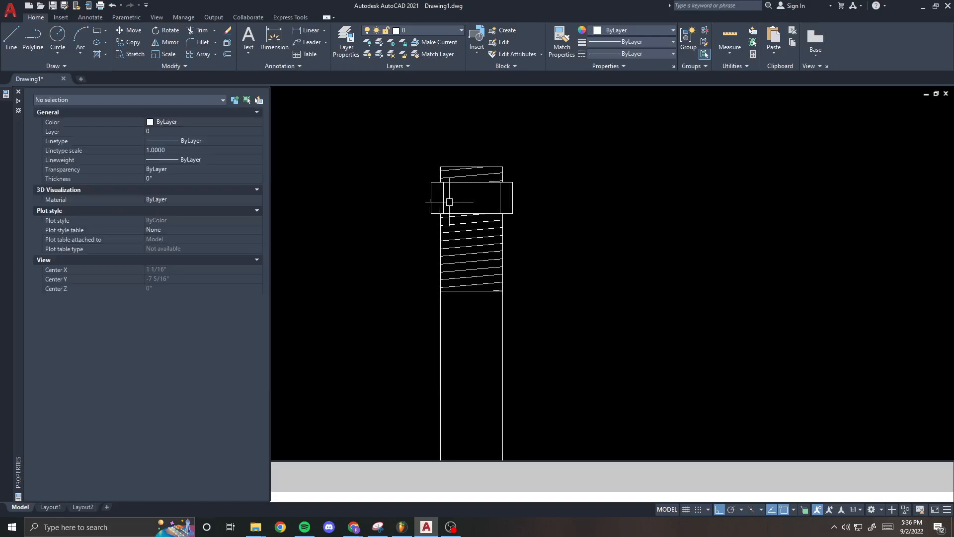
- Switch to the browser and examine the nut table's width across flats, width across corners and thickness values by bolt diameter
scroll(464, 203, up, 2)
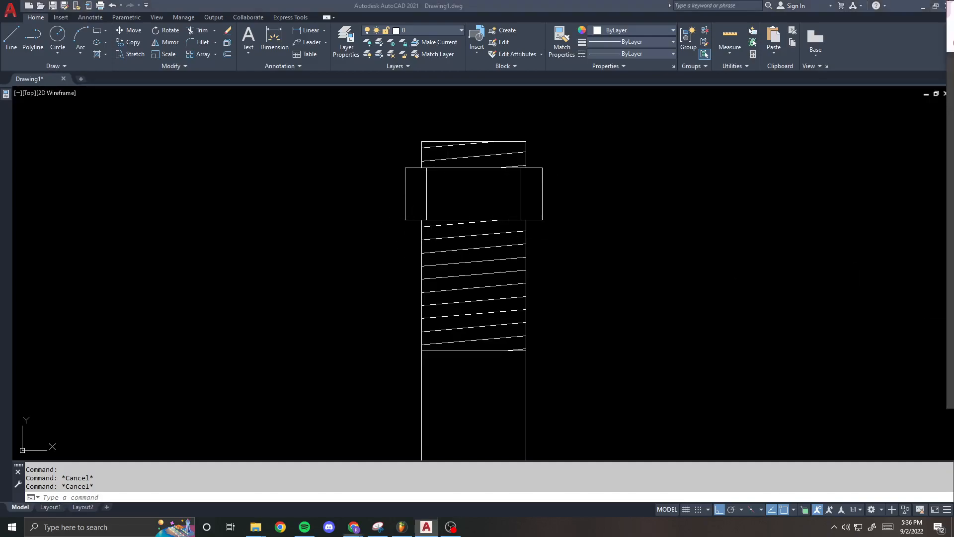
drag(953, 149, 562, 32)
double_click(562, 32)
scroll(209, 201, down, 2)
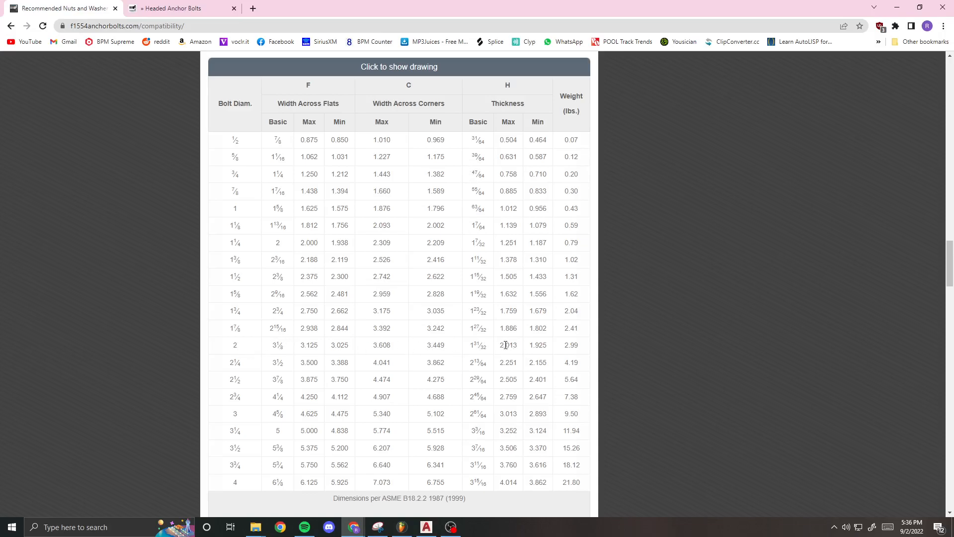
drag(439, 6, 953, 74)
click(446, 190)
scroll(446, 191, down, 1)
key(Escape)
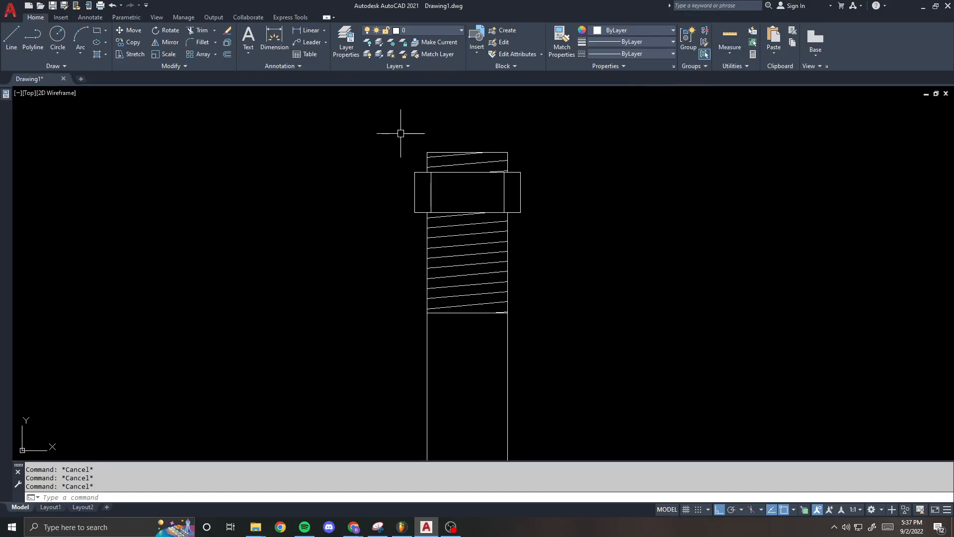
- Undo closing the Block Editor to return to editing the anchor bolt block
scroll(401, 133, down, 2)
scroll(396, 108, down, 3)
middle_drag(409, 160, 411, 121)
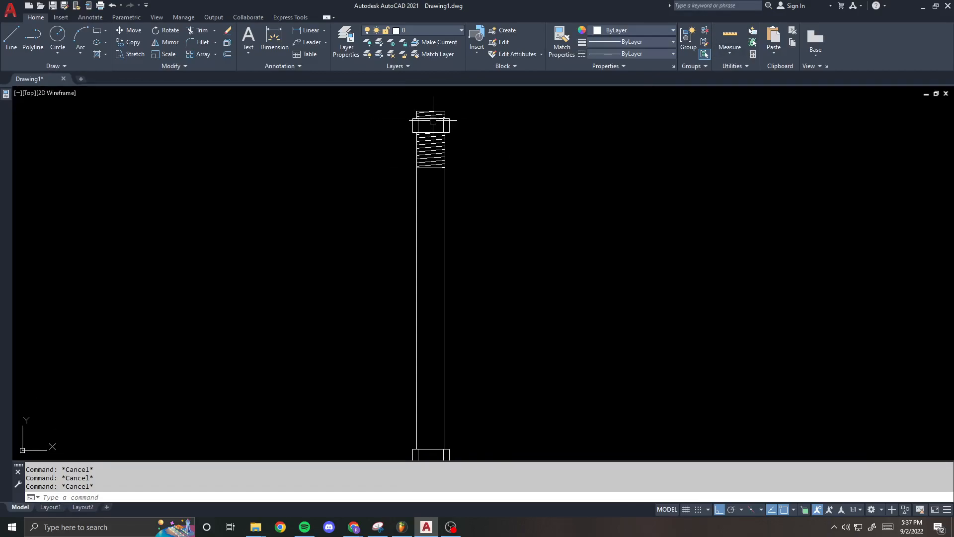
scroll(439, 120, down, 1)
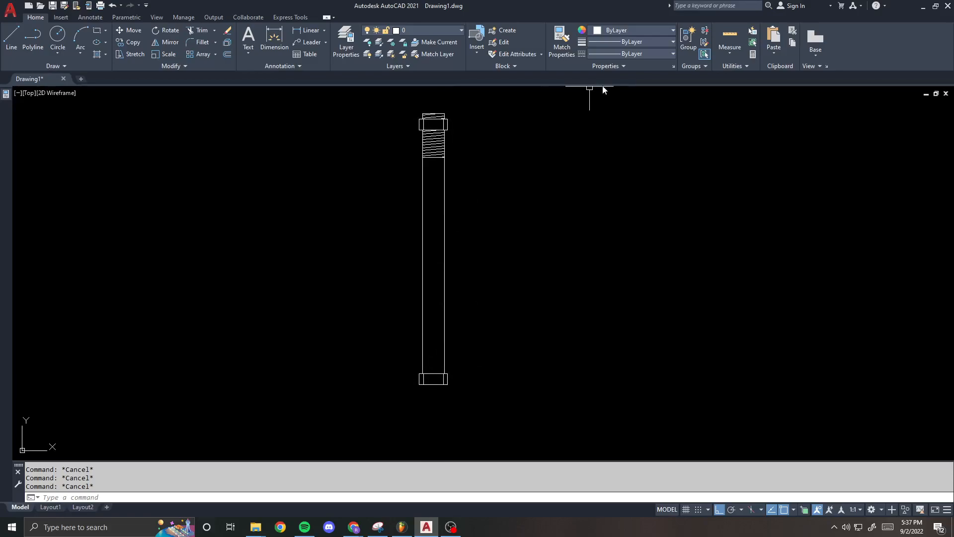
key(ctrl+z)
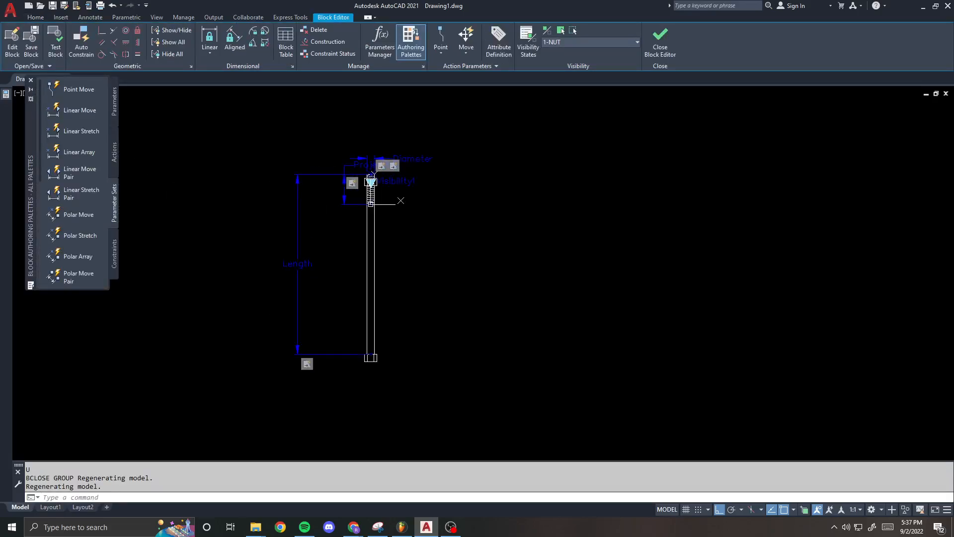
- Examine the Projection, Diameter and Visibility parameters around the threaded end and the upper nut
scroll(79, 208, down, 5)
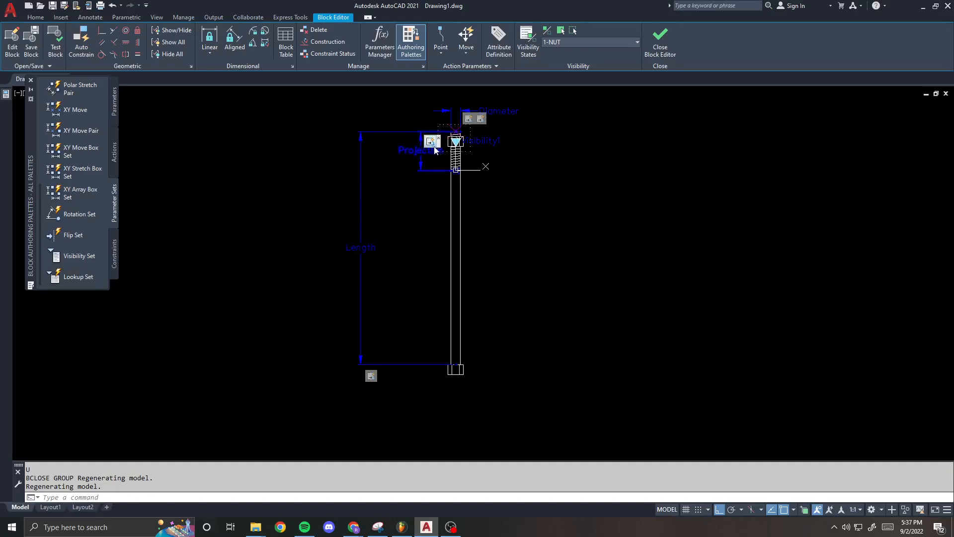
scroll(452, 166, up, 2)
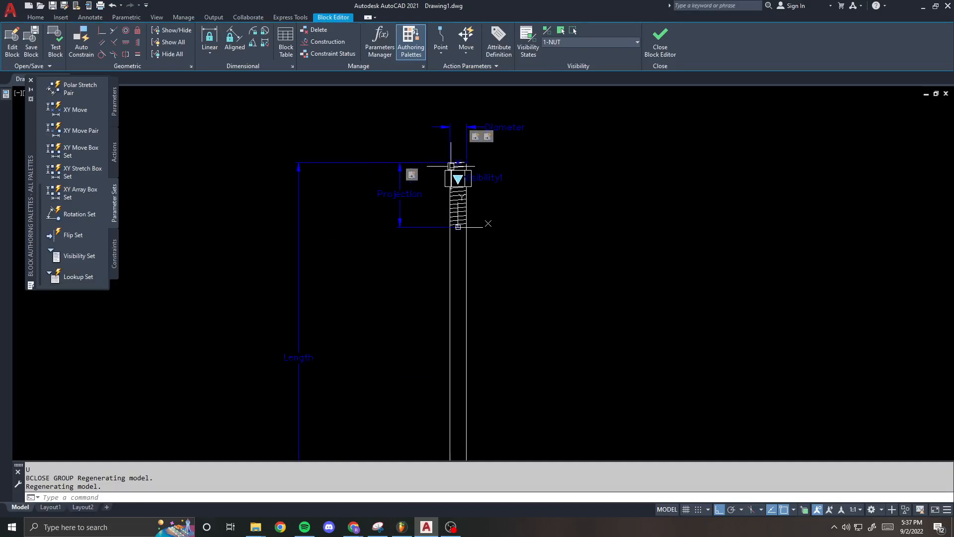
scroll(424, 174, up, 3)
middle_drag(415, 198, 426, 228)
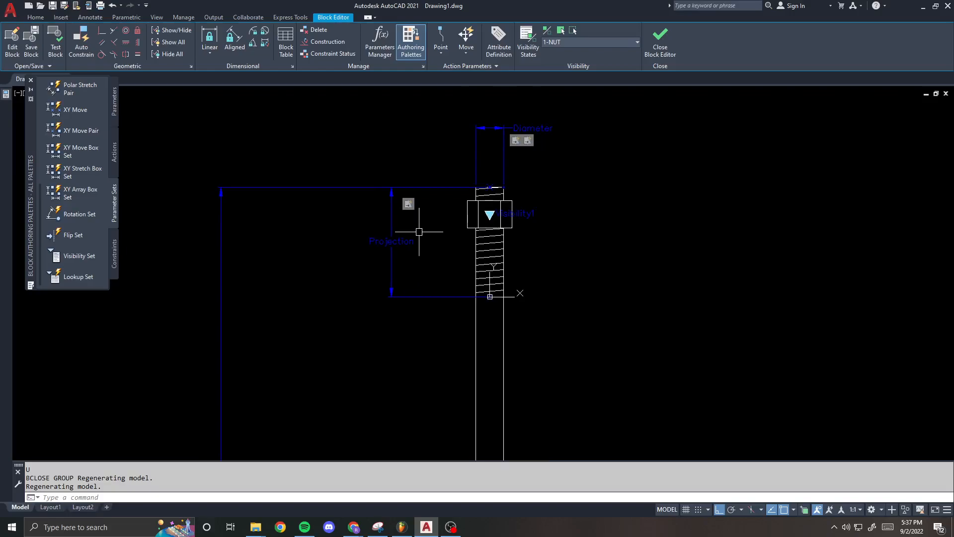
middle_drag(450, 217, 413, 225)
scroll(439, 134, up, 1)
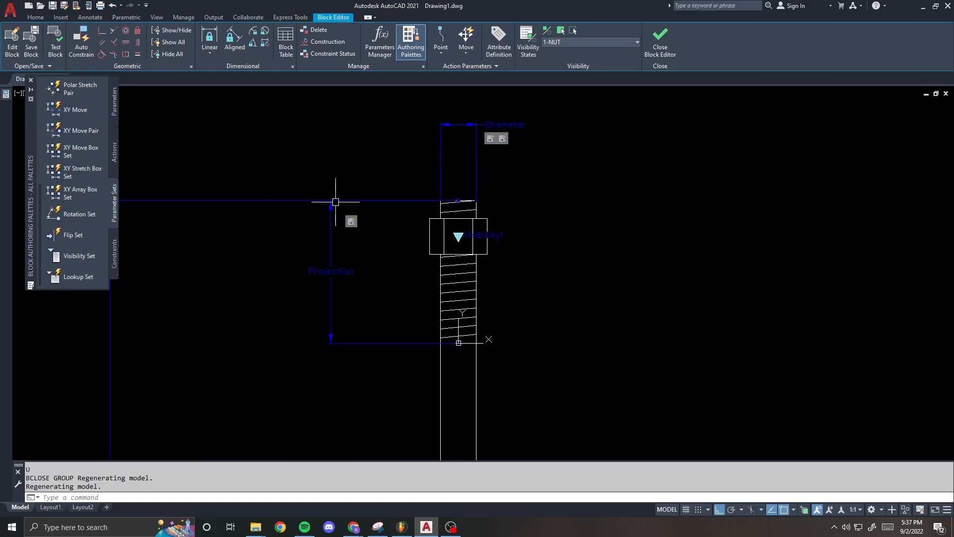
scroll(354, 226, up, 2)
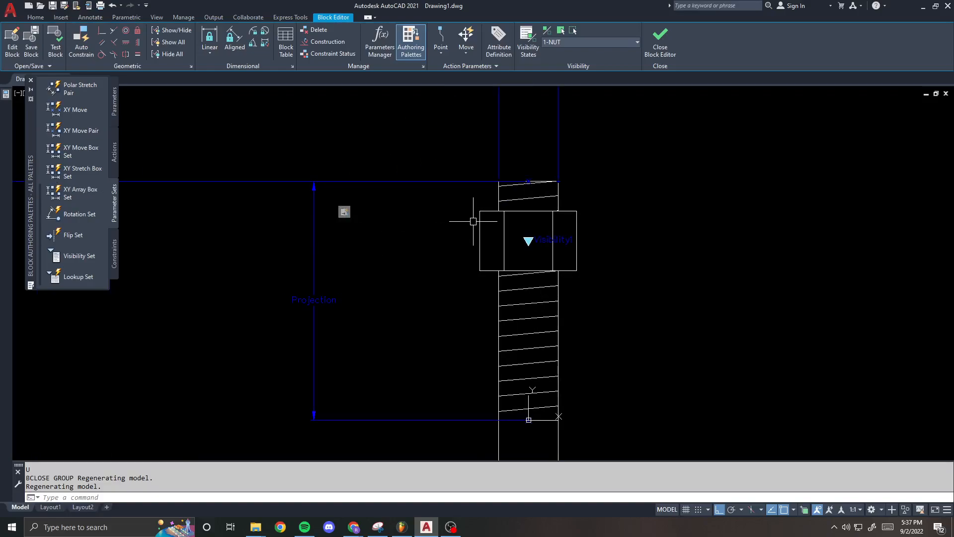
scroll(473, 221, down, 3)
scroll(440, 199, up, 1)
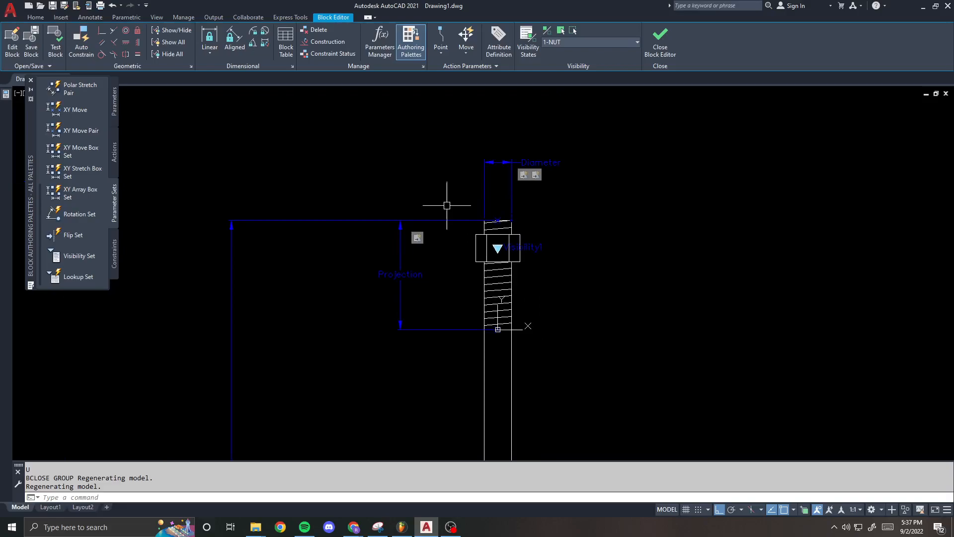
scroll(497, 169, up, 2)
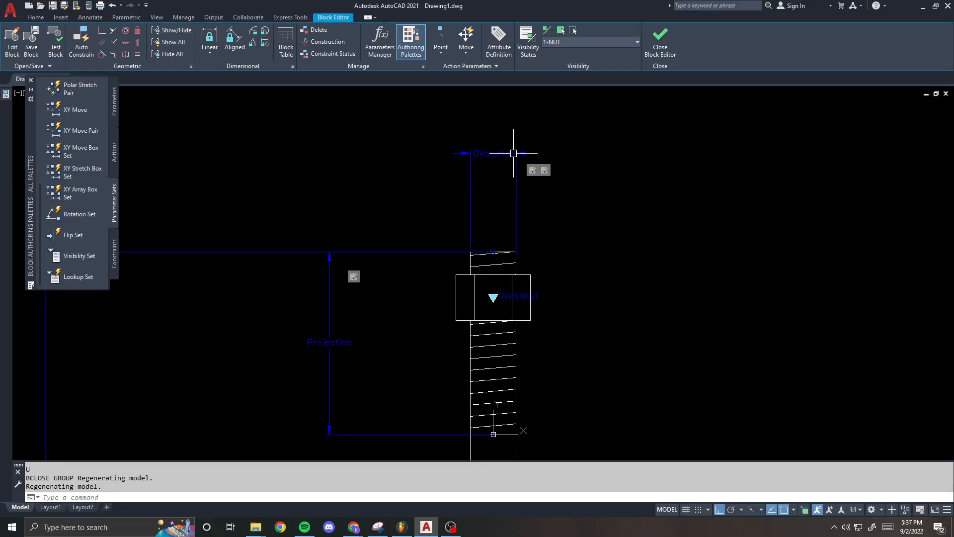
click(491, 153)
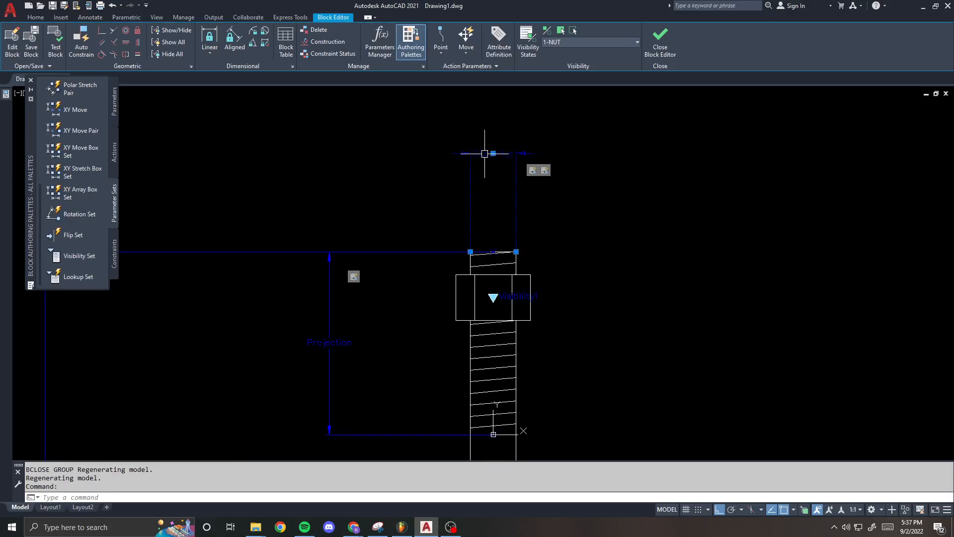
key(Escape)
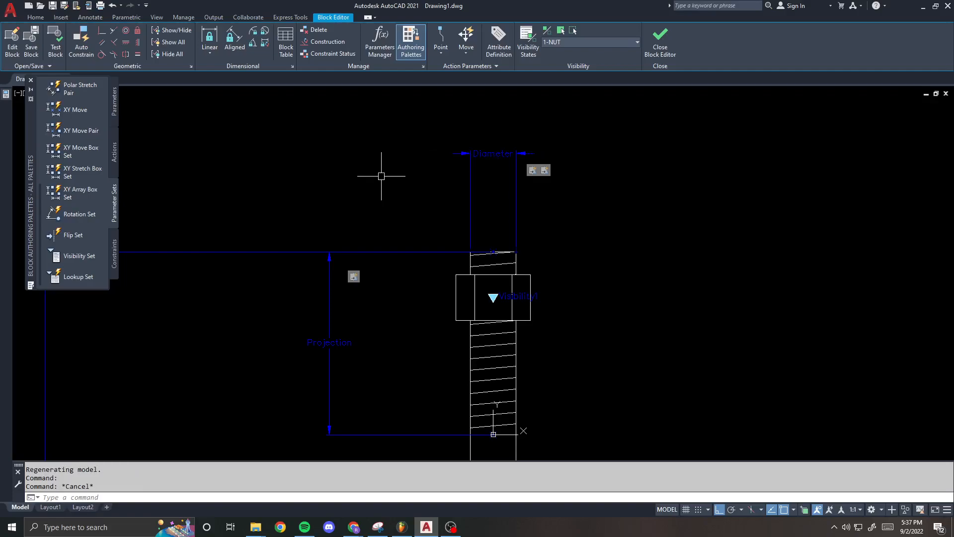
- Add a Lookup parameter set between the Projection parameter and the bolt's threaded portion
click(78, 277)
mouse_move(373, 312)
middle_down()
mouse_move(377, 288)
mouse_move(422, 230)
middle_up()
click(441, 266)
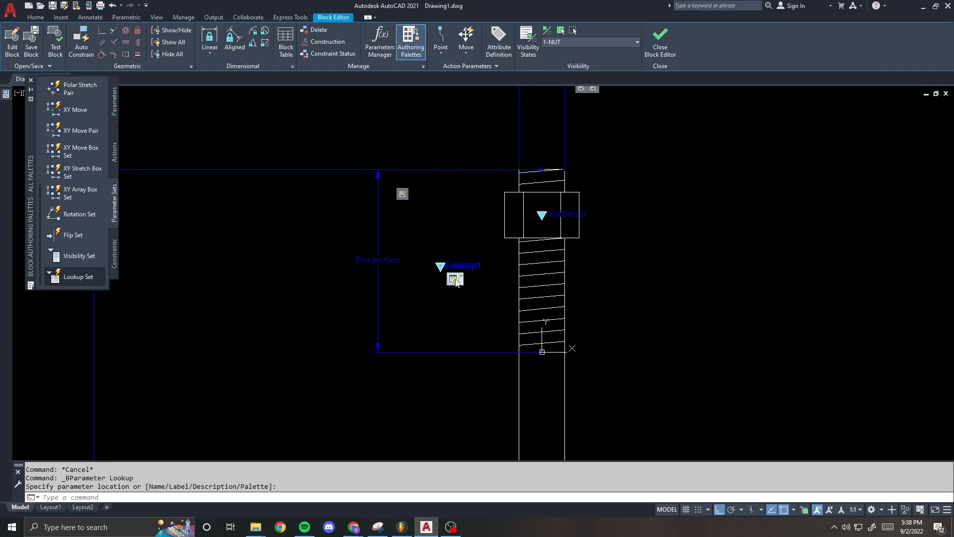
scroll(422, 266, down, 2)
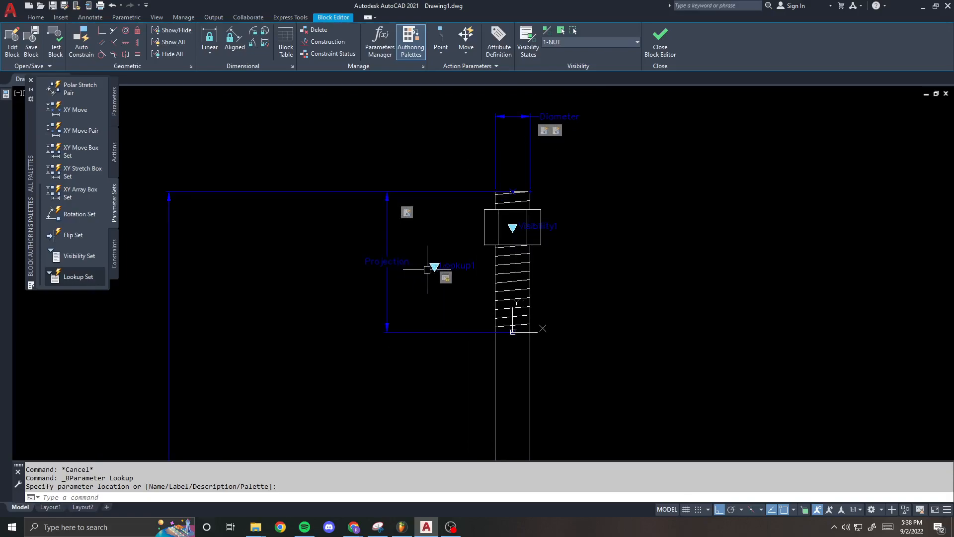
right_click(446, 278)
key(Escape)
key(Escape)
scroll(441, 239, up, 2)
scroll(515, 179, down, 5)
mouse_move(533, 314)
middle_down()
mouse_move(533, 179)
mouse_move(497, 343)
middle_up()
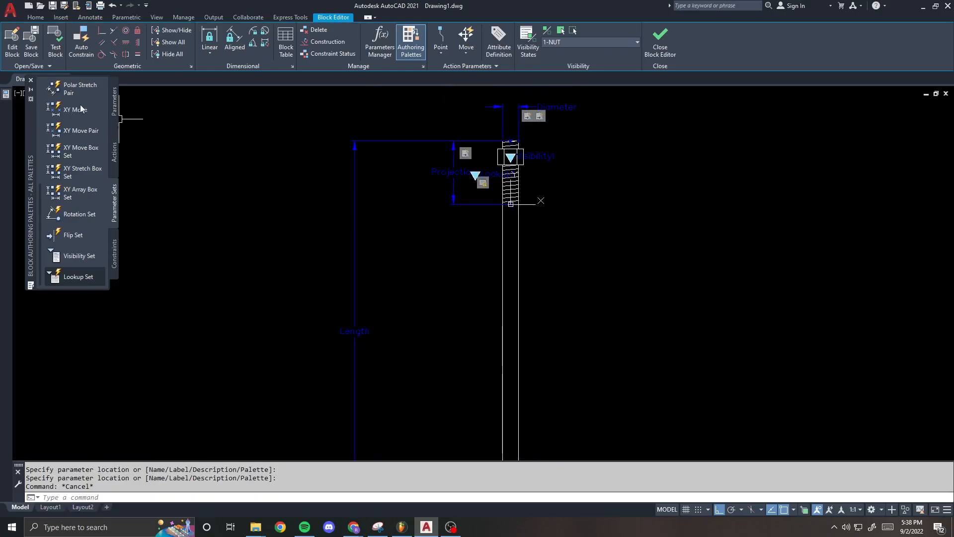
click(115, 149)
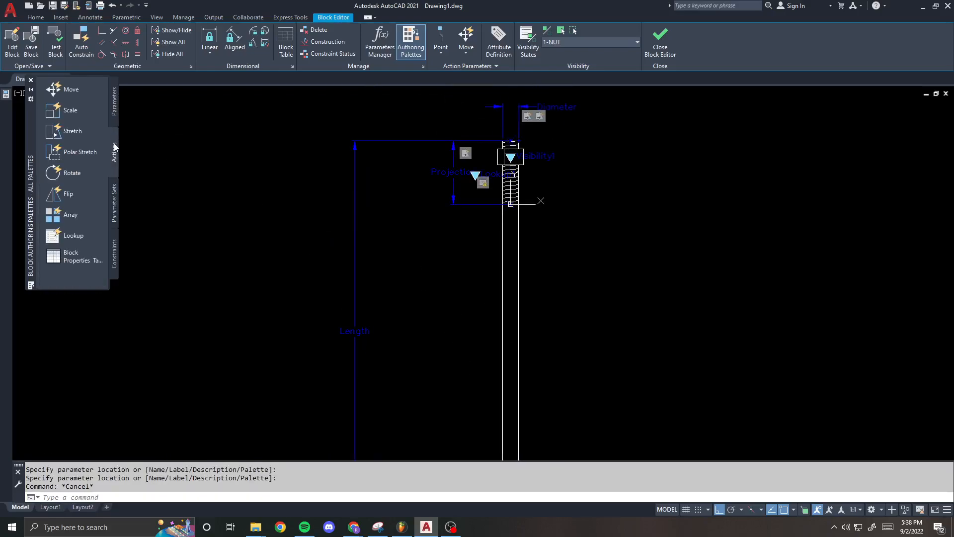
click(72, 132)
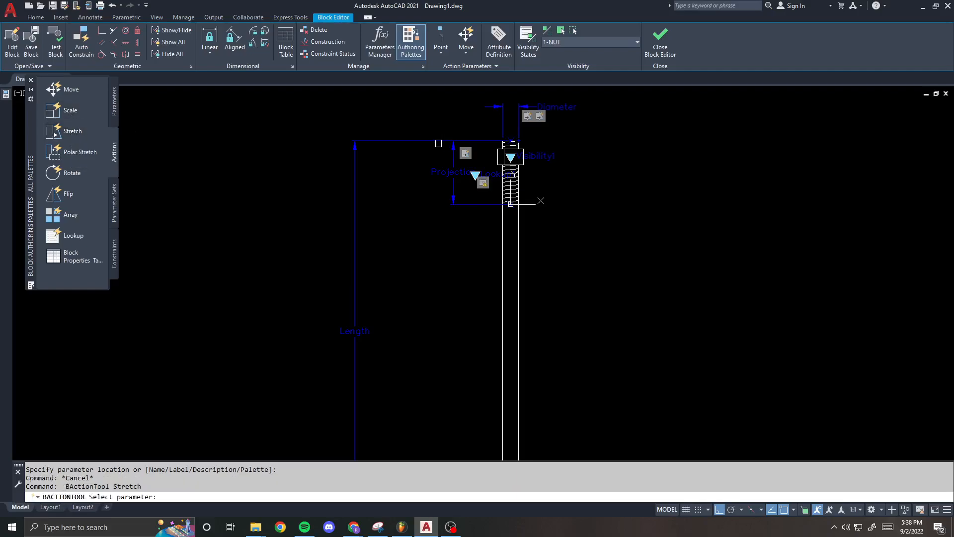
key(Escape)
- Add a Linear Stretch parameter set along the upper nut's left edge, from its upper to its lower corner, with the label outside the nut
click(118, 203)
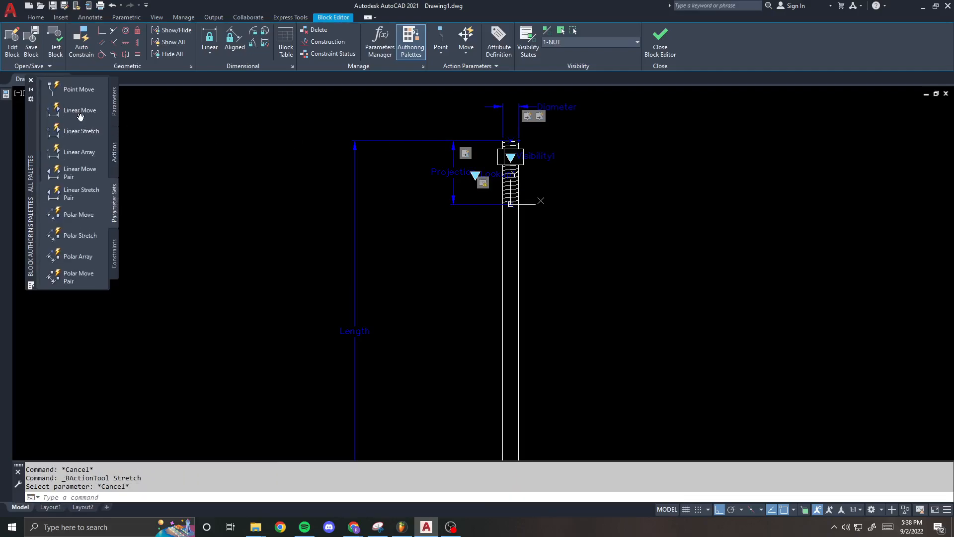
click(80, 130)
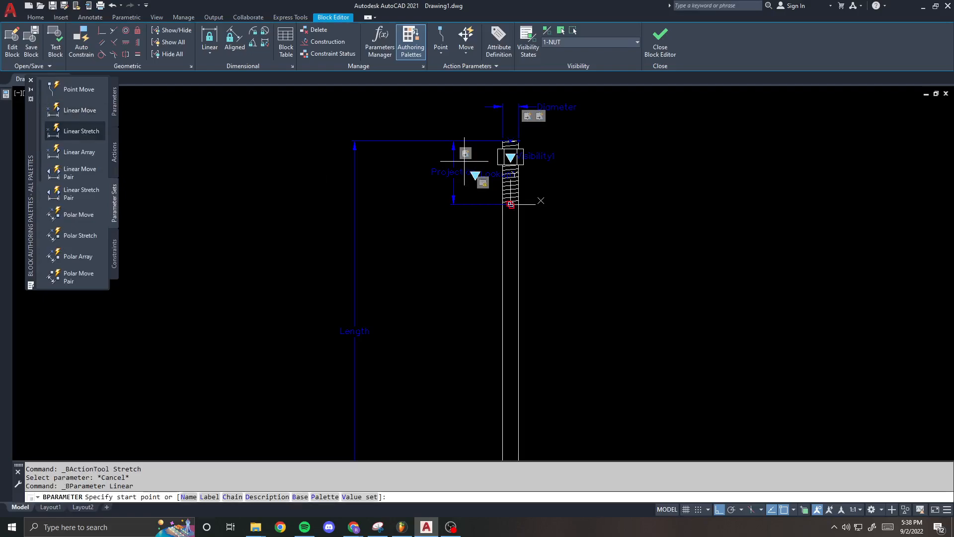
scroll(497, 151, up, 6)
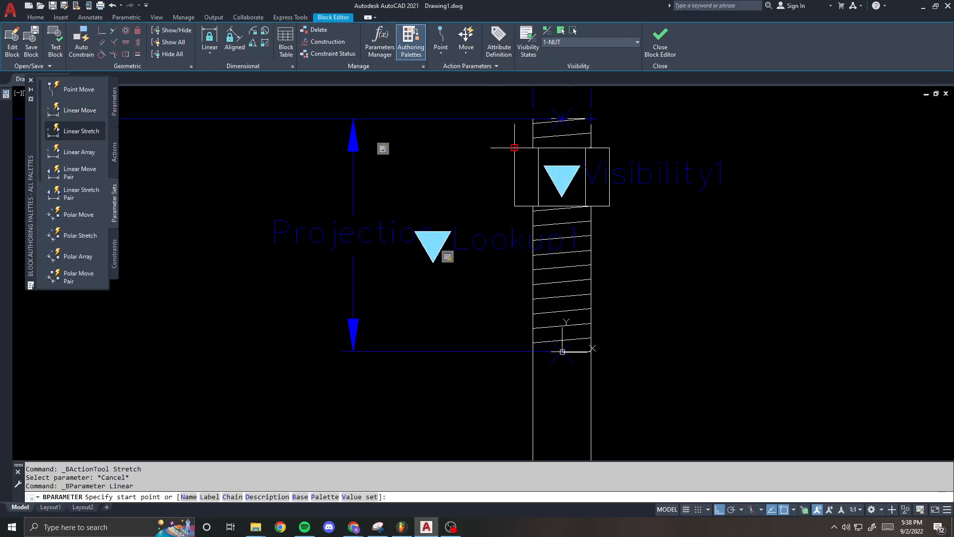
middle_drag(512, 122, 502, 171)
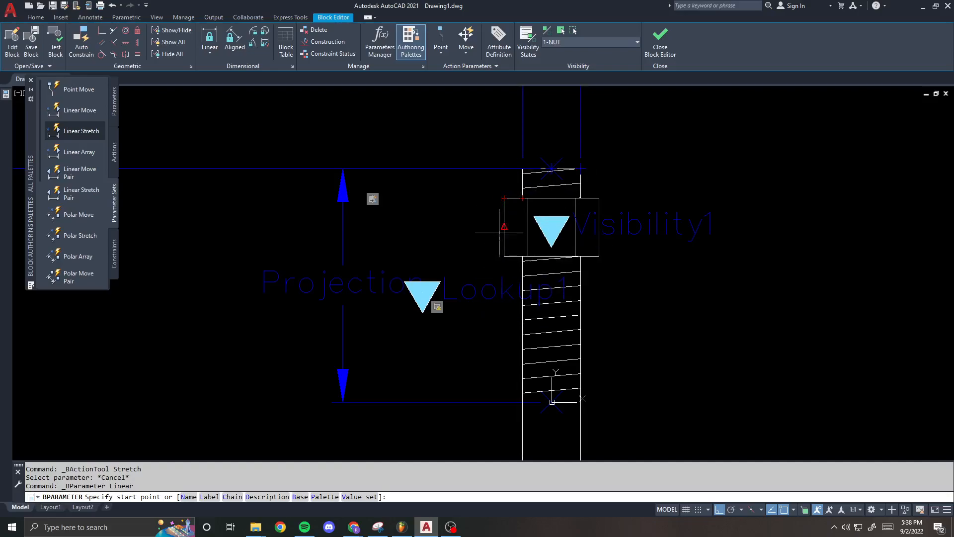
click(504, 198)
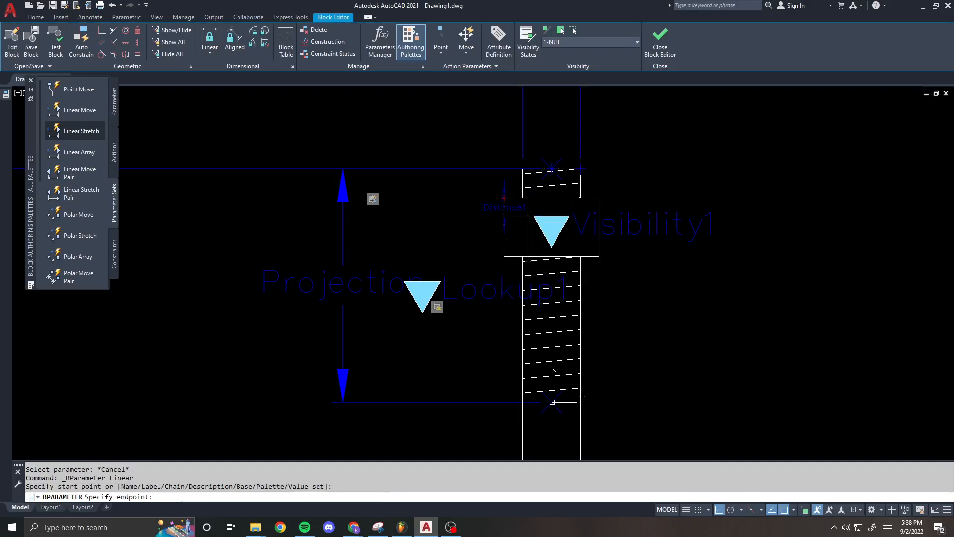
click(503, 256)
click(437, 240)
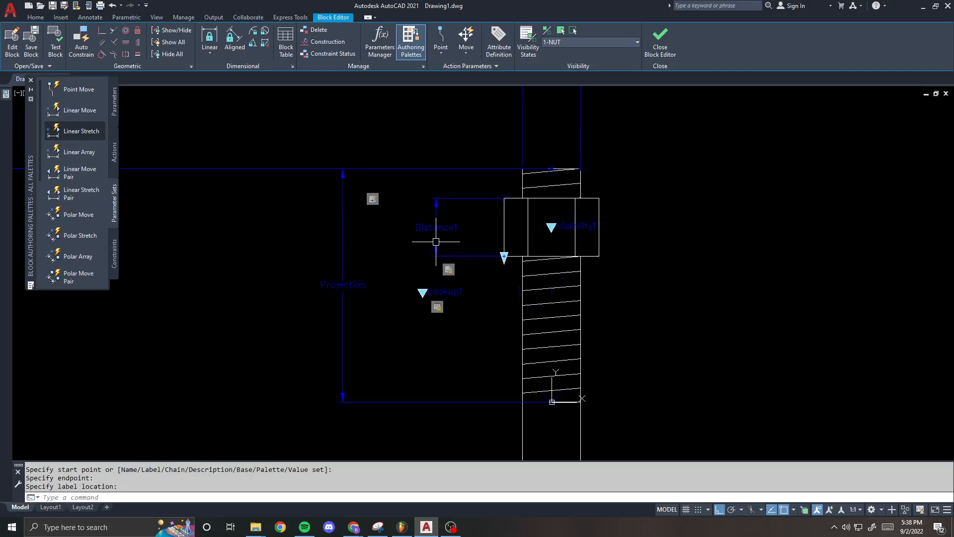
- Rename the upper nut's new linear parameter to "Nut Thk 1"
double_click(443, 229)
text(N)
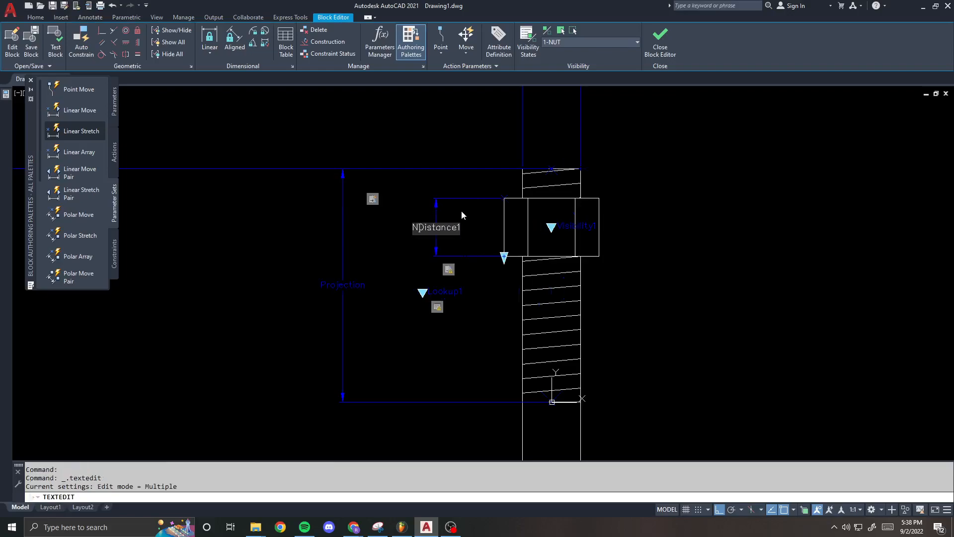
key(Delete)
key(Delete)
key(Delete)
key(Delete)
key(Delete)
key(Delete)
key(Delete)
key(Delete)
key(Delete)
text(ut Thk 1)
key(Return)
key(Escape)
- Set the Nut Thk 1 parameter's number of grips to 0 and its Show Properties option to No
click(457, 221)
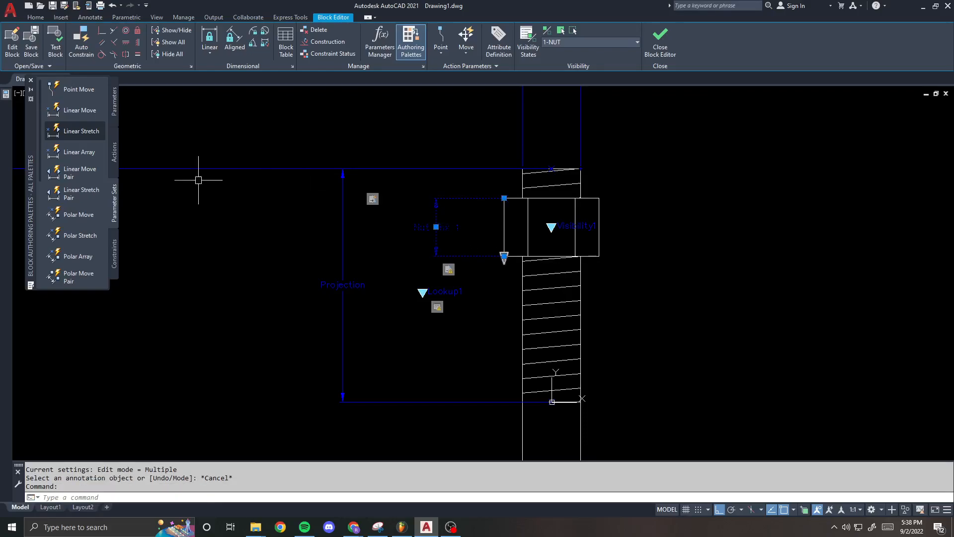
mouse_move(3, 97)
click(159, 415)
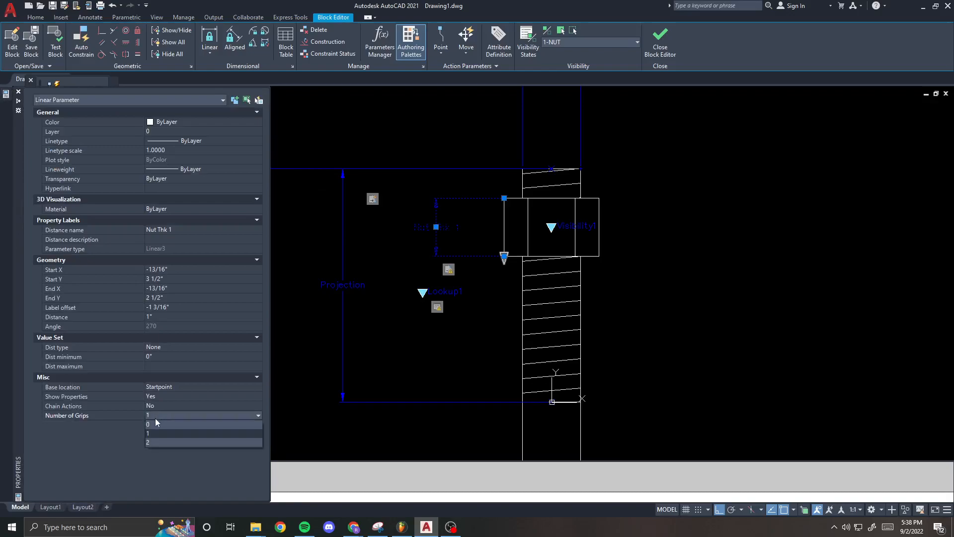
click(152, 424)
click(156, 396)
click(159, 415)
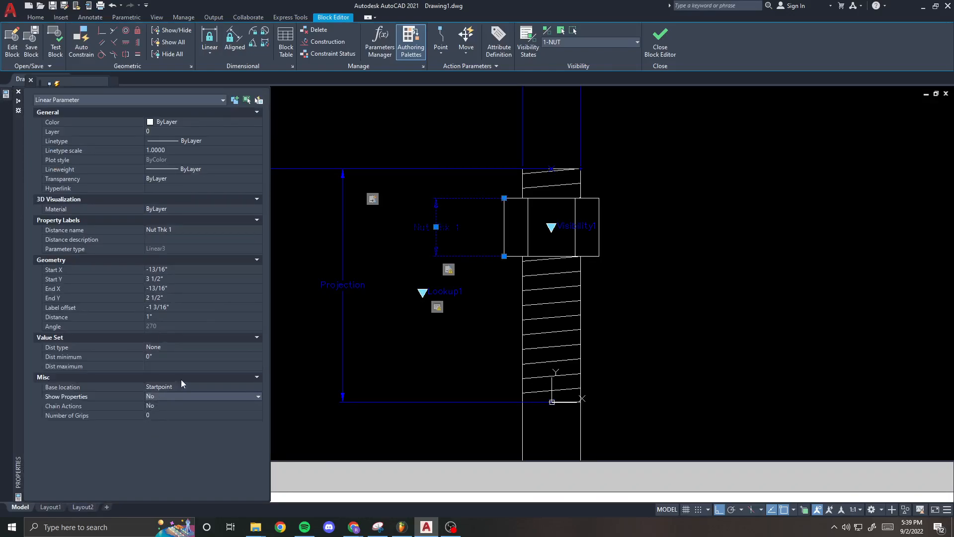
key(Escape)
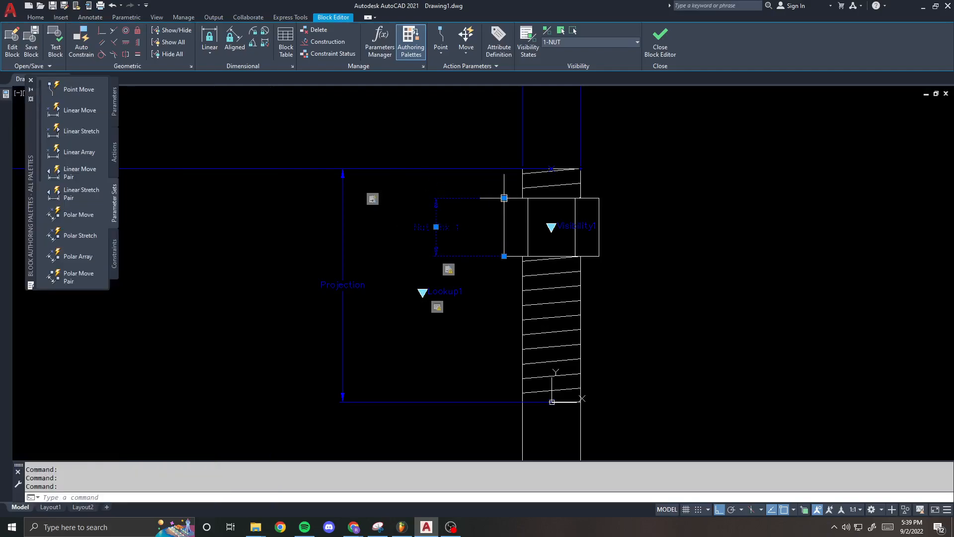
- Try to define a new selection set for the Nut Thk 1 stretch action, framing the upper nut's lower edge
right_click(449, 269)
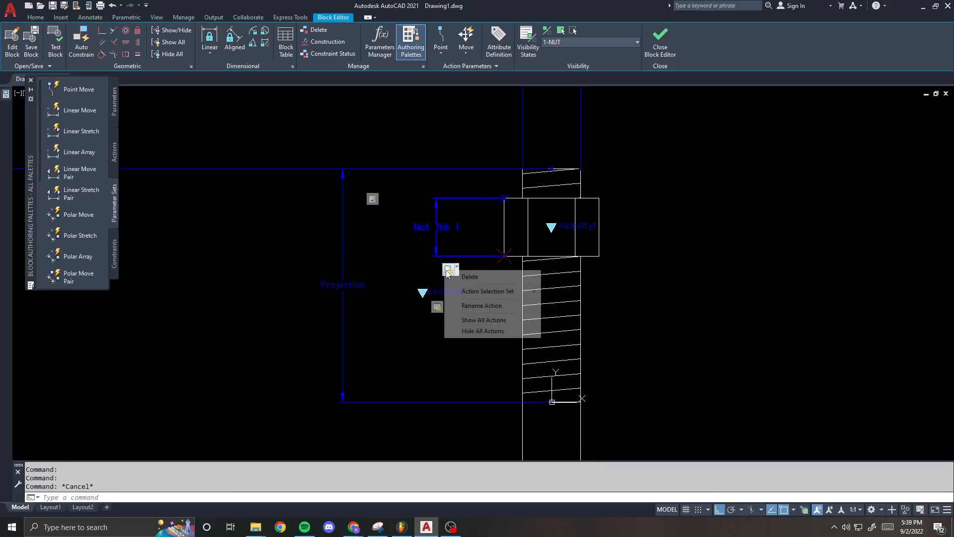
mouse_move(494, 297)
click(578, 294)
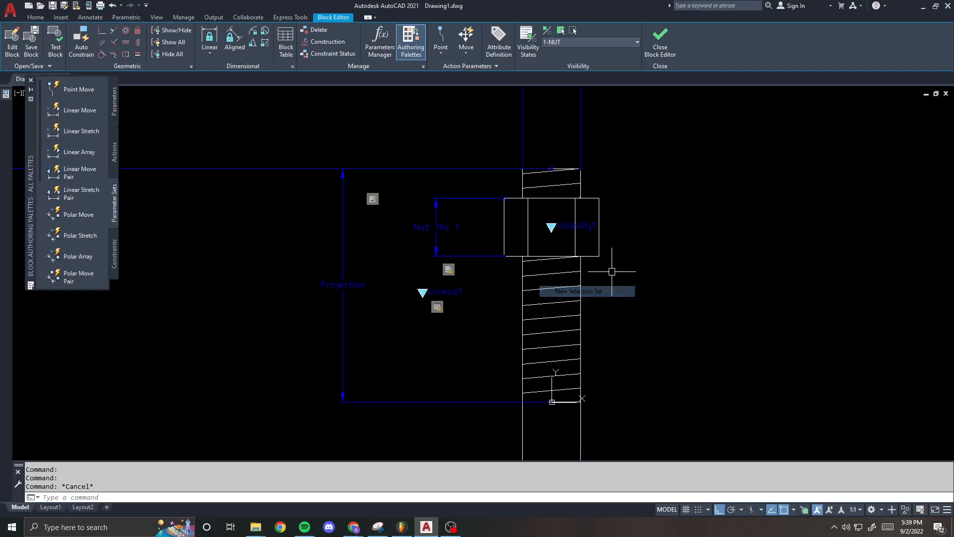
right_click(451, 270)
mouse_move(538, 296)
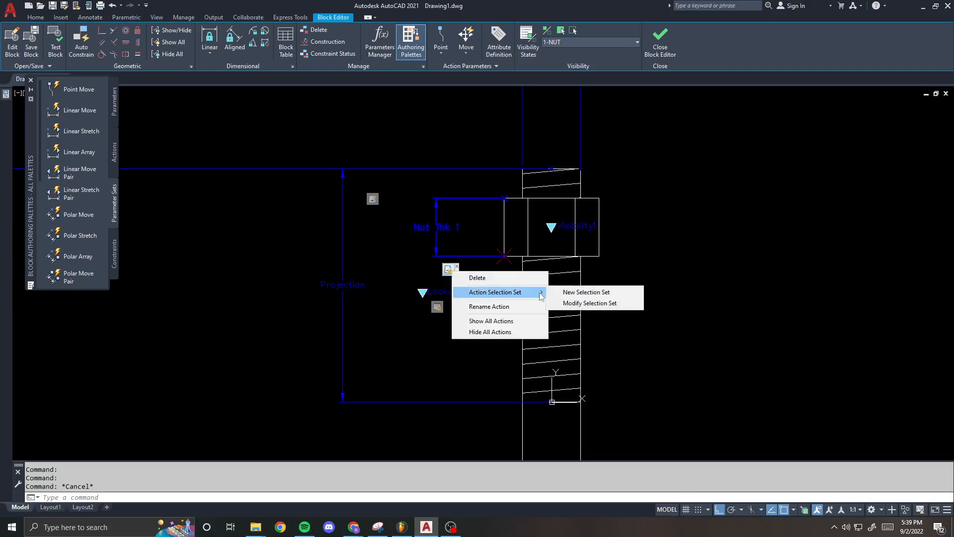
click(587, 292)
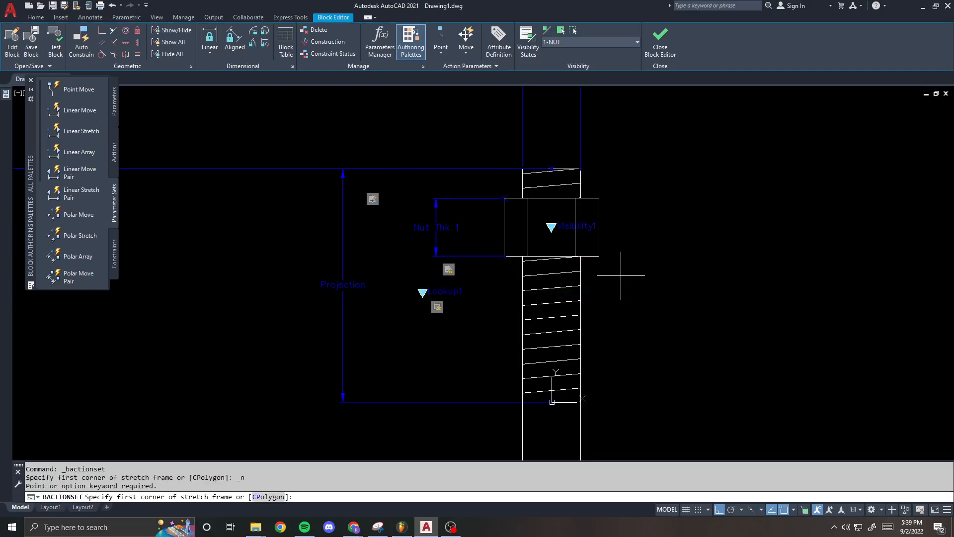
click(621, 275)
click(478, 242)
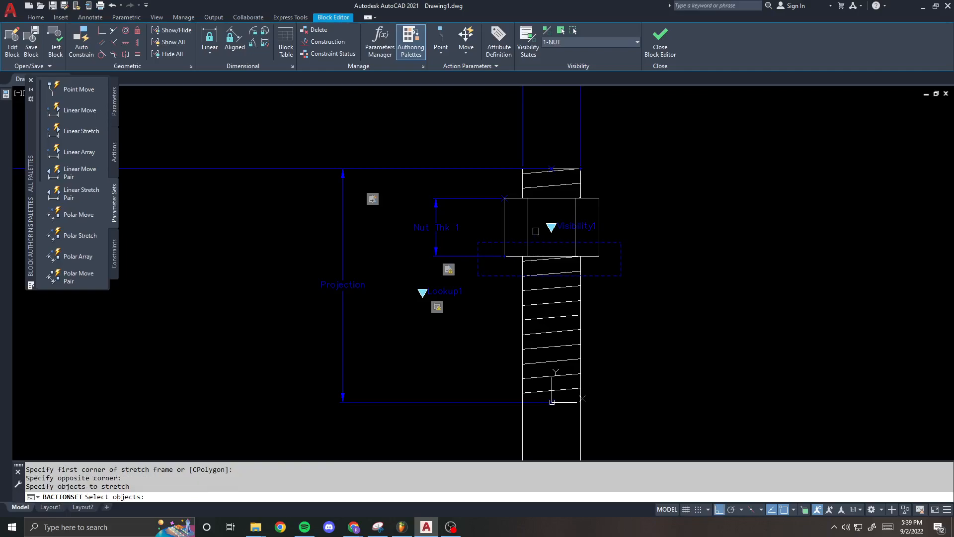
key(Return)
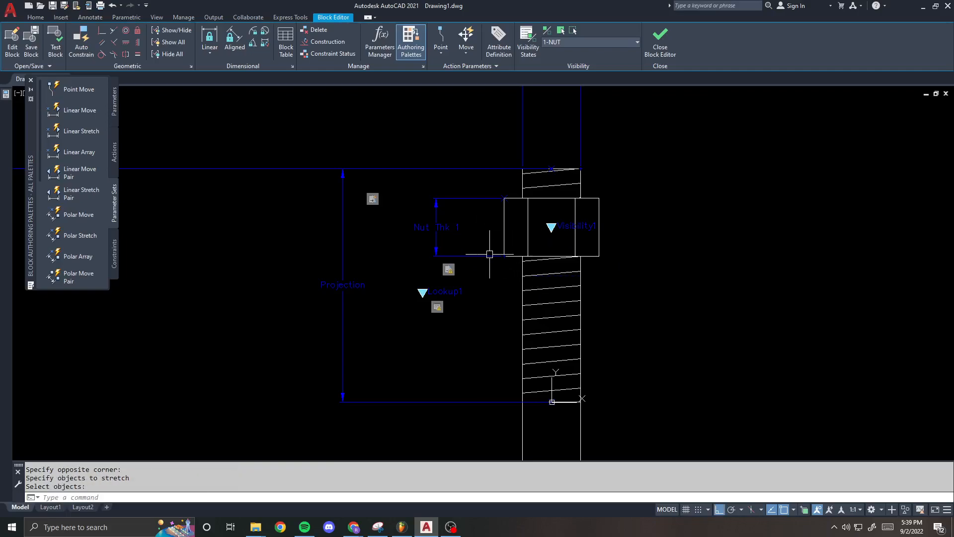
- Give the Nut Thk 1 stretch action a new selection set, framing the upper nut's lower edge and selecting the geometry crossing it
right_click(448, 270)
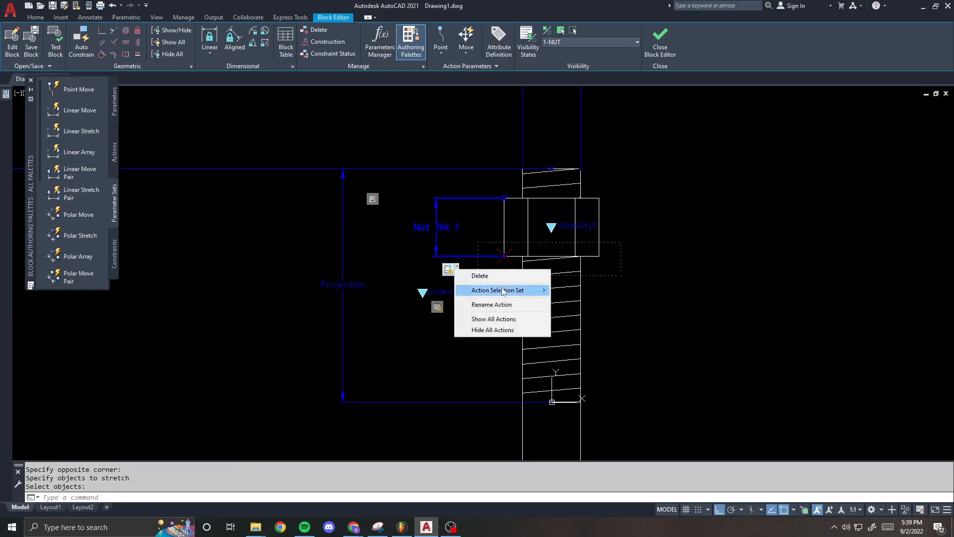
mouse_move(522, 289)
click(575, 294)
click(619, 274)
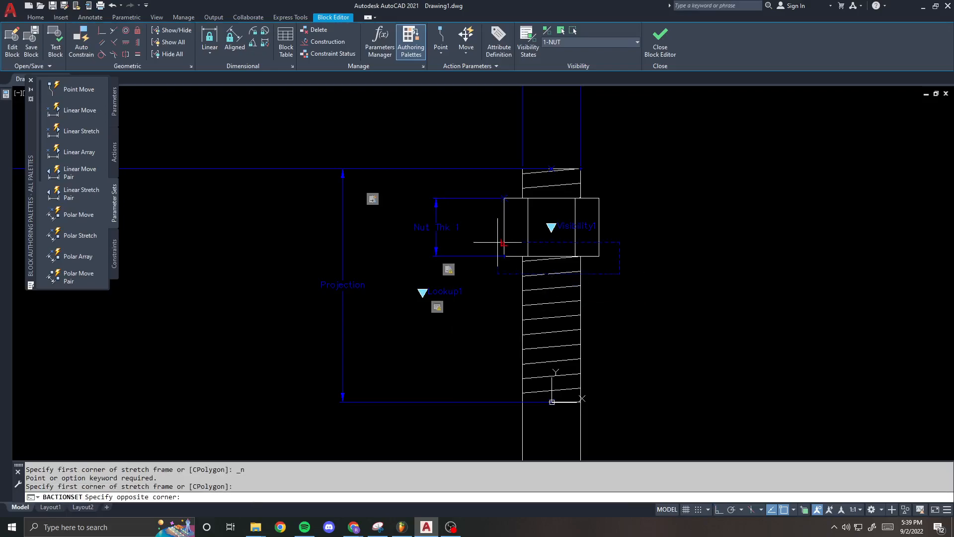
click(479, 241)
click(604, 262)
click(501, 250)
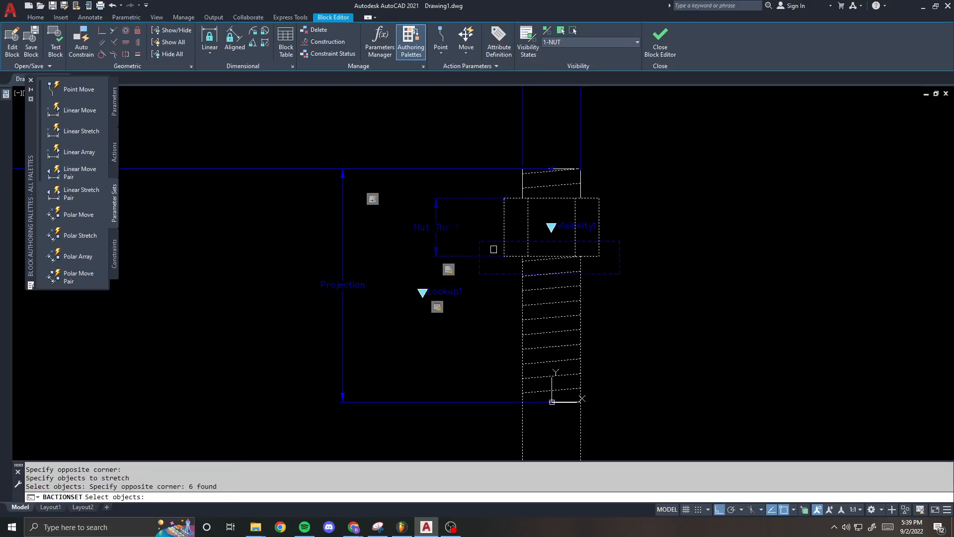
key(Return)
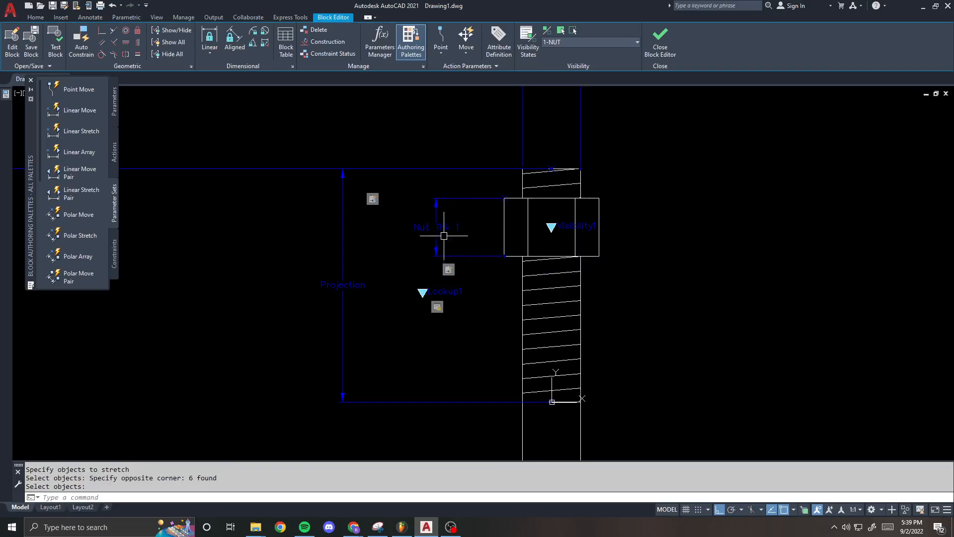
- Add a Linear Stretch parameter set along the bolt head's left edge, from its upper to its lower corner, with the label outside the head
scroll(500, 198, down, 3)
middle_drag(516, 343, 473, 217)
middle_drag(457, 321, 471, 200)
scroll(470, 200, down, 2)
middle_drag(476, 364, 473, 241)
scroll(454, 294, up, 3)
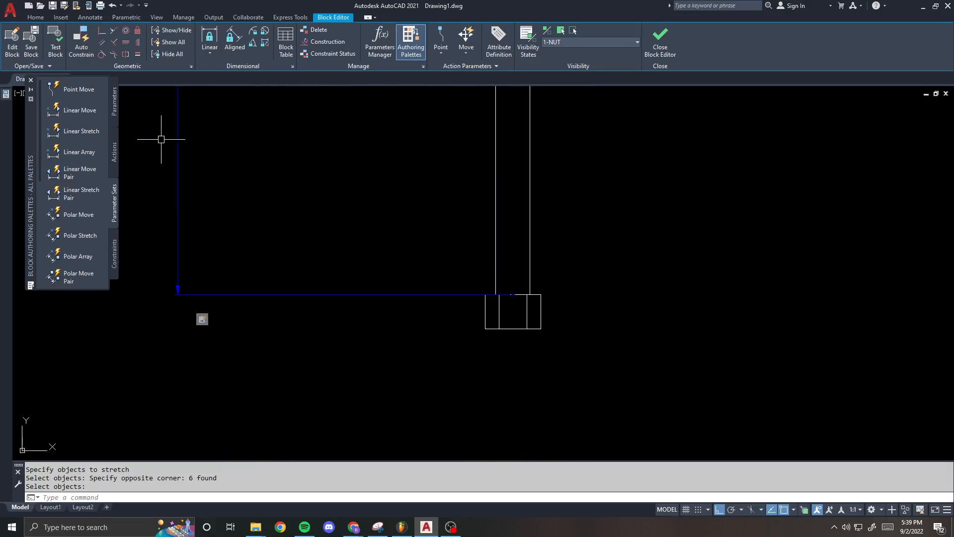
click(80, 152)
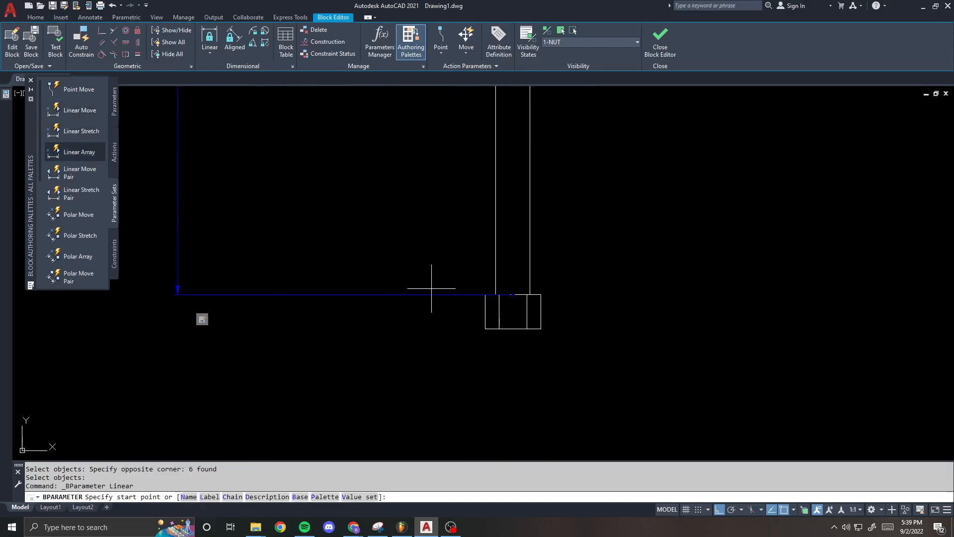
click(485, 295)
click(485, 328)
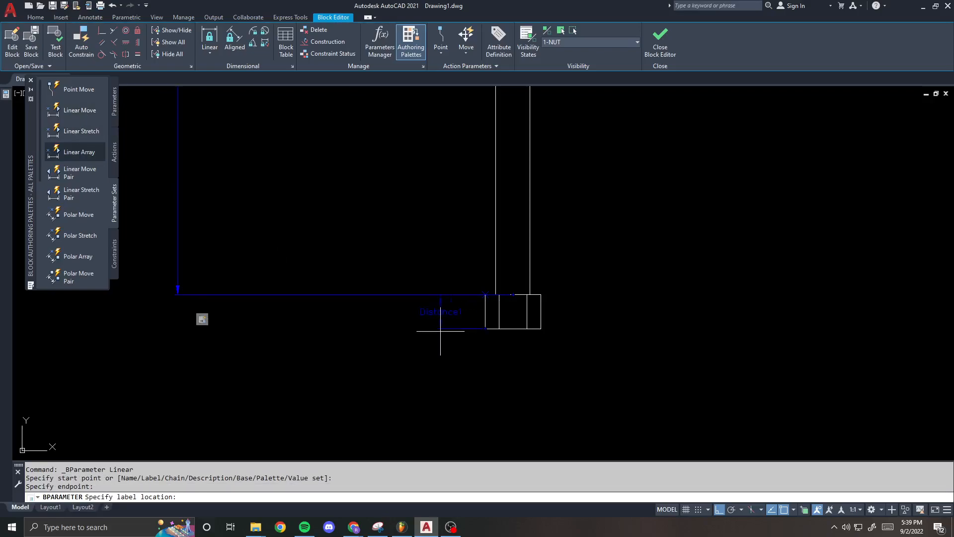
click(414, 333)
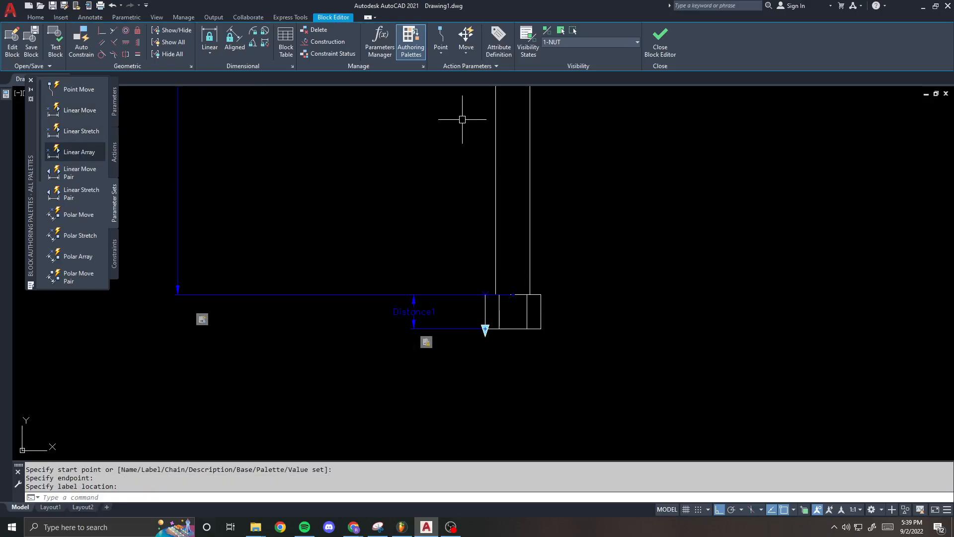
- Give the bolt head's stretch action a new selection set, framing the head's lower edge and selecting the head geometry crossing it
scroll(443, 267, down, 3)
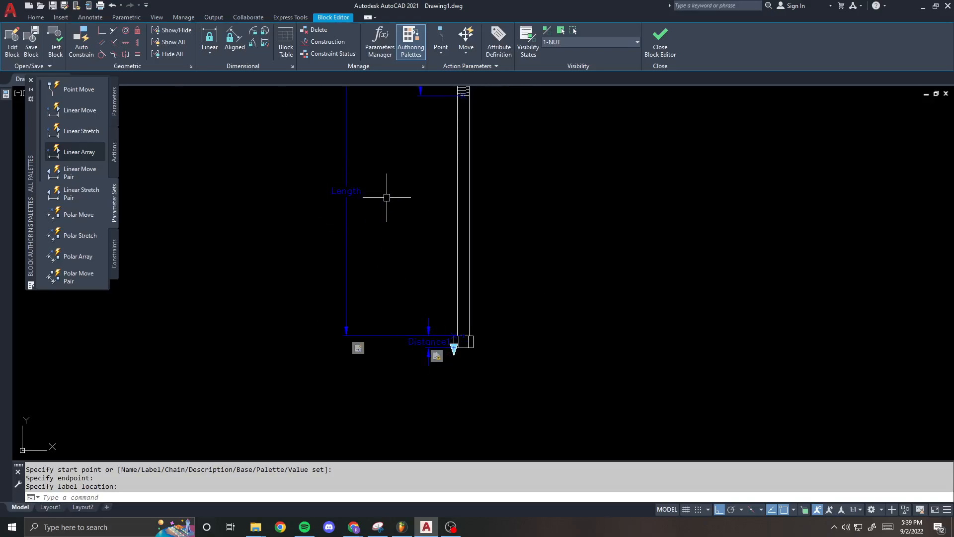
scroll(443, 315, up, 3)
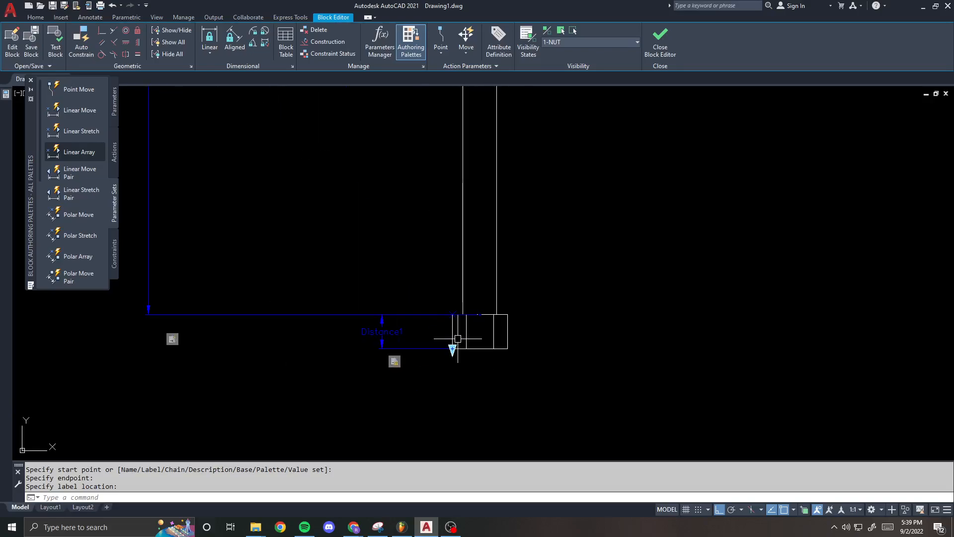
right_click(395, 362)
mouse_move(467, 387)
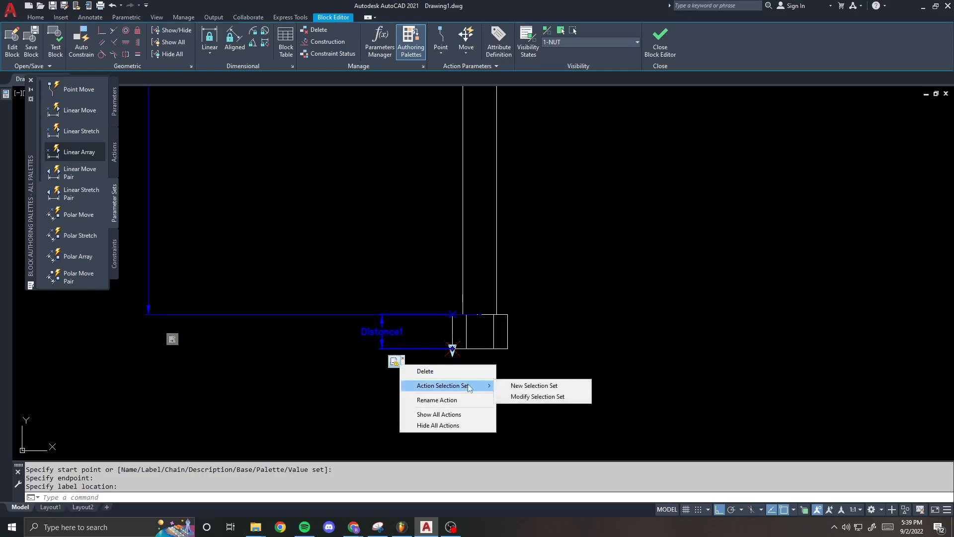
click(523, 386)
click(539, 362)
click(431, 334)
scroll(506, 353, up, 2)
click(526, 354)
click(406, 335)
key(Return)
- Set the bolt head's linear parameter to Show Properties No and its number of grips to 0
middle_drag(315, 328, 427, 330)
click(479, 377)
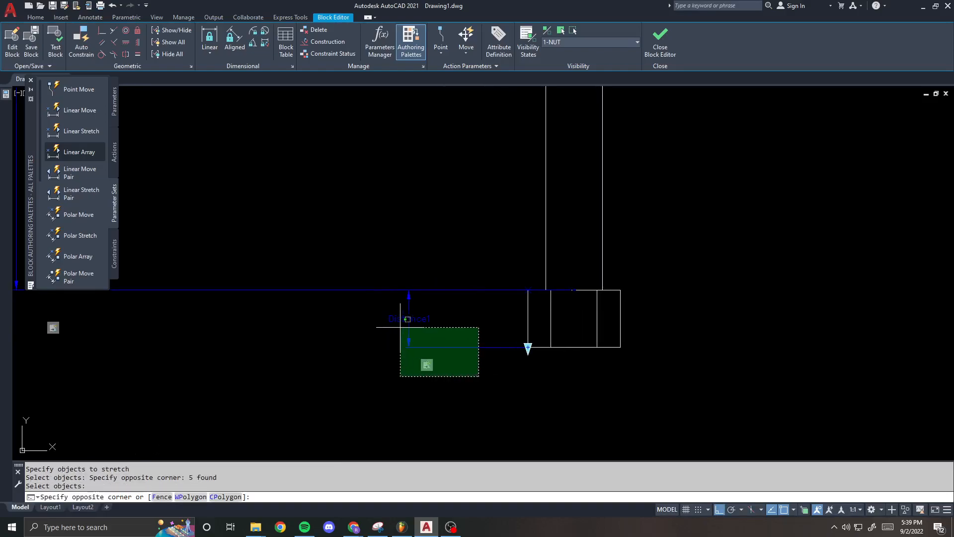
click(401, 325)
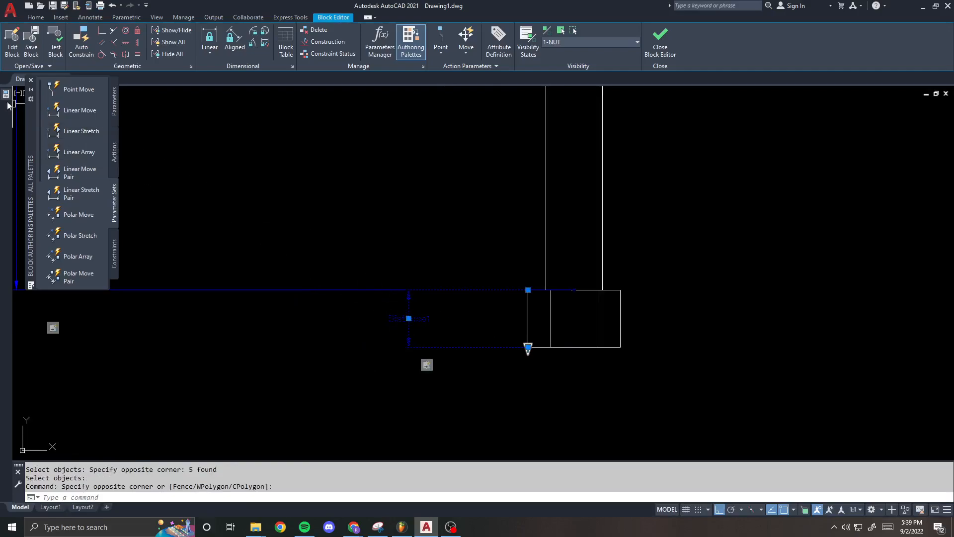
mouse_move(2, 98)
click(172, 396)
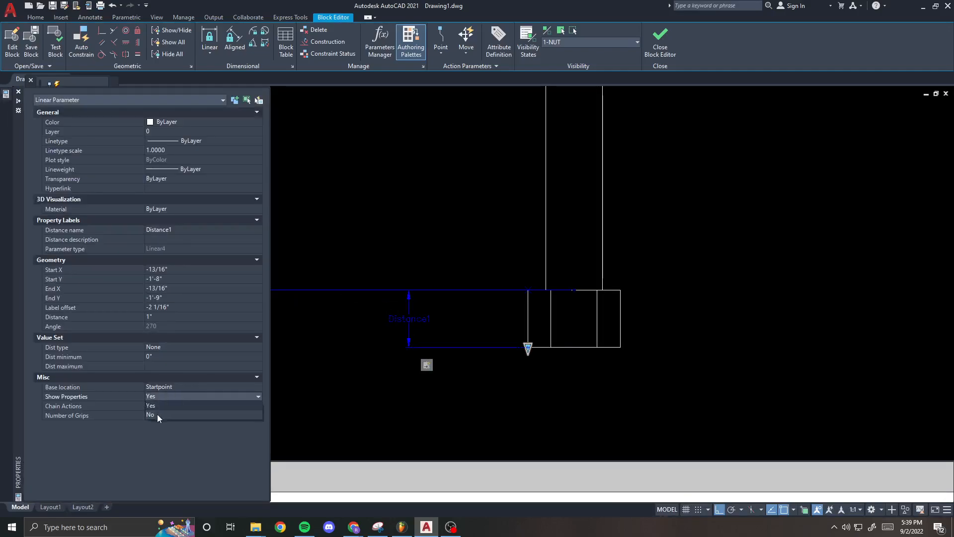
click(159, 414)
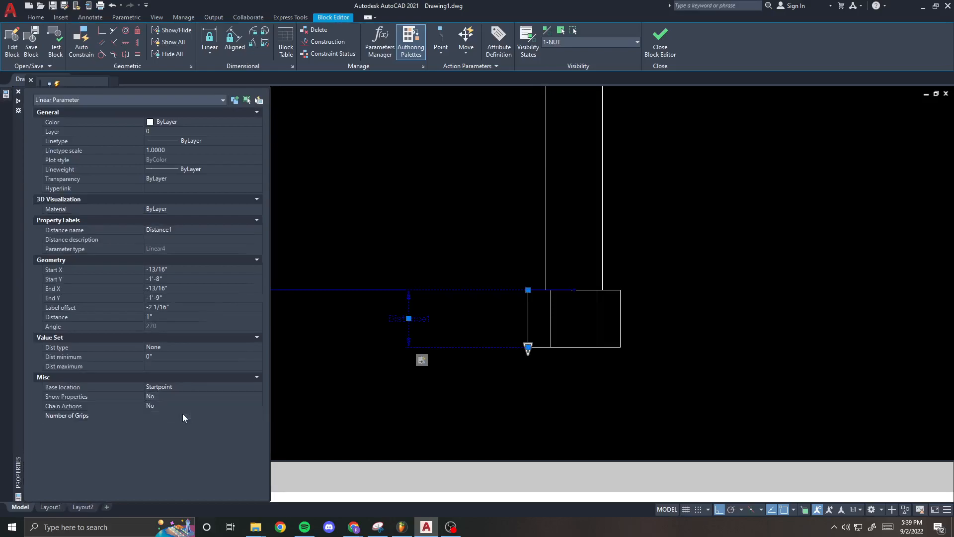
key(Escape)
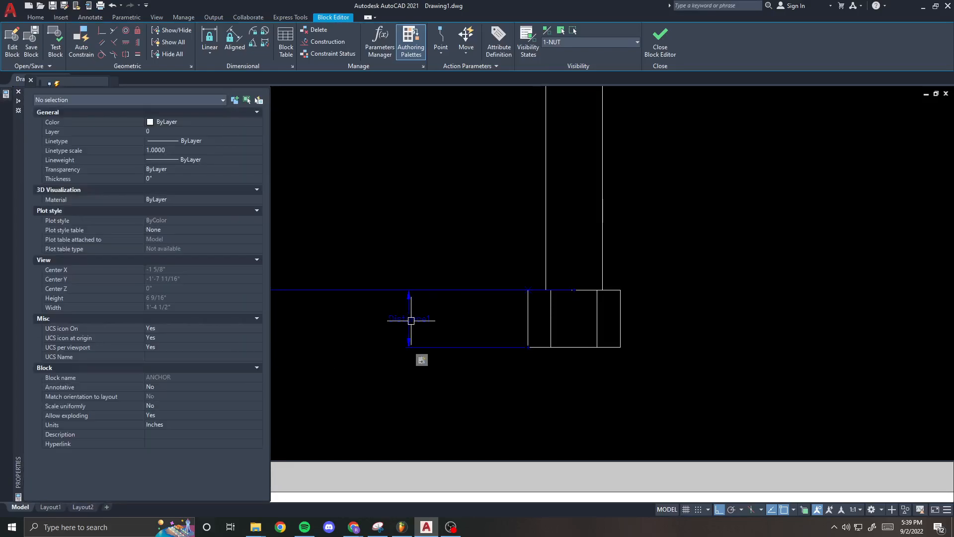
- Rename the bolt head's linear parameter to "Head Thk"
double_click(409, 318)
text(Head  Thk)
key(Return)
key(Escape)
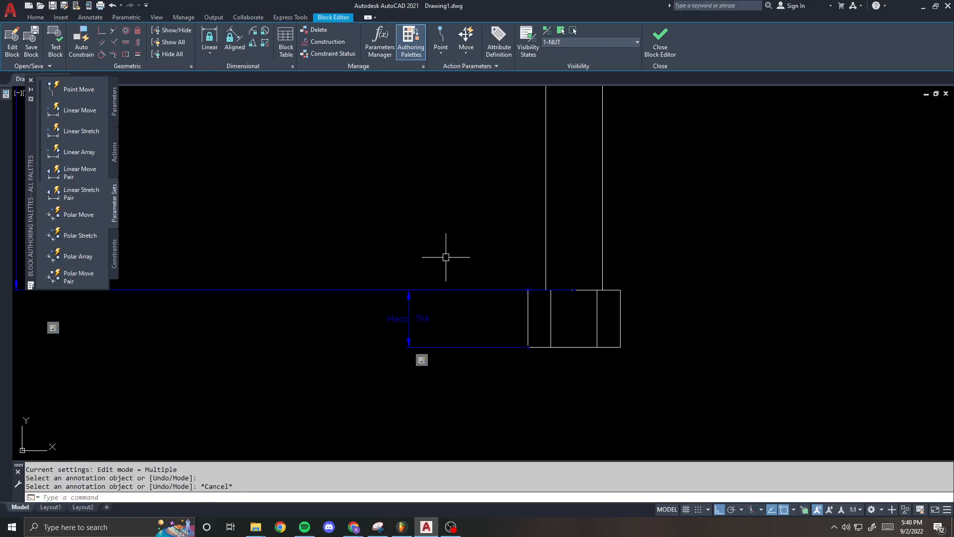
- Open the property lookup table of the Lookup1 action and place it clear of the bolt geometry
scroll(444, 260, down, 3)
scroll(424, 279, down, 2)
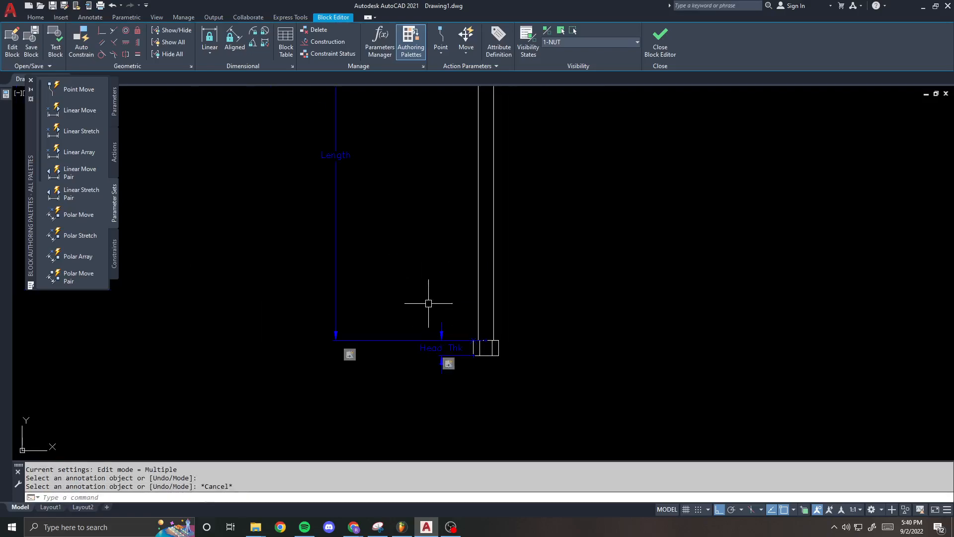
scroll(427, 248, down, 2)
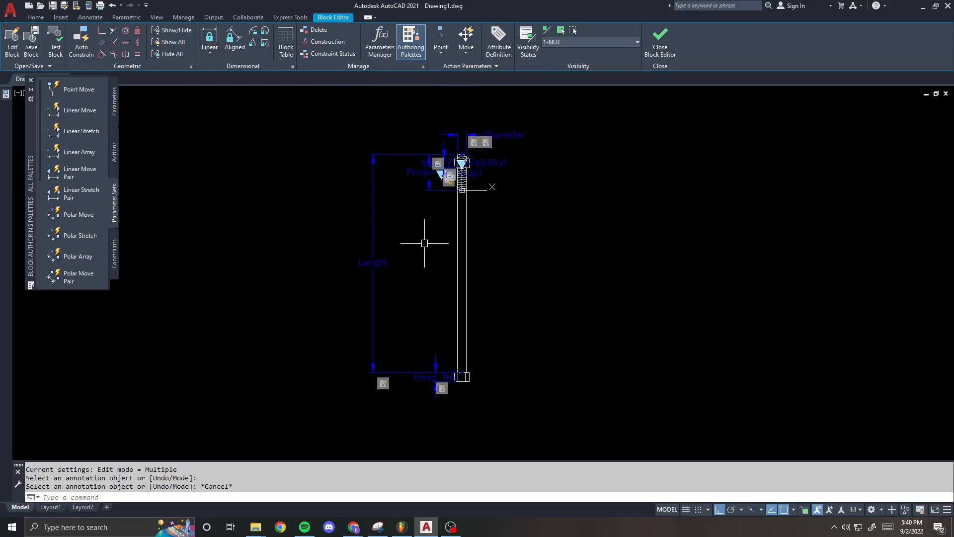
scroll(437, 166, up, 5)
scroll(436, 187, up, 2)
scroll(429, 225, down, 1)
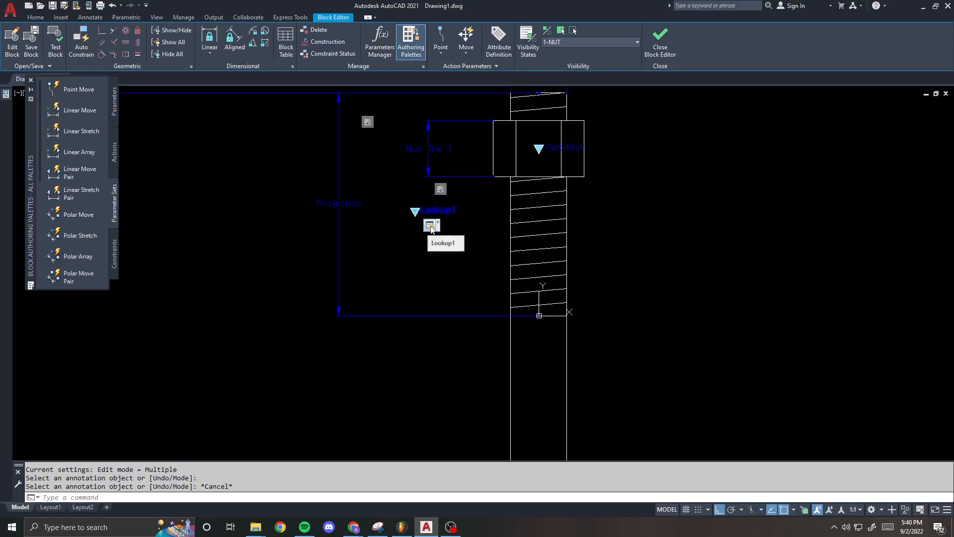
scroll(432, 228, down, 1)
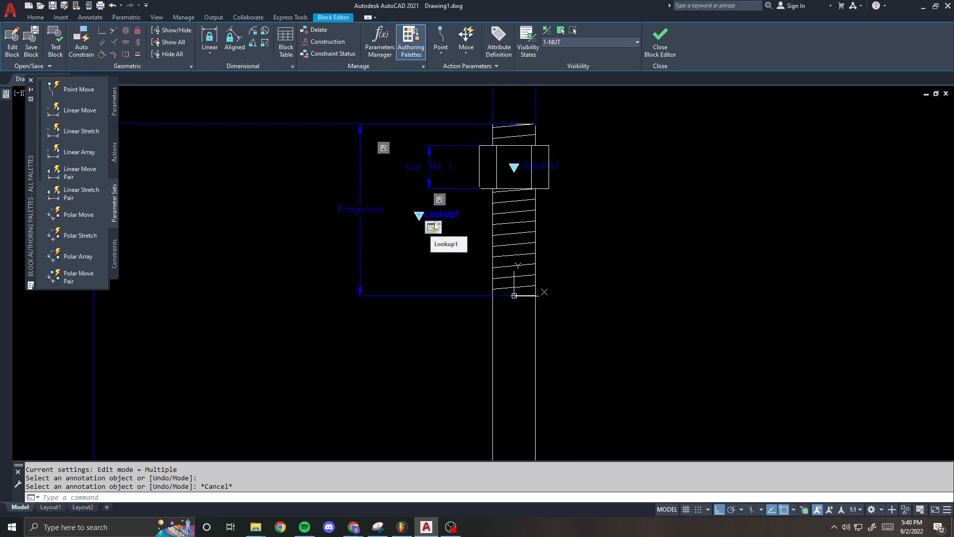
right_click(431, 227)
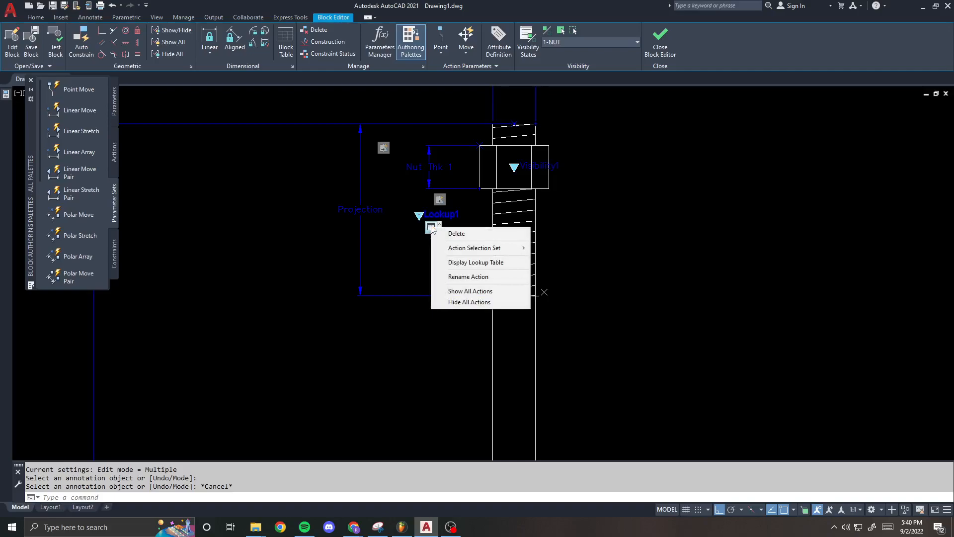
click(478, 262)
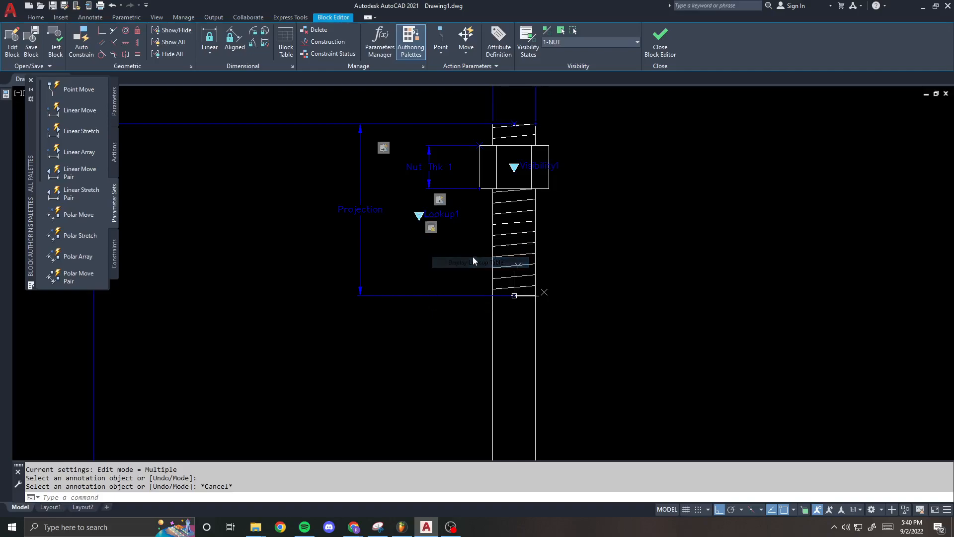
drag(467, 167, 468, 138)
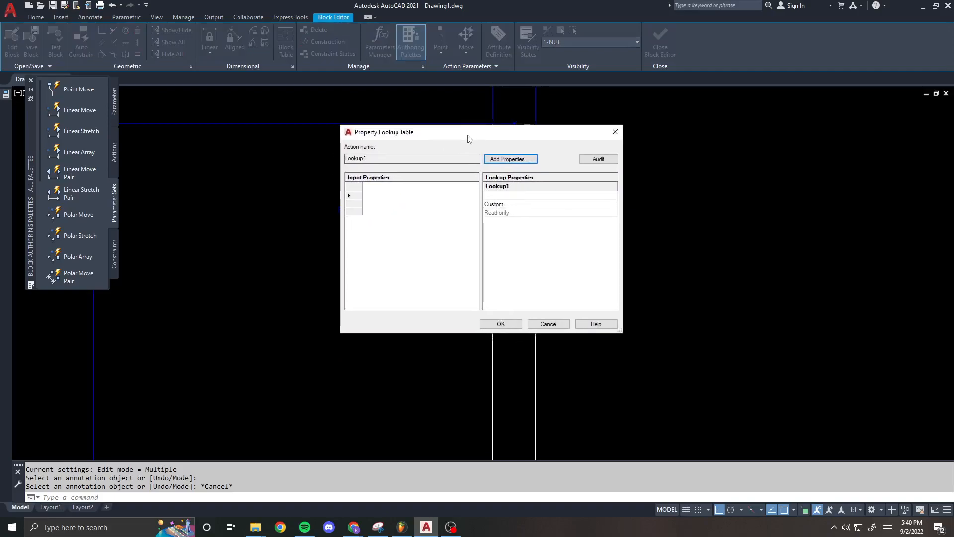
mouse_move(531, 136)
mouse_down()
mouse_move(543, 162)
mouse_move(606, 204)
mouse_move(708, 184)
mouse_move(750, 139)
mouse_up()
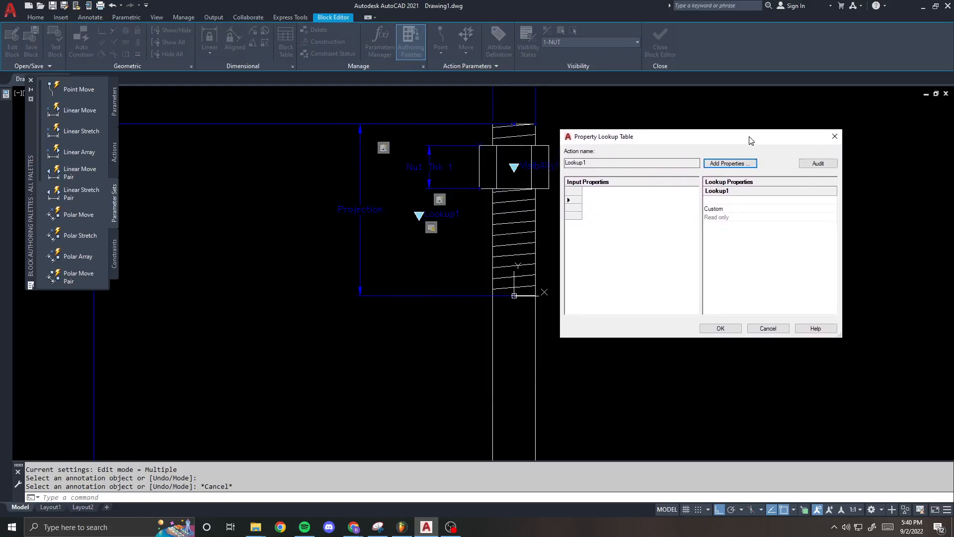
drag(688, 137, 740, 135)
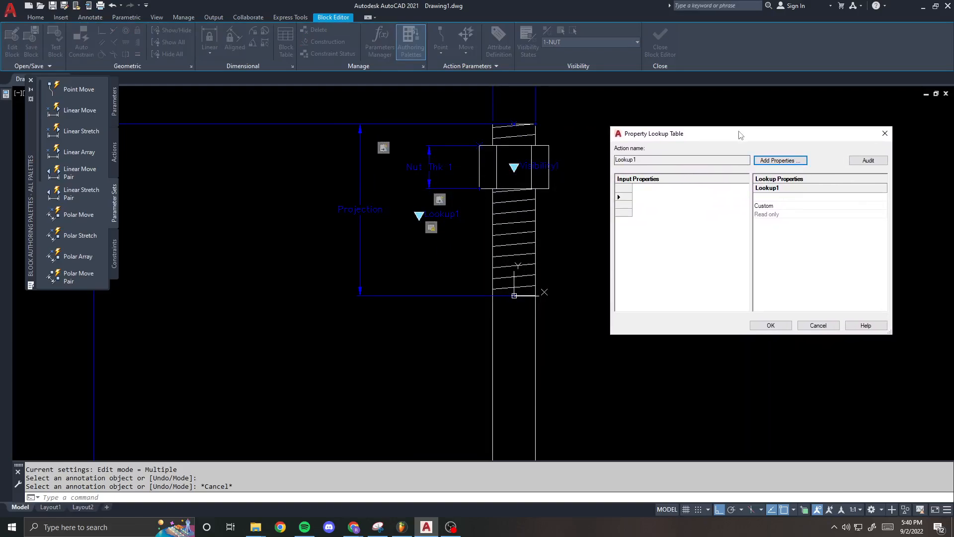
- Add Diameter, Nut Thk 1 and Head Thk as input properties and widen the lookup table to show all three columns
click(778, 161)
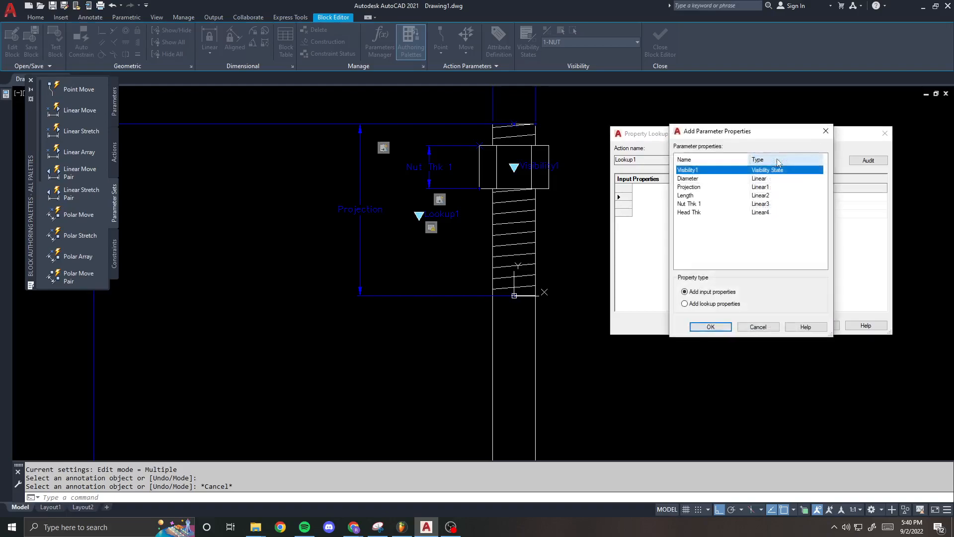
click(700, 178)
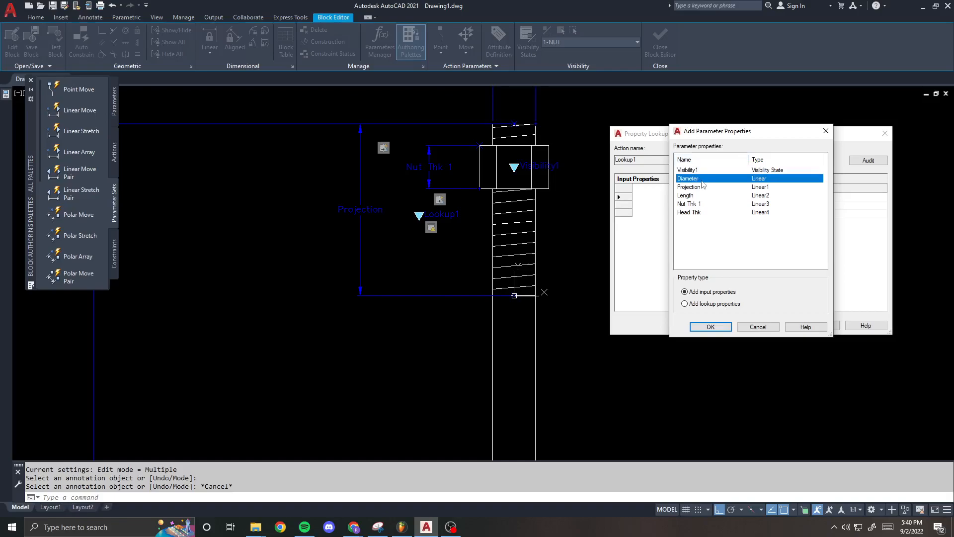
click(710, 326)
click(778, 161)
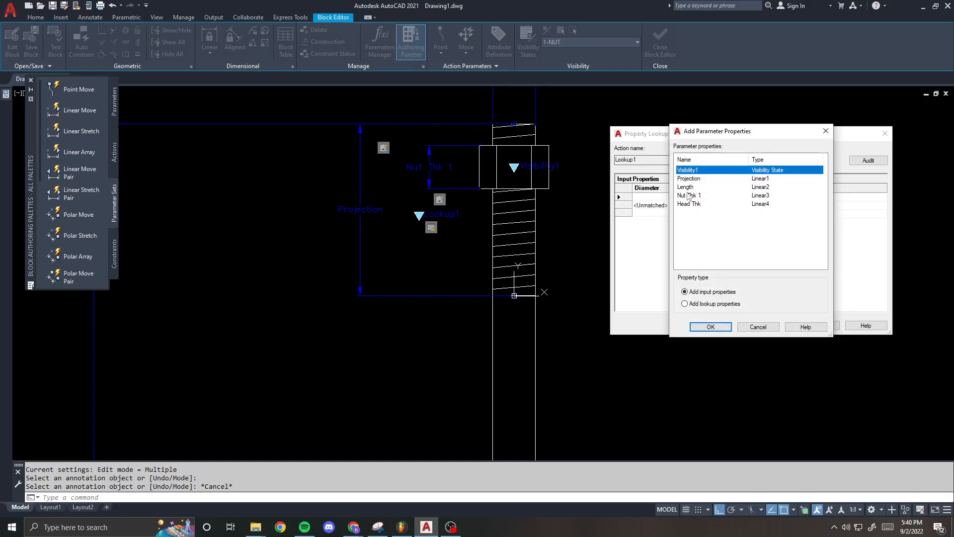
double_click(686, 195)
click(768, 161)
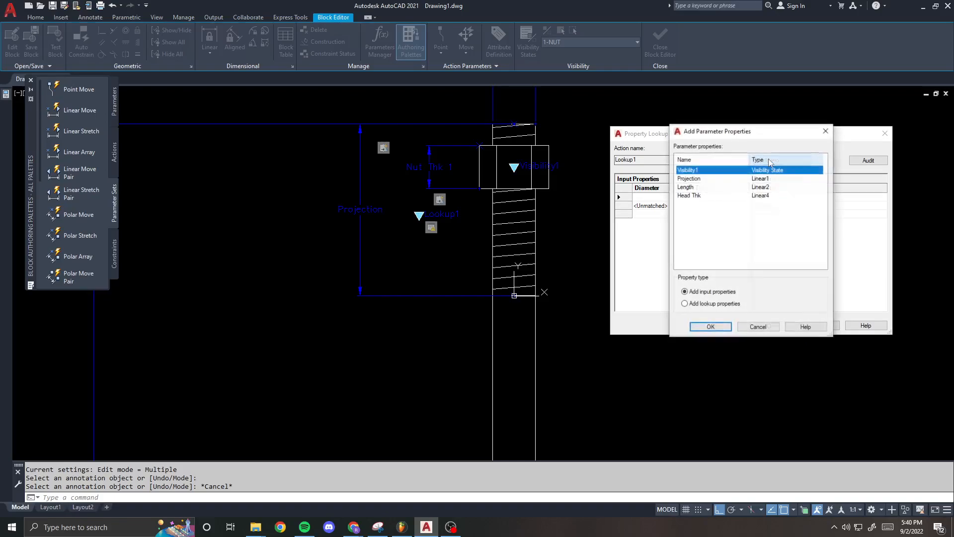
double_click(695, 198)
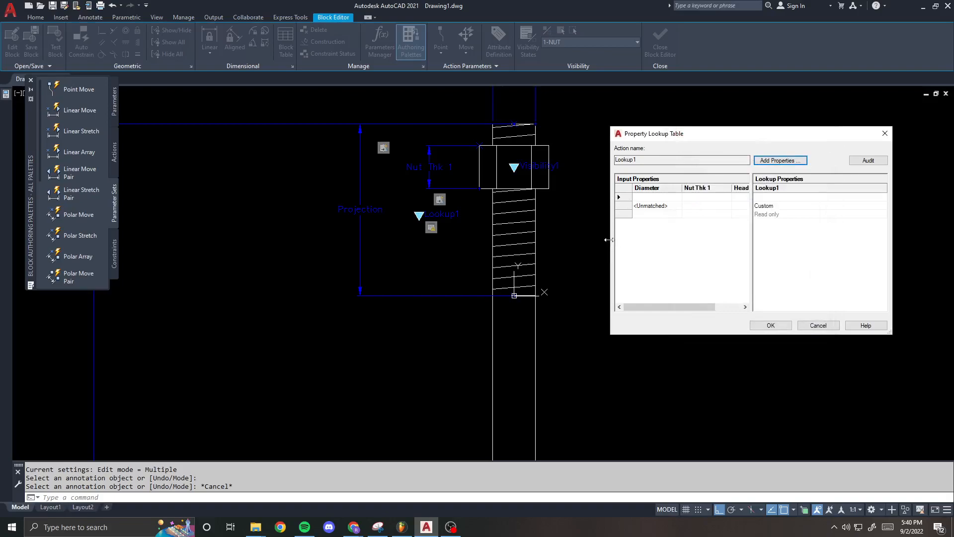
drag(609, 237, 526, 237)
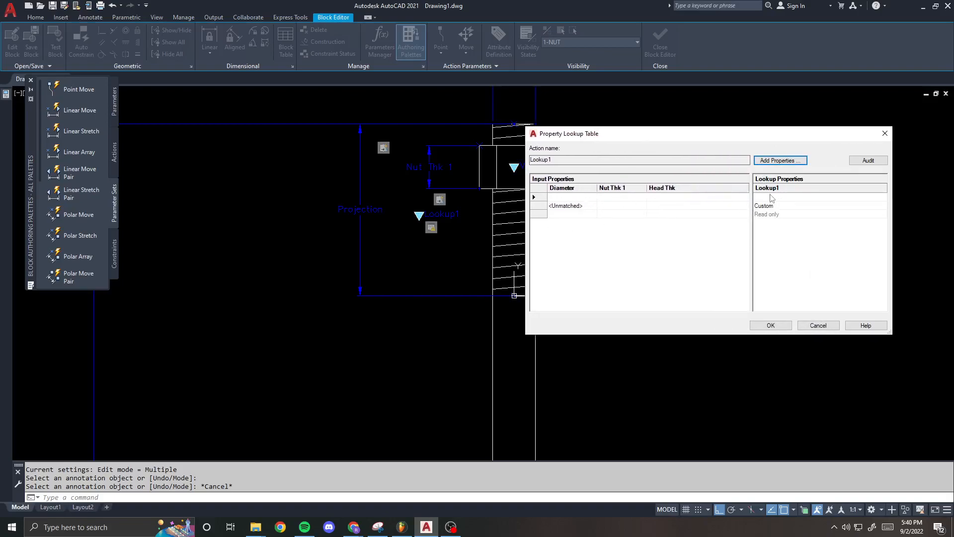
- Enter 3/4", 7/8 and 1" as the first three Lookup1 values
click(568, 199)
click(612, 198)
click(569, 198)
click(615, 200)
click(664, 197)
click(577, 195)
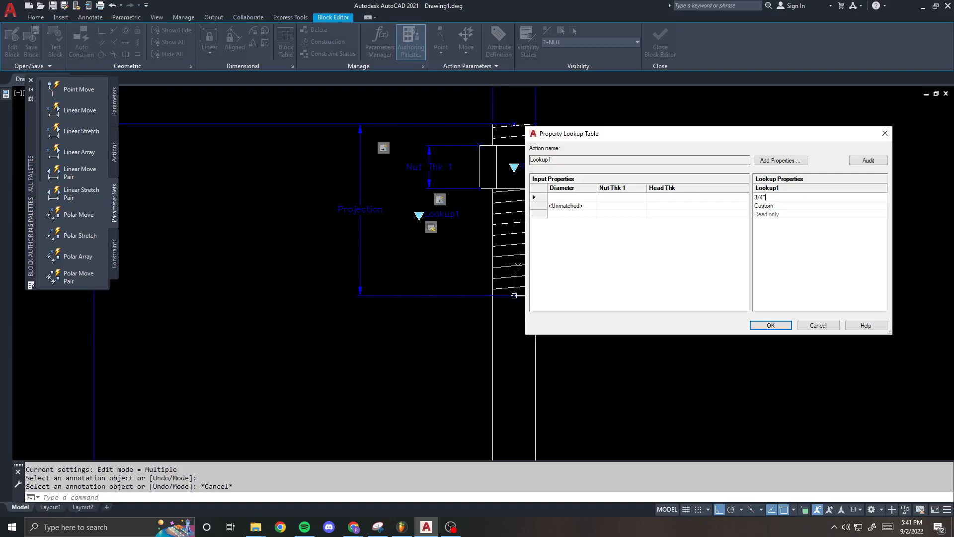
key(Return)
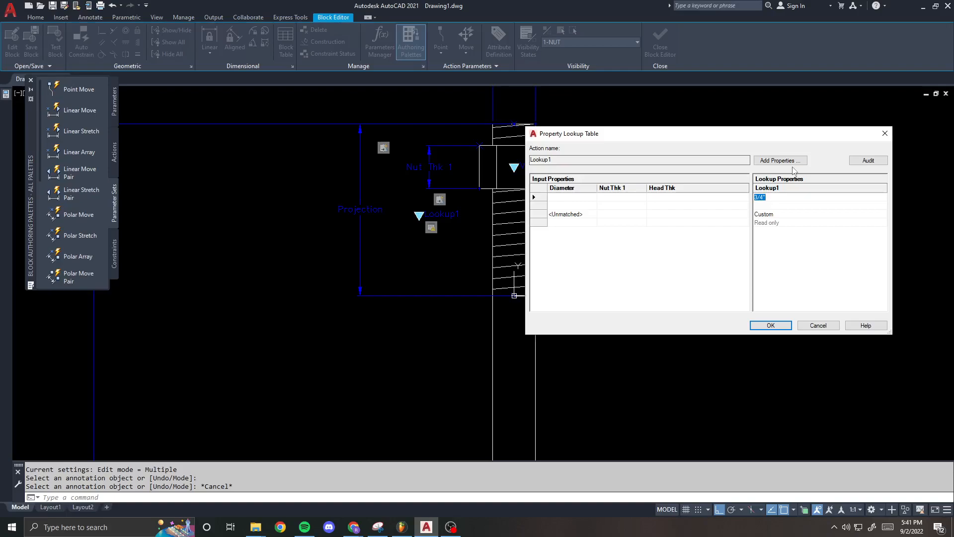
click(764, 205)
text(7/8)
key(Return)
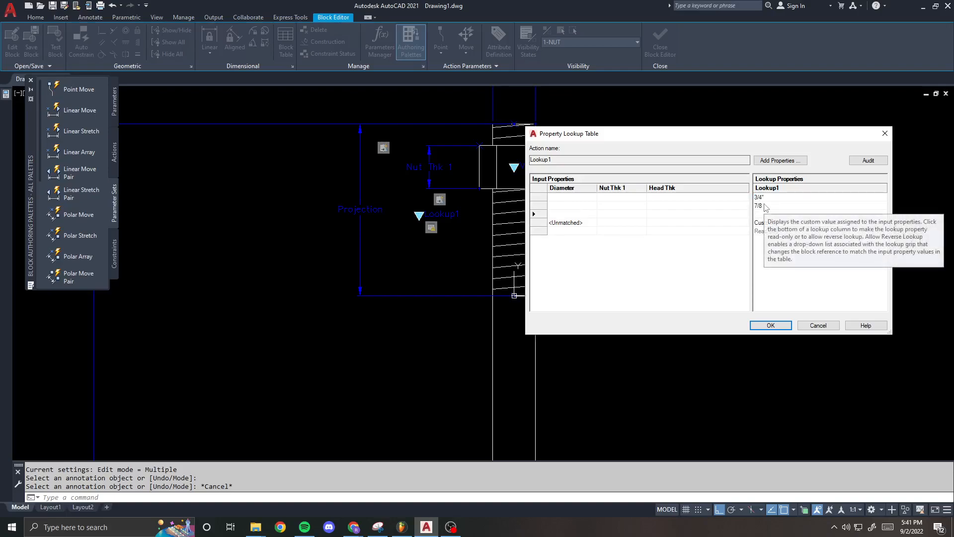
text(1")
key(Return)
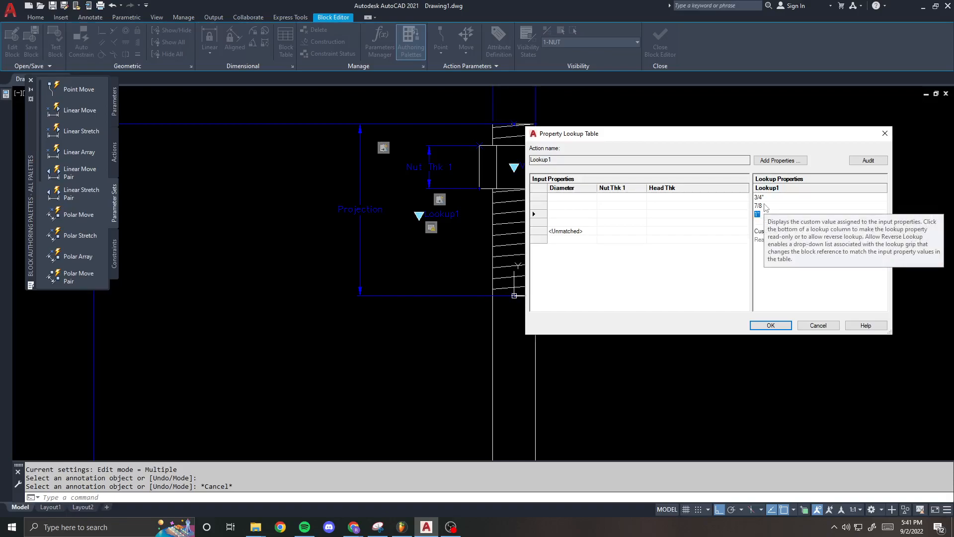
- Add 1 1/8" as the fourth Lookup1 value, written with a space instead of a hyphen
key(Down)
text(1-1/8)
key(Return)
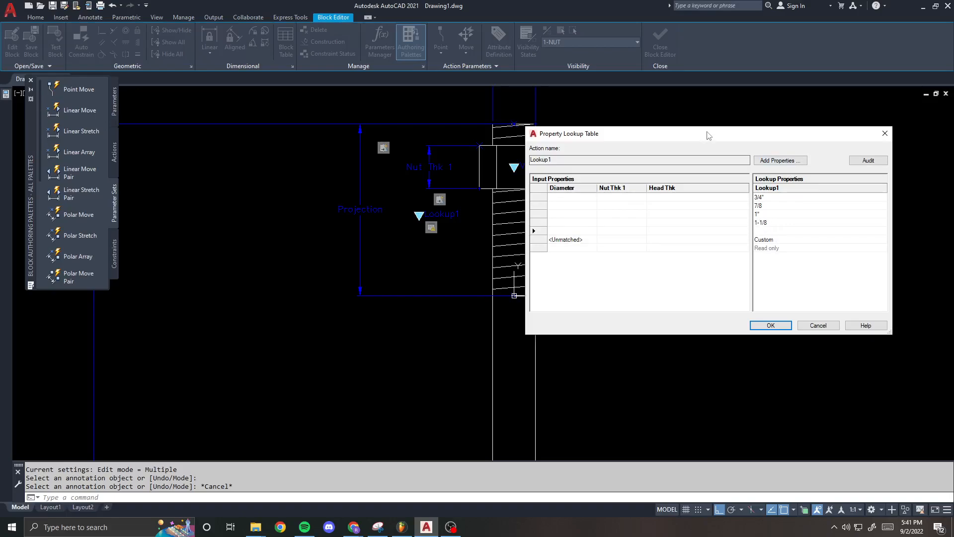
click(790, 223)
click(787, 223)
key(BackSpace)
key(Return)
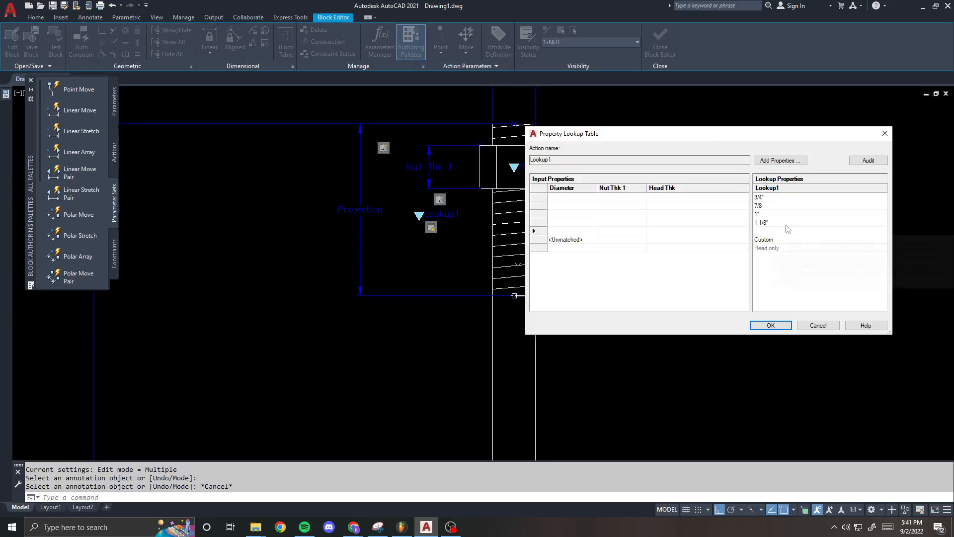
- Add 1 1/4", 1 3/8" and 1 1/2" as the remaining Lookup1 values
text(1 1/4")
key(Return)
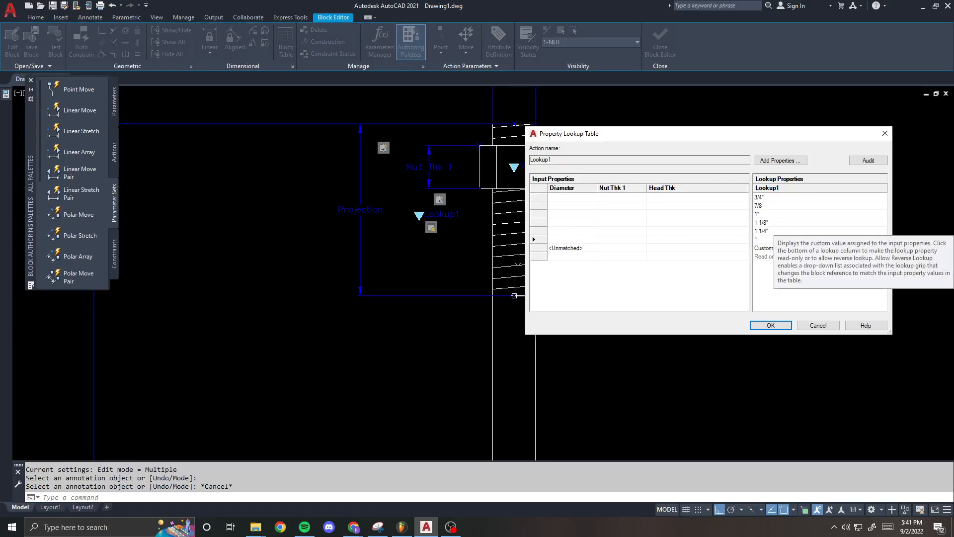
text(1 3/8)
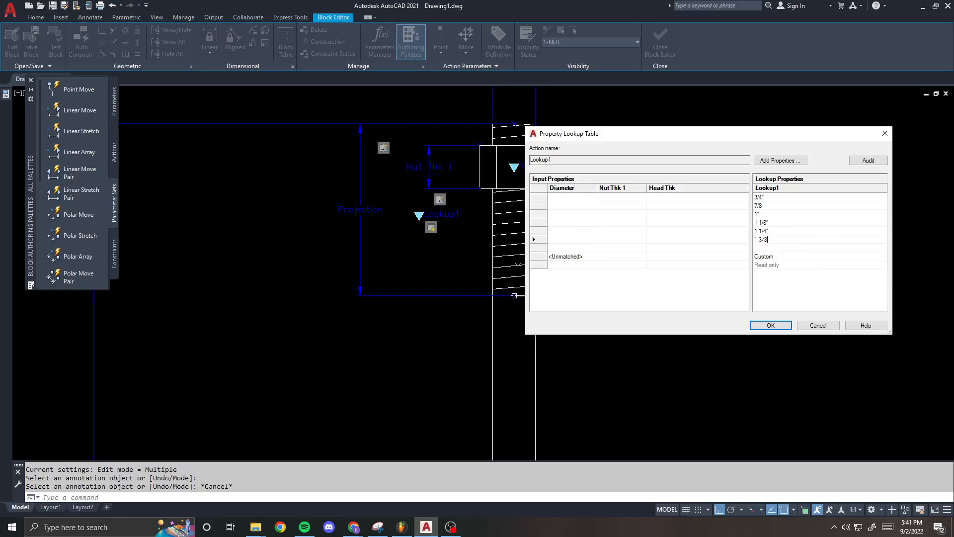
click(778, 247)
text(1)
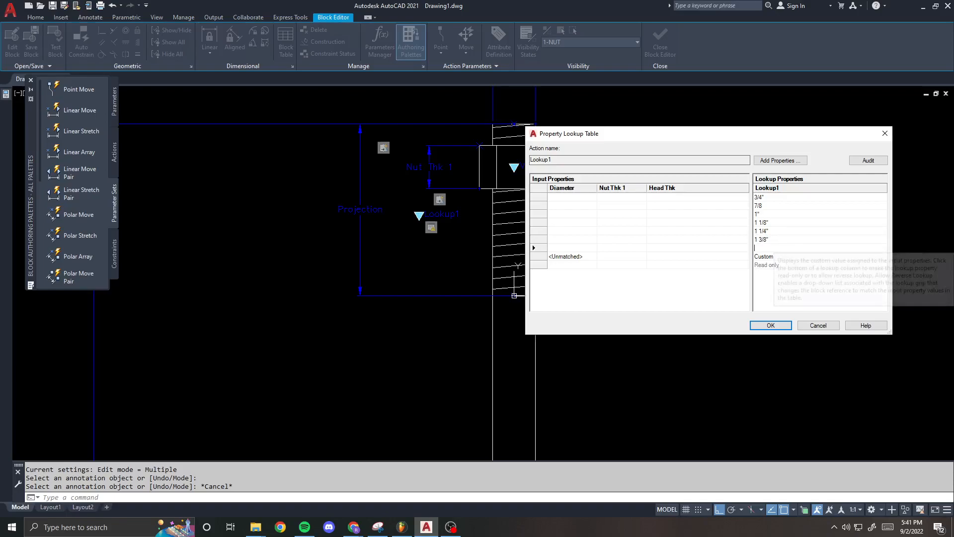
text( 1)
key(Return)
click(769, 248)
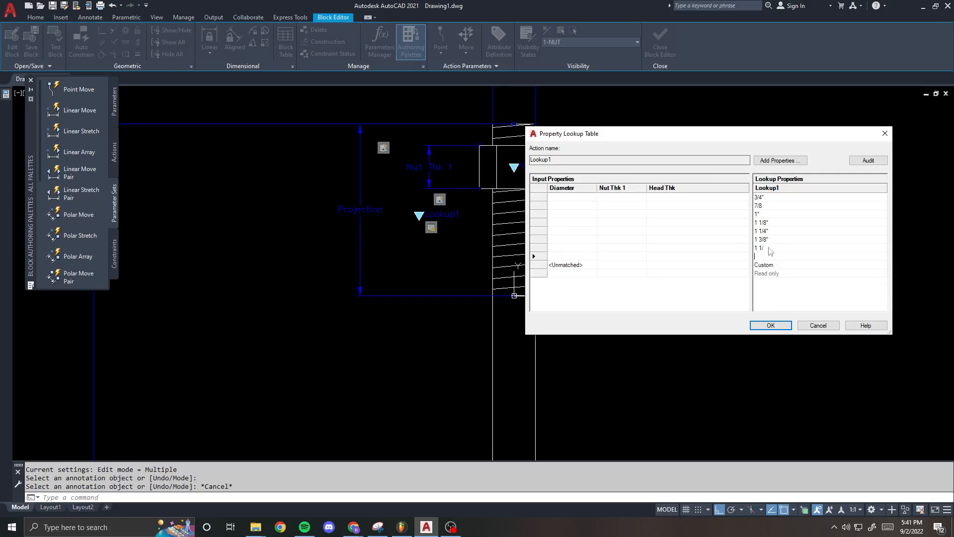
text(/)
click(768, 247)
click(776, 249)
key(Return)
- Fill Diameter, Nut Thk 1 and Head Thk with 3/4", 7/8" and 1" in the first three rows, matching each lookup value
click(764, 198)
click(582, 199)
text(3/4)
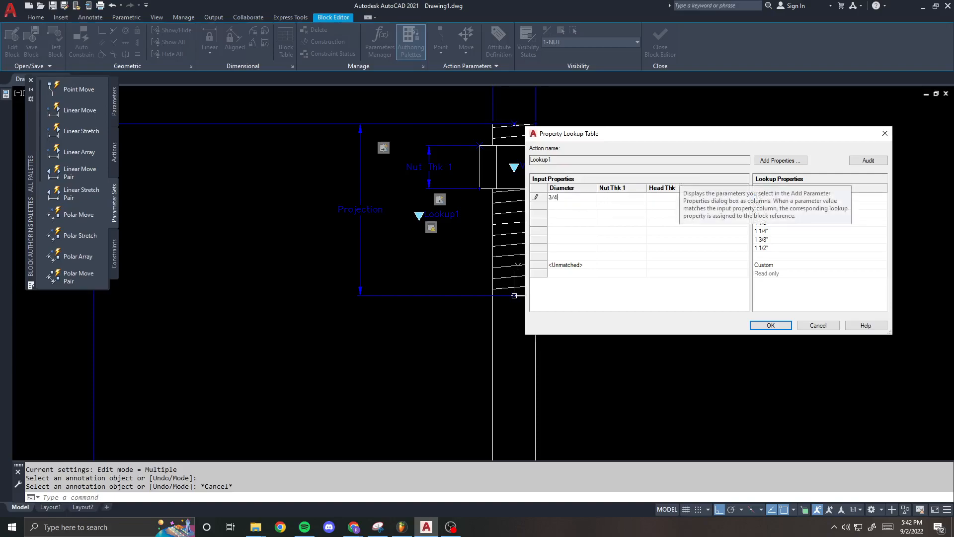
key(Tab)
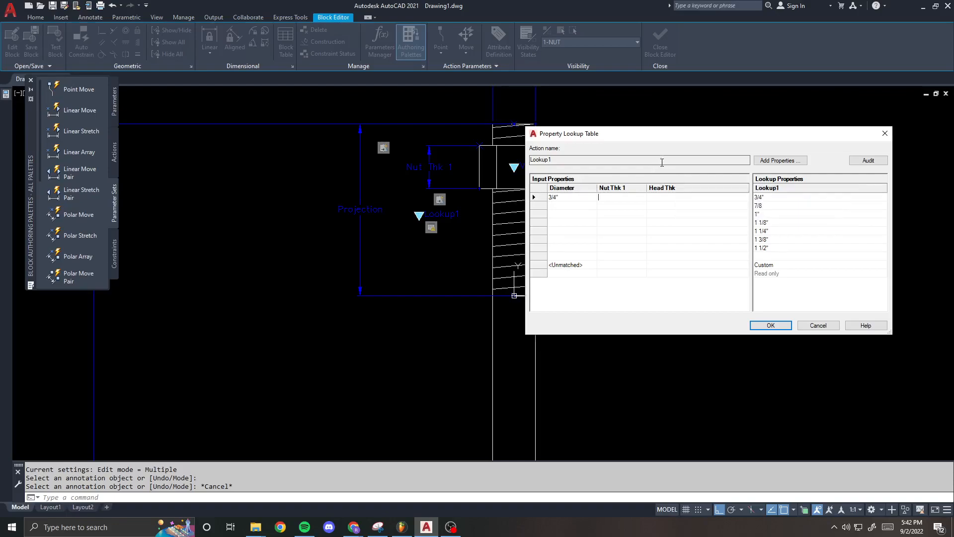
text(3/4)
key(Tab)
text(3/4)
key(Tab)
text(7/8)
key(Tab)
text(1)
key(Tab)
- Fill Diameter, Nut Thk 1 and Head Thk with 1 1/8" in the fourth row and 1 1/4" in the fifth
text(1 1/8)
key(Tab)
text(1 1/8)
key(Tab)
text(1 1/8)
key(Tab)
text(1 1/4)
key(Tab)
text(1 1/4)
key(Tab)
text(1 1/4)
key(Tab)
- Fill Diameter, Nut Thk 1 and Head Thk with 1 3/8" in the sixth row and 1 1/2" in the seventh
text(1 1)
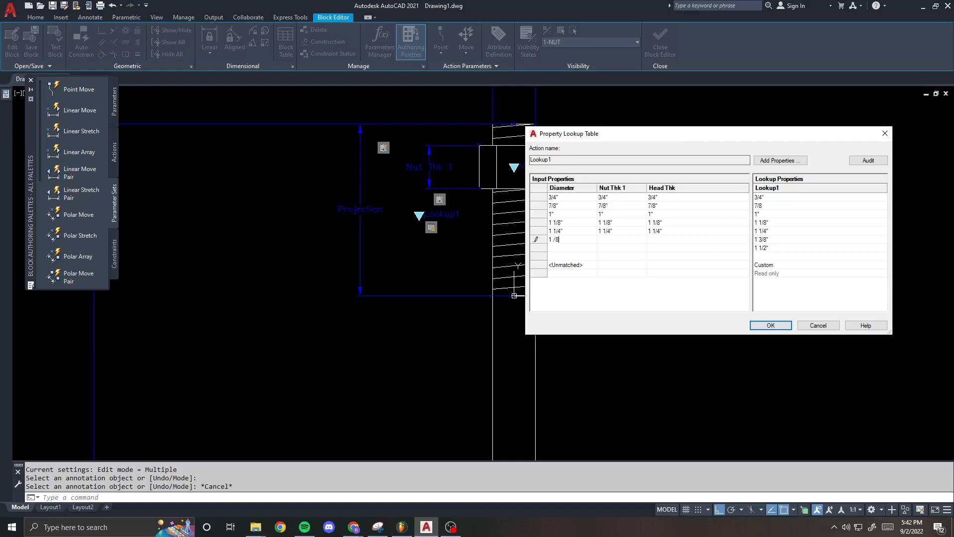
text(/8)
key(Tab)
text(1 3/8)
key(Tab)
text(1 3/8)
key(Tab)
text(1 1/2)
key(Tab)
text(1 1/2)
key(Tab)
text(1 1/2)
key(Tab)
- Compare the diameter, nut and head thickness entries with their Lookup1 values, checking the 3/4" and 1 1/8" rows
drag(679, 136, 722, 121)
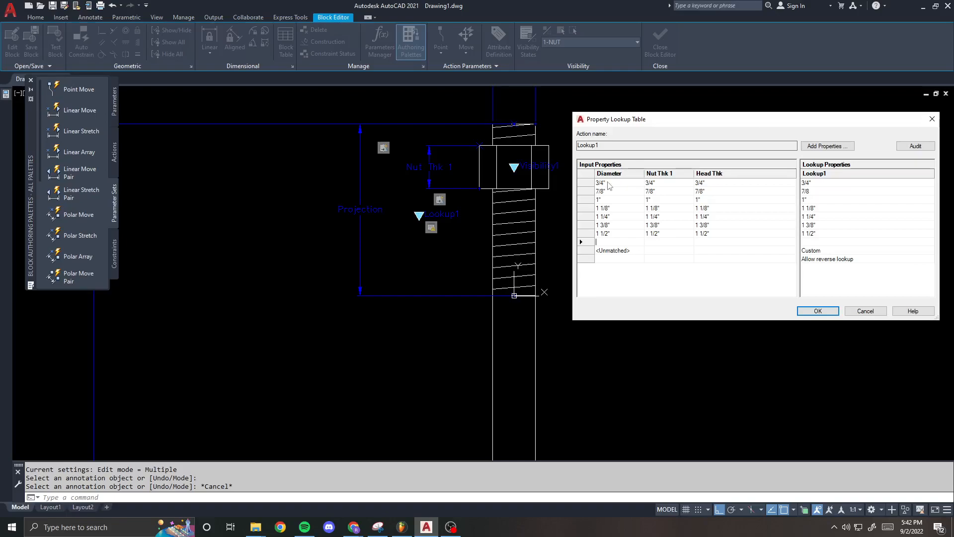
click(827, 183)
click(623, 183)
click(650, 183)
click(722, 184)
click(679, 191)
click(653, 183)
click(721, 184)
click(821, 184)
click(822, 189)
click(823, 197)
click(824, 206)
click(604, 208)
click(625, 208)
click(666, 208)
click(718, 209)
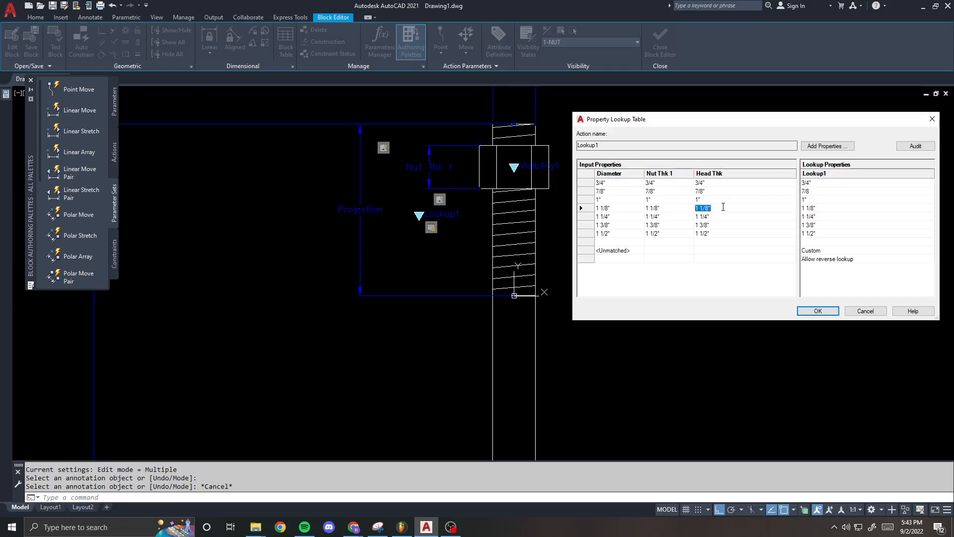
- Accept the lookup table and close the block editor, saving the changes to the anchor block
click(818, 311)
scroll(568, 215, down, 4)
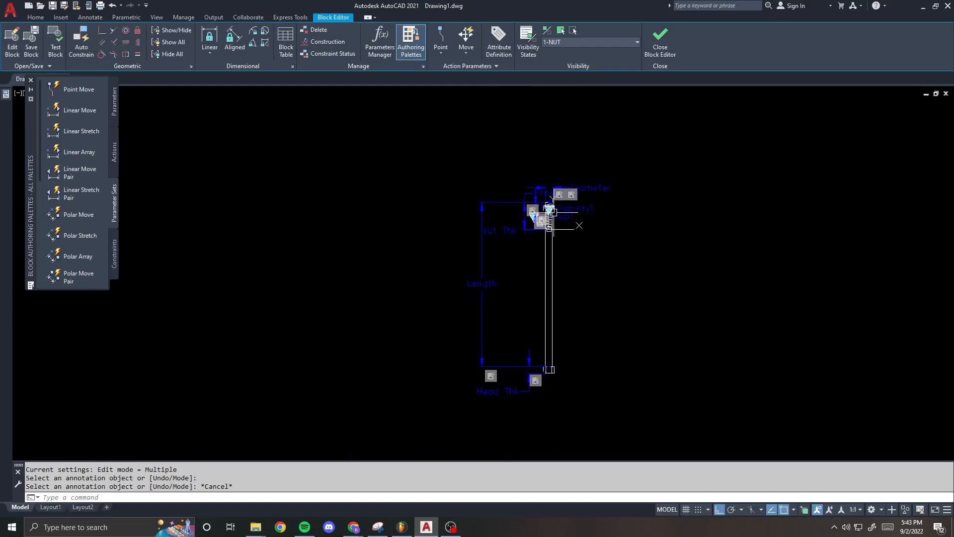
scroll(512, 206, down, 2)
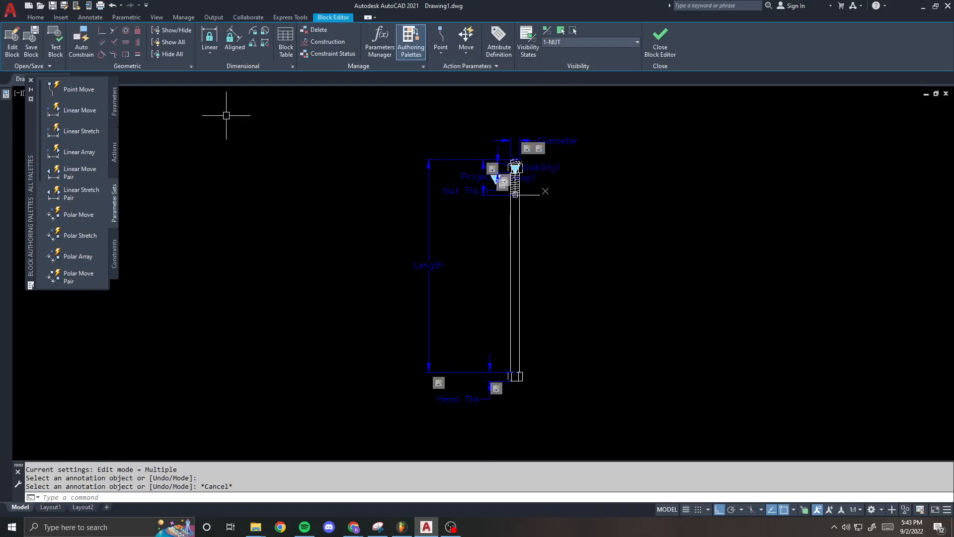
click(660, 39)
click(414, 244)
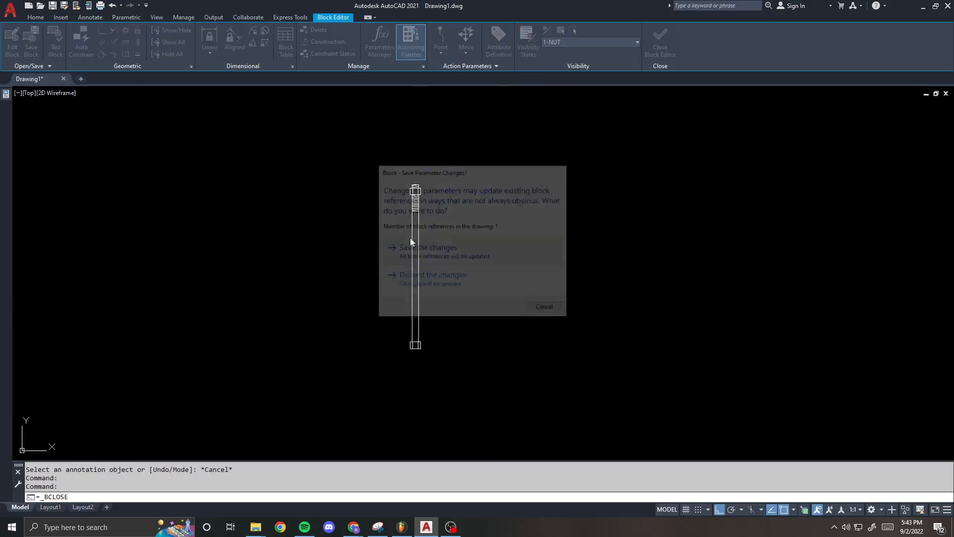
- Set the Diameter property of the placed anchor block to 2"
click(412, 195)
scroll(405, 185, up, 2)
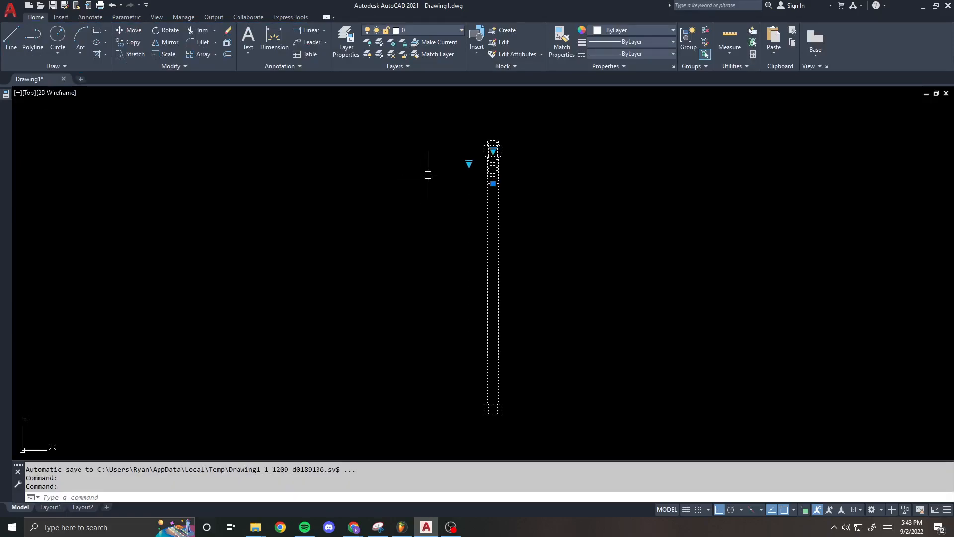
key(ctrl+1)
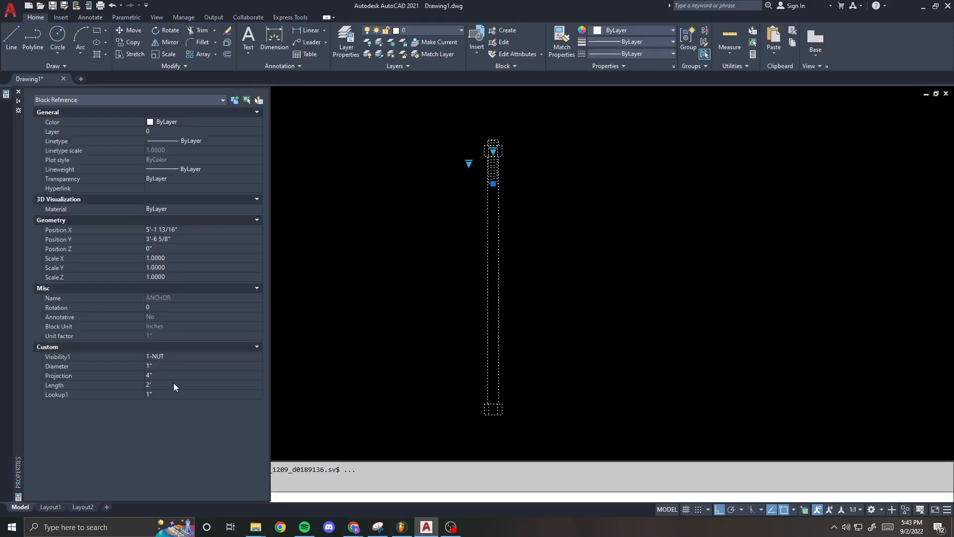
click(157, 366)
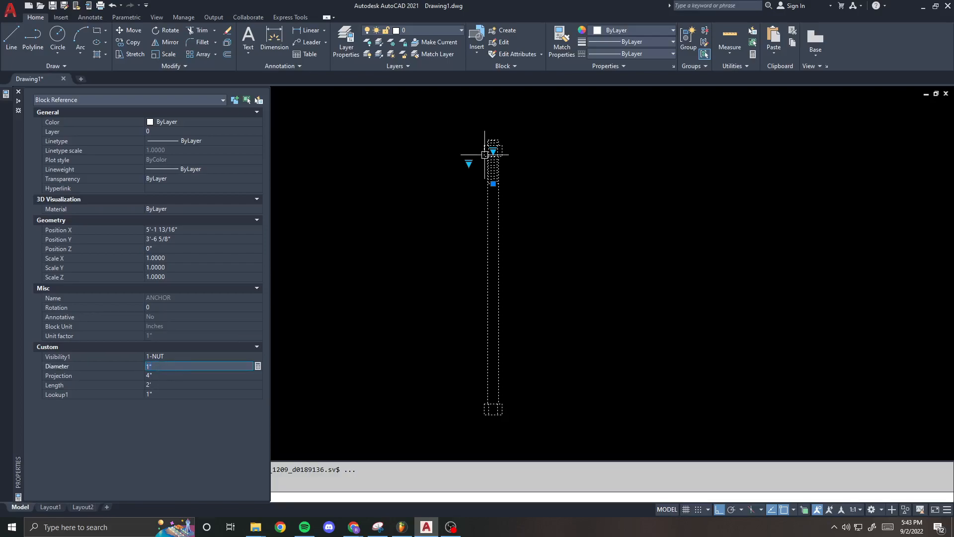
key(Escape)
click(492, 157)
mouse_move(5, 96)
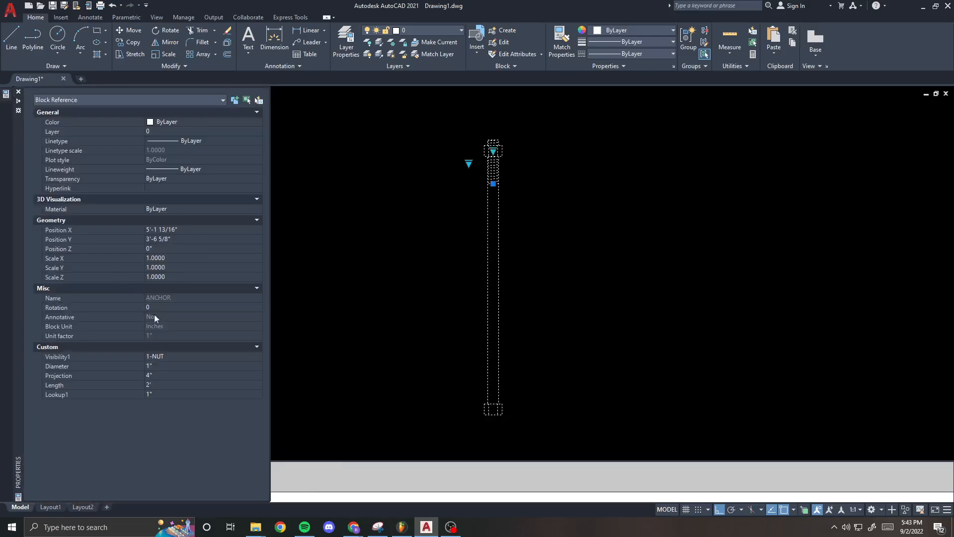
click(171, 365)
text(2)
key(Tab)
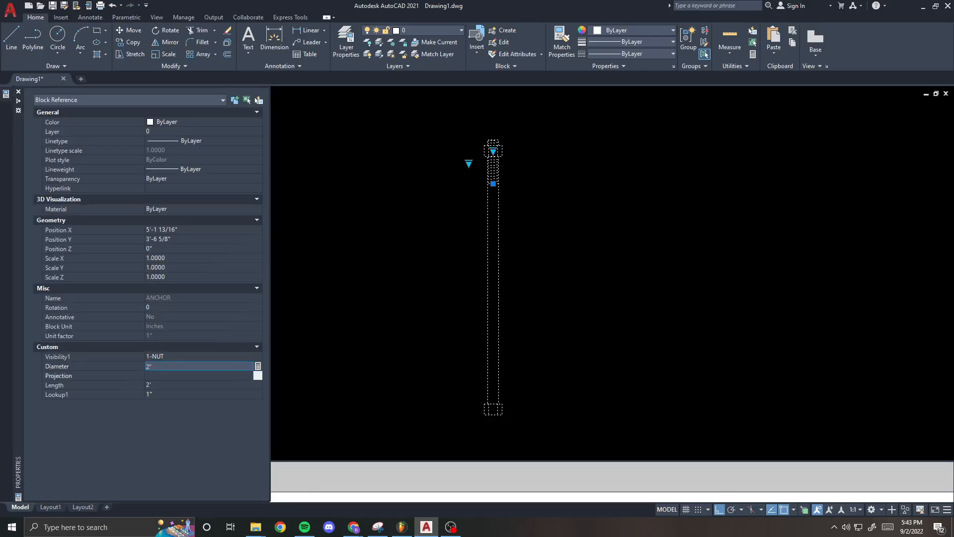
- Undo the last diameter change on the anchor block
key(Escape)
text(u)
key(Return)
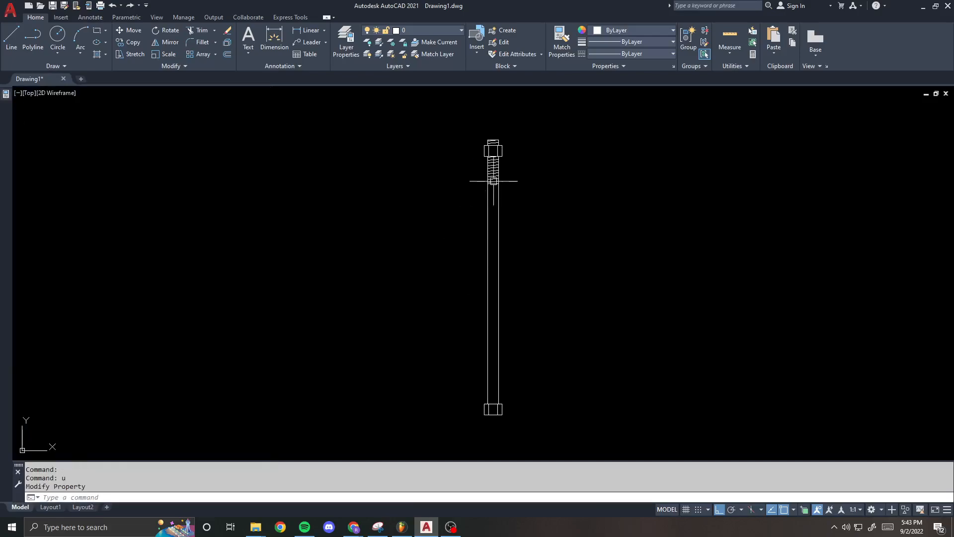
text(be)
key(Escape)
key(Escape)
- Select the anchor bolt and open its ANCHOR definition in the block editor
click(483, 175)
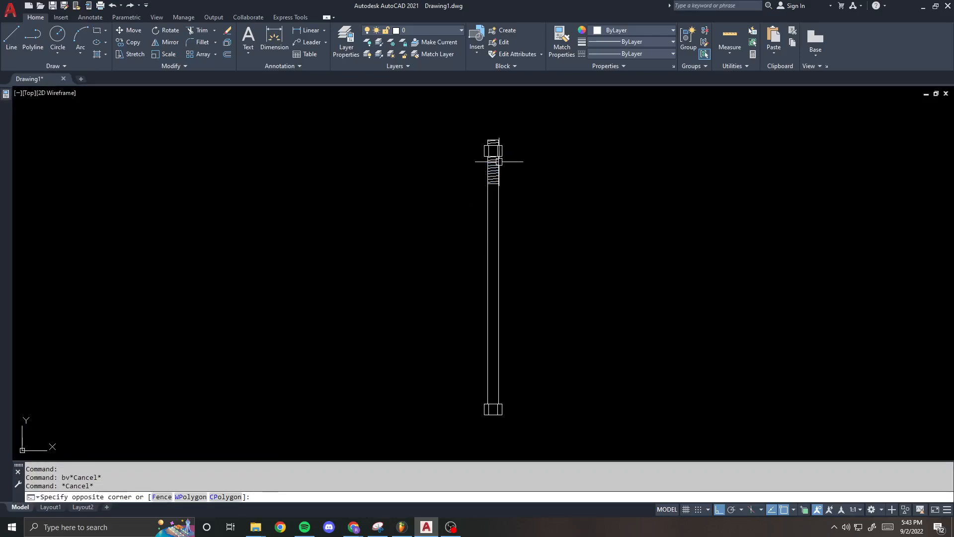
click(499, 162)
click(485, 175)
text(be)
key(Return)
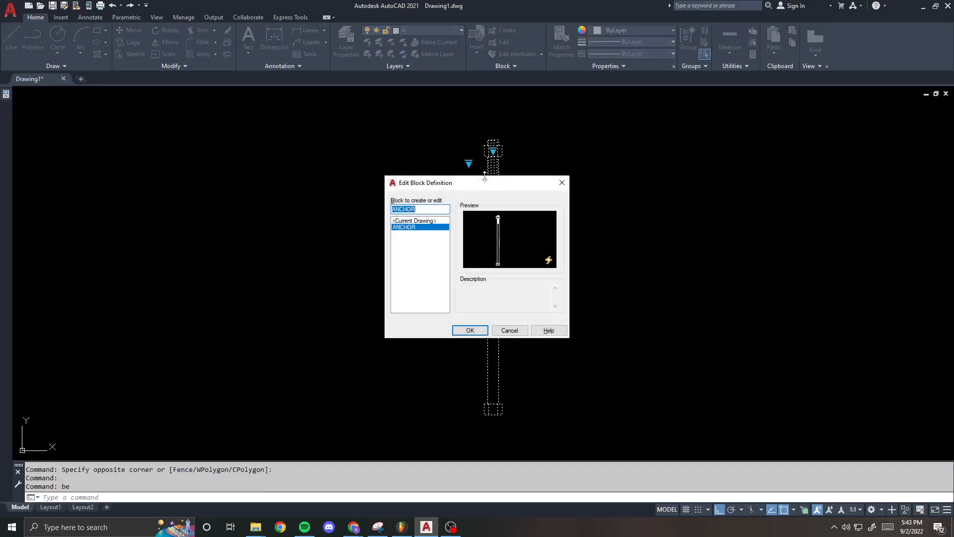
click(469, 330)
- Set Show Properties to No for the Diameter linear parameter
click(509, 146)
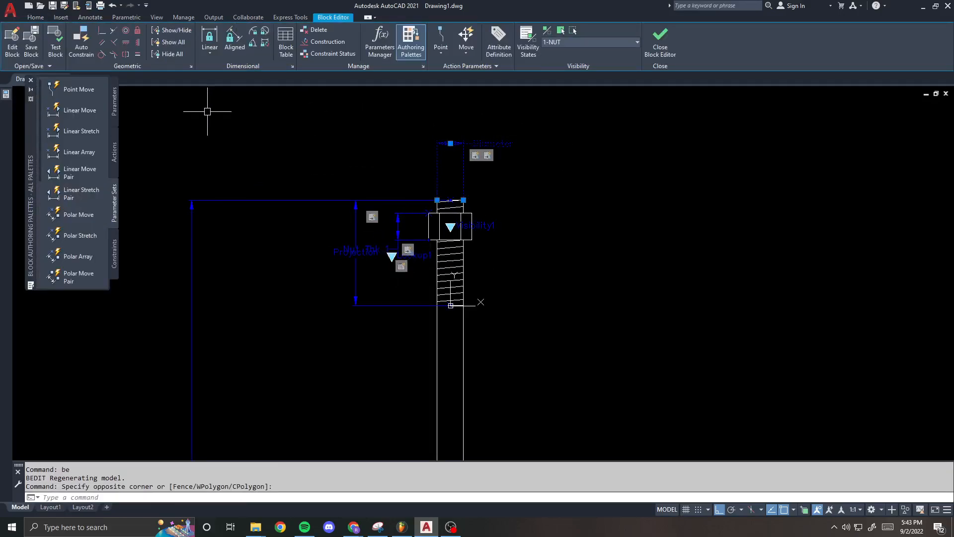
mouse_move(6, 94)
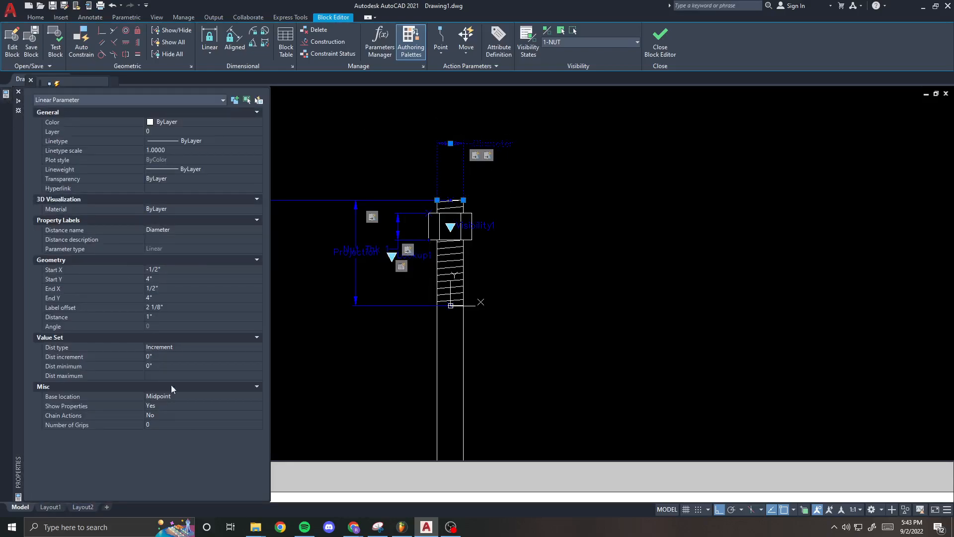
click(168, 405)
click(162, 424)
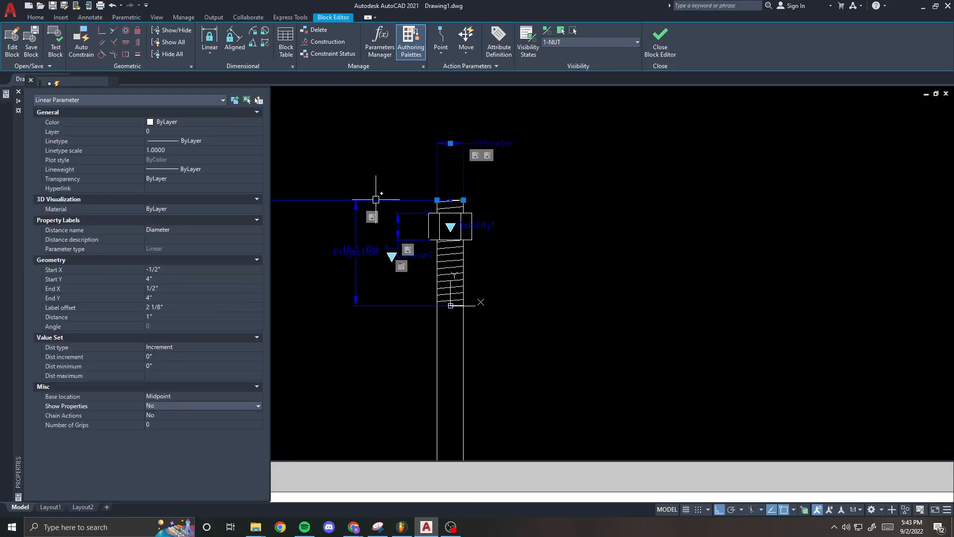
- Close the block editor and review the anchor bolt's custom properties, including its Visibility1 and Lookup1 entries
click(659, 42)
click(419, 248)
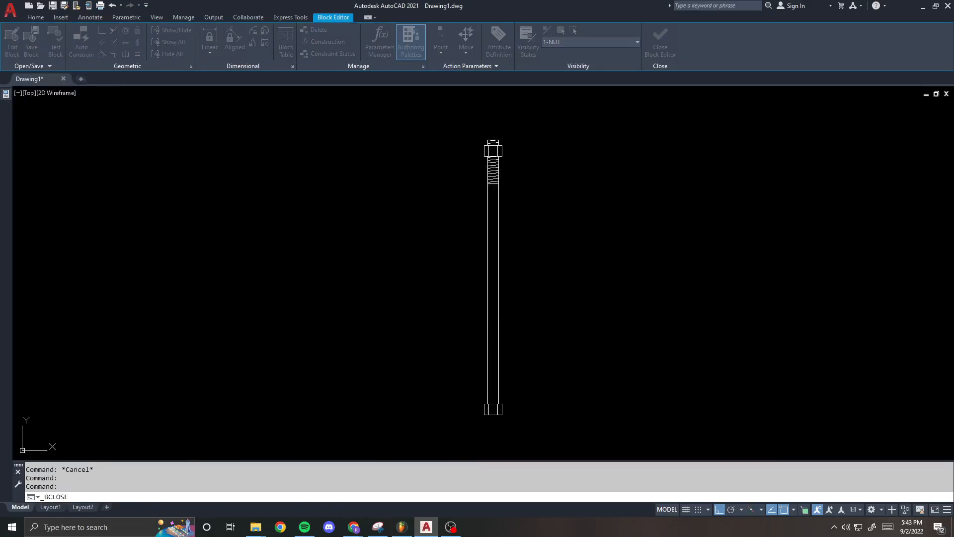
click(493, 172)
mouse_move(9, 104)
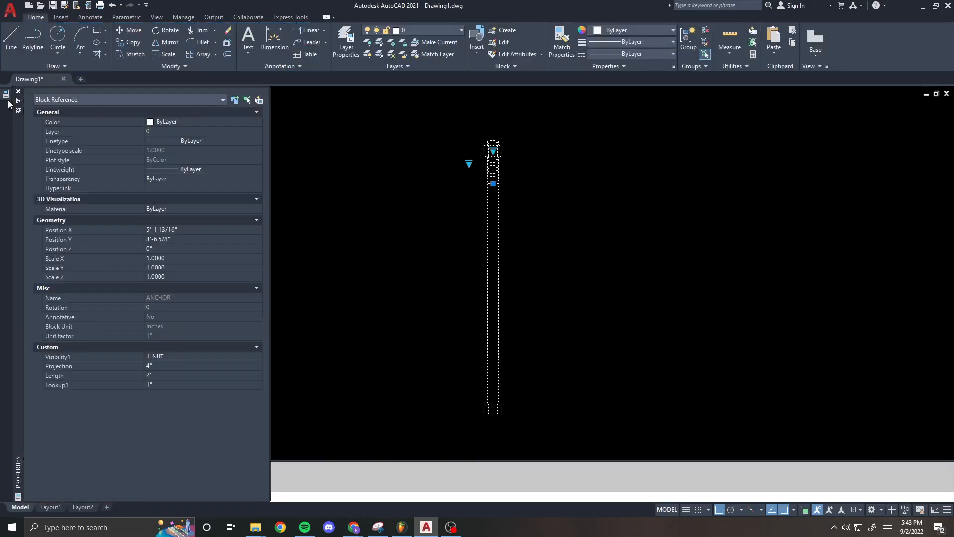
click(182, 357)
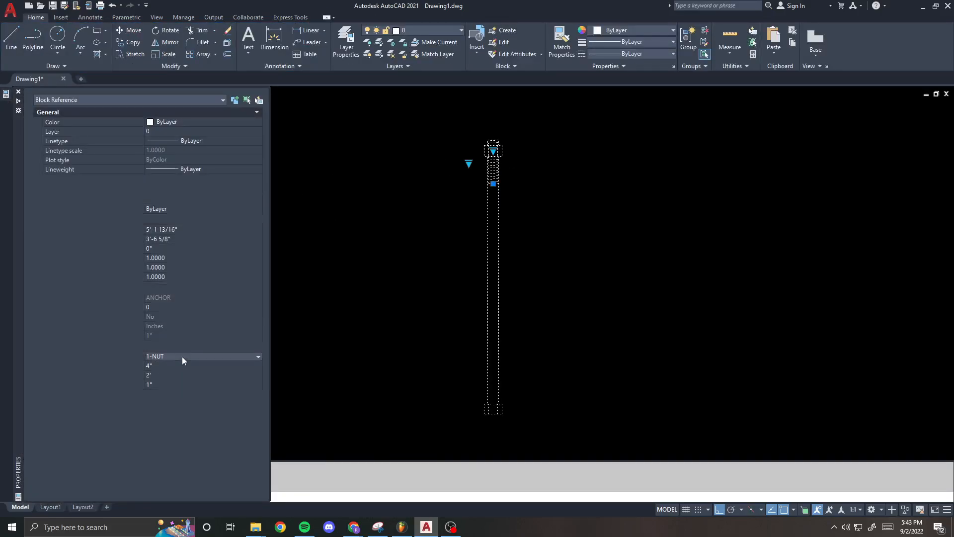
click(56, 385)
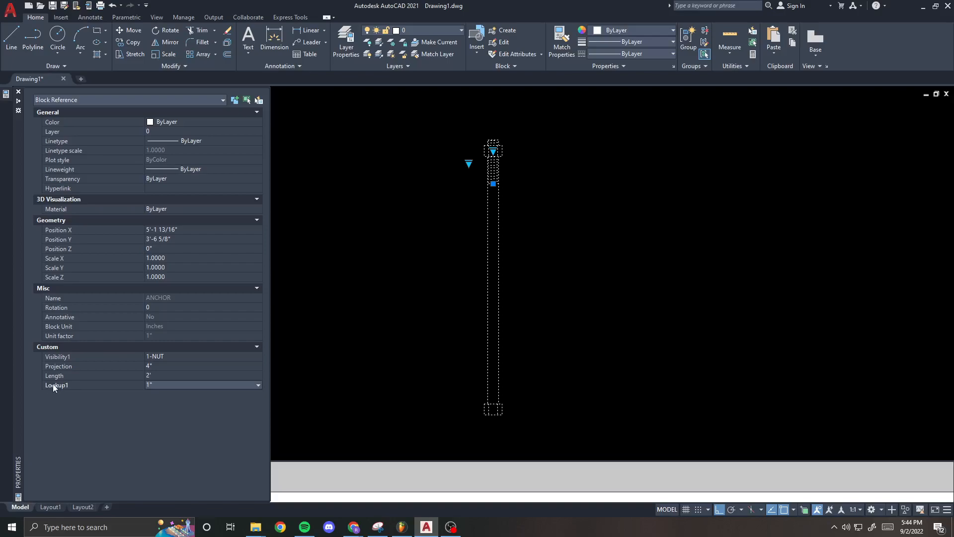
key(ctrl+1)
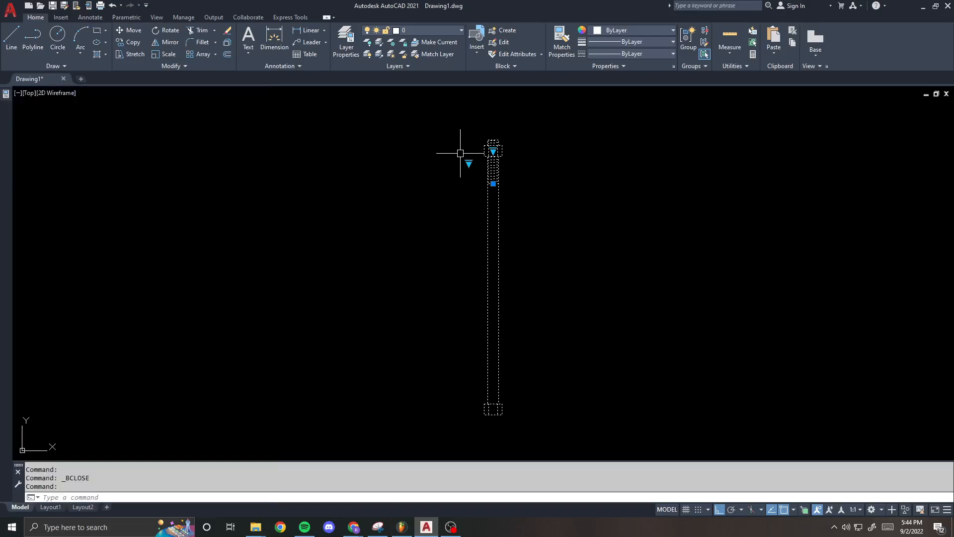
- Test the anchor bolt's visibility states by switching it to 2-NUT and back to 1-NUT
scroll(479, 156, up, 2)
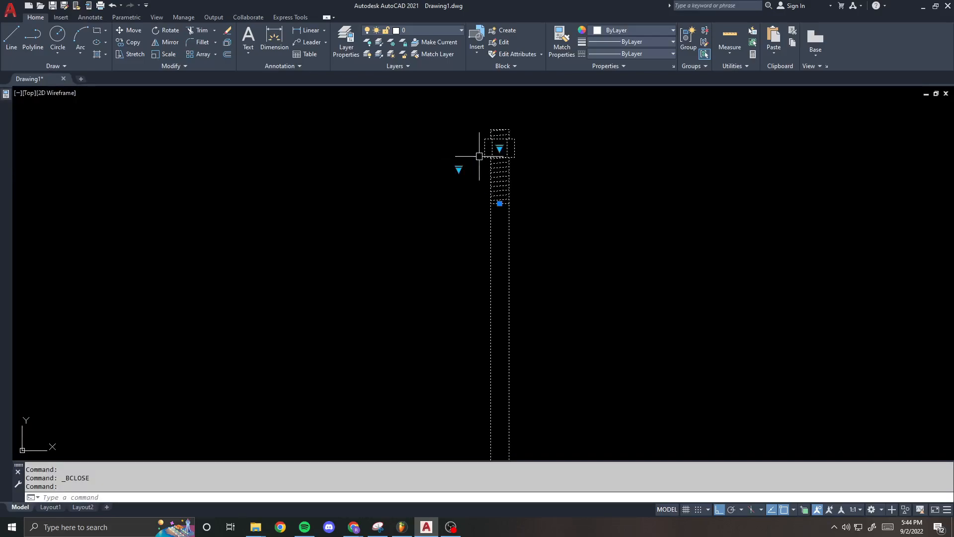
click(499, 147)
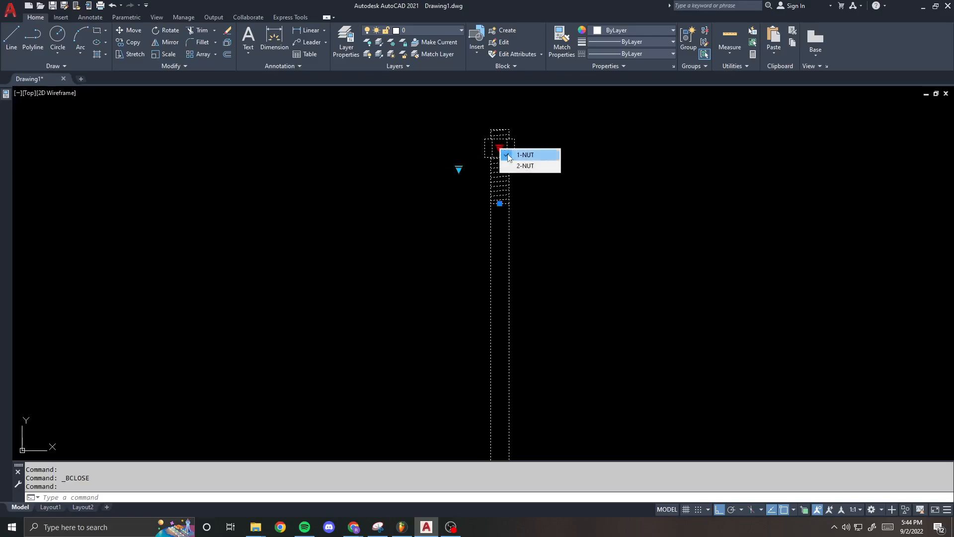
click(506, 154)
click(500, 148)
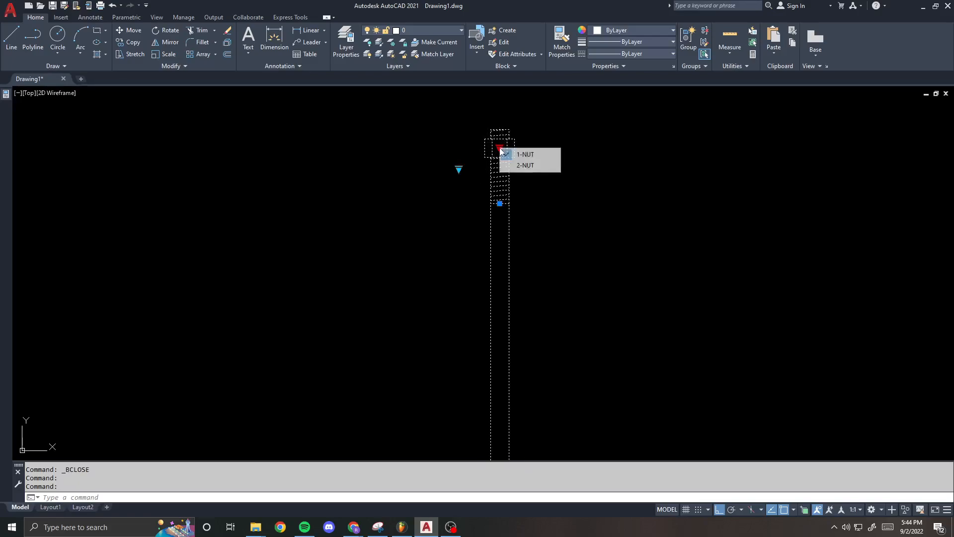
click(512, 164)
click(499, 147)
click(507, 154)
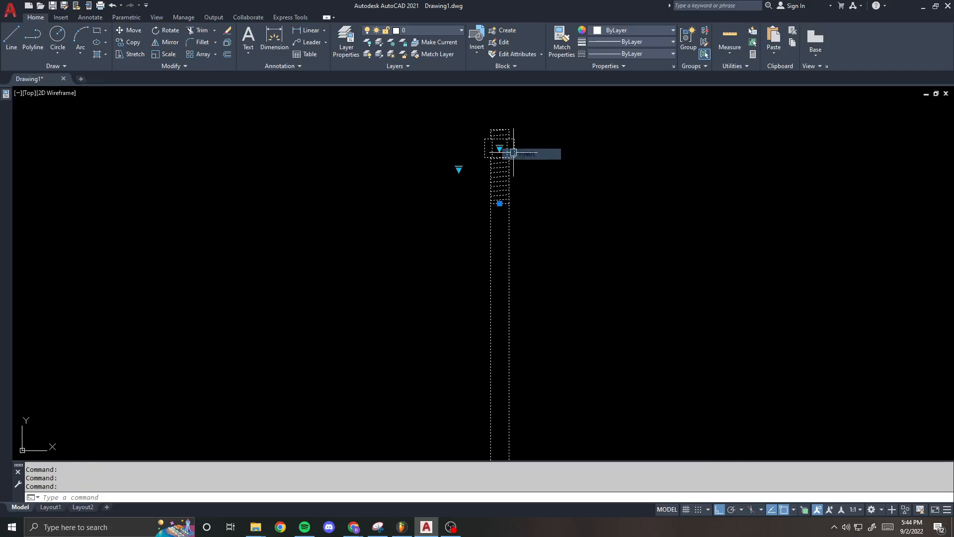
- Set the anchor bolt's lookup size to 3/4"
click(458, 169)
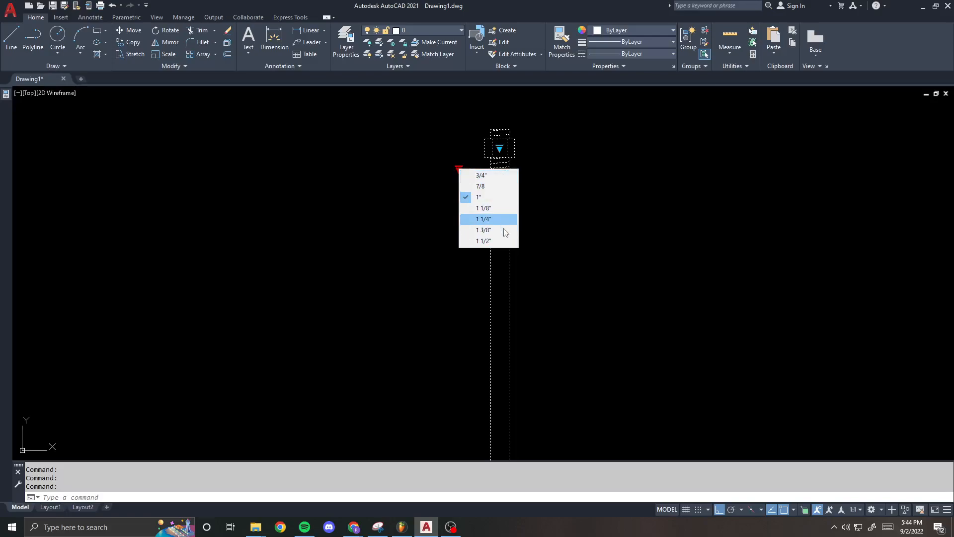
click(498, 174)
scroll(490, 156, up, 5)
scroll(533, 212, down, 2)
key(Escape)
- Add a linear dimension across the bolt's diameter, placed above its threaded end
text(dd)
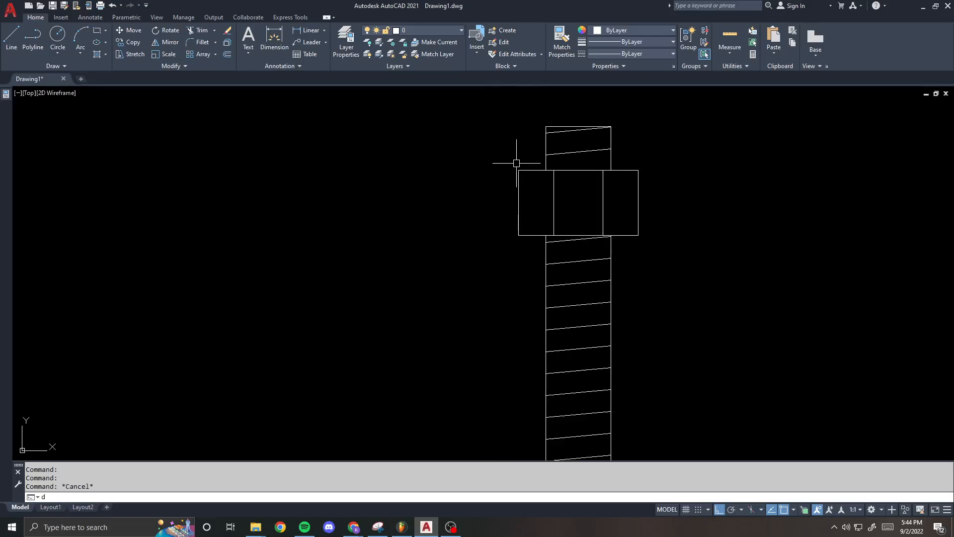
key(Return)
scroll(502, 171, up, 3)
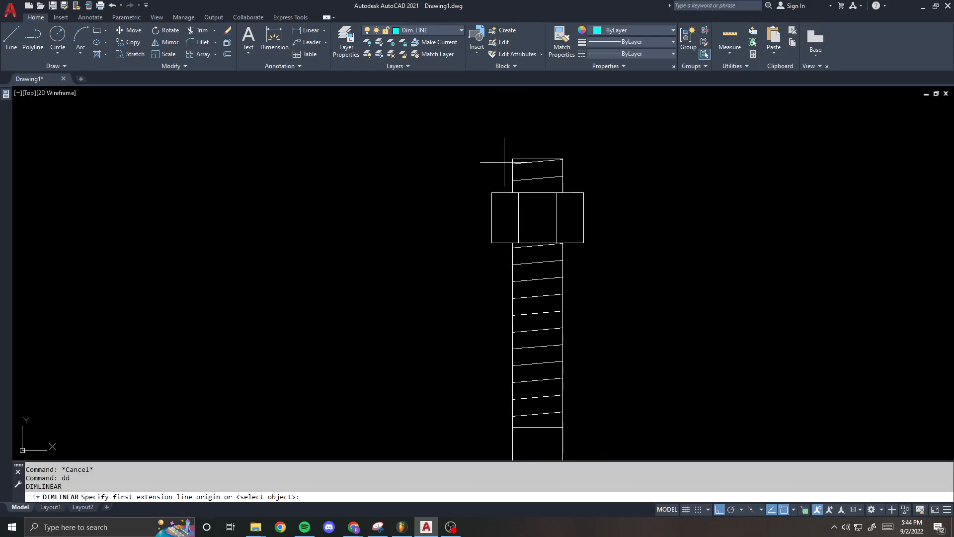
click(515, 156)
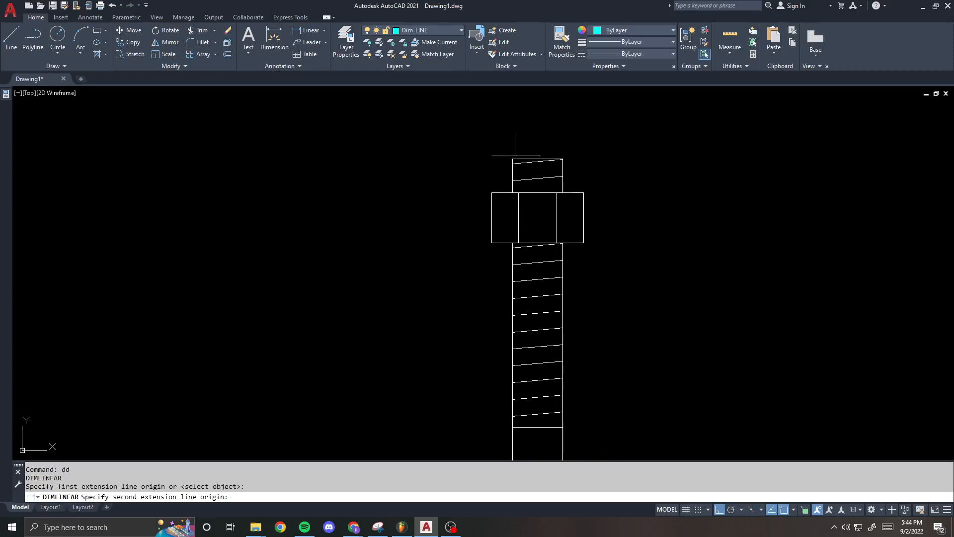
click(560, 157)
scroll(556, 130, down, 4)
click(529, 110)
- Add a vertical linear dimension for the nut's thickness, placed to the left of the nut
scroll(529, 110, up, 1)
key(Return)
click(521, 169)
click(520, 198)
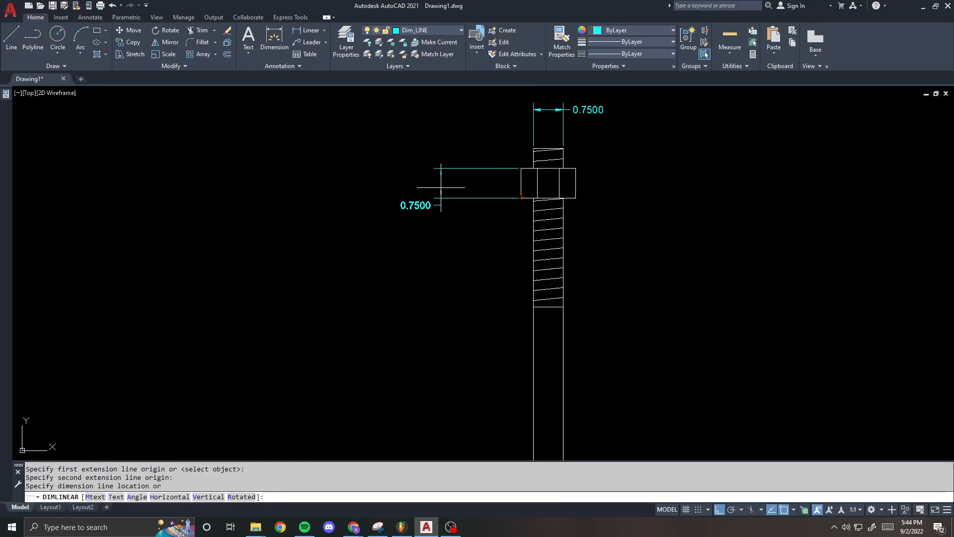
click(410, 182)
- Test the anchor bolt's lookup sizes 7/8, 1" and 1 1/8" in turn against the two dimensions
click(538, 206)
click(461, 233)
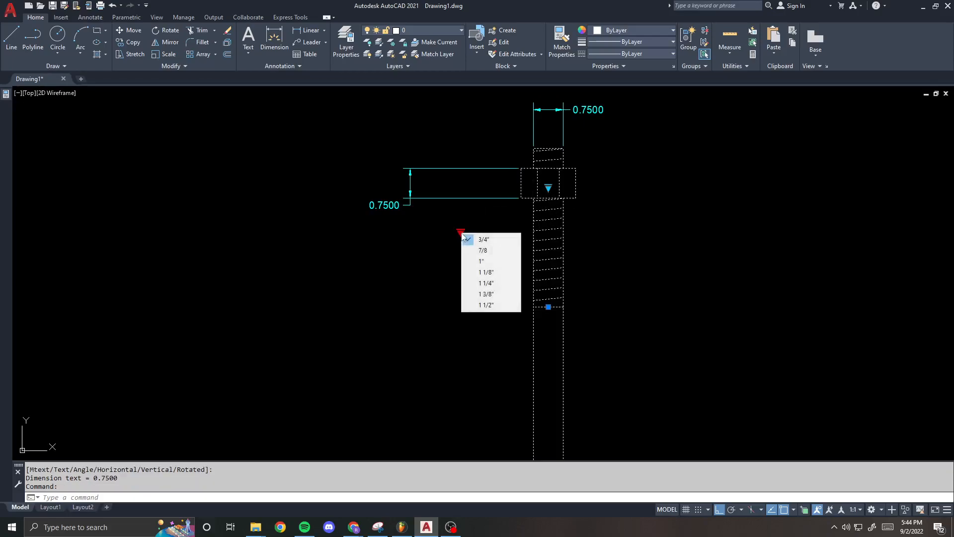
click(489, 250)
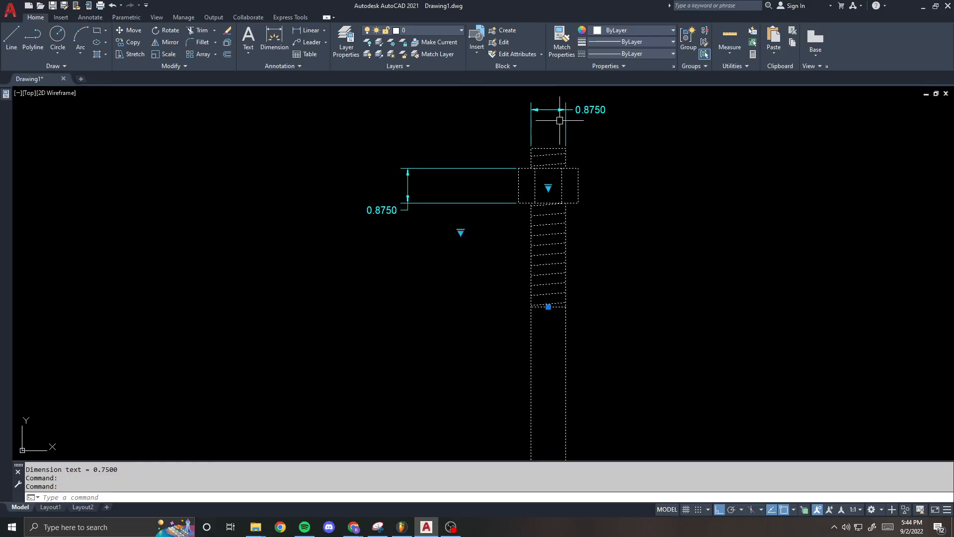
click(464, 226)
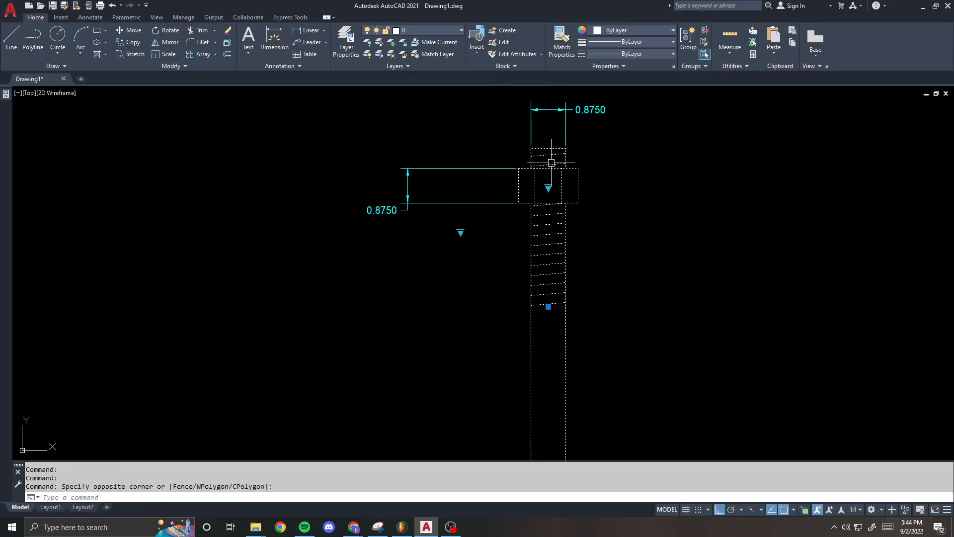
click(461, 232)
click(489, 259)
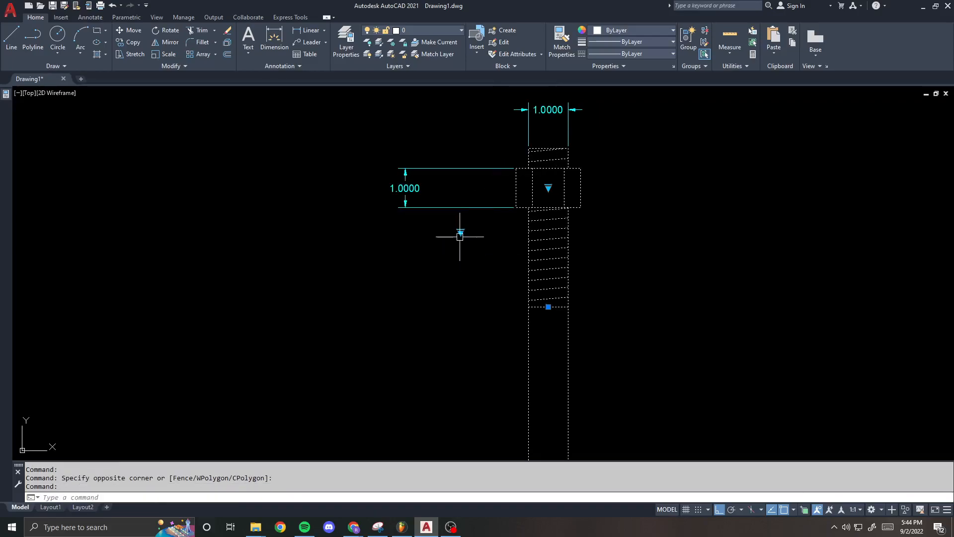
click(460, 231)
click(488, 271)
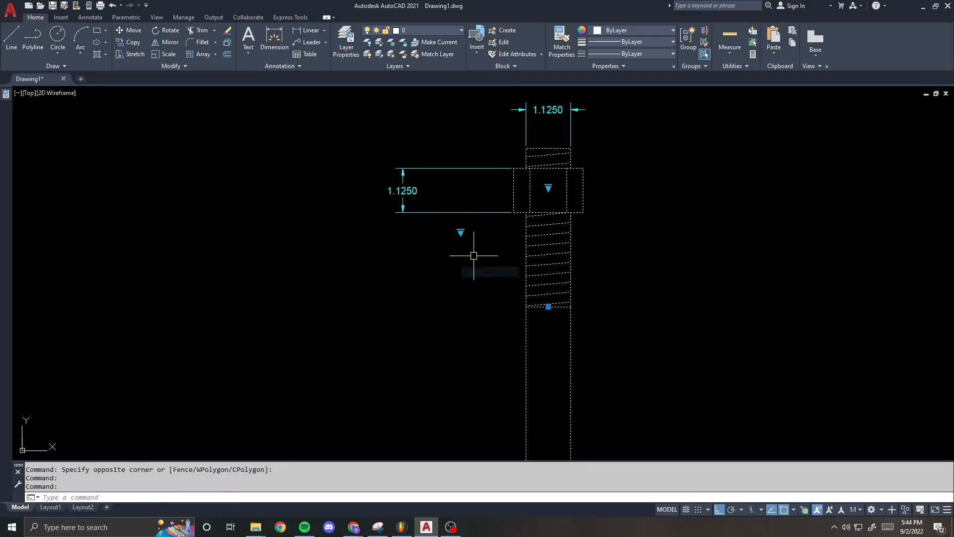
key(Escape)
key(Escape)
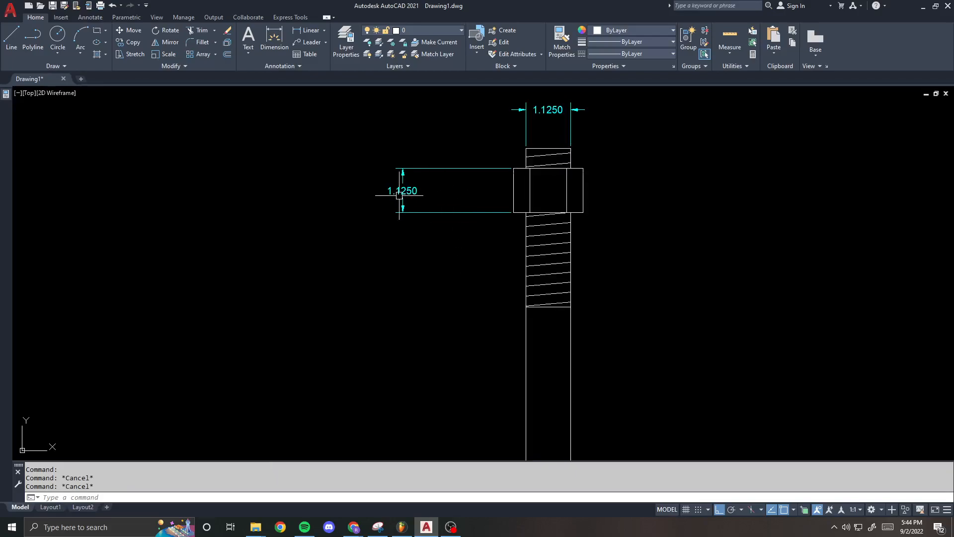
- Set the Standard dimension style's primary unit format to Architectural
text(d)
key(Return)
click(581, 241)
click(440, 153)
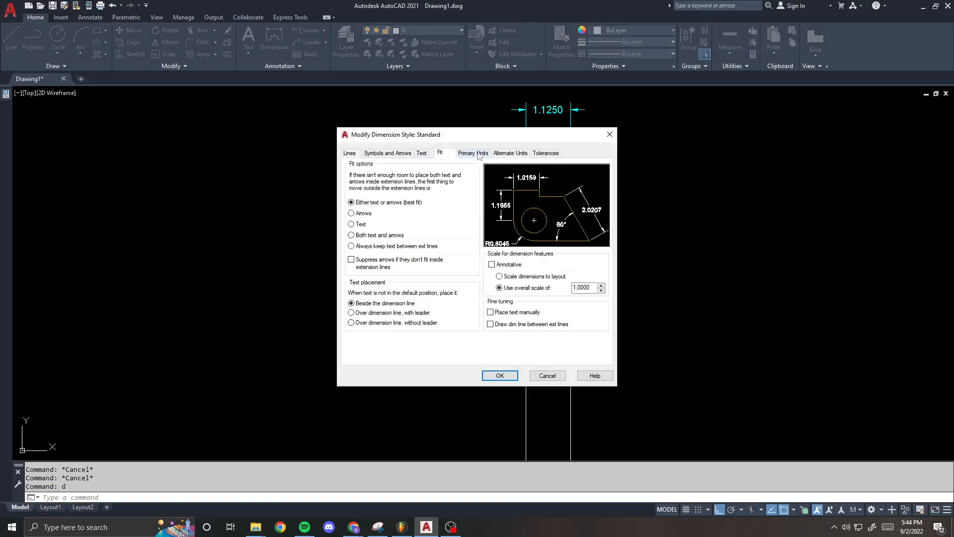
click(472, 153)
click(446, 174)
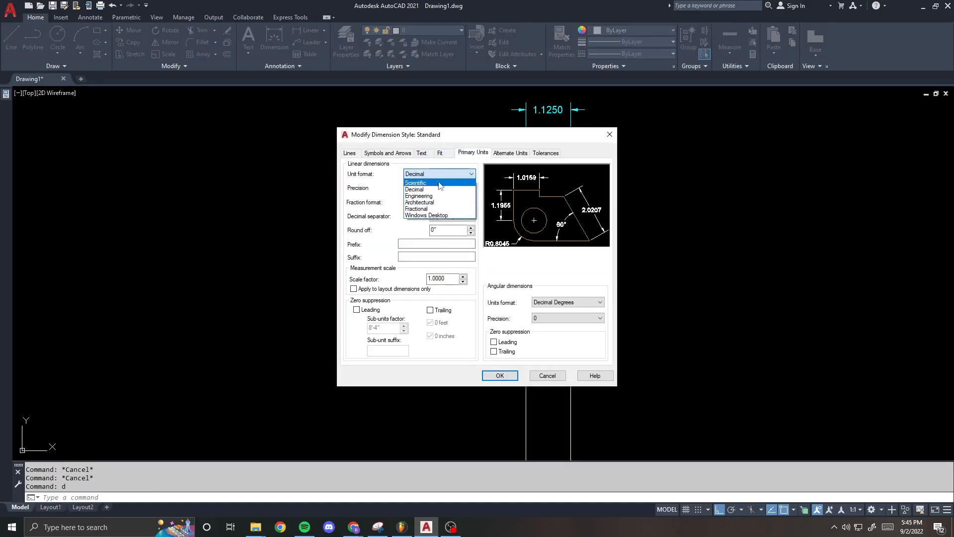
click(420, 202)
click(500, 375)
click(537, 338)
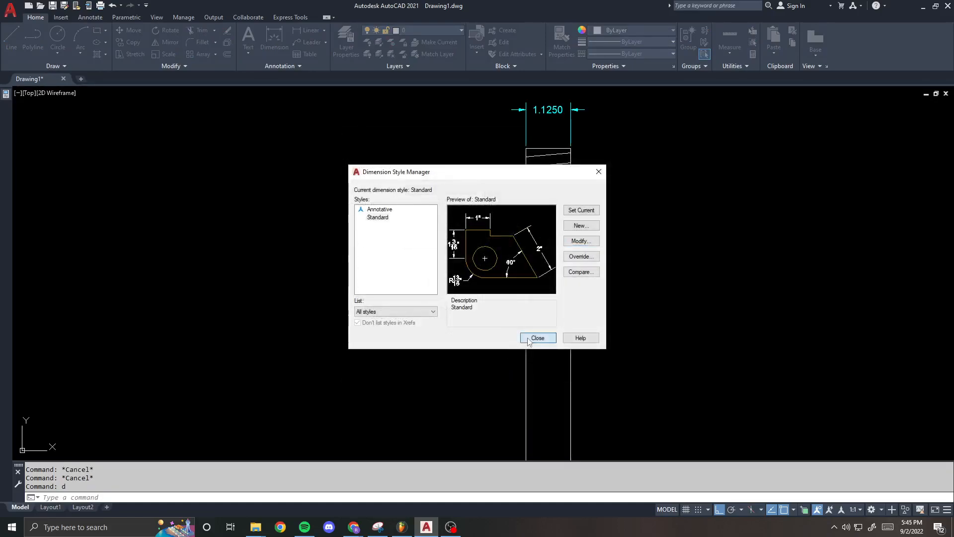
- Test the anchor bolt's lookup sizes 1 1/4" and 1 3/8", checking the dimensioned nut and threads
click(555, 240)
click(520, 217)
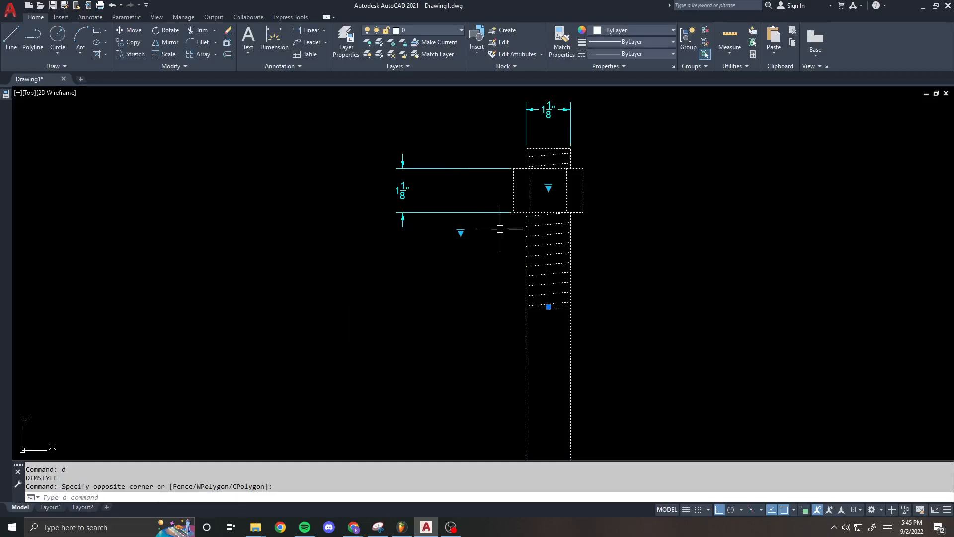
click(461, 232)
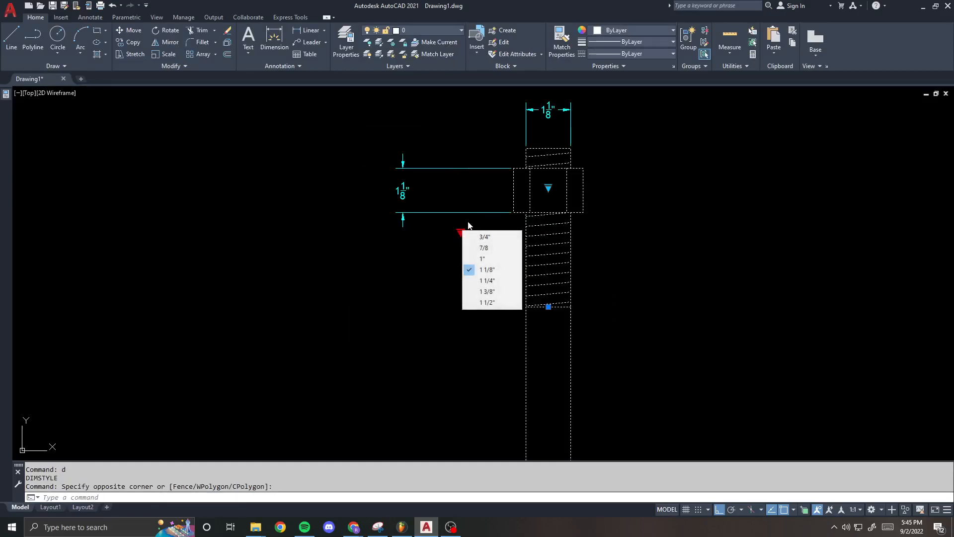
click(497, 280)
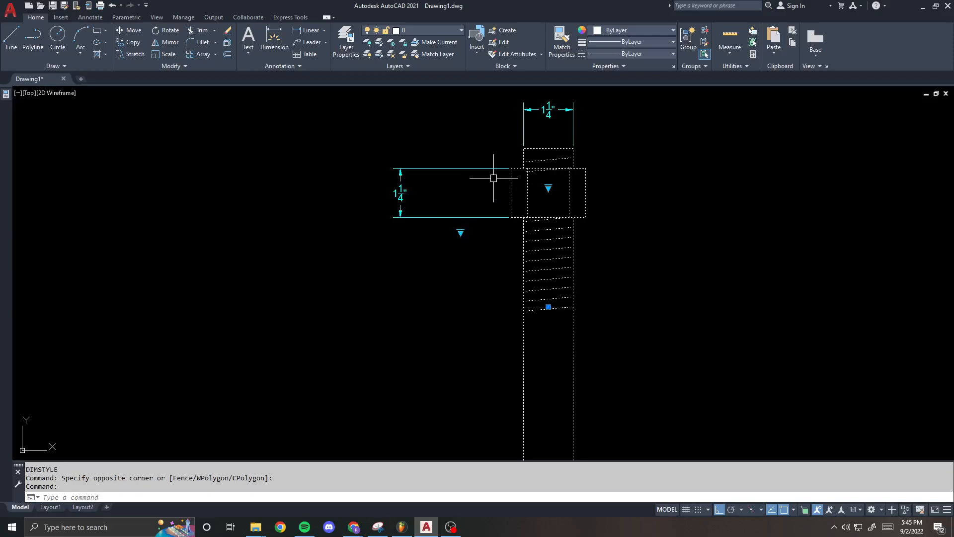
scroll(493, 178, up, 3)
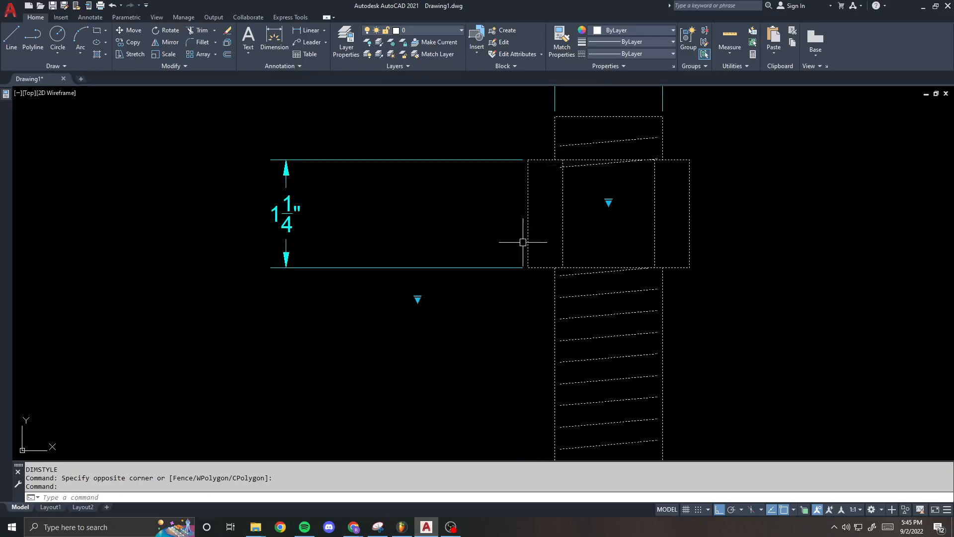
click(417, 299)
click(452, 360)
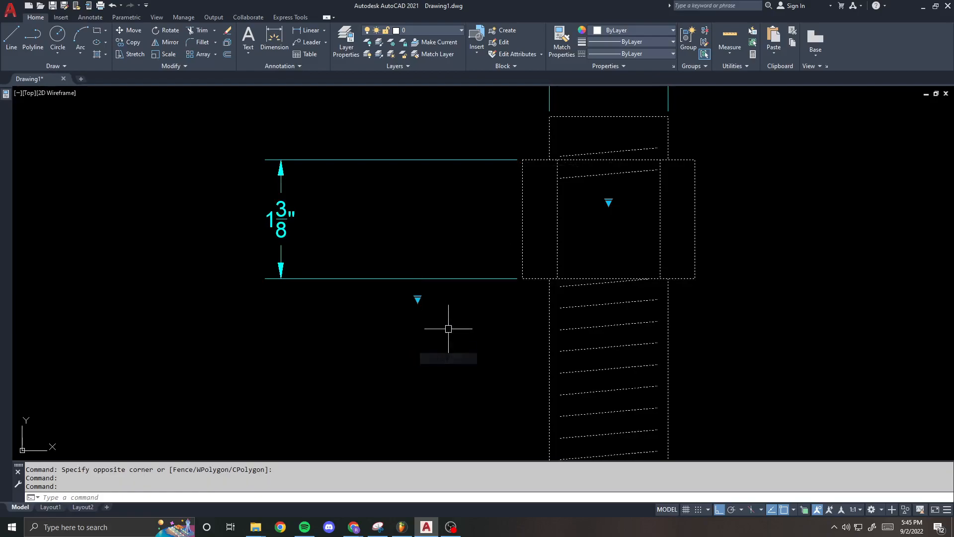
- Switch the anchor bolt's lookup size to 7/8, and set it to 3/4" to check the threads
click(417, 299)
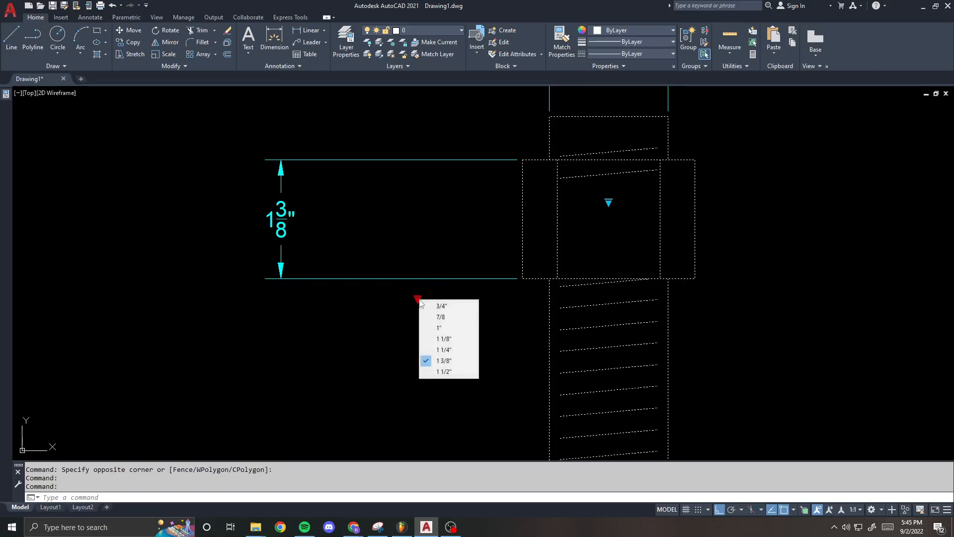
click(440, 317)
click(420, 299)
click(437, 306)
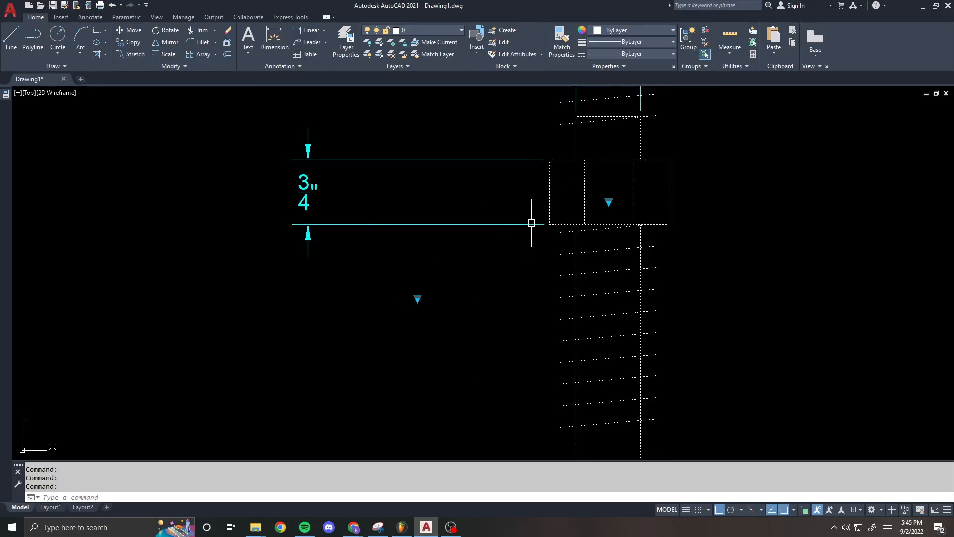
scroll(531, 219, down, 2)
scroll(472, 228, down, 1)
key(Escape)
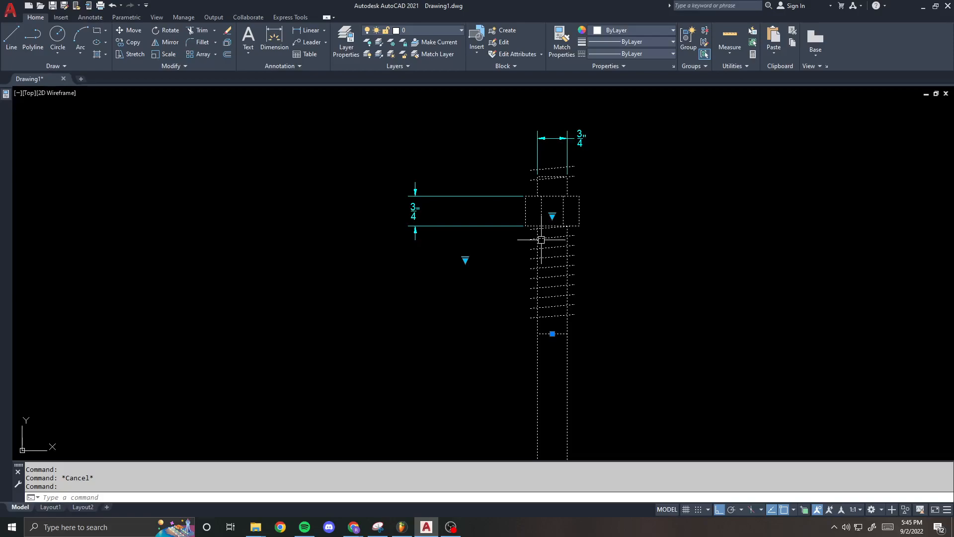
- Open the anchor bolt's ANCHOR definition in the block editor
text(be)
key(Return)
click(469, 330)
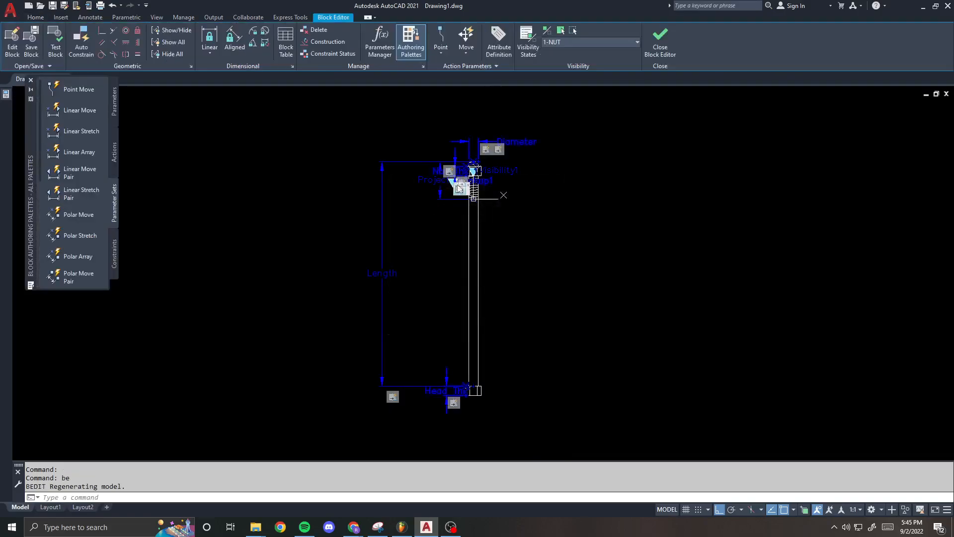
- Examine the thread hatch's settings and the objects tied to the nut thickness action in the block editor
scroll(462, 191, up, 6)
click(520, 237)
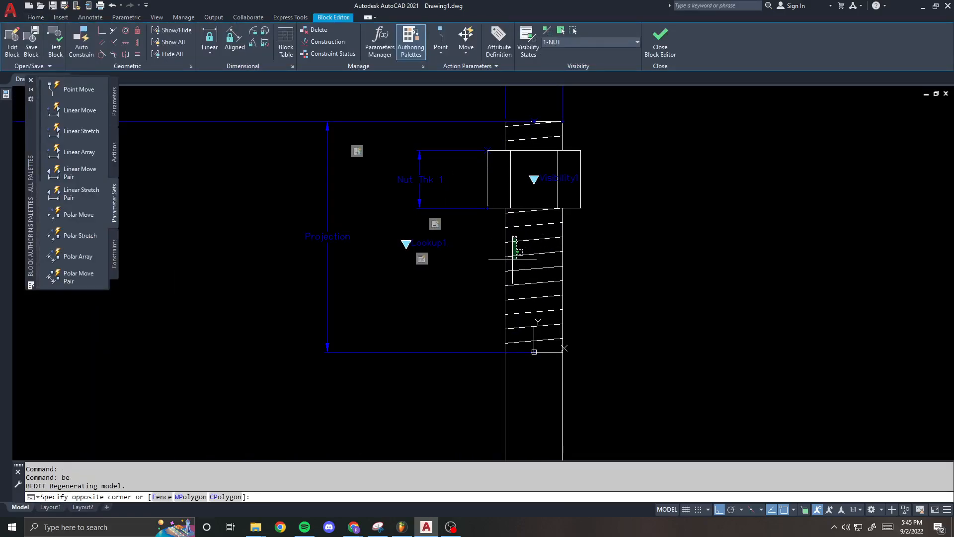
click(520, 251)
scroll(517, 208, down, 4)
key(Escape)
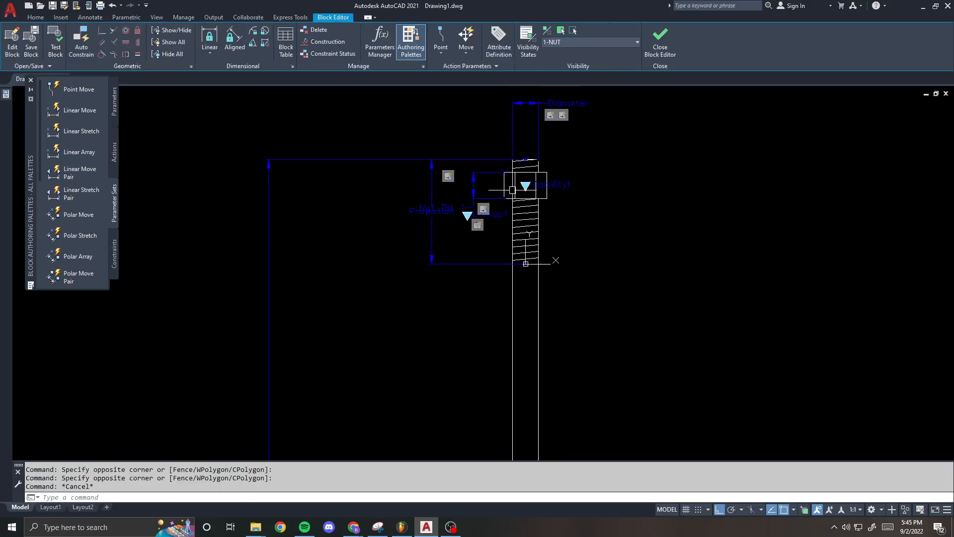
middle_drag(512, 189, 523, 212)
scroll(532, 189, up, 3)
click(539, 184)
click(533, 189)
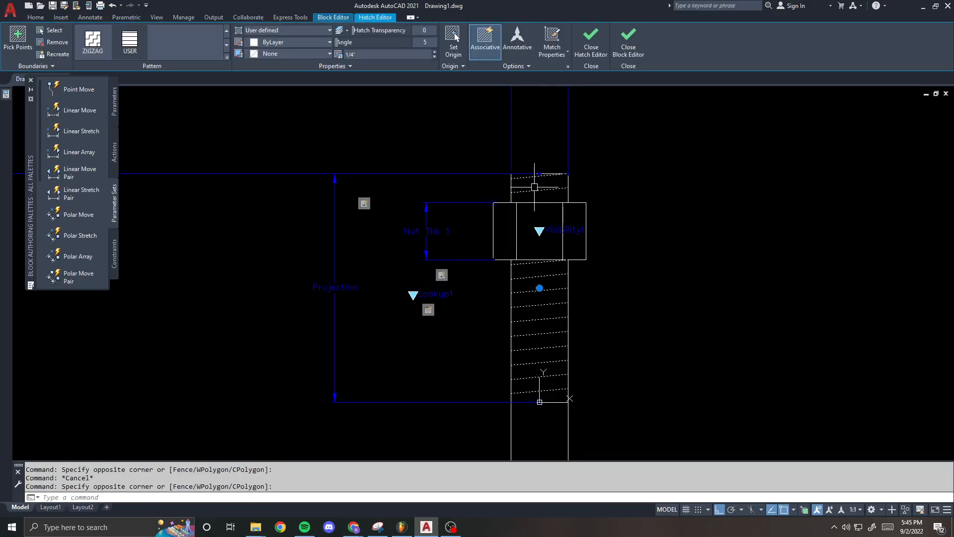
scroll(539, 185, down, 2)
key(Escape)
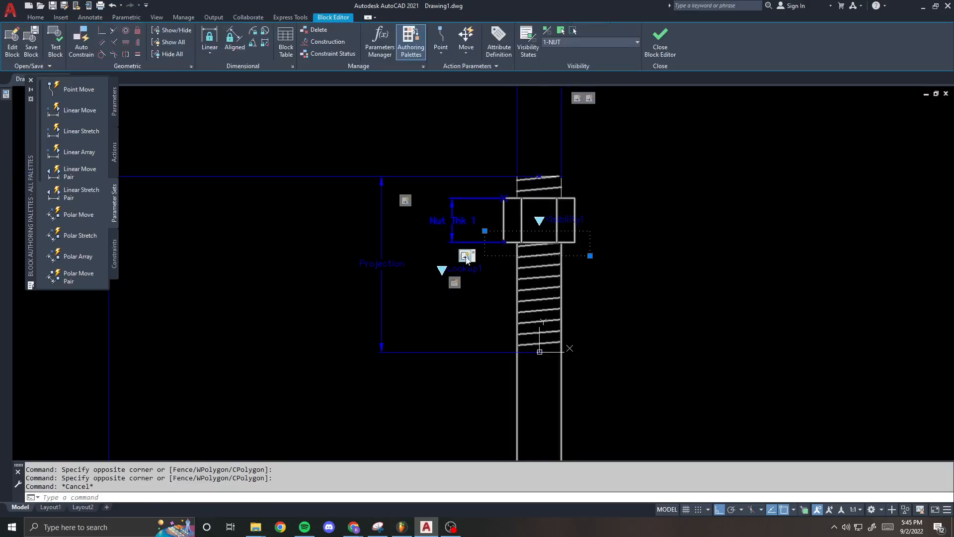
scroll(532, 259, up, 2)
key(Escape)
click(522, 237)
click(539, 258)
click(532, 257)
key(Escape)
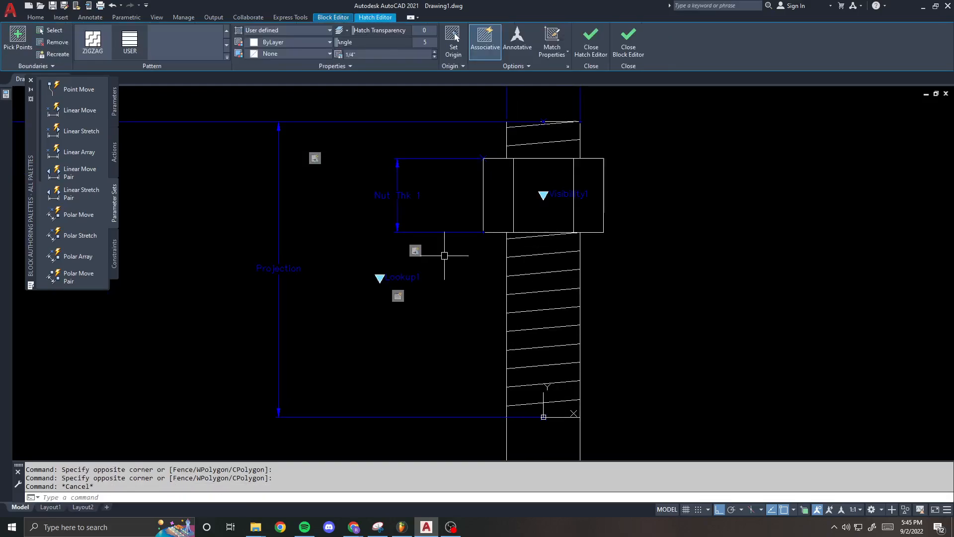
- Check which objects the Diameter parameter's two stretch actions affect
scroll(401, 295, down, 3)
middle_drag(447, 188, 447, 205)
click(525, 134)
key(Escape)
click(535, 132)
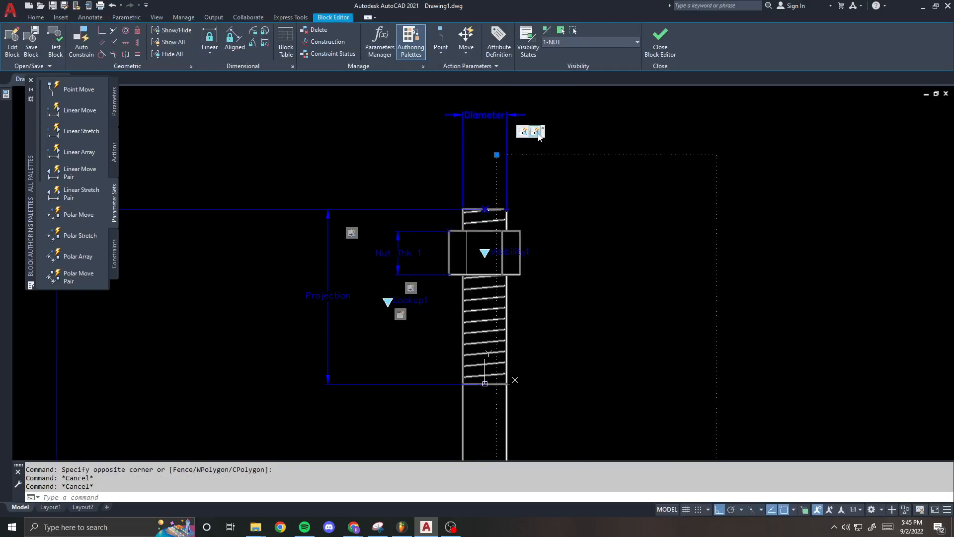
key(Escape)
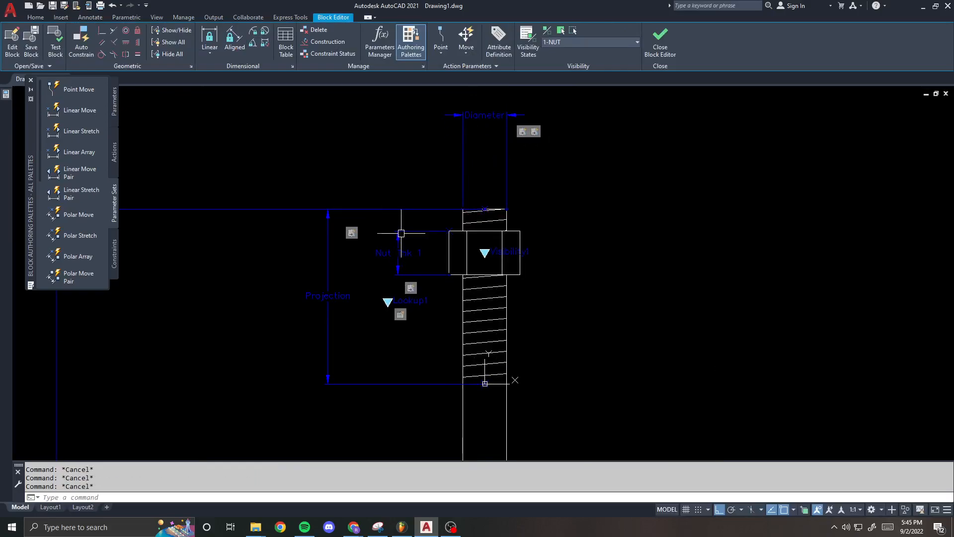
- Relabel the linear Diameter parameter as Diameter 1 and the lookup parameter as Diameter
text(ed)
key(Return)
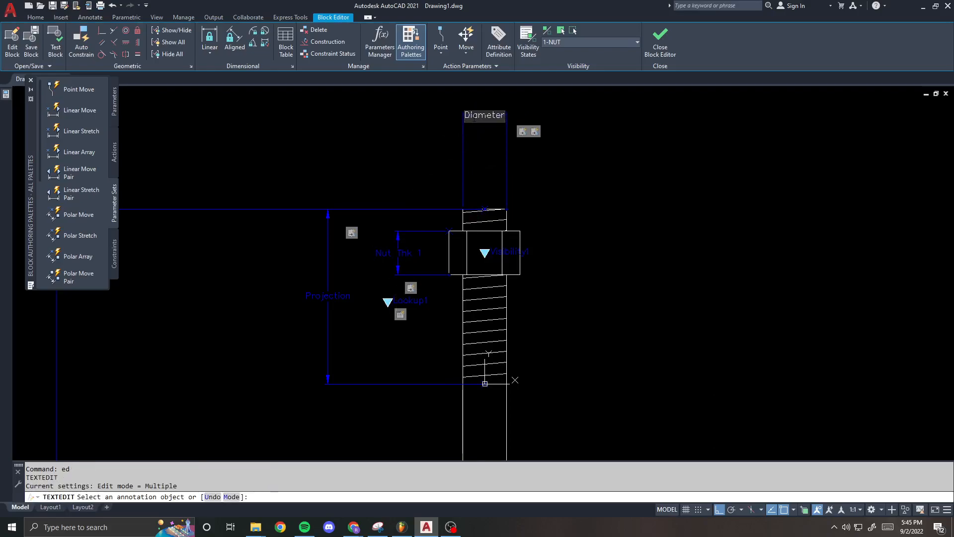
click(450, 152)
key(Return)
key(Return)
click(411, 301)
text(IK)
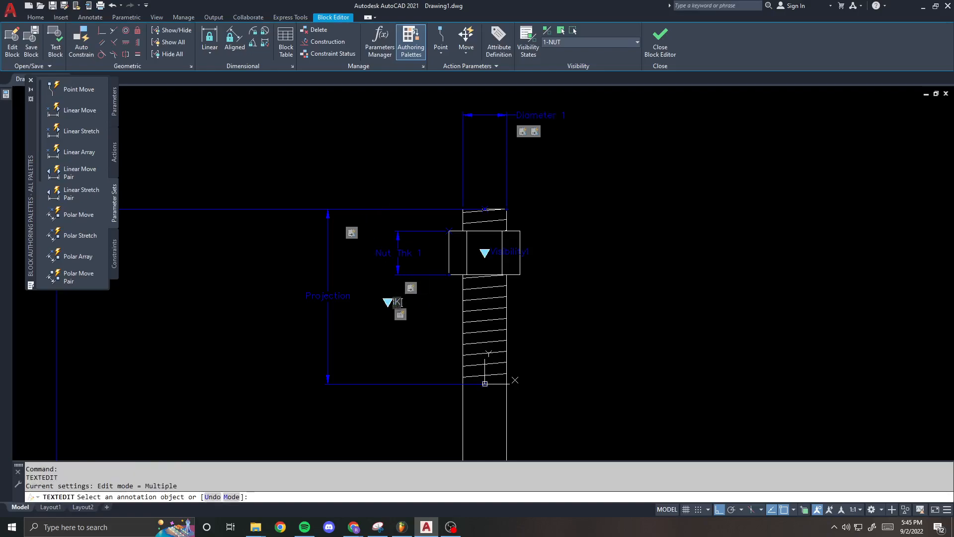
text(Diameter)
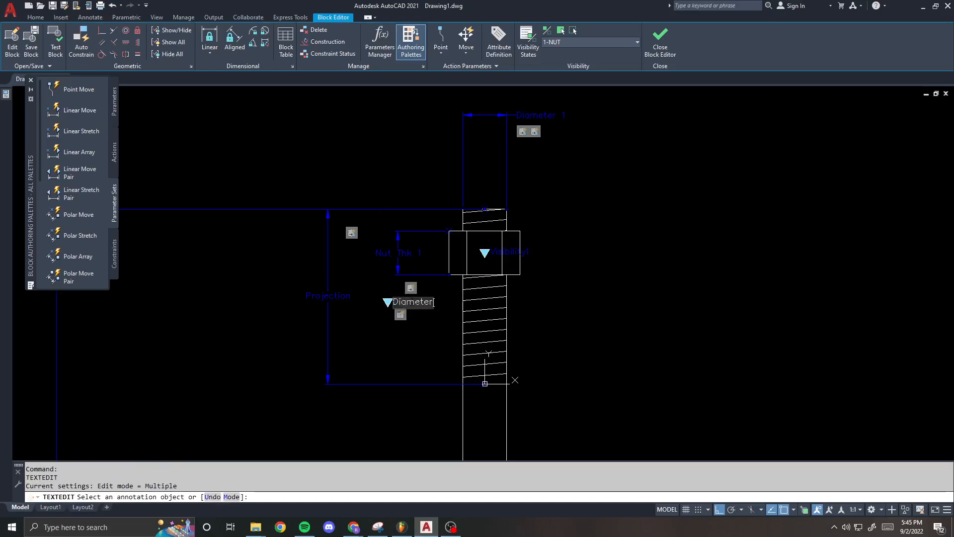
key(Return)
key(Return)
- Check the thread hatch's properties and close the block editor, saving the parameter changes
click(464, 306)
key(Escape)
click(482, 300)
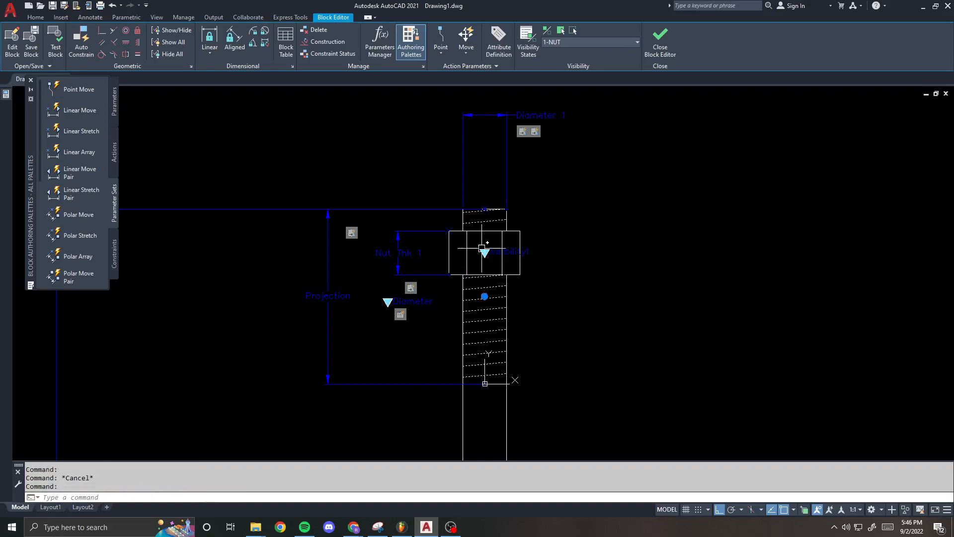
mouse_move(3, 100)
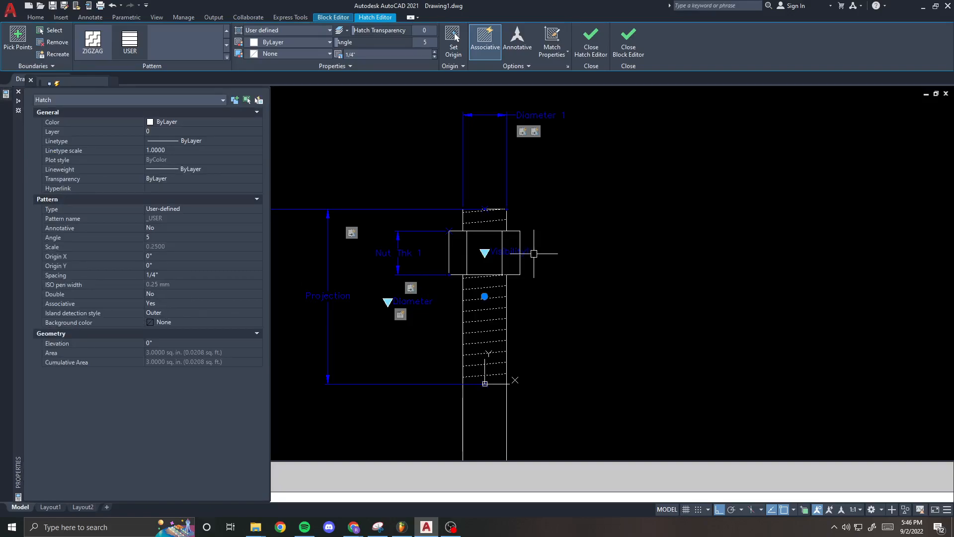
key(Escape)
key(Escape)
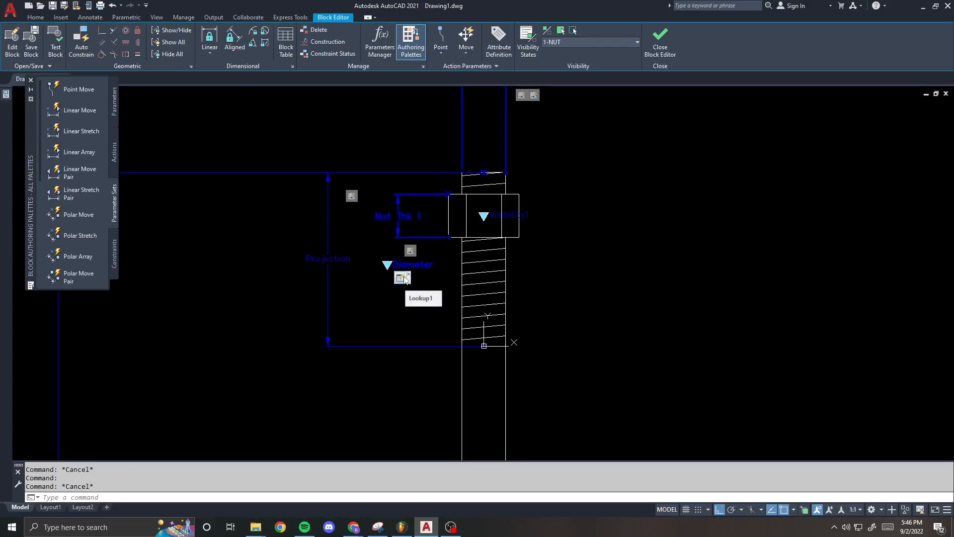
click(657, 50)
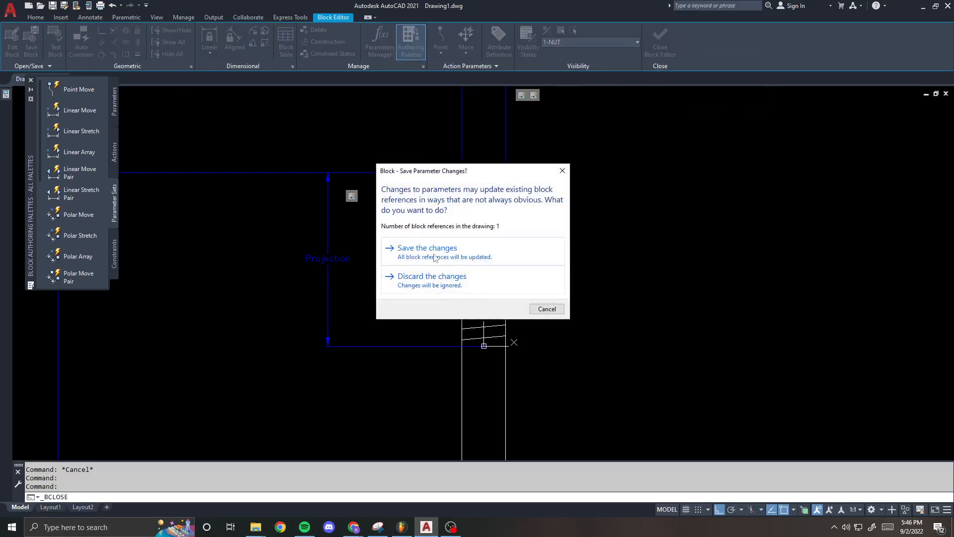
click(433, 257)
- Test the anchor bolt's lookup sizes 3/4", 7/8 and 1" on the placed block
click(551, 182)
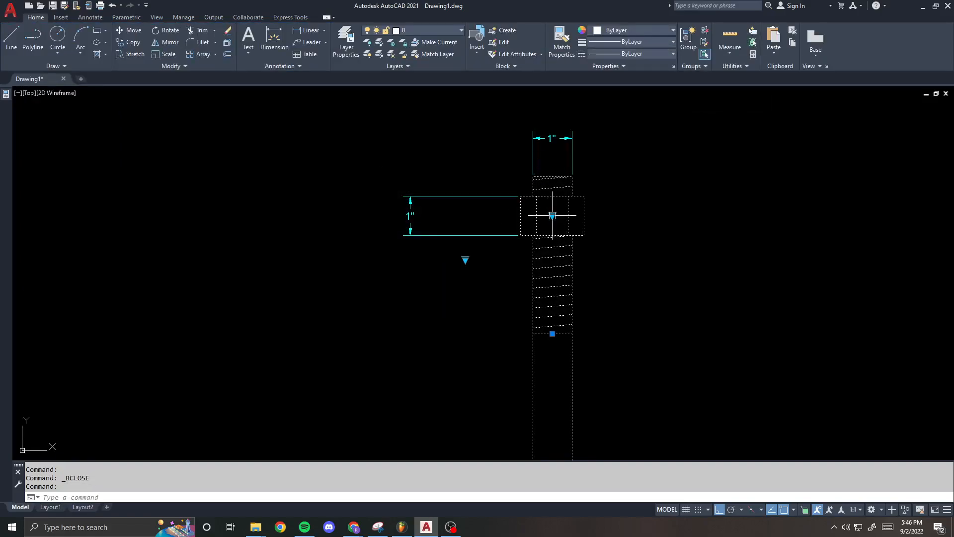
click(478, 250)
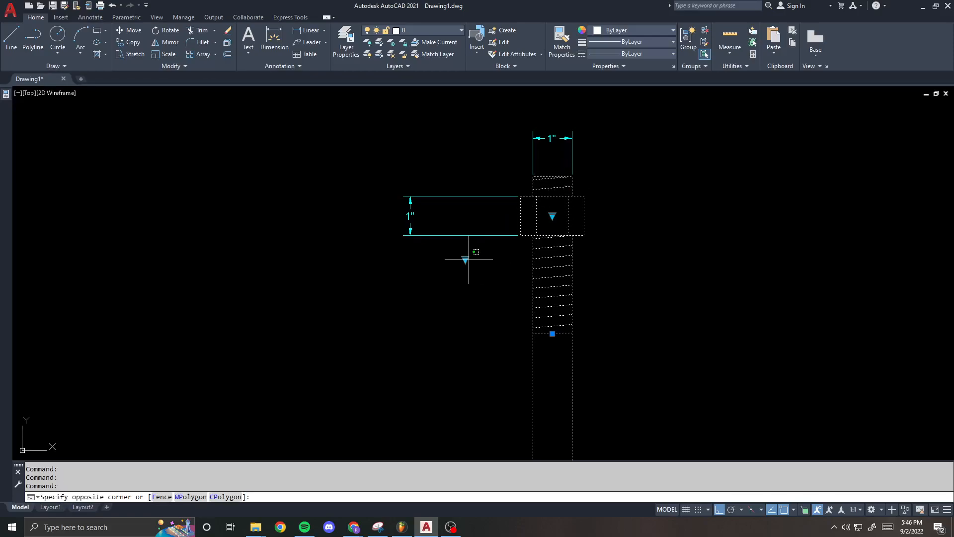
click(465, 259)
click(465, 261)
click(480, 272)
click(465, 259)
click(480, 283)
click(465, 259)
click(480, 294)
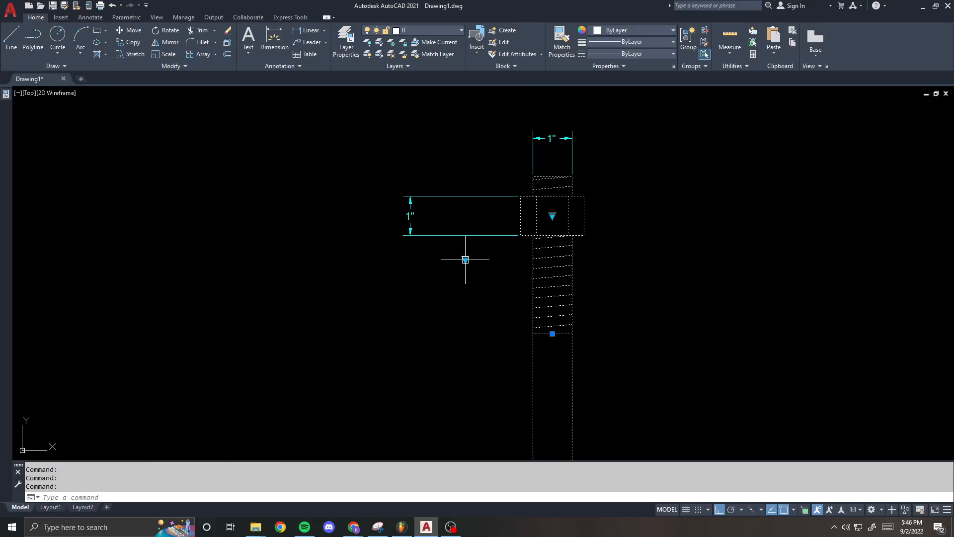
- Test the lookup sizes 1 1/8", 1 1/4" and 1 3/8", checking how the thread hatch fits the bolt
click(465, 259)
click(480, 305)
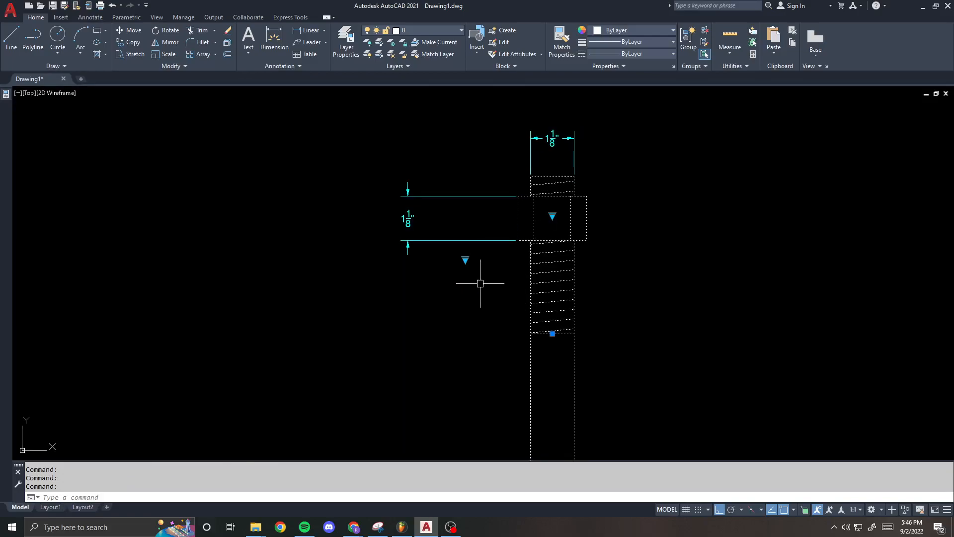
click(465, 259)
click(480, 316)
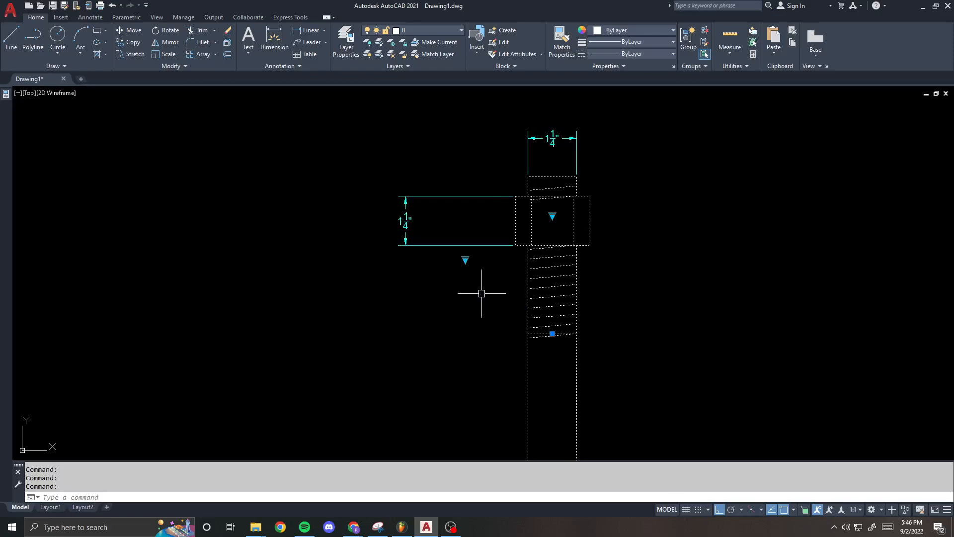
click(465, 259)
click(480, 327)
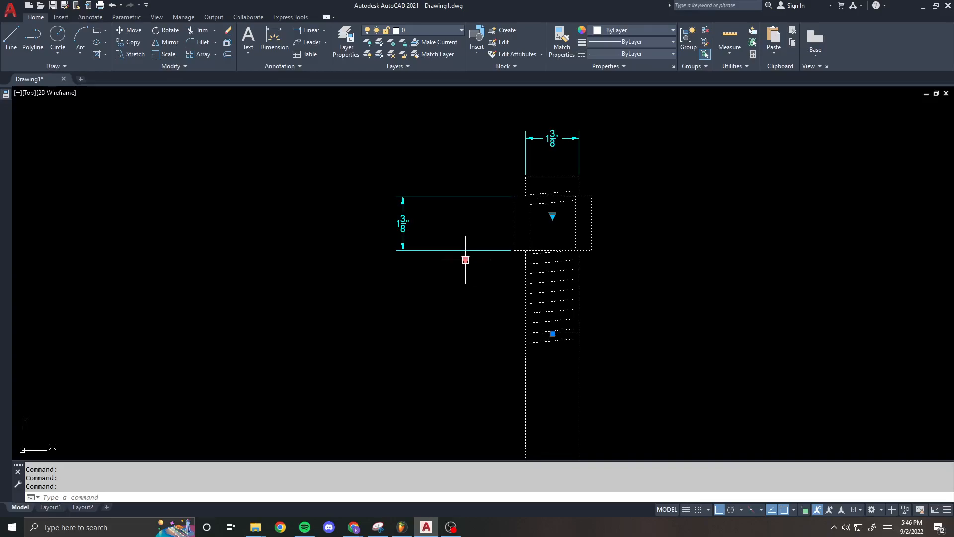
- Compare the thread hatch at lookup sizes 1 1/4" and 1 1/2", returning the bolt to 1 1/4"
click(466, 259)
click(480, 316)
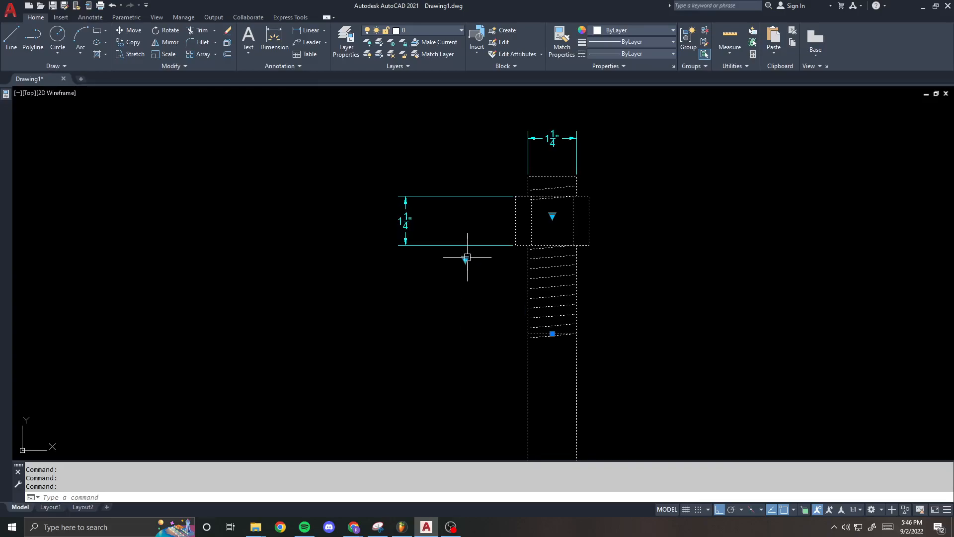
click(466, 258)
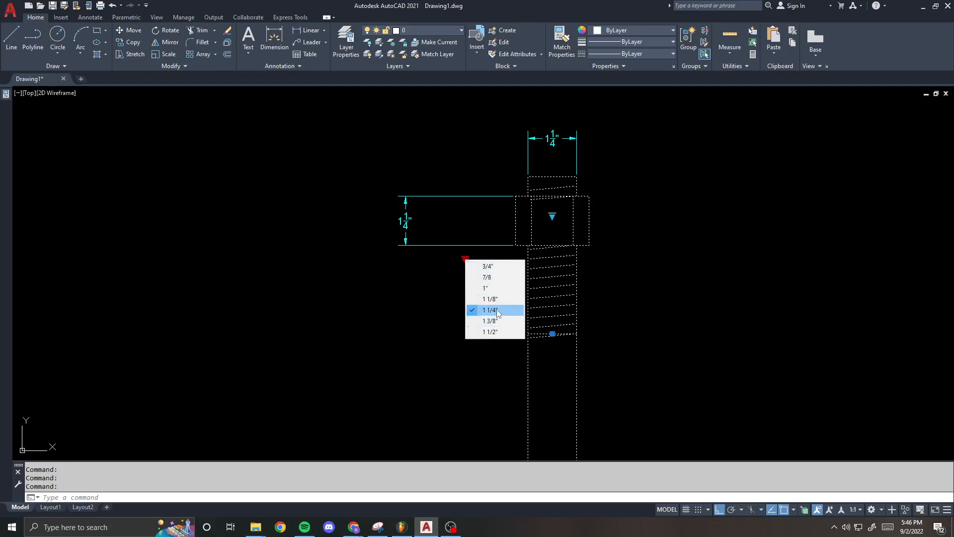
click(502, 332)
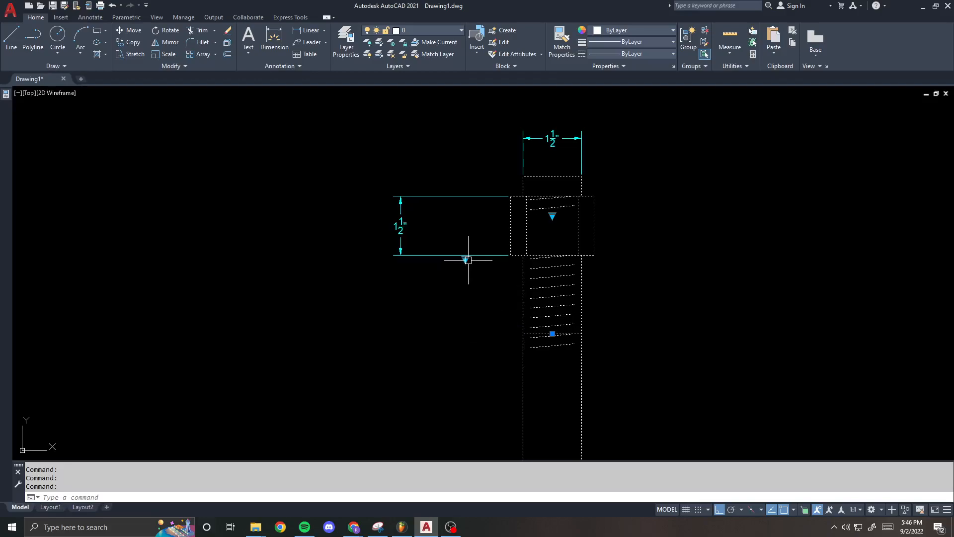
click(466, 259)
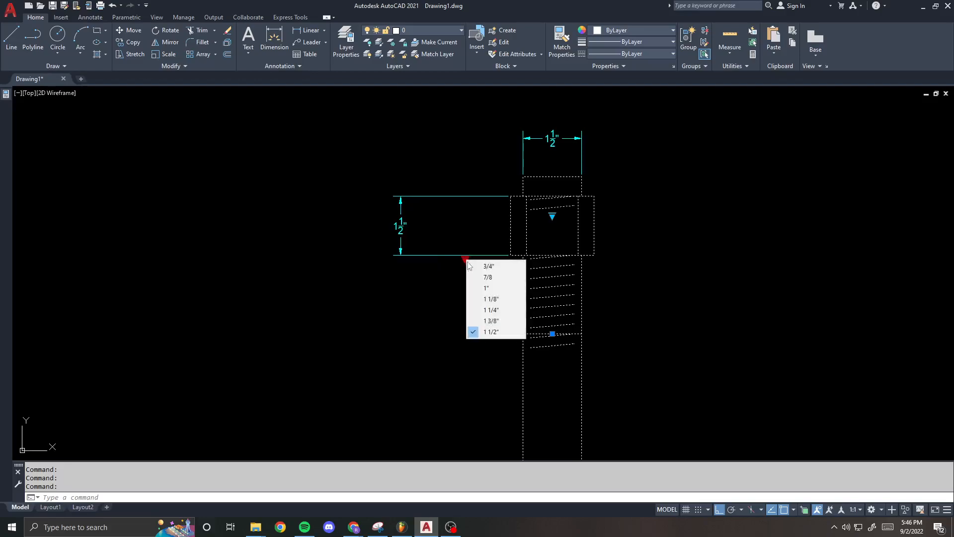
click(490, 309)
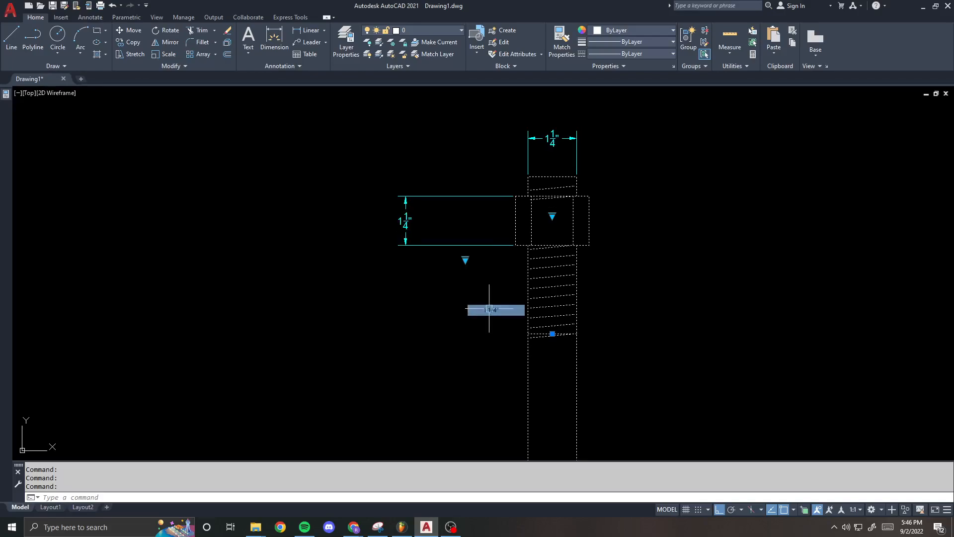
- Set the anchor bolt's lookup size to 1 3/8" and inspect its thread hatch against the shaft edges
click(466, 256)
click(465, 257)
click(464, 259)
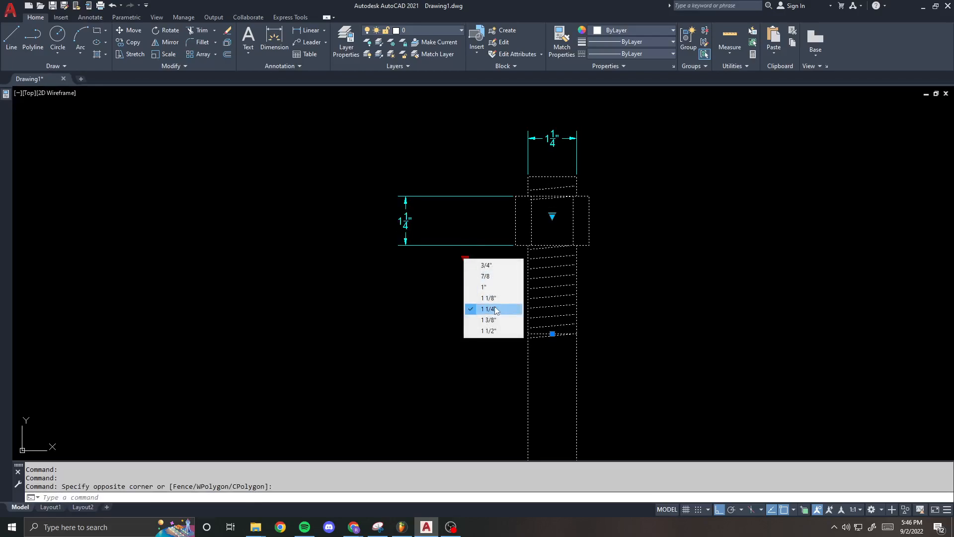
click(494, 320)
scroll(484, 283, down, 4)
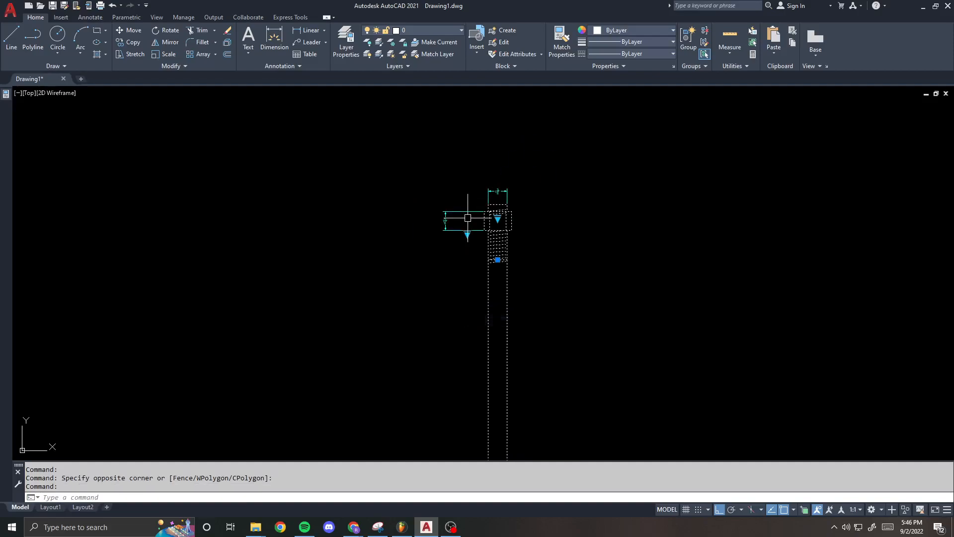
scroll(465, 193, up, 6)
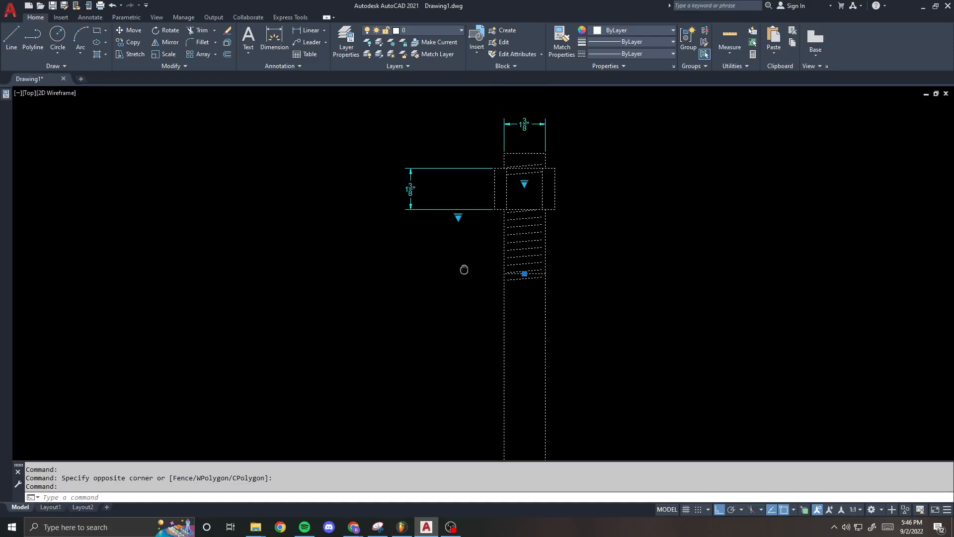
scroll(476, 246, down, 1)
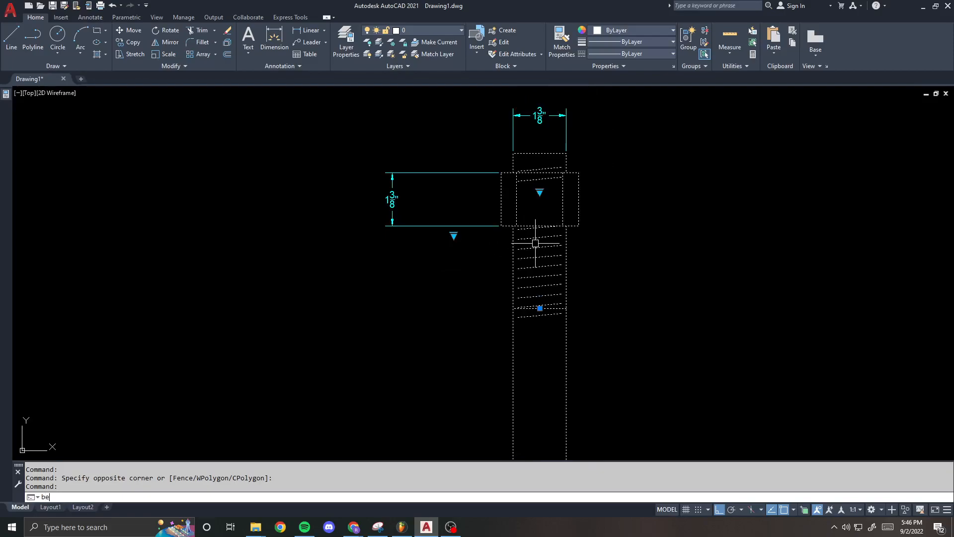
- Reopen the anchor bolt's block definition in the block editor at the threaded end
key(Return)
click(473, 330)
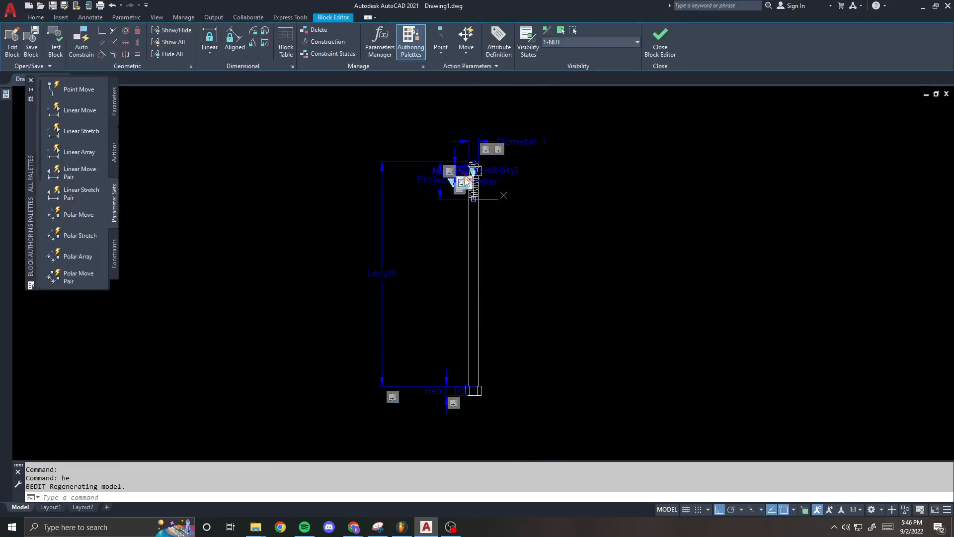
scroll(447, 172, up, 6)
scroll(480, 174, up, 3)
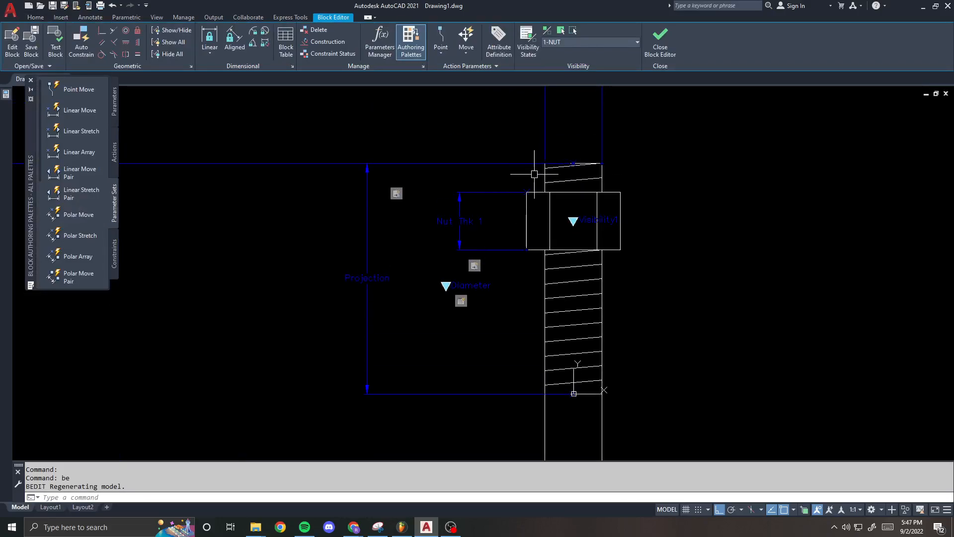
- Draw a vertical line about 3 inches long upward from the centre of the bolt's top edge
text(l)
key(Return)
click(571, 163)
scroll(552, 199, down, 3)
middle_drag(553, 97, 550, 155)
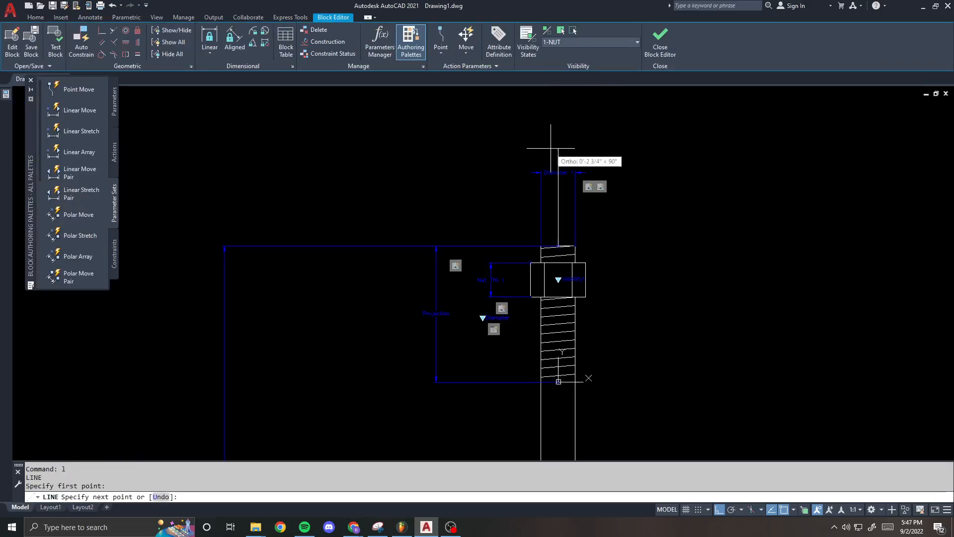
click(551, 141)
key(Return)
- Stretch the vertical line's lower end down the bolt's axis, well past the threads
click(557, 154)
click(558, 245)
scroll(582, 348, down, 5)
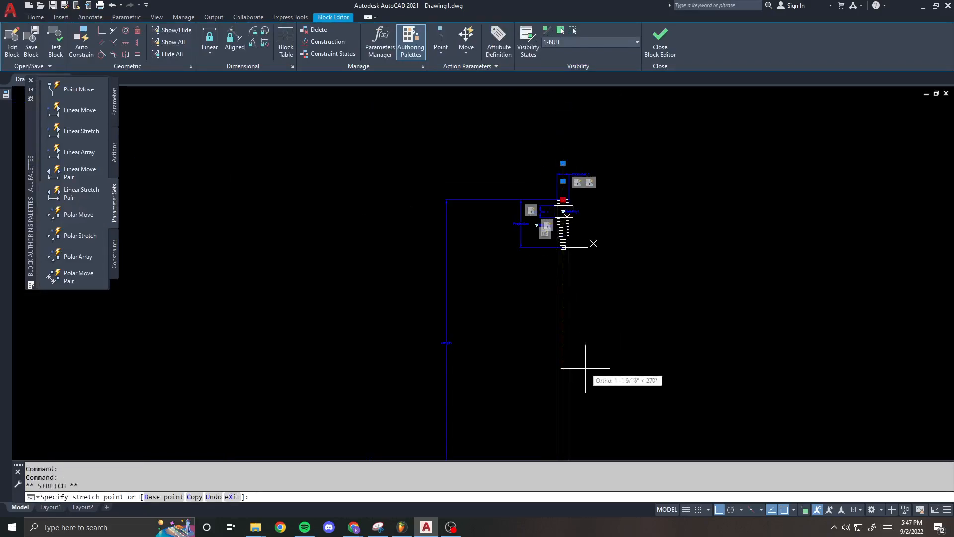
scroll(545, 164, up, 5)
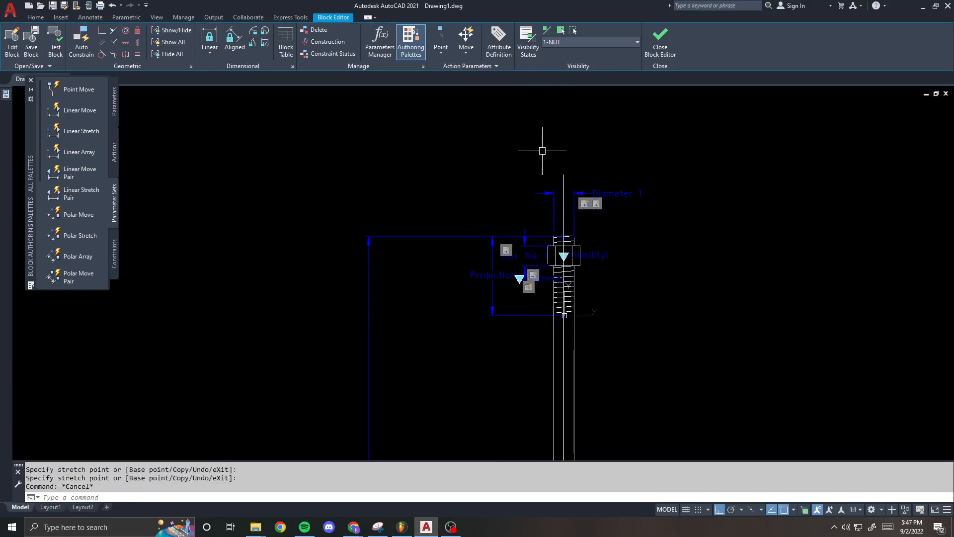
key(Escape)
- Offset the vertical axis line 5/8" toward the Projection dimension side of the bolt
text(o)
key(Return)
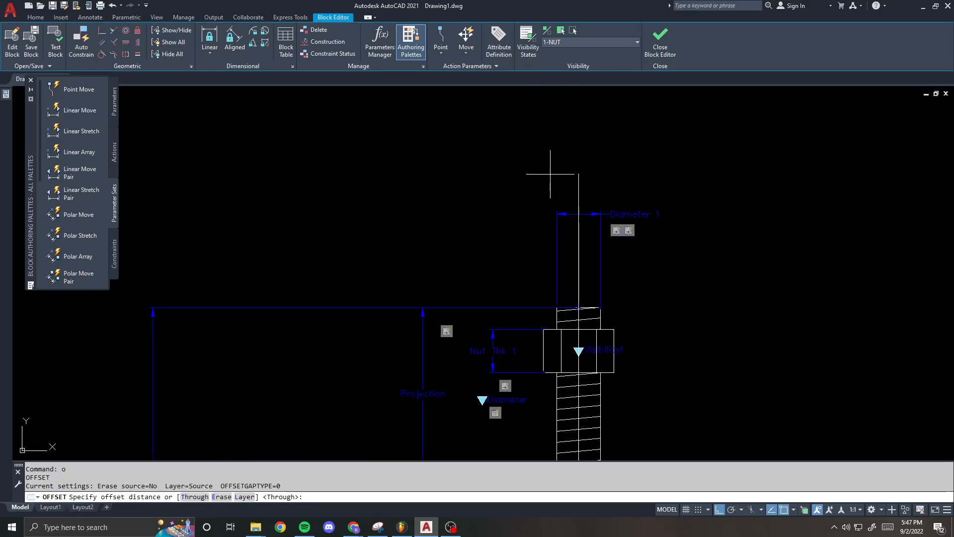
text(5/8)
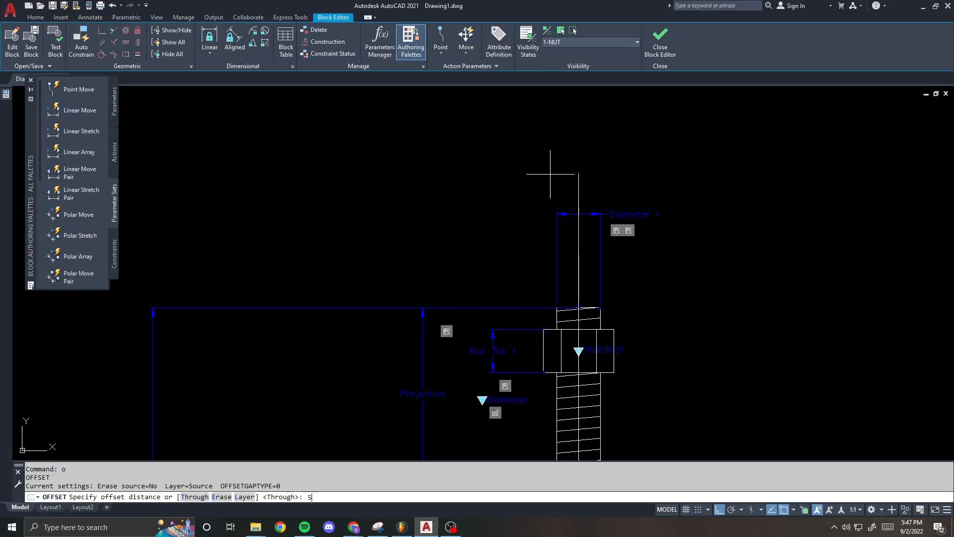
key(Return)
click(577, 177)
click(488, 179)
key(Return)
- Compare the offset line with the Diameter 1 stretch frames and the thread hatch's extents
mouse_move(528, 297)
middle_down()
mouse_move(515, 230)
mouse_move(496, 222)
middle_up()
scroll(521, 233, up, 3)
scroll(522, 219, down, 3)
scroll(505, 254, up, 2)
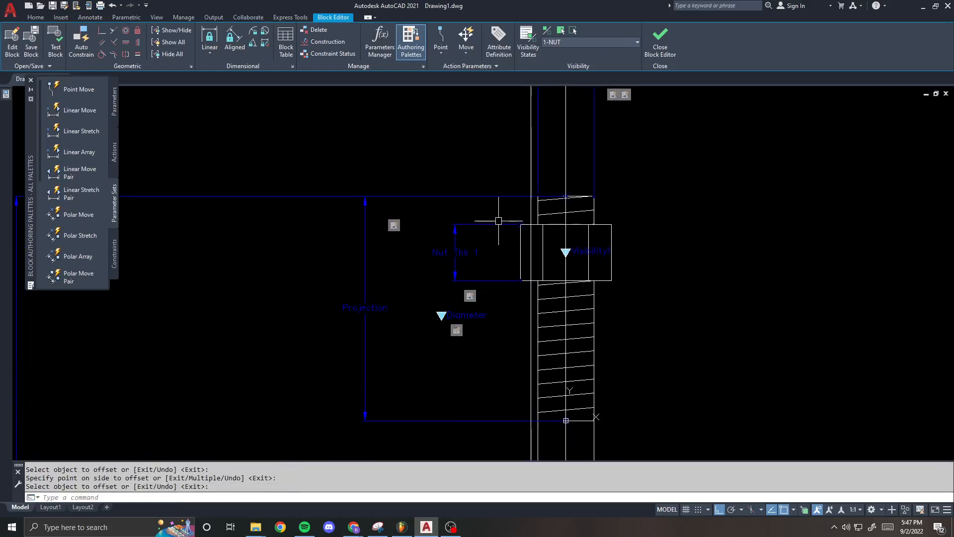
scroll(550, 217, up, 2)
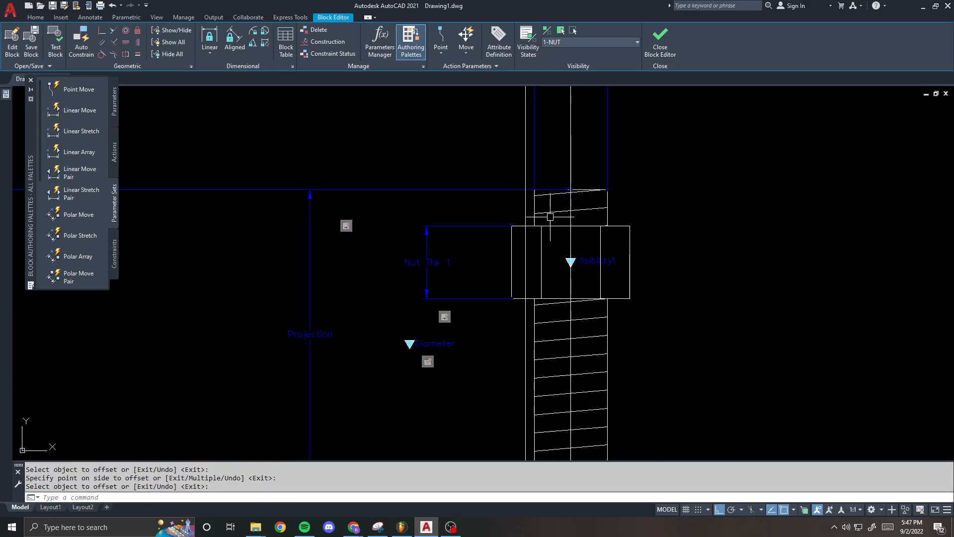
scroll(517, 205, down, 3)
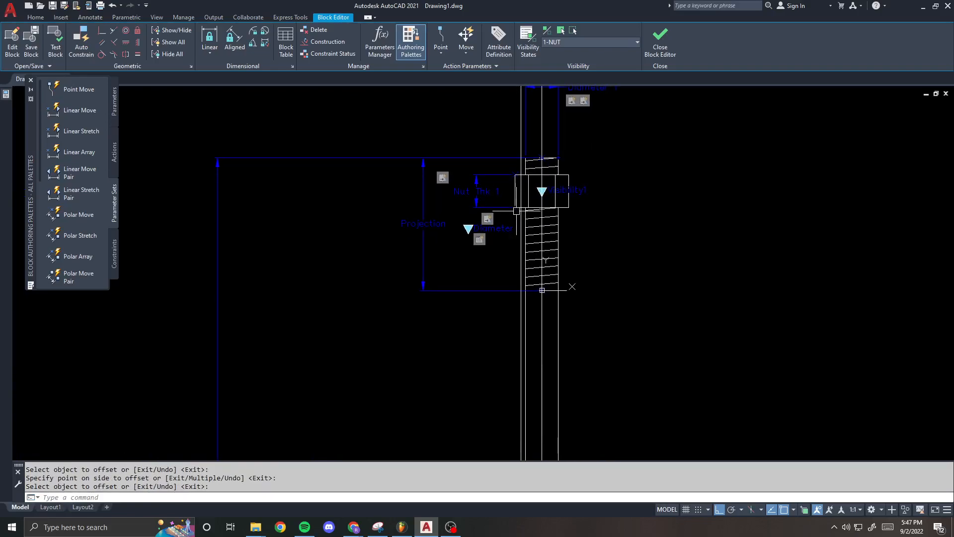
scroll(540, 129, up, 2)
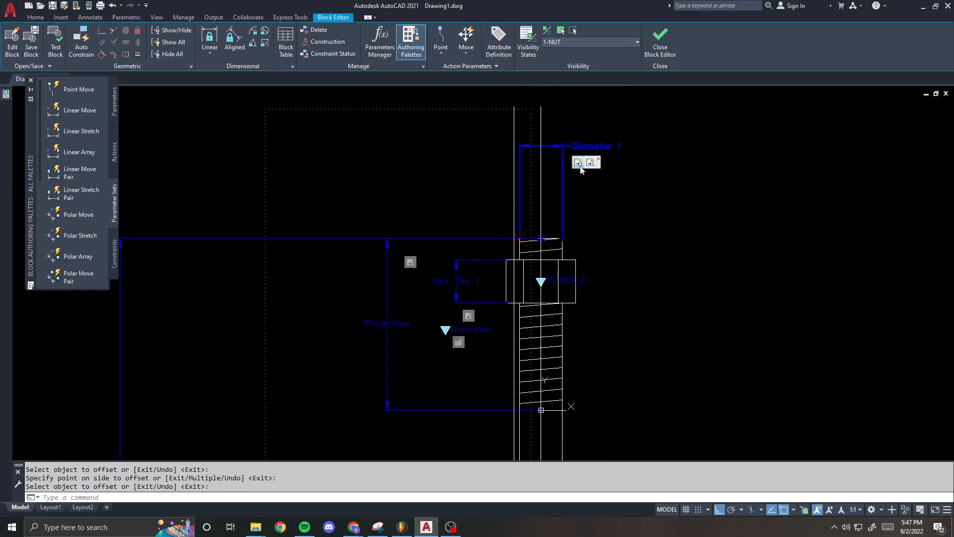
scroll(509, 286, up, 4)
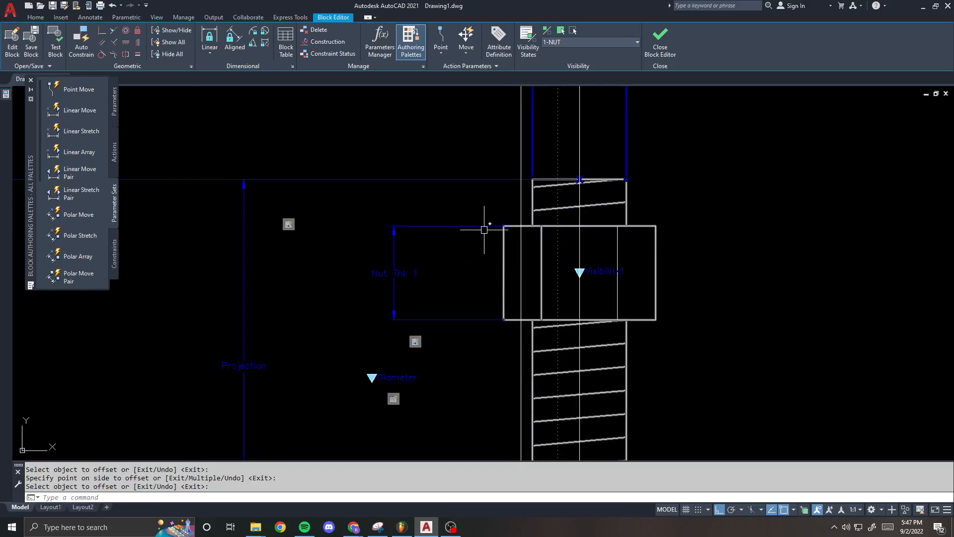
scroll(498, 196, down, 1)
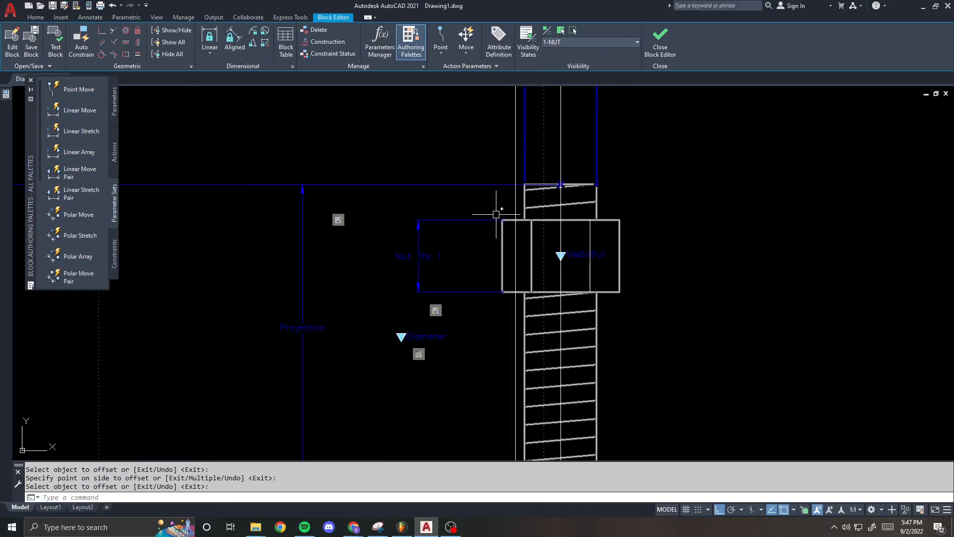
scroll(496, 214, down, 1)
scroll(543, 188, up, 1)
scroll(523, 214, down, 1)
scroll(519, 204, down, 2)
scroll(537, 189, up, 1)
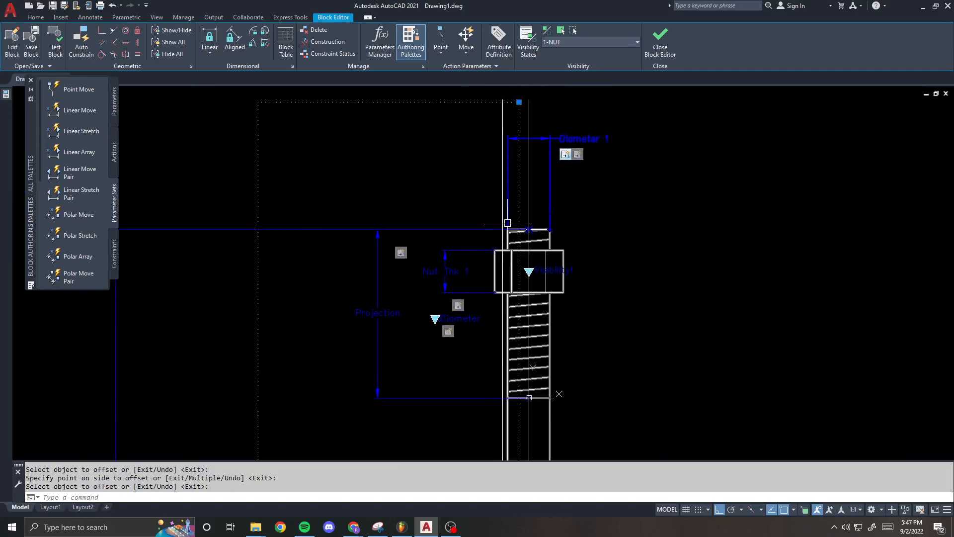
key(Escape)
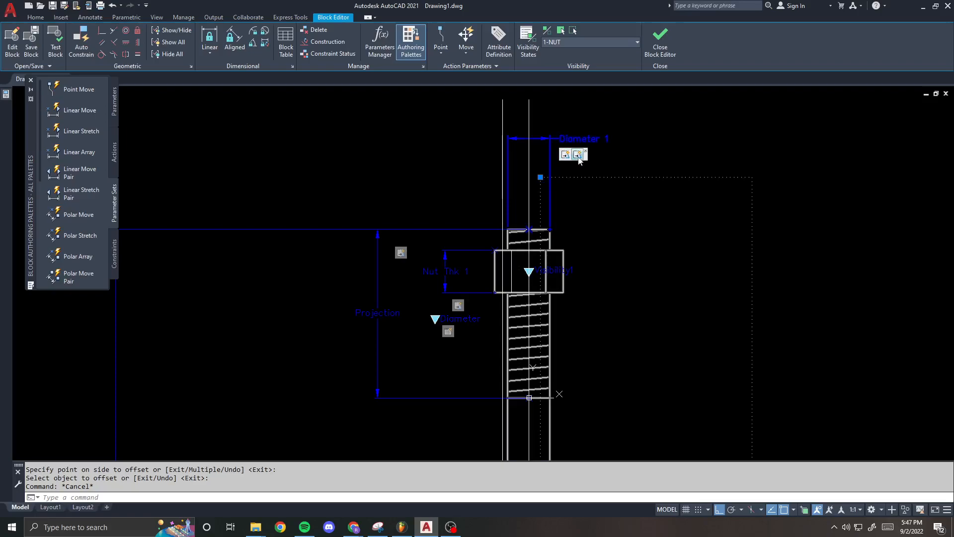
middle_drag(568, 411, 556, 244)
scroll(532, 238, down, 4)
scroll(529, 244, up, 5)
scroll(530, 243, up, 5)
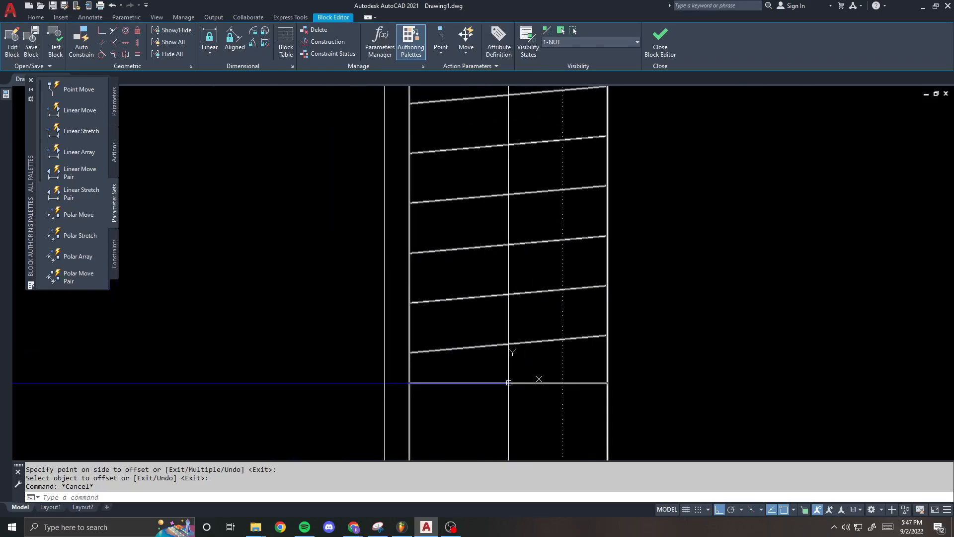
key(Escape)
click(590, 287)
scroll(573, 283, down, 3)
scroll(439, 249, down, 2)
middle_drag(449, 247, 488, 328)
middle_drag(505, 125, 498, 230)
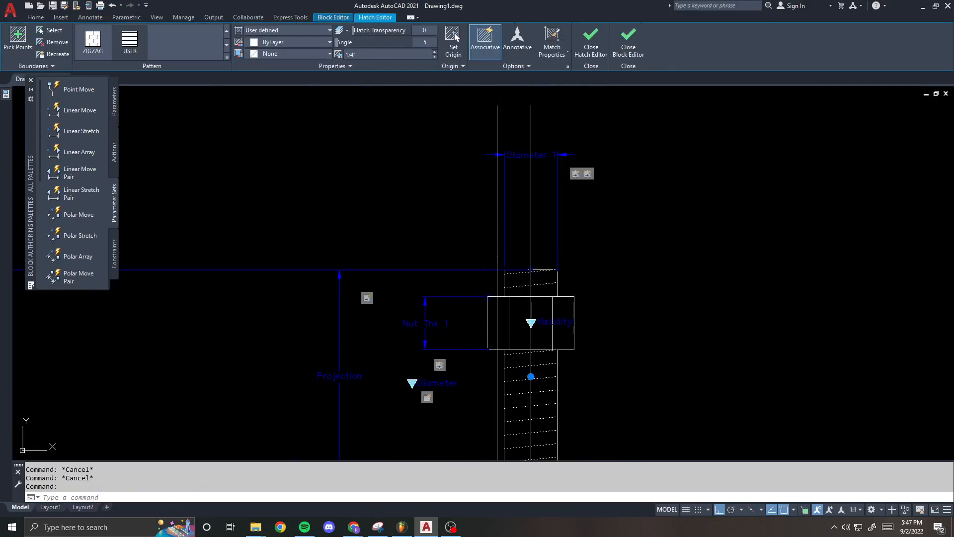
key(Escape)
- Set the Diameter 1 linear parameter's distance type to None
click(558, 154)
click(5, 93)
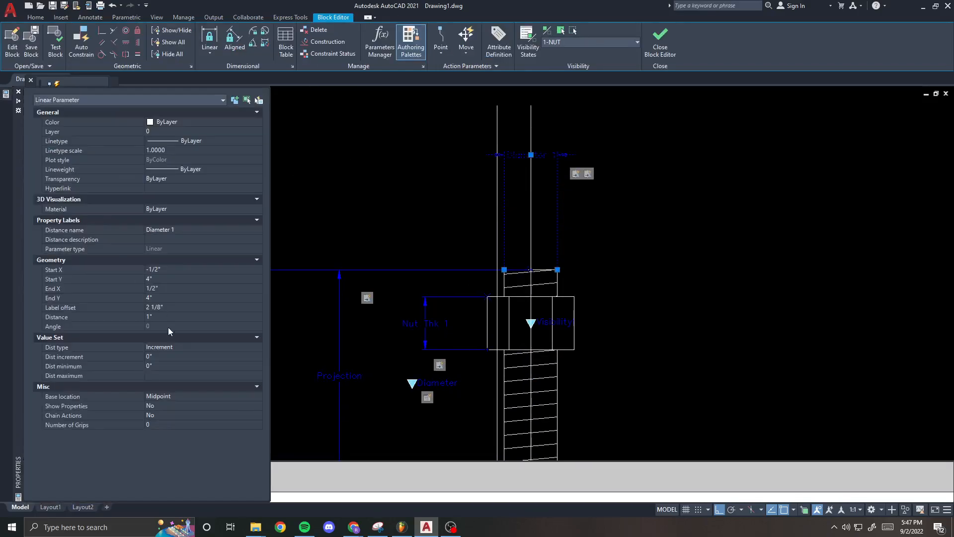
click(169, 347)
click(169, 348)
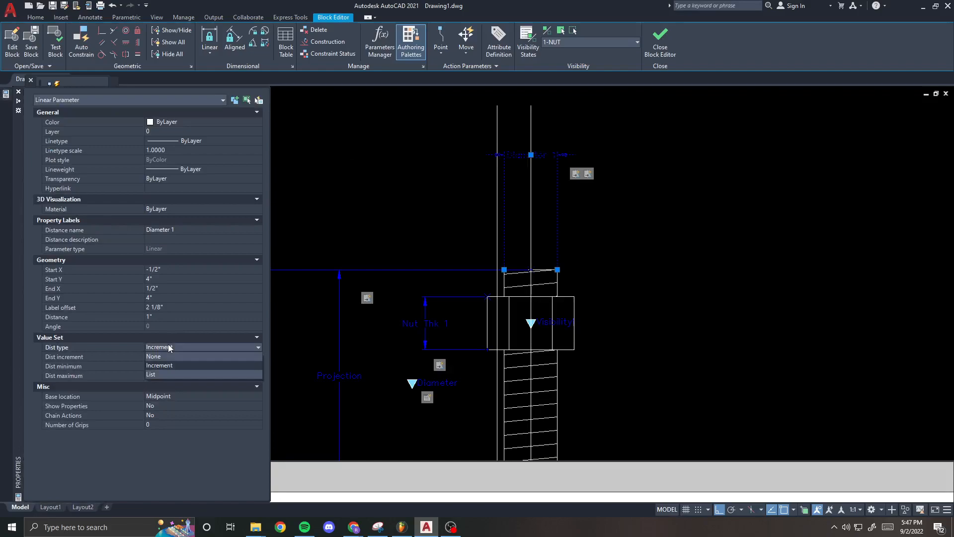
click(166, 357)
key(Escape)
key(Escape)
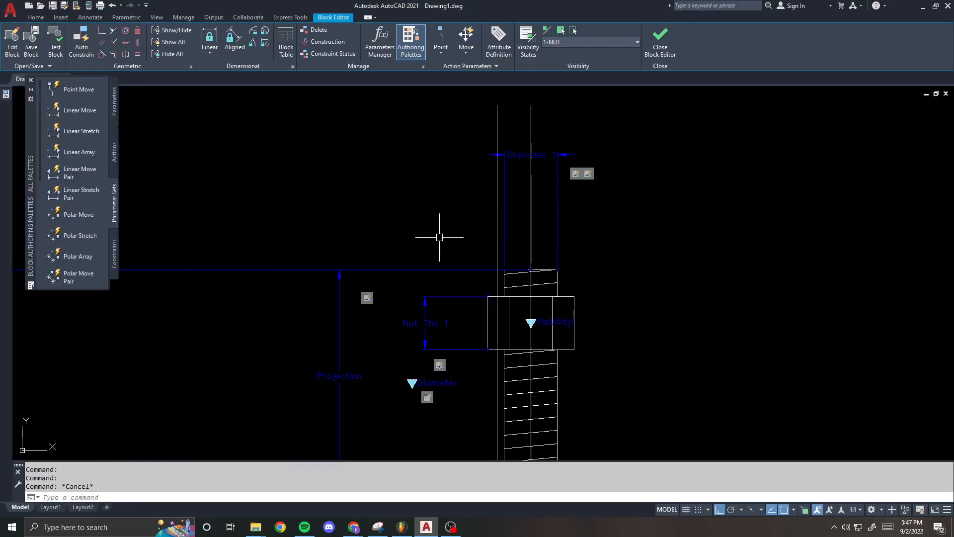
- Erase the vertical axis line and its offset copy from the block definition
click(605, 101)
click(457, 128)
text(e)
key(Return)
scroll(455, 128, down, 1)
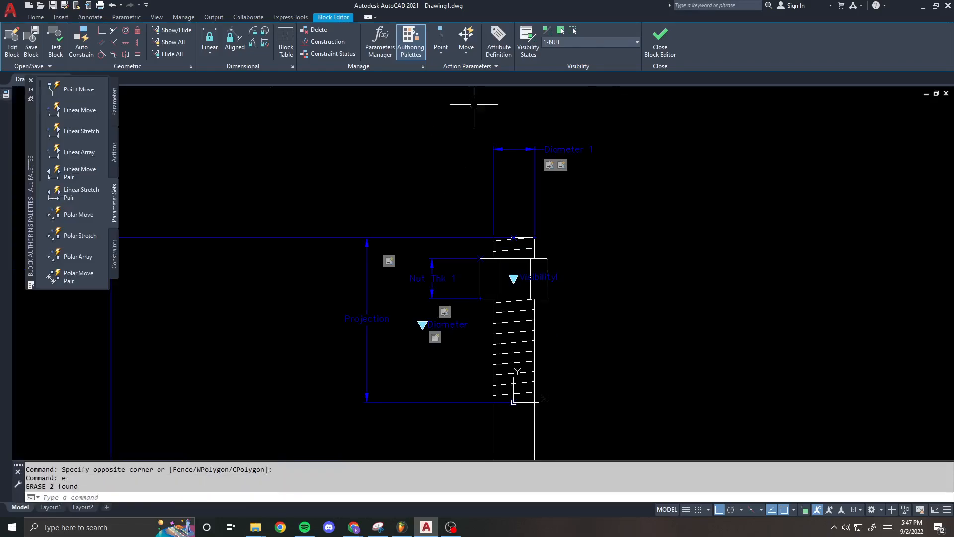
- Close the block editor with the changes saved, and reset the anchor bolt block with RESETBLOCK
click(669, 51)
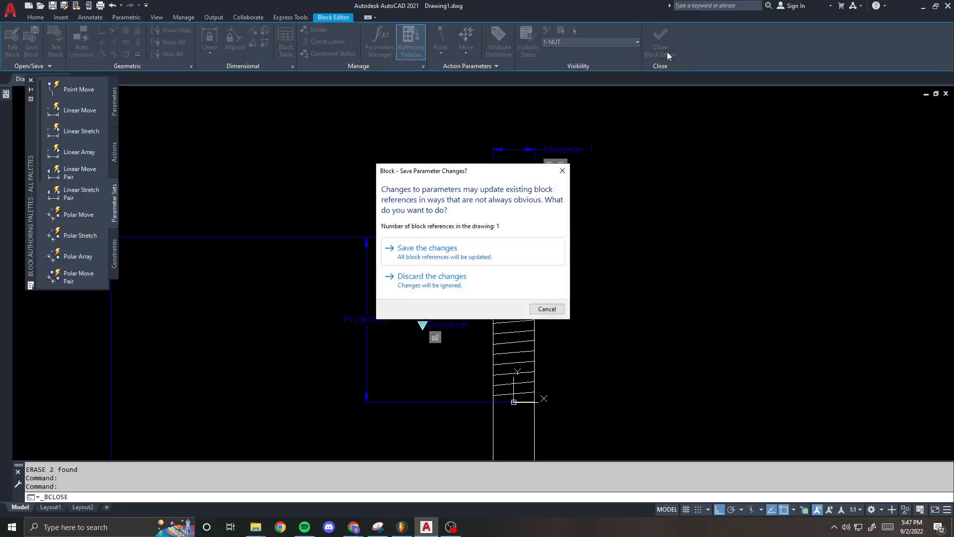
click(492, 251)
click(520, 194)
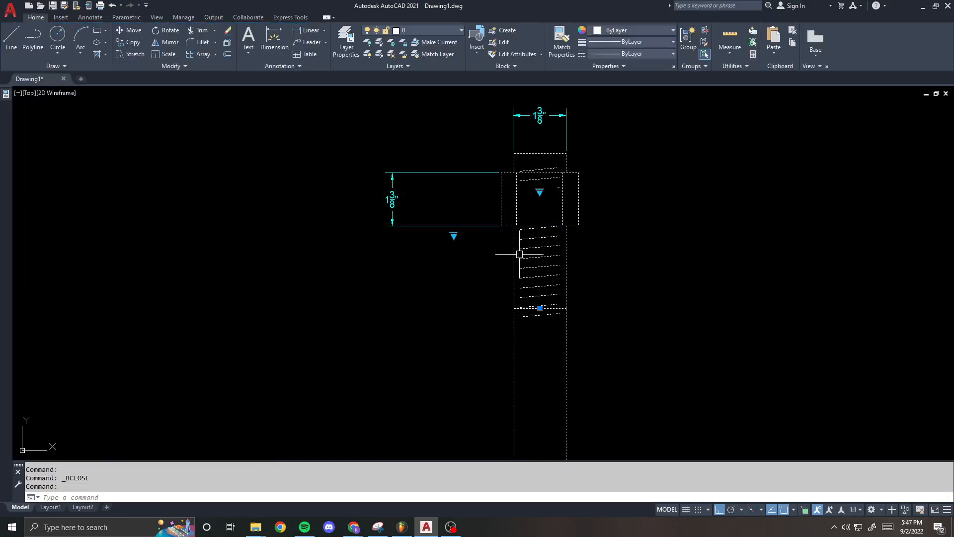
text(resetbl)
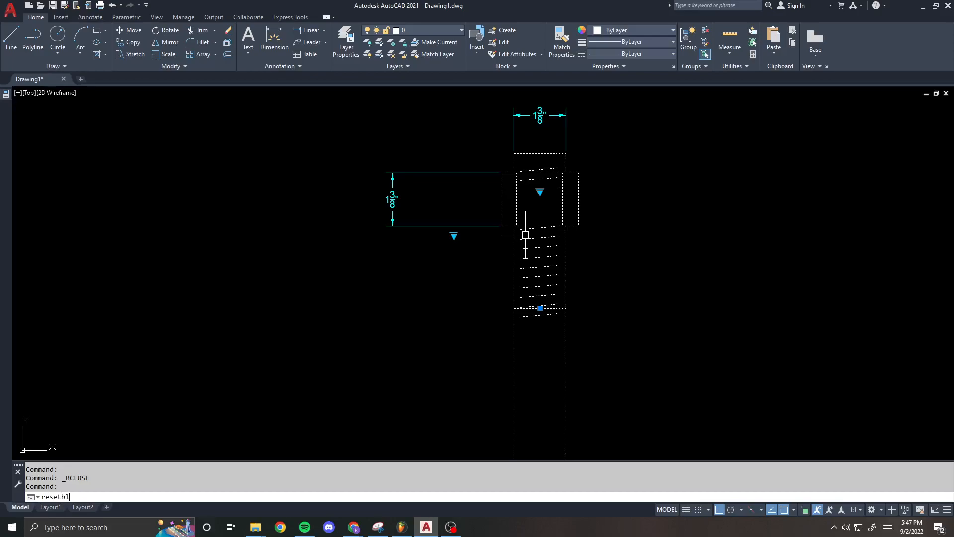
text(ock)
key(Return)
- Test the anchor bolt at lookup sizes 1 1/4", 1 1/8" and 1" in turn, checking the thread hatch
click(460, 247)
click(454, 235)
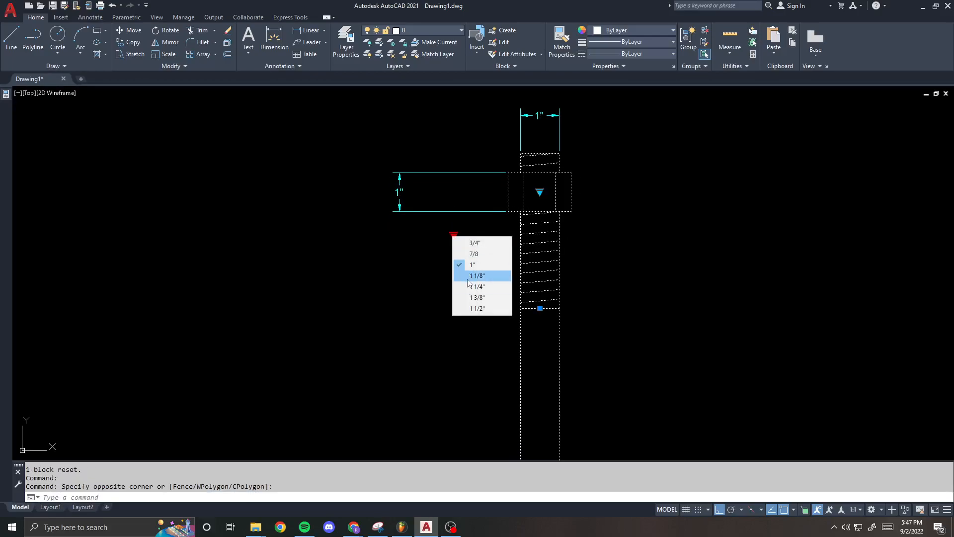
click(470, 286)
click(454, 235)
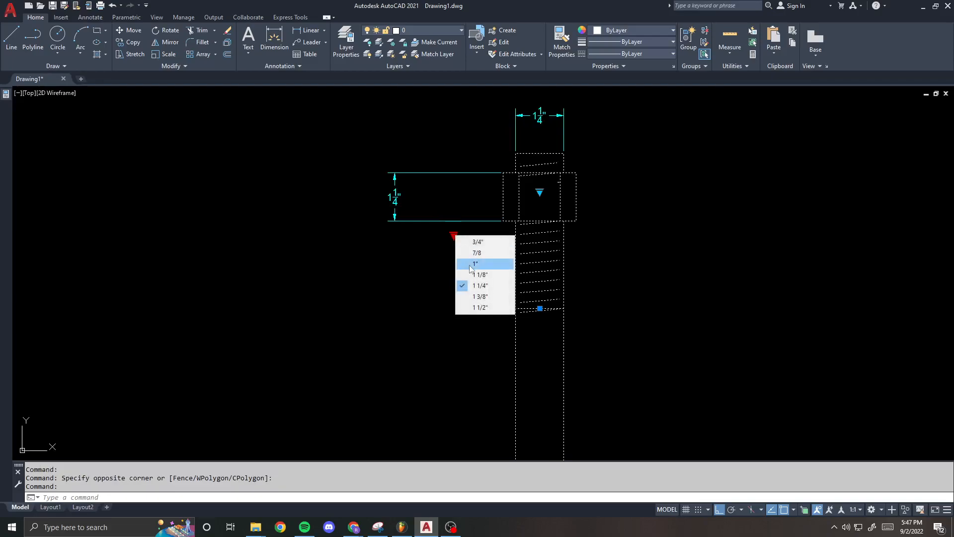
click(470, 276)
click(454, 229)
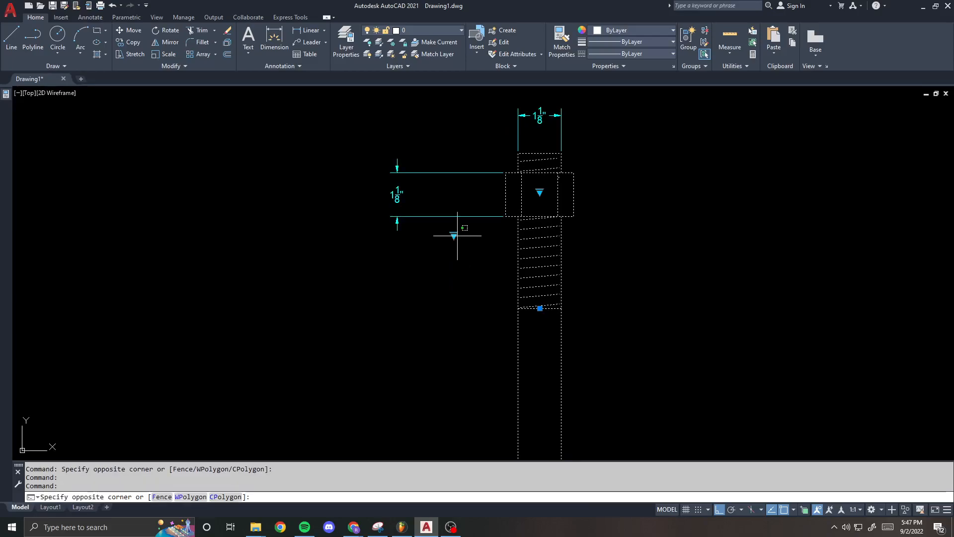
click(453, 235)
click(472, 264)
scroll(522, 234, up, 2)
scroll(517, 229, down, 1)
- Set the anchor bolt's lookup size to 1 1/8" and inspect the thread hatch against the shaft edges
click(425, 230)
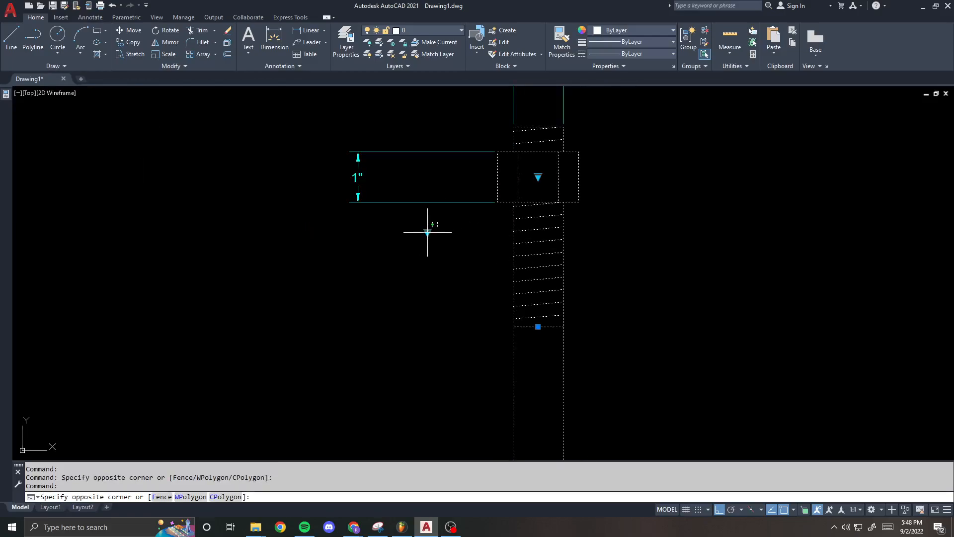
click(427, 233)
click(454, 272)
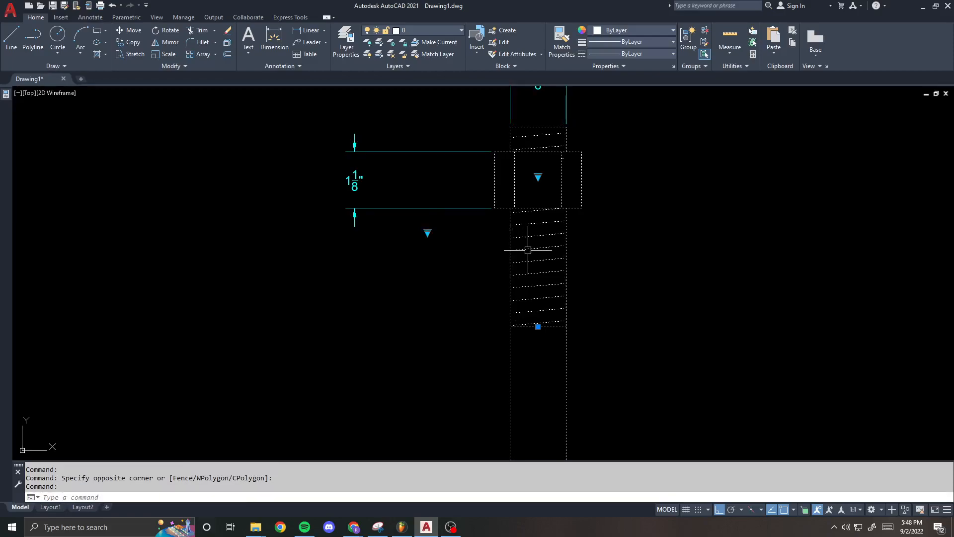
scroll(510, 250, up, 3)
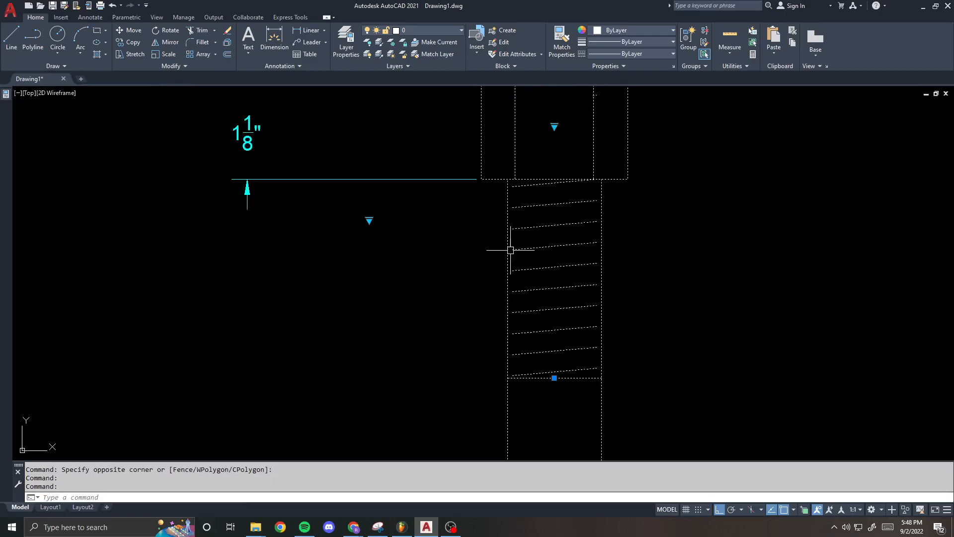
- Open the anchor bolt's block definition in the block editor at the threaded end
text(be)
key(Return)
click(471, 328)
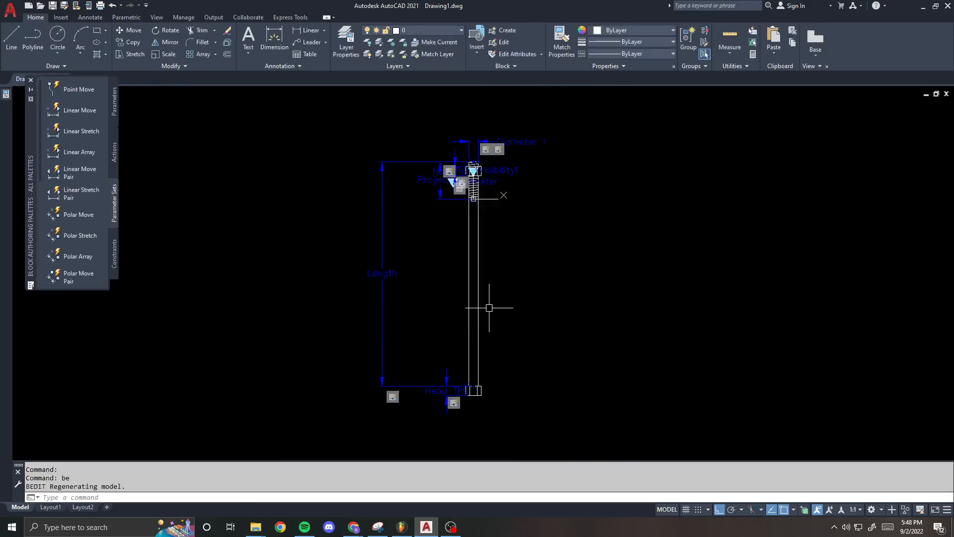
scroll(478, 195, up, 5)
- Erase the existing thread hatch from the shaft above and below the nut
click(470, 177)
scroll(487, 243, up, 2)
mouse_move(471, 177)
middle_down()
mouse_move(488, 246)
mouse_move(491, 229)
middle_up()
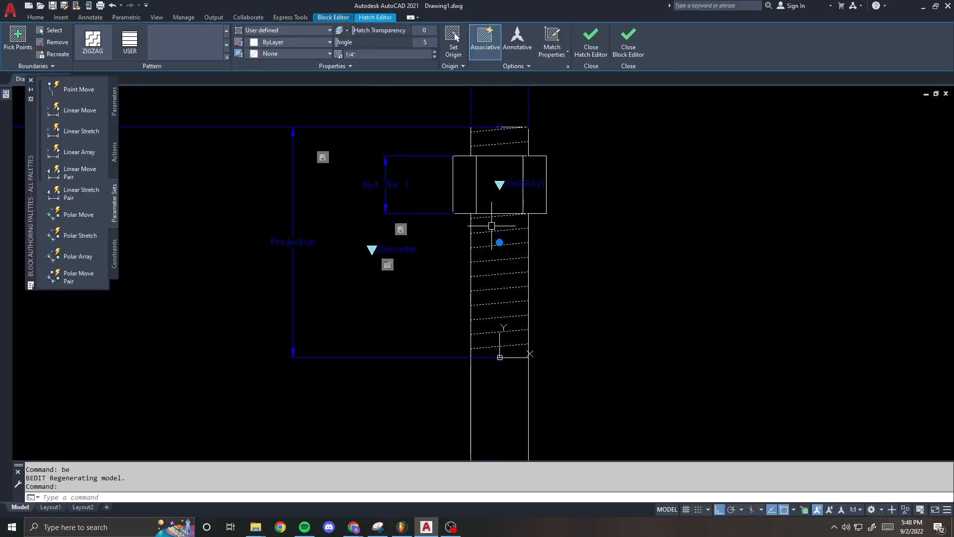
scroll(491, 229, down, 2)
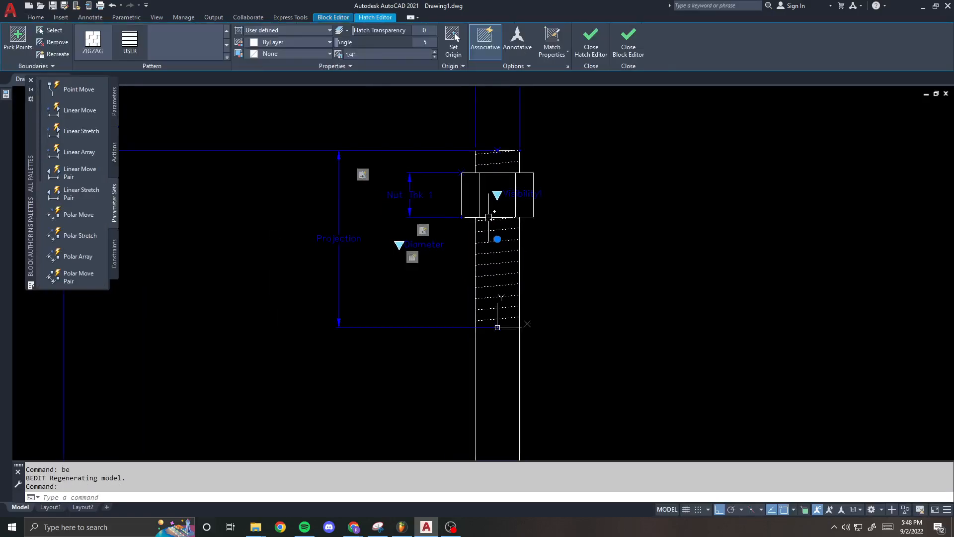
text(g)
key(Return)
key(Escape)
click(494, 245)
click(492, 247)
text(e)
key(Return)
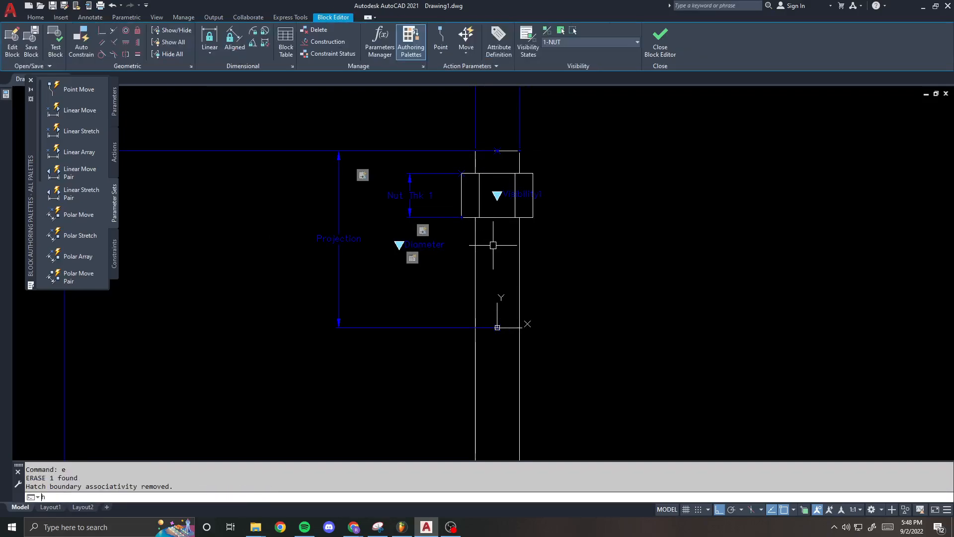
- Hatch the threaded shaft below and above the nut as two separate user-defined hatches with 5° angle and 1/4" spacing
text(h)
key(Return)
click(490, 273)
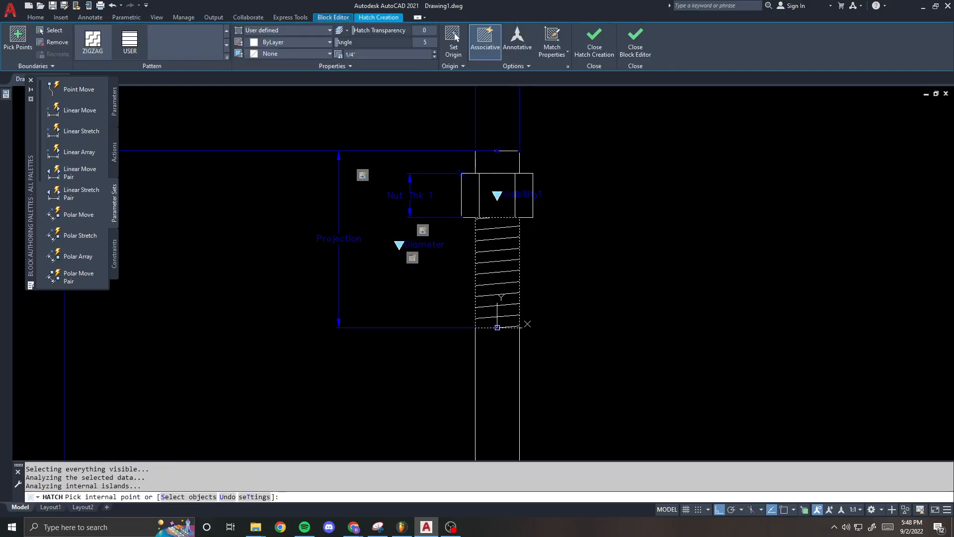
key(Return)
key(Return)
click(490, 155)
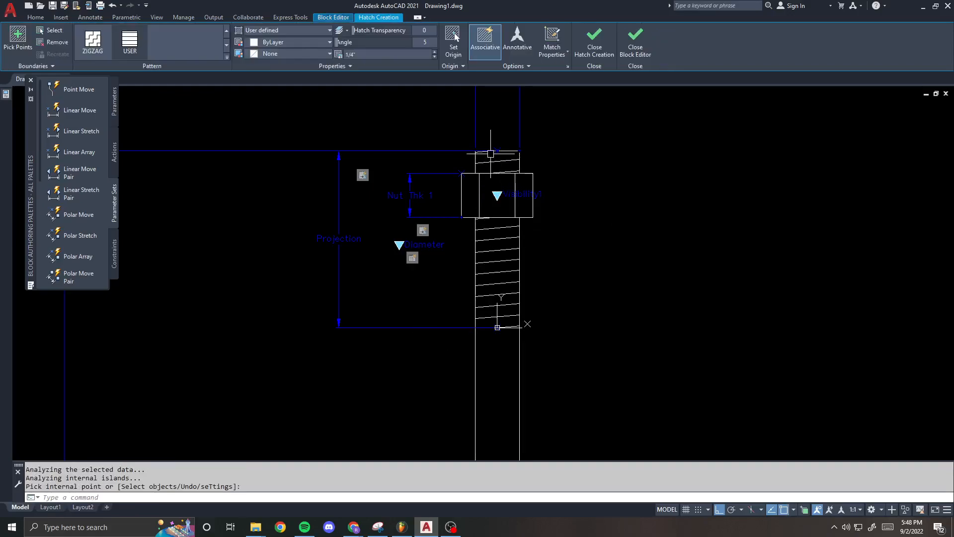
key(Return)
- Close the block editor and save the rebuilt thread hatches to the anchor bolt block
scroll(487, 158, down, 3)
right_click(513, 139)
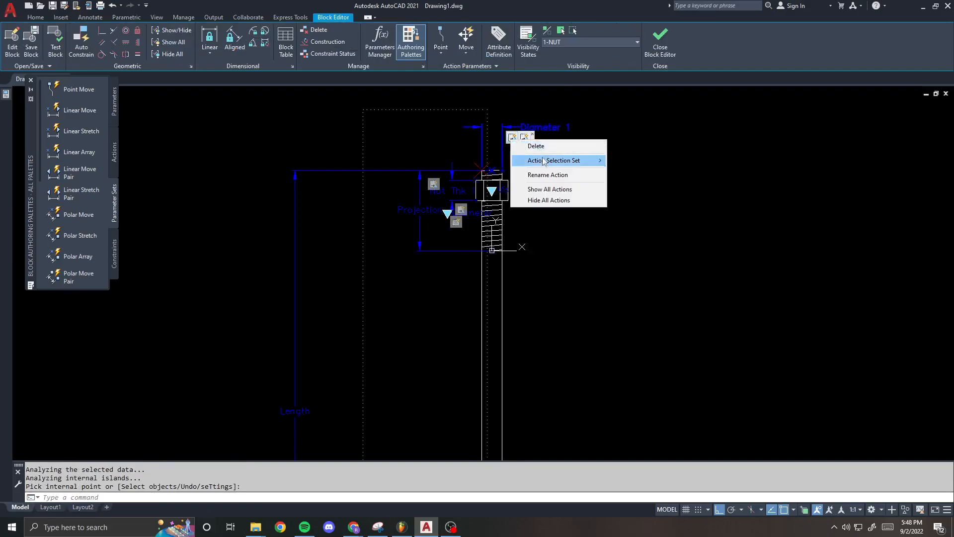
key(Escape)
scroll(516, 182, up, 2)
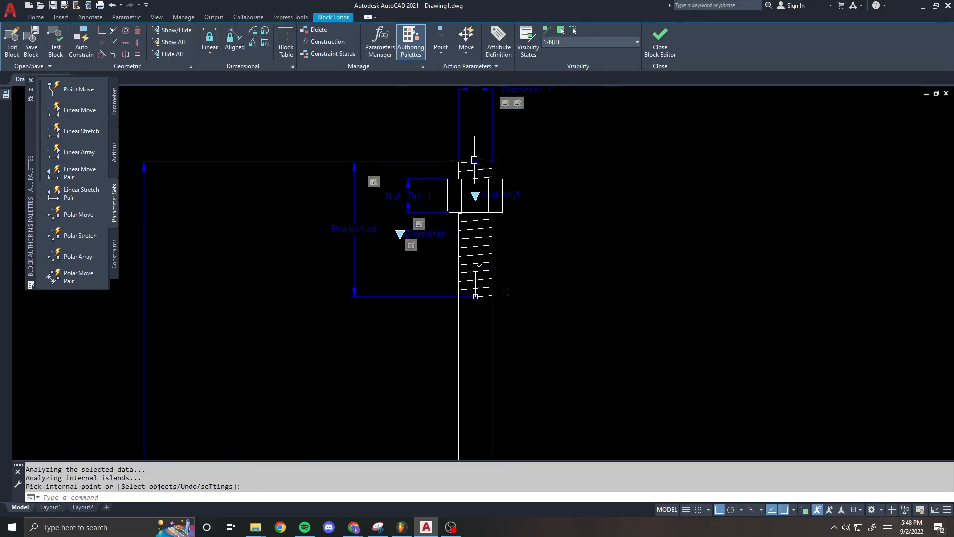
click(660, 44)
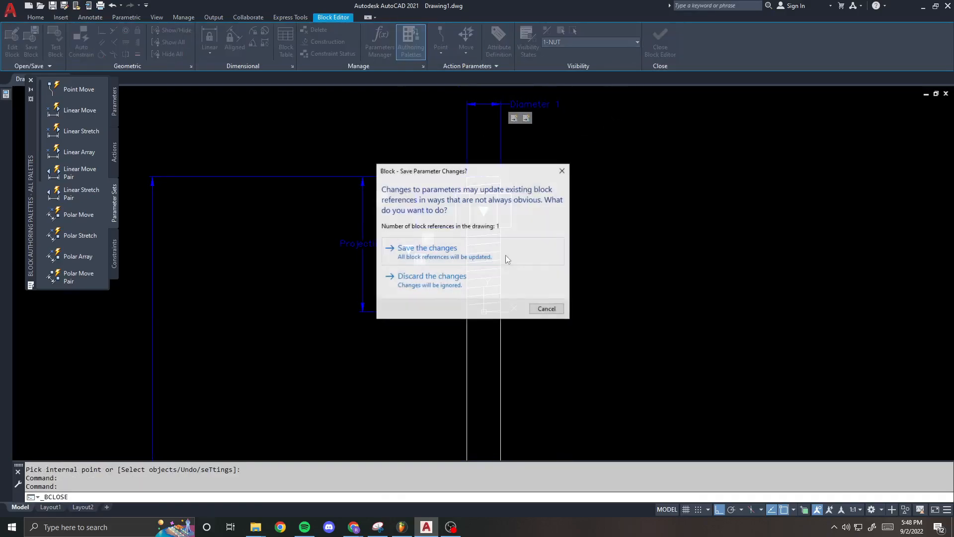
click(505, 258)
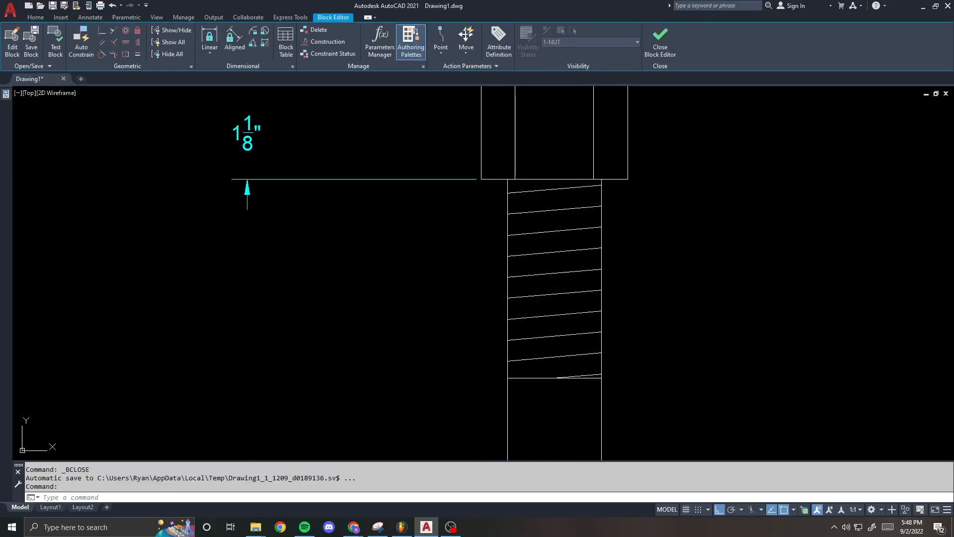
- Switch the anchor bolt's size through 1 1/4", 1 3/8", 1 1/2" and 7/8 to test the rebuilt thread hatch
click(437, 220)
click(434, 222)
click(434, 228)
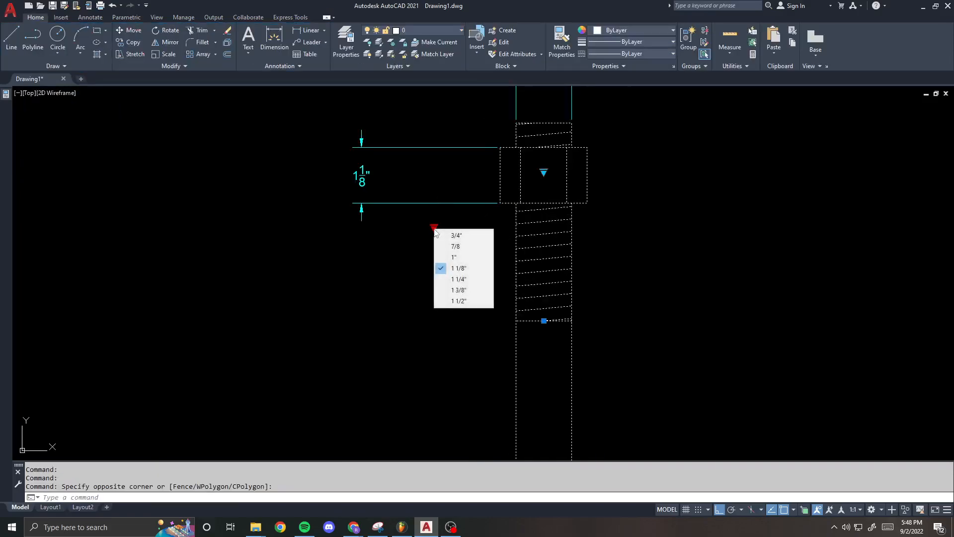
click(456, 278)
click(434, 226)
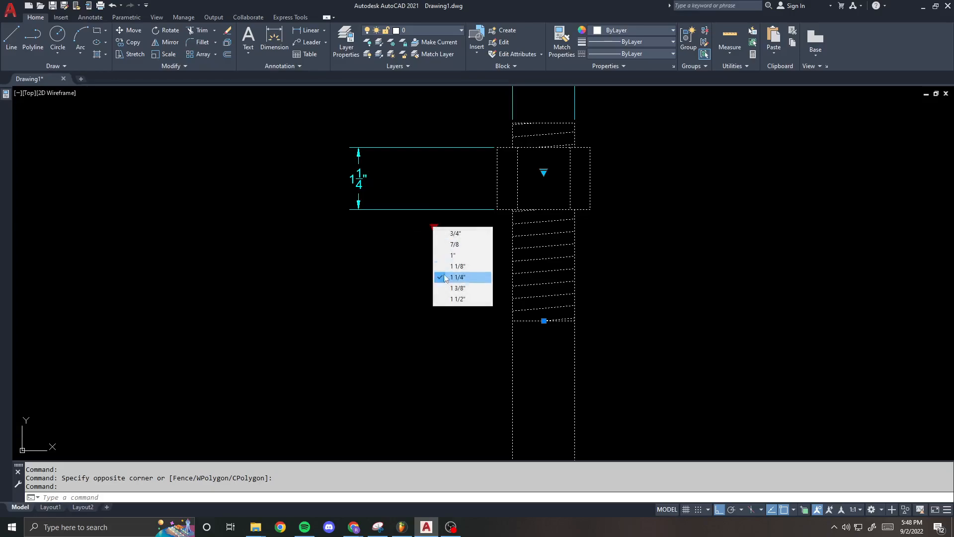
click(457, 287)
click(434, 225)
click(457, 297)
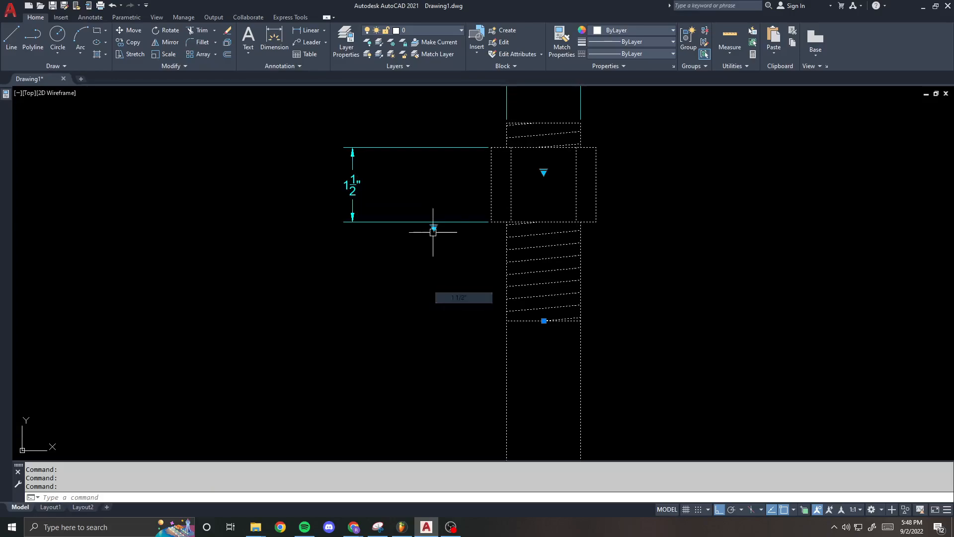
click(434, 226)
click(449, 232)
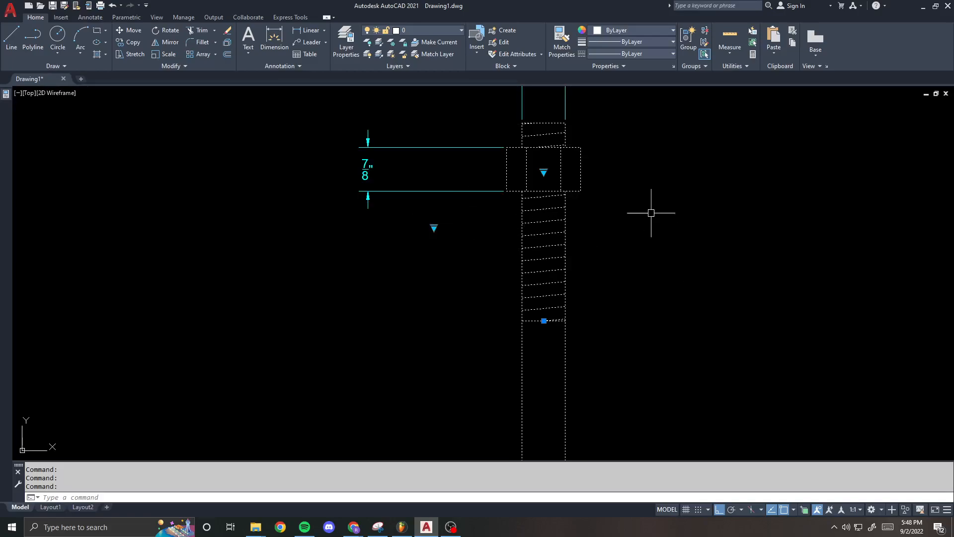
- Set the anchor bolt's size to 1 1/8" and finally to 1 1/2"
click(434, 227)
click(454, 267)
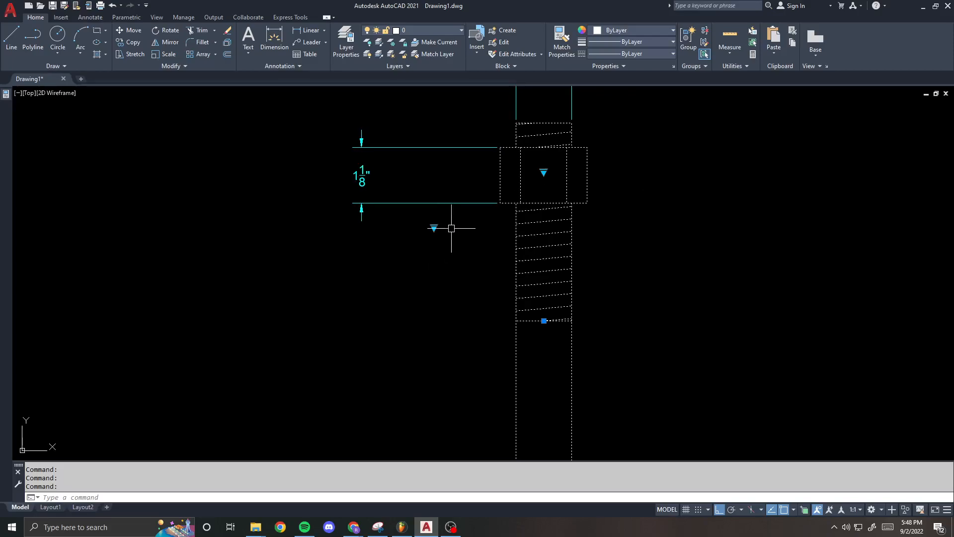
click(433, 227)
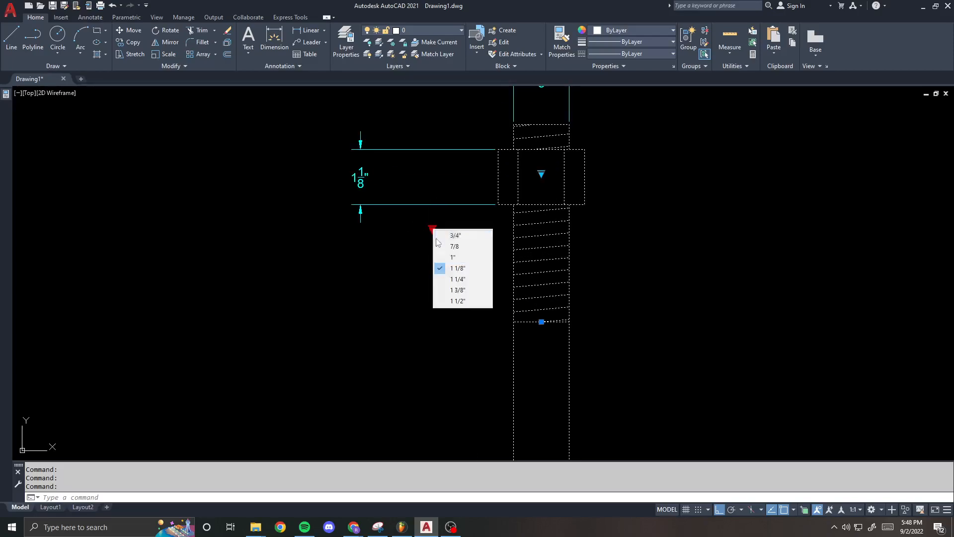
click(462, 301)
- Examine how the nut and thread hatch fit the shaft at the 1 1/2" bolt size
scroll(423, 262, down, 8)
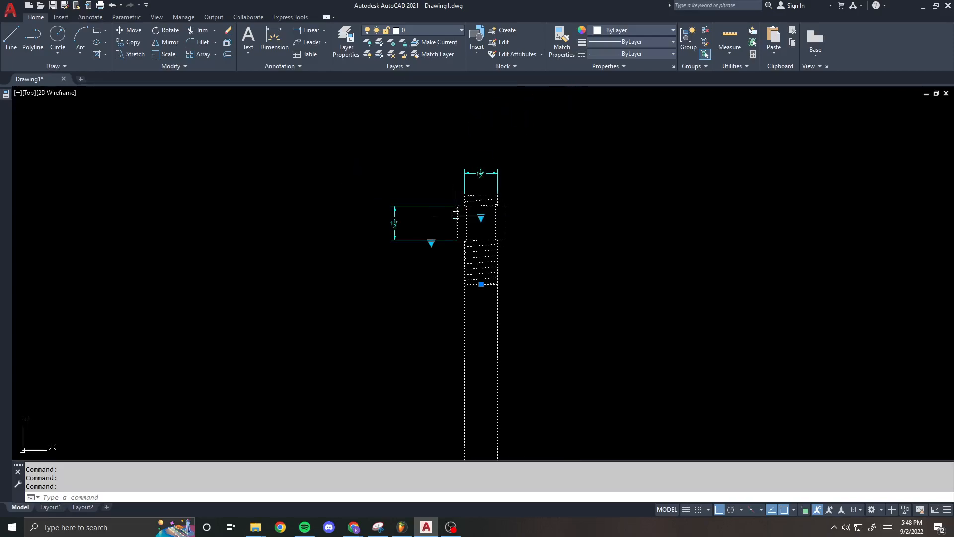
scroll(423, 181, up, 8)
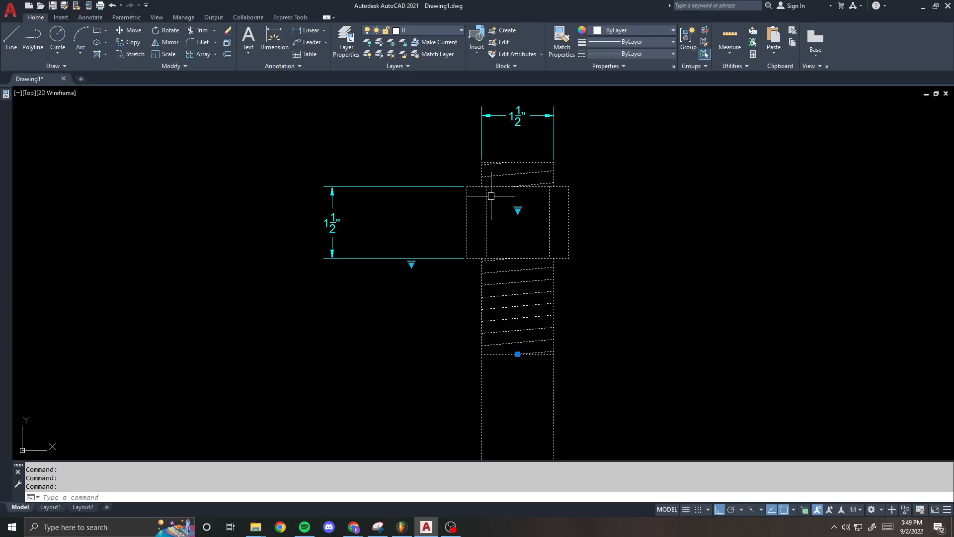
scroll(492, 196, up, 3)
scroll(484, 189, down, 1)
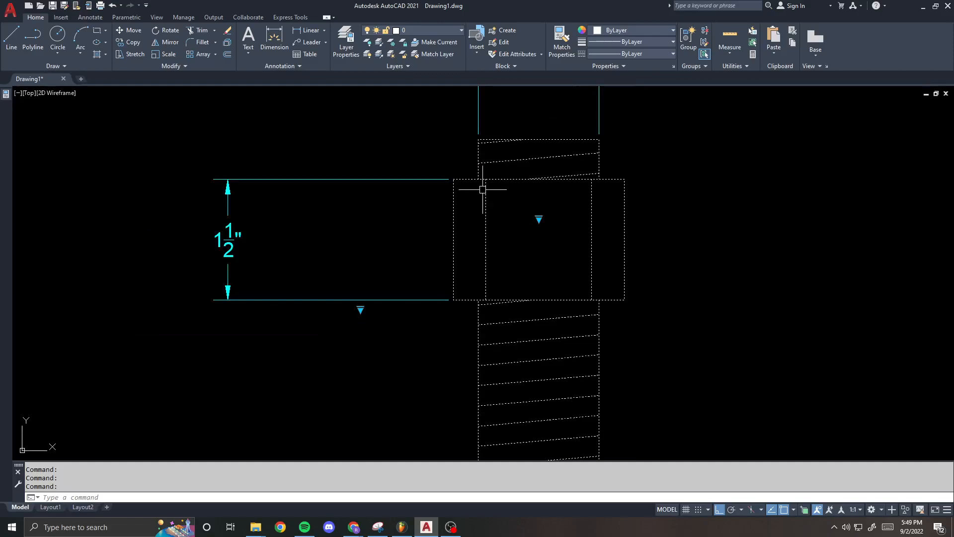
scroll(502, 185, down, 2)
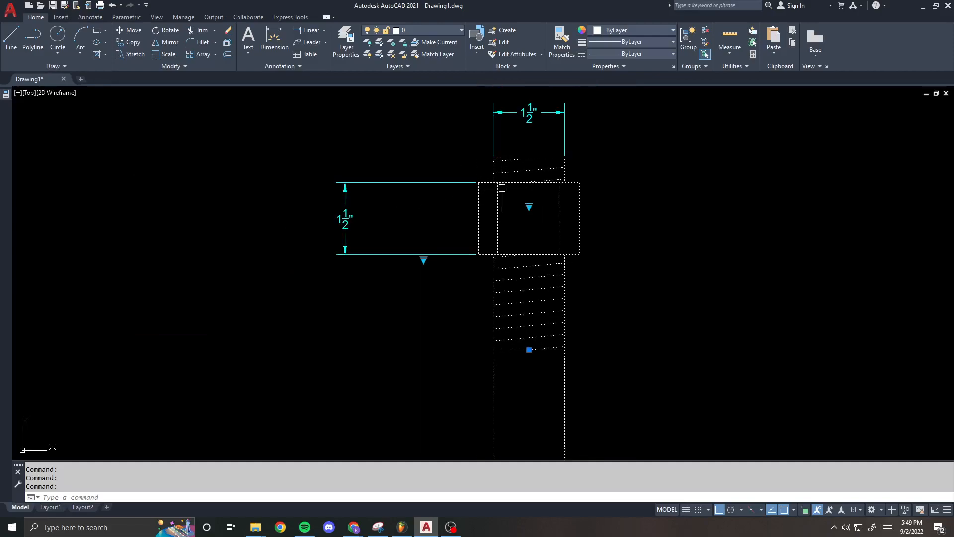
scroll(504, 195, up, 2)
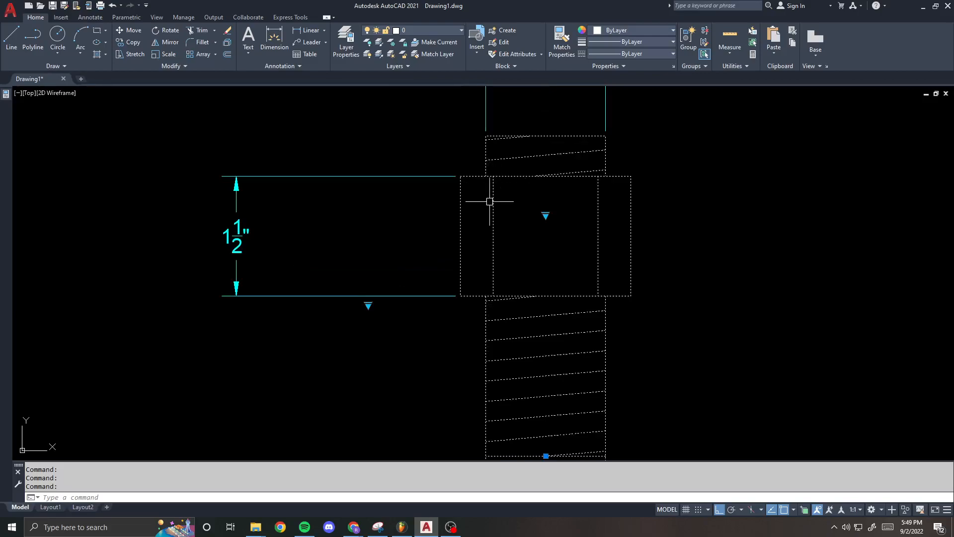
scroll(512, 188, down, 2)
scroll(522, 182, up, 3)
scroll(527, 189, down, 3)
text(c)
key(Return)
click(528, 281)
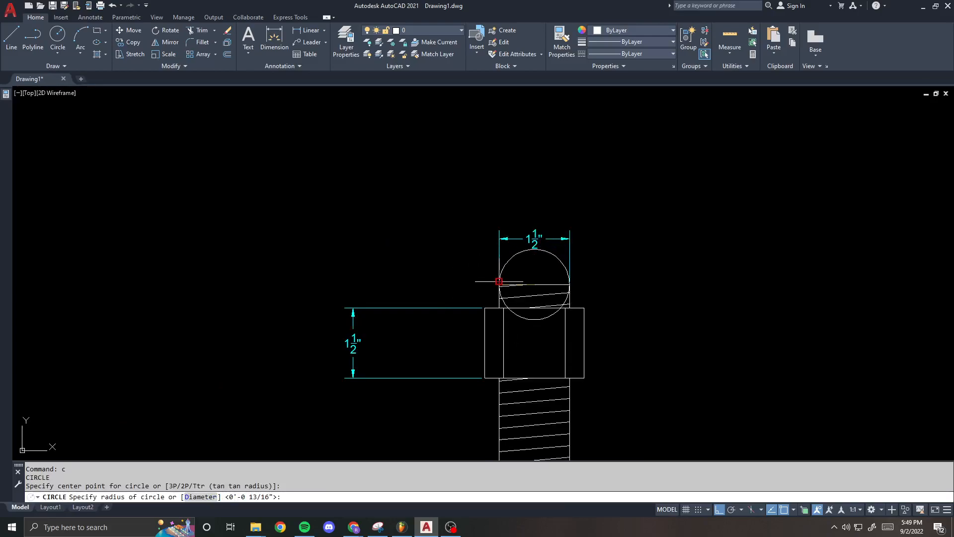
scroll(503, 277, up, 3)
key(Escape)
key(Escape)
- Draw a six-sided polygon circumscribed about a circle, centred on the midpoint of the bolt's end line and reaching out to the shaft's edge
text(polyg)
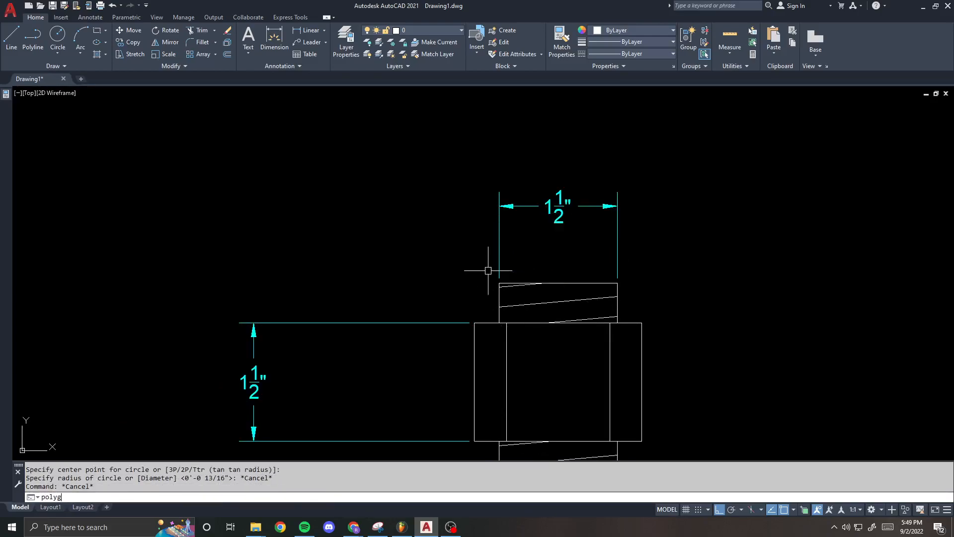
text(on)
key(Return)
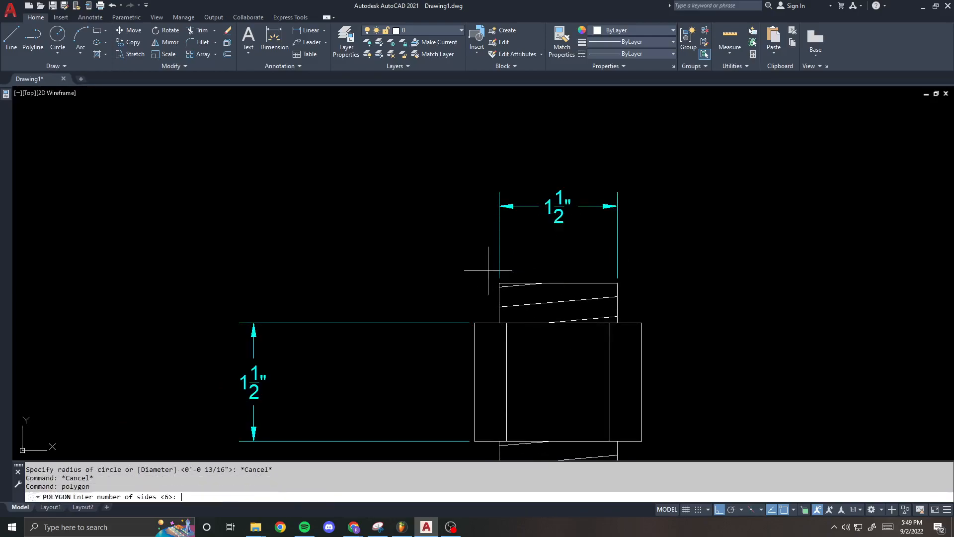
click(561, 280)
shift+right_click(561, 281)
click(556, 282)
key(Return)
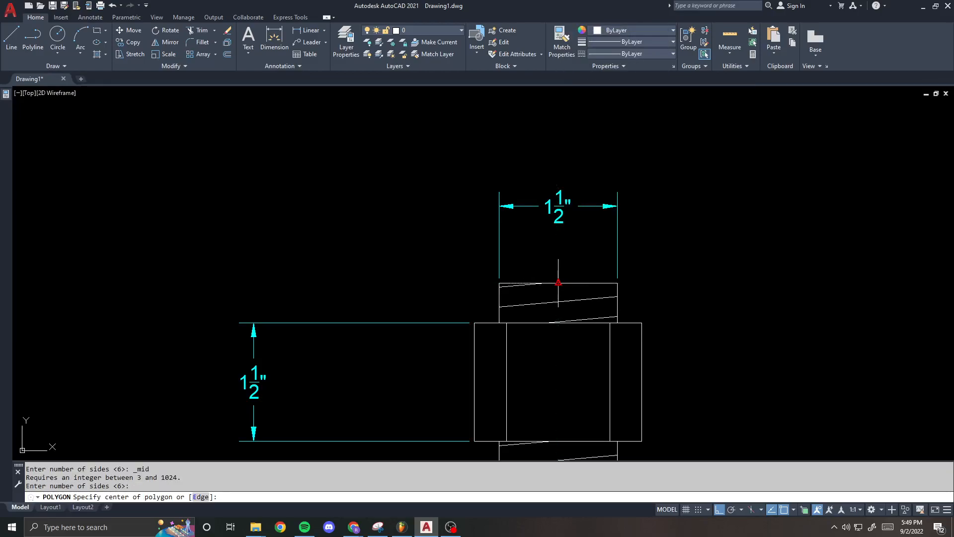
click(558, 282)
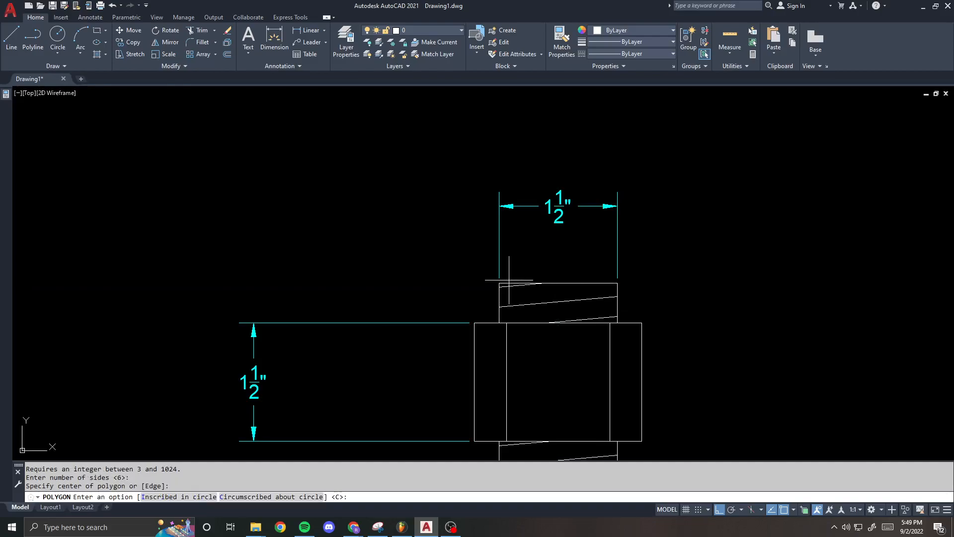
text(c)
key(Return)
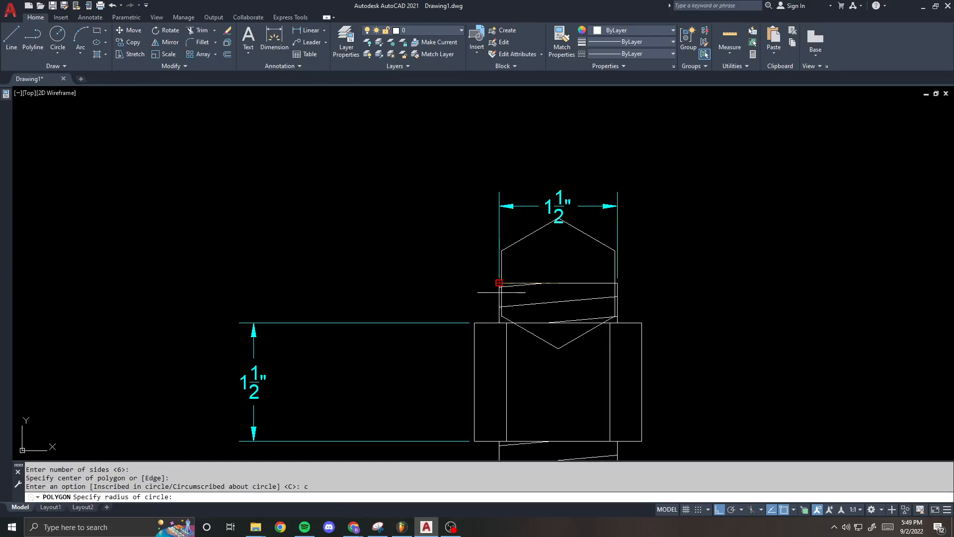
click(499, 282)
- Rotate the hexagon 30° about the midpoint of the bolt's end line
text(ro)
key(Return)
click(513, 240)
key(Return)
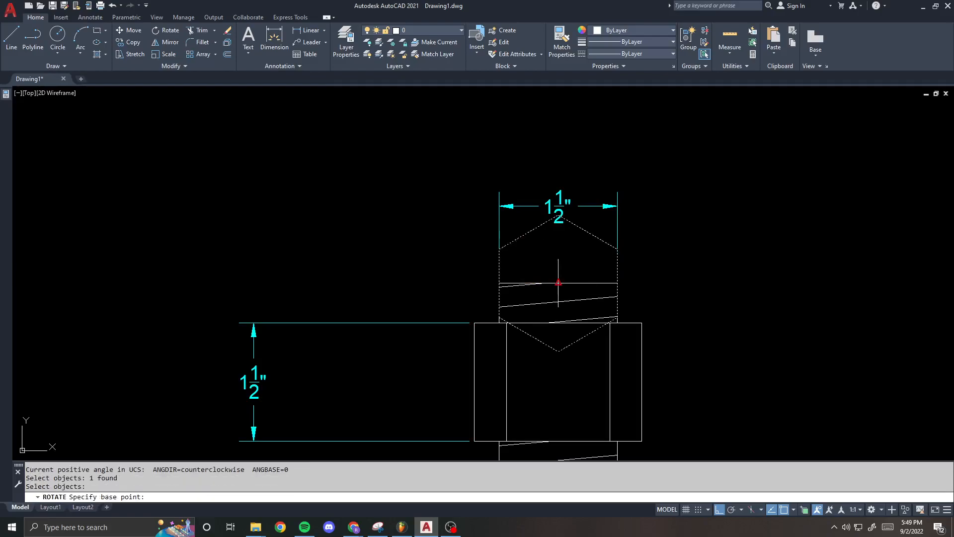
click(558, 282)
text(30)
key(Return)
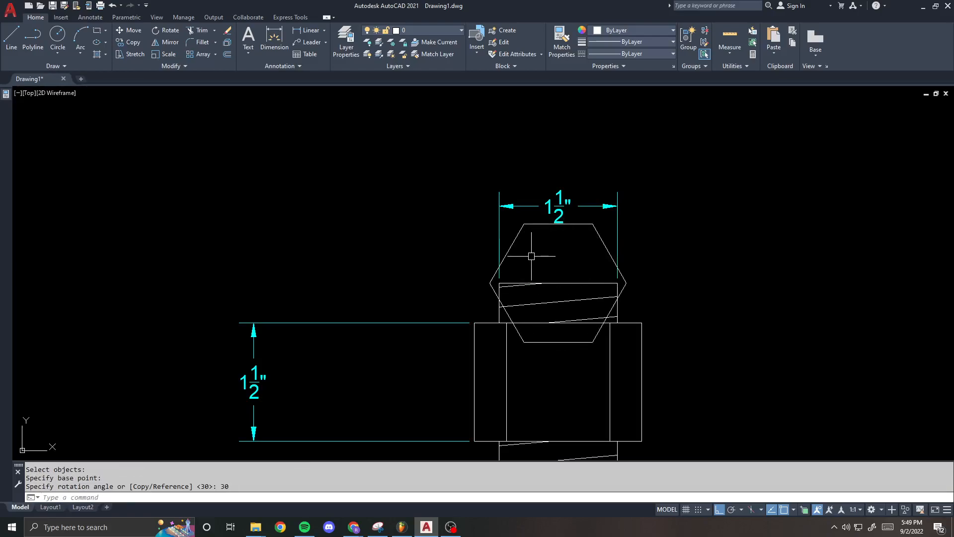
- Erase the rotated hexagon from the end of the bolt
text(e)
key(Return)
click(541, 224)
key(Return)
- Draw a circle of 3-1/8" diameter centred on the midpoint of the bolt's end line
text(c)
key(Return)
click(558, 283)
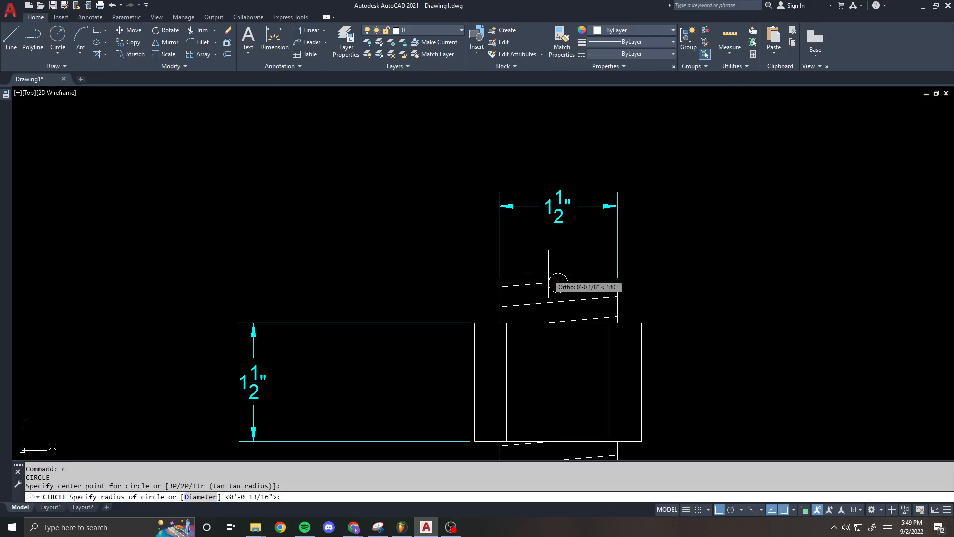
text(d)
key(Return)
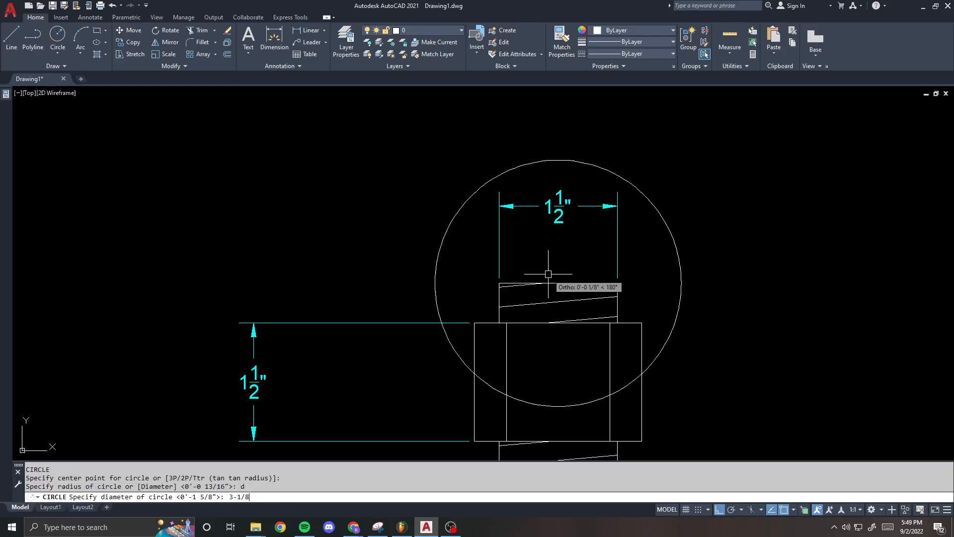
key(Return)
- Erase the circle around the end of the bolt
click(612, 154)
click(544, 165)
text(e)
key(Return)
- Draw another 3-1/8" diameter circle centred on the midpoint of the bolt's end line
text(c)
key(Return)
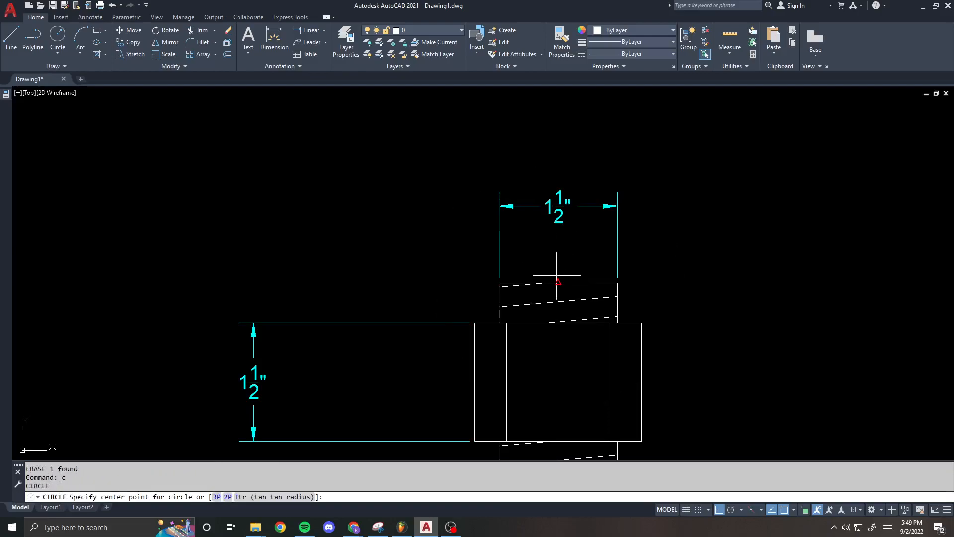
click(557, 277)
text(d)
key(Return)
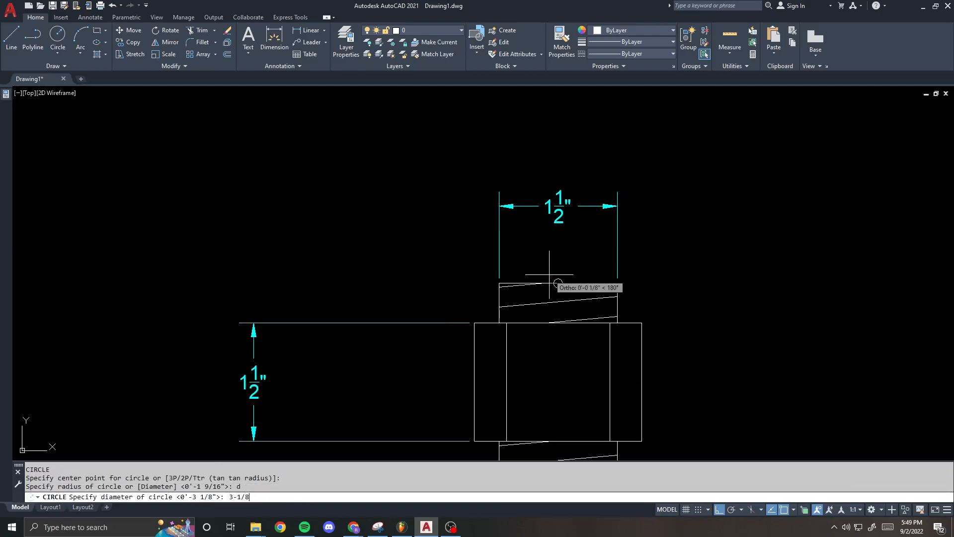
key(Return)
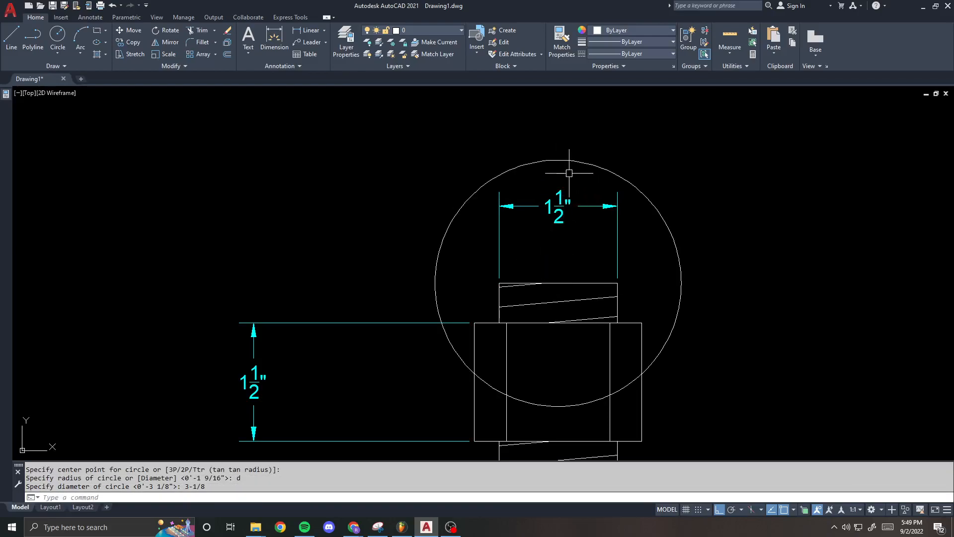
- Erase the 3-1/8" circle around the end of the bolt
scroll(573, 165, down, 1)
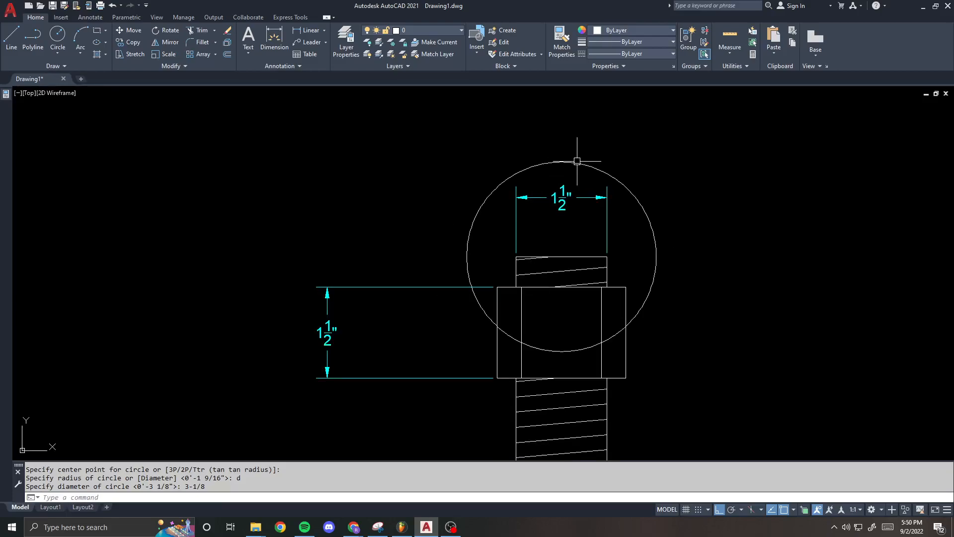
text(e)
key(Return)
click(577, 161)
key(Return)
text(c)
key(Escape)
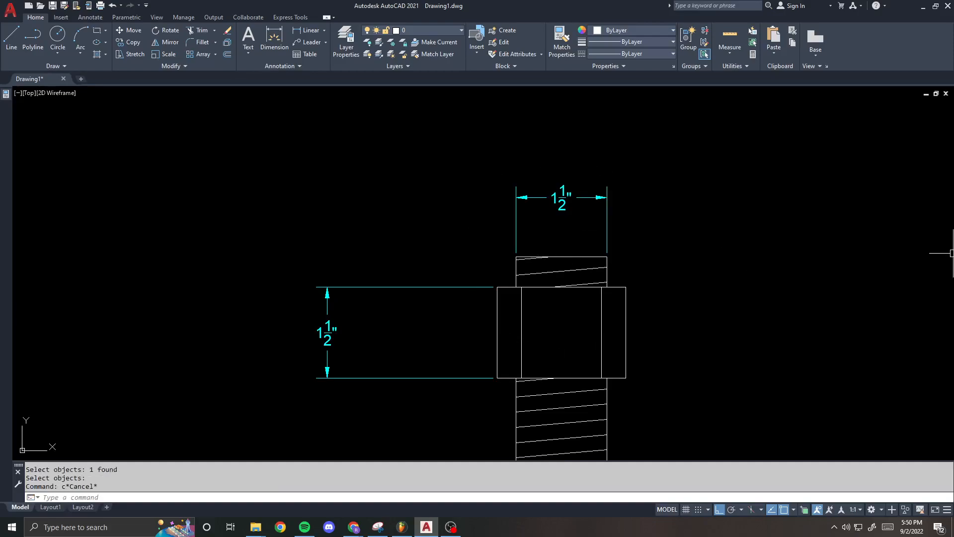
- Measure the nut's full width along its upper edge
click(616, 219)
key(Escape)
key(Escape)
text(di)
key(Return)
click(498, 287)
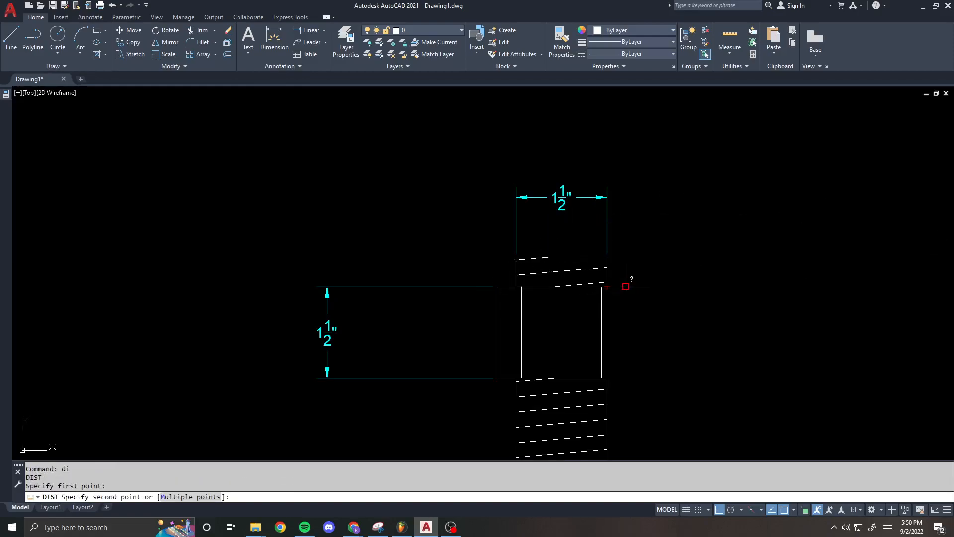
click(625, 287)
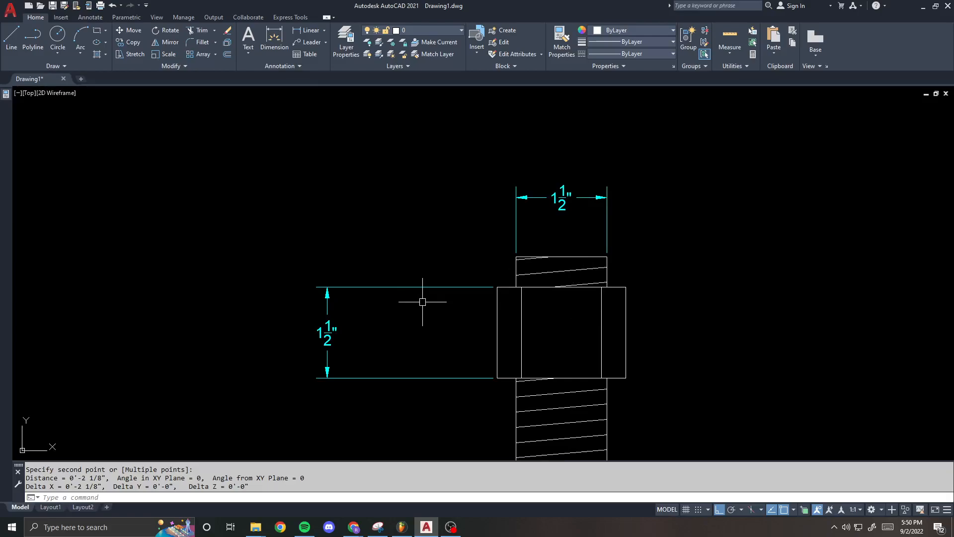
- Measure the nut's width again between its two upper outer corners
click(531, 248)
key(Escape)
text(di)
key(Return)
click(495, 292)
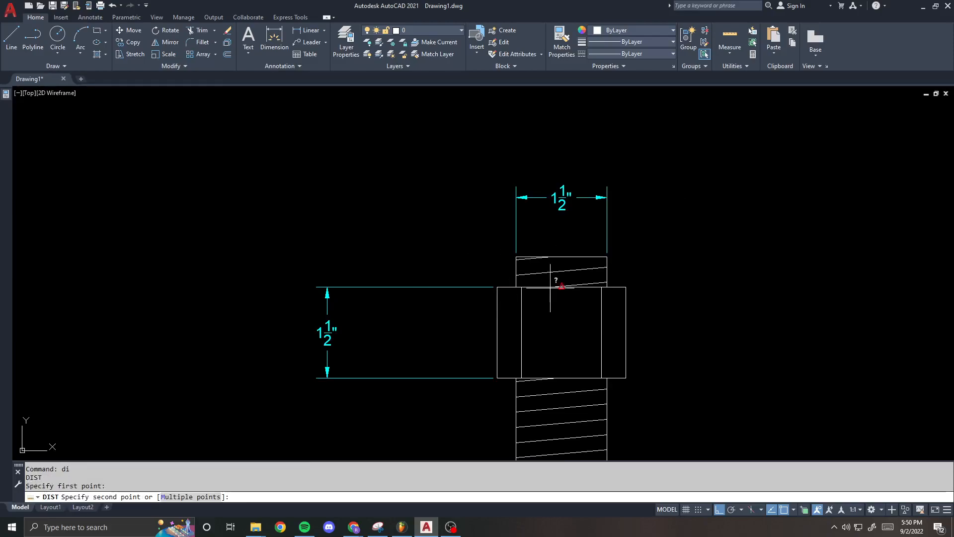
click(622, 286)
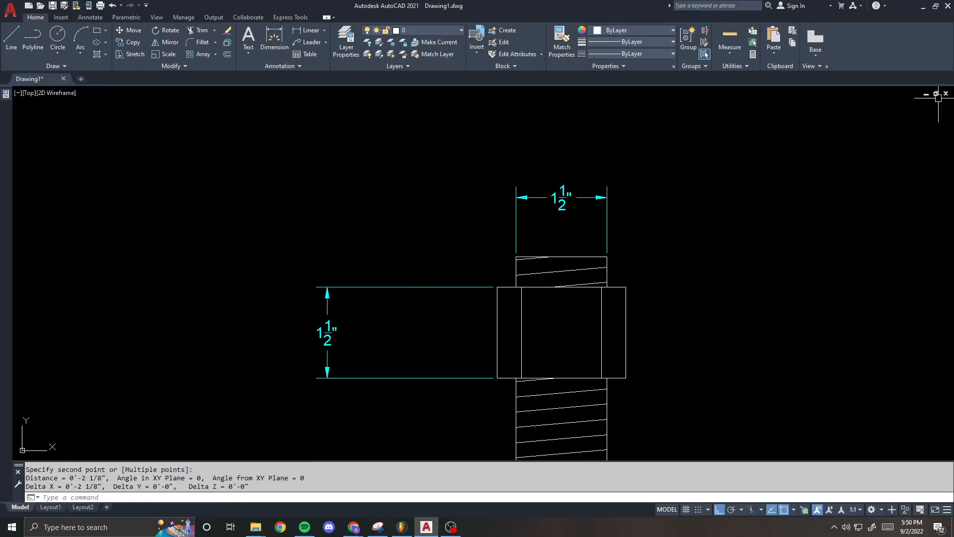
- Switch to Chrome and look up the nut widths across flats and corners in the dimensions table on f1554anchorbolts.com
key(alt+Tab)
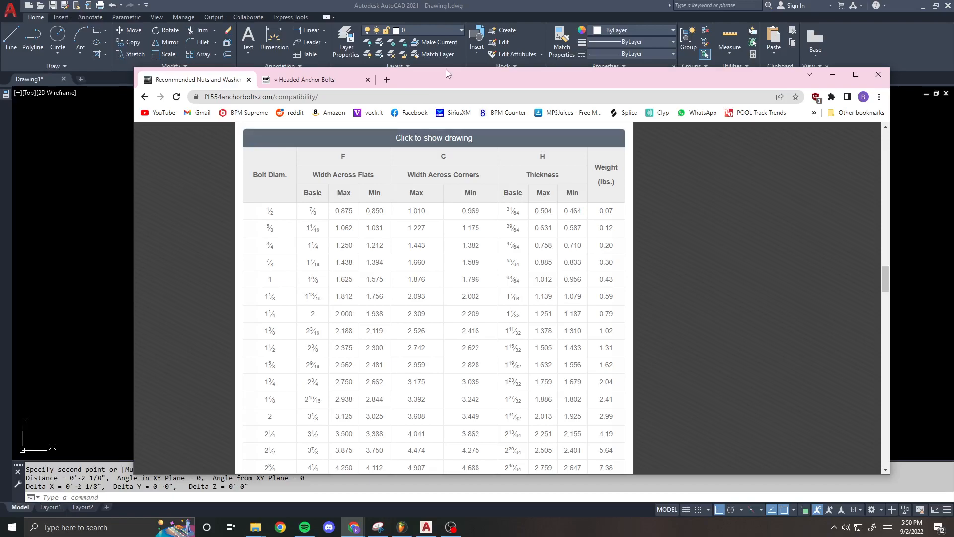
double_click(438, 75)
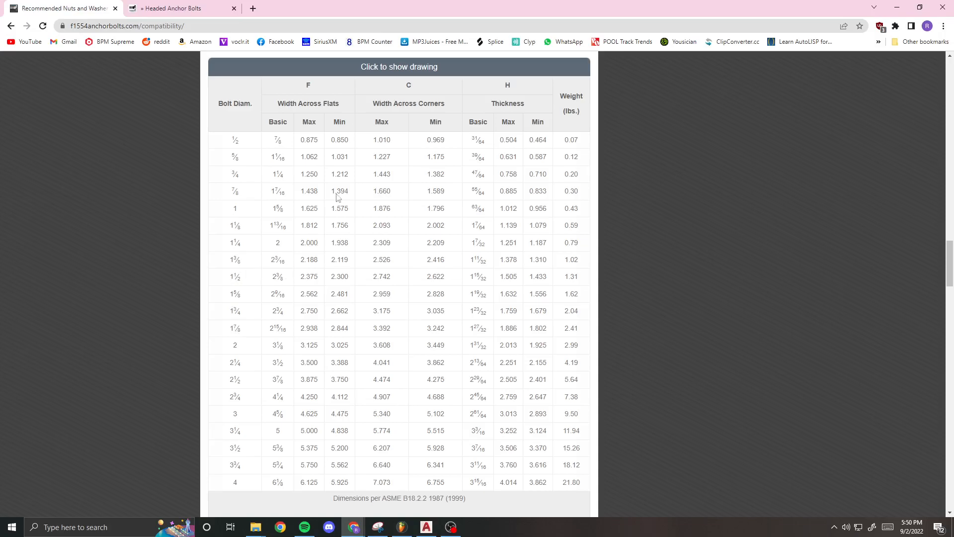
drag(377, 8, 953, 31)
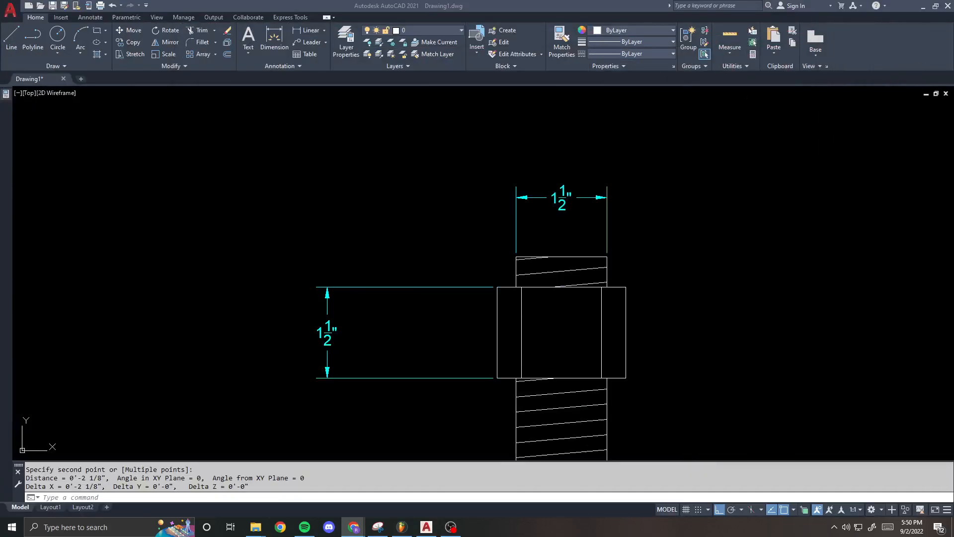
- Open the ANCHOR block definition for editing in the Block Editor
click(545, 258)
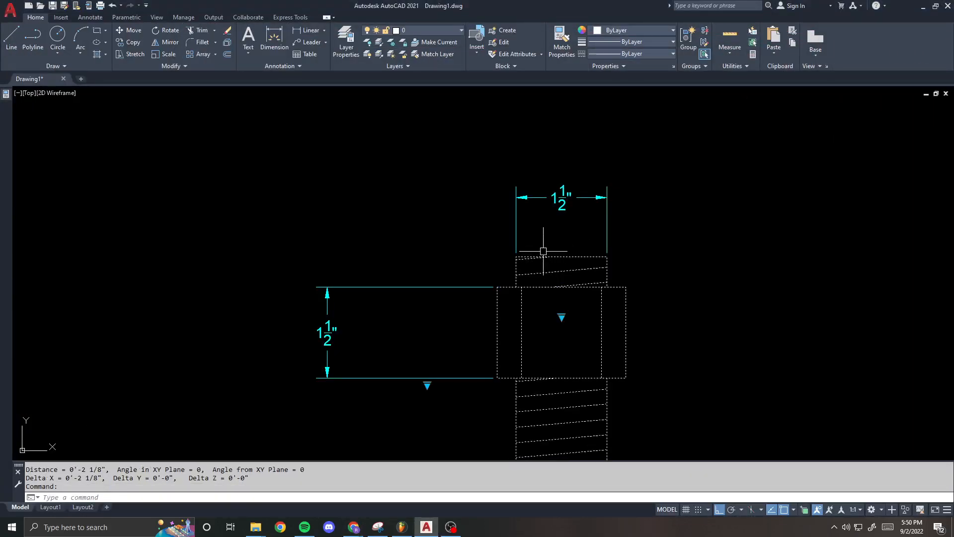
text(be)
key(Return)
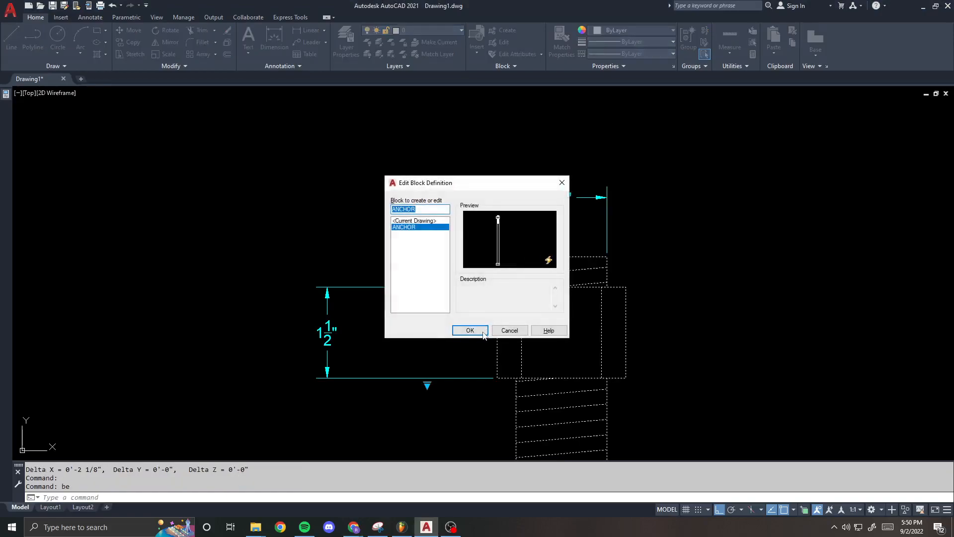
click(483, 332)
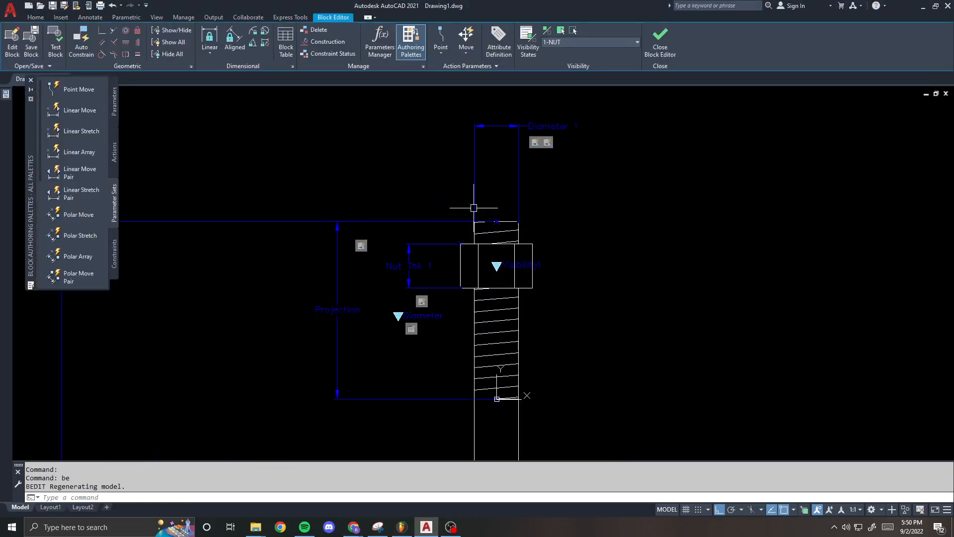
right_click(537, 146)
key(Escape)
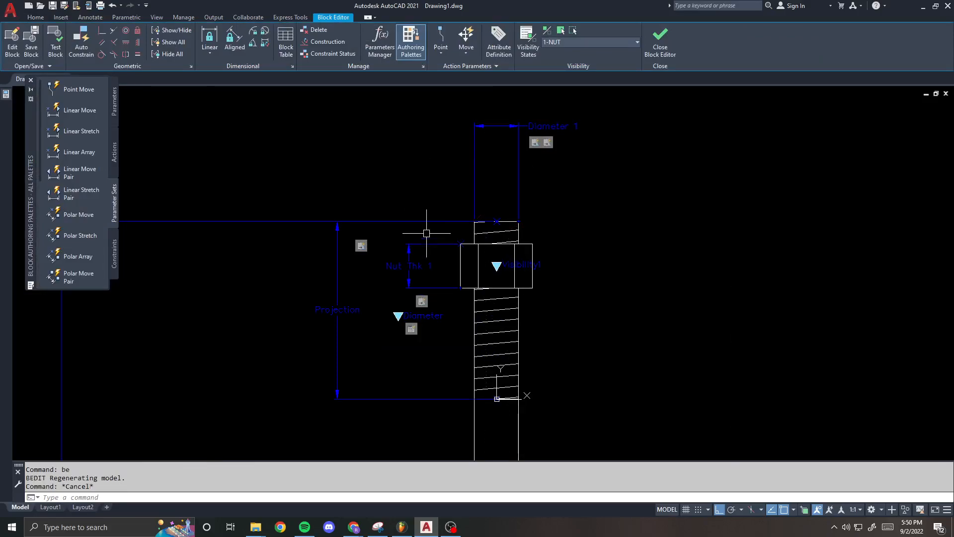
- Add a linear stretch pair parameter across the nut's full width along its upper edge, with its label above the Diameter 1 parameter
click(75, 193)
scroll(470, 228, up, 3)
click(450, 251)
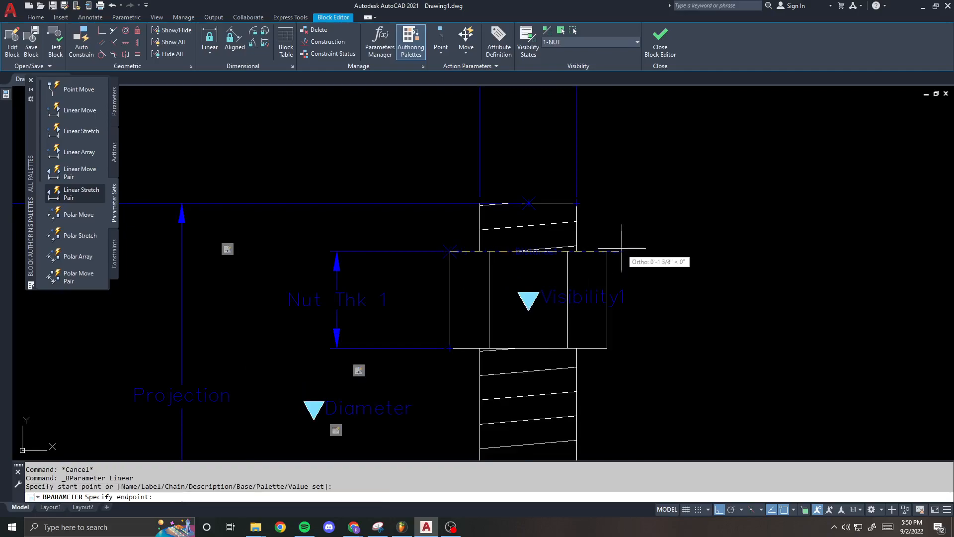
click(607, 251)
scroll(574, 270, down, 3)
click(509, 137)
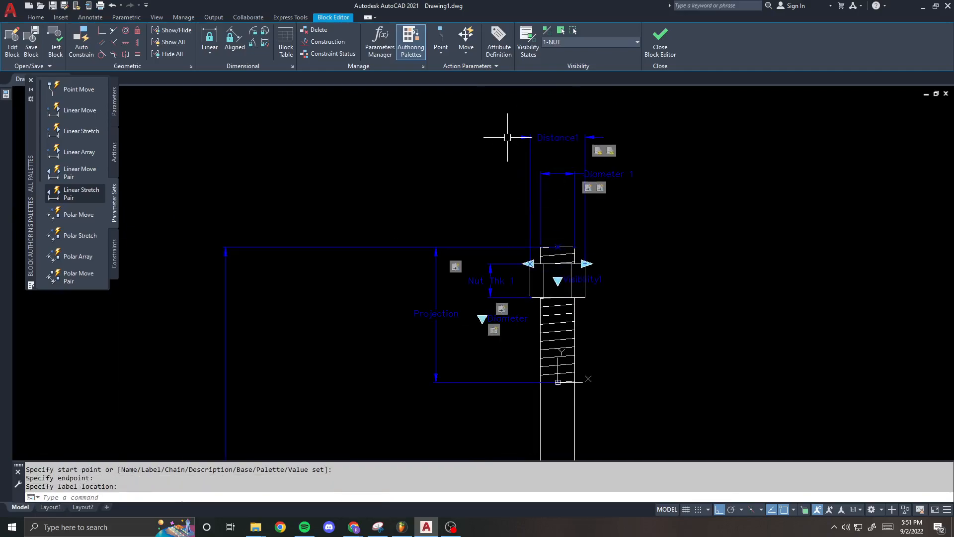
- Define the selection set of the new width parameter's left stretch action, framing the nut's left edge and choosing the nut outline
right_click(597, 157)
mouse_move(646, 174)
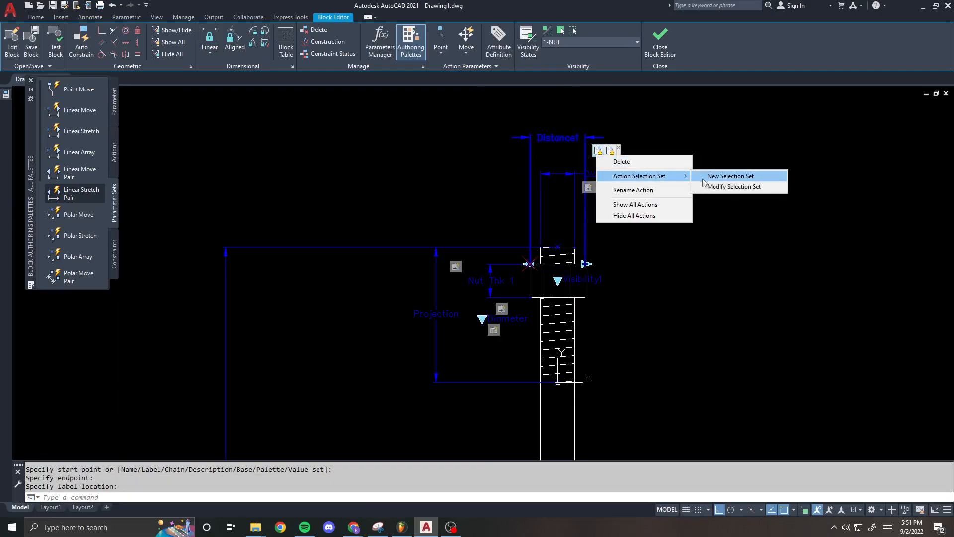
click(725, 174)
scroll(519, 278, up, 4)
click(576, 374)
click(531, 201)
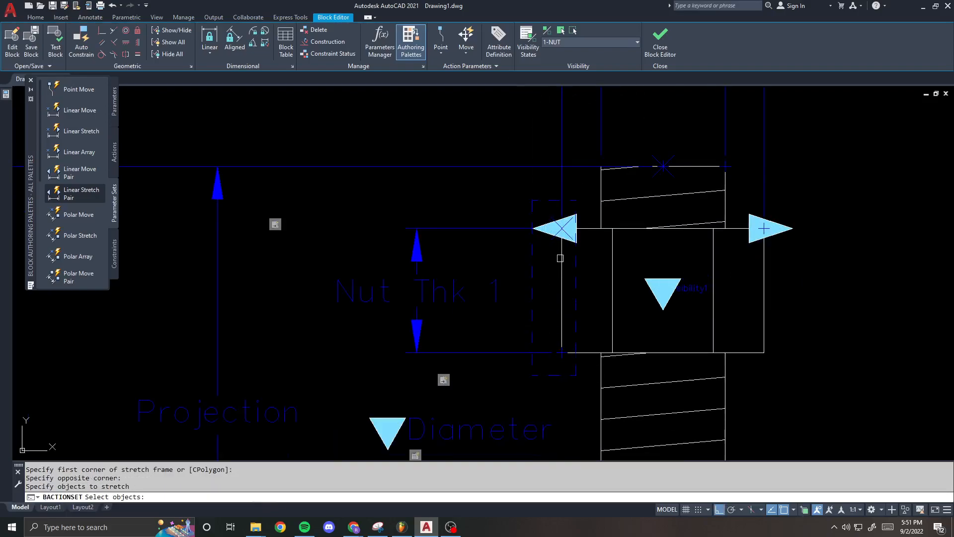
click(561, 257)
scroll(512, 235, down, 7)
key(Return)
- Define the right stretch action's selection set of the width parameter with a frame around the nut's right edge and the nut outline
right_click(579, 205)
mouse_move(641, 232)
click(735, 232)
scroll(584, 322, up, 3)
click(583, 321)
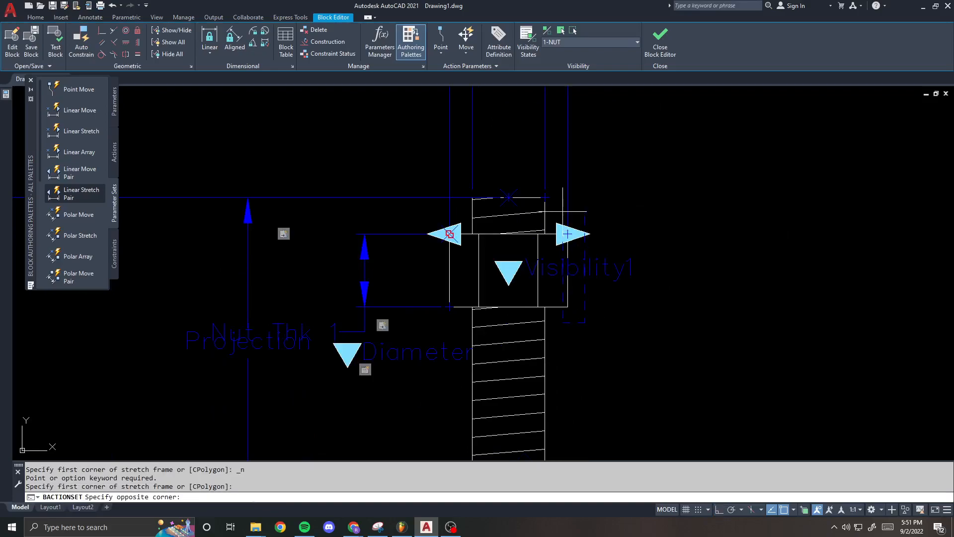
scroll(557, 213, up, 1)
click(554, 213)
click(570, 296)
key(Return)
scroll(572, 233, down, 1)
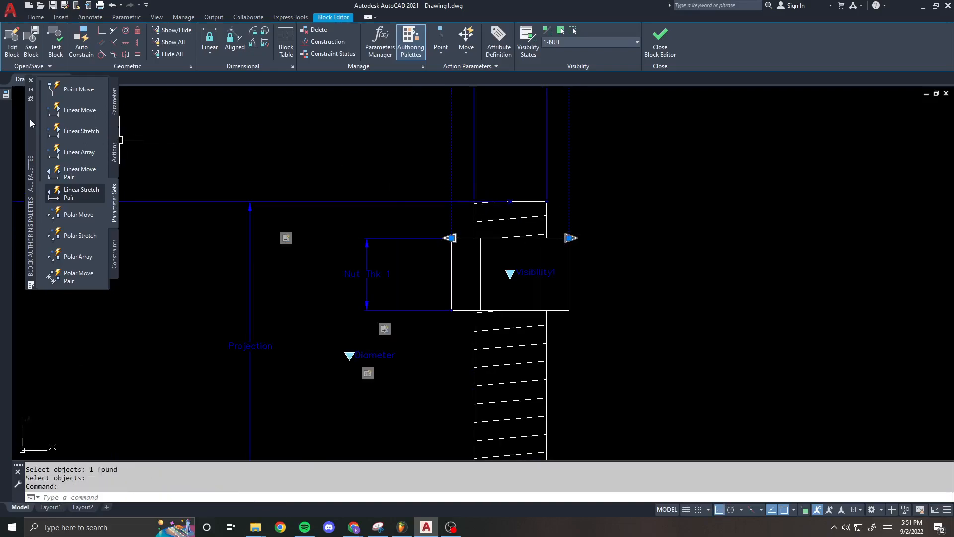
- Set the nut width parameter's number of grips to 0
key(ctrl+1)
click(162, 414)
click(165, 426)
key(Escape)
- Modify the Diameter 1 parameter's left stretch action, removing the nut outline and the nut's left inner line from its selection set
scroll(483, 312, down, 3)
mouse_move(488, 193)
middle_down()
mouse_move(482, 252)
mouse_move(517, 264)
mouse_move(519, 256)
middle_up()
scroll(493, 272, up, 3)
scroll(486, 276, down, 3)
right_click(528, 212)
mouse_move(566, 237)
click(637, 244)
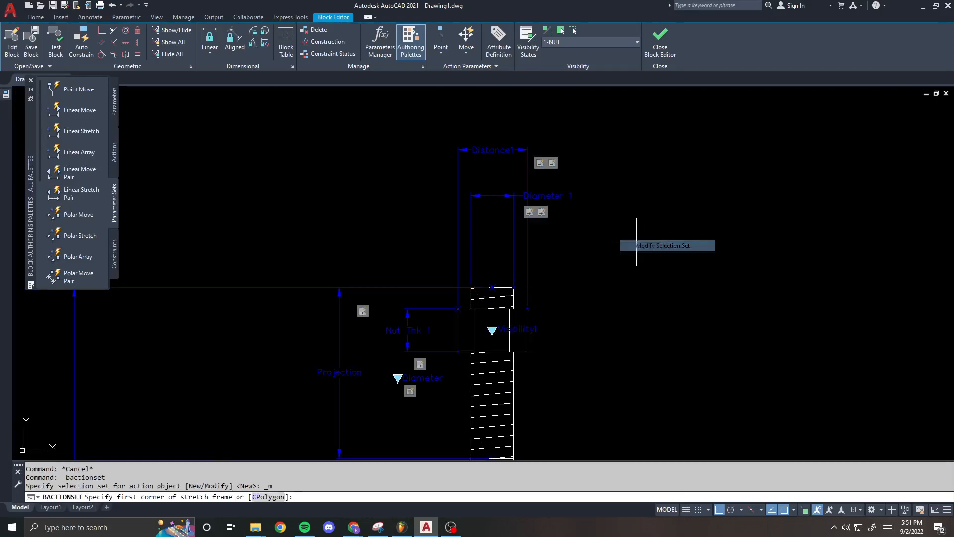
scroll(477, 298, up, 5)
key(Return)
text(r)
key(Return)
click(468, 279)
click(447, 290)
click(414, 293)
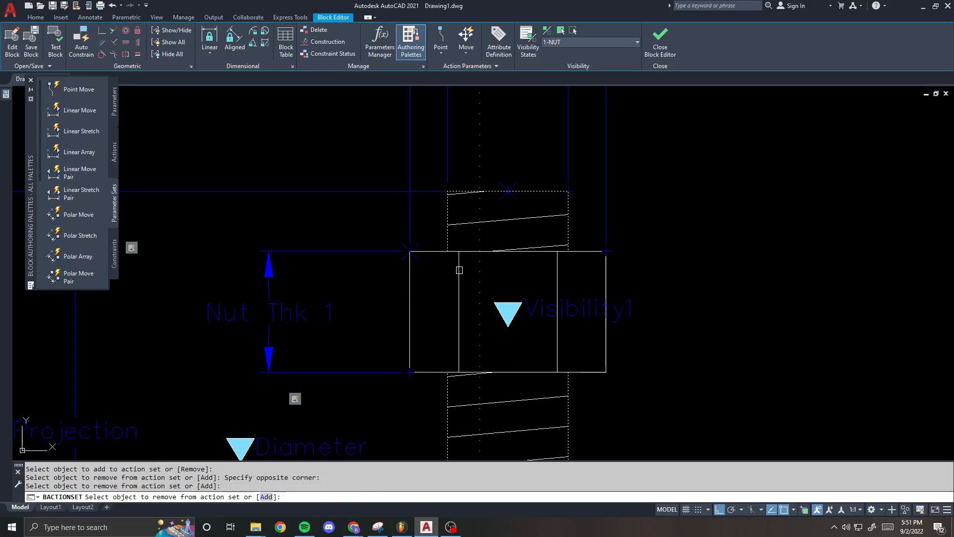
key(Return)
- Remove the nut outline from the selection set of Distance1's right stretch action
scroll(524, 298, down, 4)
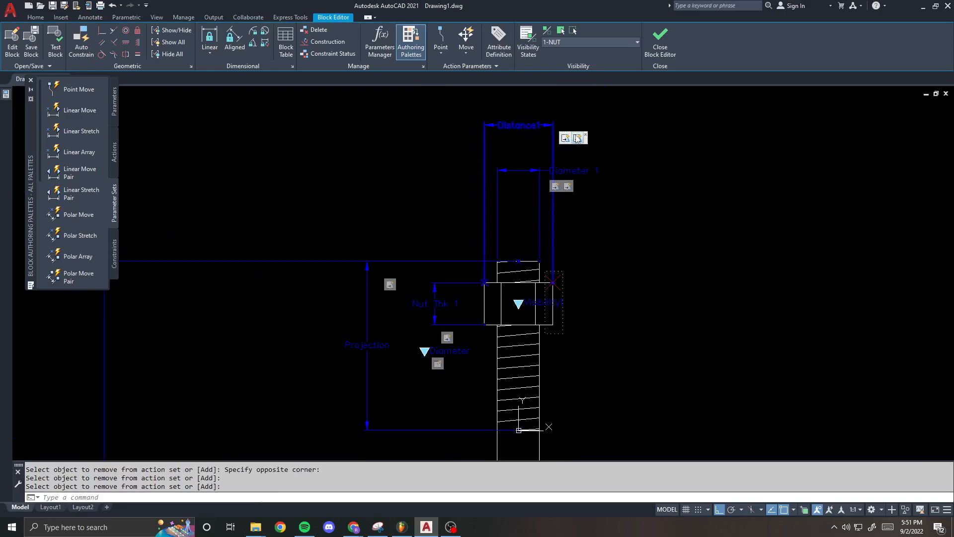
right_click(577, 138)
mouse_move(622, 155)
click(713, 167)
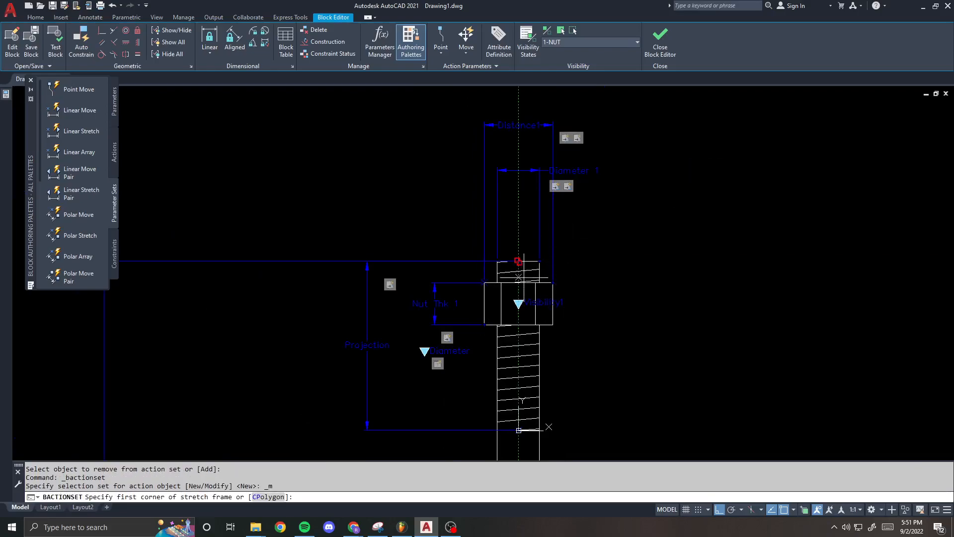
click(249, 496)
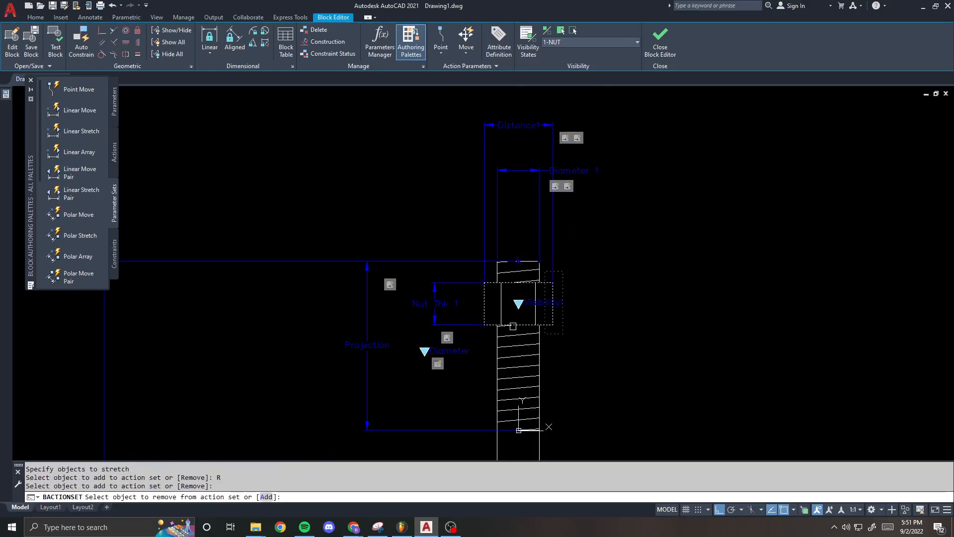
scroll(547, 275, up, 4)
click(599, 243)
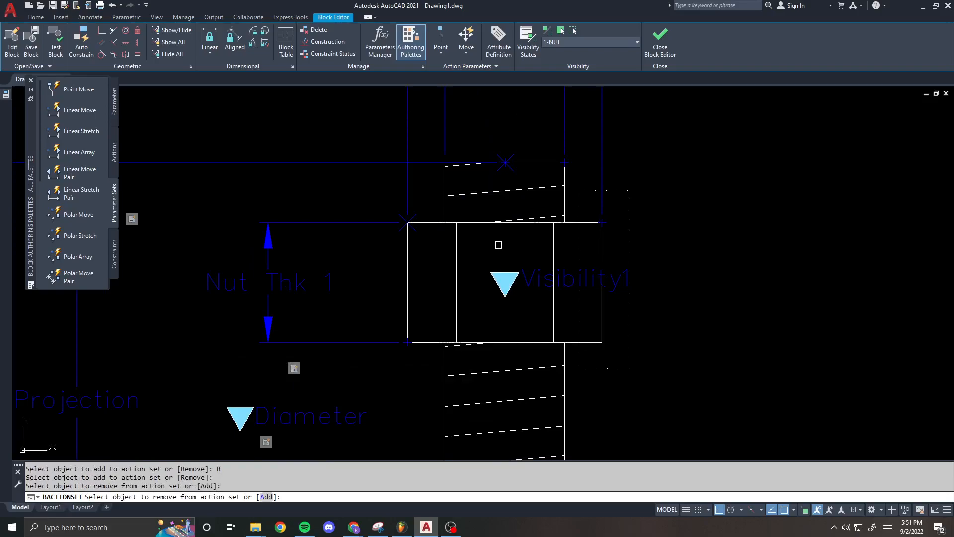
key(Return)
scroll(502, 238, down, 3)
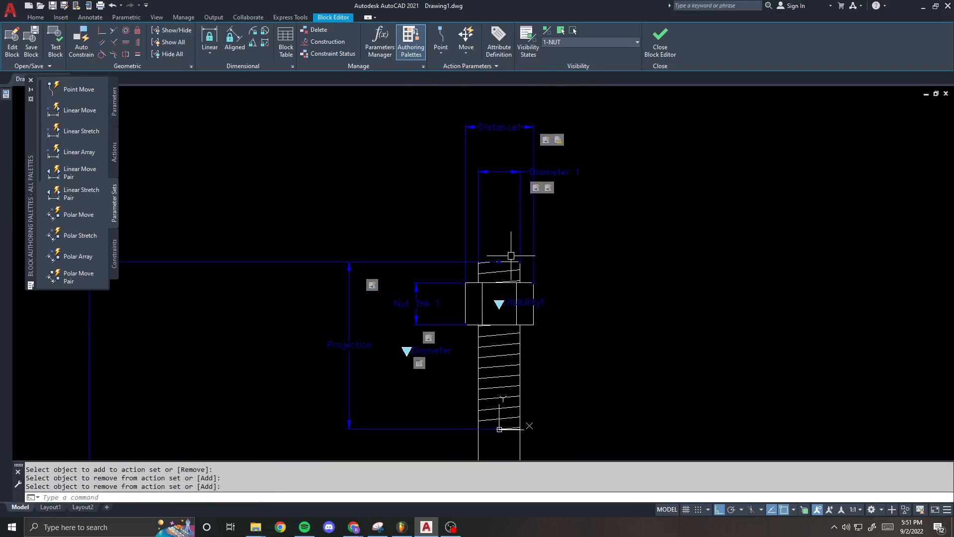
- Create a new selection set for Distance1's right stretch action, framing the nut's right edge and choosing the nut outline
right_click(558, 140)
mouse_move(616, 160)
click(695, 161)
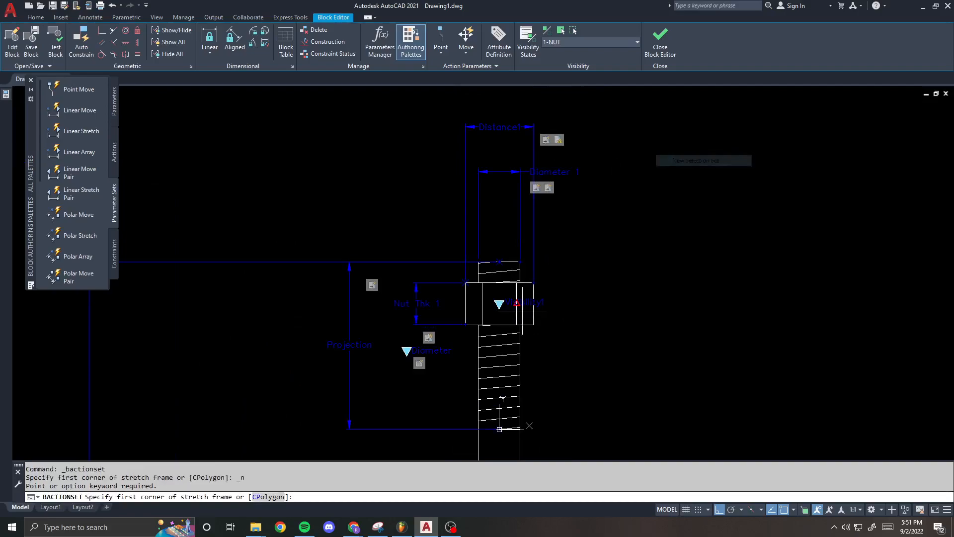
scroll(524, 307, up, 3)
click(575, 371)
click(528, 233)
click(541, 273)
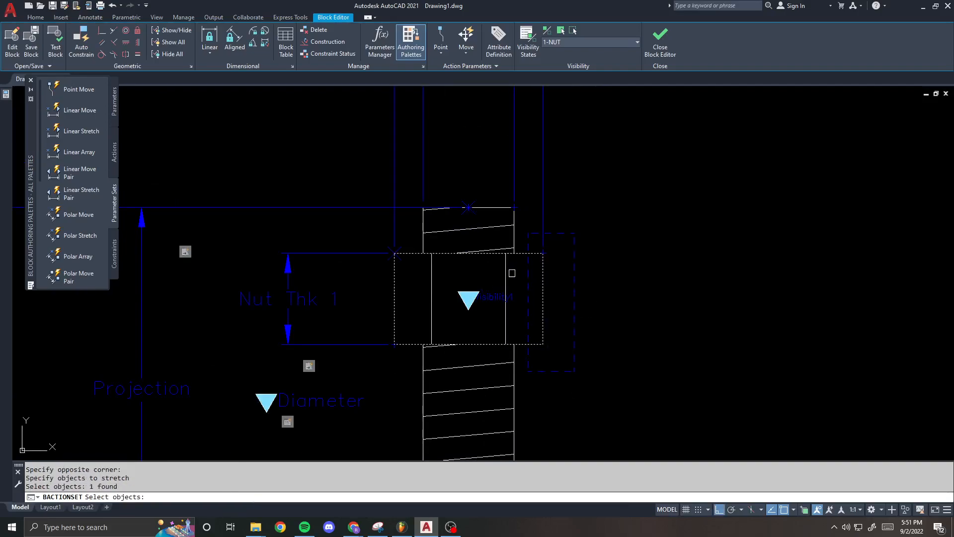
scroll(542, 258, down, 3)
key(Return)
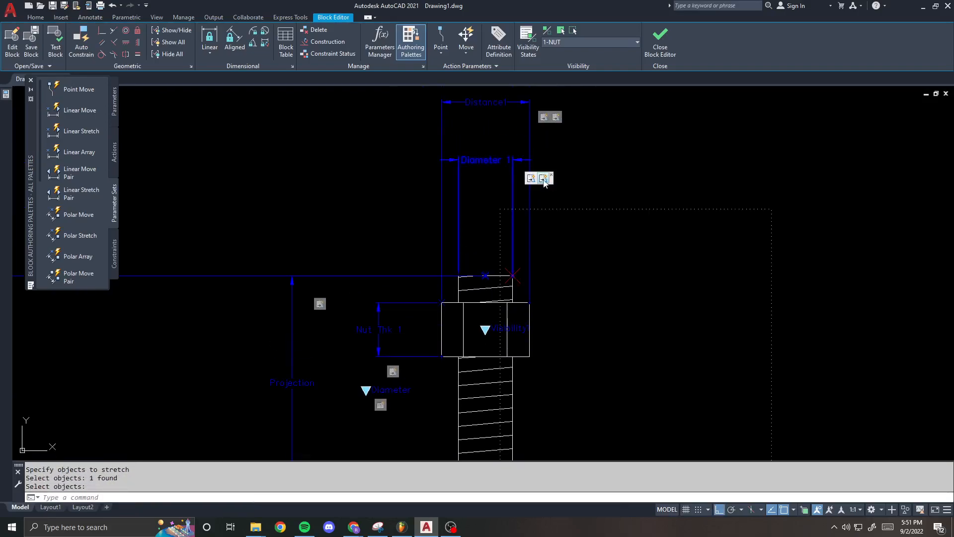
- Modify the Diameter 1 parameter's right stretch action, removing the nut outline and the nut's right inner line from its selection set
right_click(543, 179)
mouse_move(579, 202)
click(679, 211)
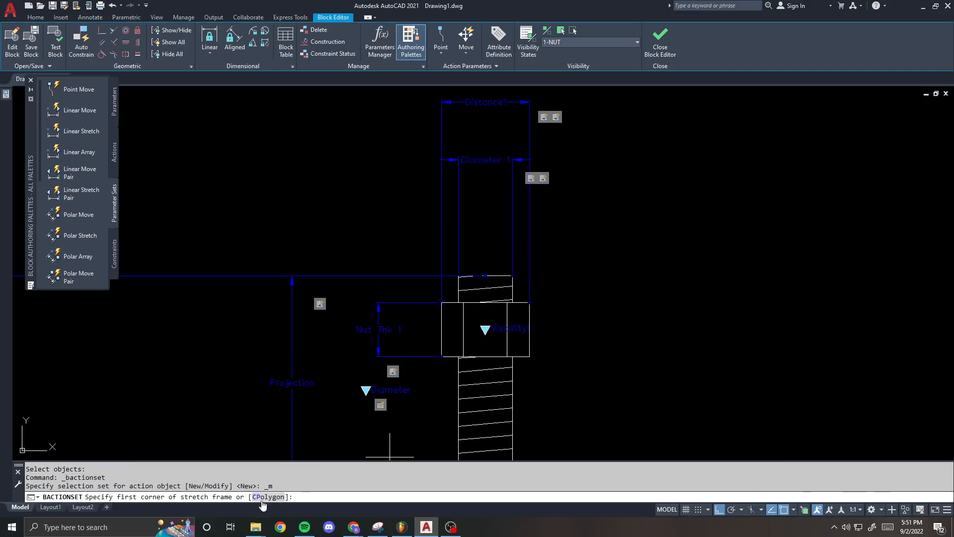
key(Return)
text(R)
key(Return)
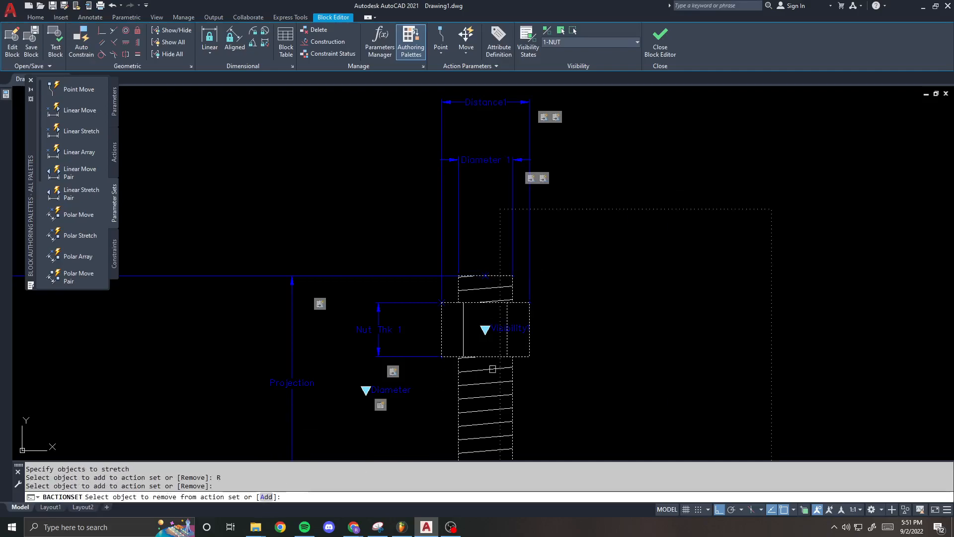
scroll(505, 349, up, 4)
click(548, 241)
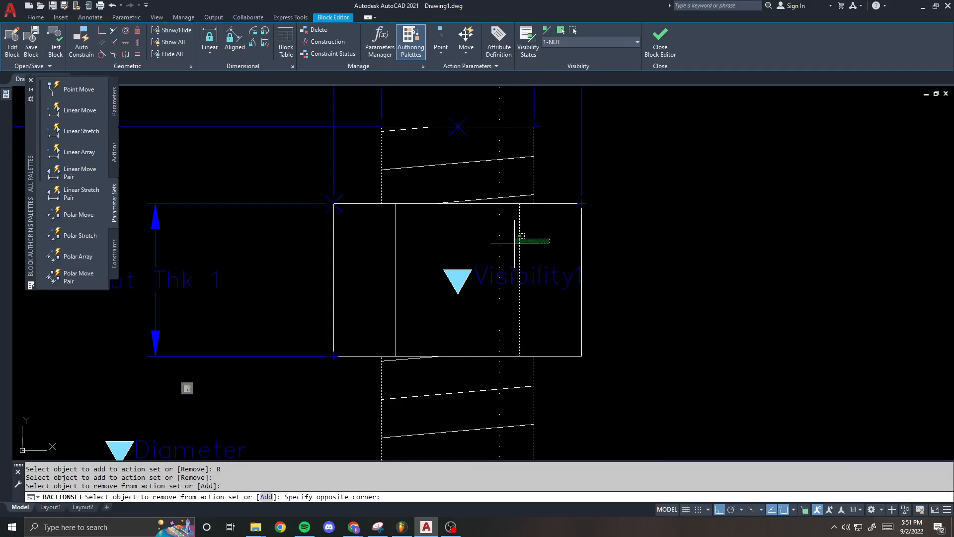
click(517, 231)
scroll(514, 236, down, 5)
key(Return)
right_click(389, 336)
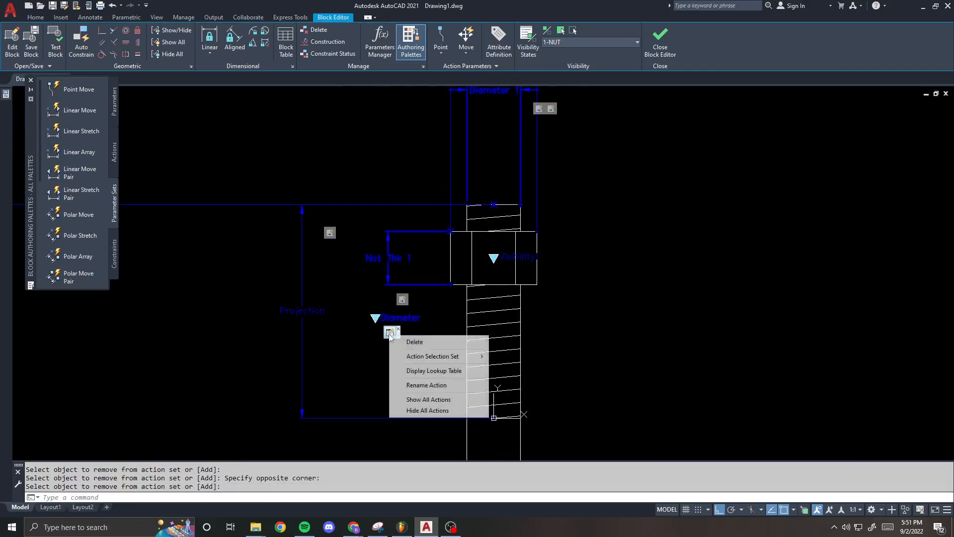
click(429, 374)
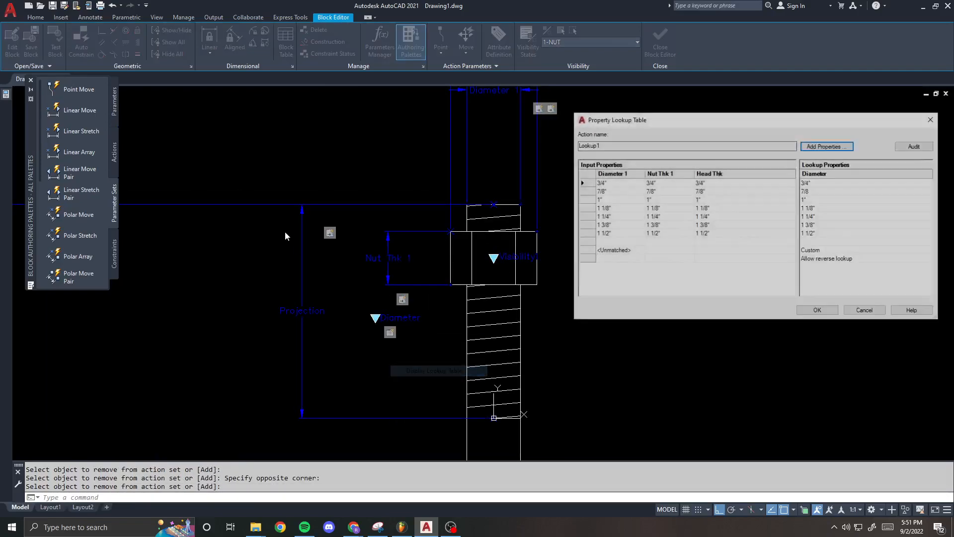
drag(657, 130, 452, 132)
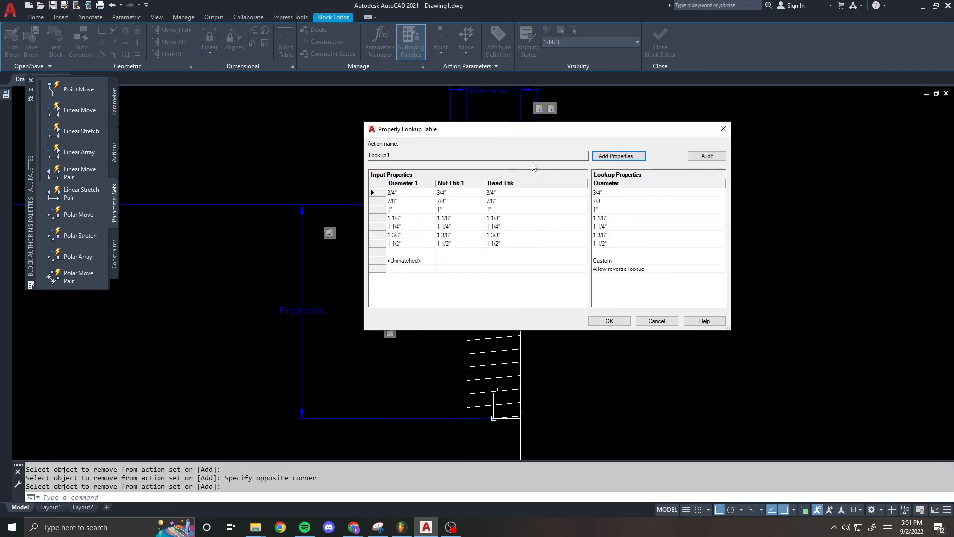
click(618, 156)
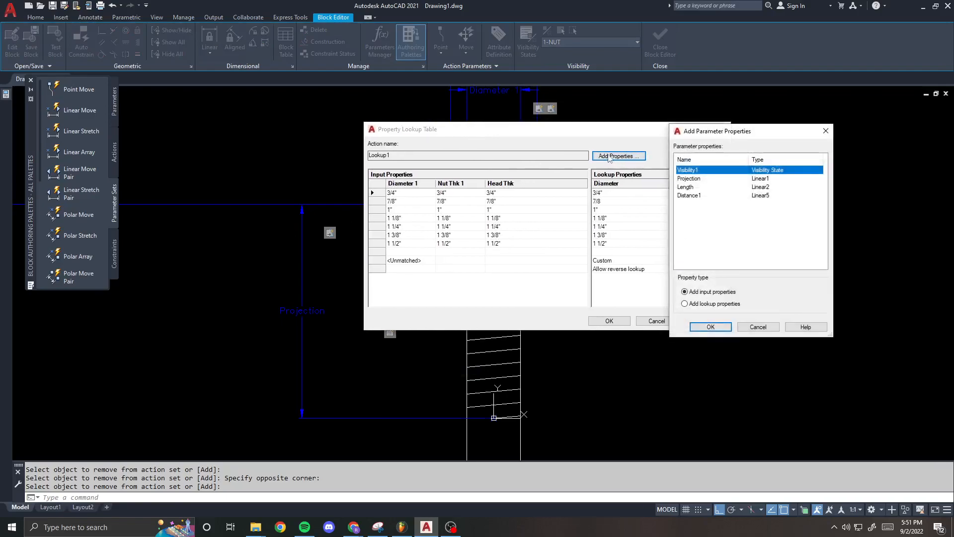
click(690, 195)
click(710, 326)
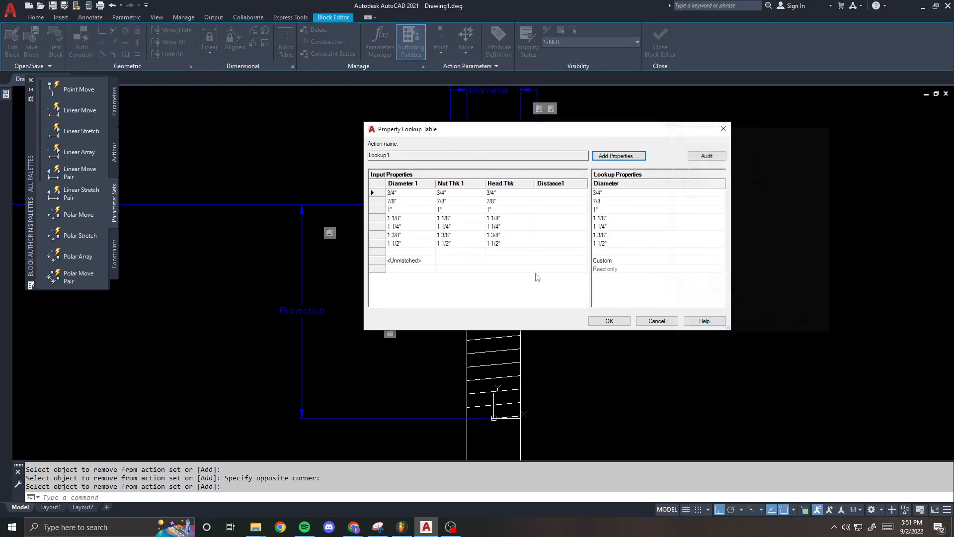
click(555, 195)
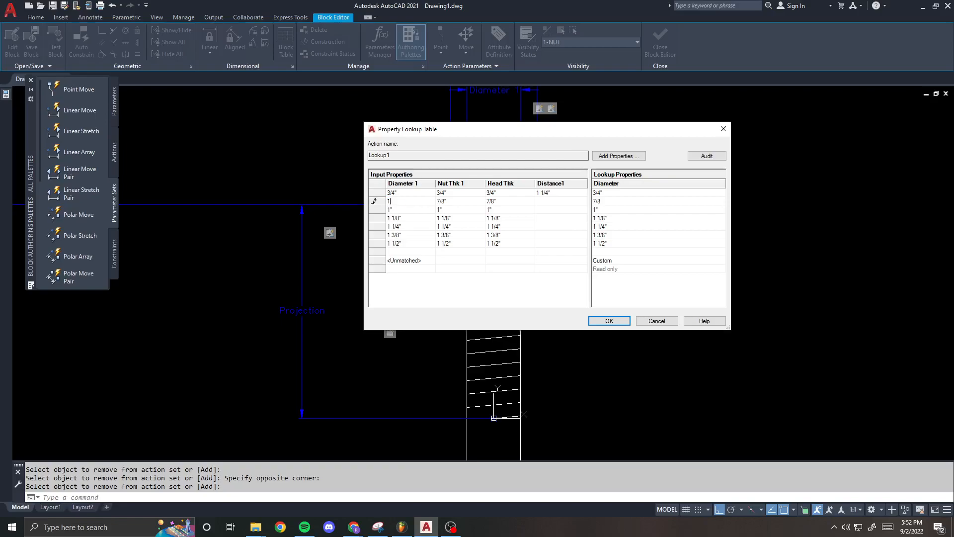
key(ctrl+a)
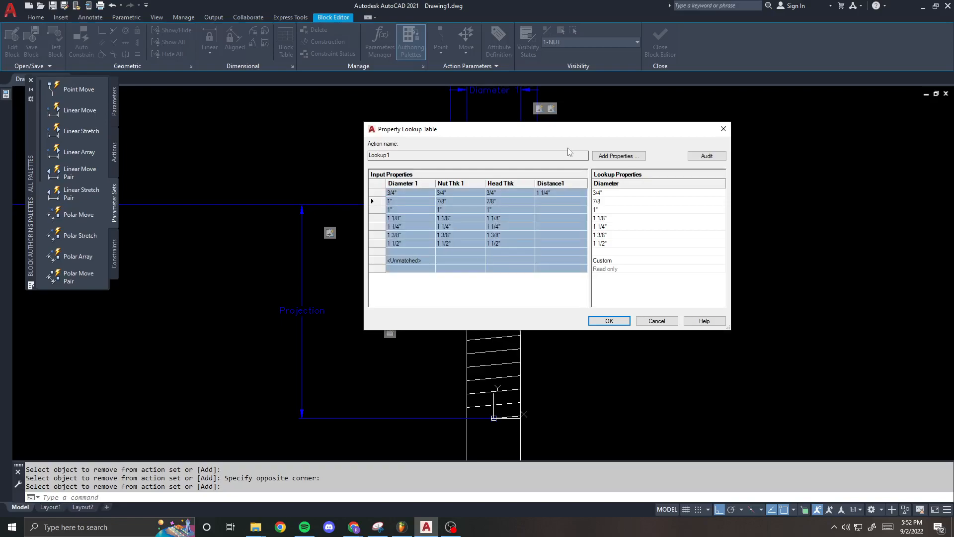
key(Return)
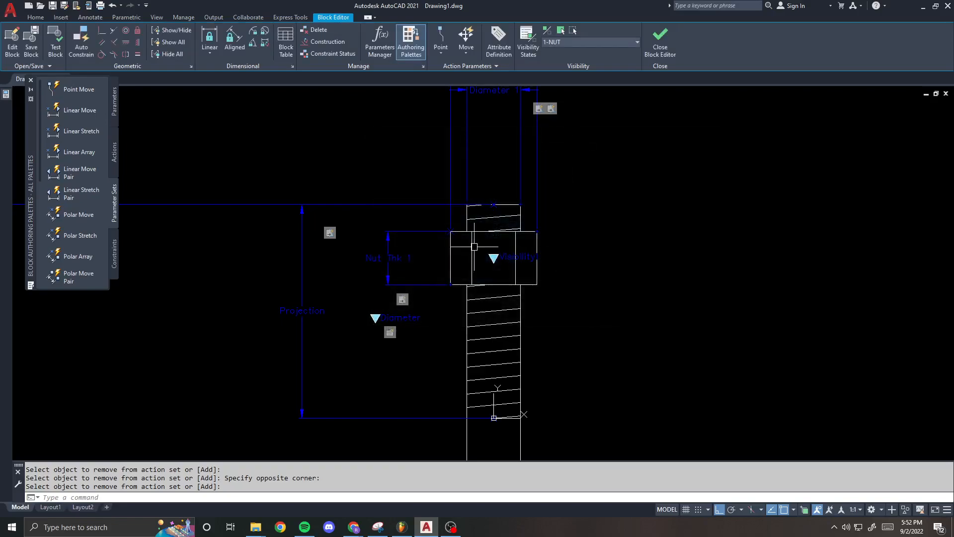
- Add Distance1 to the Diameter lookup table with values 1 1/4", 1 7/16", 1 5/8", 1 13/16", 2", 2 3/16" and 2 3/8" for sizes 3/4" through 1 1/2"
right_click(390, 332)
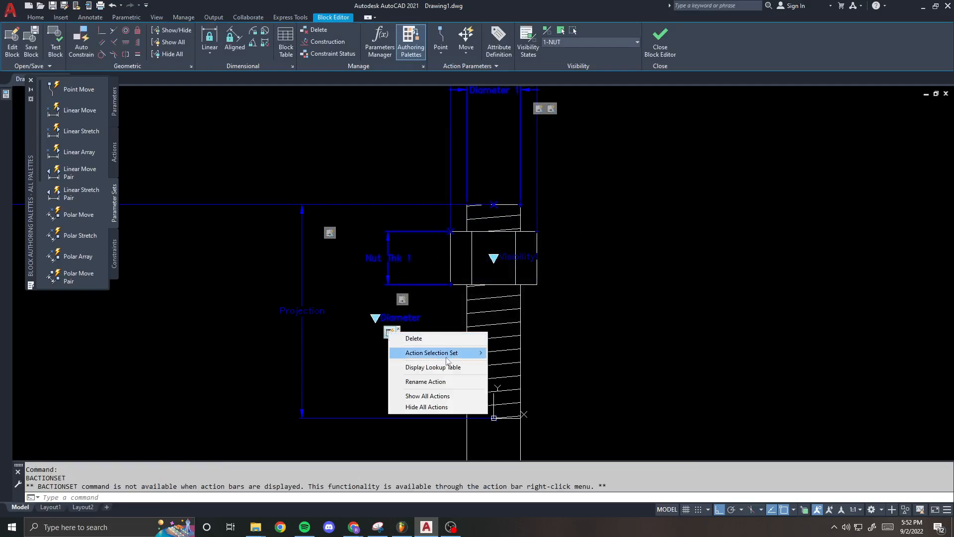
click(418, 367)
click(618, 155)
double_click(703, 199)
click(580, 192)
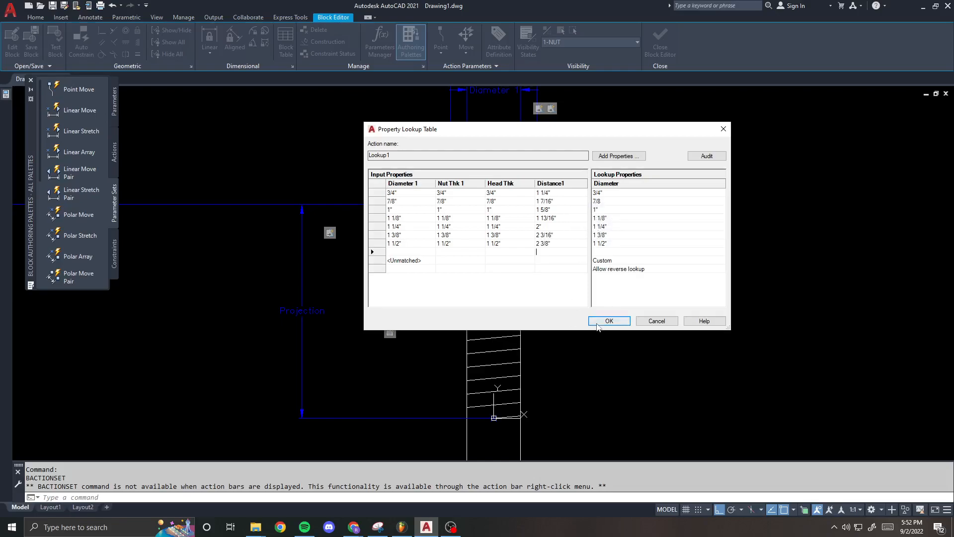
click(608, 320)
- Set the Distance1 parameter's Show Properties option to No, close the block editor and save the changes
scroll(537, 269, down, 3)
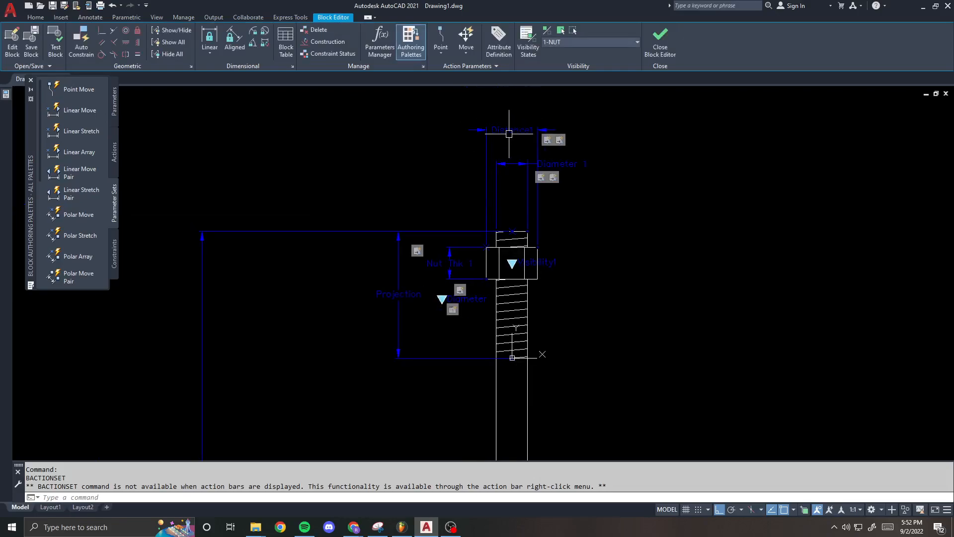
key(ctrl+1)
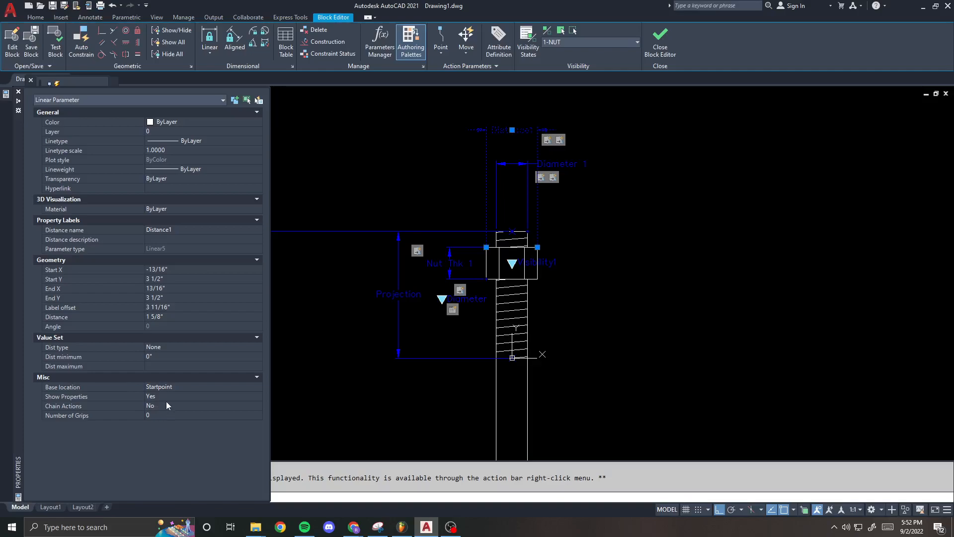
key(Escape)
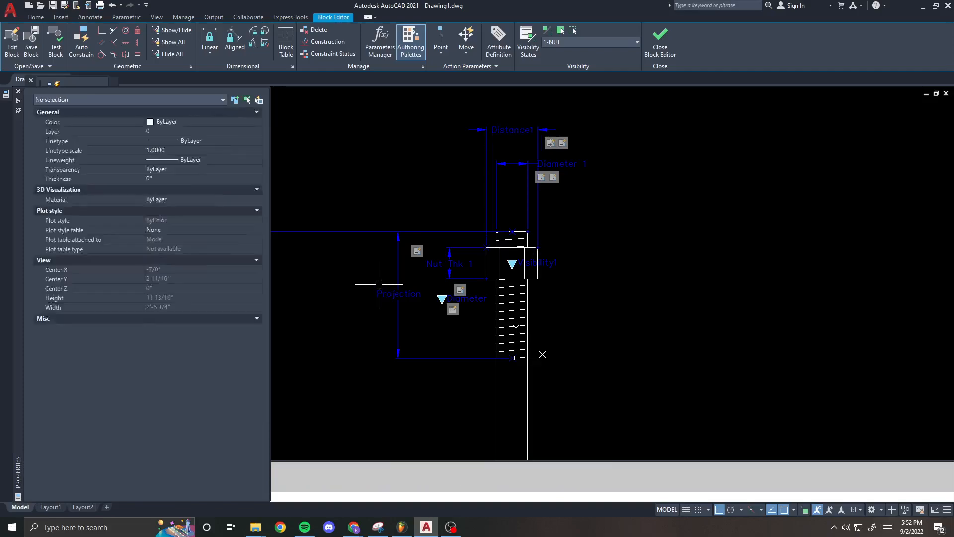
key(ctrl+1)
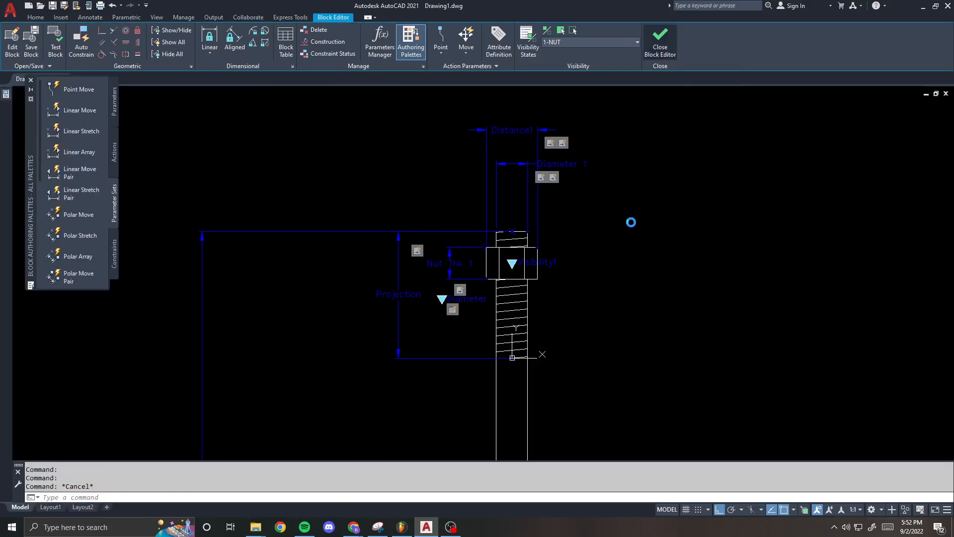
click(659, 45)
click(455, 249)
- Reopen the anchor bolt block for editing, set Distance1's base location to Midpoint, and close the editor with the changes saved
click(527, 237)
text(be)
key(Return)
click(469, 328)
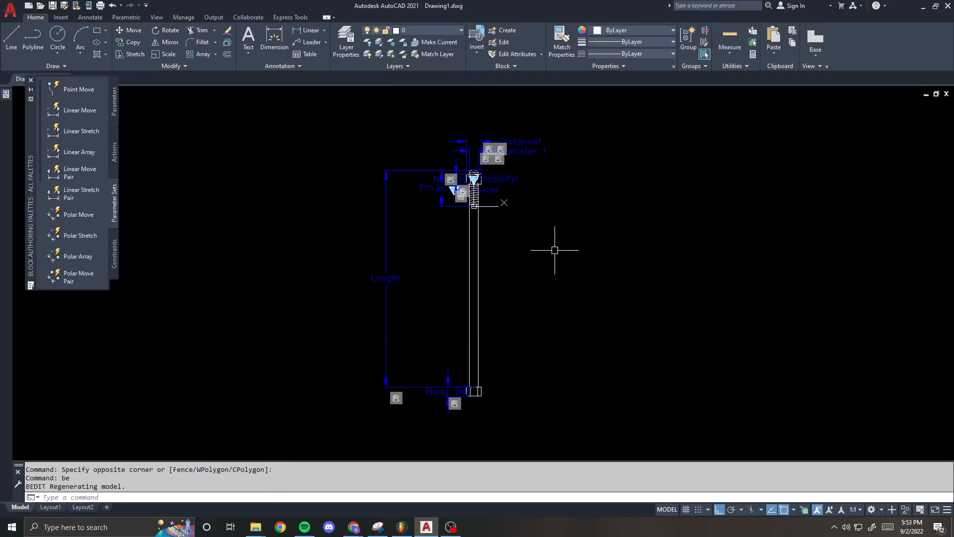
click(462, 115)
key(ctrl+1)
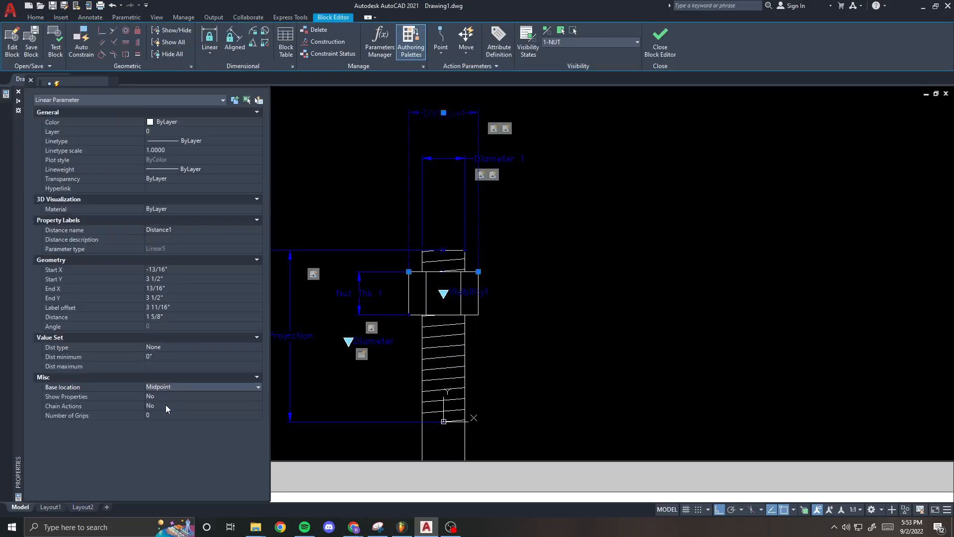
key(Escape)
key(ctrl+1)
click(659, 42)
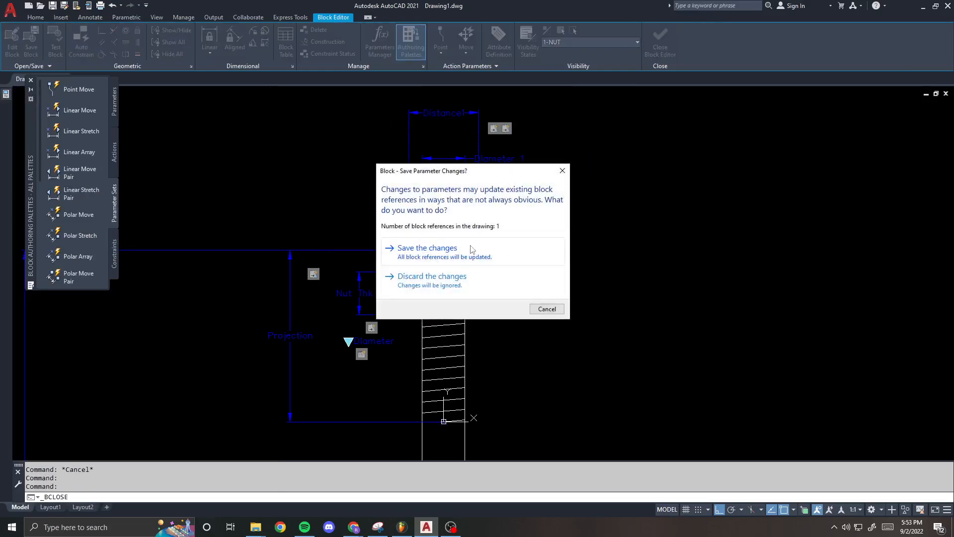
click(465, 310)
- Set the anchor bolt block's diameter to 7/8 from its lookup list
middle_drag(539, 240, 539, 211)
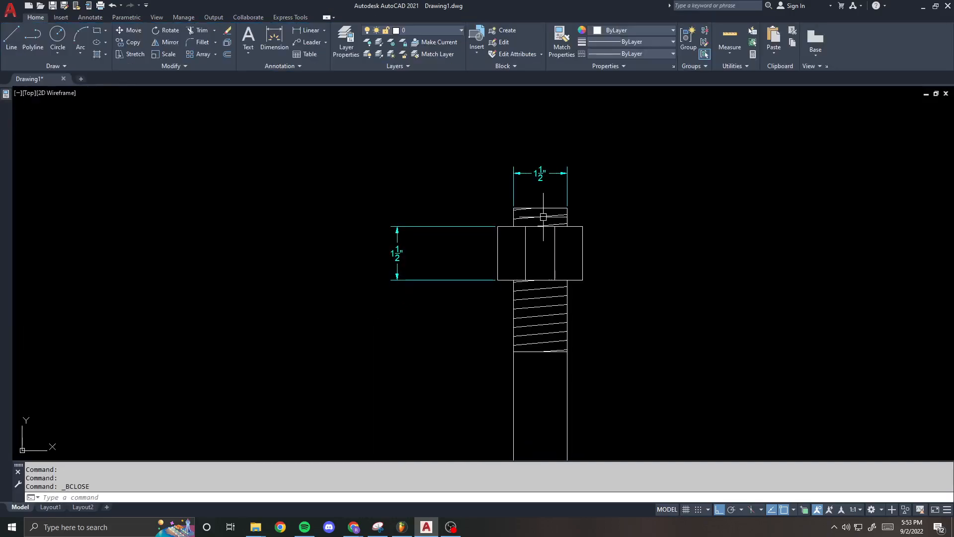
scroll(543, 217, up, 4)
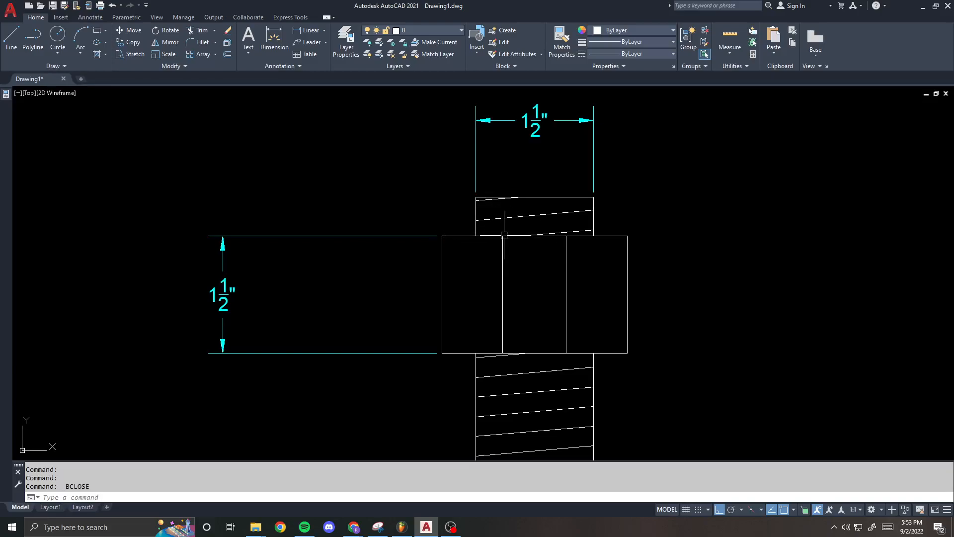
scroll(562, 246, down, 1)
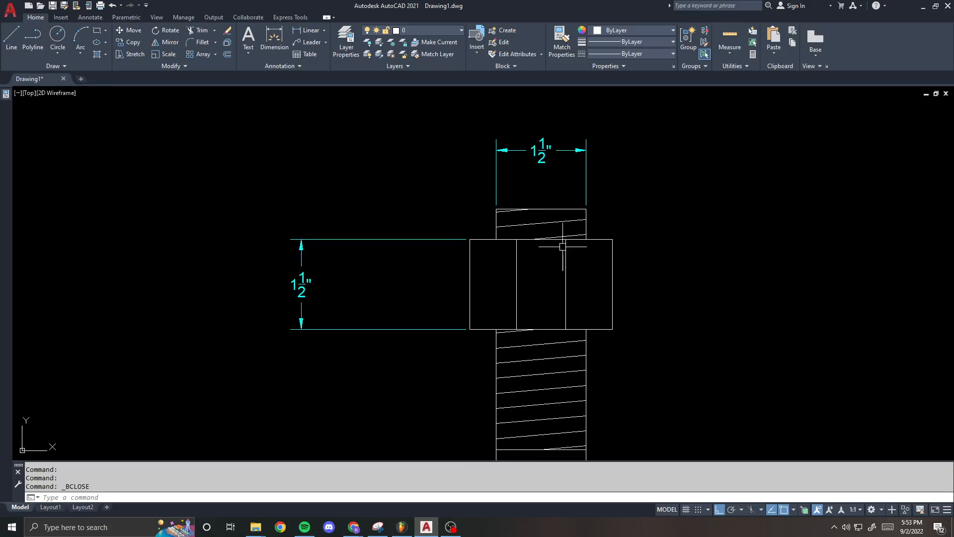
scroll(535, 226, down, 3)
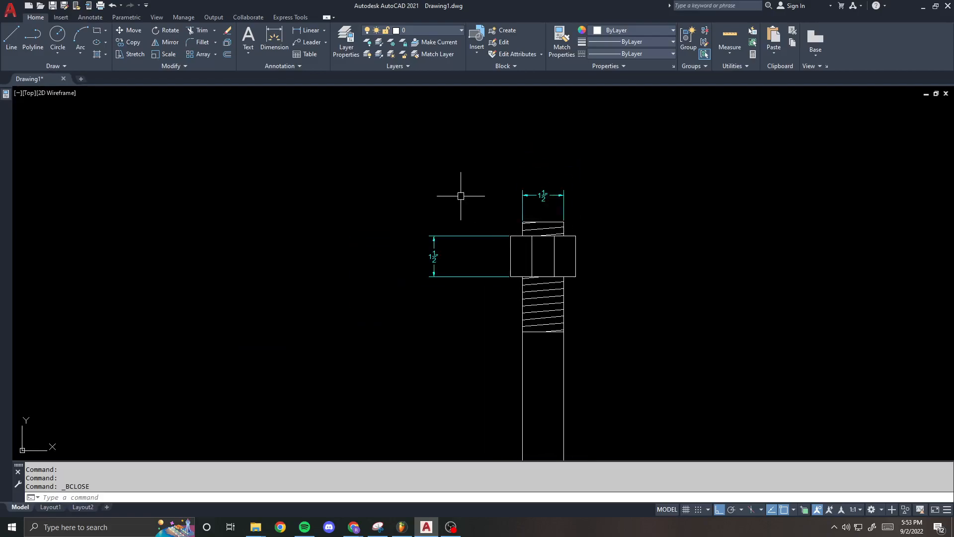
scroll(551, 231, up, 1)
click(566, 213)
click(547, 220)
key(Escape)
click(548, 219)
click(461, 295)
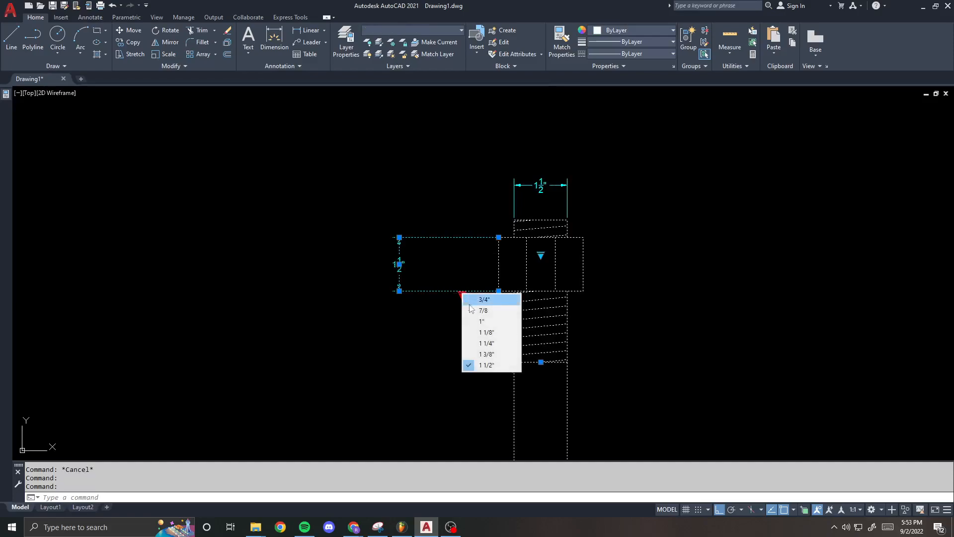
click(478, 310)
key(Escape)
scroll(535, 263, up, 2)
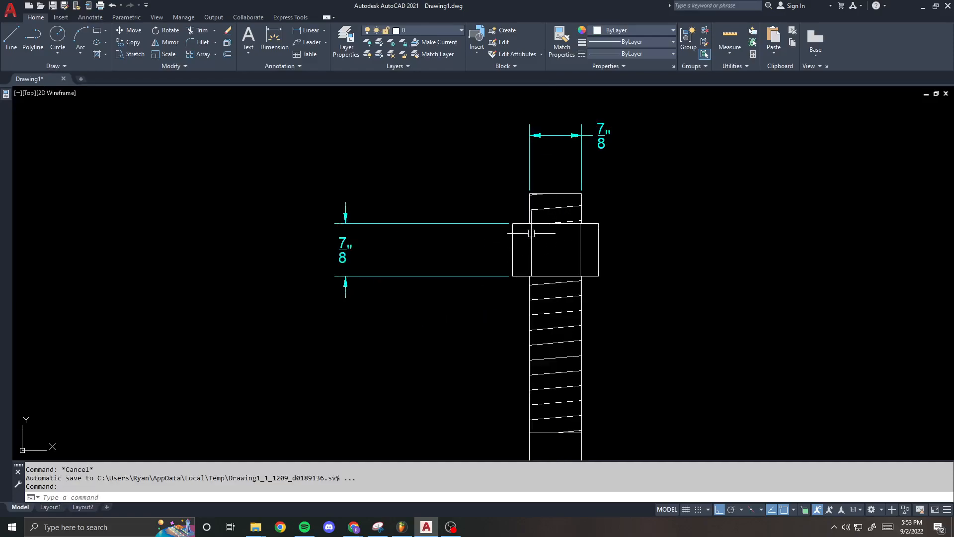
- Add a horizontal linear dimension across the nut's full width, placed above the bolt diameter dimension
click(549, 259)
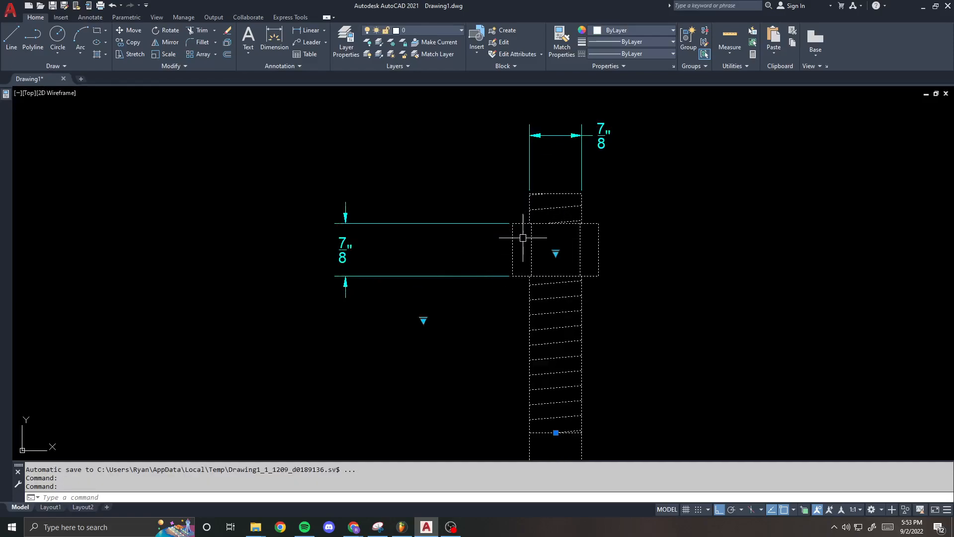
key(Escape)
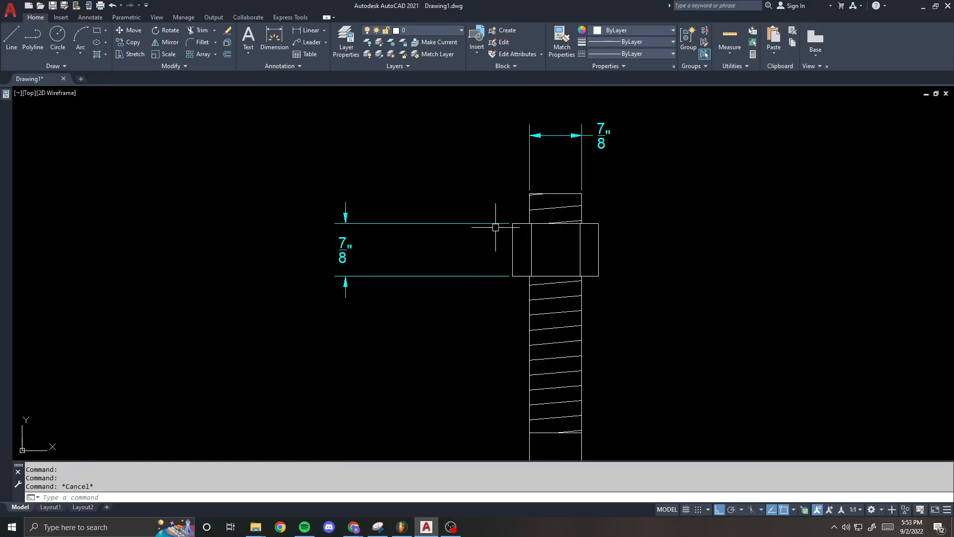
text(dd)
key(Return)
click(519, 218)
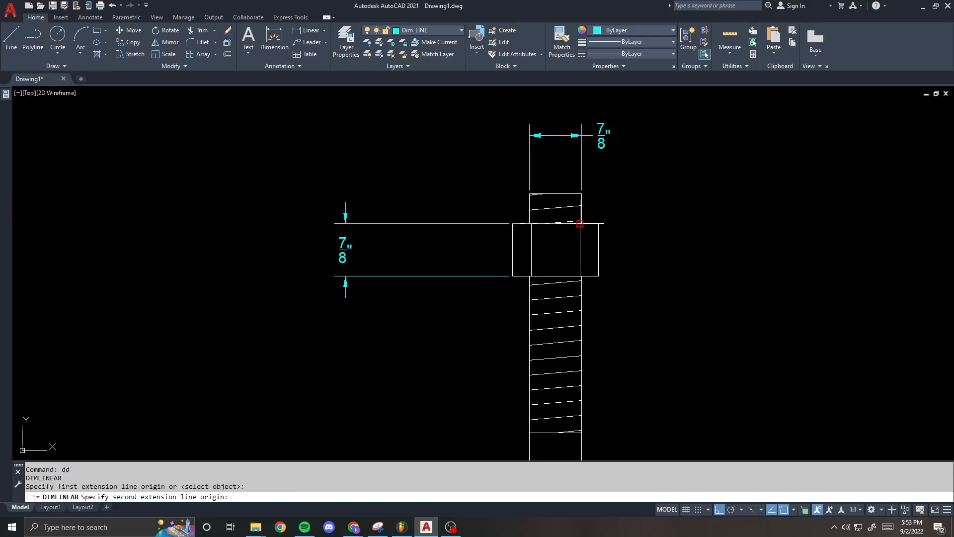
click(595, 221)
scroll(599, 218, down, 2)
click(632, 117)
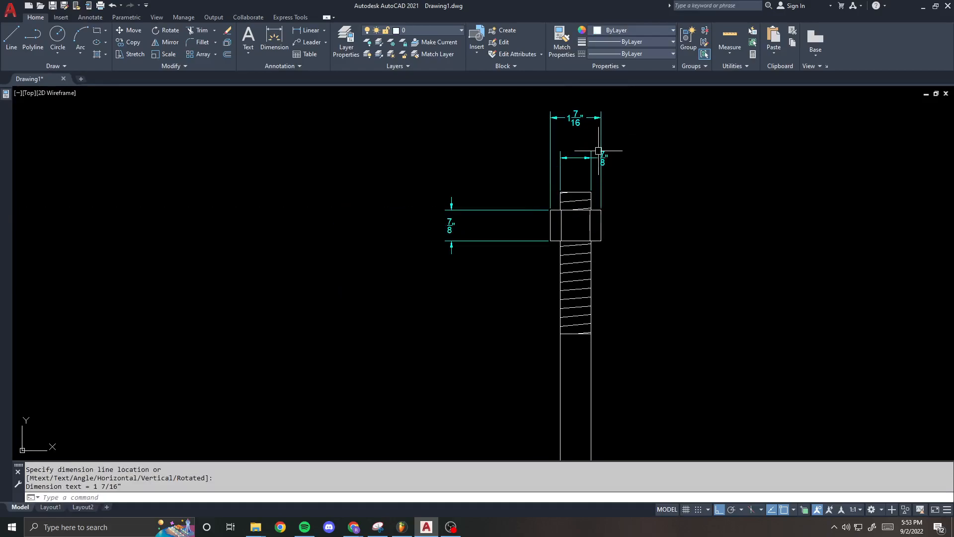
- Test the block's sizes by switching the diameter lookup to 1", 1 1/8" and finally 1 1/4"
scroll(599, 151, up, 1)
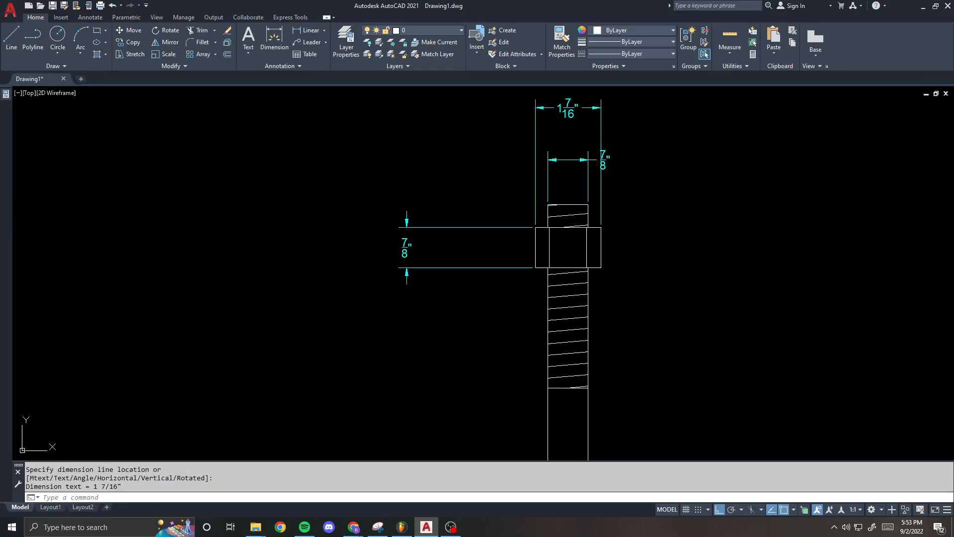
click(570, 214)
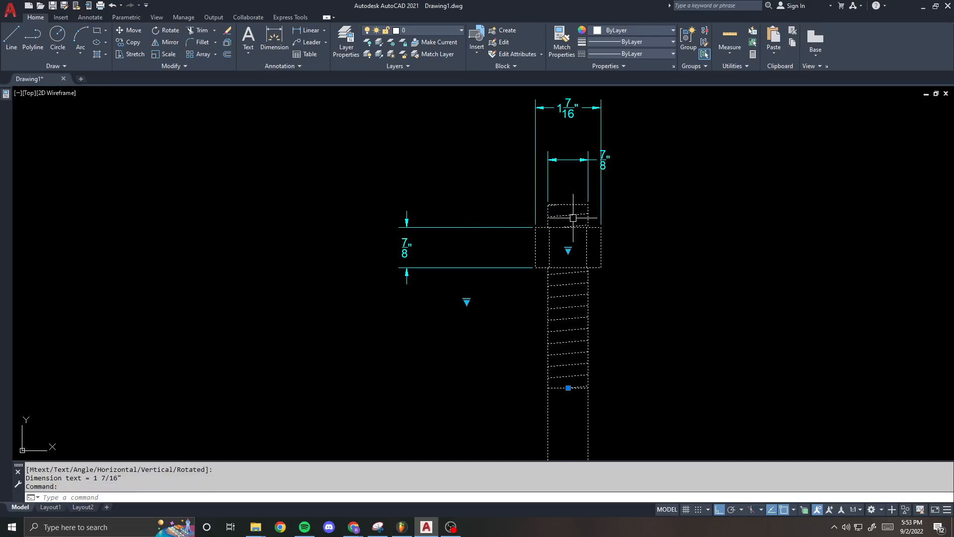
click(467, 302)
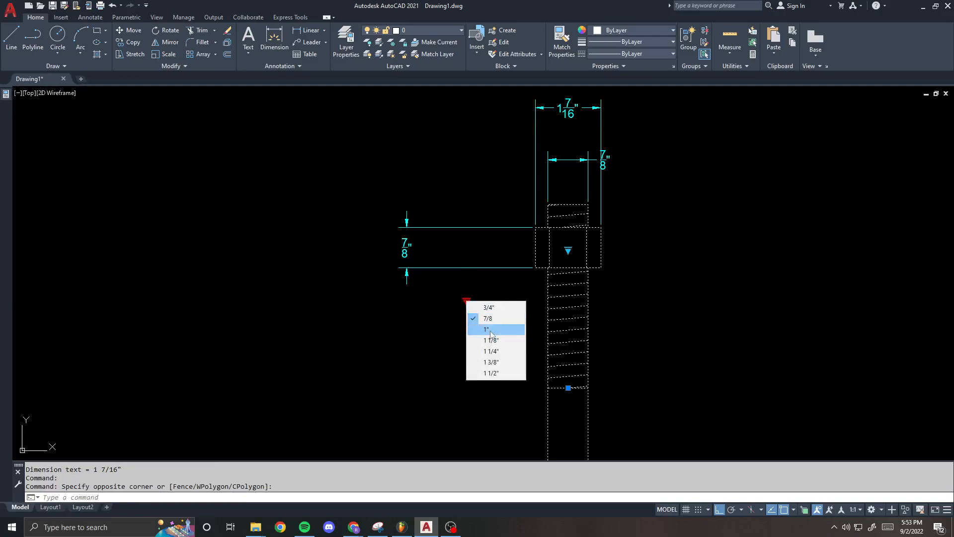
click(486, 330)
click(467, 300)
click(487, 340)
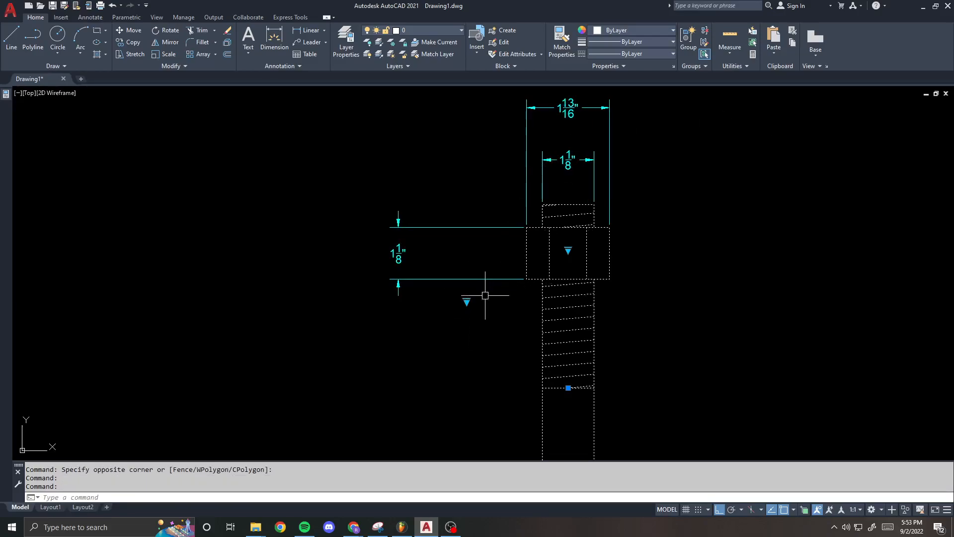
click(466, 301)
click(490, 350)
key(Escape)
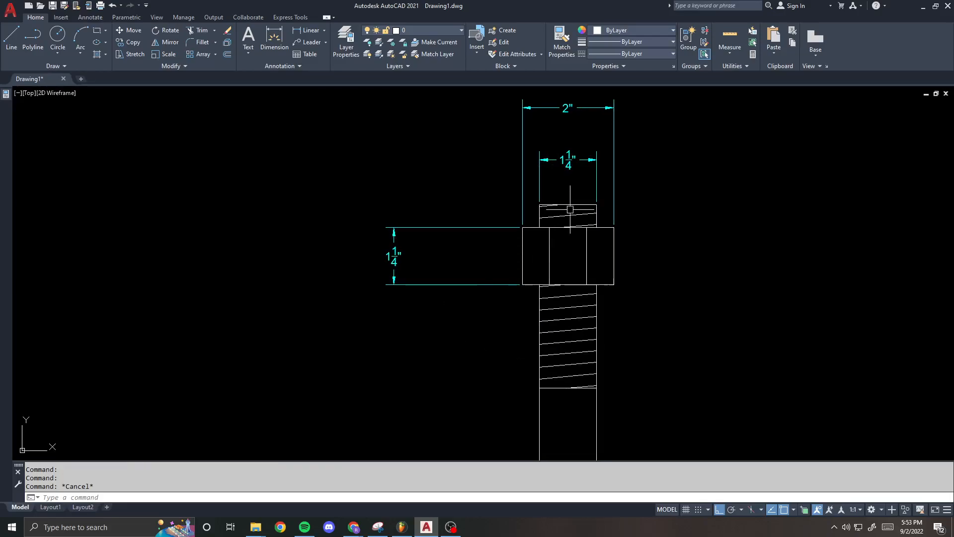
key(Escape)
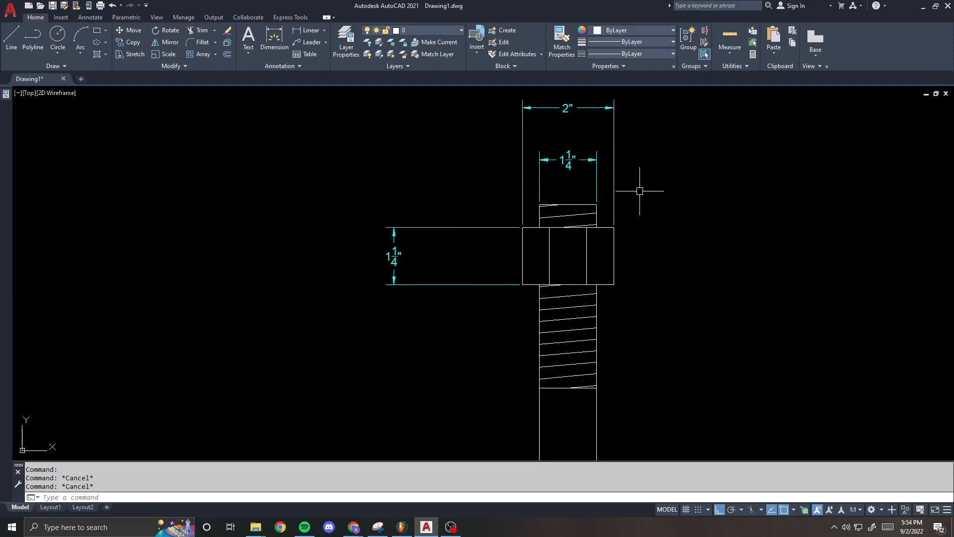
- Reopen the anchor bolt block in the block editor
scroll(591, 195, down, 2)
scroll(587, 204, down, 5)
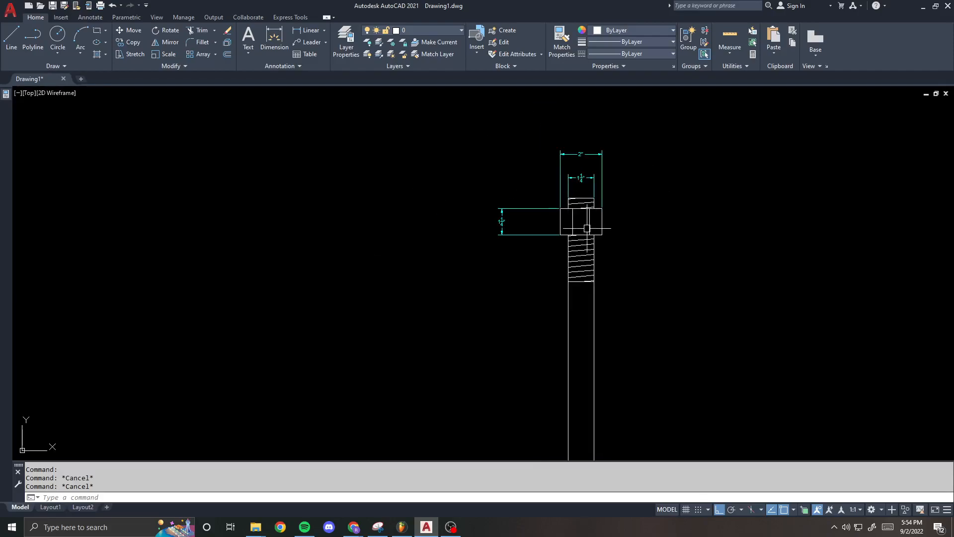
scroll(565, 234, up, 4)
click(565, 227)
key(Escape)
click(562, 212)
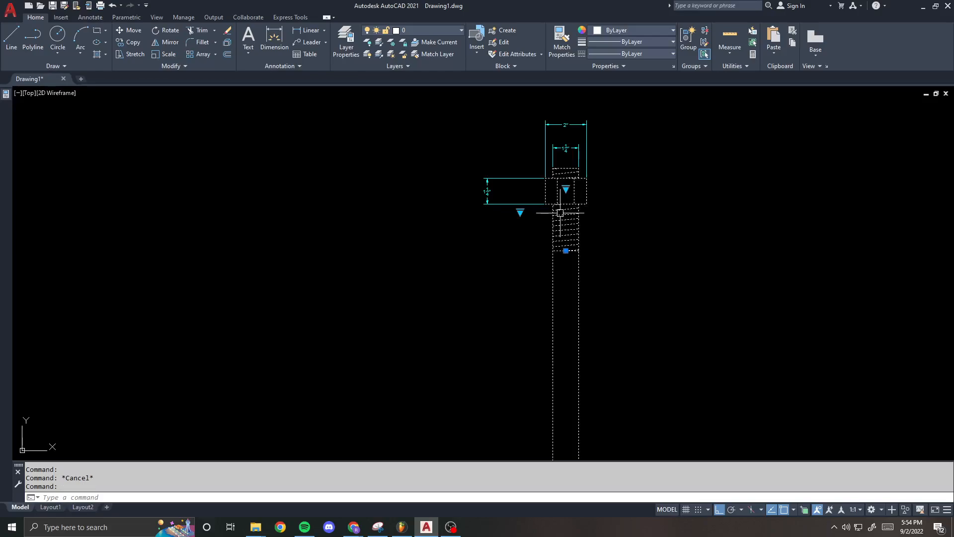
double_click(565, 243)
key(Escape)
scroll(567, 217, up, 1)
text(b)
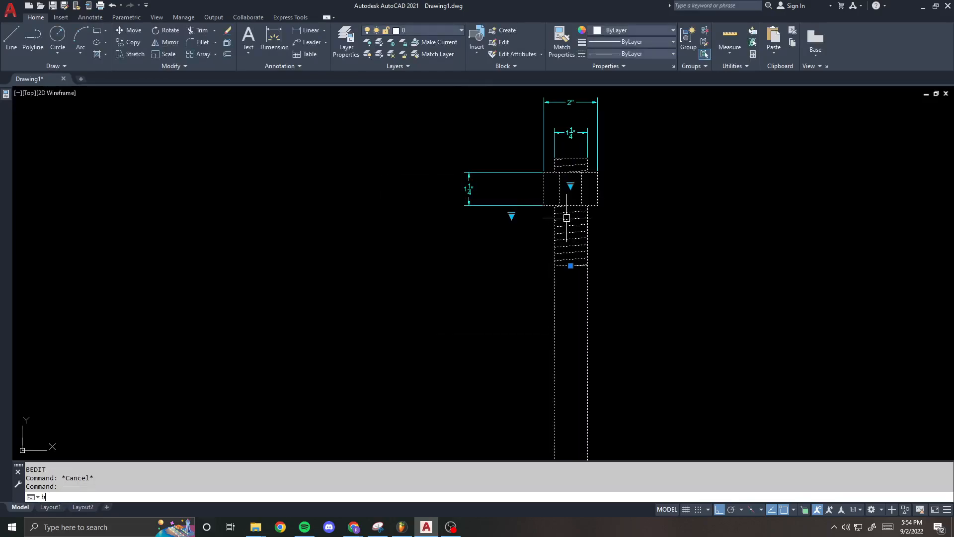
text(e)
key(Return)
click(470, 332)
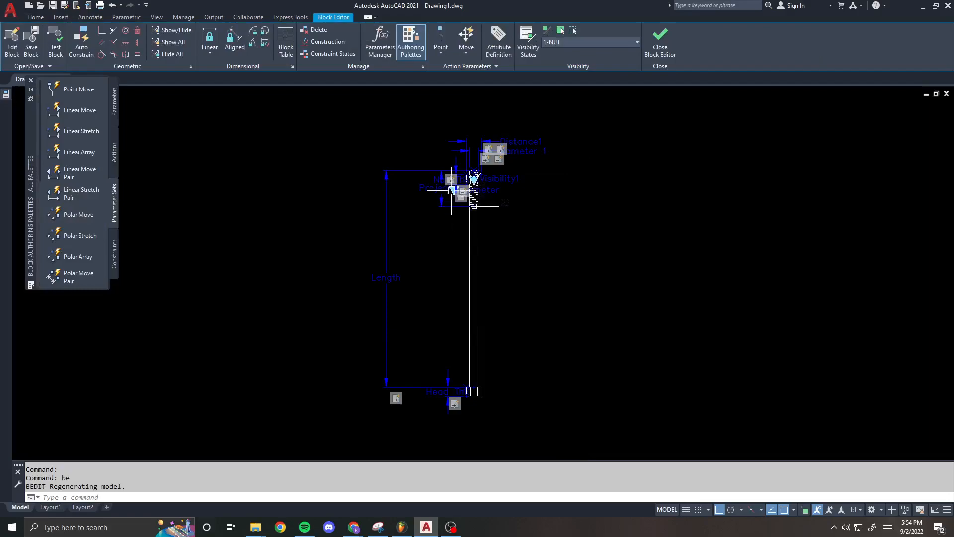
- Move the Diameter lookup parameter onto the bolt's centreline, just below the threaded part, with Ortho off
scroll(451, 192, up, 5)
text(m)
key(Escape)
key(Escape)
text(m)
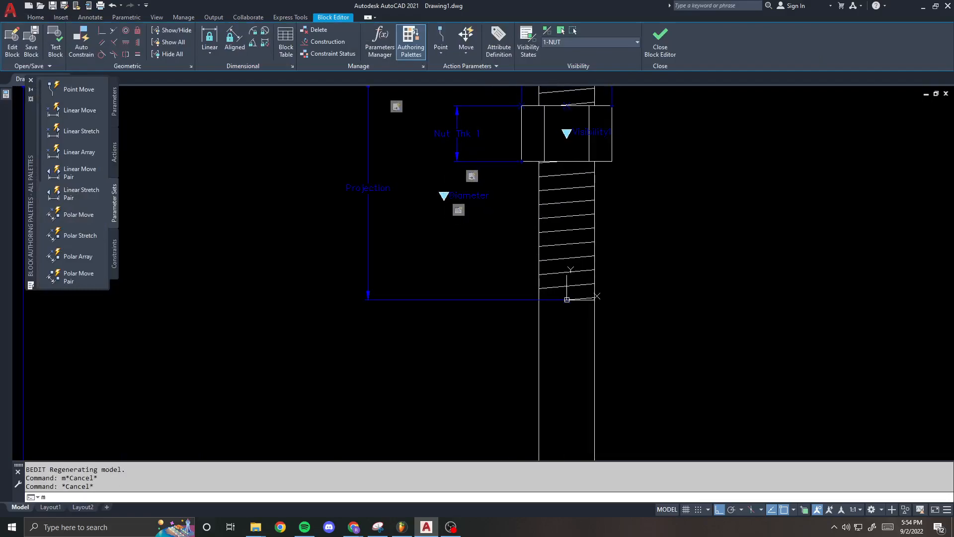
key(Return)
click(444, 194)
click(444, 190)
key(Return)
click(444, 195)
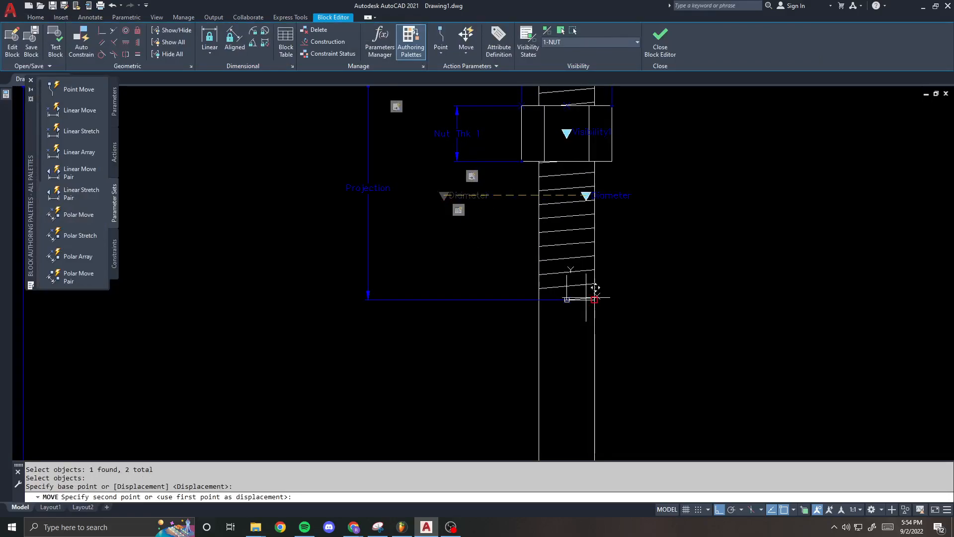
middle_drag(567, 299, 561, 259)
key(F8)
click(560, 296)
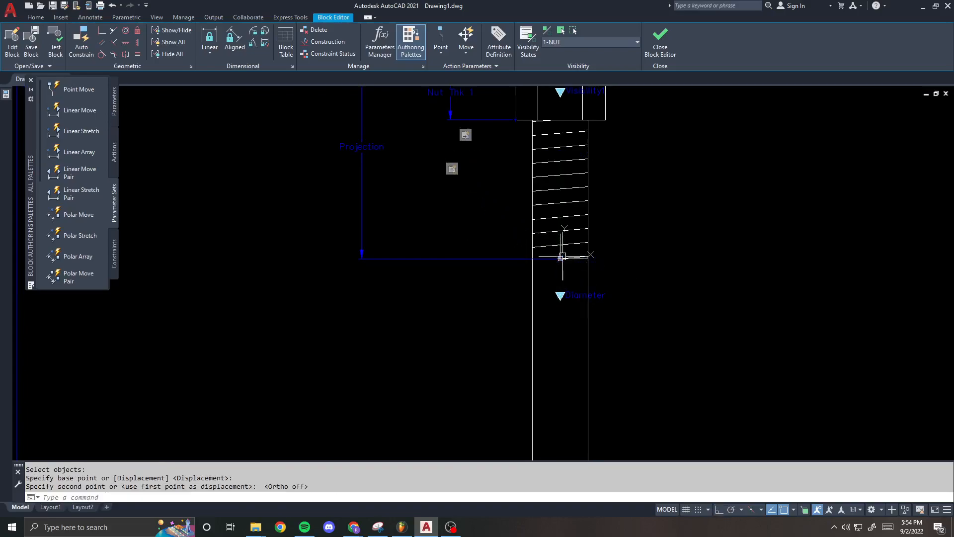
- Move the Diameter lookup parameter to the midpoint of the bolt's top edge
key(Escape)
scroll(559, 250, down, 2)
middle_drag(553, 193, 551, 218)
scroll(552, 217, up, 1)
scroll(565, 172, up, 2)
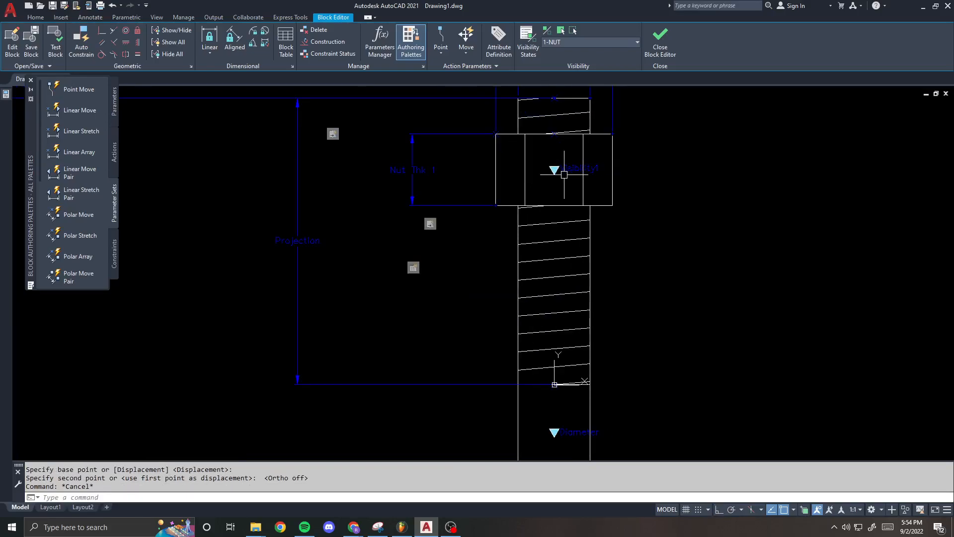
scroll(564, 174, down, 2)
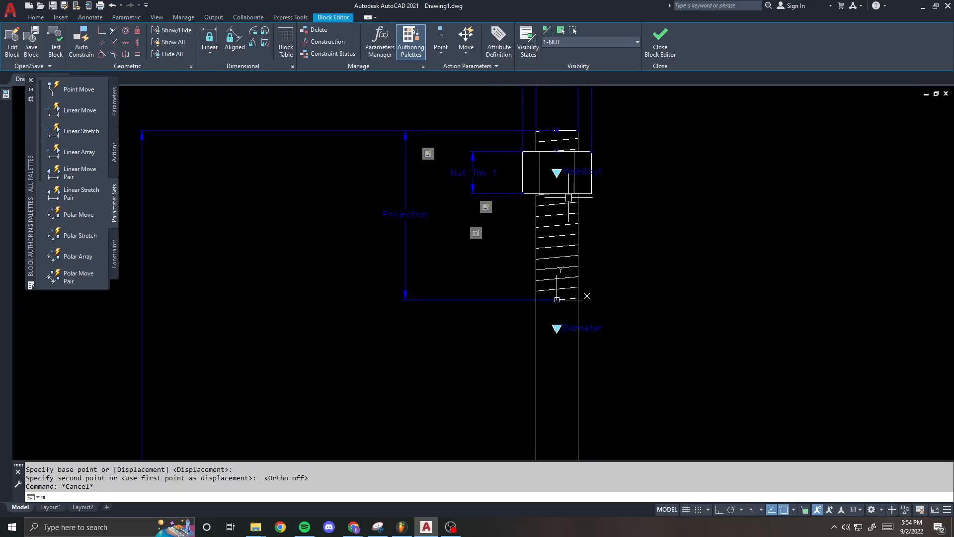
text(m)
key(Return)
click(572, 342)
click(551, 313)
key(Return)
click(557, 327)
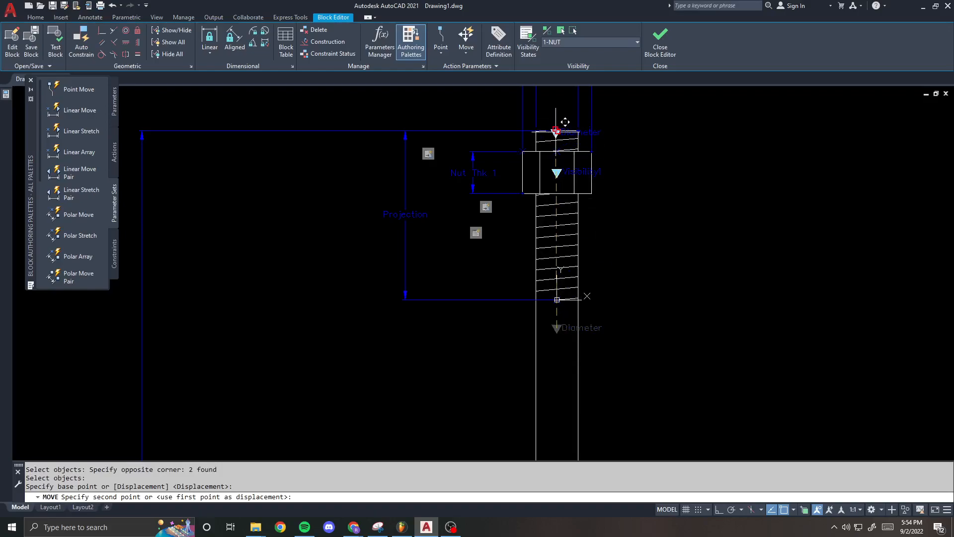
click(557, 131)
- Add the relocated Diameter lookup parameter to the Projection stretch action's selection set, and close the block editor with changes saved
scroll(426, 178, up, 2)
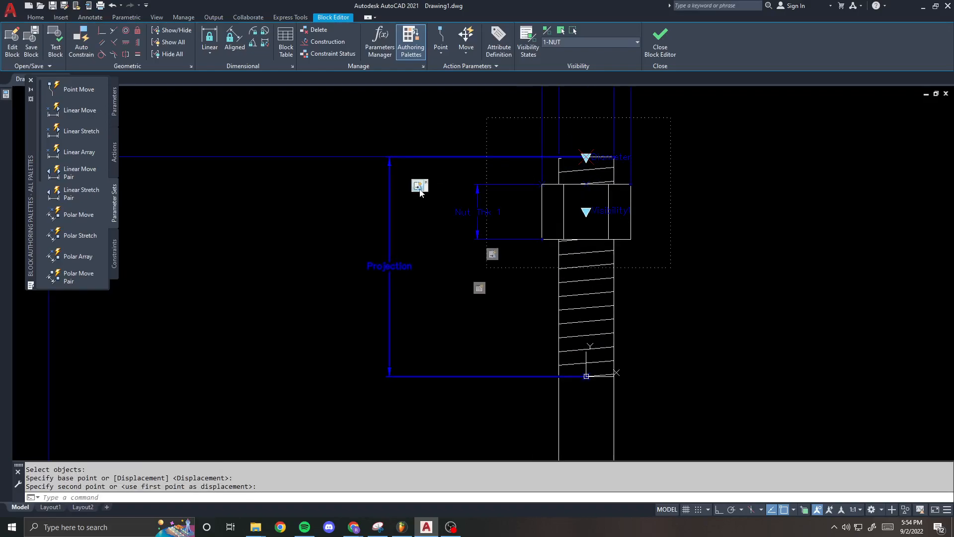
right_click(418, 186)
mouse_move(462, 210)
click(546, 221)
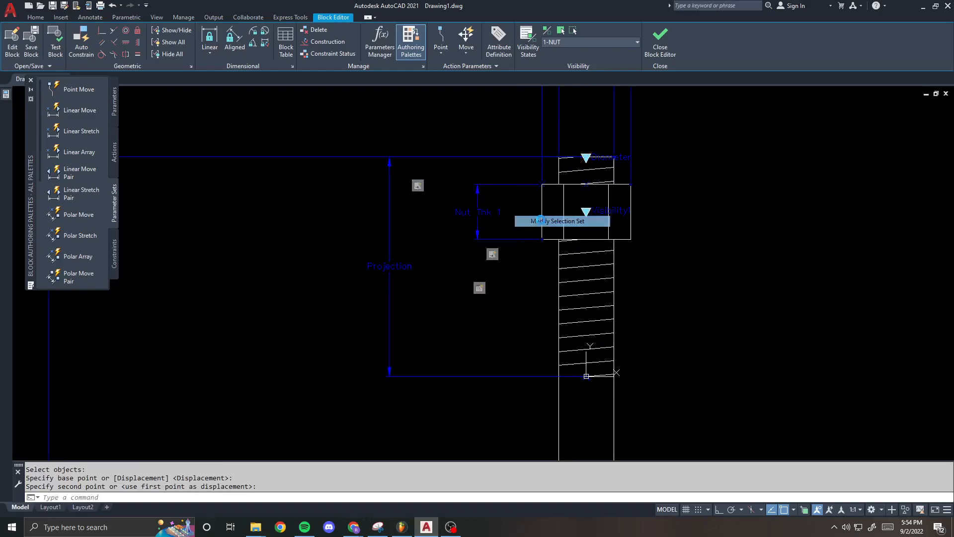
scroll(576, 138, up, 2)
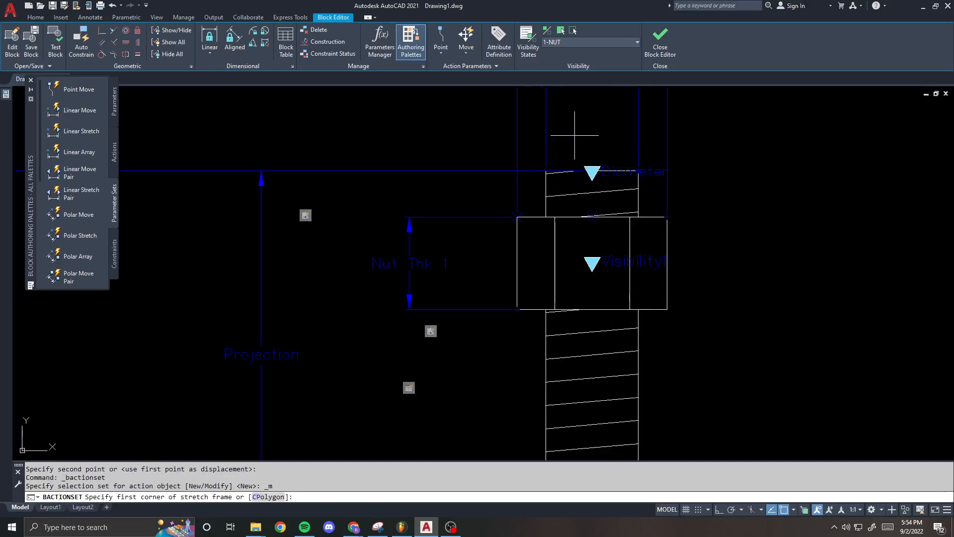
key(Return)
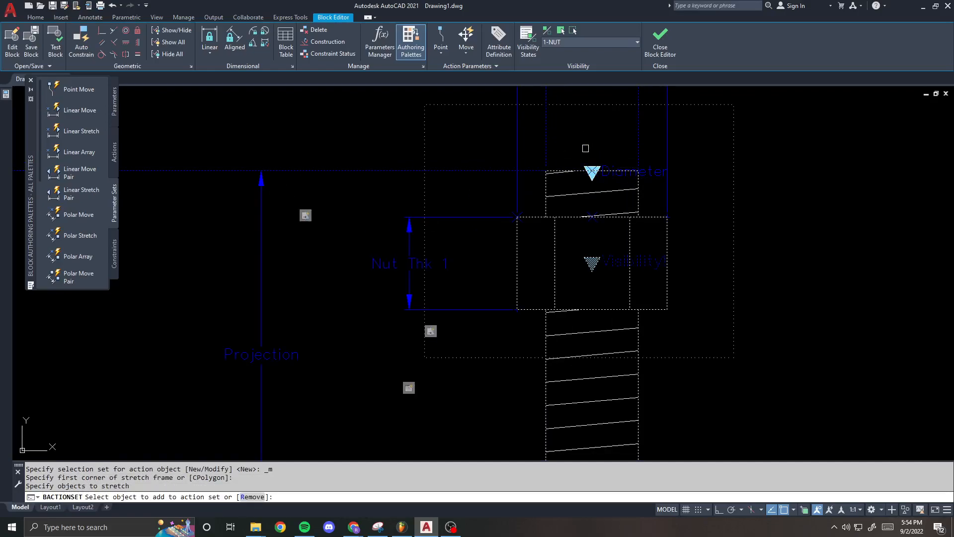
click(585, 149)
click(713, 211)
key(Return)
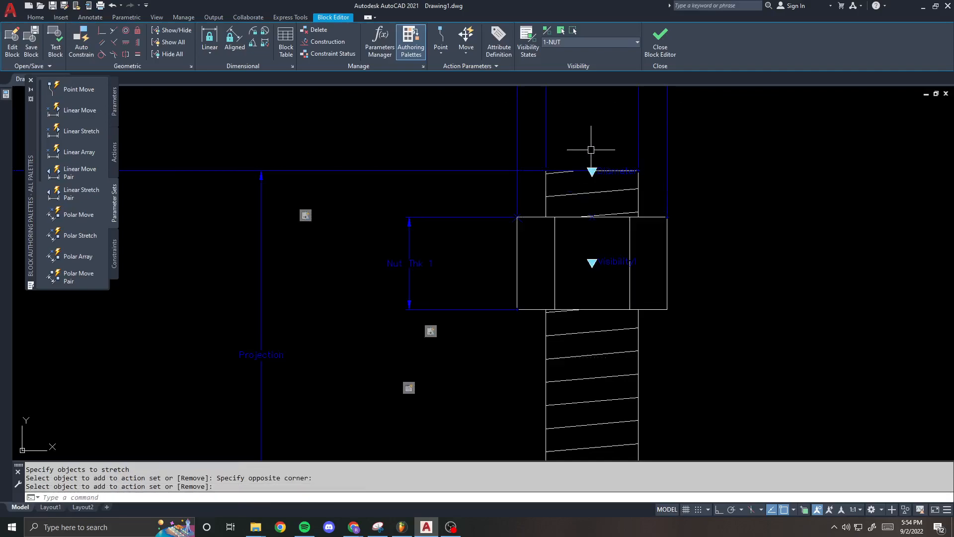
click(653, 44)
click(464, 246)
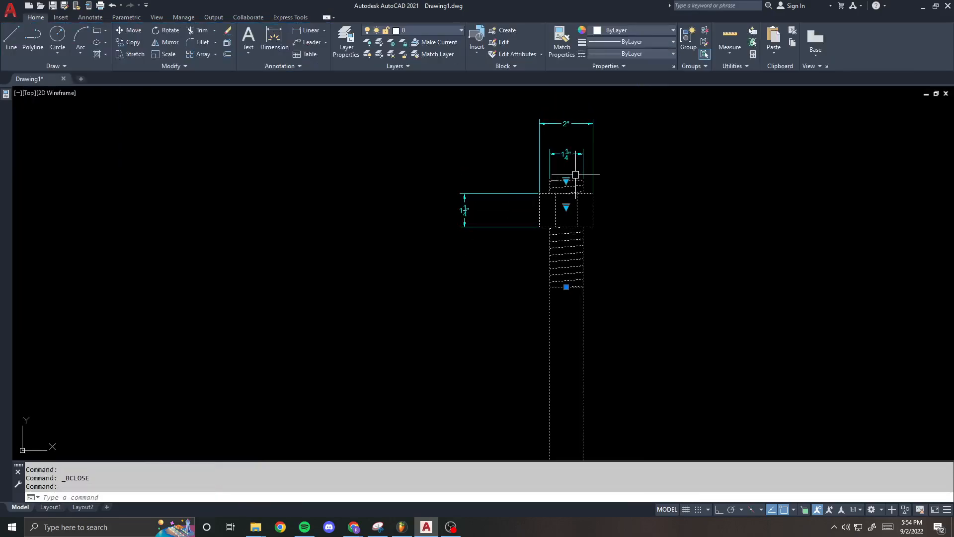
- Set the anchor bolt's projection to 9" to test how the Diameter grip follows the bolt's top
scroll(567, 180, up, 1)
click(564, 181)
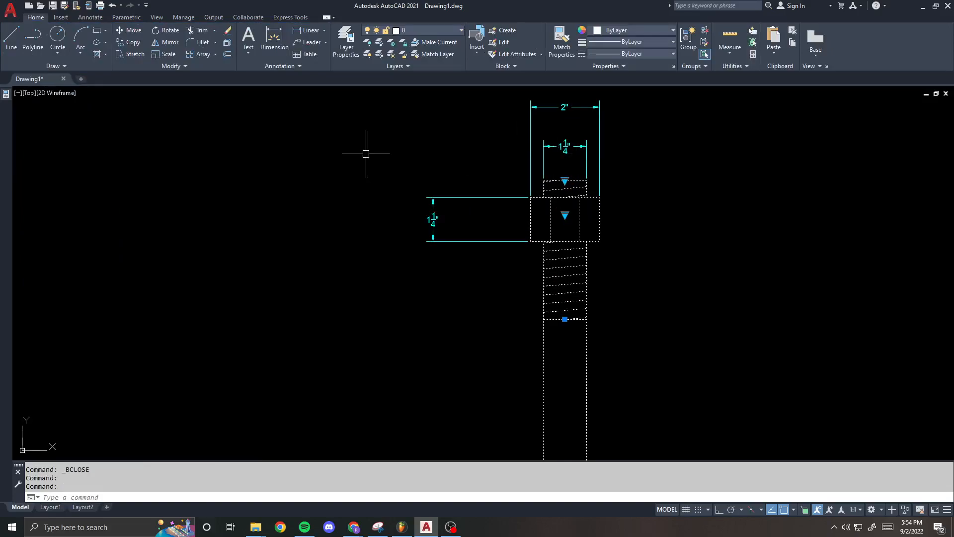
mouse_move(2, 94)
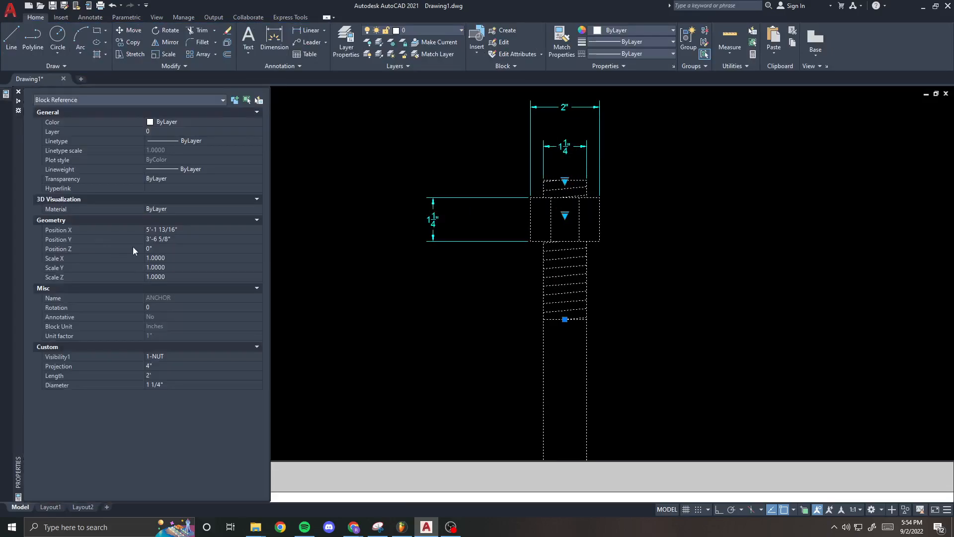
click(168, 366)
text(9)
key(Return)
scroll(467, 392, up, 3)
key(Escape)
click(568, 237)
click(527, 224)
key(Escape)
scroll(550, 222, down, 3)
key(Escape)
click(557, 229)
key(Escape)
click(554, 275)
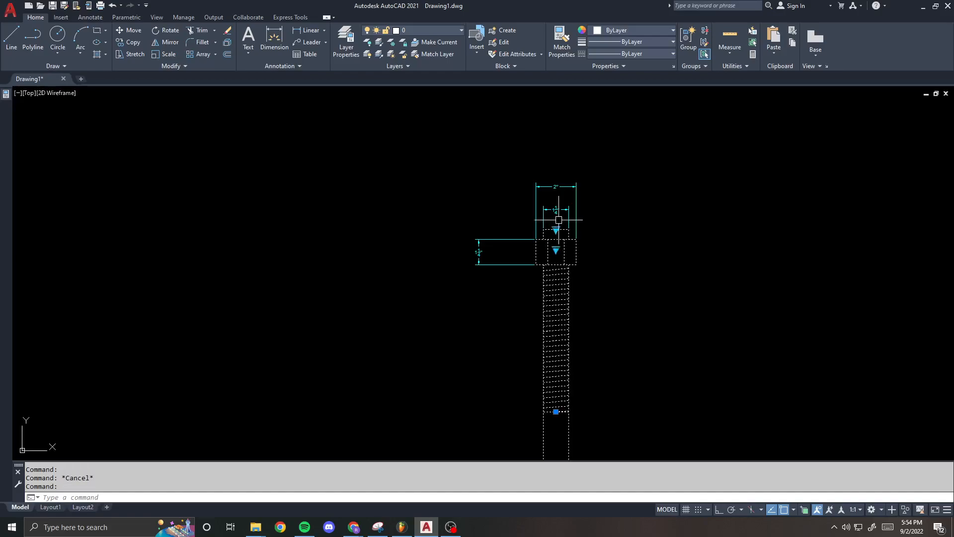
- Set the anchor bolt's projection to 4" and clear the selection
scroll(554, 220, down, 1)
key(Escape)
scroll(562, 226, up, 1)
click(564, 263)
scroll(545, 276, down, 1)
key(ctrl+1)
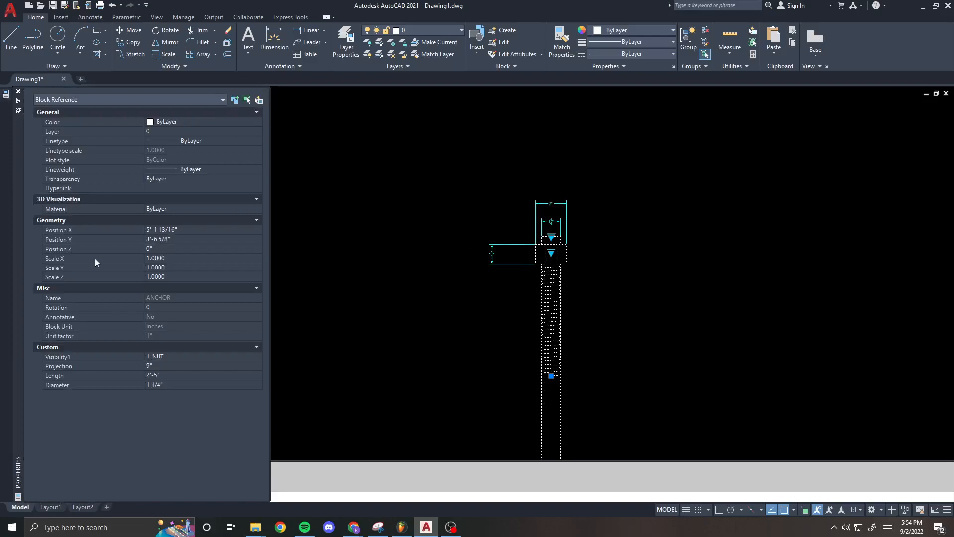
click(160, 365)
text(4)
key(Tab)
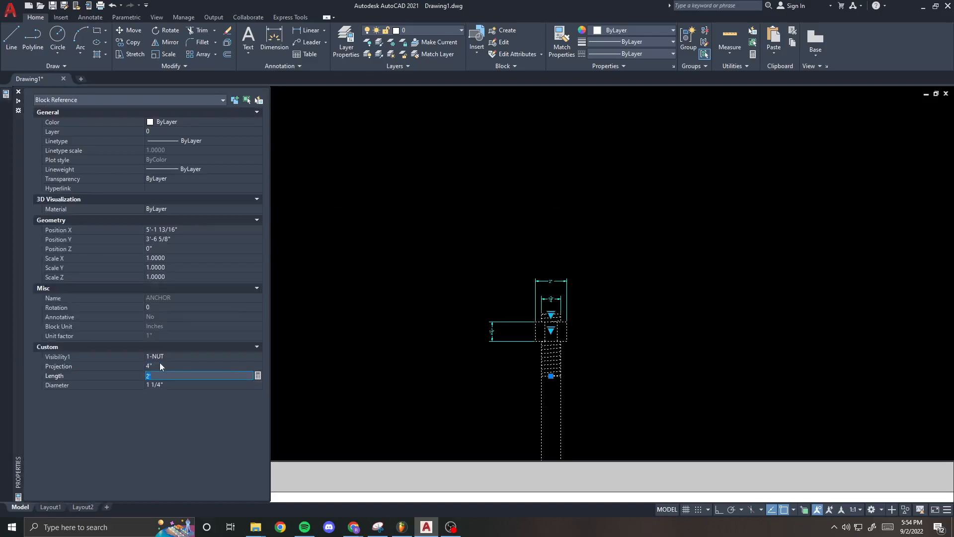
key(Escape)
key(Escape)
scroll(468, 368, up, 2)
key(ctrl+1)
key(Escape)
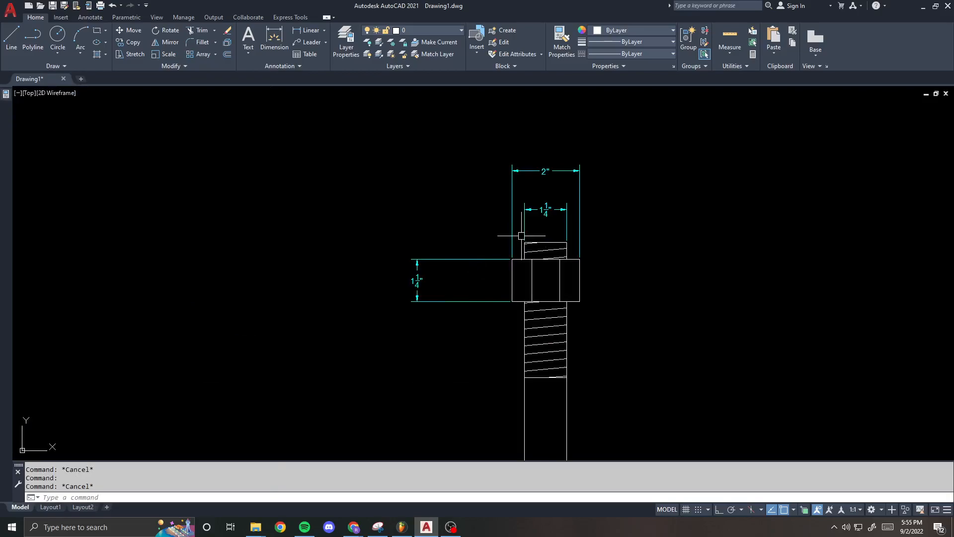
click(564, 272)
click(540, 251)
key(Escape)
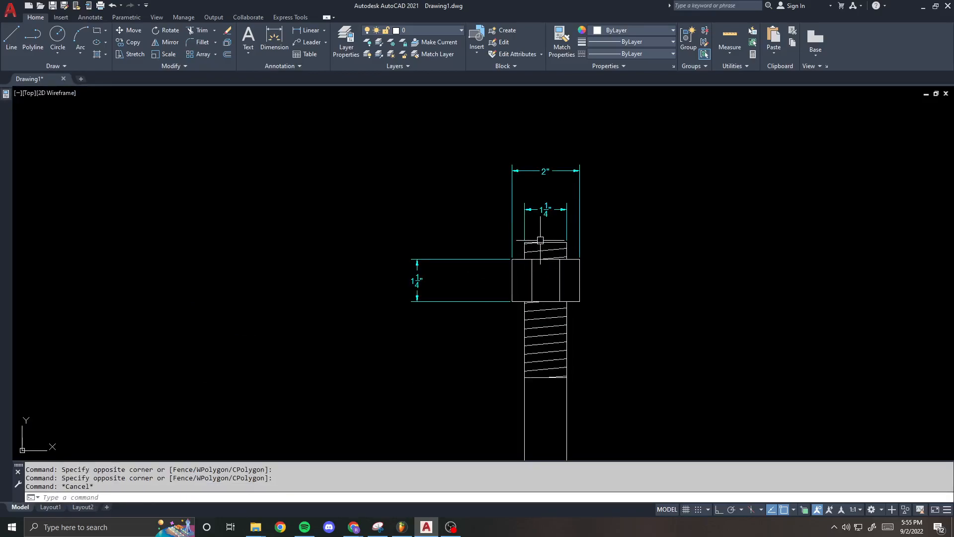
- Open the ANCHOR block in the block editor
scroll(543, 342, down, 5)
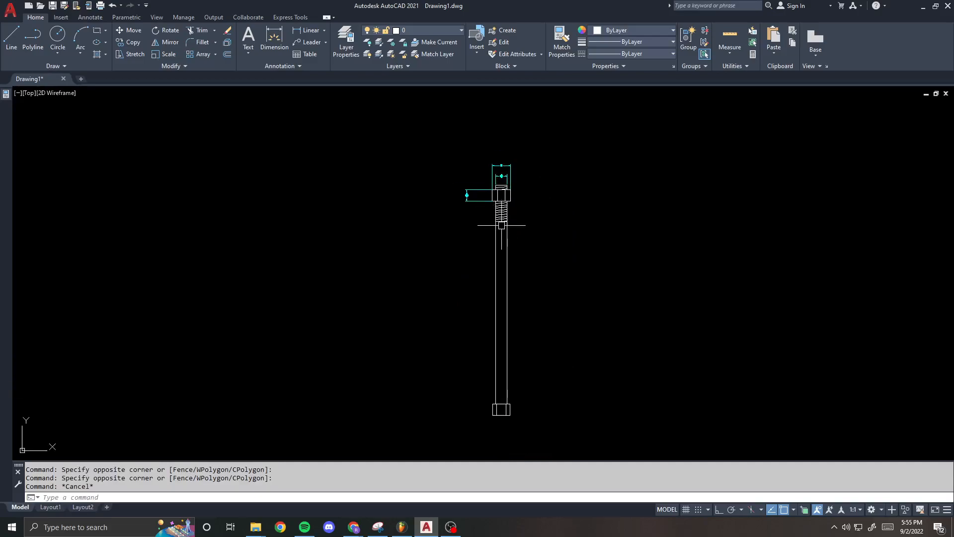
click(497, 213)
middle_drag(500, 206, 462, 173)
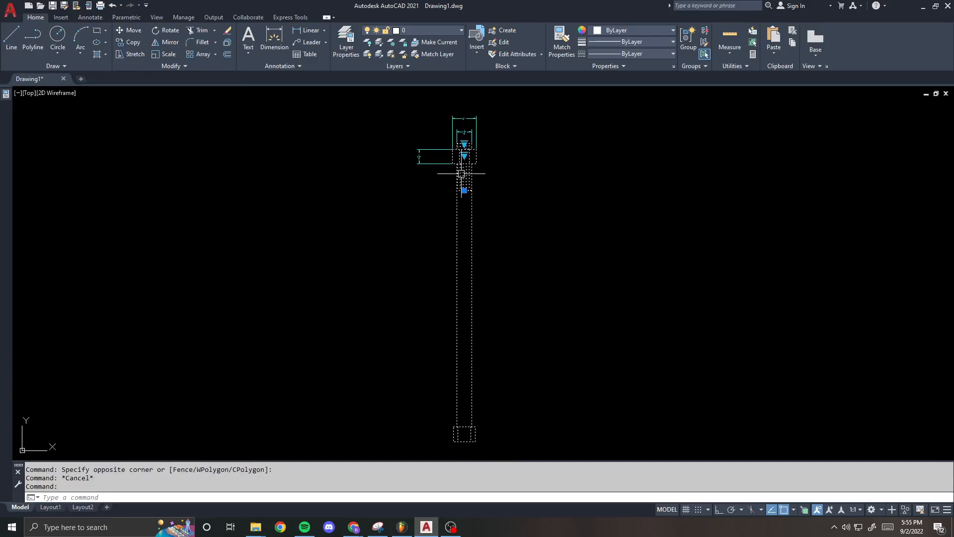
text(be)
key(Return)
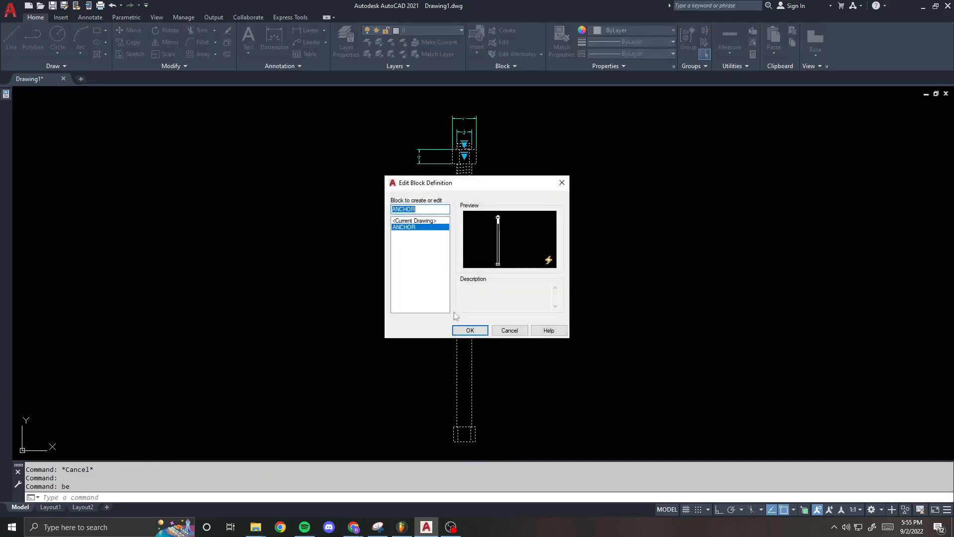
click(463, 330)
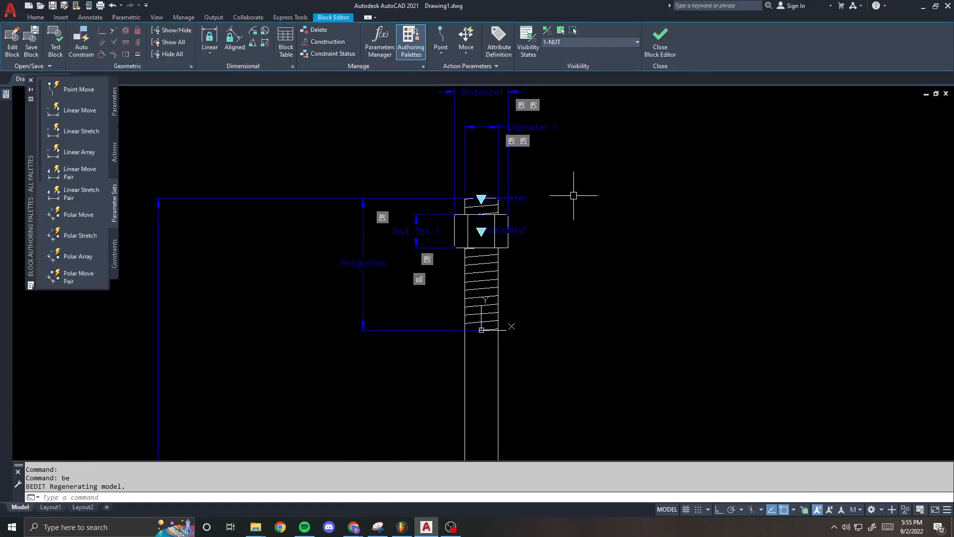
- Make 2-NUT the current visibility state of the block
scroll(573, 195, down, 3)
middle_drag(627, 255, 545, 175)
scroll(546, 181, down, 2)
click(581, 44)
click(583, 63)
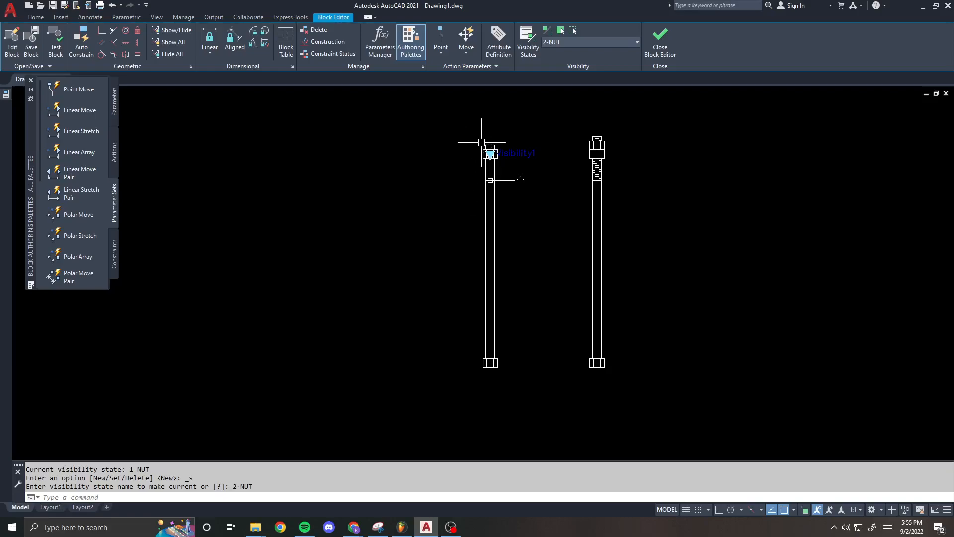
text(e)
key(Return)
click(514, 377)
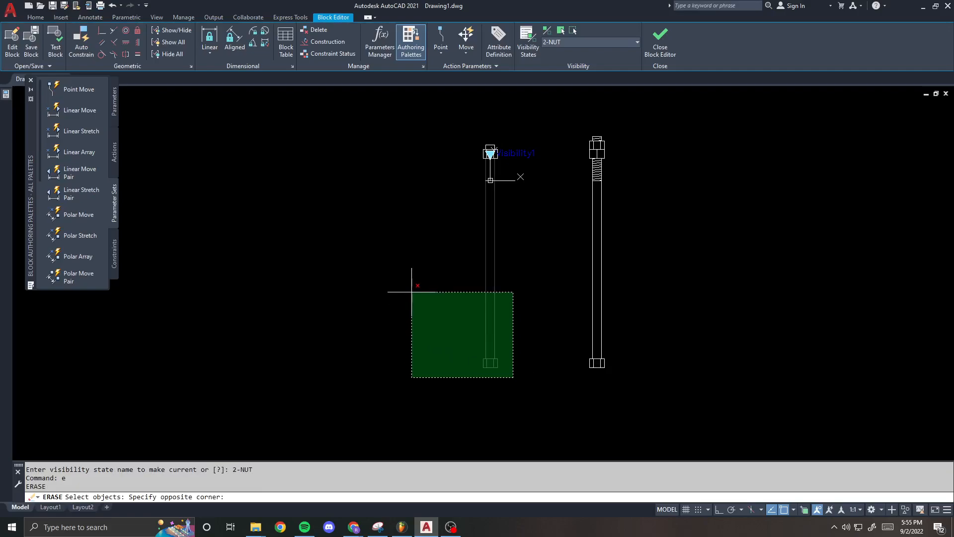
key(Escape)
scroll(517, 194, up, 4)
middle_drag(511, 167, 513, 219)
key(Escape)
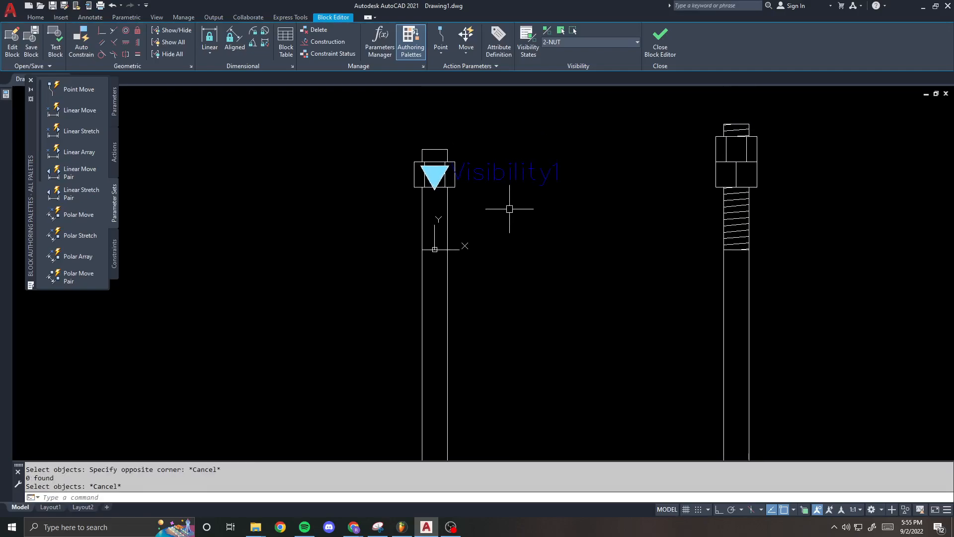
- Draw a horizontal reference line from the lower corner of the two-nut bolt's nuts across past the single-nut bolt
text(l)
key(Return)
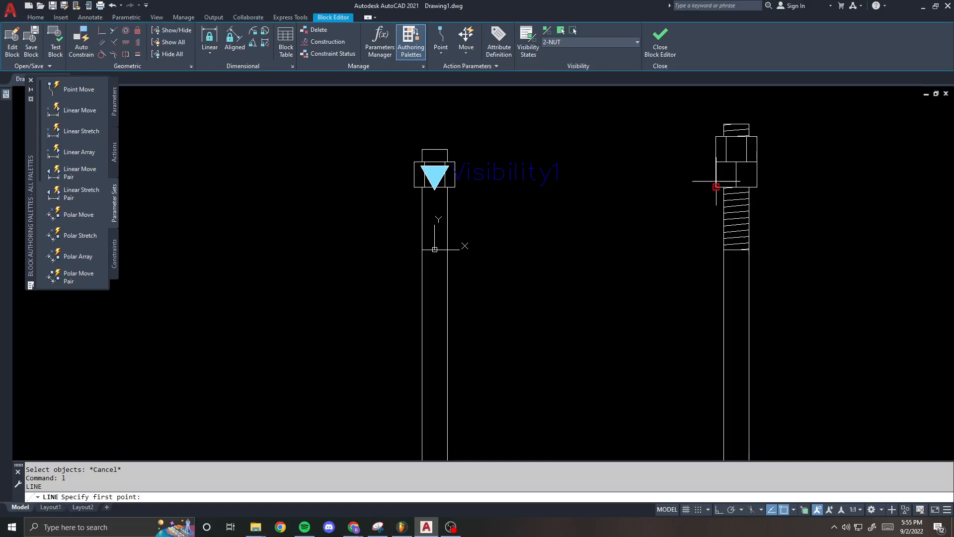
click(715, 187)
click(277, 187)
key(Return)
- Stretch the two-nut bolt's top and nuts down until the joint between the nuts meets the reference line
text(s)
key(Return)
click(810, 192)
click(689, 103)
key(Return)
click(720, 165)
click(710, 184)
- Erase the horizontal reference line between the two bolts
text(e)
key(Return)
click(674, 186)
click(616, 243)
key(Return)
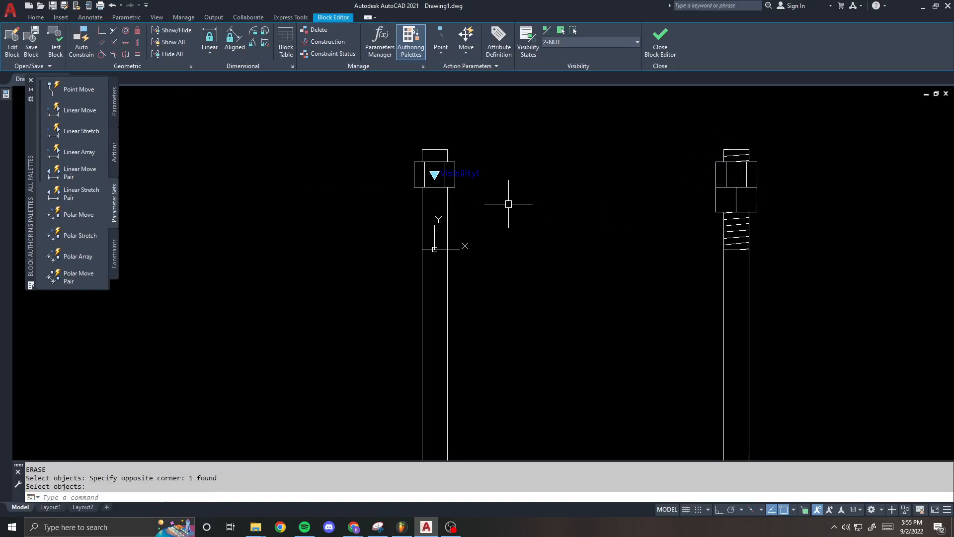
- Turn on Ortho mode and abandon the line started at the single nut's lower corner
text(l)
key(Return)
click(455, 187)
key(F8)
key(Escape)
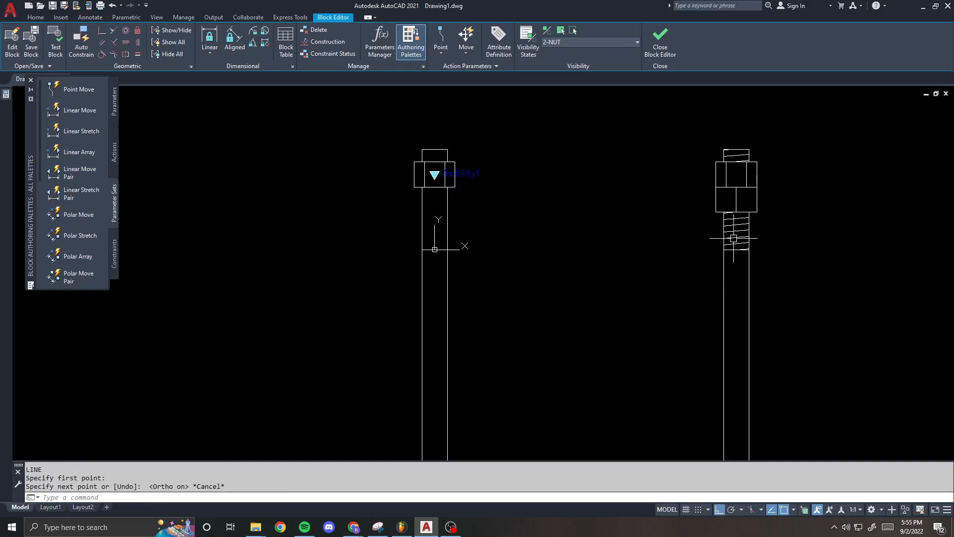
click(678, 115)
click(773, 256)
key(Escape)
click(805, 273)
click(615, 291)
scroll(643, 221, down, 2)
middle_drag(643, 221, 506, 198)
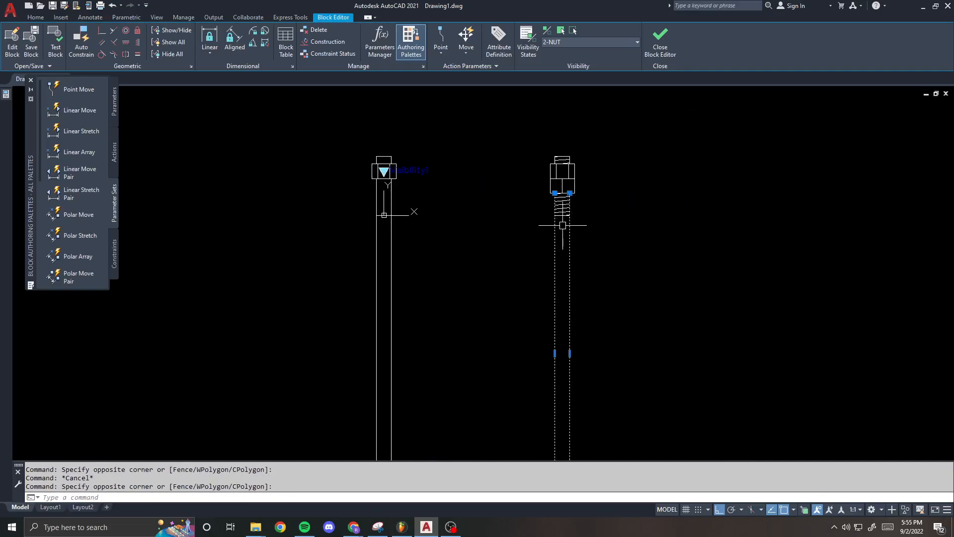
scroll(563, 225, down, 3)
key(Escape)
scroll(511, 260, up, 2)
scroll(512, 256, down, 1)
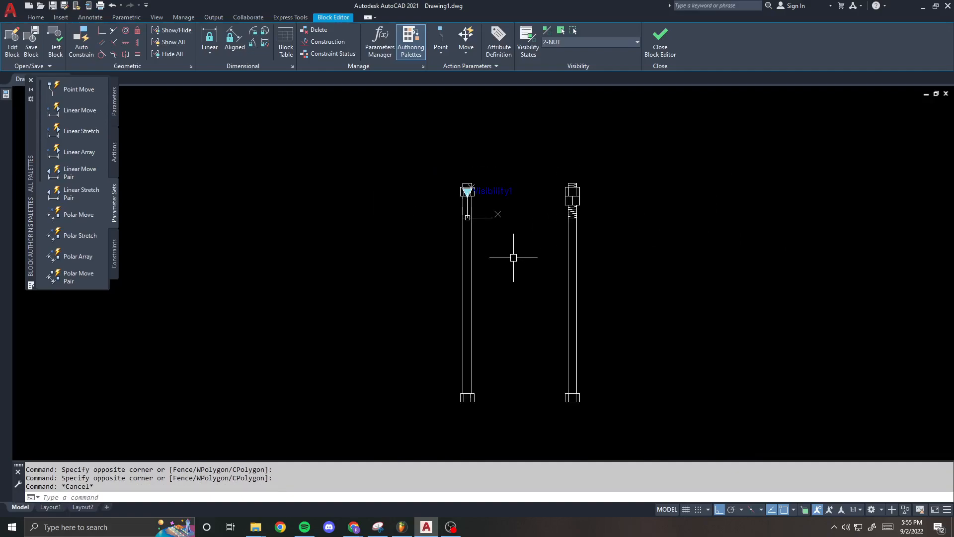
- Erase the single-nut bolt's shank and head in the 2-NUT state
text(e)
key(Return)
click(506, 365)
click(448, 357)
key(Return)
- Erase the remaining nut of the single-nut bolt, keeping the visibility parameter
scroll(460, 189, up, 5)
text(e)
key(Return)
click(432, 152)
click(558, 181)
click(558, 182)
click(427, 147)
click(551, 181)
click(427, 153)
key(Return)
scroll(469, 175, down, 4)
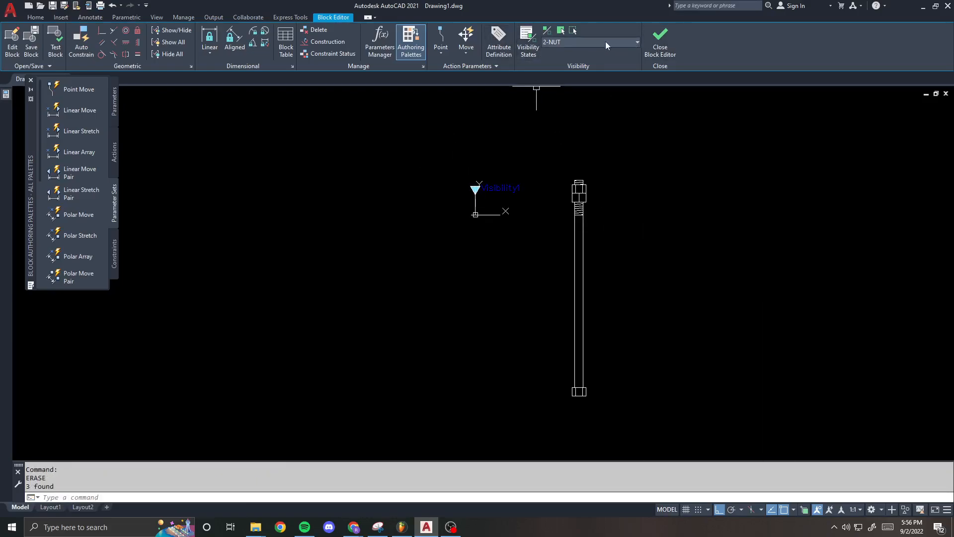
- Move the whole two-nut bolt 12" horizontally onto the block's origin
text(m)
key(Return)
click(632, 434)
click(549, 144)
key(Return)
click(610, 133)
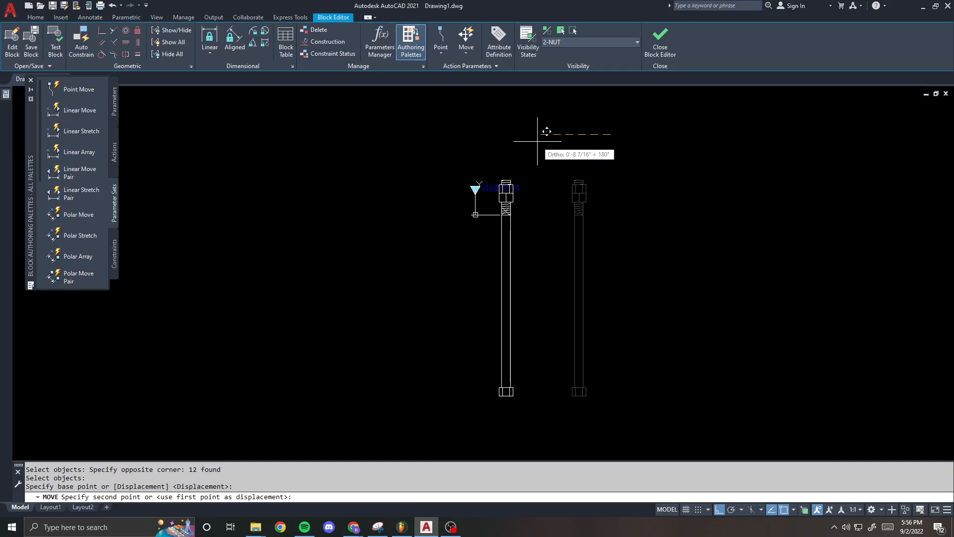
key(Return)
key(Escape)
- Switch to the 1-NUT visibility state and regenerate the model to check its geometry
click(571, 40)
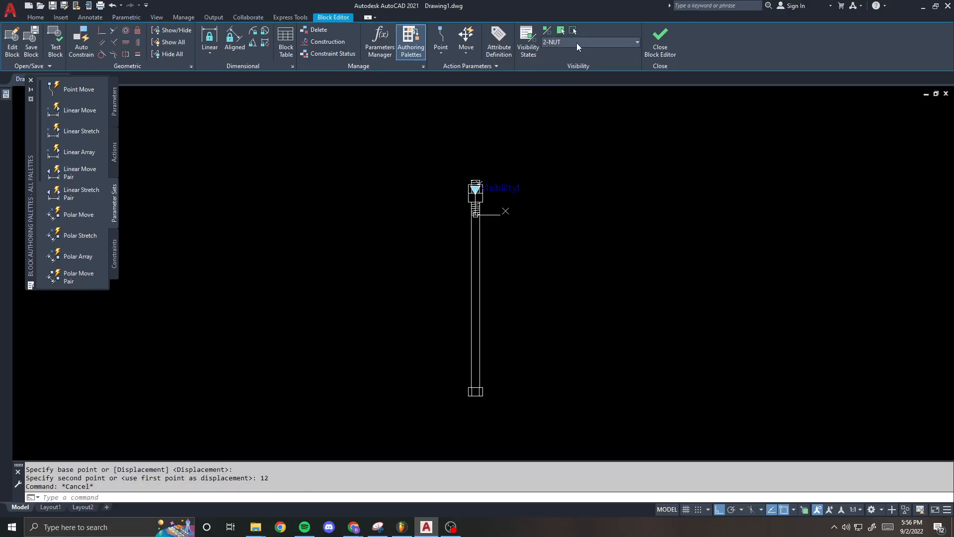
click(575, 53)
text(re)
key(Return)
key(Escape)
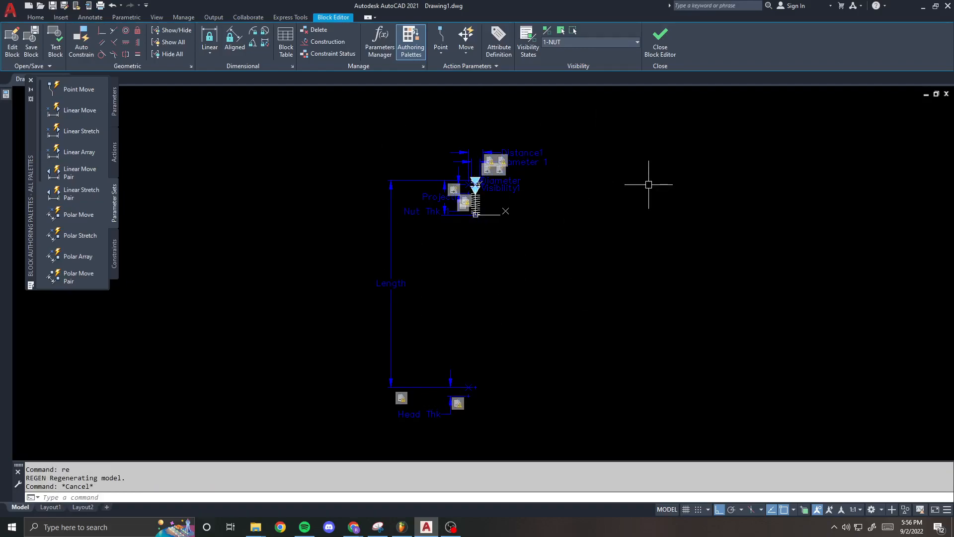
- Undo back to the 2-NUT state before the single-nut bolt was erased and the two-nut bolt moved
key(ctrl+z)
key(ctrl+z)
key(ctrl+z)
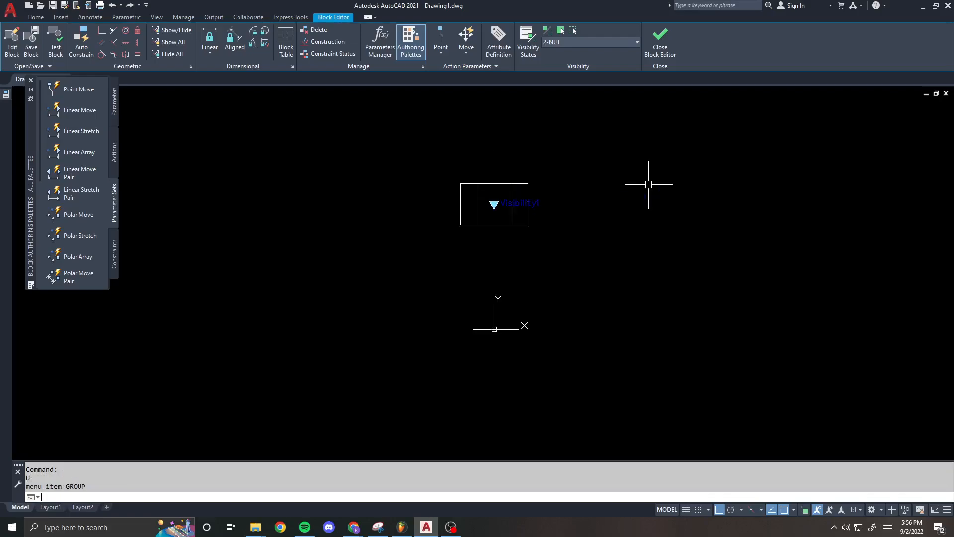
key(ctrl+z)
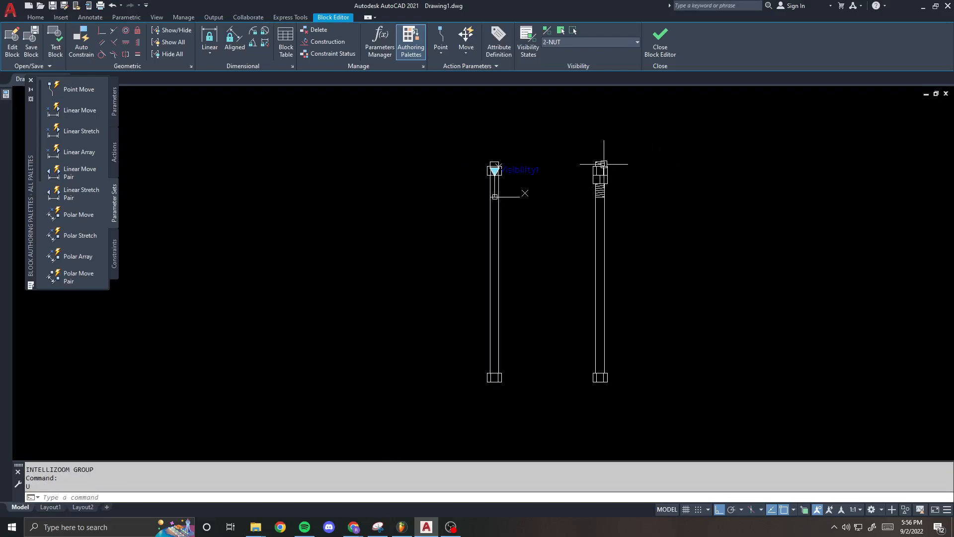
- Hide the single-nut bolt's shank and nut lines in the 2-NUT visibility state
click(573, 31)
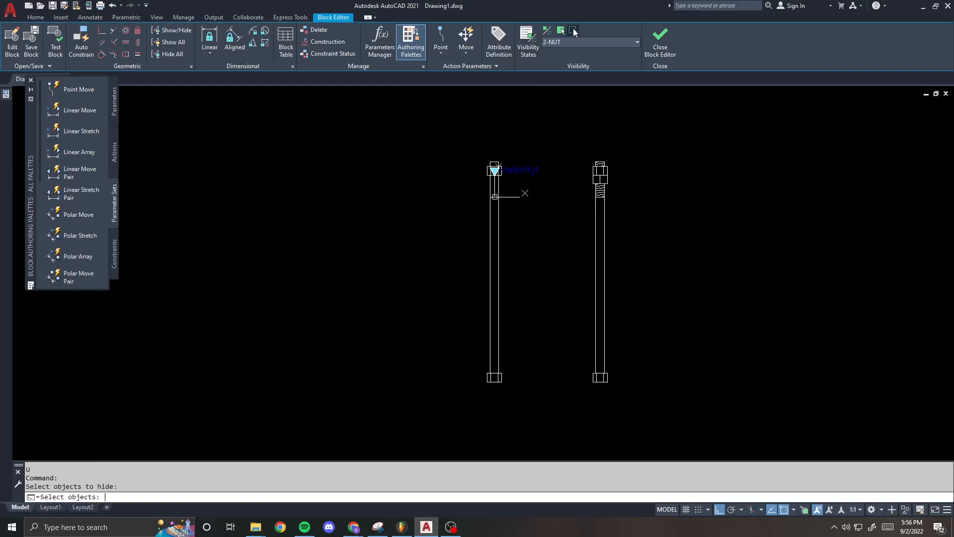
drag(518, 355, 466, 285)
scroll(474, 173, up, 5)
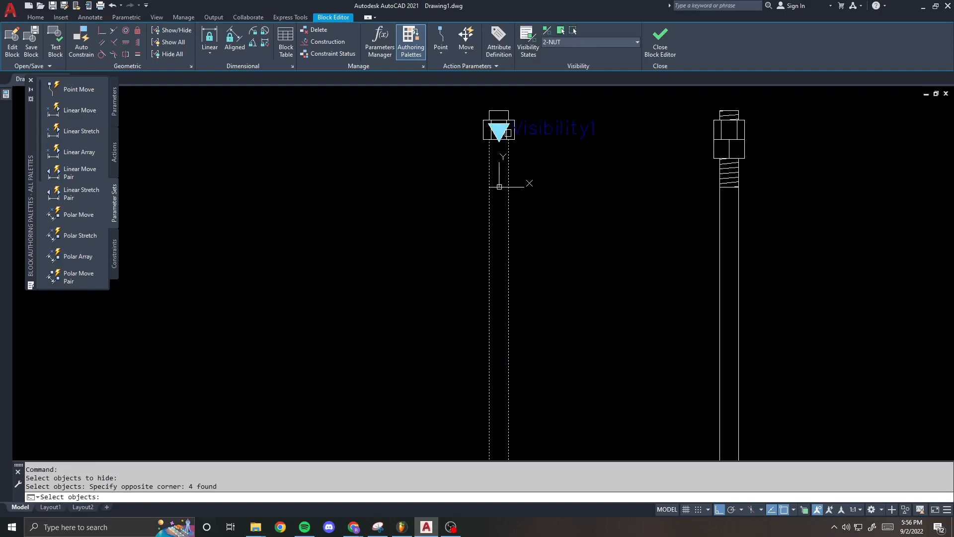
click(537, 162)
click(535, 162)
scroll(471, 194, up, 4)
click(463, 300)
click(450, 254)
click(499, 289)
click(474, 259)
click(584, 295)
click(557, 262)
key(Return)
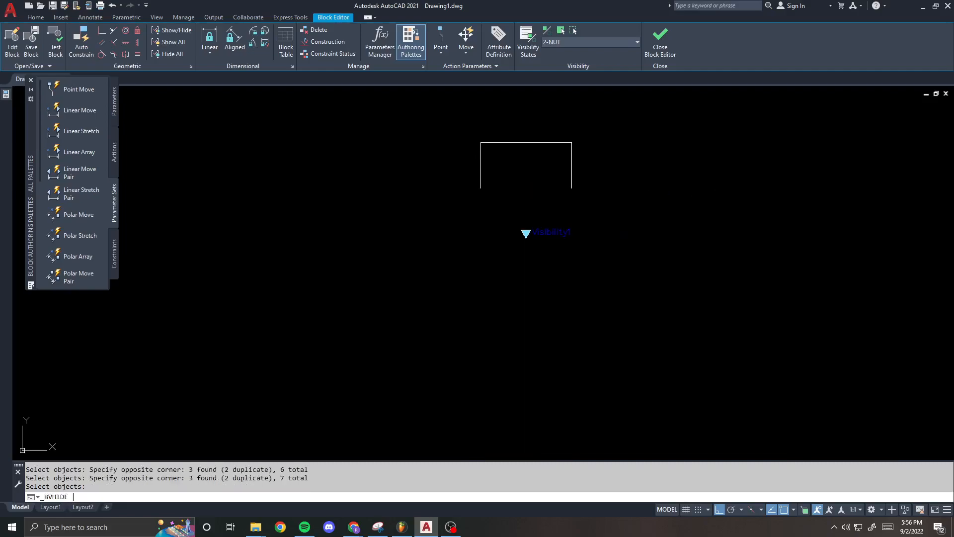
- Try to hide the leftover outline at the bolt's top in the 2-NUT visibility state and regenerate the model
key(Return)
click(589, 173)
click(455, 118)
key(Return)
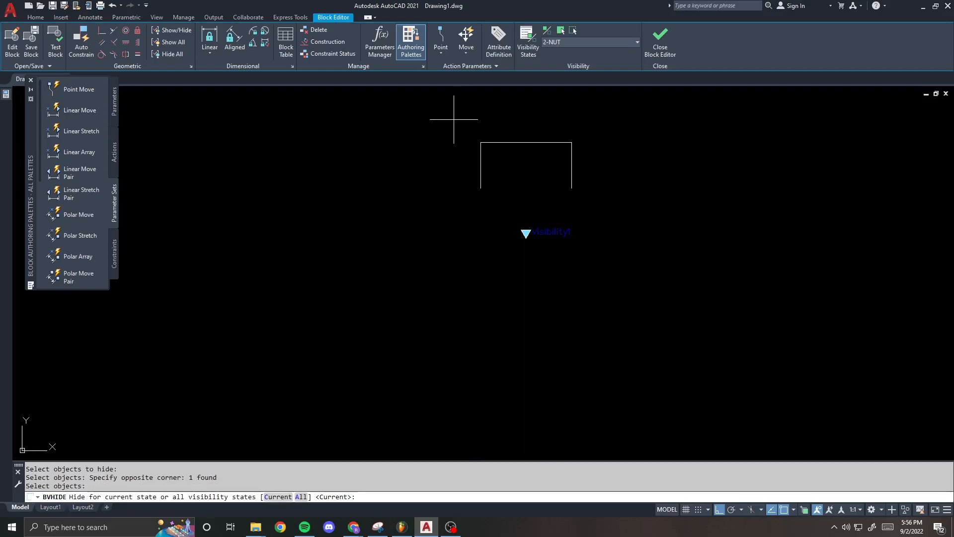
key(Return)
key(Return)
key(Escape)
click(617, 141)
click(435, 124)
key(Return)
scroll(472, 149, down, 3)
key(Escape)
text(re)
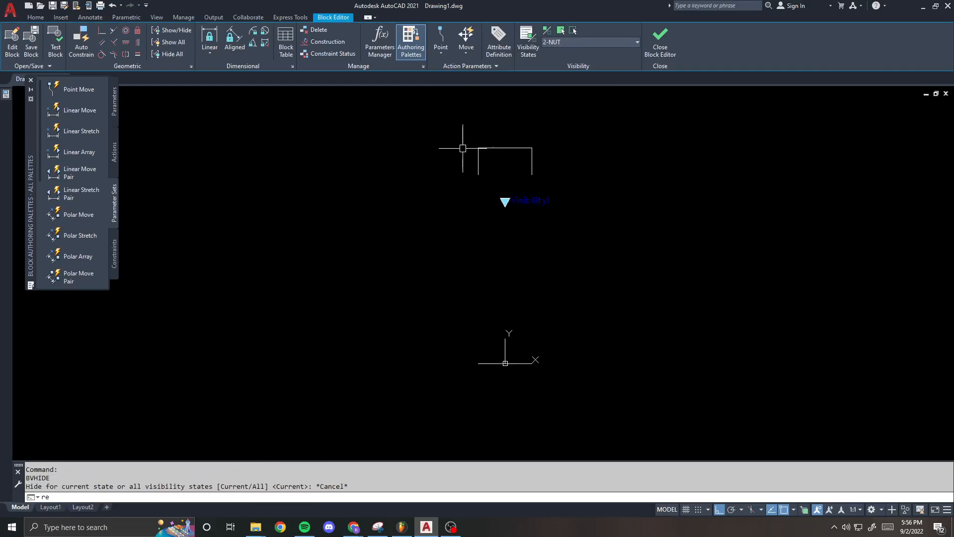
key(Return)
scroll(437, 159, down, 4)
scroll(442, 157, up, 2)
- Explode the leftover outline at the bolt's top and hide its lines in the current 2-NUT visibility state
key(Escape)
key(Escape)
key(Escape)
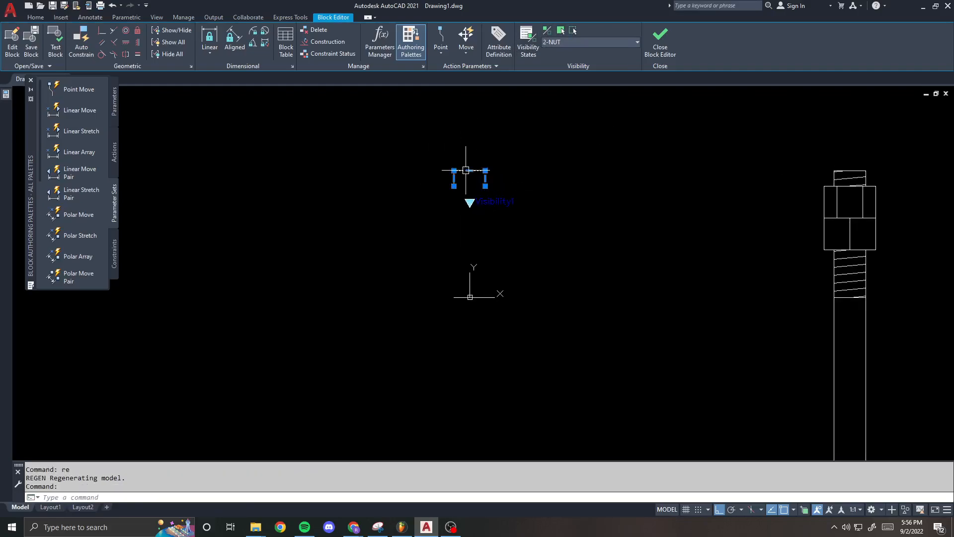
text(x)
key(Return)
click(472, 171)
key(Return)
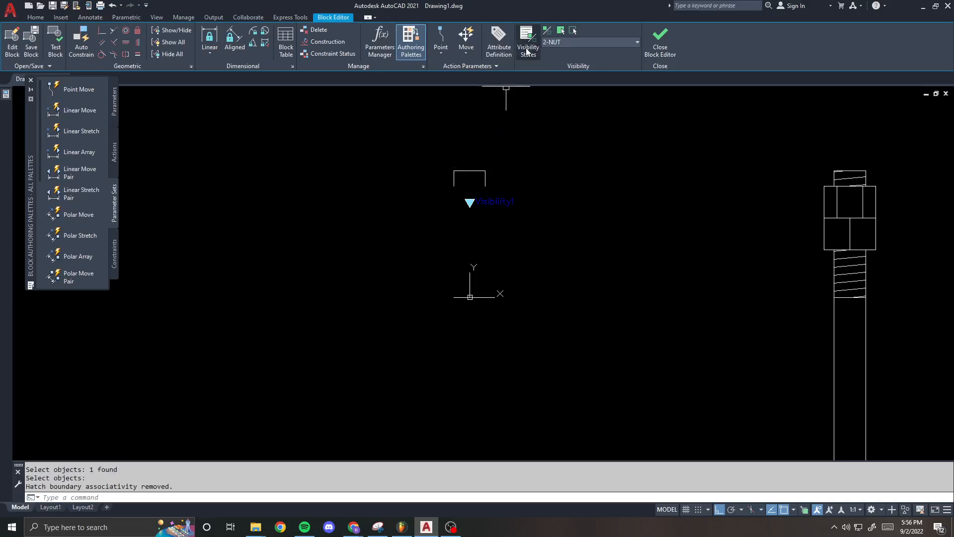
click(573, 32)
click(514, 145)
click(453, 194)
key(Return)
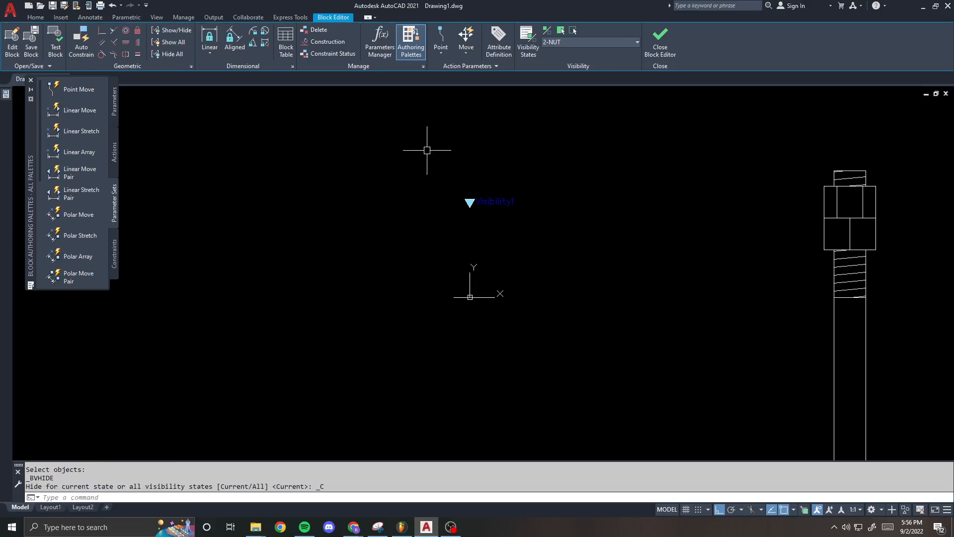
scroll(502, 149, down, 5)
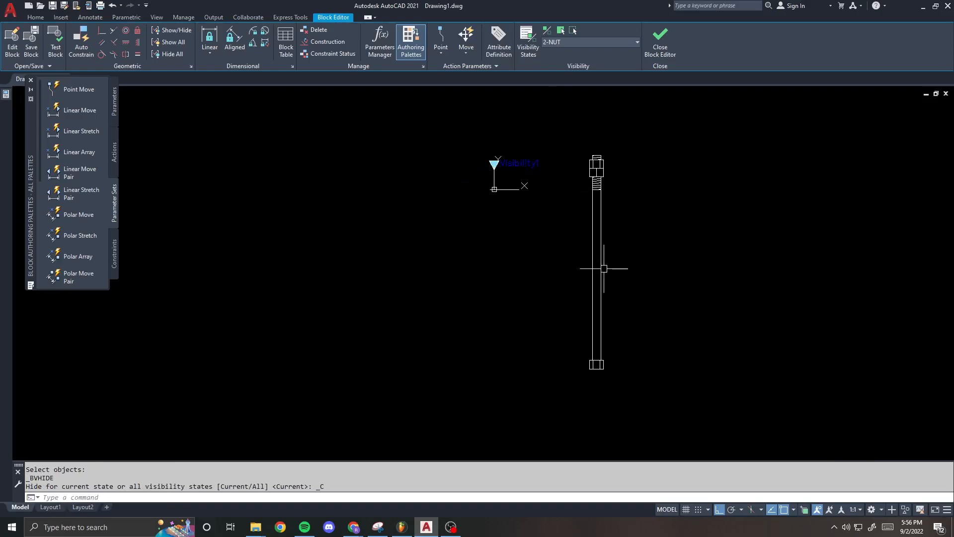
- Move the complete two-nut bolt 12" horizontally so it sits on the block's origin
text(m)
key(Return)
click(628, 391)
click(573, 117)
key(Return)
click(599, 120)
text(12)
key(Return)
- Explode the outline at the two-nut bolt's top and erase the old thread hatch
scroll(485, 153, up, 4)
click(507, 155)
text(x)
key(Return)
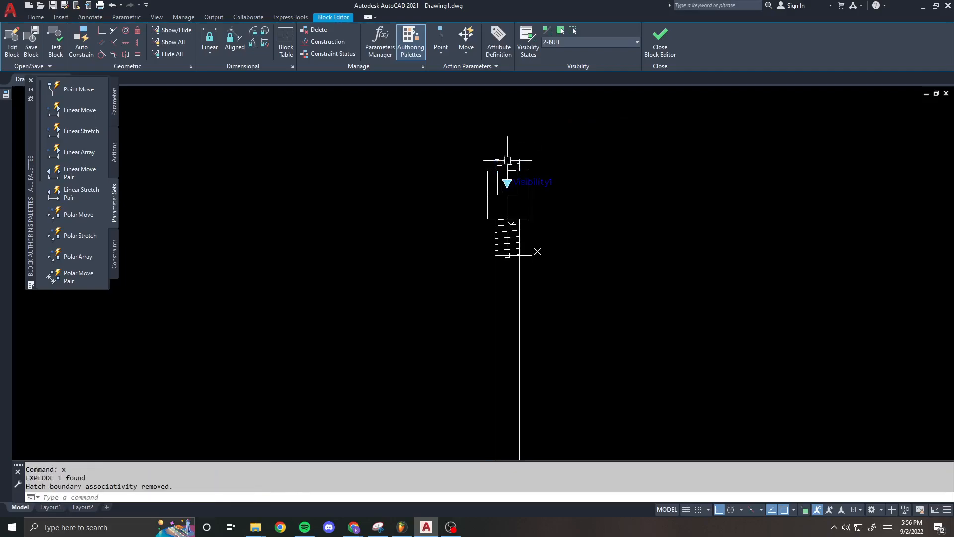
click(507, 237)
text(e)
scroll(492, 238, up, 3)
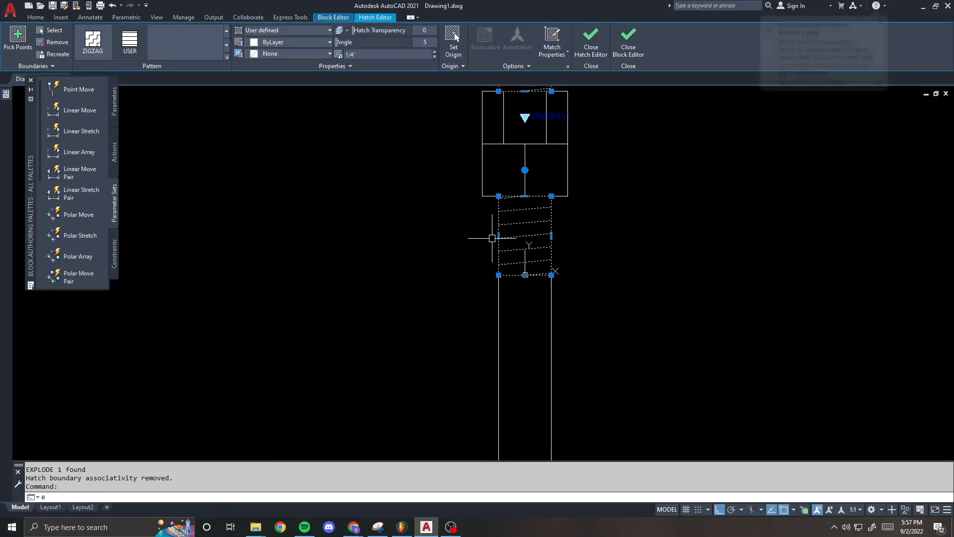
middle_drag(481, 209, 469, 253)
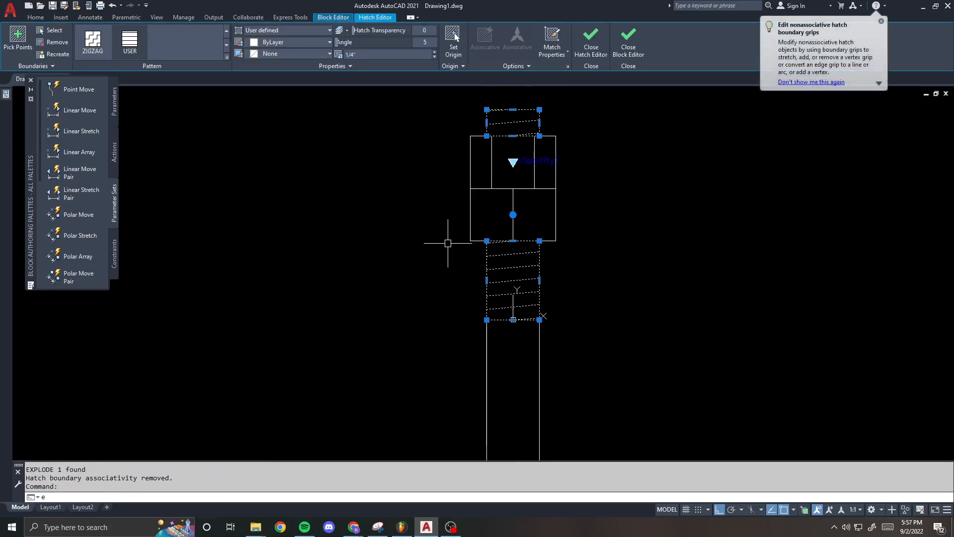
key(Return)
- Hatch the thread area below the nuts and the short thread area above them as two separate hatches
text(h)
key(Return)
click(499, 280)
key(Return)
key(Return)
click(500, 124)
key(Return)
scroll(452, 204, down, 3)
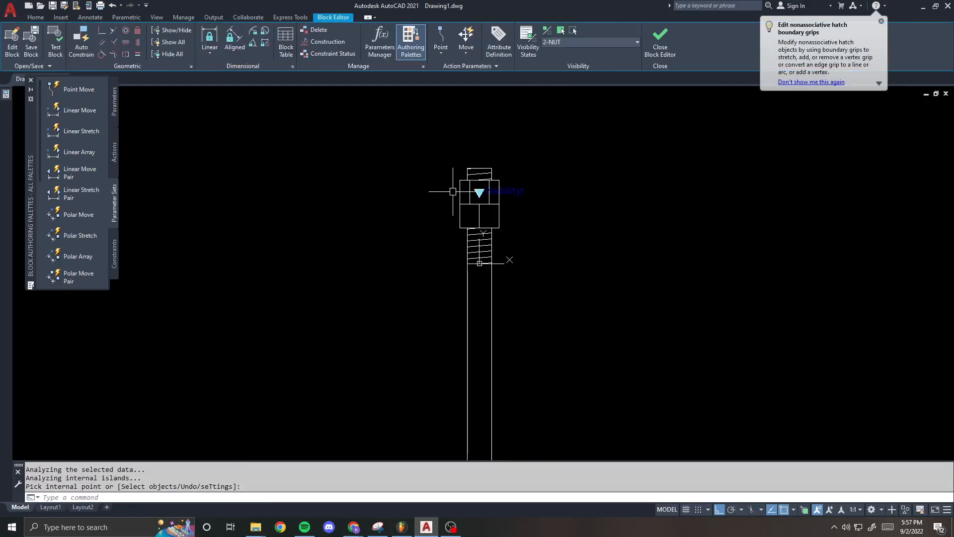
- Make the hidden Length, Projection, Nut Thk 1, diameter and head parameters visible in the 2-NUT state
scroll(503, 174, down, 2)
middle_drag(507, 223, 509, 157)
scroll(510, 157, down, 1)
click(561, 31)
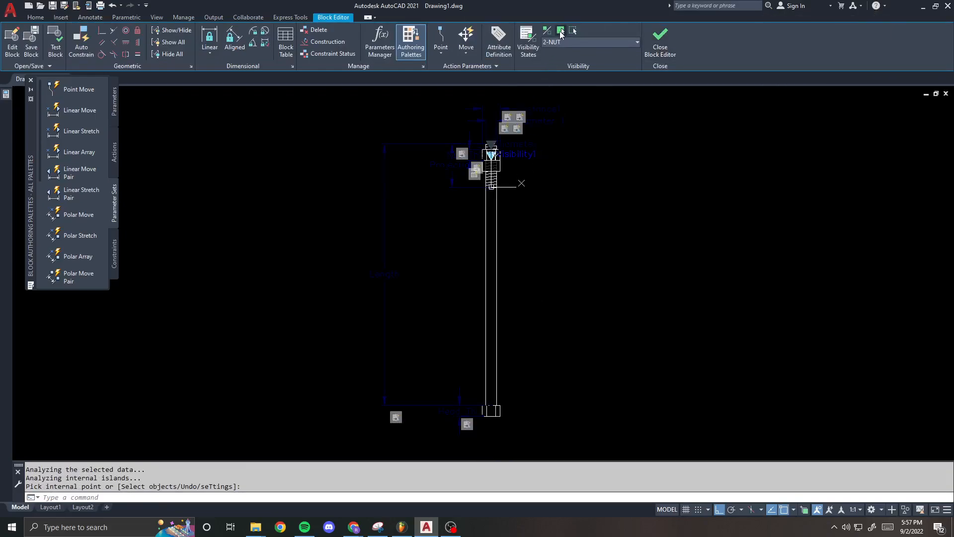
click(453, 109)
click(321, 407)
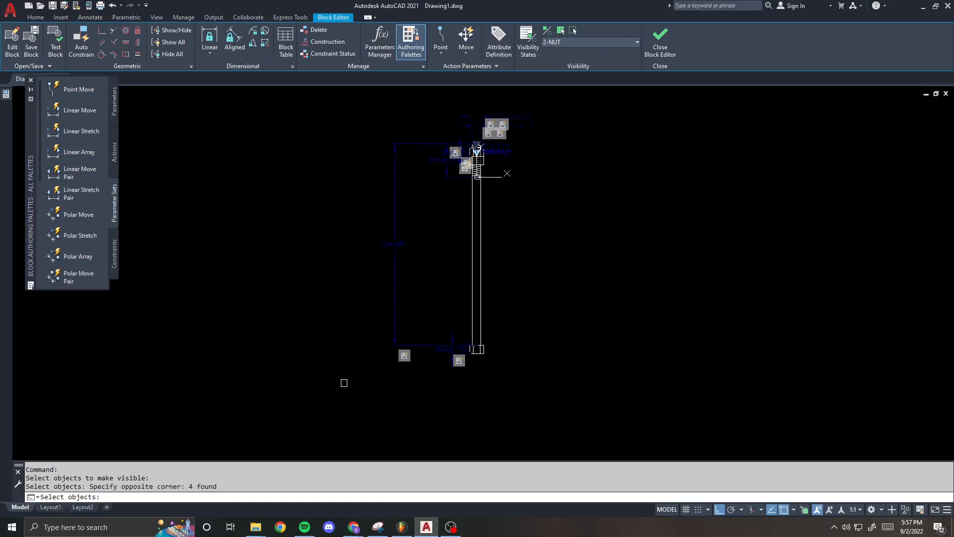
click(577, 191)
click(421, 130)
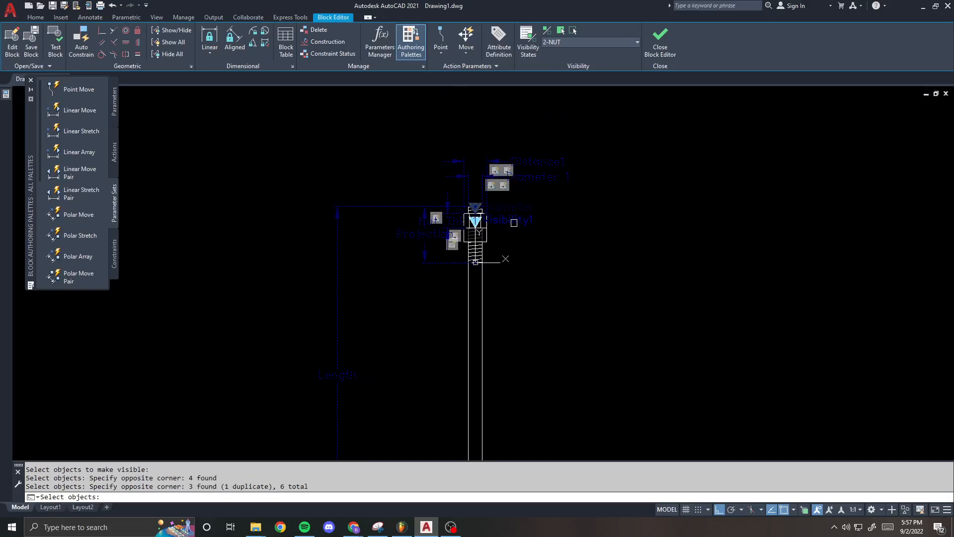
scroll(533, 234, up, 3)
click(533, 233)
click(499, 145)
key(Return)
middle_drag(339, 258, 417, 252)
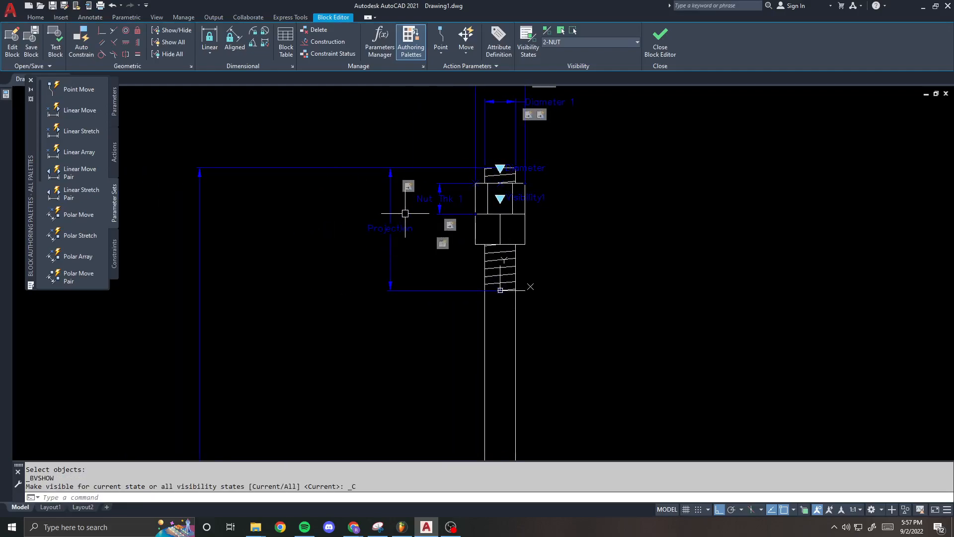
- Modify the Projection stretch action's selection set to include the two nuts and the threaded top, keeping its stretch frame
right_click(443, 244)
key(Escape)
right_click(416, 187)
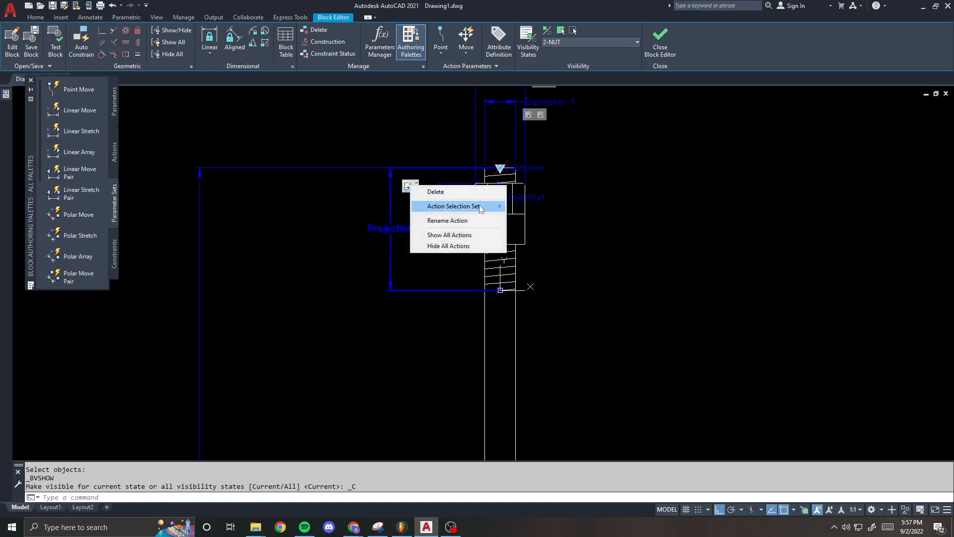
mouse_move(477, 205)
click(531, 219)
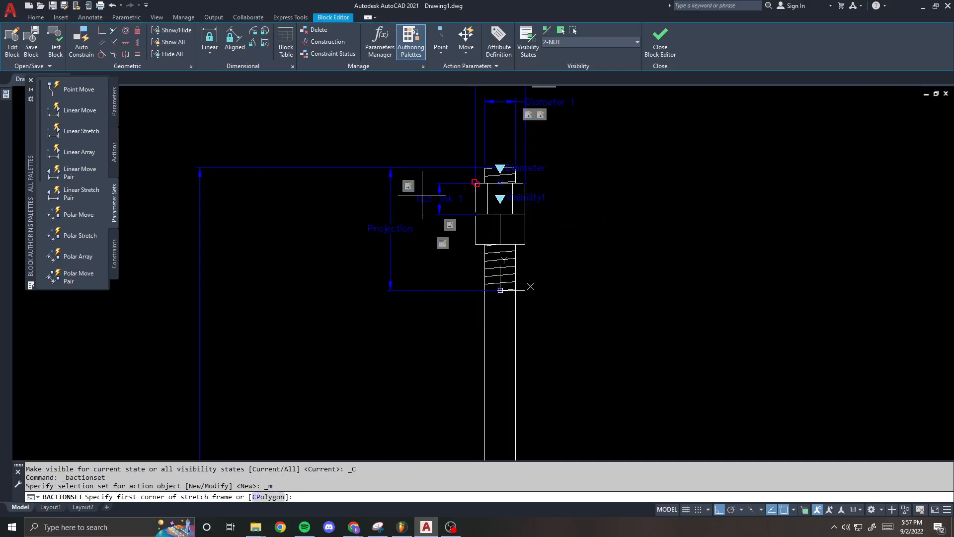
key(Return)
scroll(532, 249, up, 2)
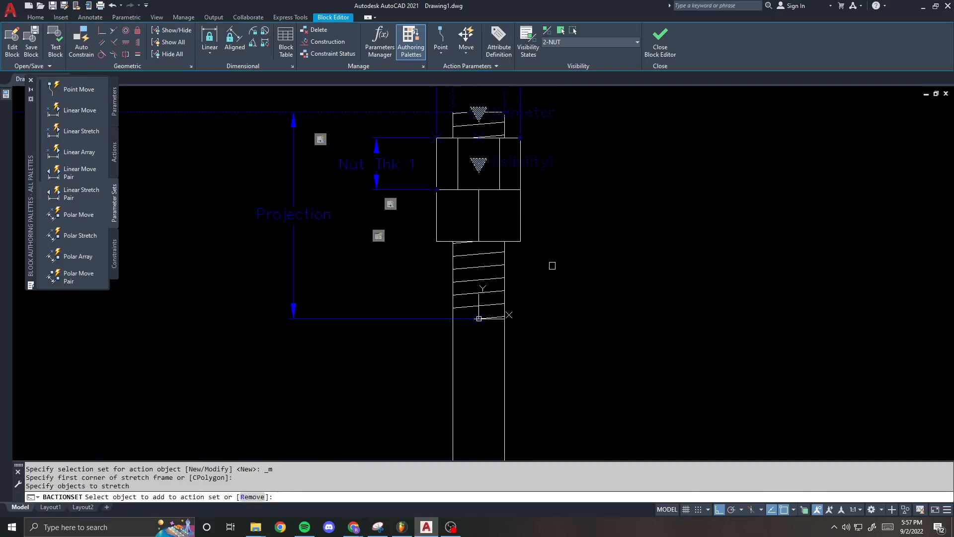
scroll(547, 266, down, 1)
click(440, 123)
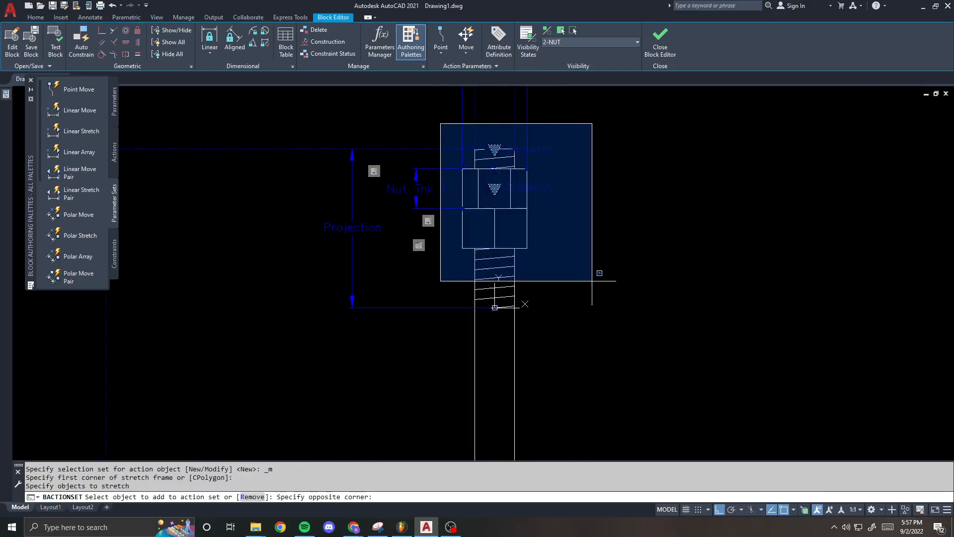
click(610, 304)
click(446, 179)
click(391, 186)
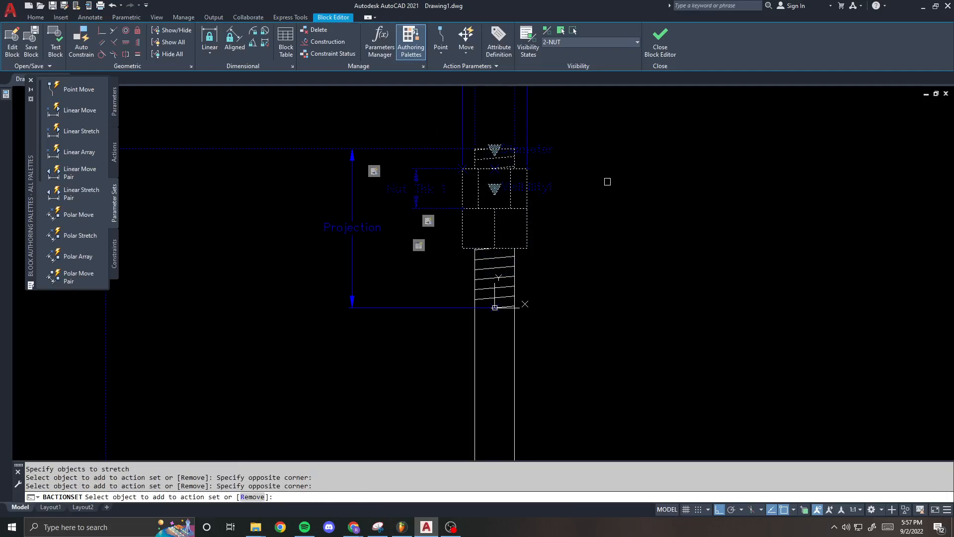
key(Return)
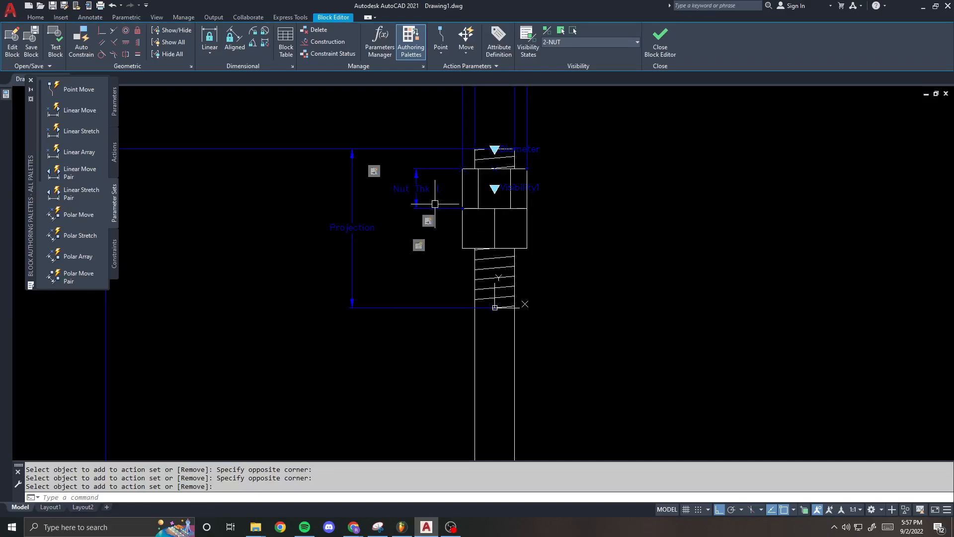
- Redraw the Nut Thk 1 action's stretch frame around the lower nut and add the crossed geometry to its selection set
scroll(435, 204, up, 2)
right_click(420, 232)
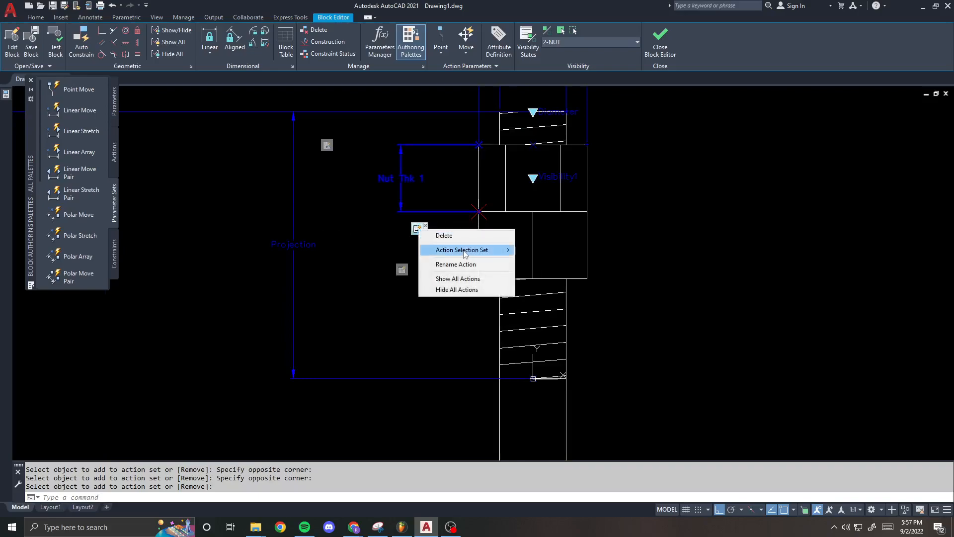
mouse_move(465, 253)
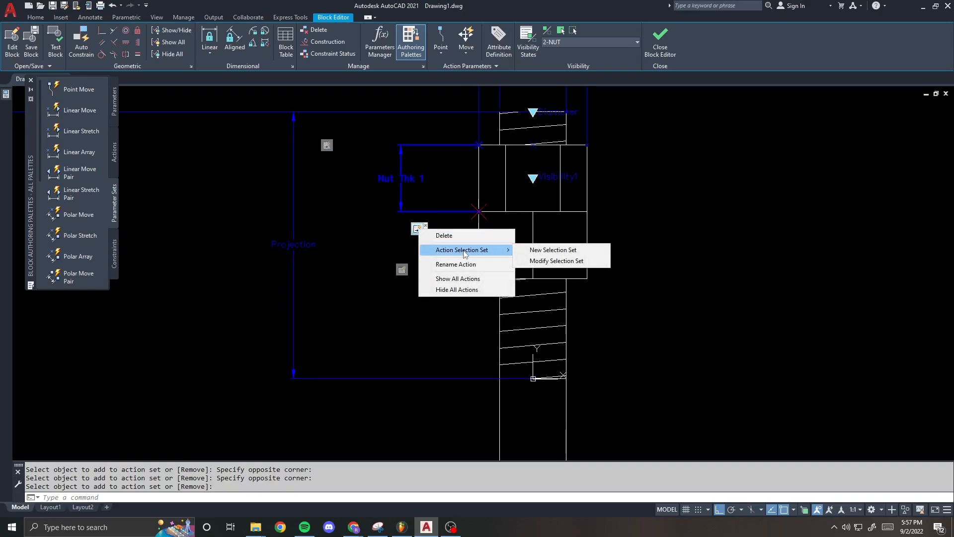
click(543, 261)
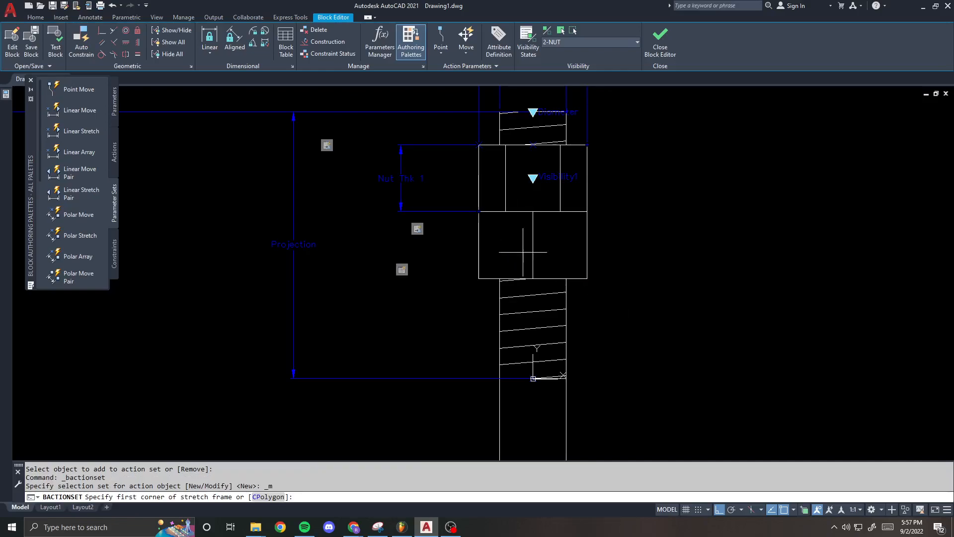
click(637, 302)
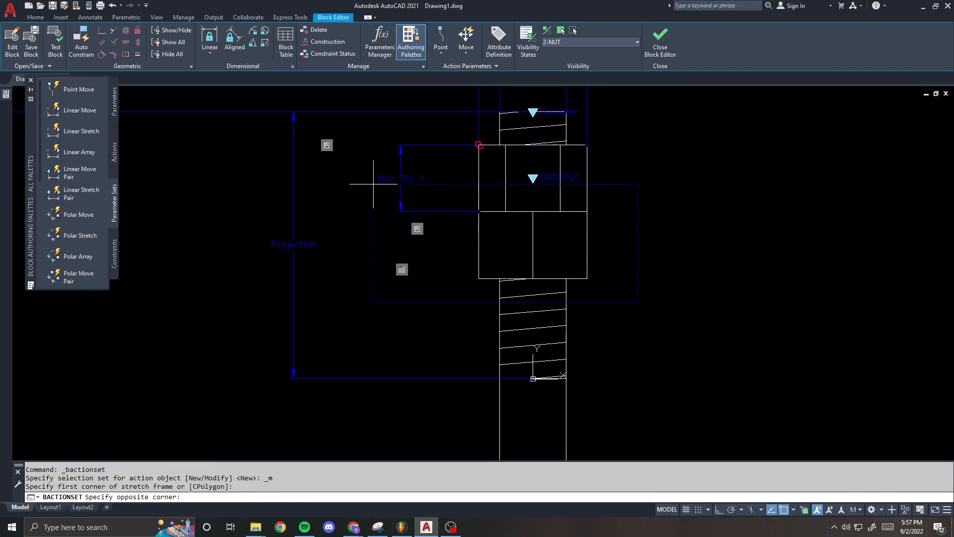
click(362, 190)
click(616, 281)
click(439, 197)
click(440, 198)
key(Return)
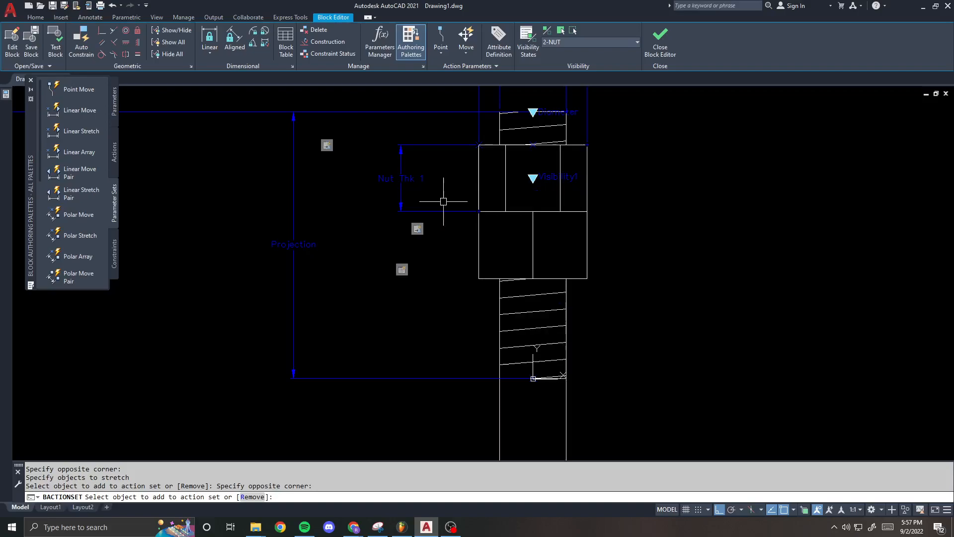
- Check which objects the Nut Thk 1 action covers in the 1-NUT state, and return to the 2-NUT state
click(576, 43)
click(579, 52)
click(417, 229)
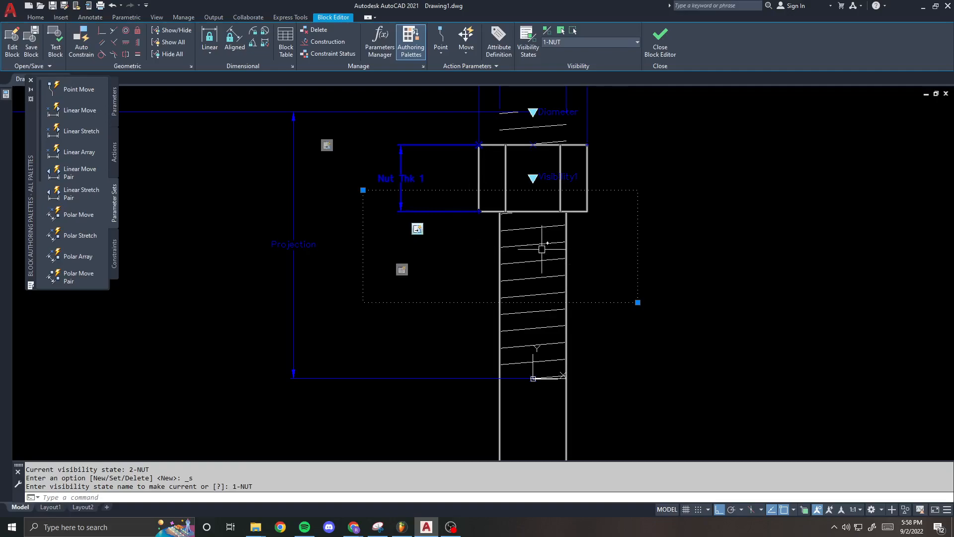
key(Escape)
key(Escape)
key(Escape)
click(585, 44)
click(566, 64)
- Remove the thread hatch below the nuts from the Nut Thk 1 action's selection set
right_click(417, 229)
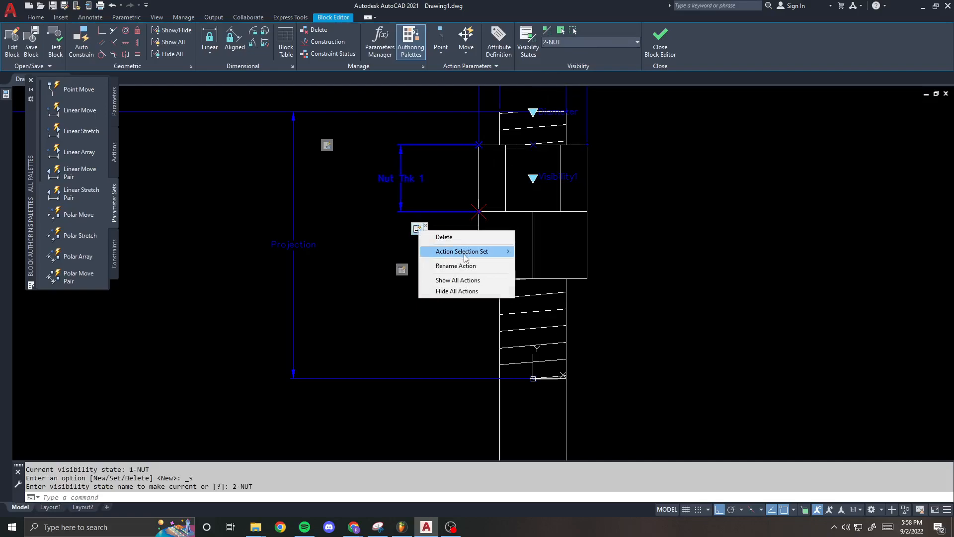
mouse_move(463, 253)
click(549, 262)
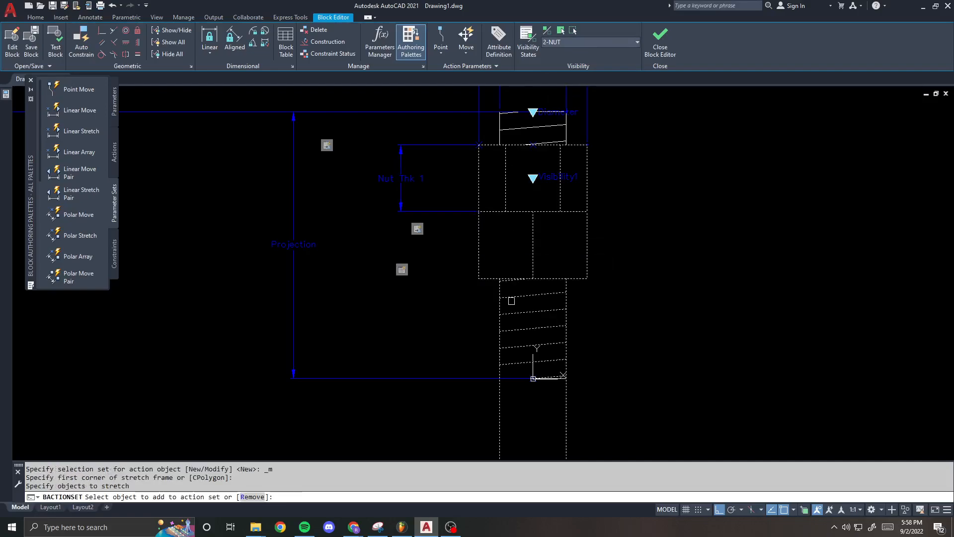
click(252, 497)
click(524, 313)
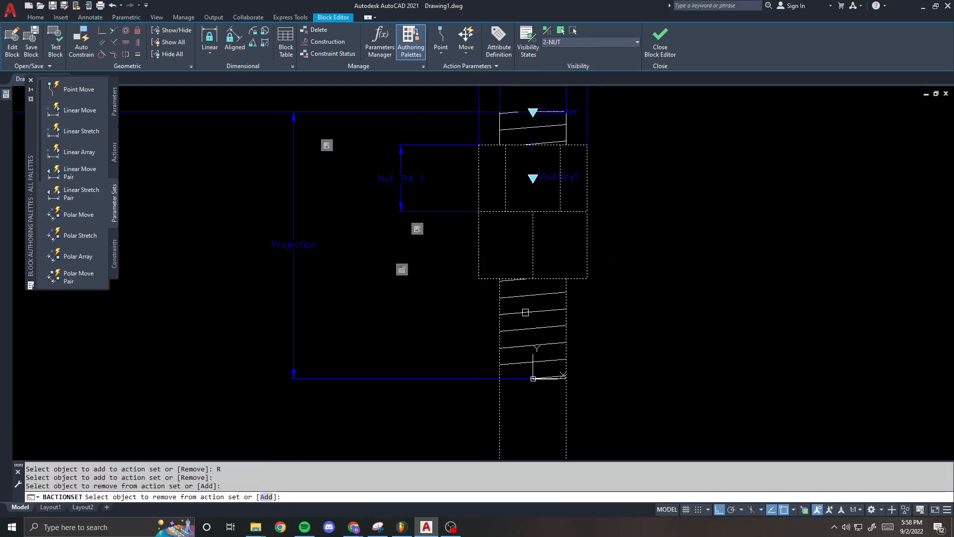
key(Return)
scroll(457, 275, down, 1)
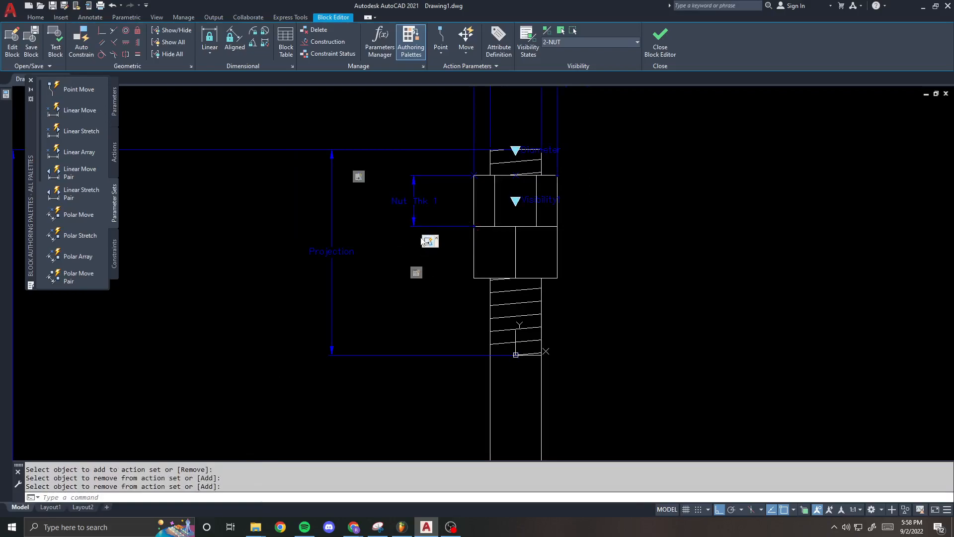
- Add the bolt shaft and head to the Length stretch action's selection set, keeping its stretch frame
scroll(423, 242, down, 5)
scroll(365, 319, up, 2)
scroll(402, 345, up, 3)
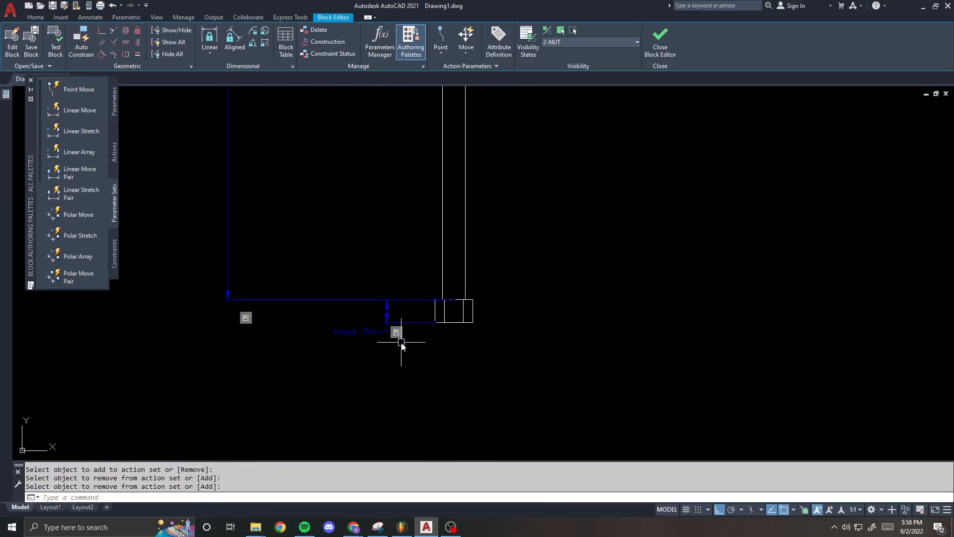
right_click(247, 320)
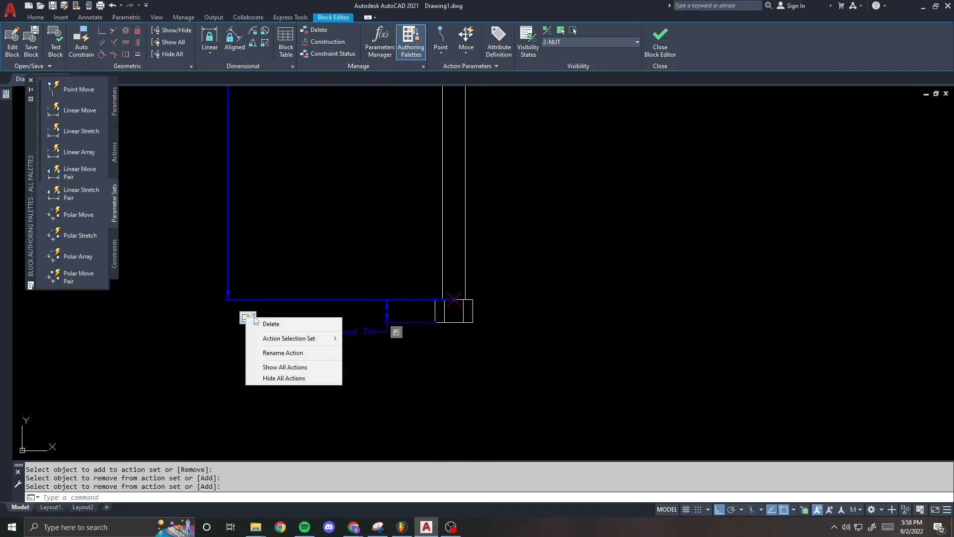
mouse_move(276, 338)
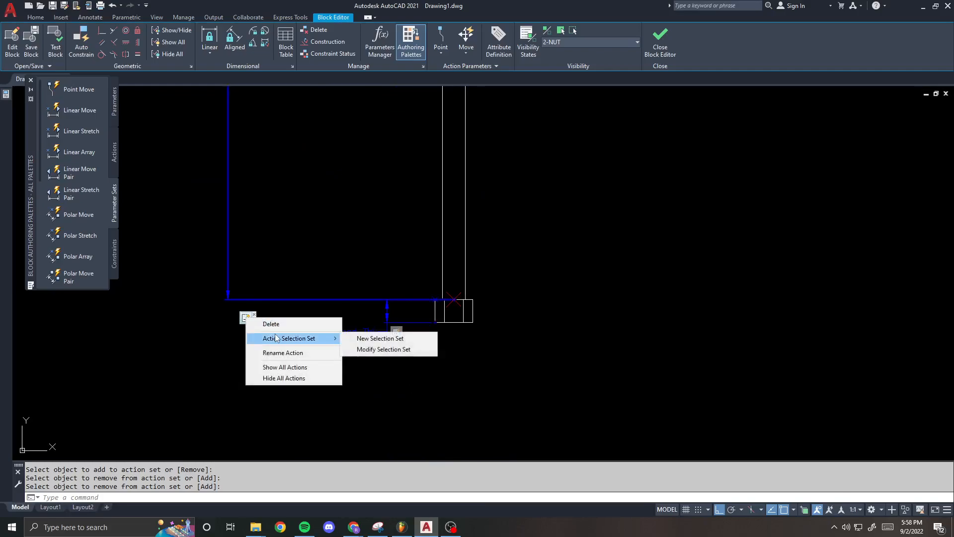
click(370, 350)
key(Return)
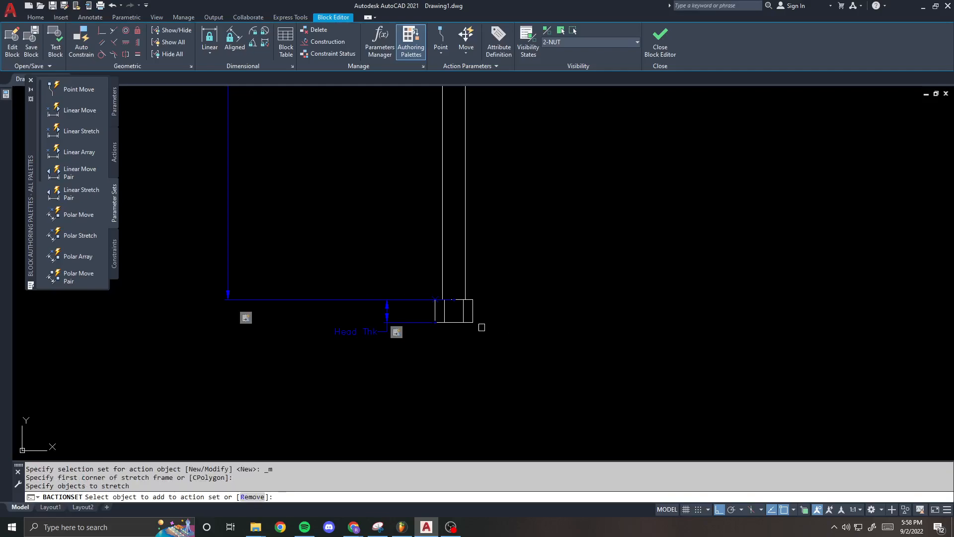
click(483, 271)
click(409, 258)
scroll(445, 308, up, 1)
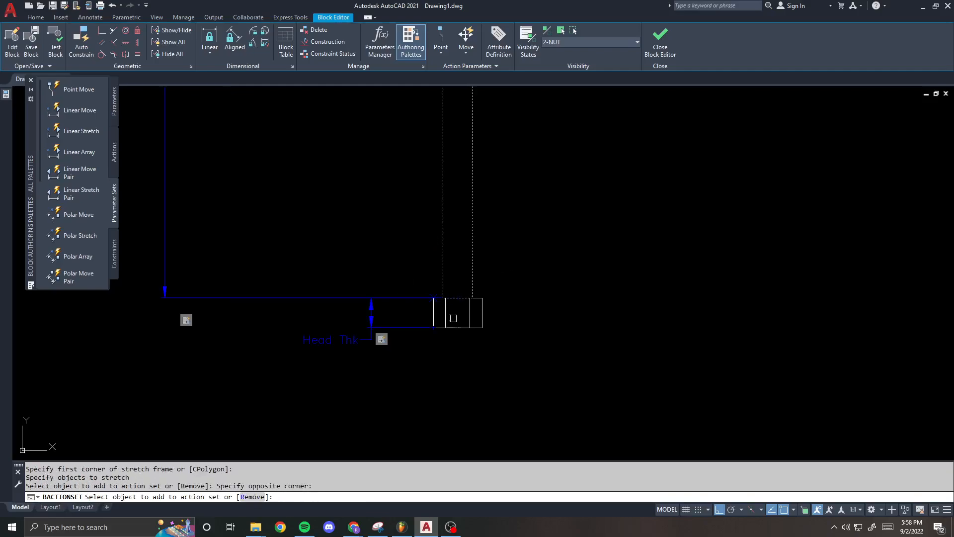
click(552, 367)
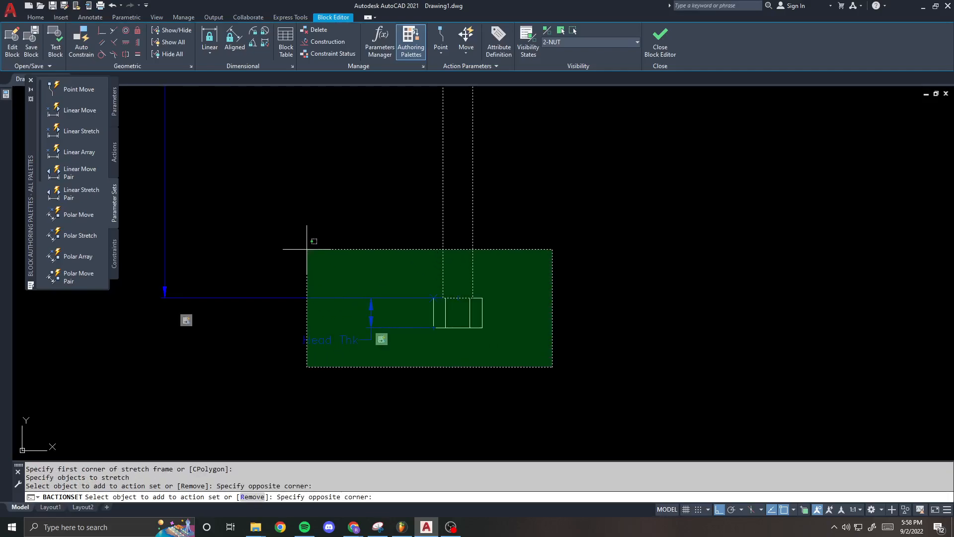
click(282, 247)
scroll(369, 251, down, 4)
middle_drag(353, 219, 409, 375)
scroll(410, 375, up, 2)
middle_drag(445, 405, 432, 292)
scroll(445, 248, down, 1)
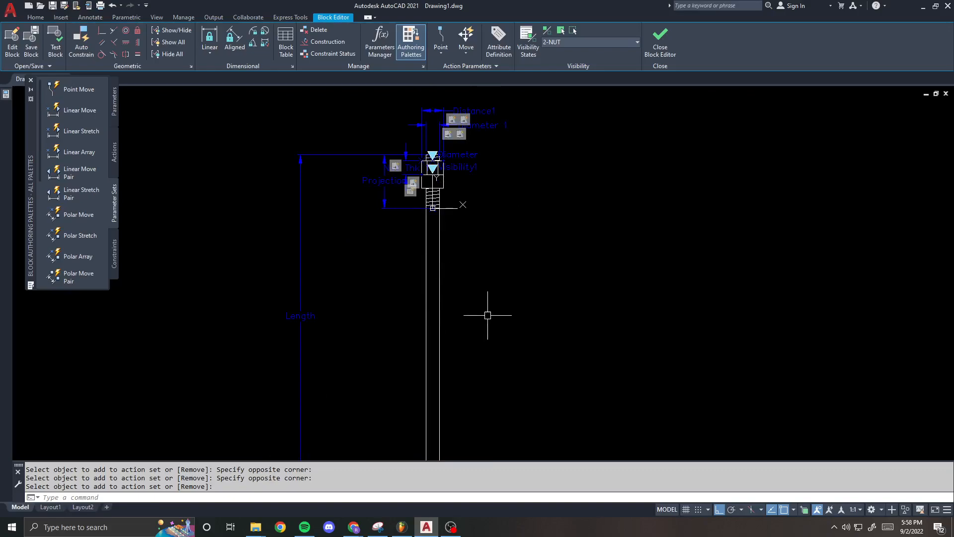
- Add the outline of the threaded top above the nuts to the selection set of Diameter 1's left-side stretch action
scroll(414, 204, up, 3)
middle_drag(457, 188, 465, 248)
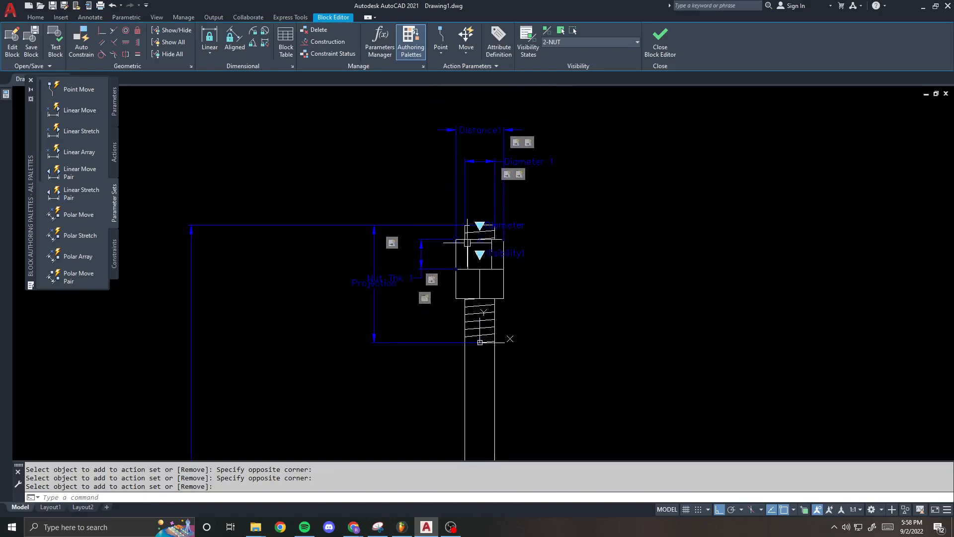
right_click(507, 174)
mouse_move(551, 194)
click(622, 207)
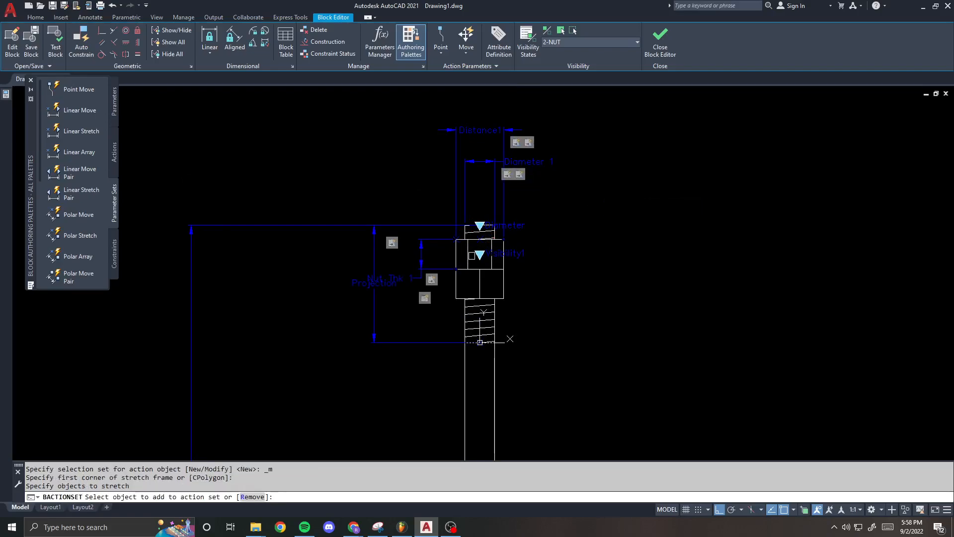
scroll(464, 241, up, 5)
scroll(447, 176, up, 1)
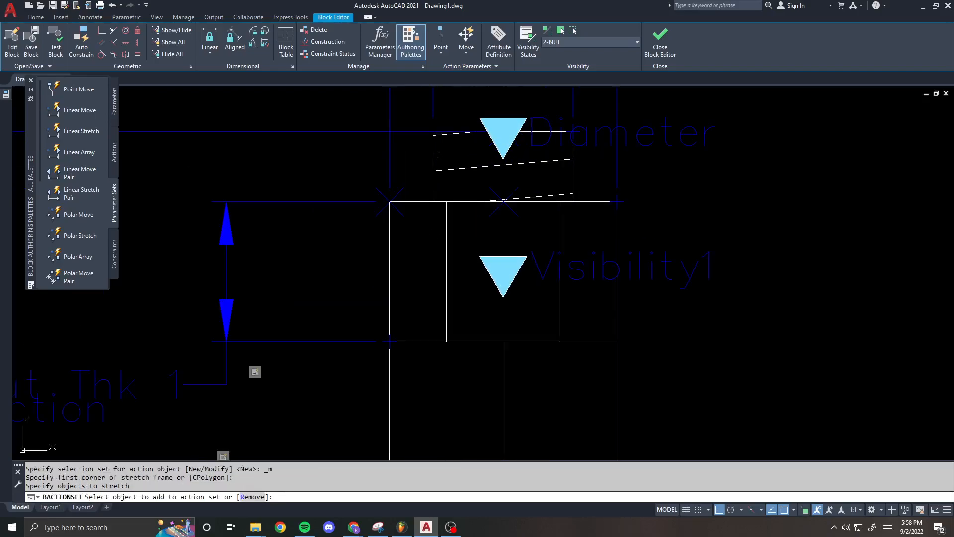
click(432, 149)
click(394, 115)
click(600, 142)
scroll(450, 130, down, 3)
middle_drag(443, 250, 440, 176)
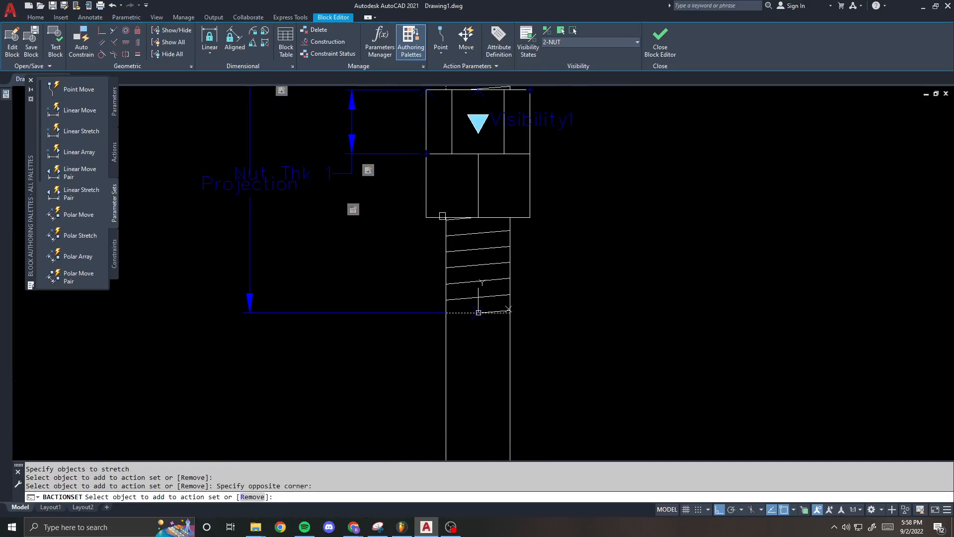
- Add the bolt shaft below the nuts to the same Diameter 1 action's selection set and finish the set
scroll(430, 179, down, 3)
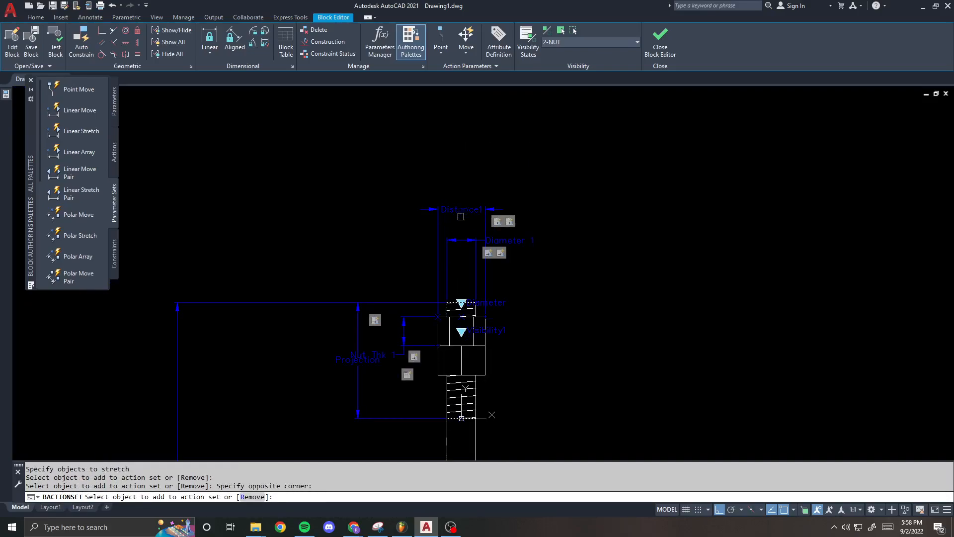
middle_drag(461, 211, 453, 89)
click(439, 319)
scroll(425, 267, down, 3)
middle_drag(440, 344, 436, 187)
scroll(428, 228, down, 1)
scroll(426, 354, up, 5)
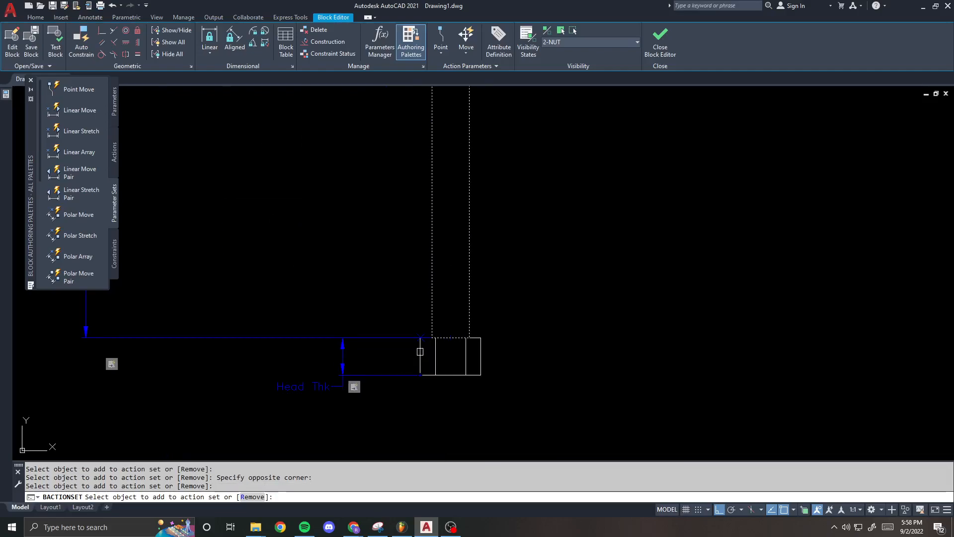
scroll(419, 351, down, 3)
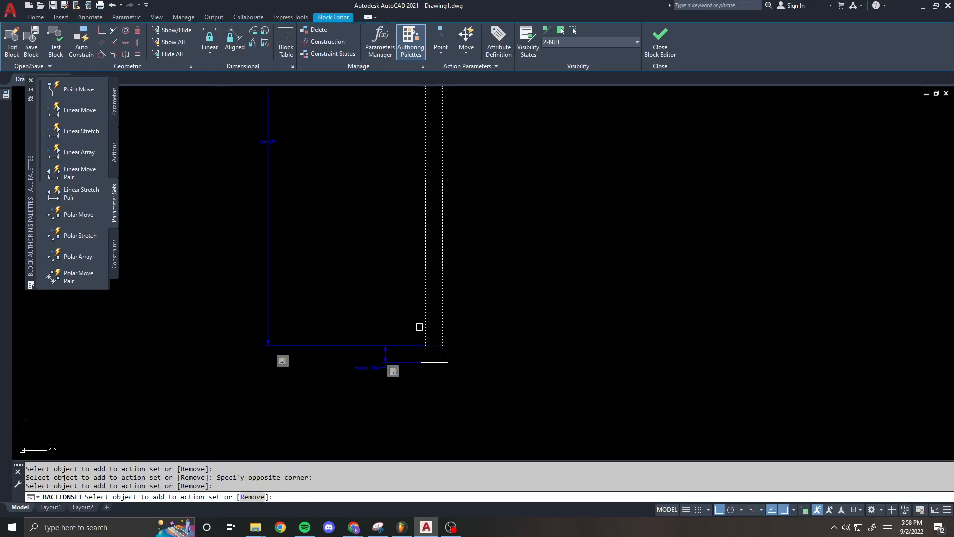
key(Return)
- Add the threaded top's outline and the bolt shaft to the selection set of Diameter 1's right-side stretch action
scroll(398, 193, down, 3)
middle_drag(408, 94, 416, 221)
scroll(420, 215, up, 5)
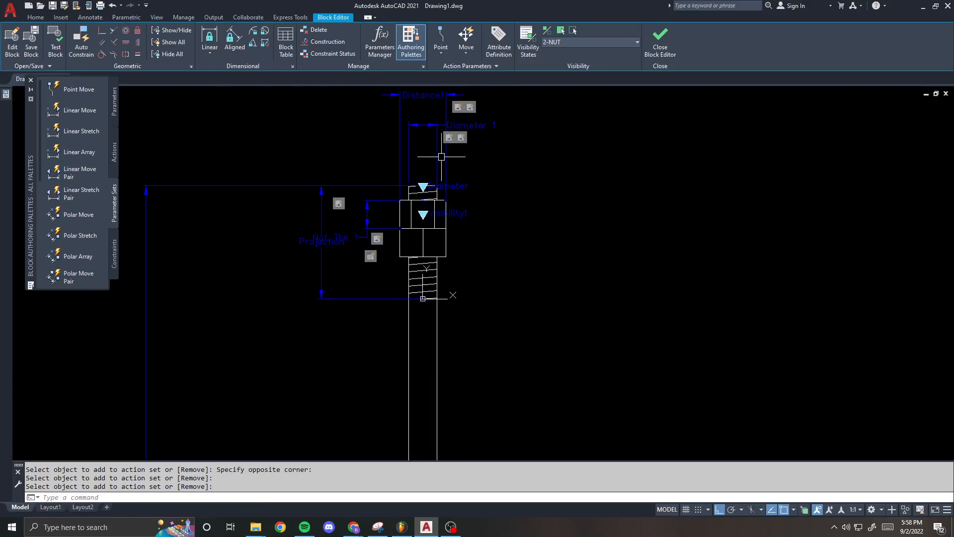
right_click(461, 137)
mouse_move(512, 164)
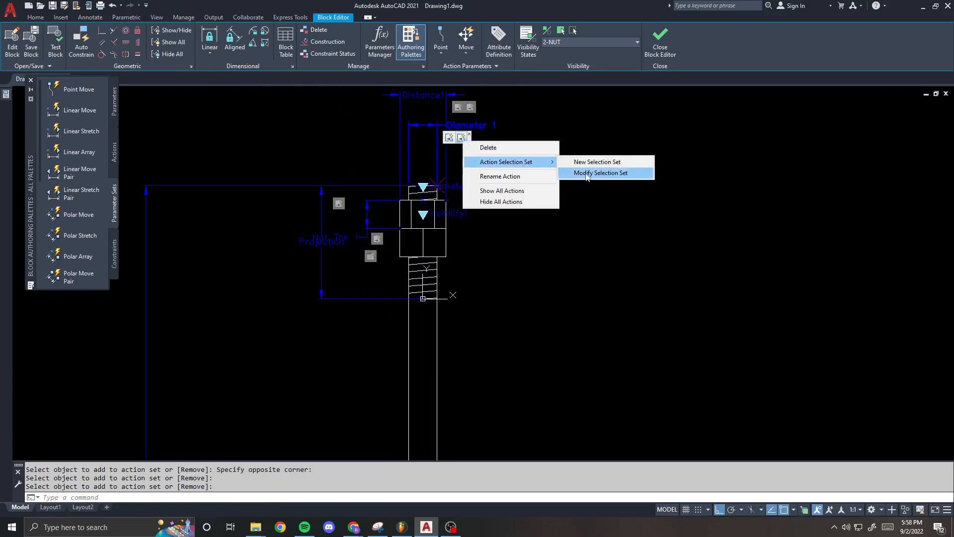
click(587, 175)
scroll(436, 189, up, 5)
click(319, 150)
click(464, 189)
scroll(445, 235, down, 4)
click(442, 347)
scroll(456, 333, down, 4)
middle_drag(460, 368, 456, 309)
key(Return)
- Add the two nuts and the bolt head to the selection set of Distance1's right-side stretch action, keeping its stretch frame
scroll(459, 238, up, 2)
right_click(472, 180)
mouse_move(527, 202)
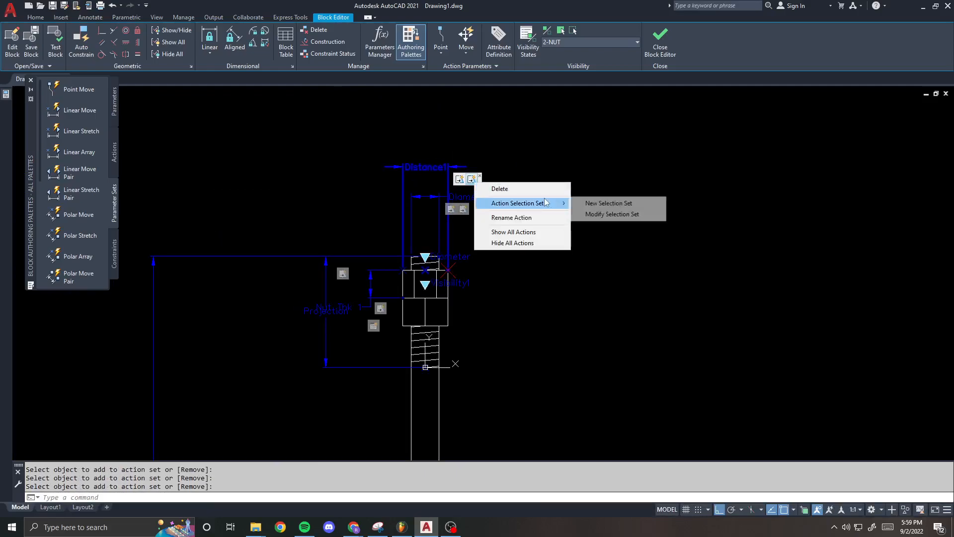
click(596, 216)
scroll(428, 254, up, 7)
scroll(482, 304, down, 2)
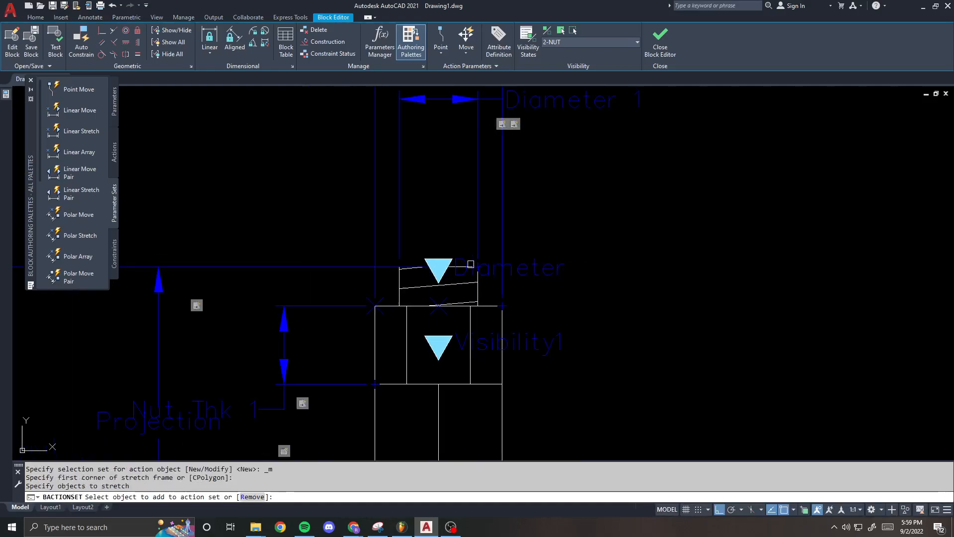
scroll(504, 272, up, 1)
click(495, 274)
scroll(448, 225, down, 4)
click(462, 272)
scroll(442, 207, down, 5)
middle_drag(451, 423, 456, 313)
scroll(457, 335, up, 4)
click(447, 343)
scroll(458, 330, down, 3)
middle_drag(448, 184, 448, 245)
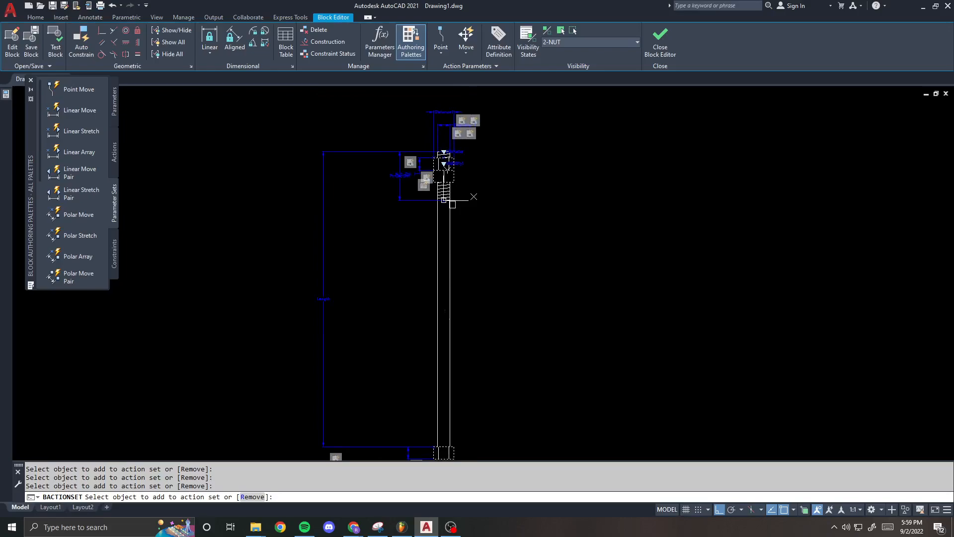
key(Return)
- Add the two nuts and the bolt head to the selection set of Distance1's left-side stretch action, keeping its stretch frame
scroll(441, 167, up, 5)
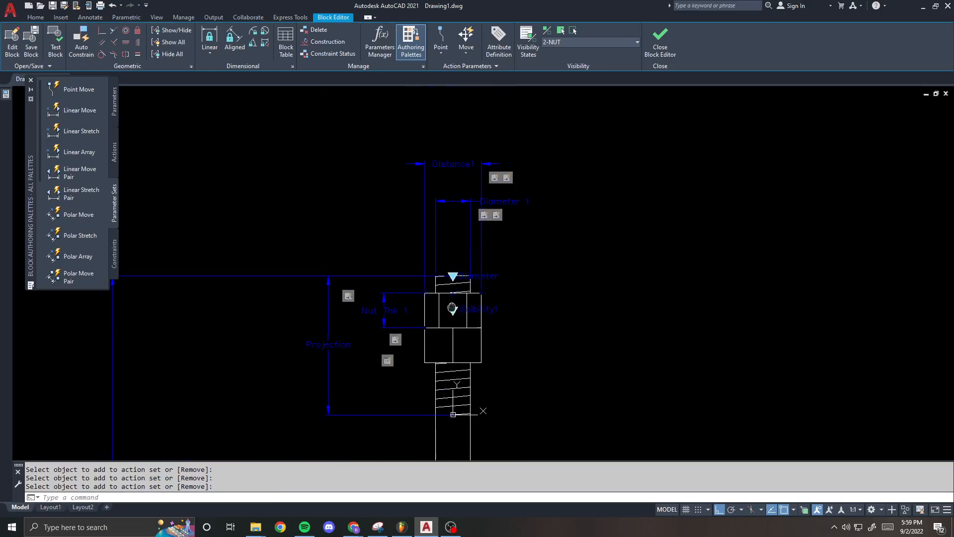
right_click(500, 188)
mouse_move(537, 205)
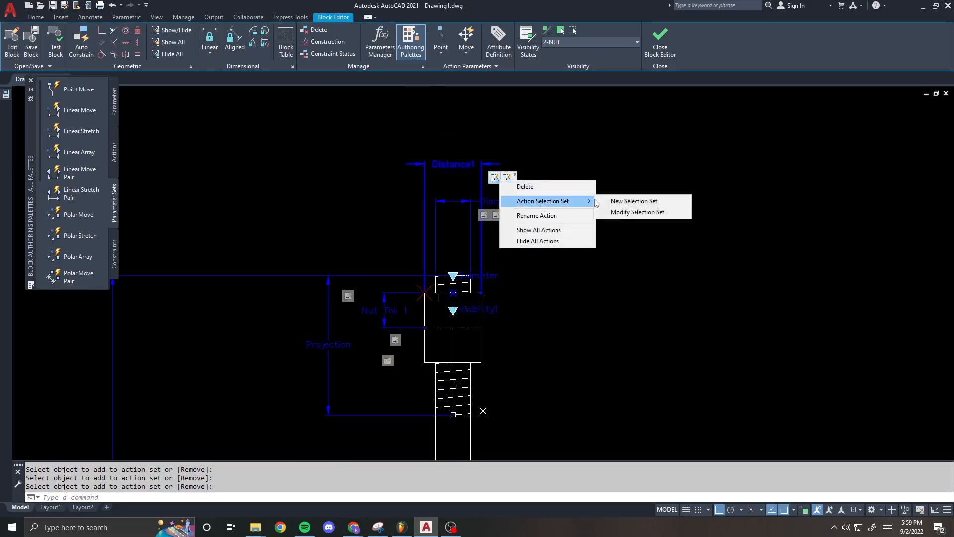
click(634, 211)
key(Return)
scroll(440, 288, up, 2)
click(431, 275)
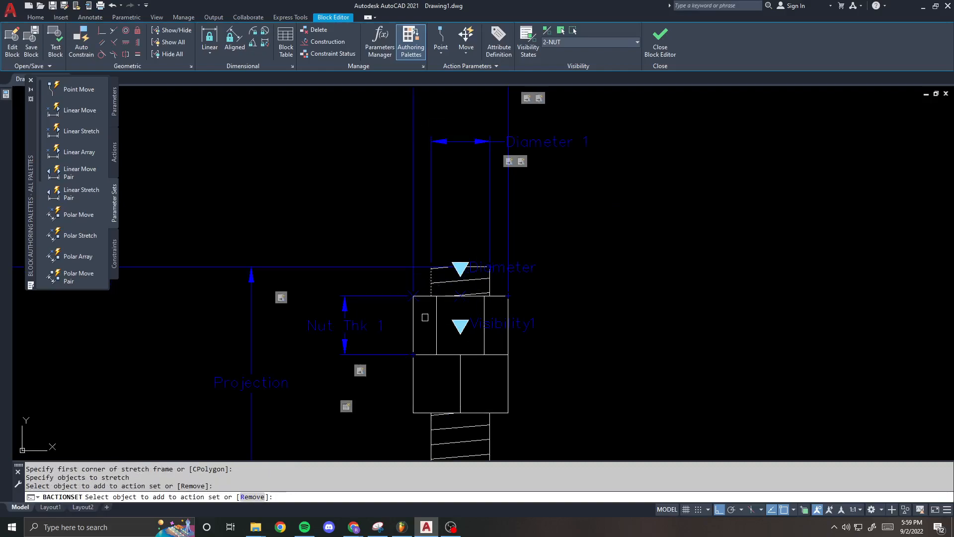
click(390, 240)
click(444, 303)
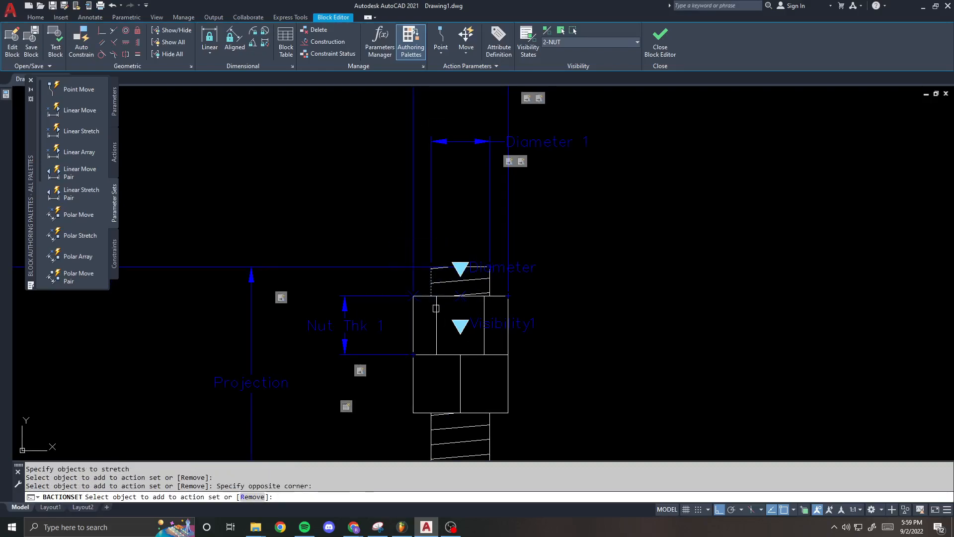
scroll(429, 362, down, 6)
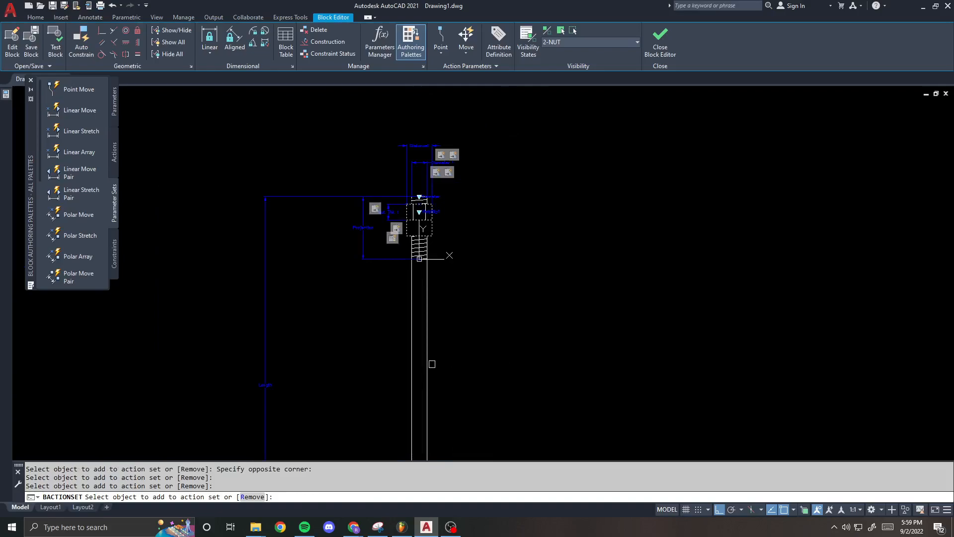
scroll(420, 425, up, 2)
click(413, 426)
scroll(410, 375, down, 3)
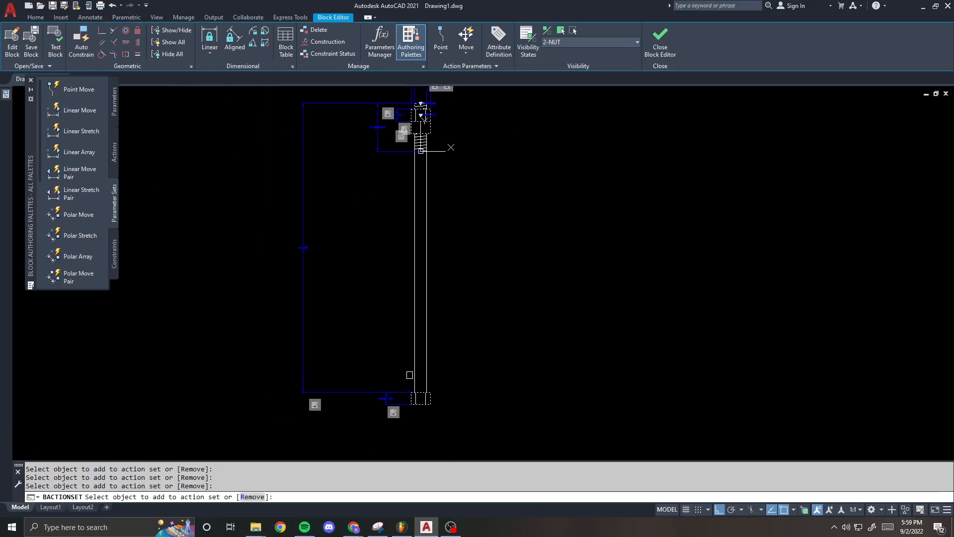
middle_drag(400, 175, 410, 240)
key(Return)
- Switch the block's current visibility state to 1-NUT
scroll(432, 151, up, 3)
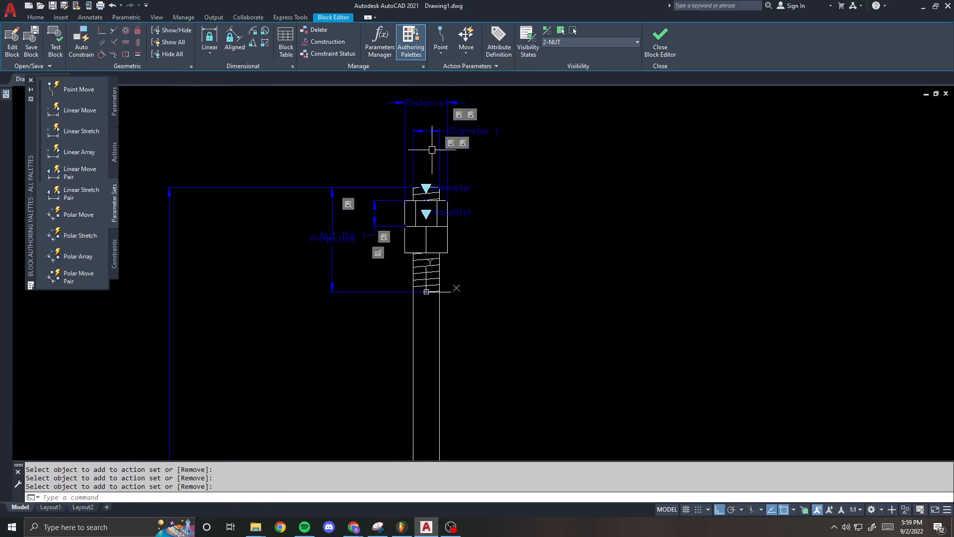
scroll(430, 143, up, 1)
middle_drag(487, 125, 496, 144)
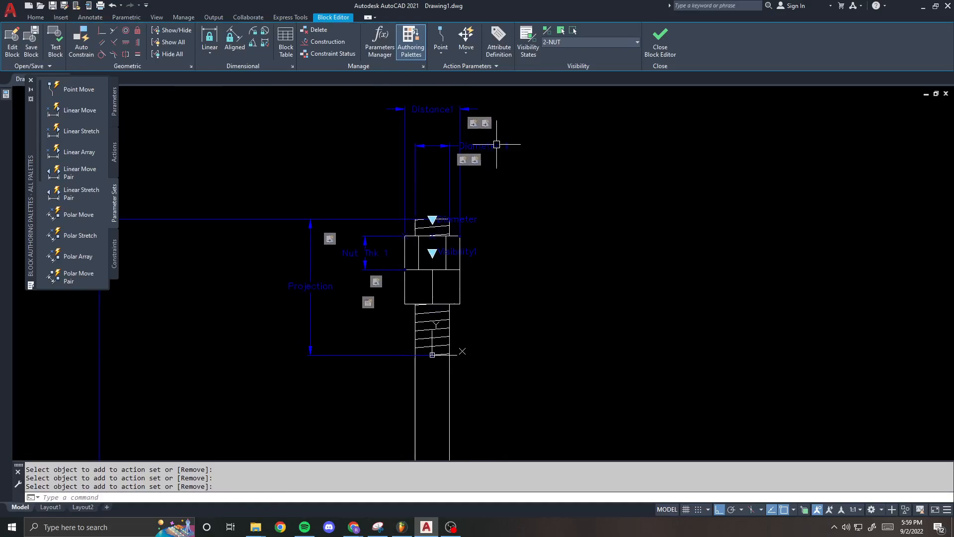
click(607, 43)
click(584, 51)
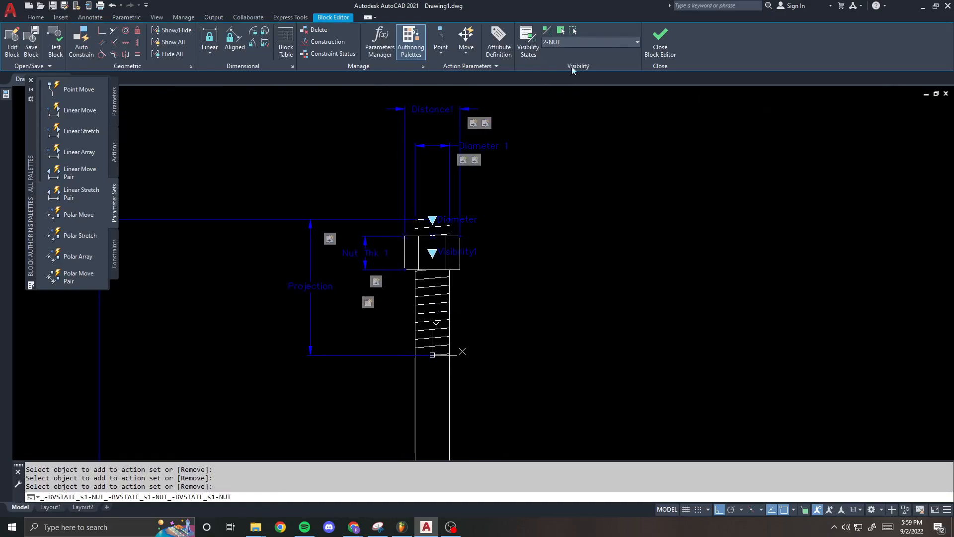
right_click(474, 125)
mouse_move(505, 145)
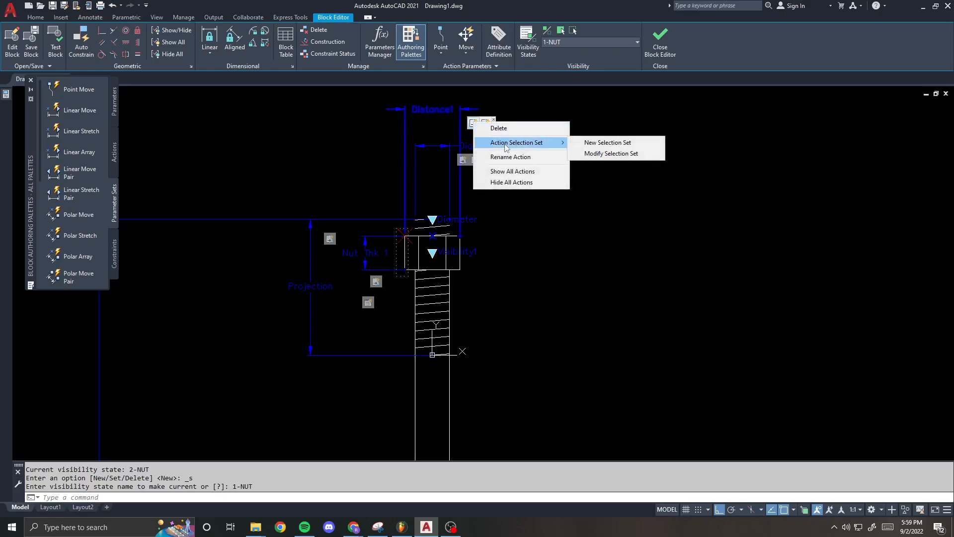
click(606, 144)
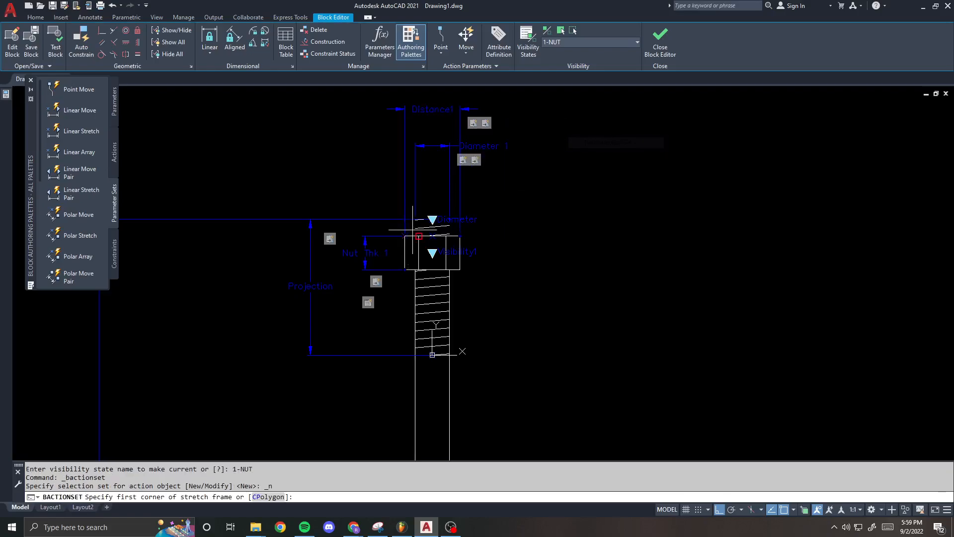
scroll(409, 230, up, 3)
key(Escape)
scroll(420, 213, down, 2)
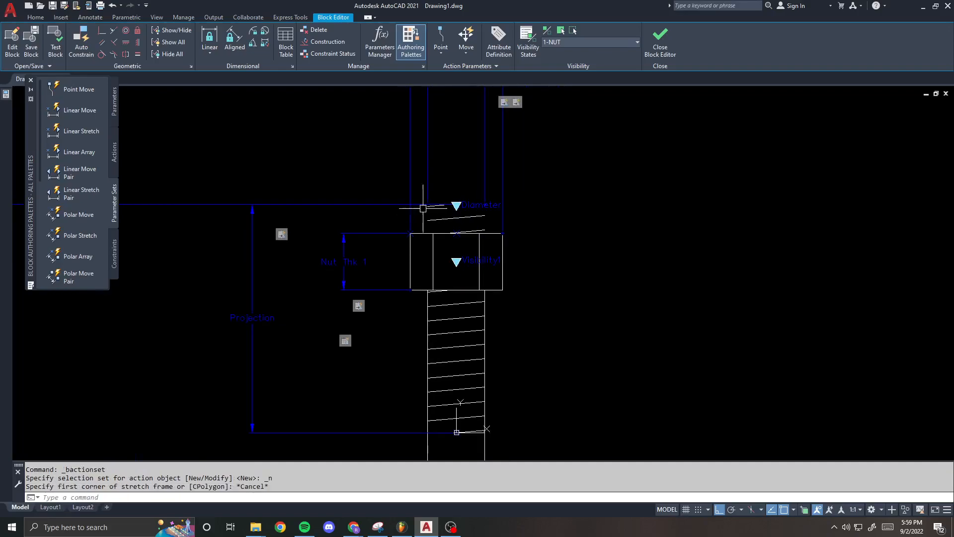
right_click(503, 101)
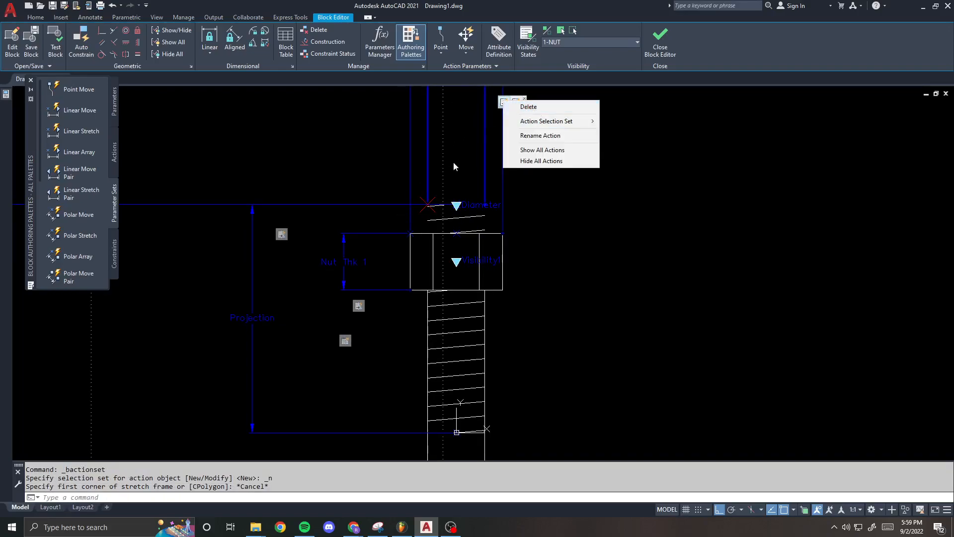
key(Escape)
key(Escape)
scroll(485, 151, down, 2)
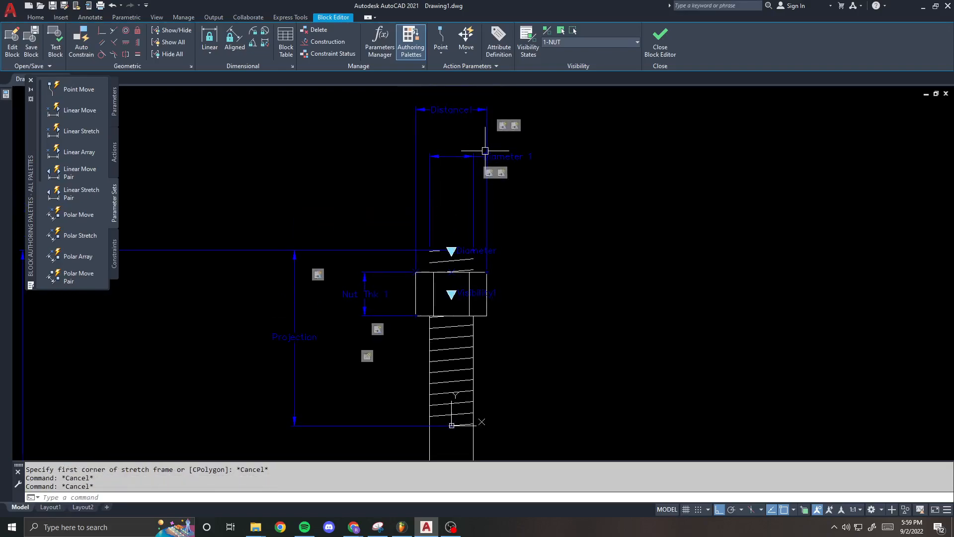
- Start modifying the selection set of Distance1's left-side stretch action in the 1-NUT state
right_click(504, 129)
click(641, 155)
scroll(426, 259, up, 3)
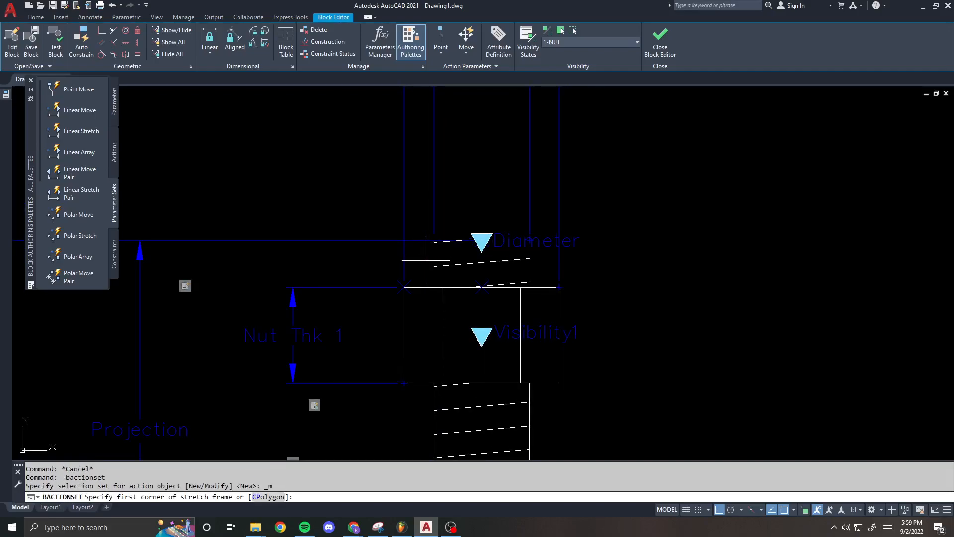
- Frame the bolt's left edge from above the nut to below the head for the stretch action and add the head's left edge to its set
click(426, 259)
scroll(432, 159, down, 4)
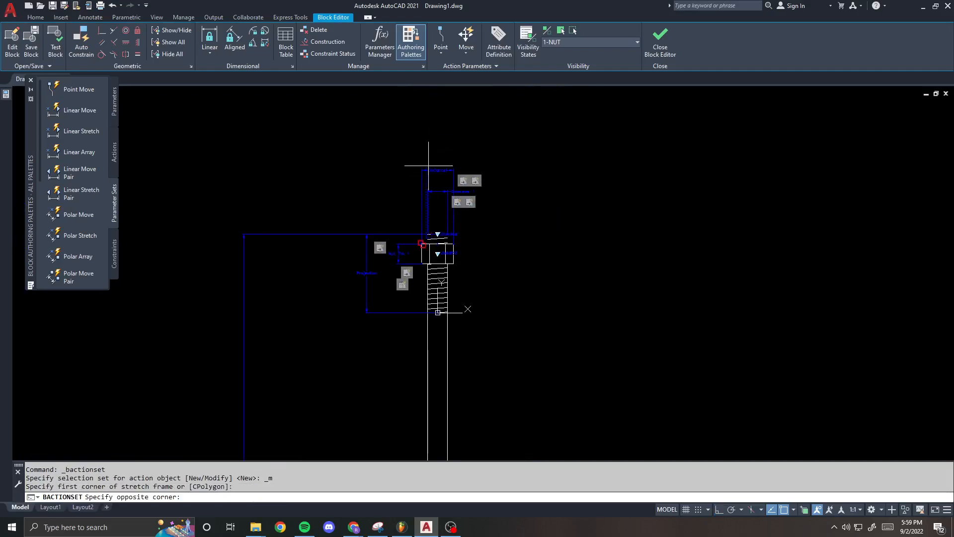
click(404, 433)
scroll(432, 403, up, 5)
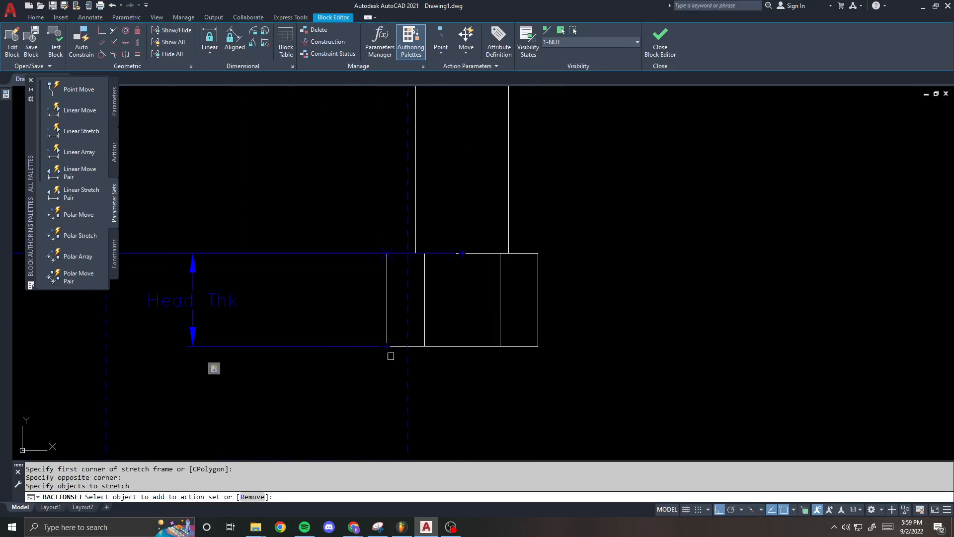
click(395, 304)
click(373, 298)
scroll(408, 342, down, 10)
middle_drag(414, 157, 419, 279)
scroll(419, 256, up, 8)
key(Return)
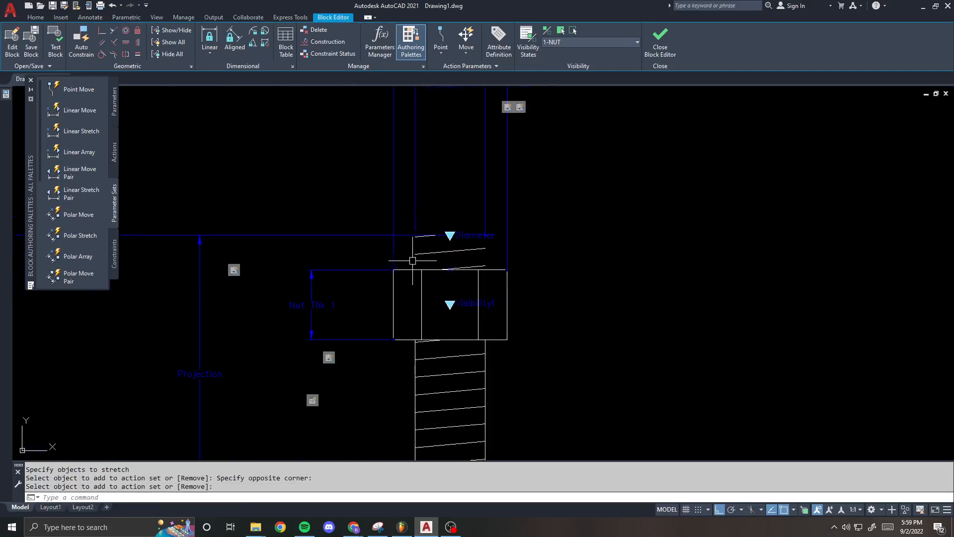
- Clear the selection and regenerate the block display
click(429, 237)
key(Escape)
text(re)
key(Return)
key(Escape)
key(Escape)
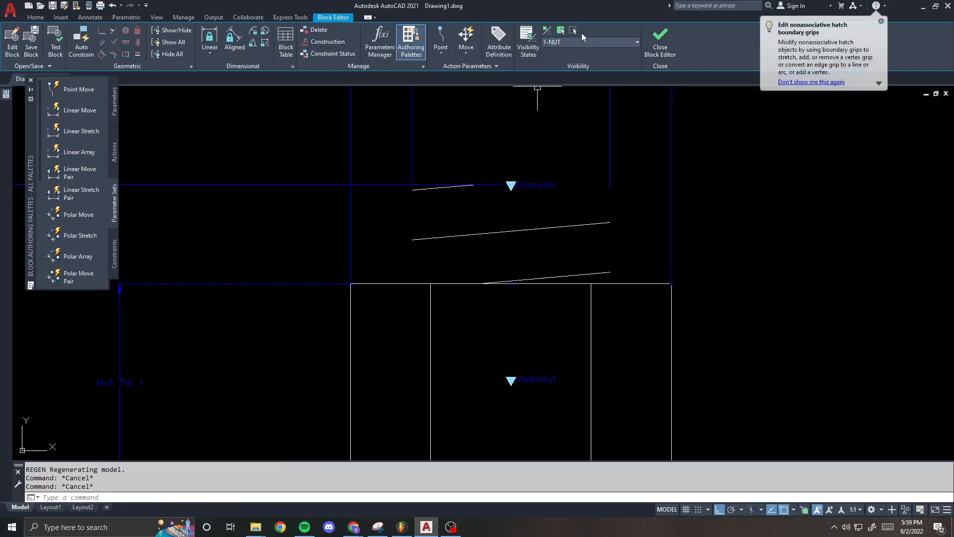
- Make the bolt's two hidden vertical edge lines above the nut visible in the current 1-NUT visibility state
click(561, 31)
click(412, 205)
click(391, 171)
click(623, 193)
click(610, 200)
key(Return)
scroll(557, 150, down, 7)
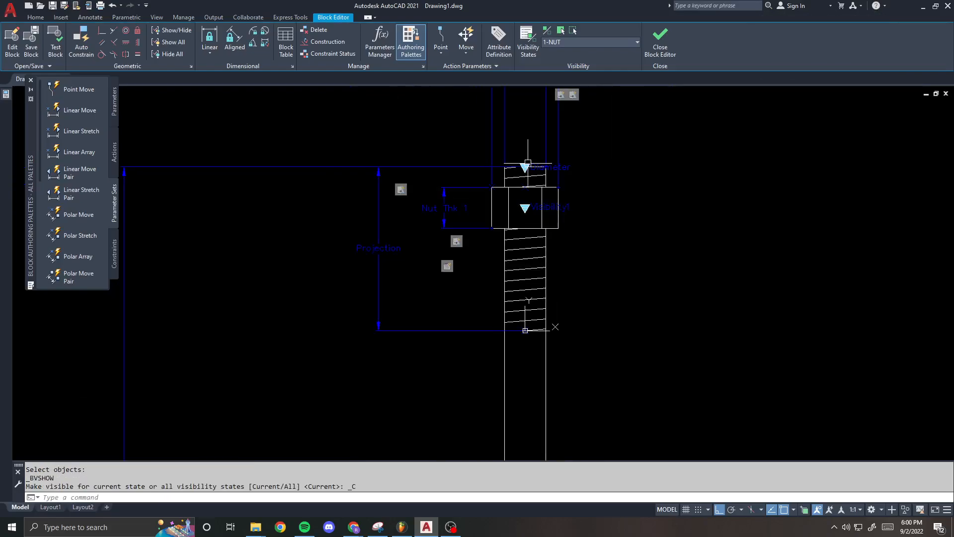
- Modify the second Distance1 stretch action, framing the bolt's right edge from above the nut to below the head with object snap off
scroll(461, 170, down, 7)
scroll(457, 313, up, 1)
middle_drag(502, 334, 492, 410)
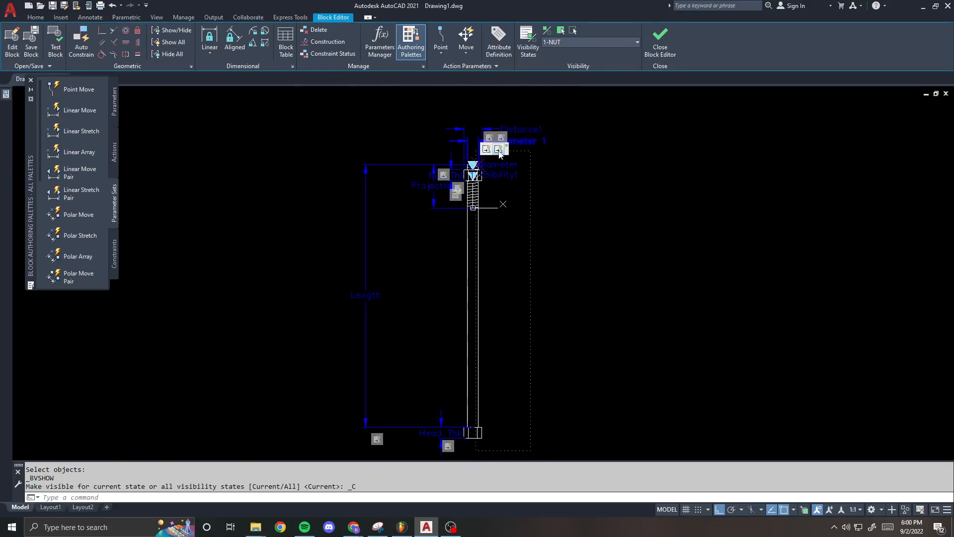
scroll(501, 140, up, 2)
right_click(497, 137)
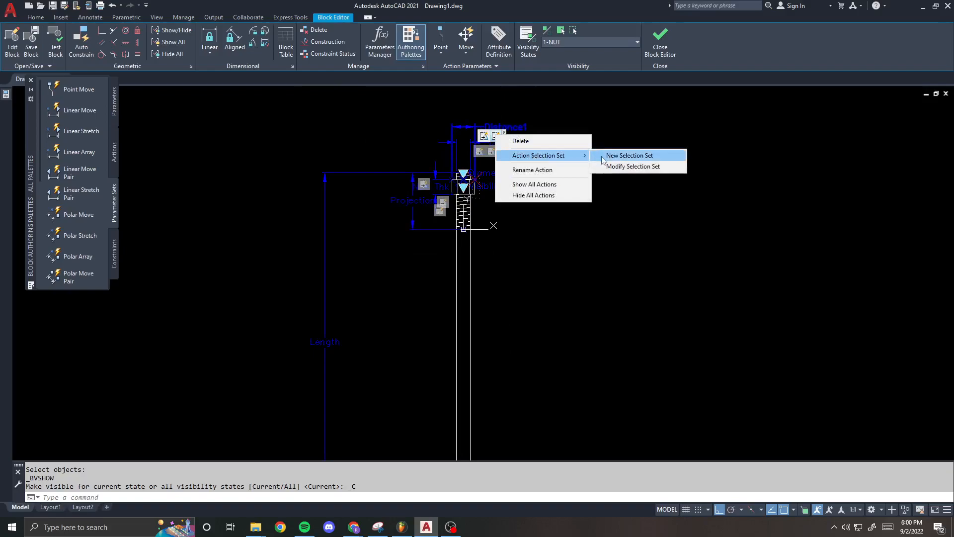
click(626, 167)
scroll(487, 170, up, 7)
key(F3)
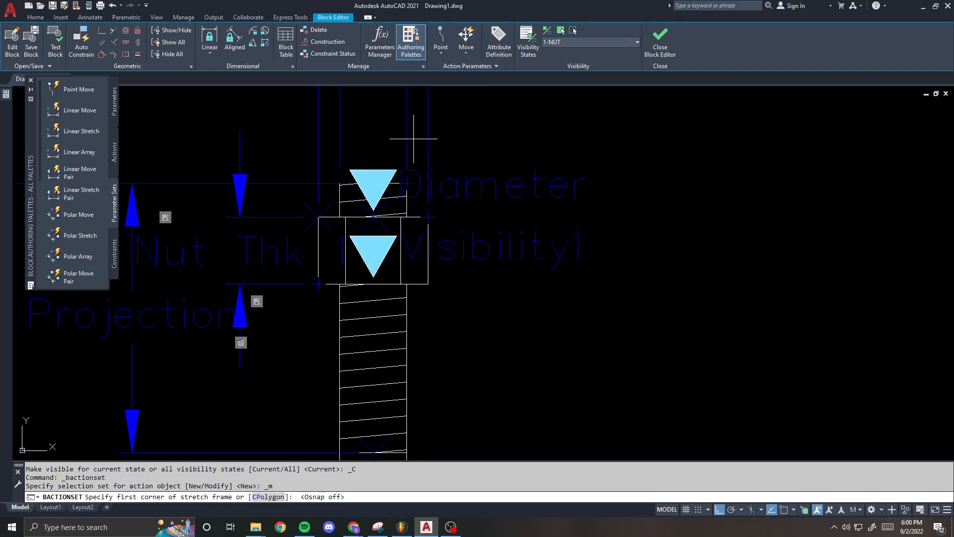
click(414, 137)
scroll(523, 366, down, 6)
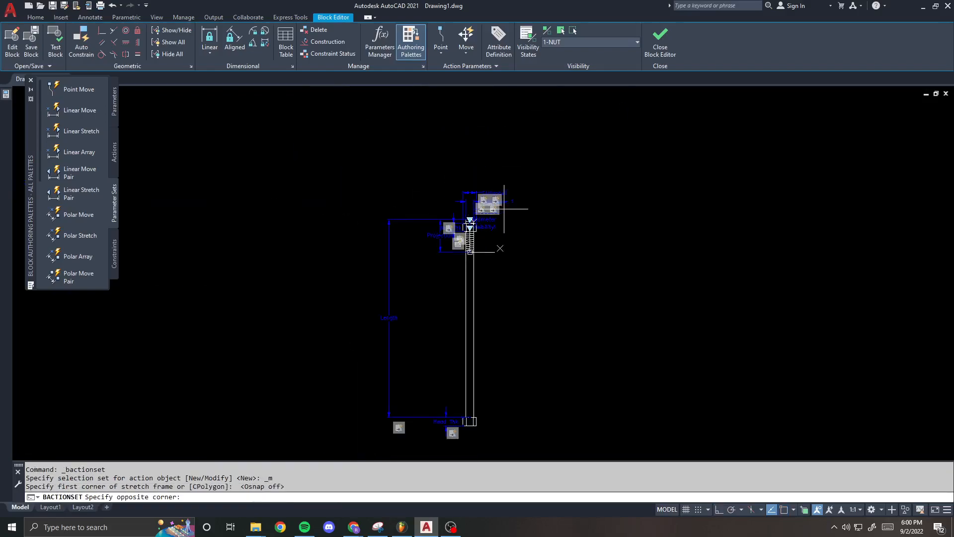
click(507, 366)
- Add the head's right edge to the Distance1 stretch action's selection set and accept the set
scroll(483, 362, up, 5)
click(475, 345)
click(452, 349)
scroll(454, 349, down, 4)
scroll(445, 326, up, 4)
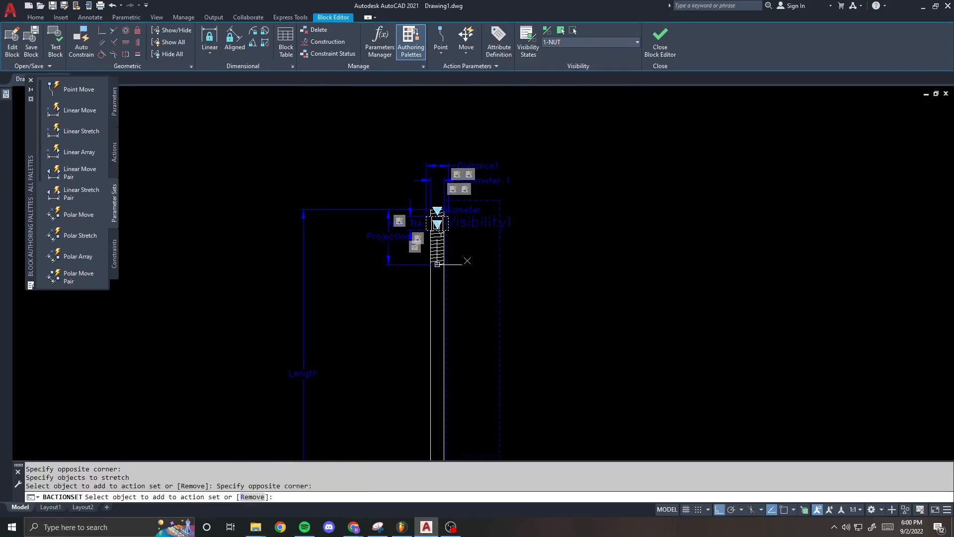
key(Return)
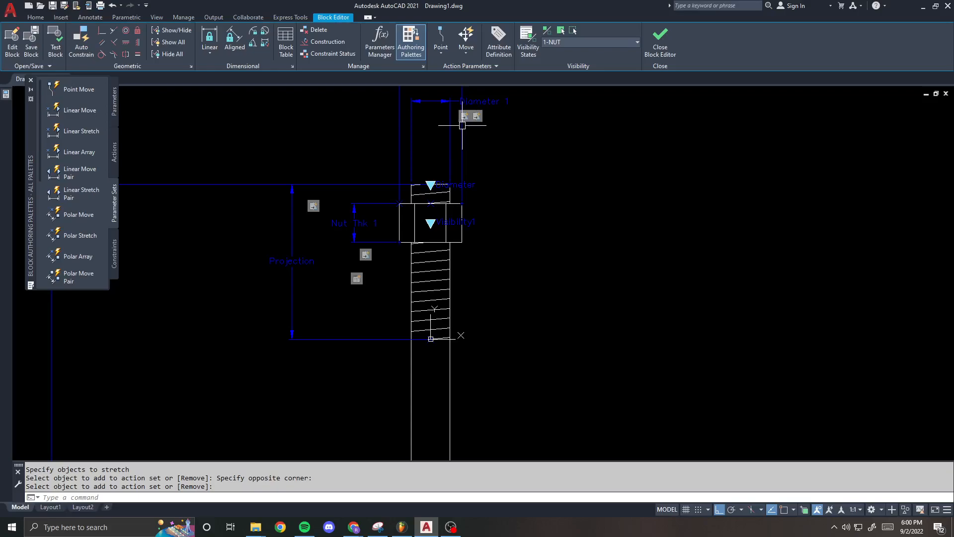
- Switch the block to the 2-NUT visibility state
scroll(462, 125, down, 4)
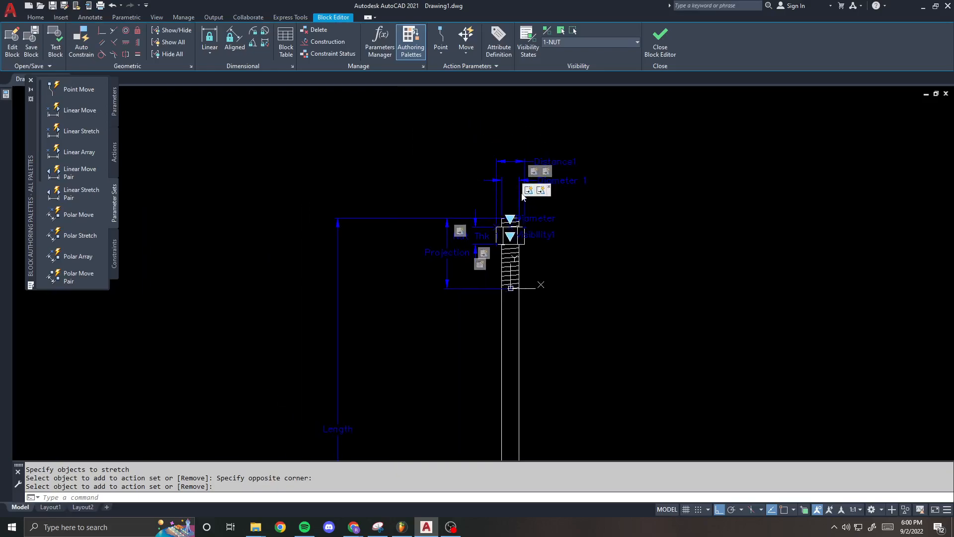
click(580, 42)
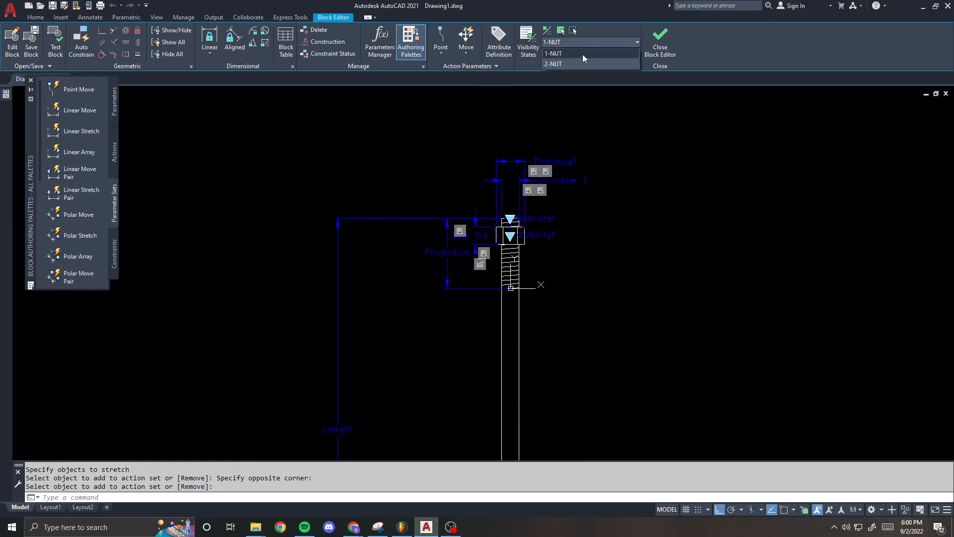
click(585, 61)
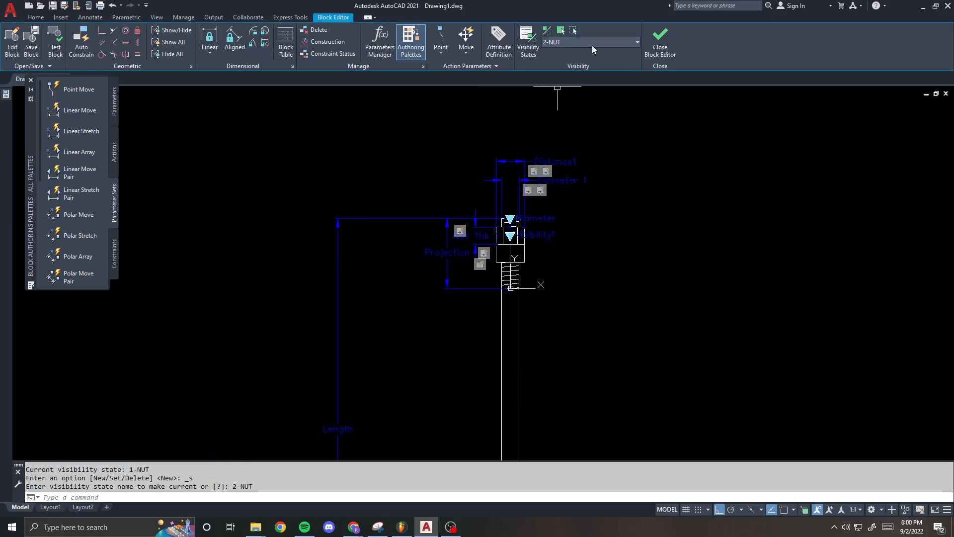
- Draw a horizontal test line to the right of the bolt in the 2-NUT visibility state
scroll(643, 219, down, 1)
mouse_move(643, 219)
middle_down()
mouse_move(575, 213)
mouse_move(486, 224)
middle_up()
text(l)
key(Return)
click(479, 259)
click(626, 260)
- Compare the test line in the 1-NUT and 2-NUT visibility states, including a look at the objects hidden in 1-NUT
click(587, 43)
click(588, 53)
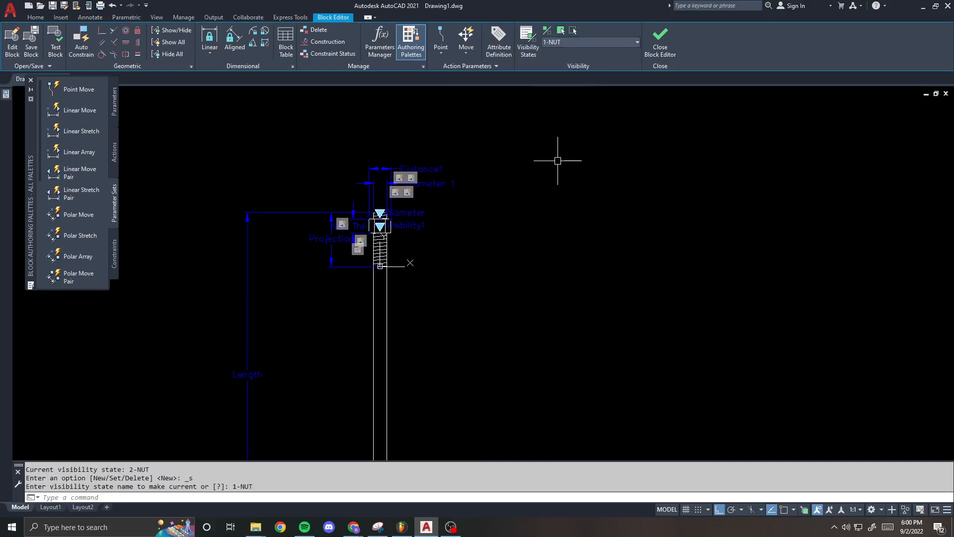
click(561, 31)
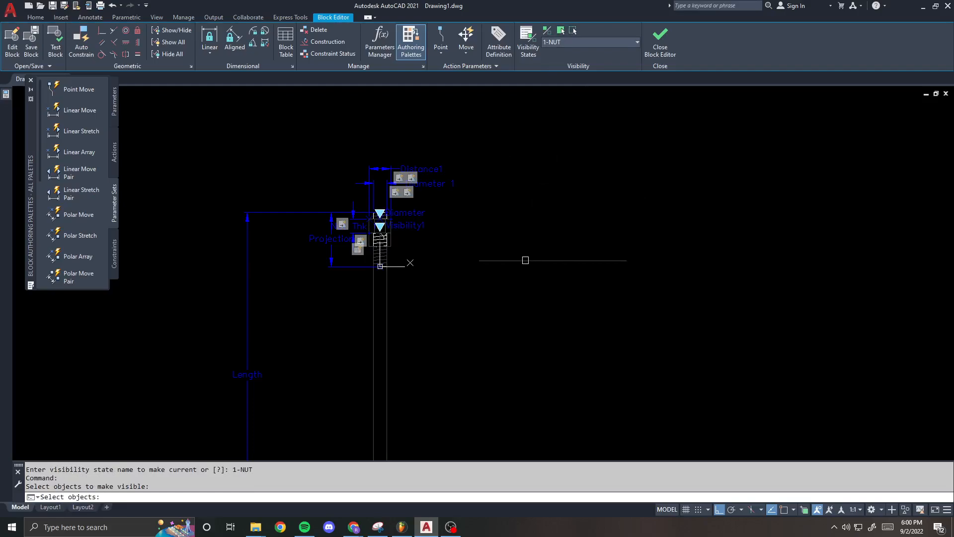
key(Escape)
click(612, 44)
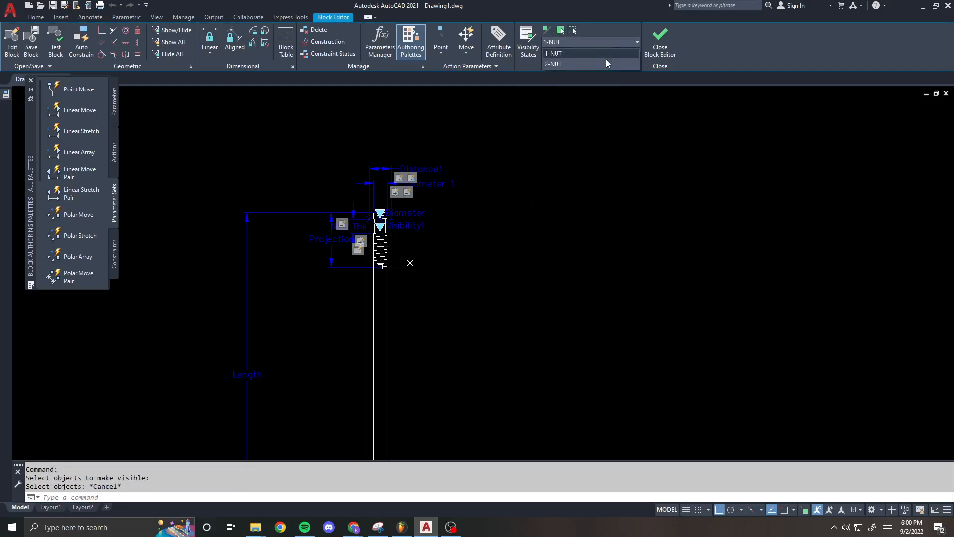
click(606, 63)
scroll(447, 215, down, 3)
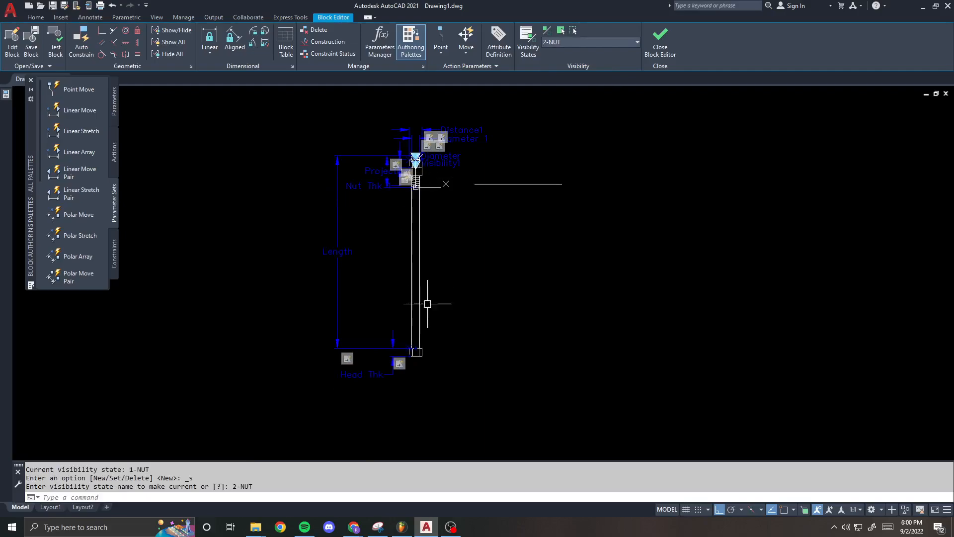
click(594, 43)
click(593, 51)
click(593, 45)
click(592, 62)
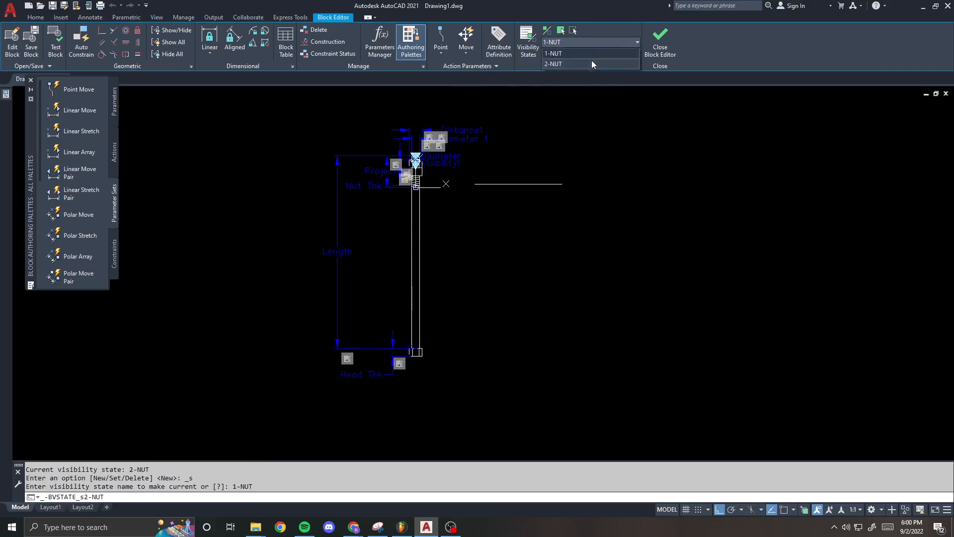
- Erase the horizontal test line beside the bolt
click(547, 151)
click(513, 188)
text(e)
key(space)
- Check the nut geometry at the bolt's upper end in both the 1-NUT and 2-NUT visibility states
scroll(419, 163, up, 7)
middle_drag(381, 160, 438, 203)
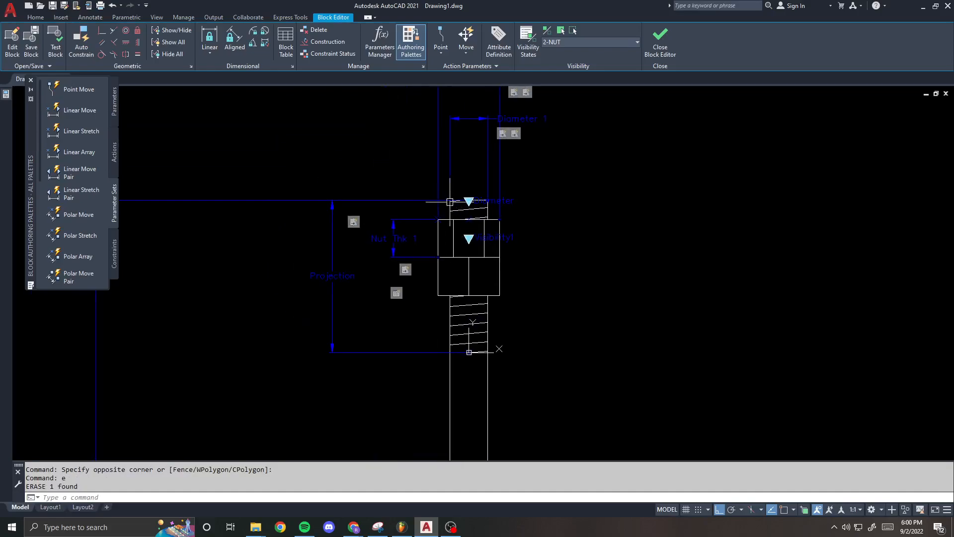
click(598, 43)
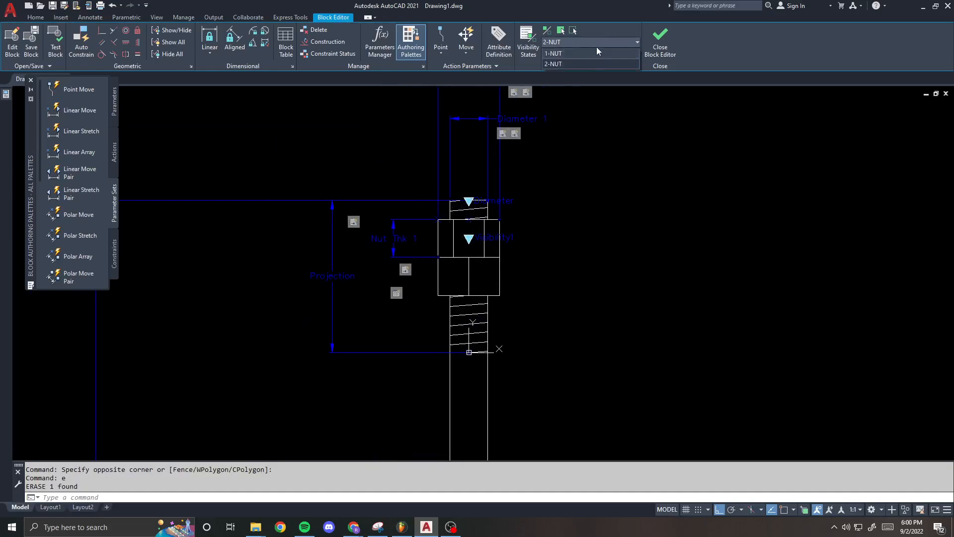
click(596, 53)
click(598, 43)
click(590, 63)
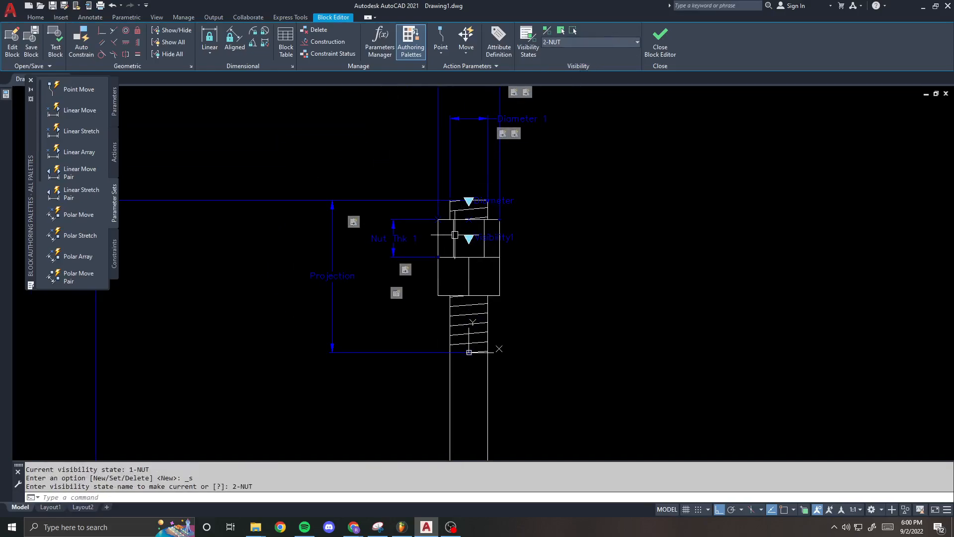
- Examine which objects belong to the Nut Thk 1 stretch action's selection set
scroll(525, 177, down, 1)
scroll(494, 233, up, 2)
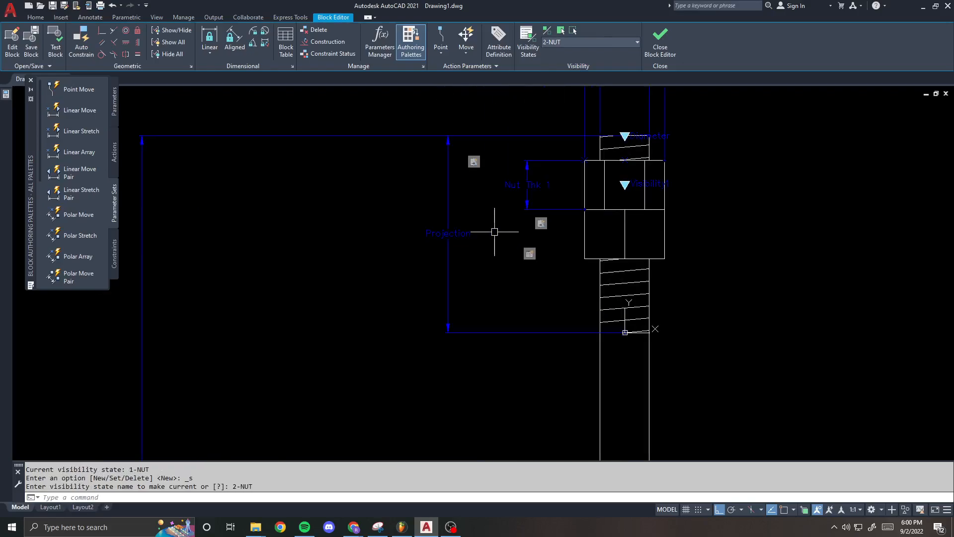
scroll(584, 219, up, 1)
middle_drag(583, 219, 511, 213)
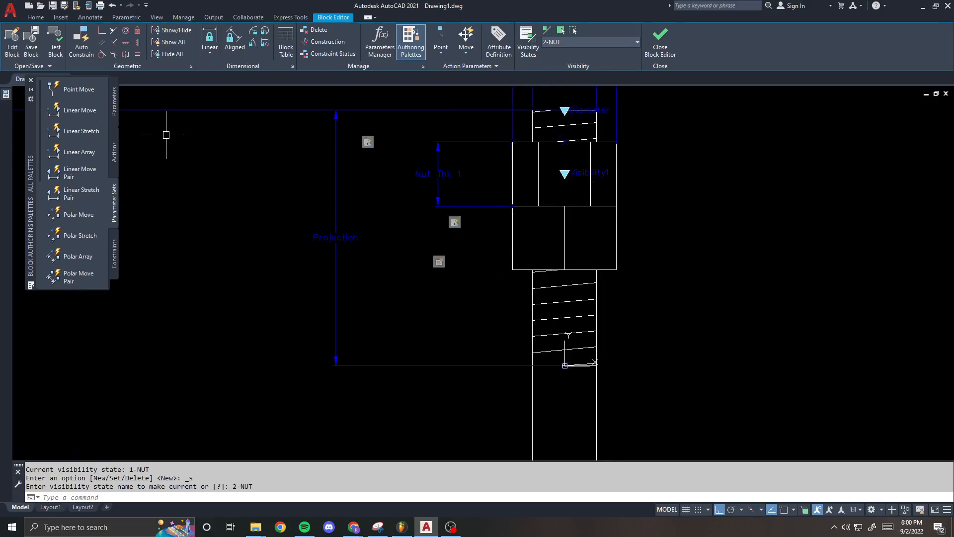
scroll(460, 194, up, 1)
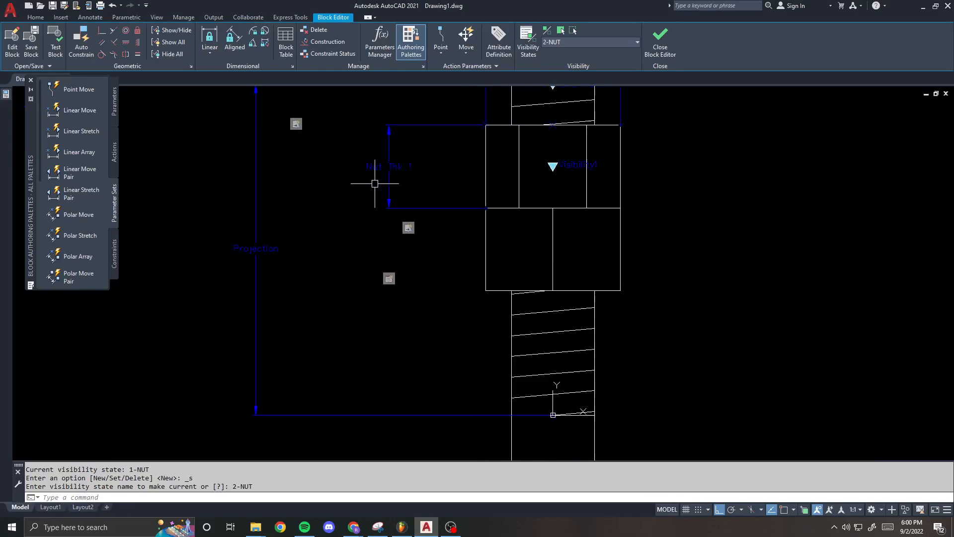
right_click(408, 229)
mouse_move(462, 245)
click(527, 258)
key(Return)
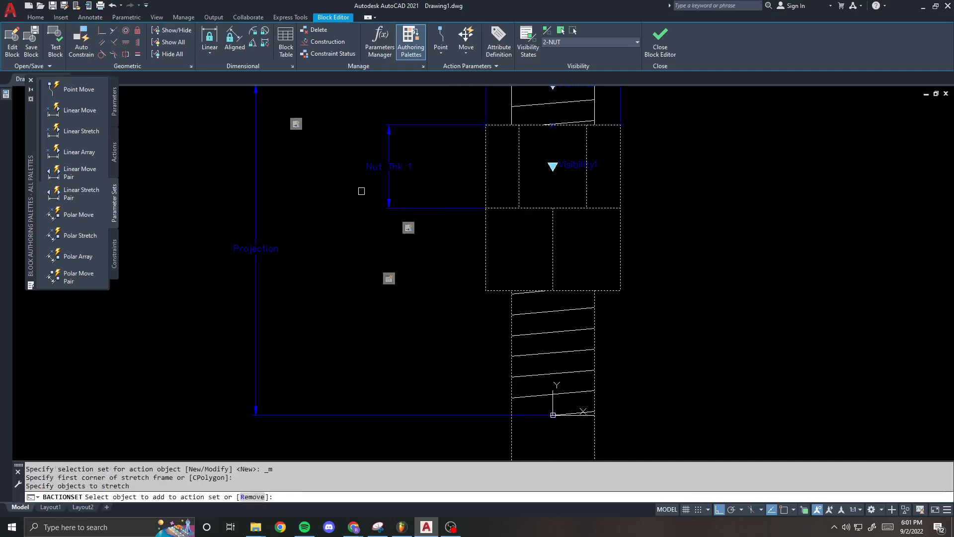
key(Escape)
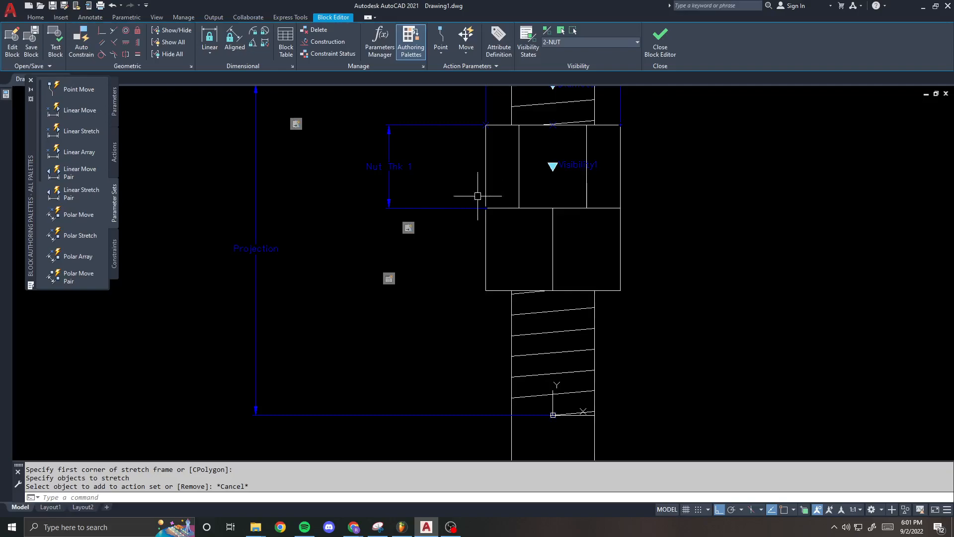
text(rec)
key(Return)
click(456, 188)
key(Escape)
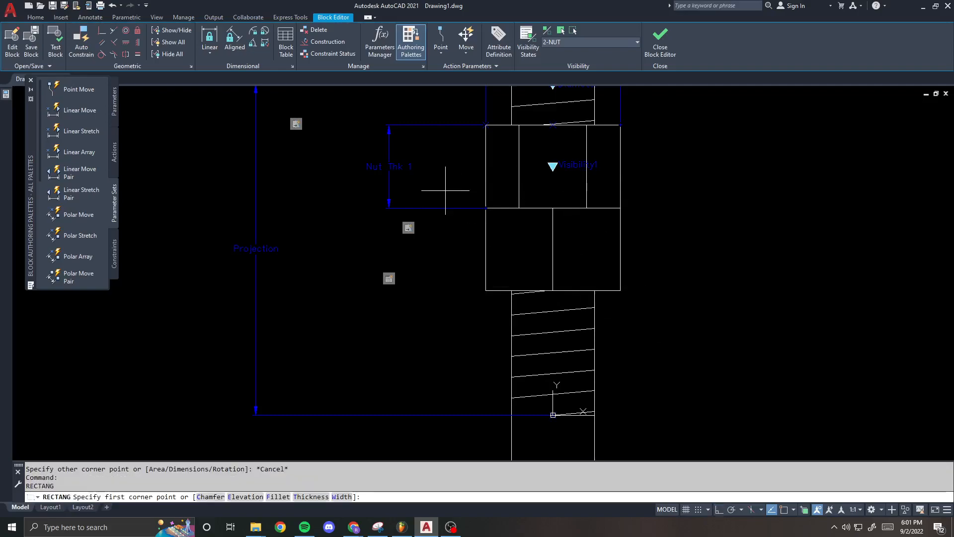
key(Return)
key(Escape)
- Try to stretch the shared edge between the upper and lower nuts downward
text(s)
key(Return)
click(666, 224)
click(465, 194)
key(Return)
click(671, 197)
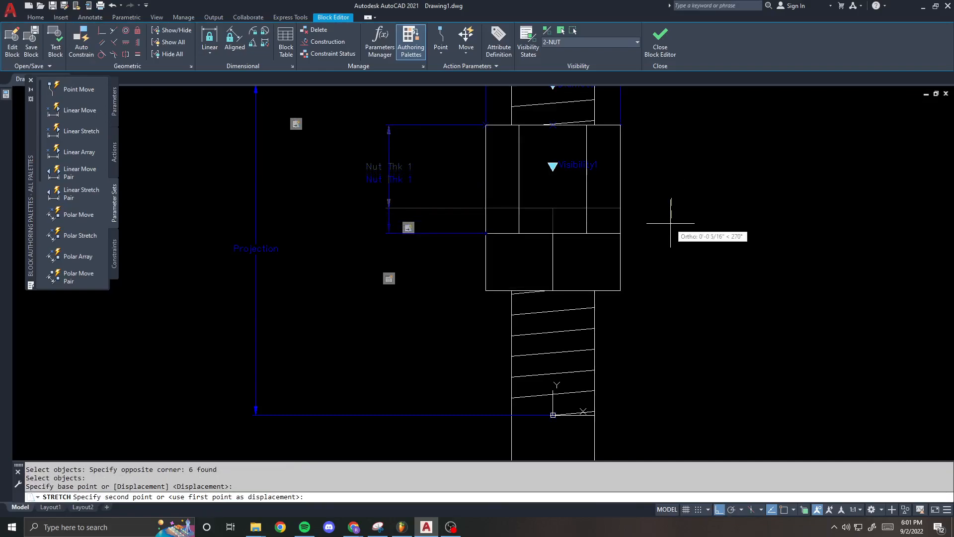
key(Escape)
- Try to stretch the whole lower nut together with the upper nut's bottom edge
text(s)
key(Return)
click(694, 313)
click(383, 202)
key(Return)
click(690, 203)
key(Escape)
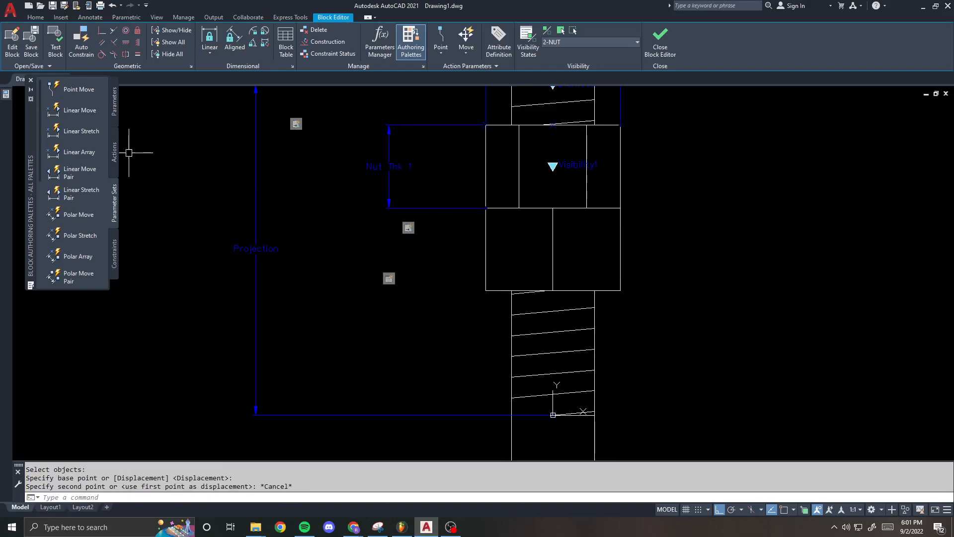
- Add a Linear Stretch parameter set spanning the lower nut's height along its left edge
click(80, 131)
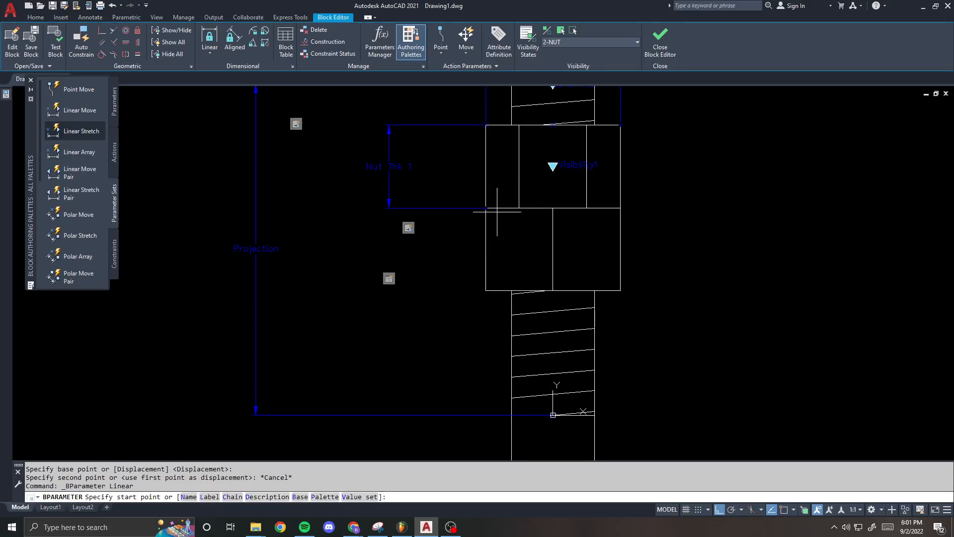
click(485, 208)
click(485, 290)
click(367, 253)
- Rename the lower nut's distance parameter to Nut Thk 2
text(ed)
key(Return)
click(380, 247)
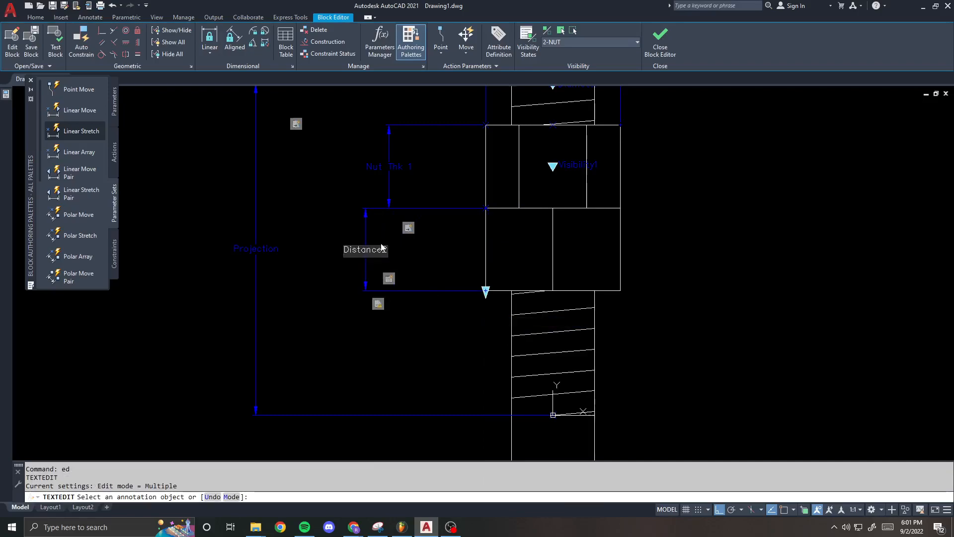
text(Nut Thk 2)
key(Return)
key(Escape)
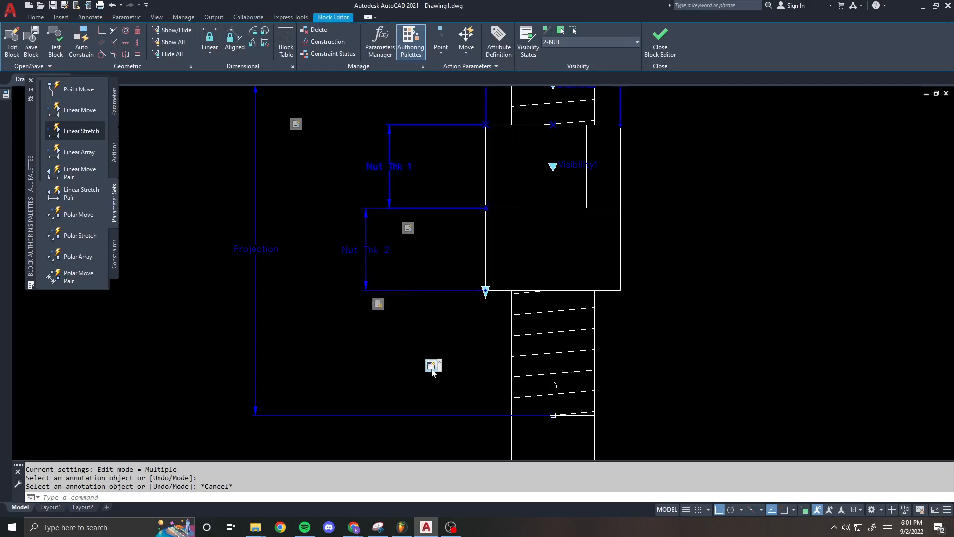
- Define the Nut Thk 2 stretch action's frame and selection set around the lower nut's bottom edge, excluding the thread line just below it
right_click(378, 305)
mouse_move(428, 326)
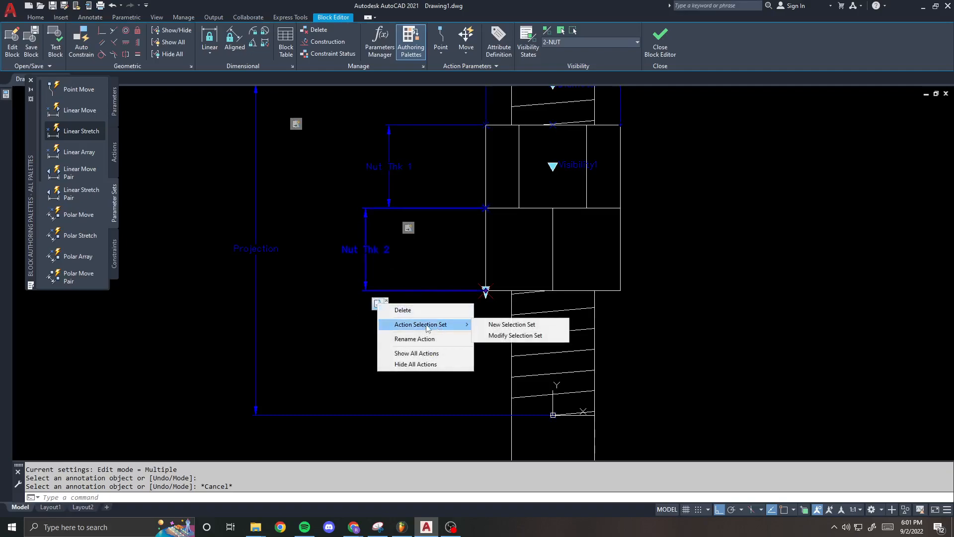
click(504, 329)
click(456, 266)
click(658, 318)
click(632, 300)
click(469, 277)
shift+click(562, 307)
key(Return)
- Set the Nut Thk 2 parameter's number of grips to 0
click(420, 271)
click(348, 255)
mouse_move(5, 96)
click(175, 397)
click(162, 412)
click(161, 416)
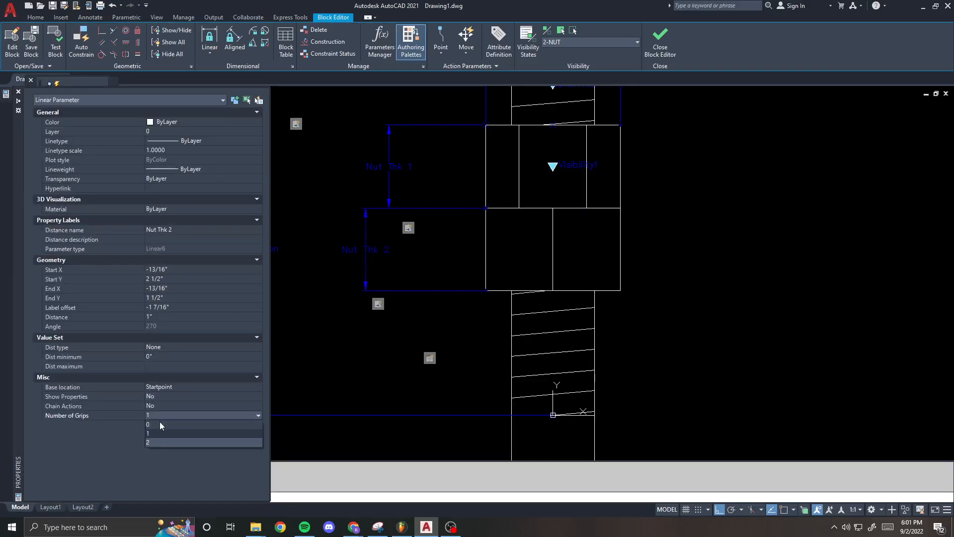
click(159, 423)
key(Escape)
- Open the Diameter lookup table and add Nut Thk 2 as an input property
right_click(430, 358)
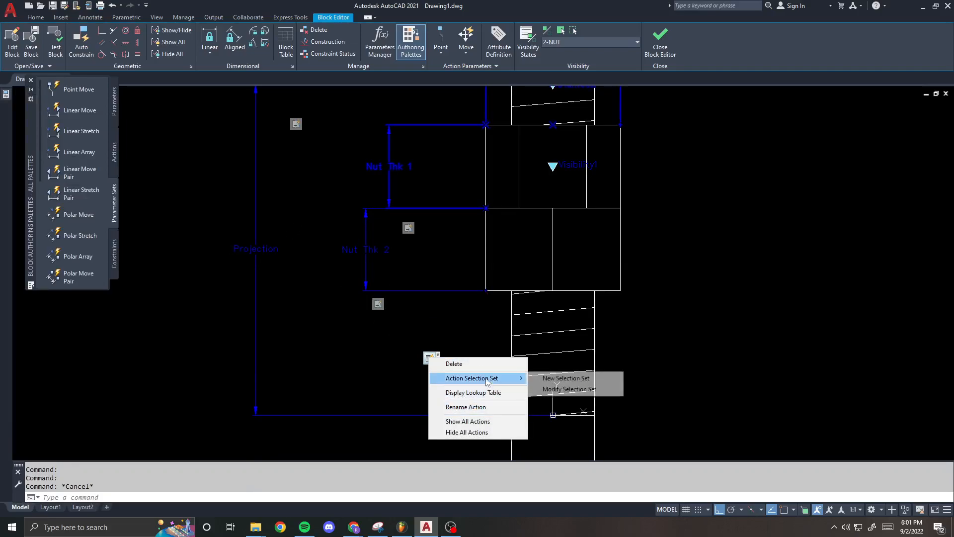
click(477, 392)
click(637, 156)
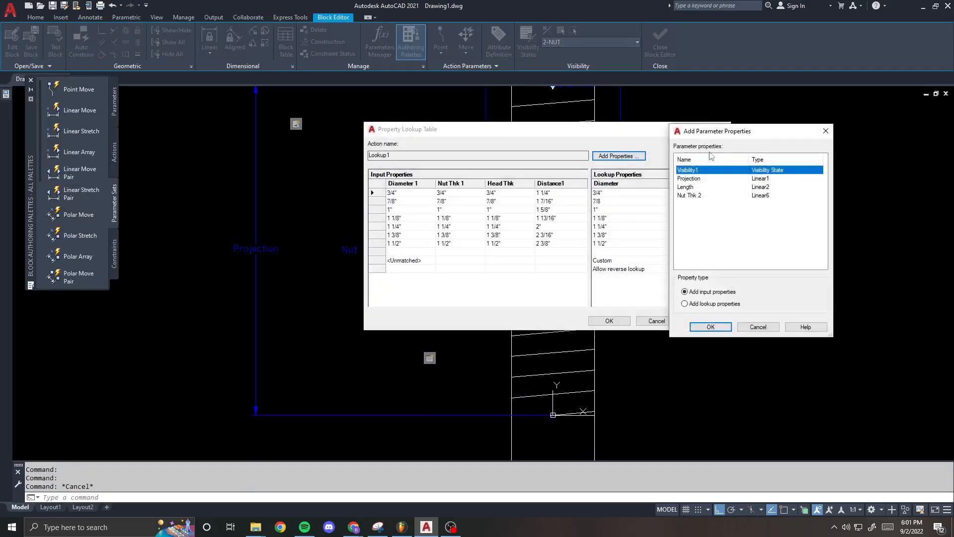
double_click(691, 195)
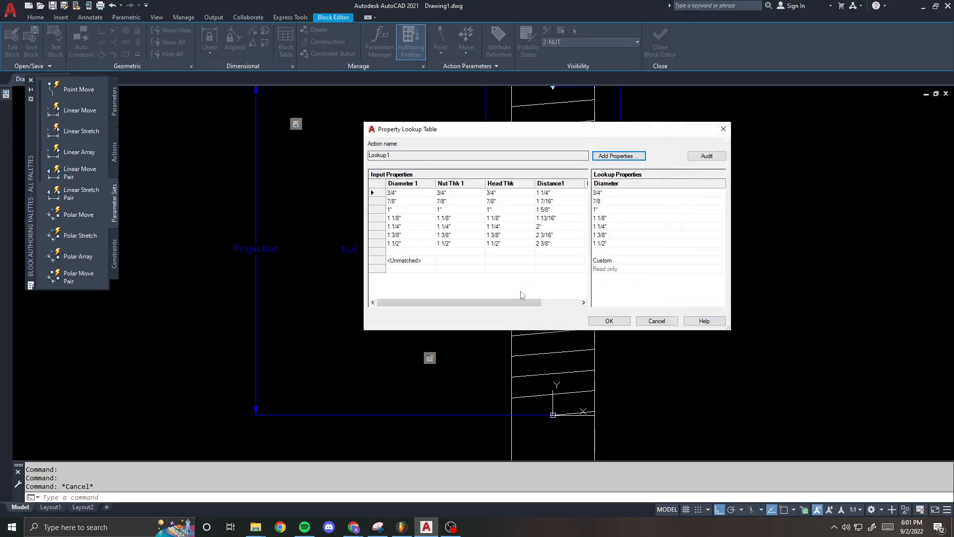
- Fill the Nut Thk 2 column with 3/4", 7/8", 1", 1 1/8", 1 1/4", 1 3/8" and 1 1/2", and accept the lookup table
drag(506, 301, 545, 301)
click(465, 195)
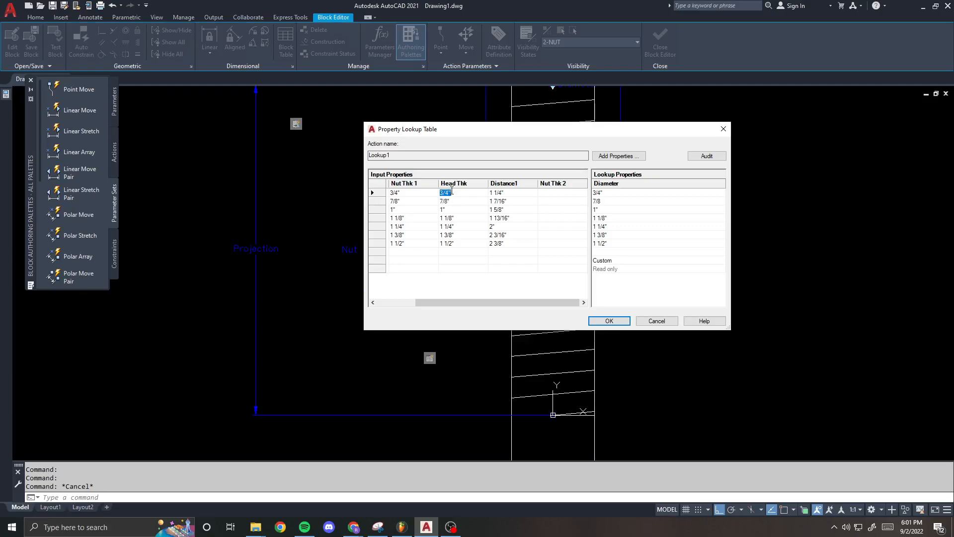
key(shift+Down)
key(shift+Down)
key(shift+Down)
key(shift+Down)
click(451, 189)
click(452, 200)
click(453, 200)
click(609, 321)
- Rename the Distance1 parameter across the nut's width to Flats
scroll(533, 222, down, 5)
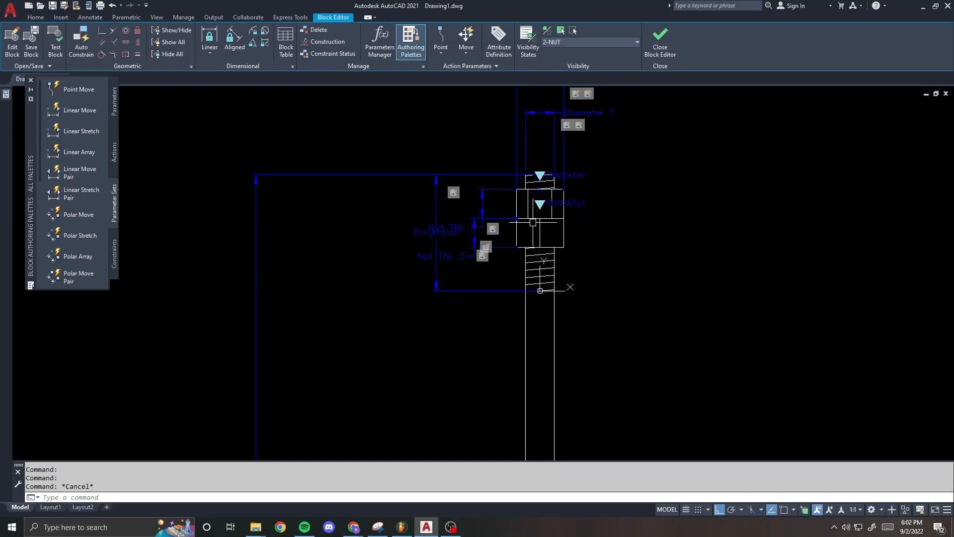
scroll(533, 222, down, 2)
scroll(508, 240, up, 6)
scroll(529, 213, down, 4)
middle_drag(555, 100, 550, 184)
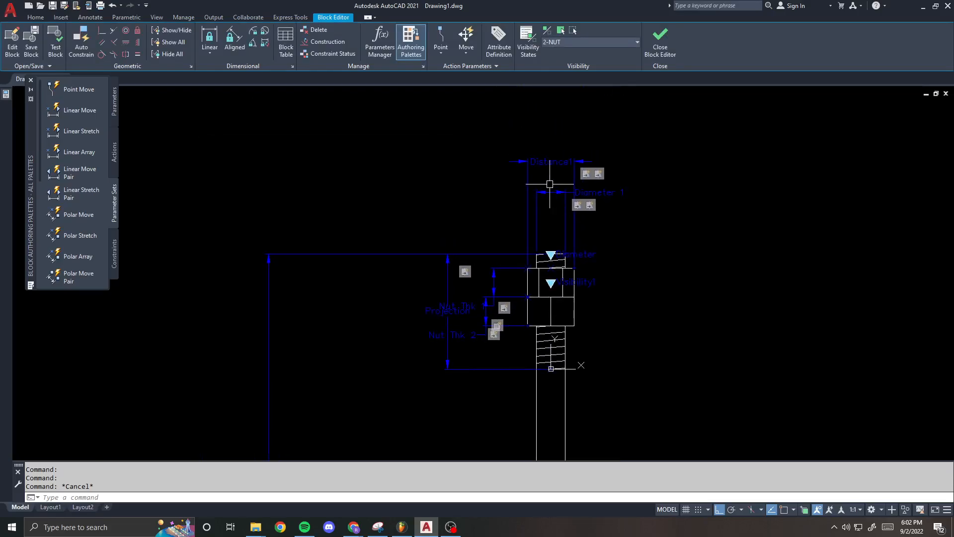
scroll(549, 174, up, 2)
text(ed)
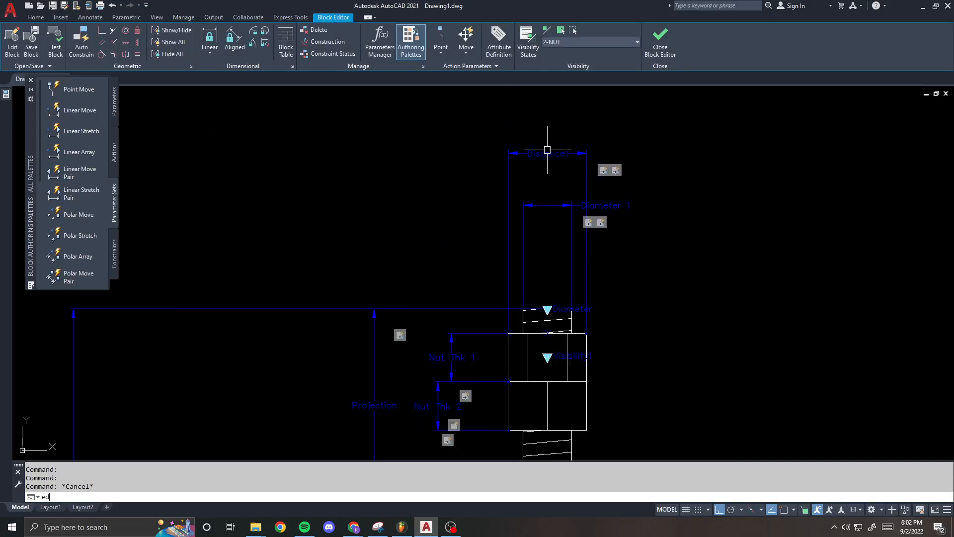
key(Return)
click(549, 156)
text(Flats)
key(Return)
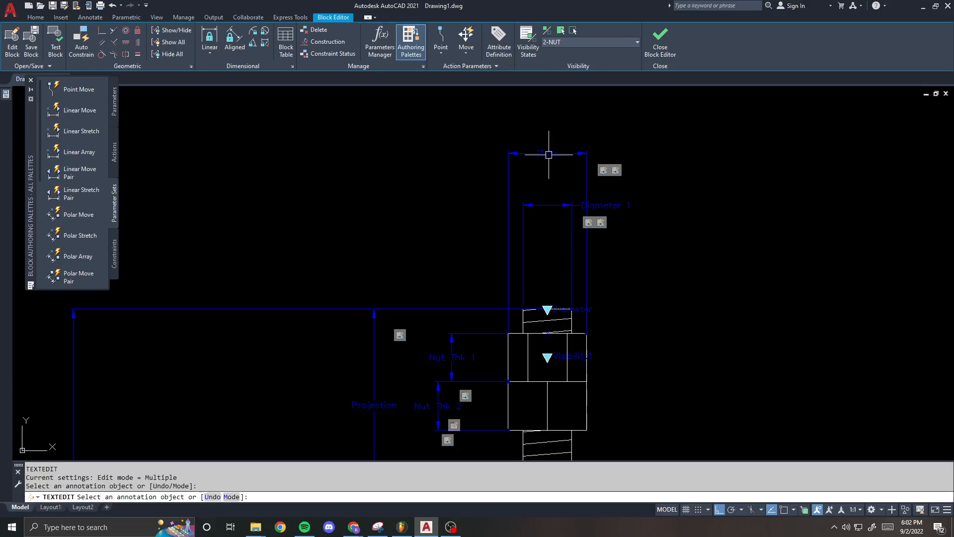
key(Escape)
- Move the Nut Thk 2 column ahead of Flats in the lookup table and accept the new column order
middle_drag(477, 417, 478, 359)
right_click(453, 366)
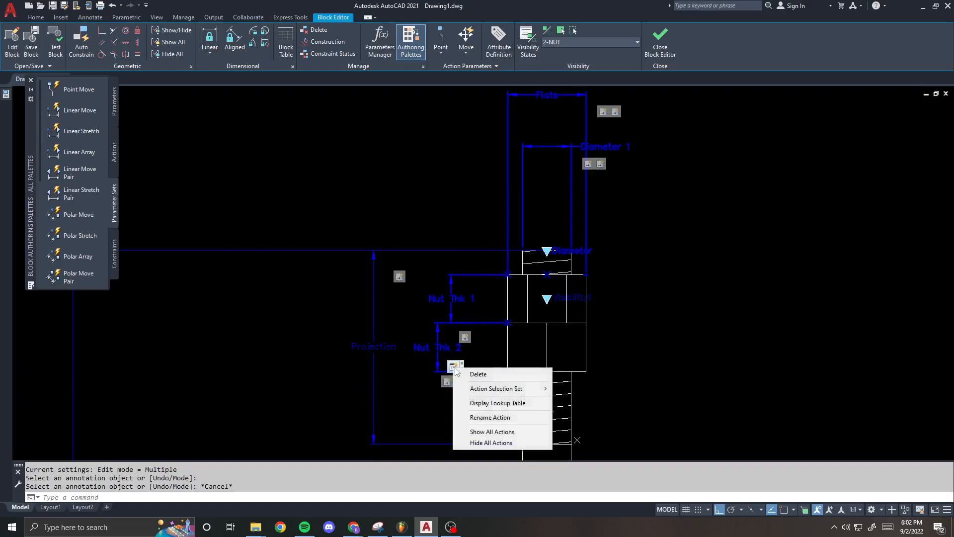
click(486, 403)
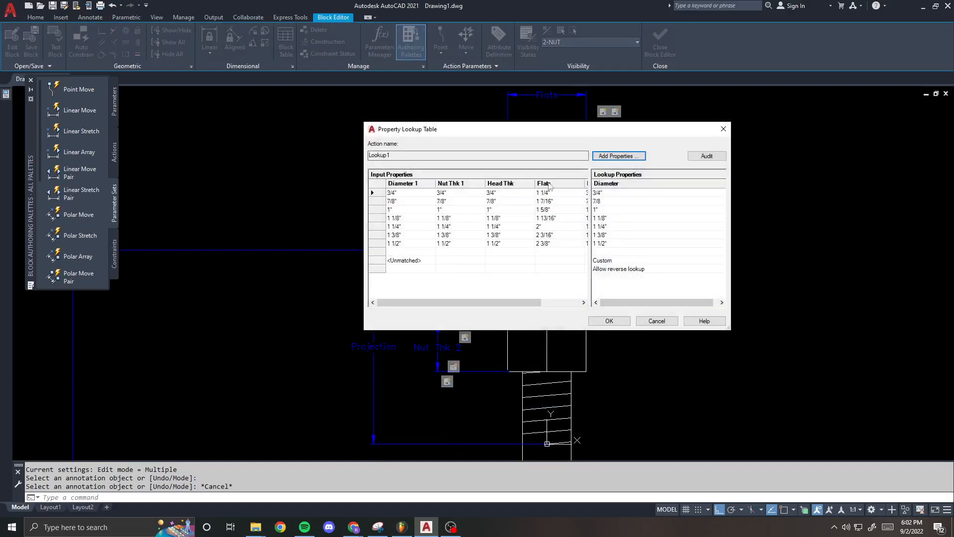
drag(500, 298, 540, 298)
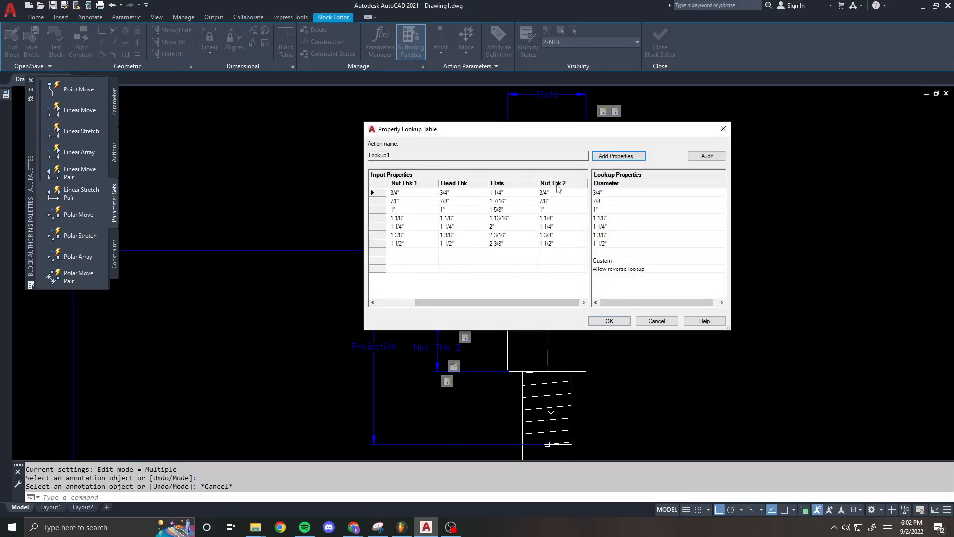
drag(580, 187, 564, 187)
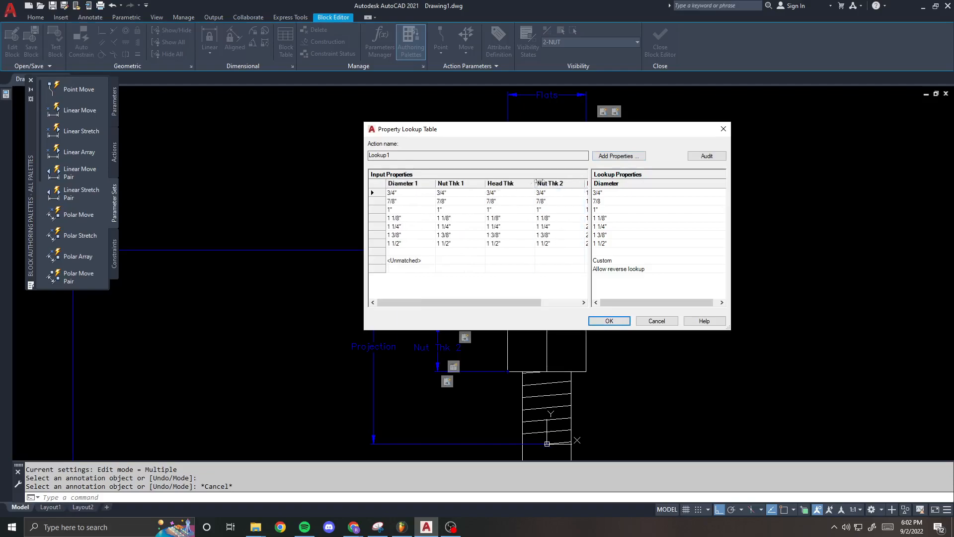
drag(529, 302, 567, 308)
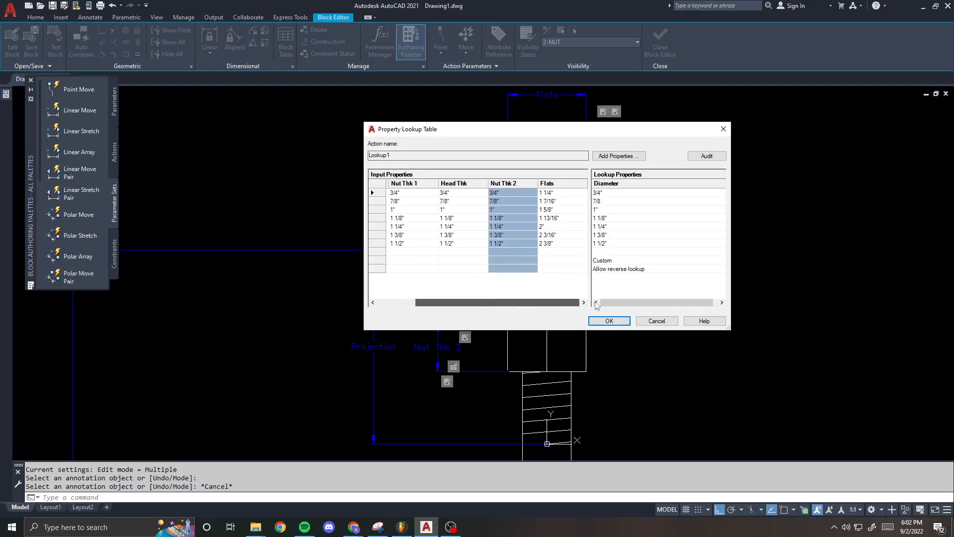
click(603, 323)
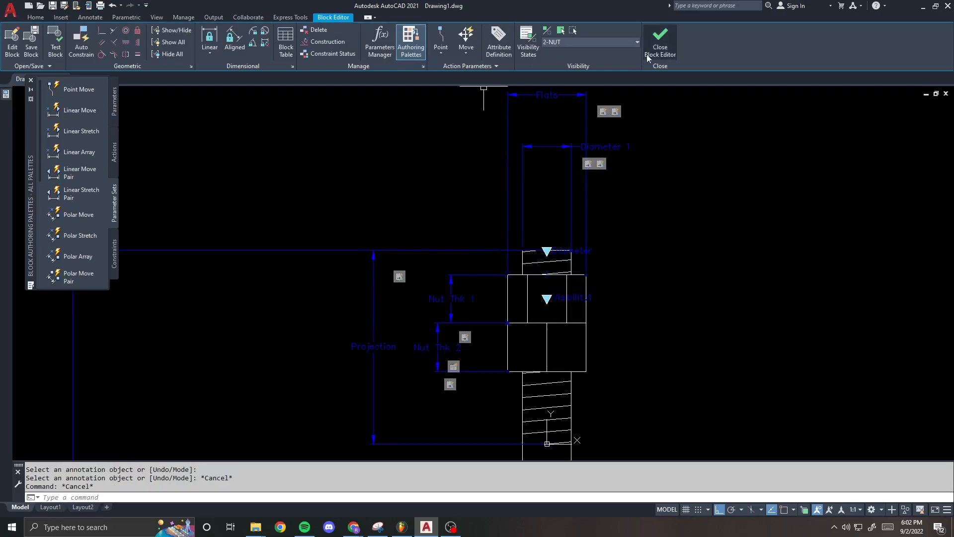
- Close the block editor with changes saved and test the anchor bolt at diameters 3/4", 1" and 1 1/8"
click(660, 42)
click(428, 247)
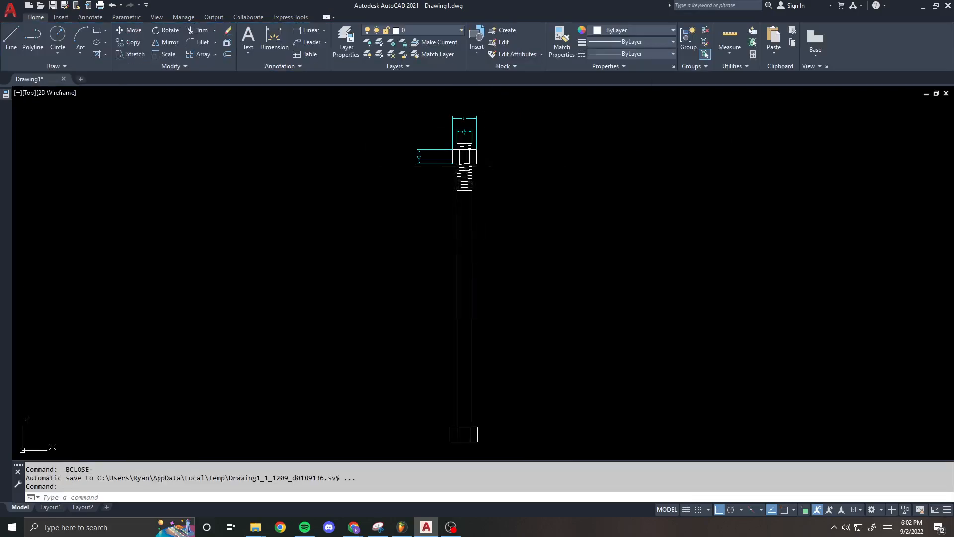
scroll(445, 156, up, 4)
click(500, 145)
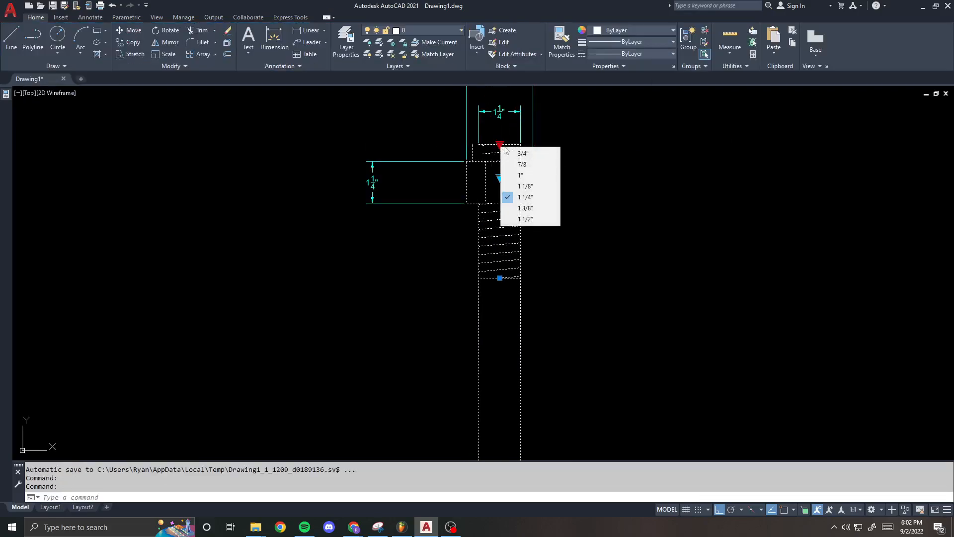
click(522, 153)
click(499, 145)
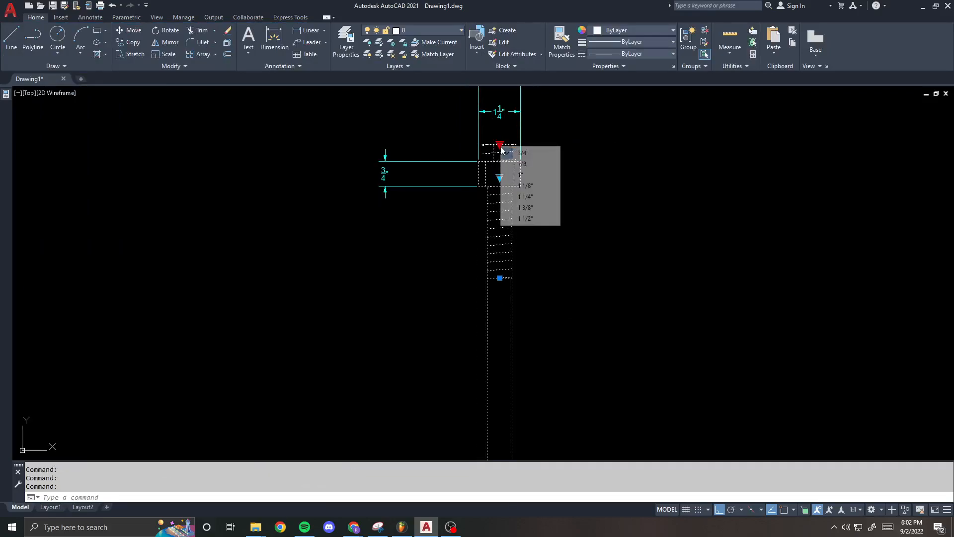
click(523, 175)
scroll(494, 139, up, 4)
click(504, 149)
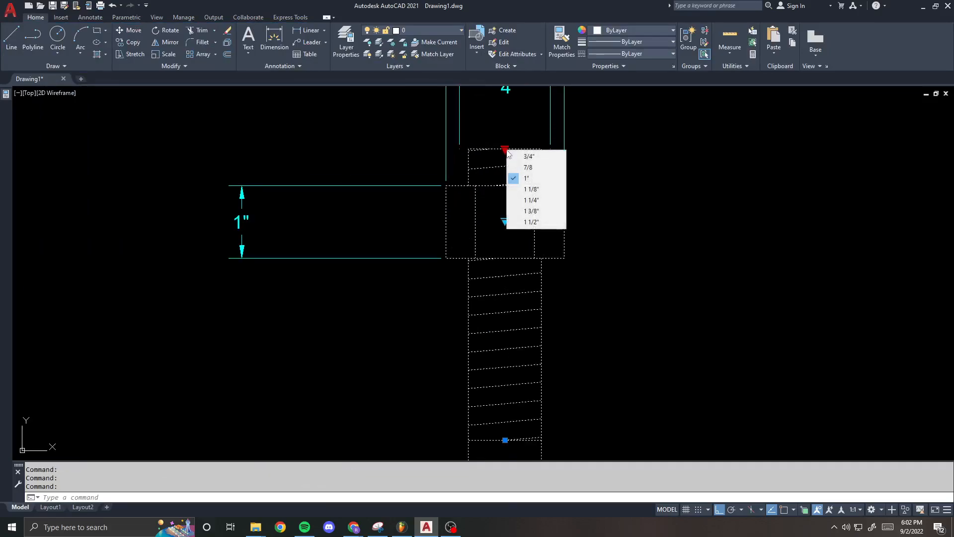
click(534, 188)
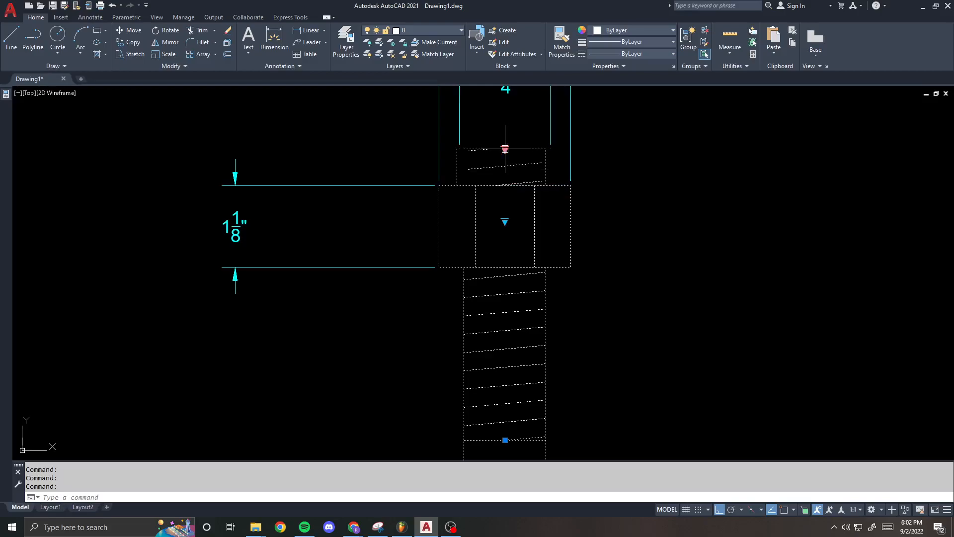
key(Escape)
- Reopen the ANCHOR block definition for editing
click(506, 163)
text(be)
key(Return)
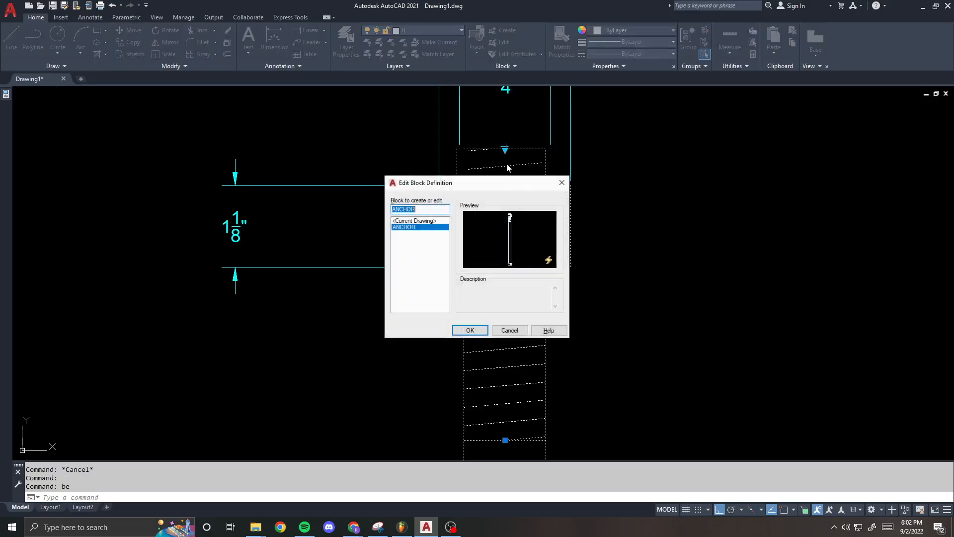
key(Return)
- Check the properties of the thread hatch above the nut and delete that hatch
click(651, 169)
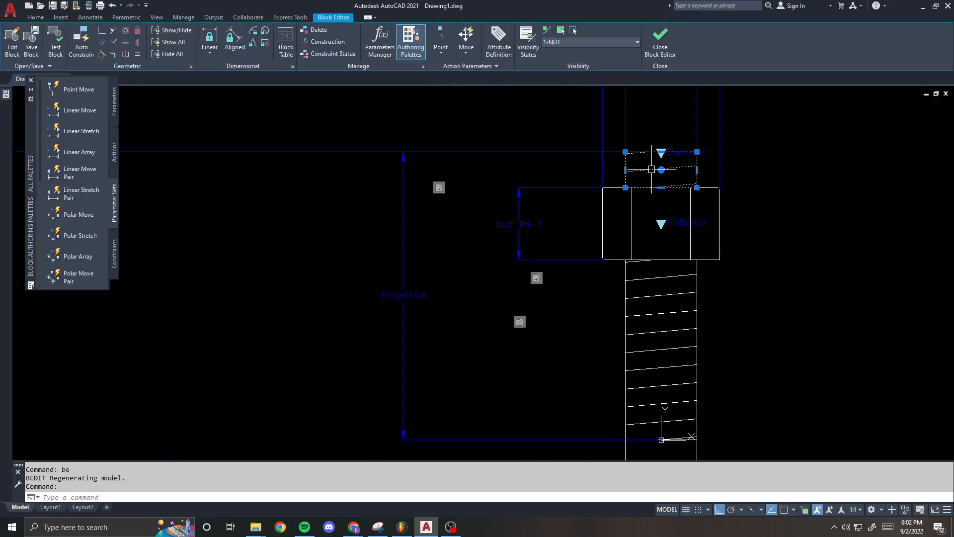
middle_drag(657, 167, 535, 174)
scroll(554, 170, up, 2)
mouse_move(2, 95)
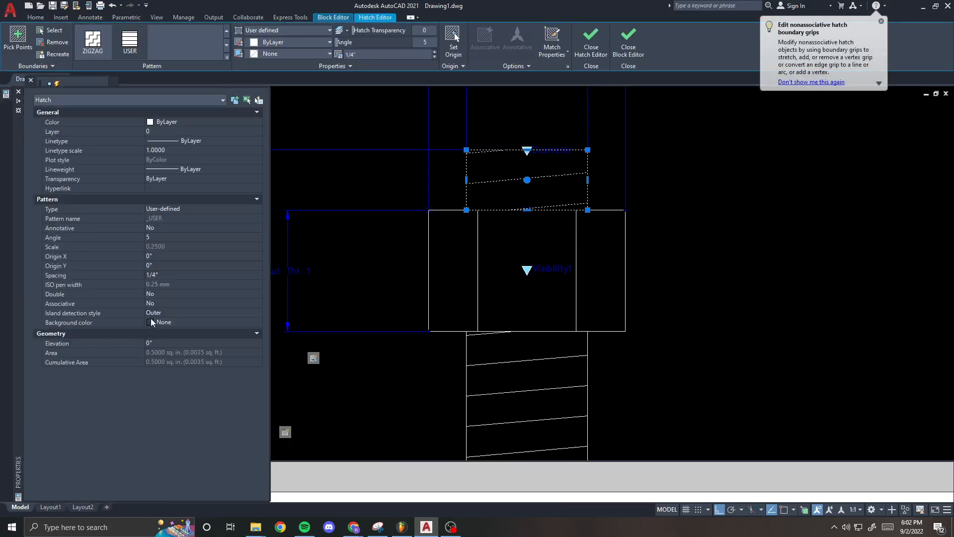
click(160, 294)
click(160, 301)
click(161, 312)
click(488, 282)
key(Delete)
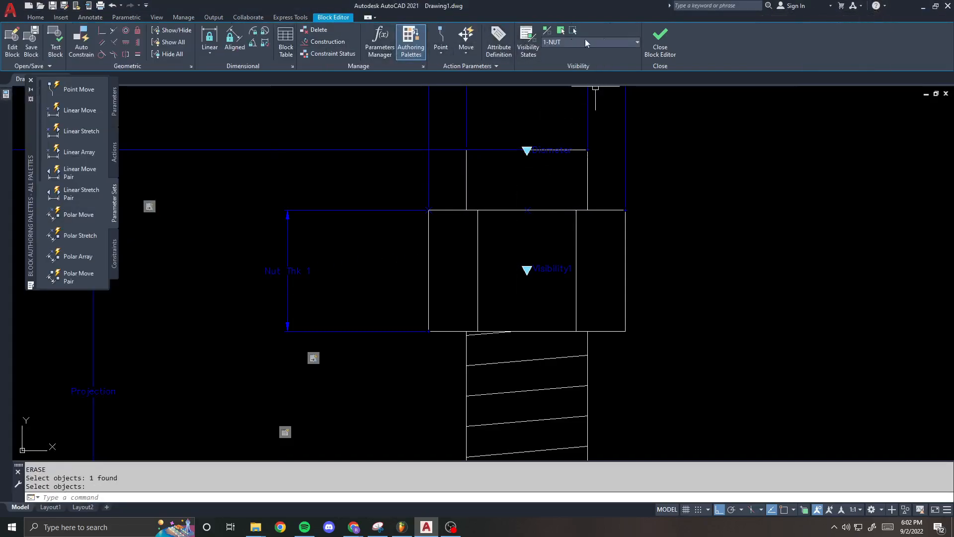
- Hatch the bolt area above the nut again with the user-defined thread pattern
text(h)
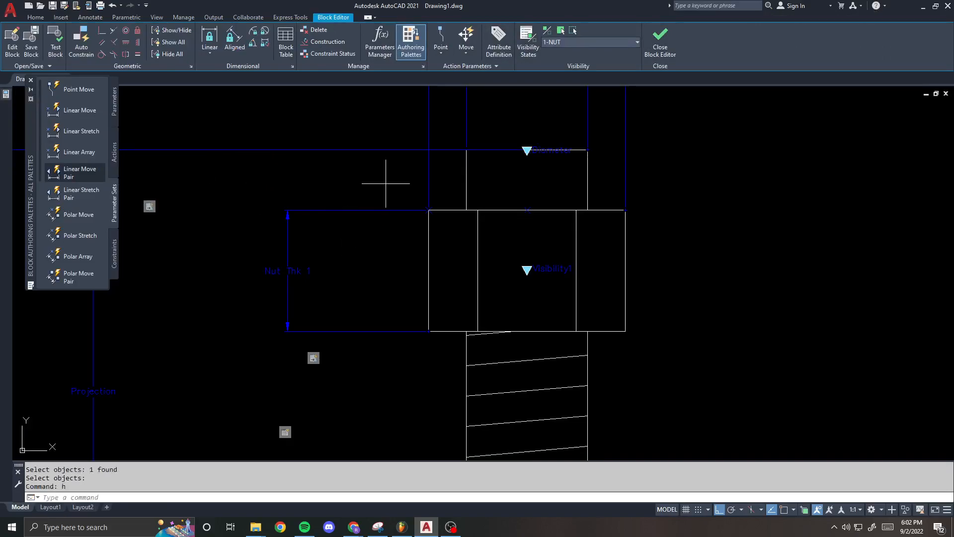
key(space)
click(517, 197)
key(space)
scroll(448, 192, down, 2)
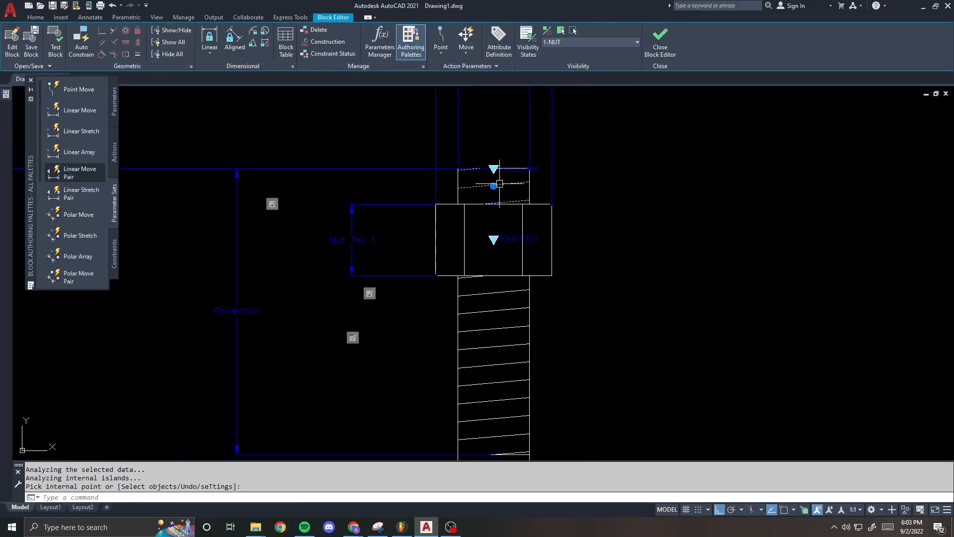
key(Escape)
- Check the upper thread hatch in the 2-NUT visibility state and close the block editor with changes saved
click(607, 45)
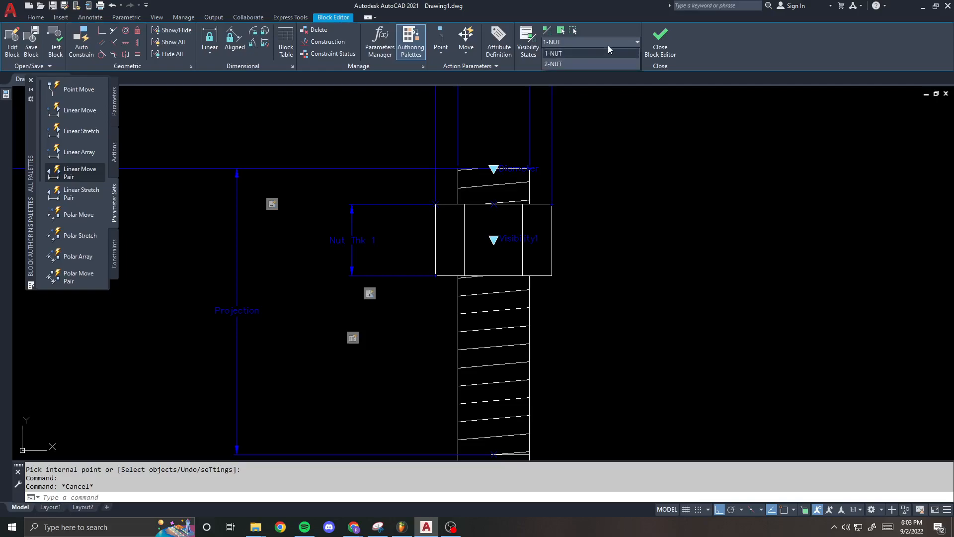
click(588, 64)
click(505, 182)
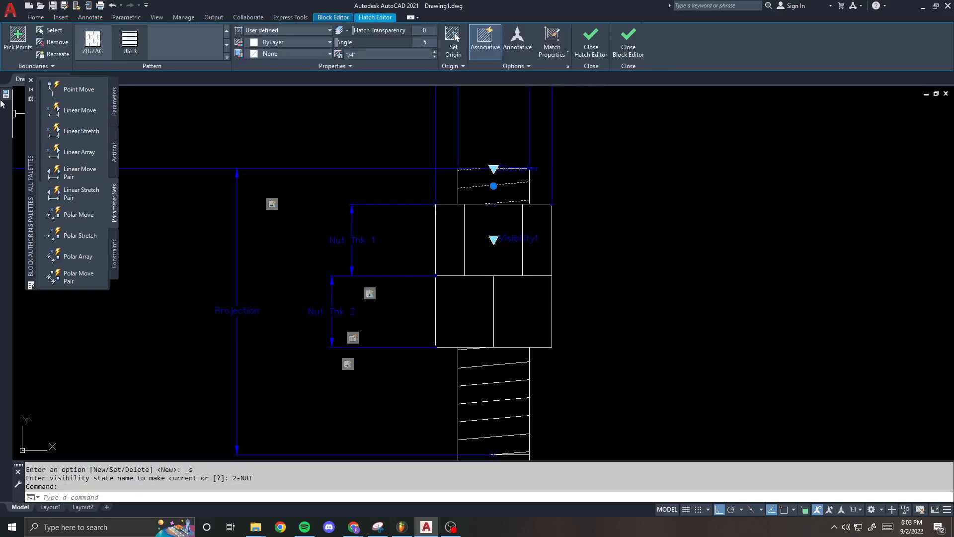
key(ctrl+1)
key(Escape)
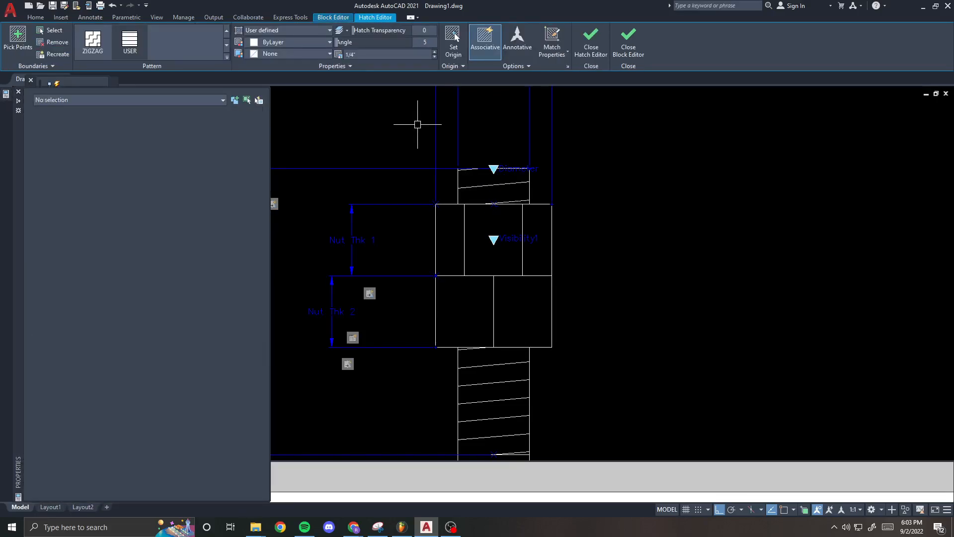
key(ctrl+1)
click(437, 245)
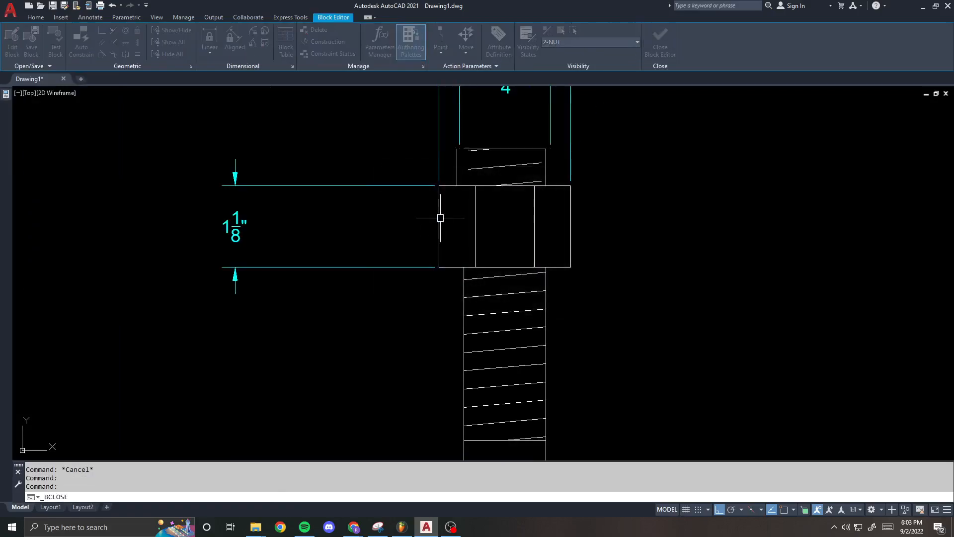
- Reset the anchor bolt block with the RESETBLOCK command
text(resetblock)
key(Return)
click(496, 175)
click(447, 155)
key(Return)
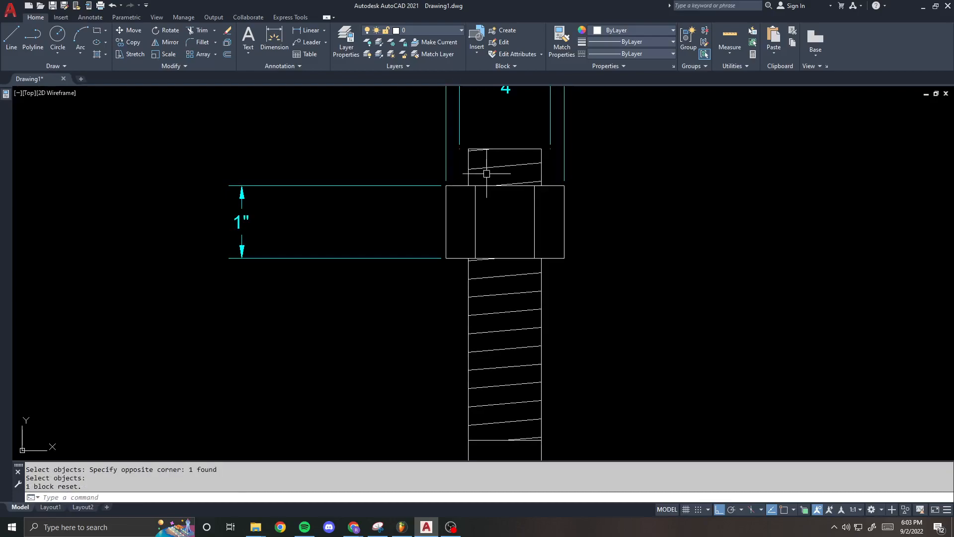
- Set the anchor bolt's diameter to 1 1/4" and inspect the thread hatch above the nut
click(488, 170)
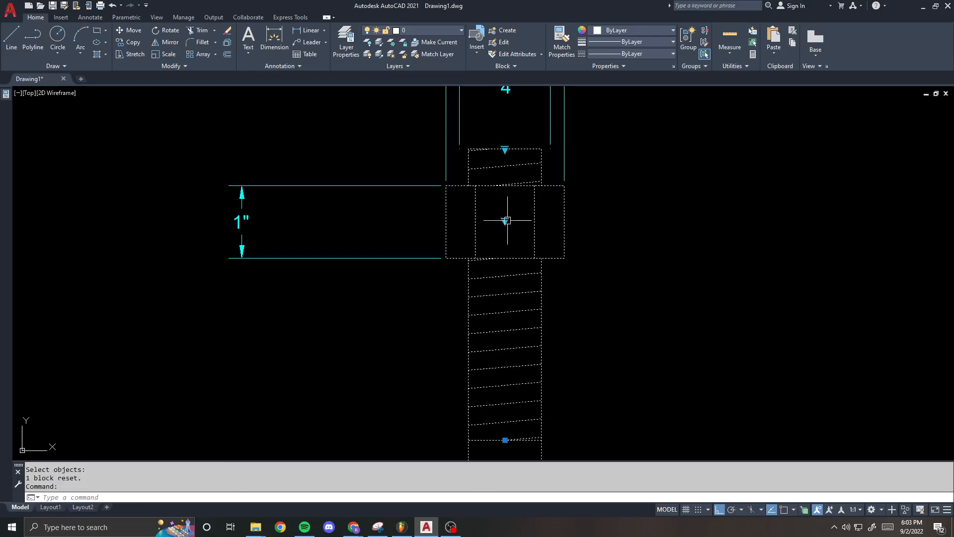
click(504, 150)
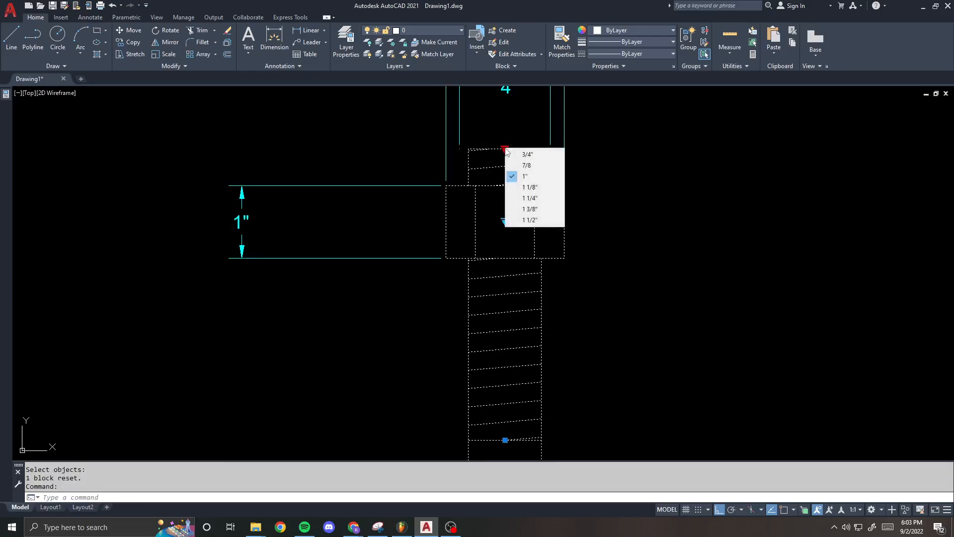
click(542, 197)
key(Escape)
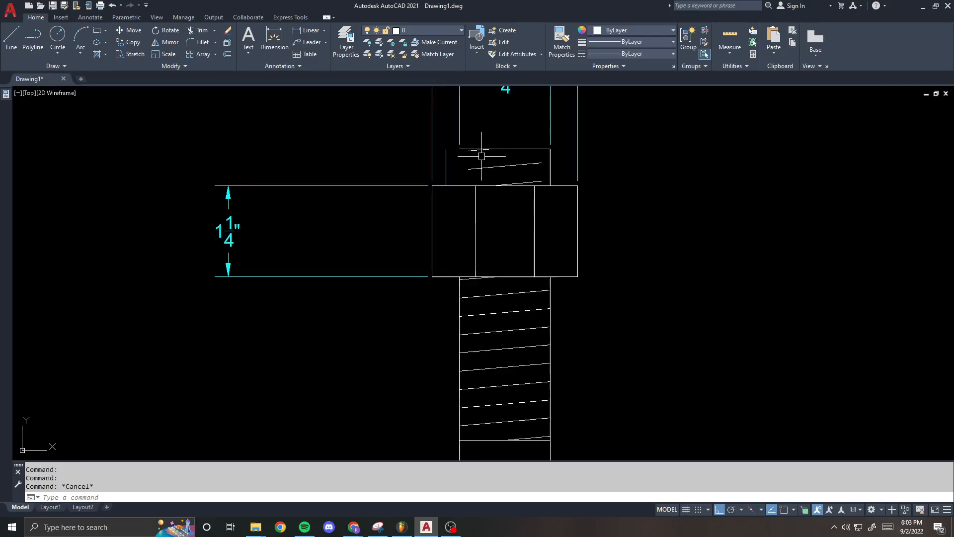
scroll(481, 154, up, 3)
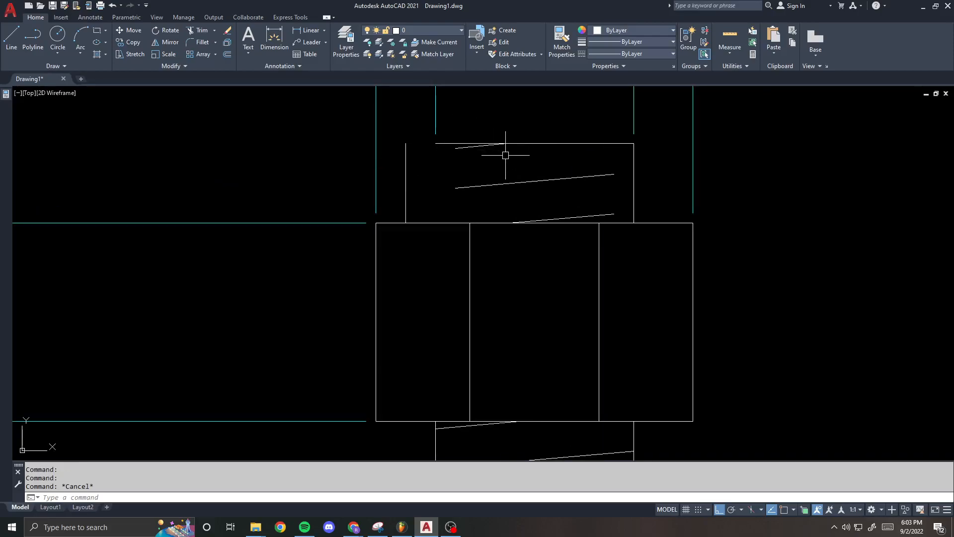
- Open the ANCHOR block definition for editing
scroll(436, 197, down, 5)
scroll(440, 190, up, 2)
scroll(436, 188, down, 1)
scroll(443, 185, up, 1)
click(459, 175)
text(be)
key(Return)
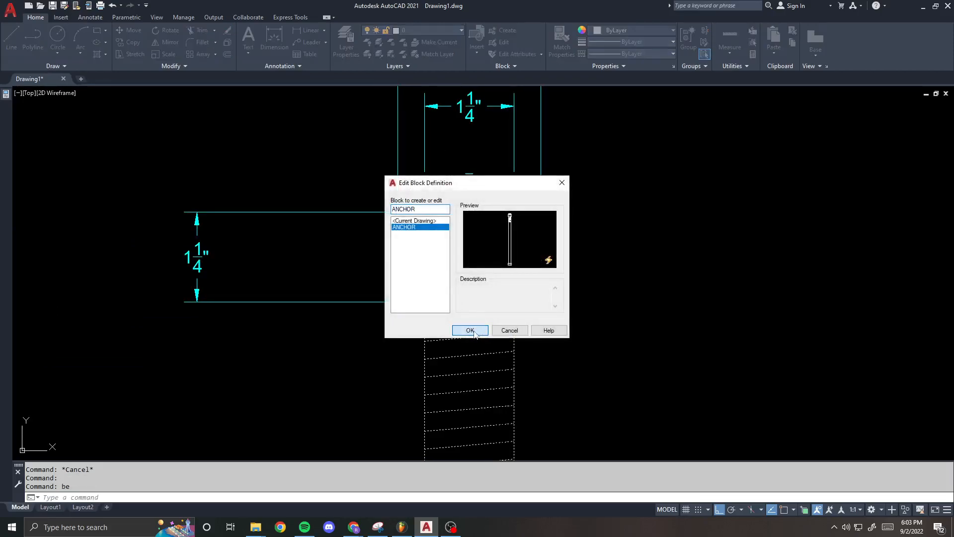
key(Return)
scroll(503, 166, up, 6)
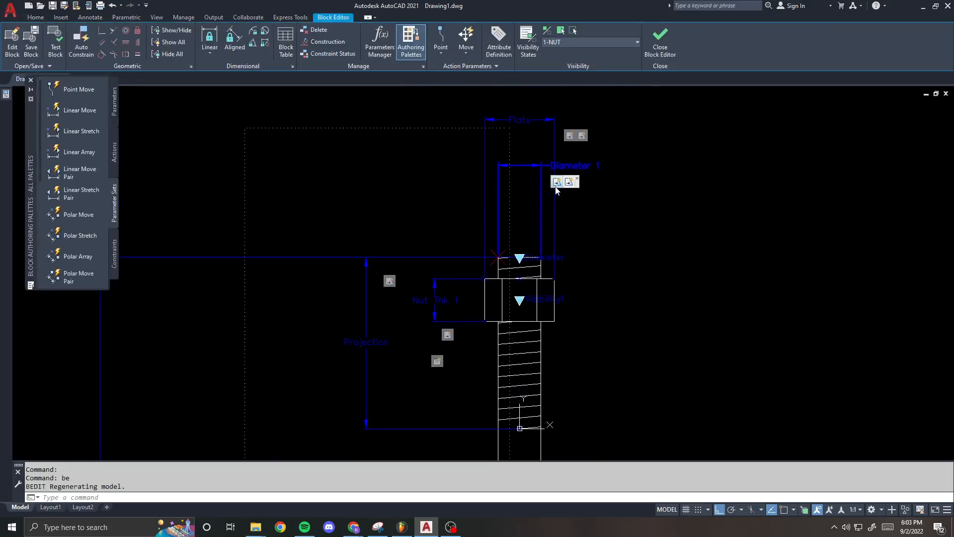
- Modify the selection set of the stretch action on the Flats parameter's left side and respecify its stretch frame
scroll(509, 288, up, 3)
scroll(520, 181, down, 1)
middle_drag(520, 182, 493, 280)
key(Escape)
key(Escape)
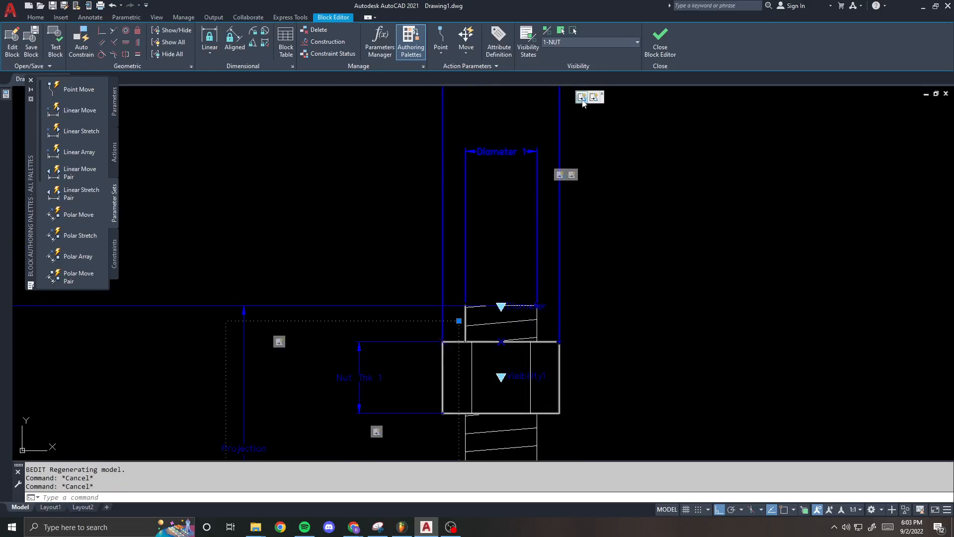
right_click(583, 98)
mouse_move(628, 117)
click(726, 126)
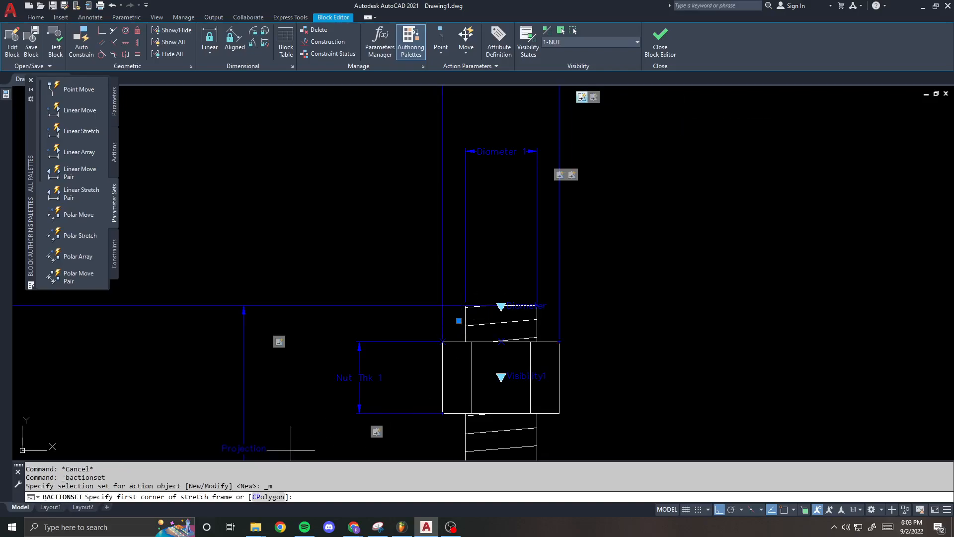
click(459, 320)
click(226, 460)
- Remove the bolt's left edge above the nut from the Flats stretch action's selection set
scroll(463, 314, up, 5)
click(467, 310)
click(464, 311)
click(466, 309)
click(464, 312)
click(445, 311)
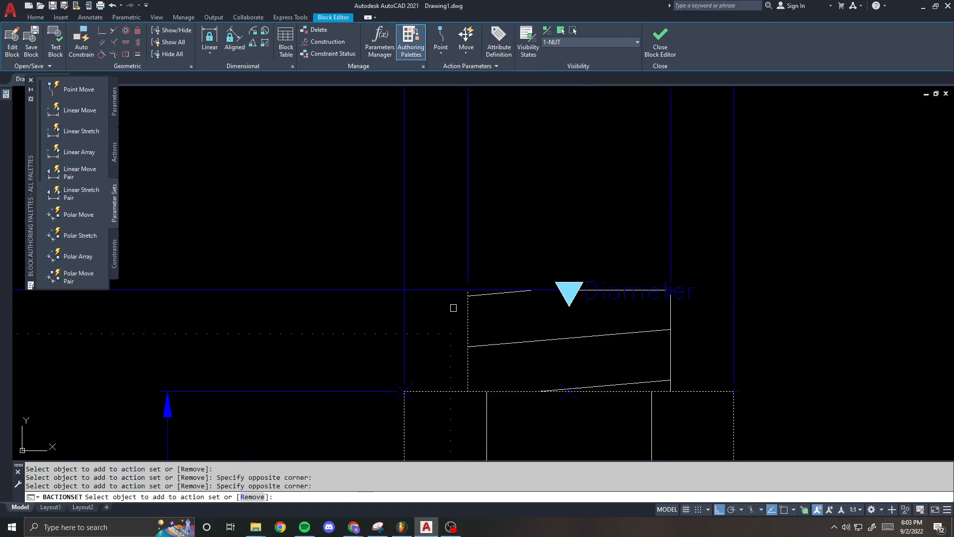
double_click(251, 488)
click(251, 496)
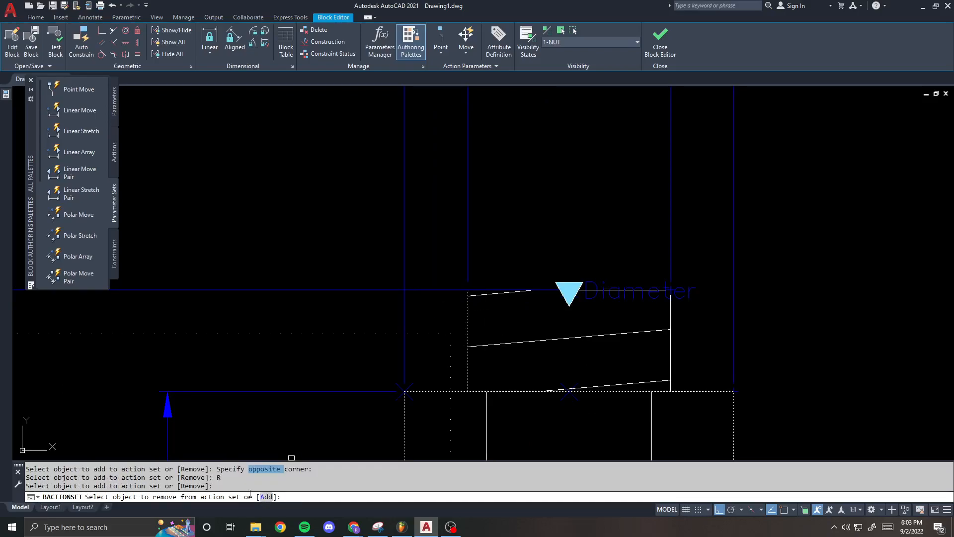
click(478, 323)
click(448, 312)
scroll(436, 308, down, 1)
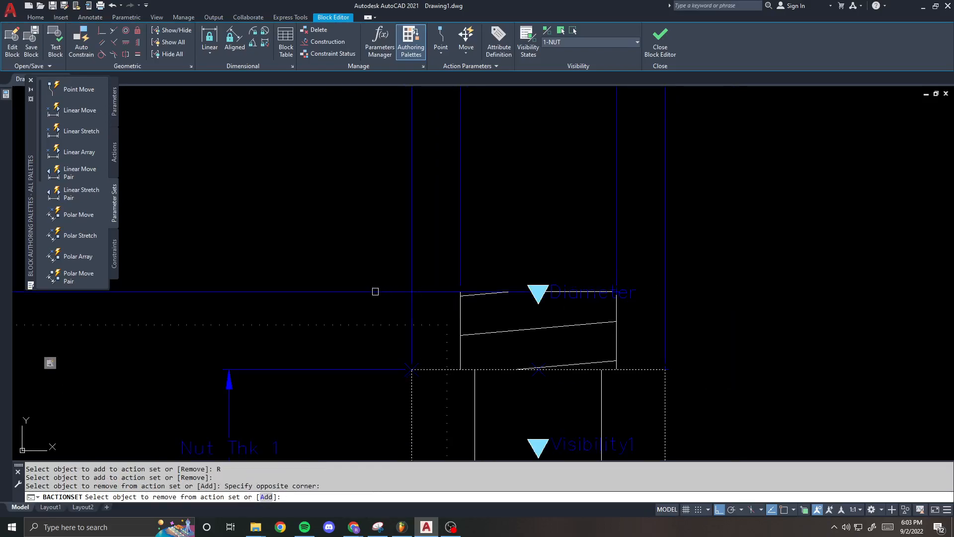
scroll(407, 255, down, 2)
scroll(437, 256, down, 2)
key(Return)
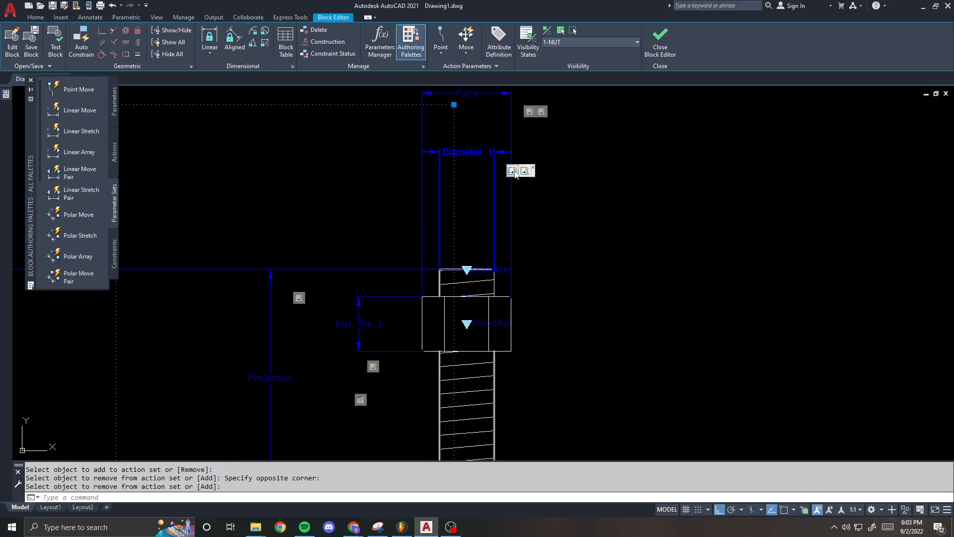
- Check which objects the Diameter 1 stretch action affects, and close the block editor with changes saved
key(Escape)
key(Escape)
key(Escape)
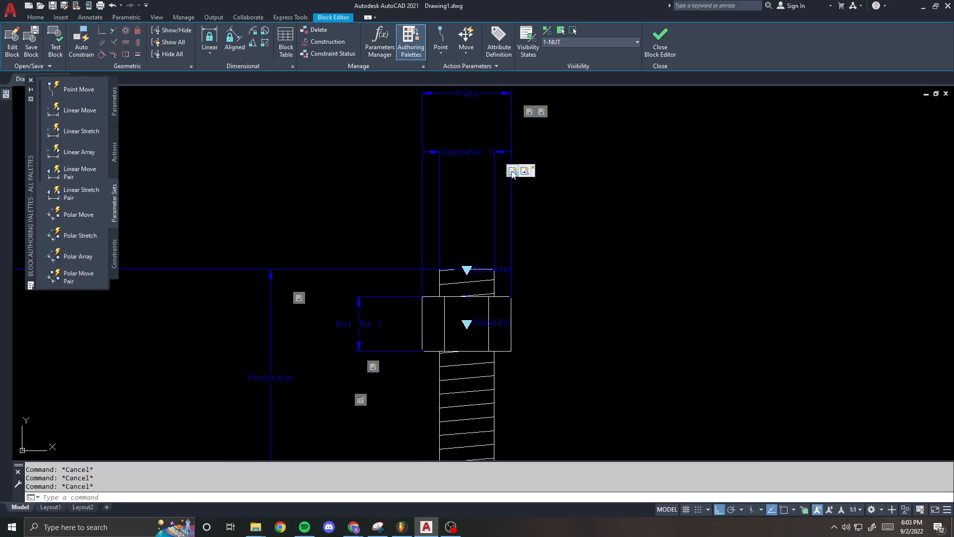
scroll(454, 252, up, 5)
scroll(557, 191, down, 3)
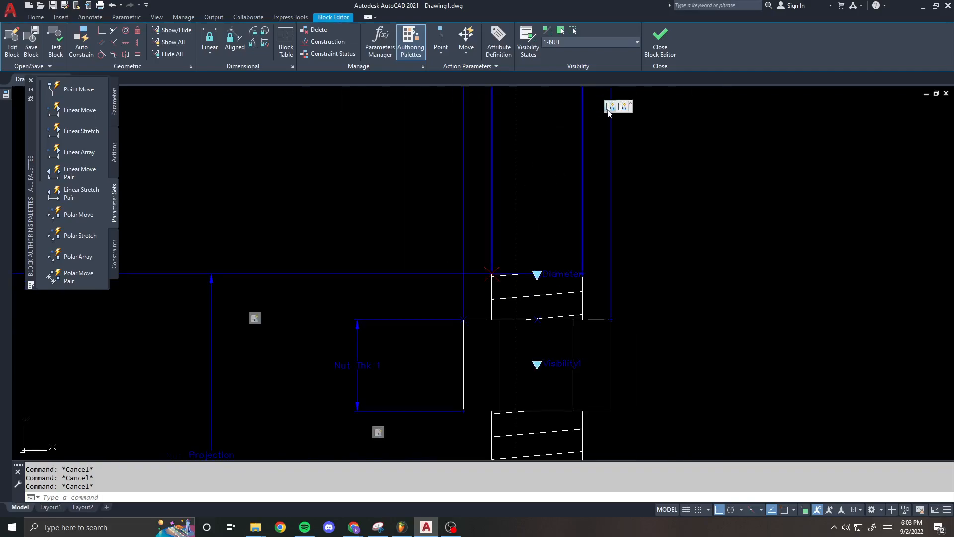
scroll(558, 271, down, 2)
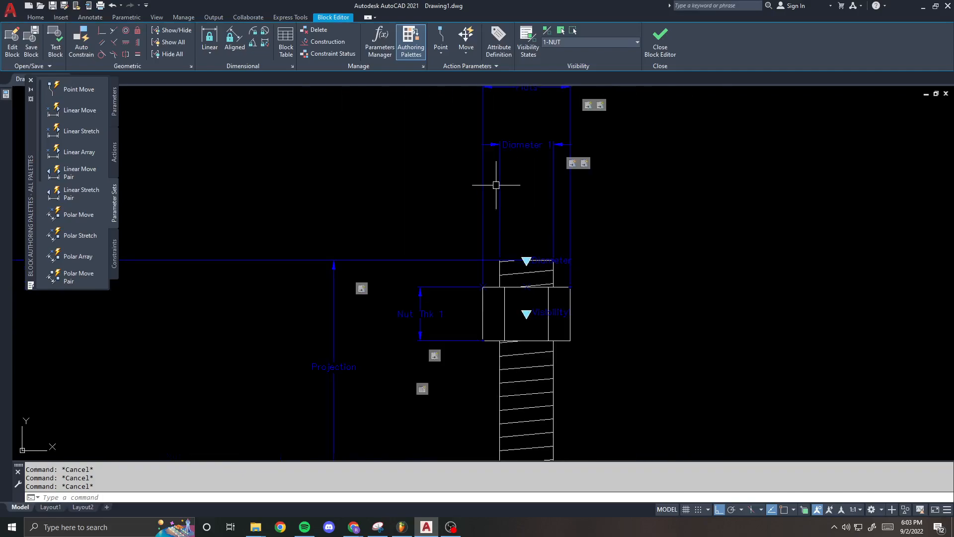
click(660, 39)
click(483, 259)
scroll(486, 243, down, 2)
middle_drag(484, 232, 482, 264)
- Set the anchor bolt's diameter to 1 1/8"
click(476, 231)
click(445, 242)
click(448, 242)
click(475, 236)
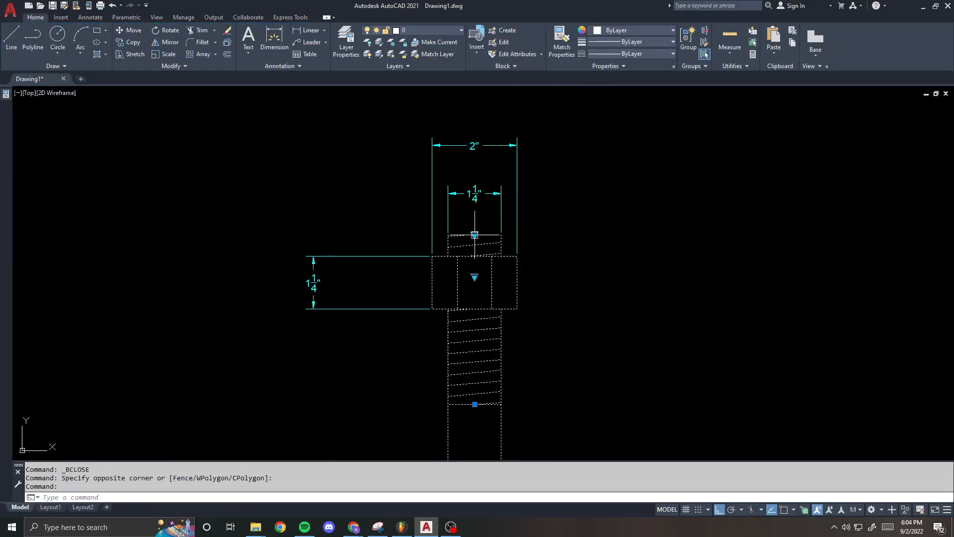
click(523, 274)
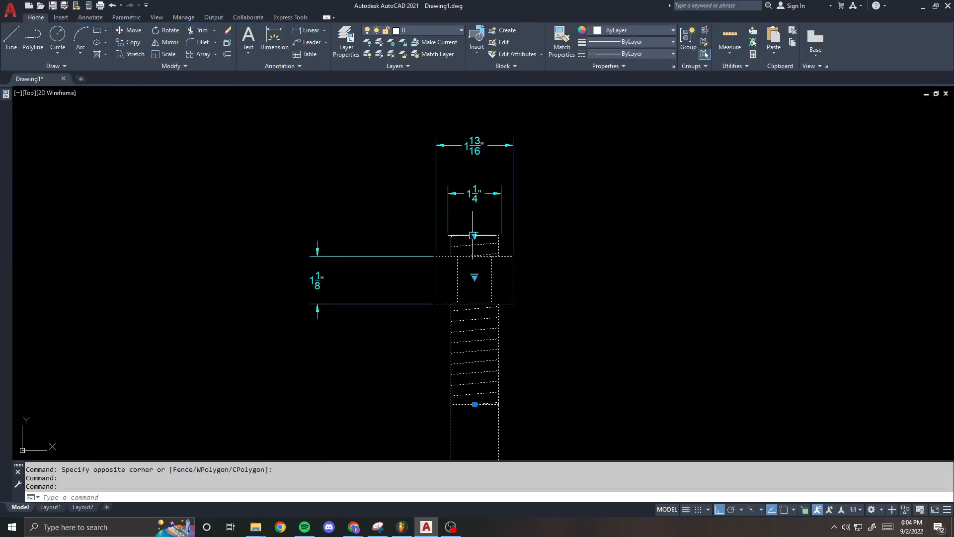
- Erase the width dimensions above the bolt and the nut thickness dimension beside the nut
key(Escape)
key(Escape)
click(533, 210)
click(407, 165)
text(e)
click(422, 186)
click(331, 309)
text(e)
- Switch the anchor bolt to the 2-NUT visibility state and inspect the thread hatch below the nuts
click(490, 235)
click(474, 235)
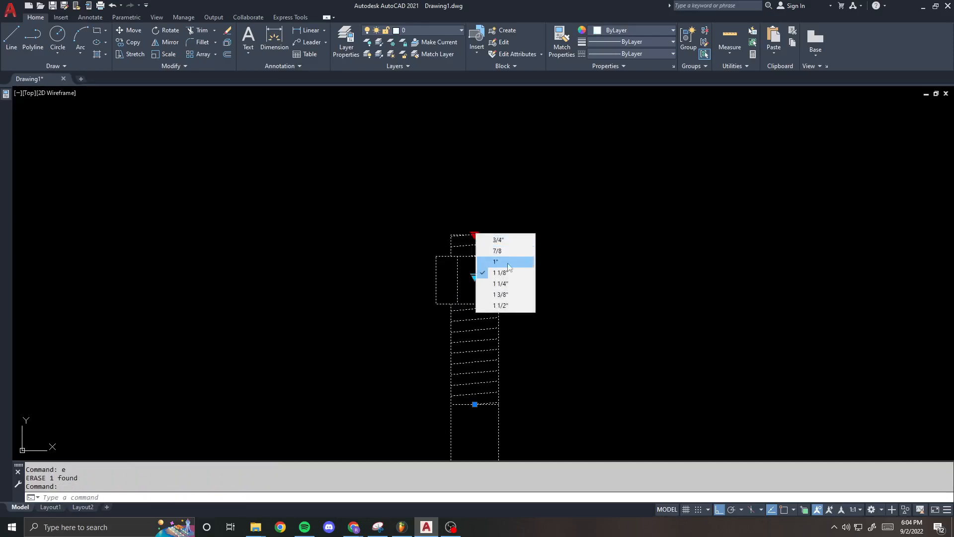
click(501, 215)
key(Escape)
click(475, 276)
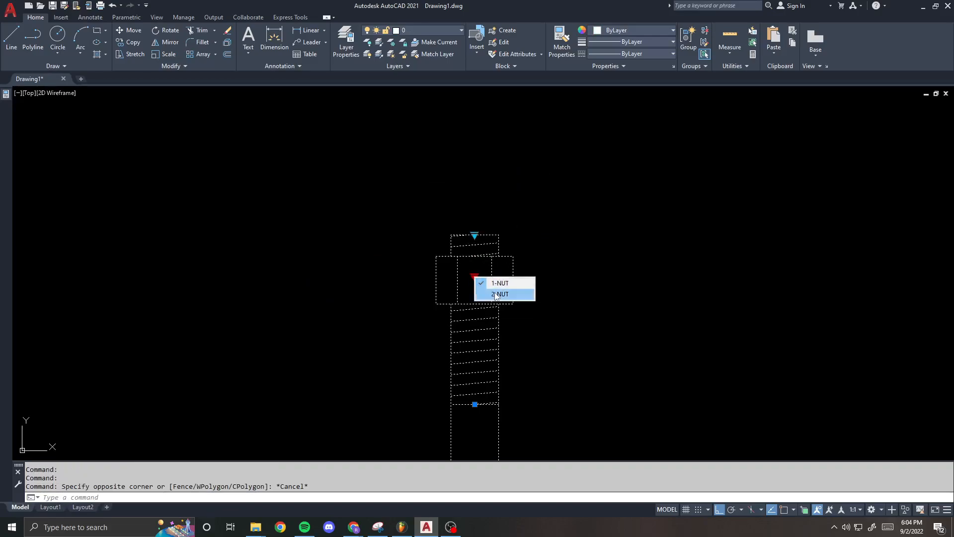
click(495, 294)
scroll(514, 261, up, 3)
mouse_move(505, 333)
middle_down()
mouse_move(534, 239)
mouse_move(479, 313)
middle_up()
key(Escape)
click(509, 260)
click(472, 279)
scroll(485, 258, down, 1)
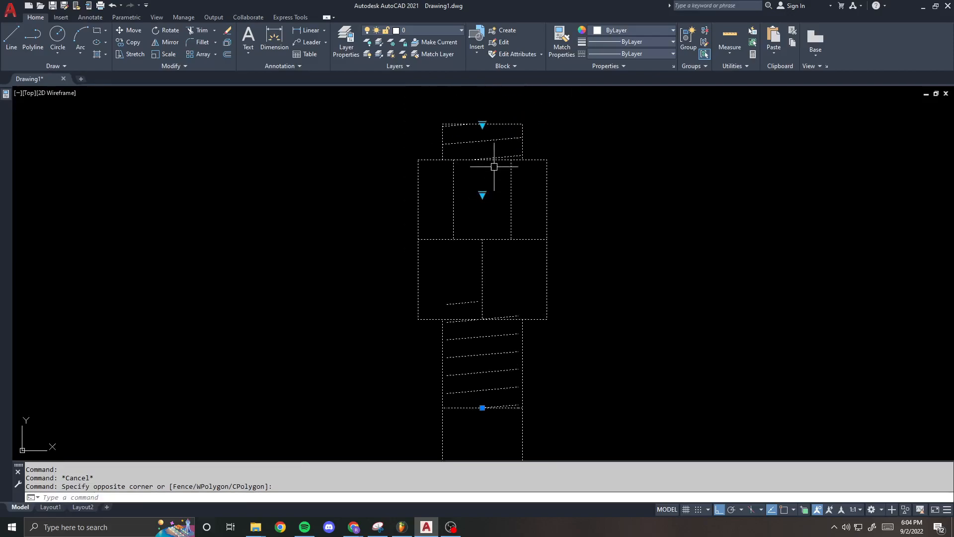
- Toggle the anchor bolt to 1-NUT and back to 2-NUT to compare the lower thread hatches
click(482, 194)
click(495, 212)
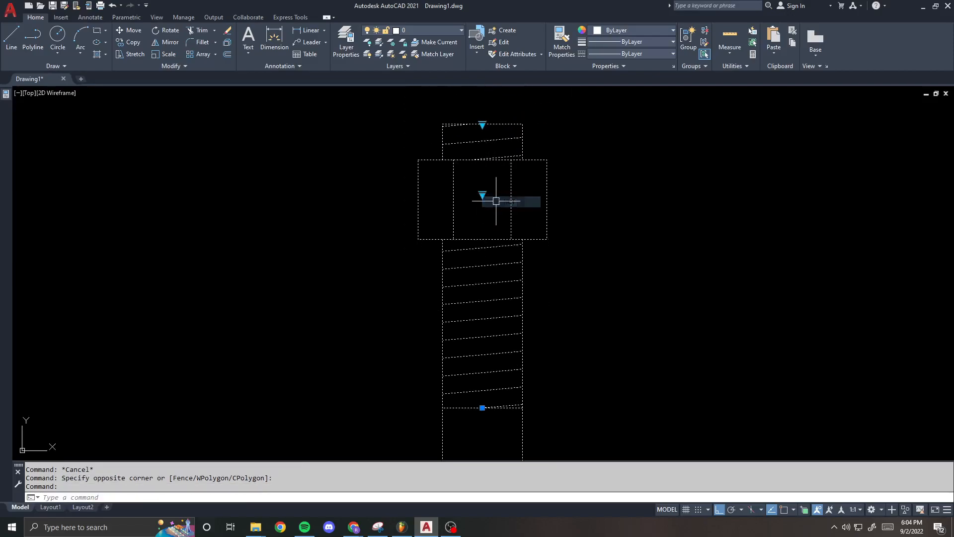
click(489, 174)
click(485, 187)
click(482, 195)
click(497, 210)
- Open the ANCHOR block for editing and make the 2-NUT visibility state current
text(be)
key(Return)
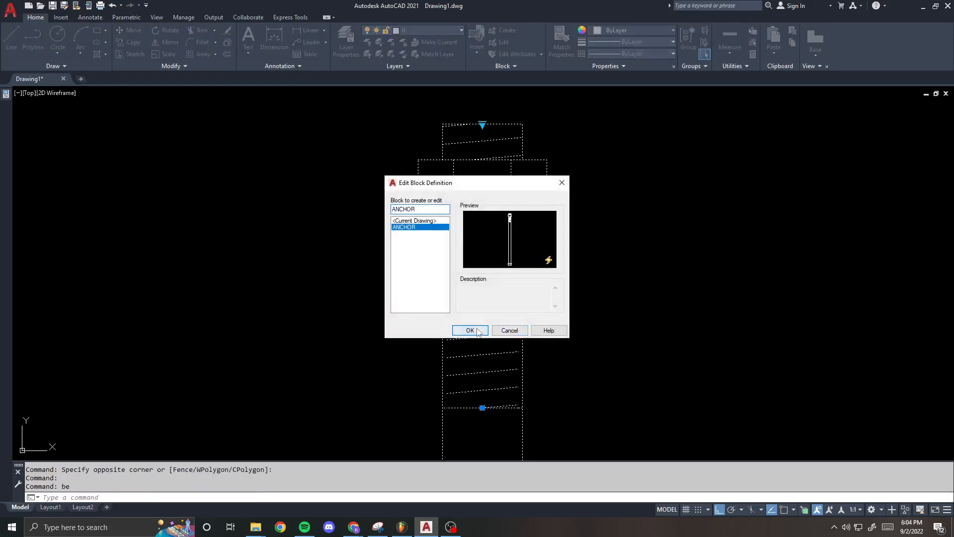
key(Return)
click(606, 42)
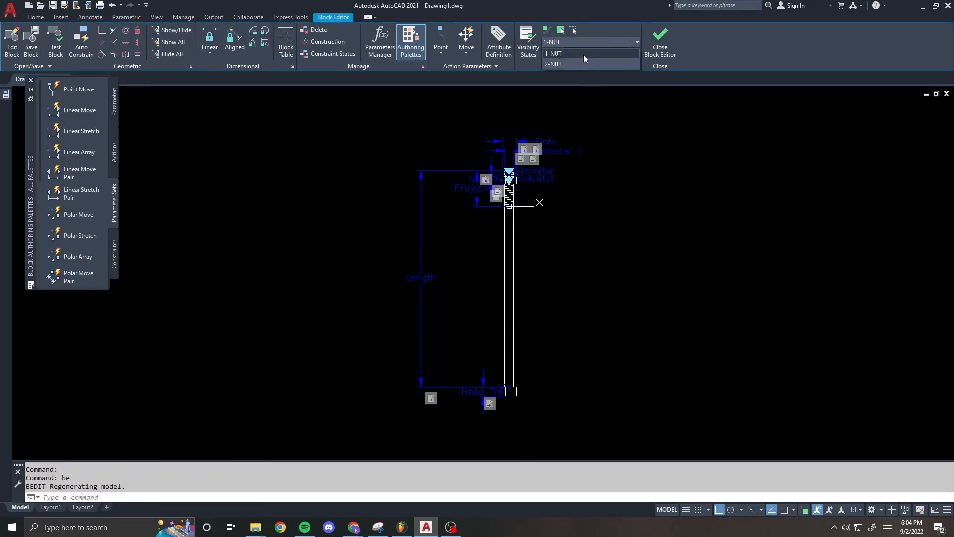
click(571, 54)
scroll(511, 252, up, 8)
- Replace the thread hatch below the lower nut with a new hatch, and close the block editor with changes saved
text(e)
key(Return)
click(510, 252)
key(Return)
scroll(502, 258, down, 1)
text(h)
key(space)
click(500, 277)
key(space)
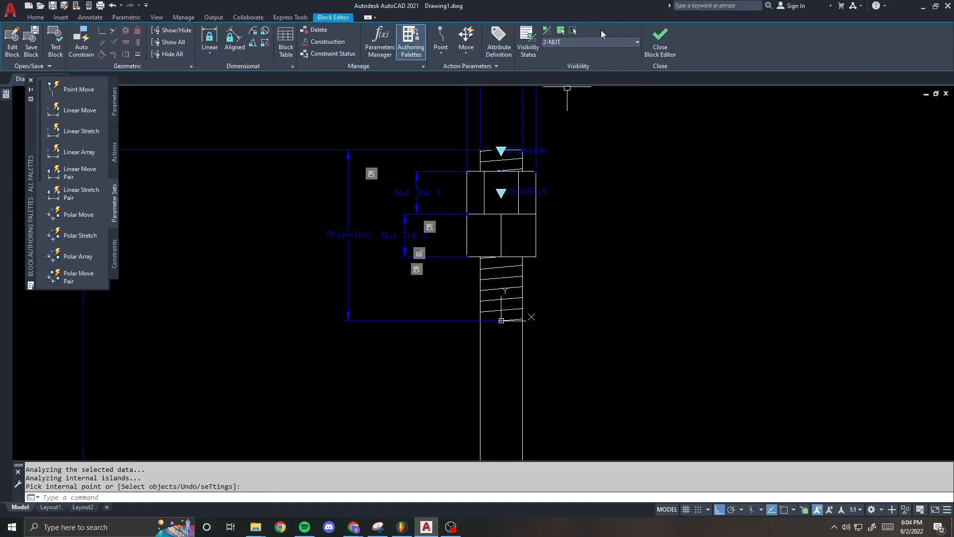
click(660, 42)
click(460, 248)
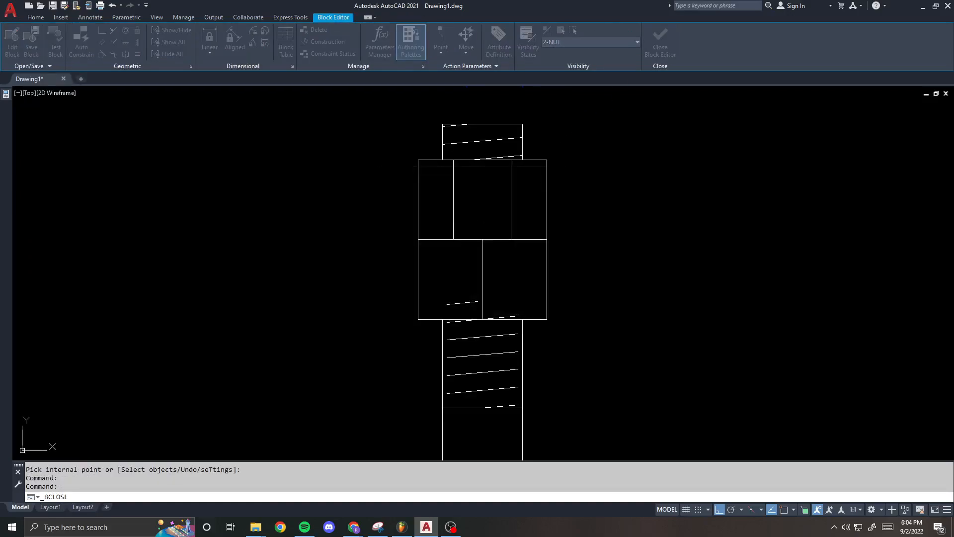
- Reset the anchor bolt with the RESETBLOCK command and switch it to the 2-NUT visibility state
key(Escape)
text(resetblock)
key(Return)
click(462, 276)
key(Return)
click(489, 210)
click(482, 208)
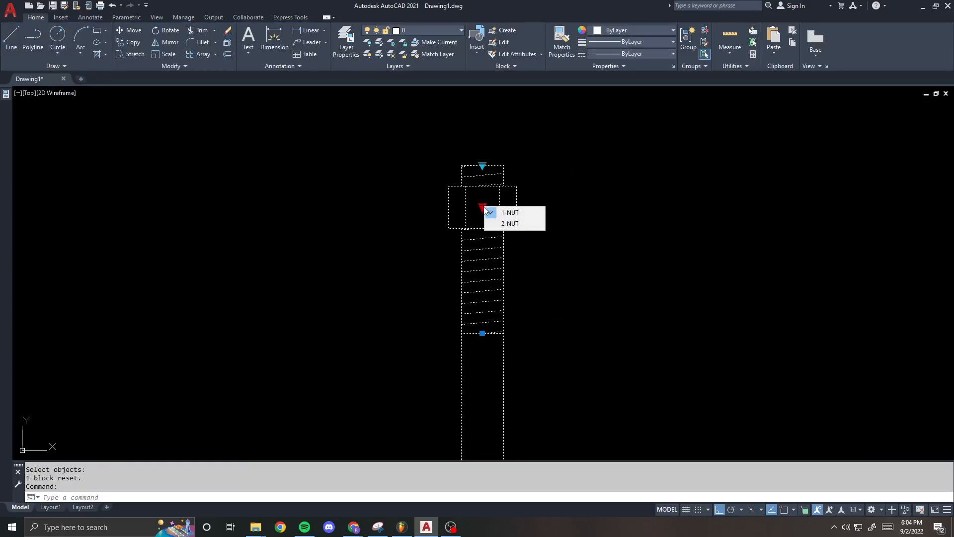
click(506, 220)
- Test the 2-NUT bolt's lower thread hatch at diameters 1 1/4", 1" and 1 1/8", leaving it at 1 1/8"
click(482, 166)
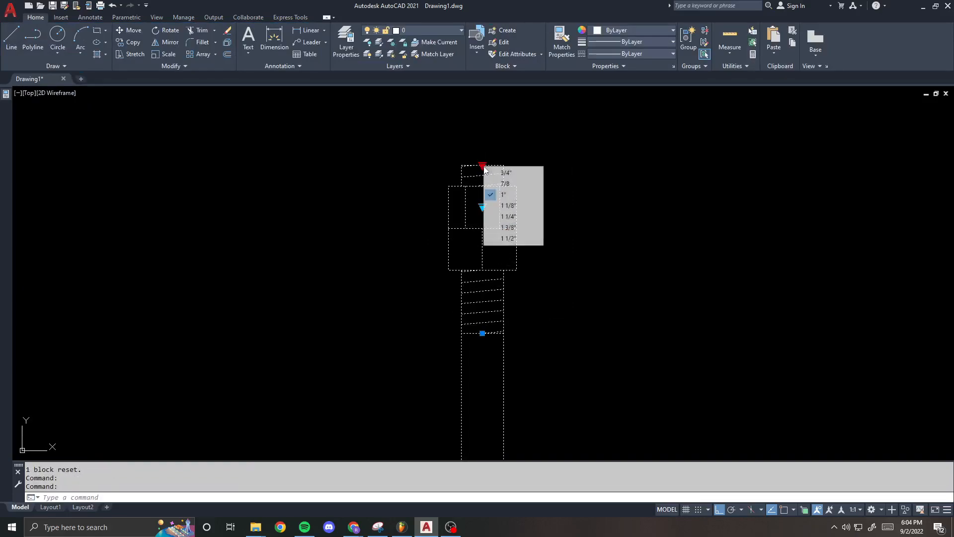
click(517, 206)
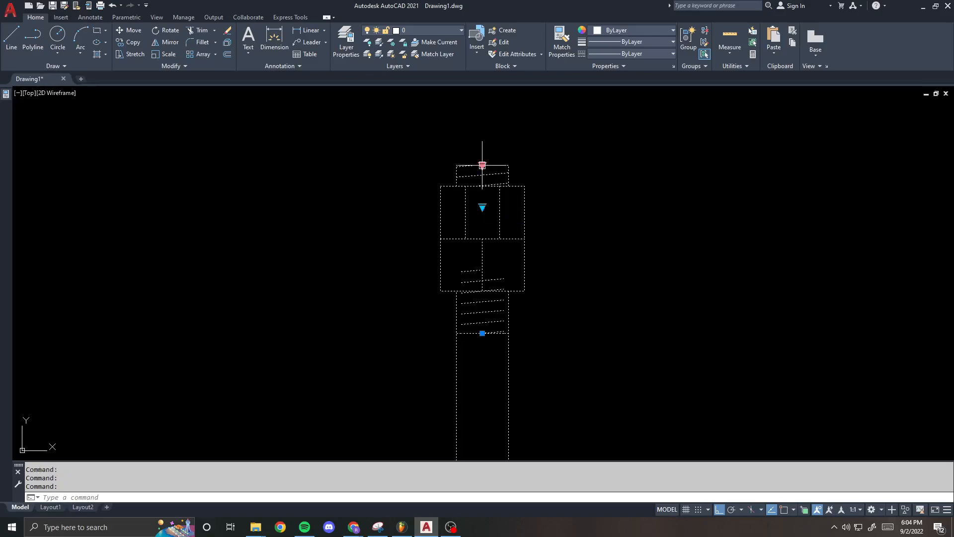
click(482, 165)
click(507, 195)
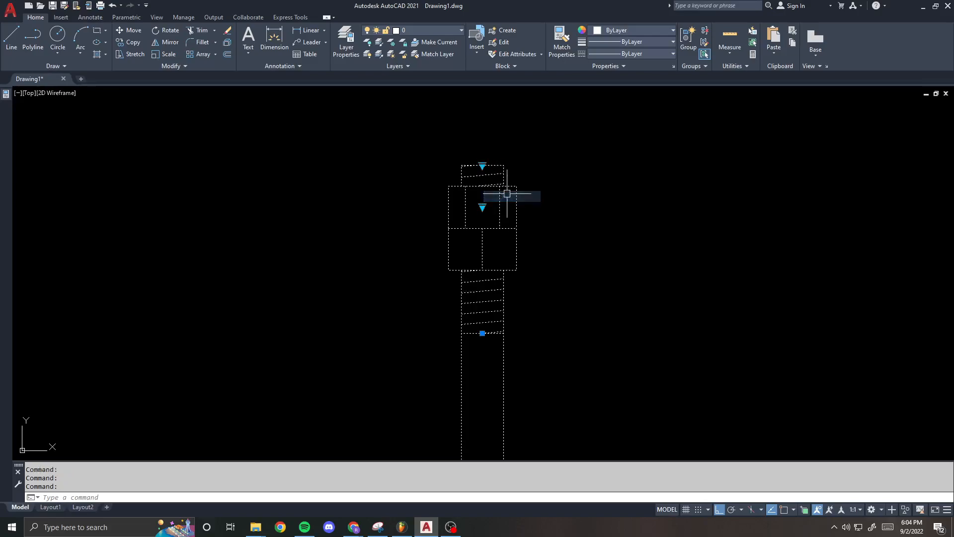
click(481, 165)
click(511, 204)
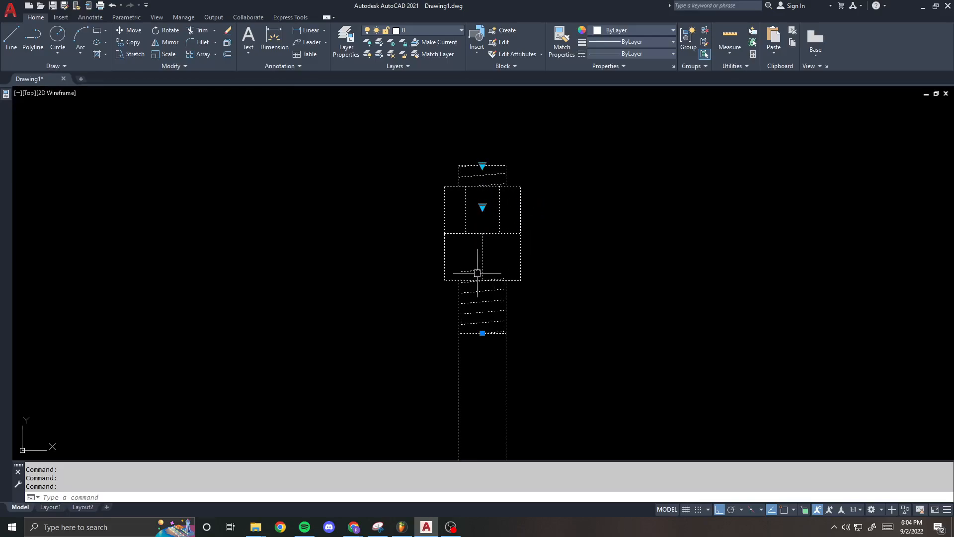
- Open the ANCHOR block in the block editor again and display its 2-NUT visibility state
text(be)
key(Return)
click(470, 331)
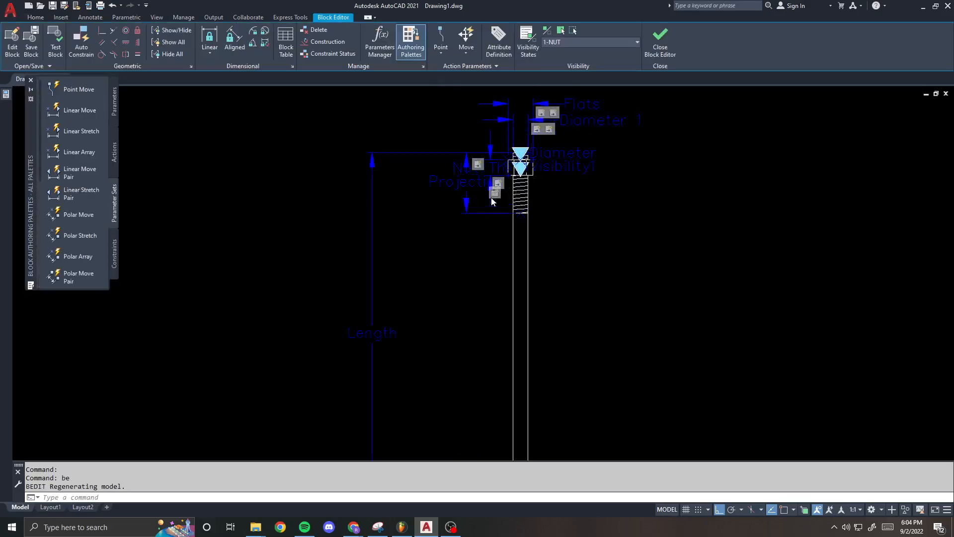
scroll(450, 225, up, 2)
click(456, 229)
key(Escape)
click(608, 44)
click(585, 65)
middle_drag(505, 190, 479, 201)
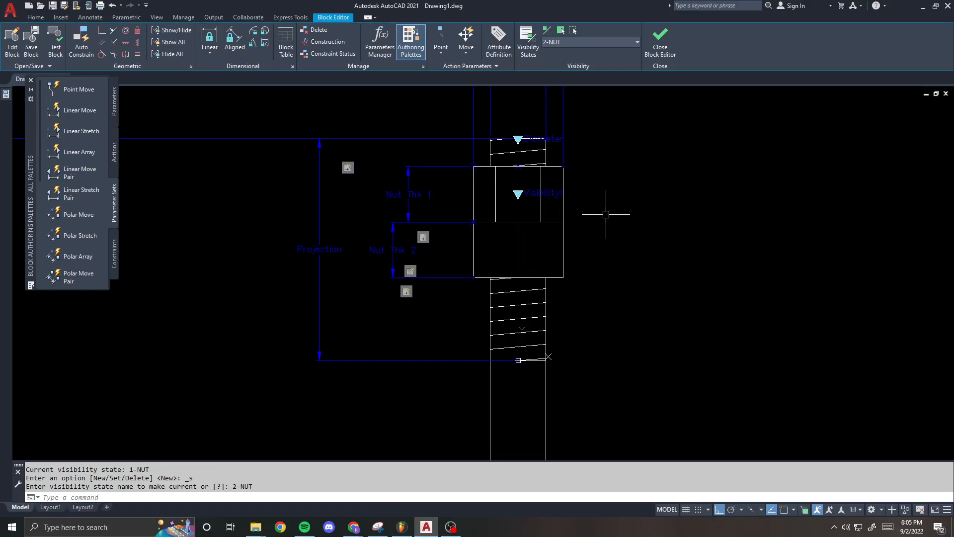
- Move the Lookup1 action icon clear of the Nut Thk 2 action and inspect the nut thickness actions' stretch frames and objects
middle_drag(502, 208, 489, 227)
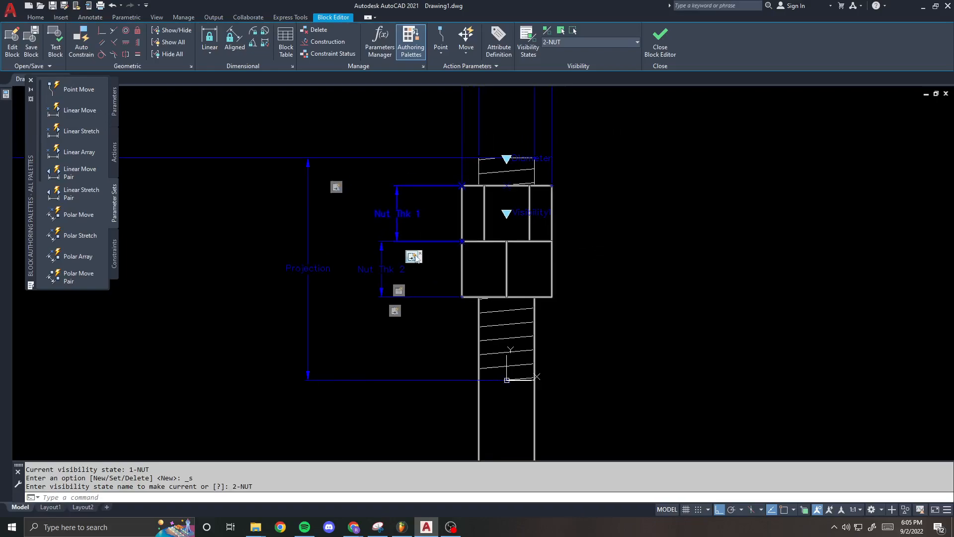
key(Escape)
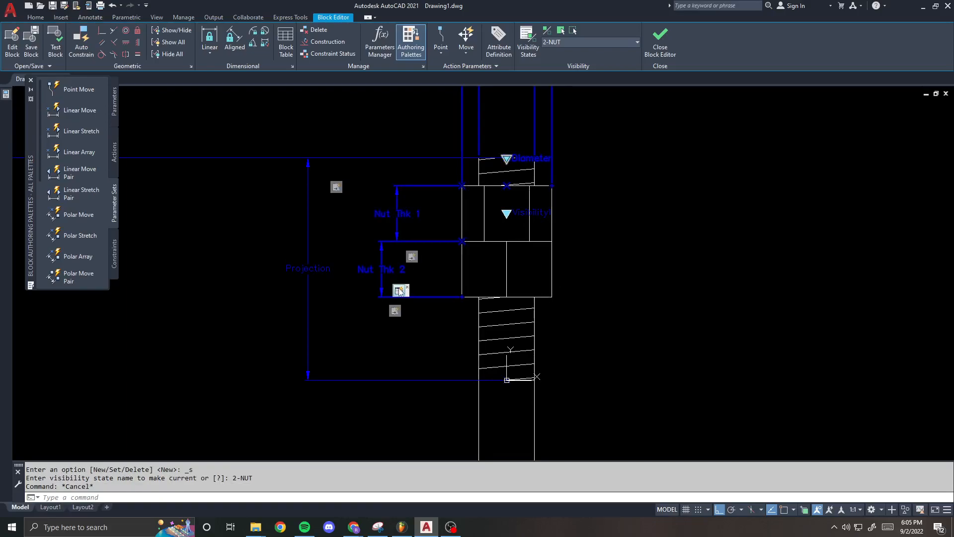
key(Escape)
key(Escape)
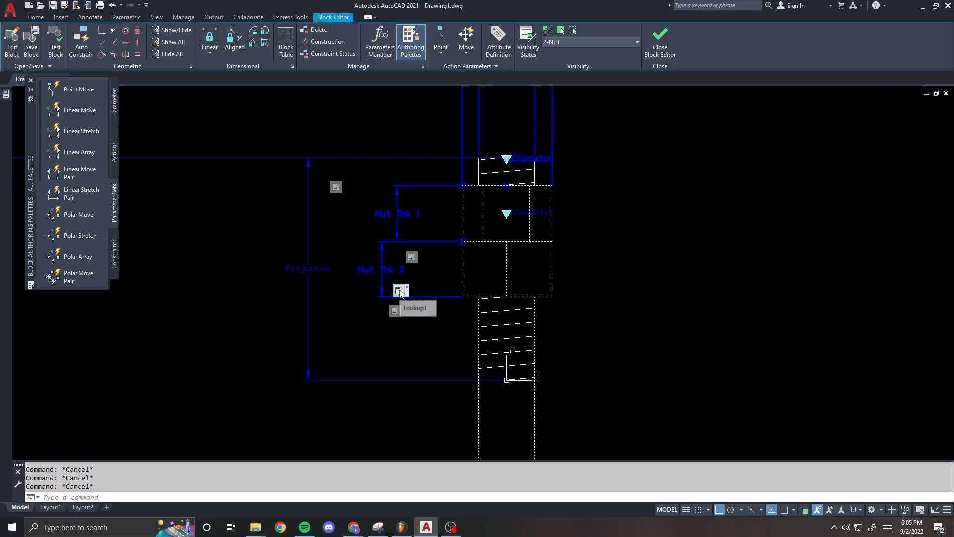
drag(401, 294, 430, 278)
click(395, 313)
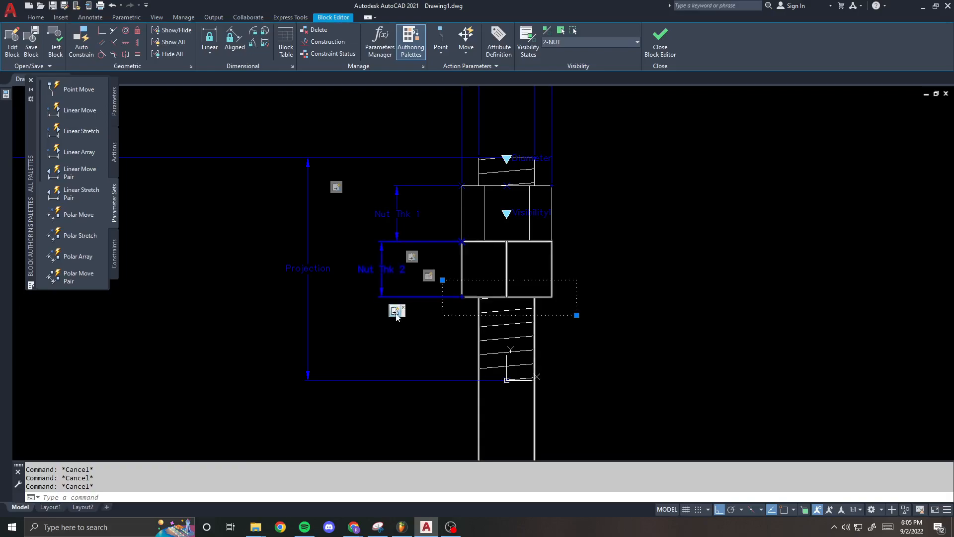
key(Escape)
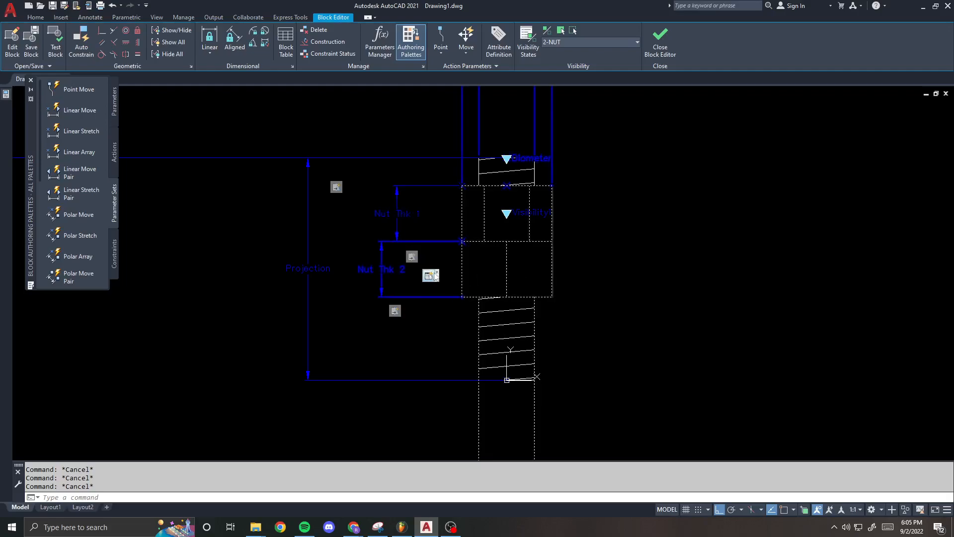
- Try stretching the lower nut's upper and lower edges together downward, and undo the stretch
text(s)
key(space)
click(581, 315)
click(441, 226)
key(space)
click(627, 254)
click(617, 281)
key(ctrl+z)
- Try stretching only the lower nut's bottom edge downward, and undo the stretch
text(s)
key(space)
click(590, 308)
click(446, 282)
key(space)
click(588, 277)
click(589, 307)
key(ctrl+z)
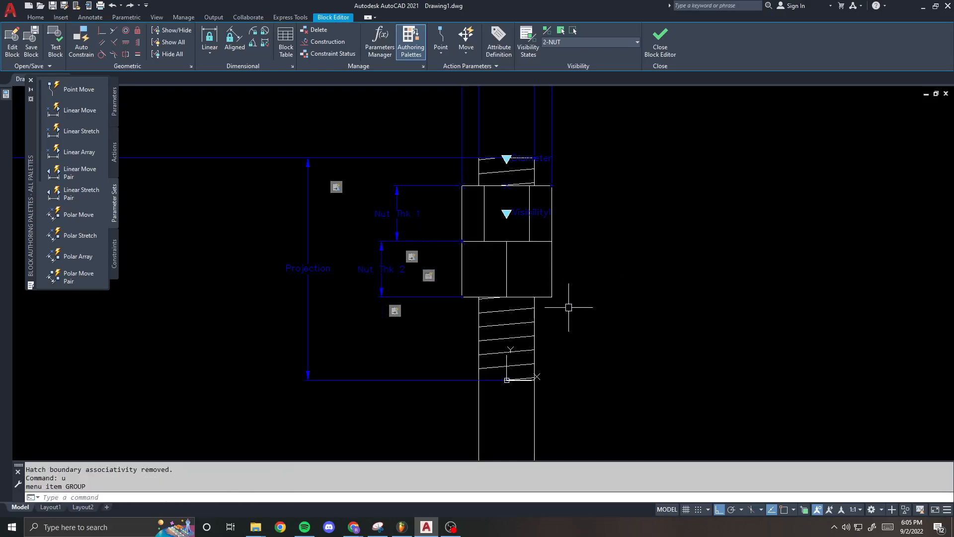
- Erase the thread hatch below the lower nut
click(492, 313)
mouse_move(3, 101)
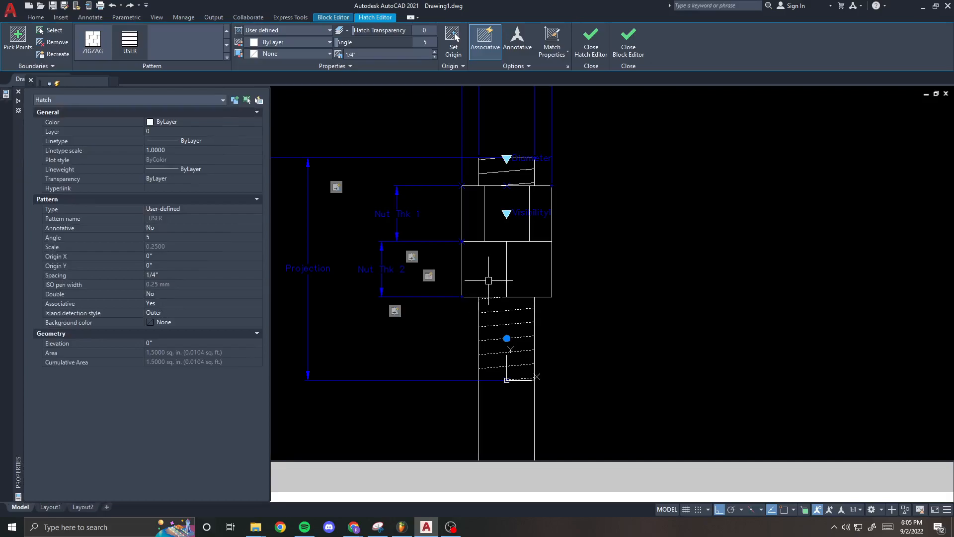
key(Escape)
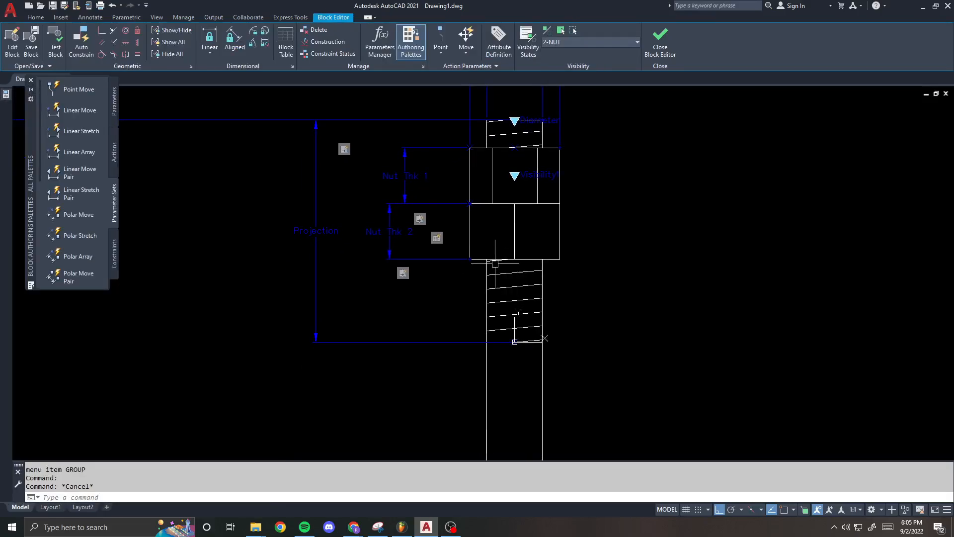
click(501, 275)
text(e)
key(Return)
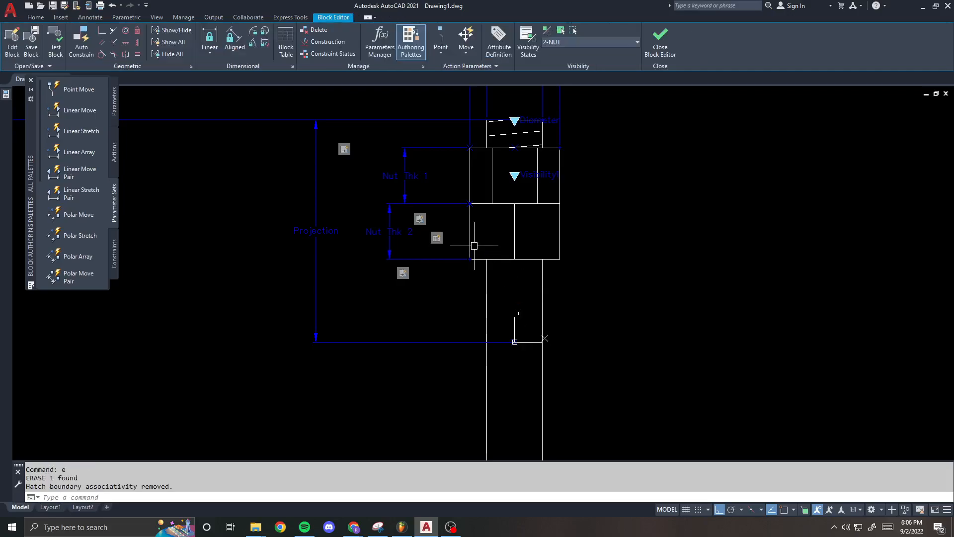
- Draw a rectangle around the rod section between the lower nut's underside and the projection base line
text(rec)
key(Return)
key(Escape)
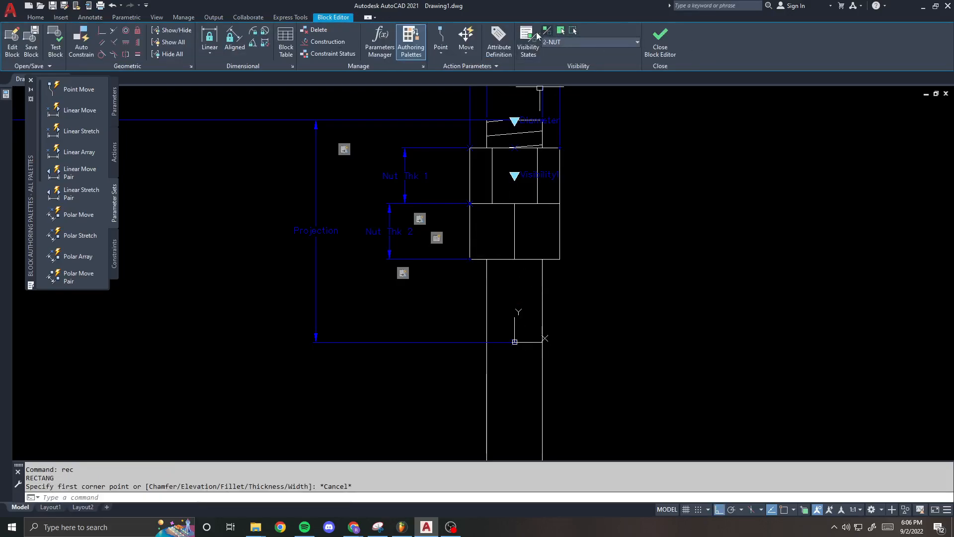
key(Escape)
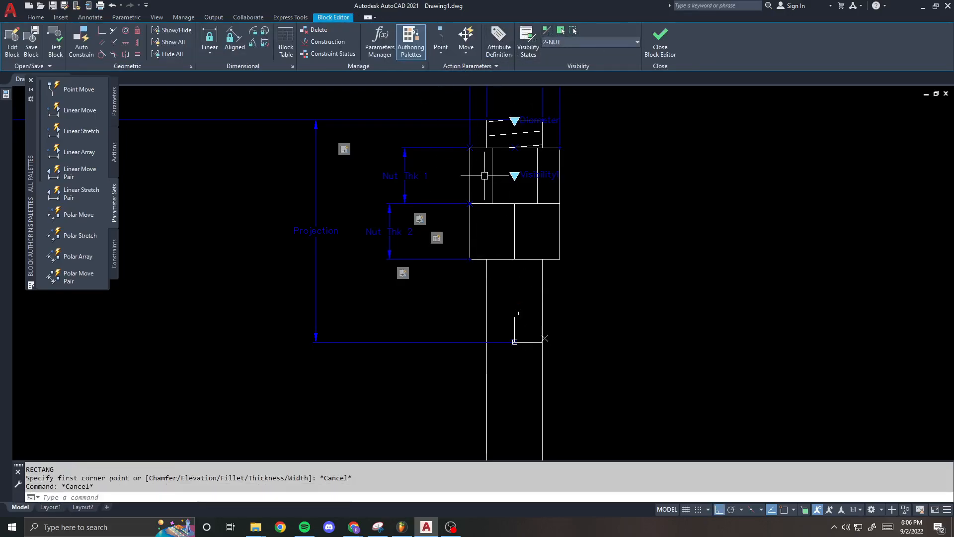
key(F3)
text(rec)
key(Return)
click(543, 342)
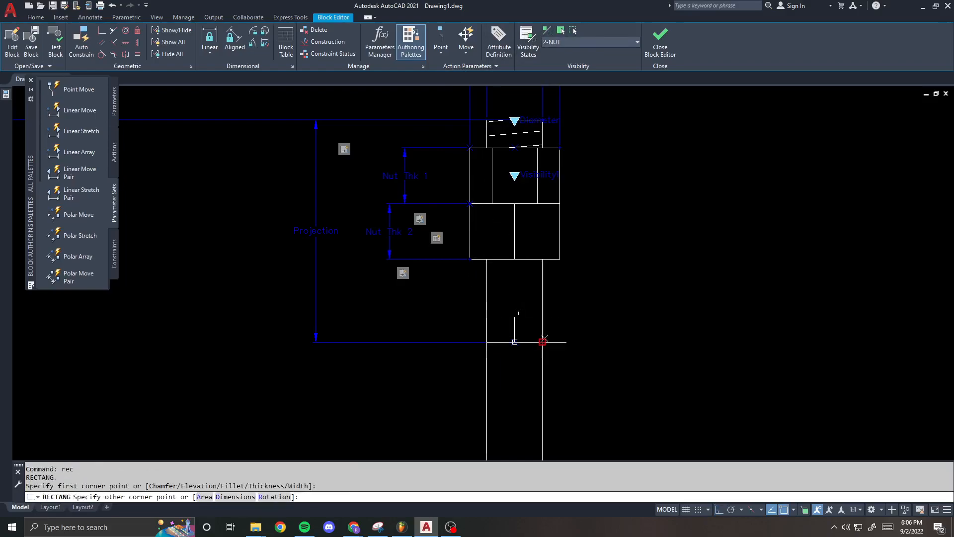
click(543, 342)
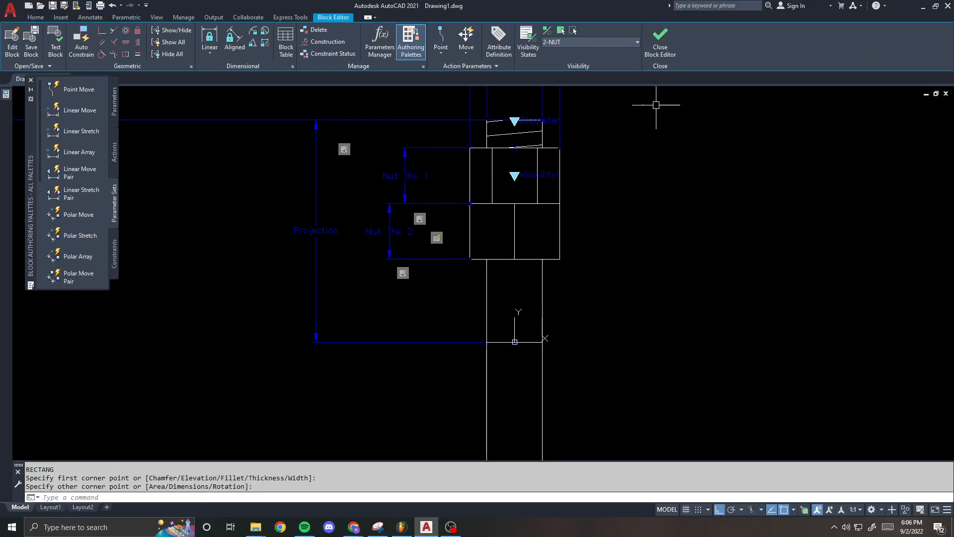
- Hatch the new rectangle below the lower nut with the user-defined pattern at angle 5 and 1/4" spacing
text(h)
key(Return)
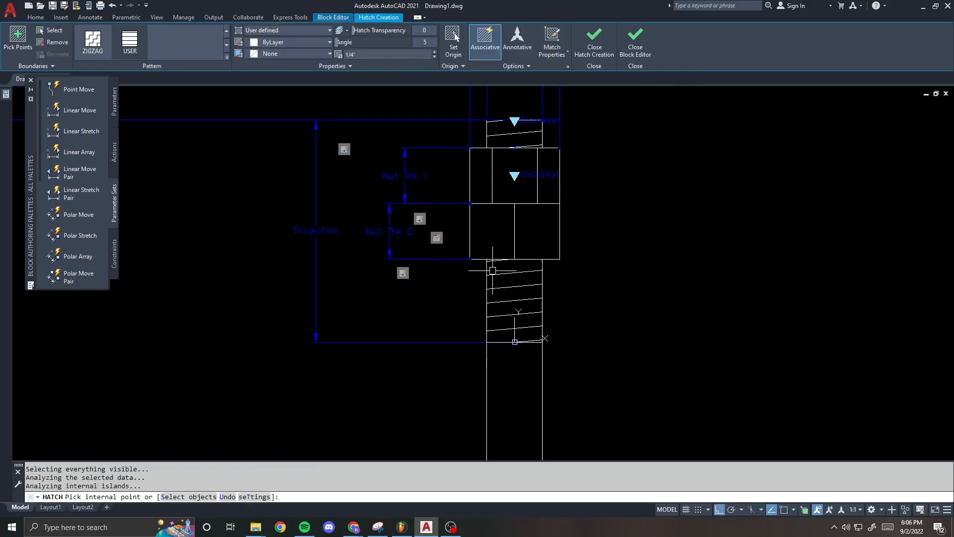
click(594, 40)
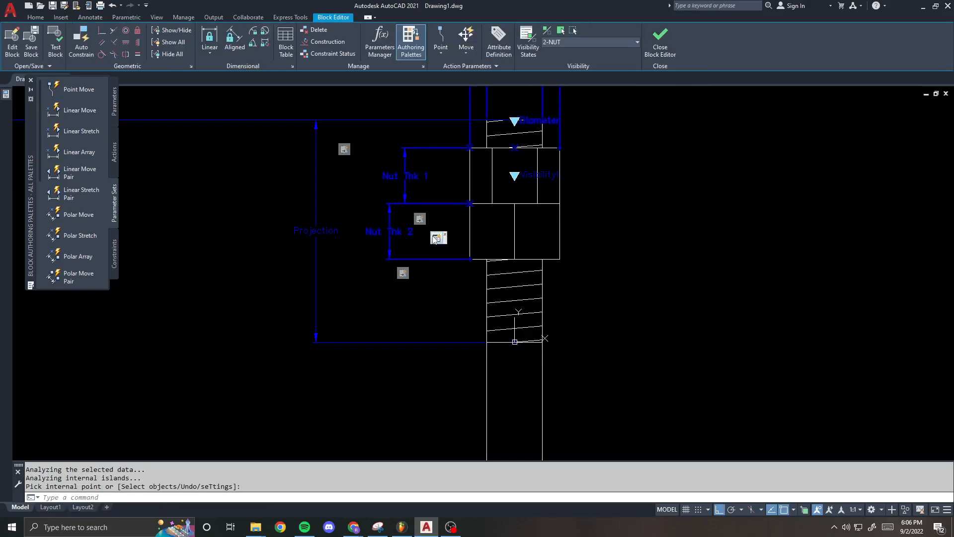
- Modify the Nut Thk 2 stretch action's selection set to include the new thread rectangle but not its hatch
right_click(403, 273)
mouse_move(479, 297)
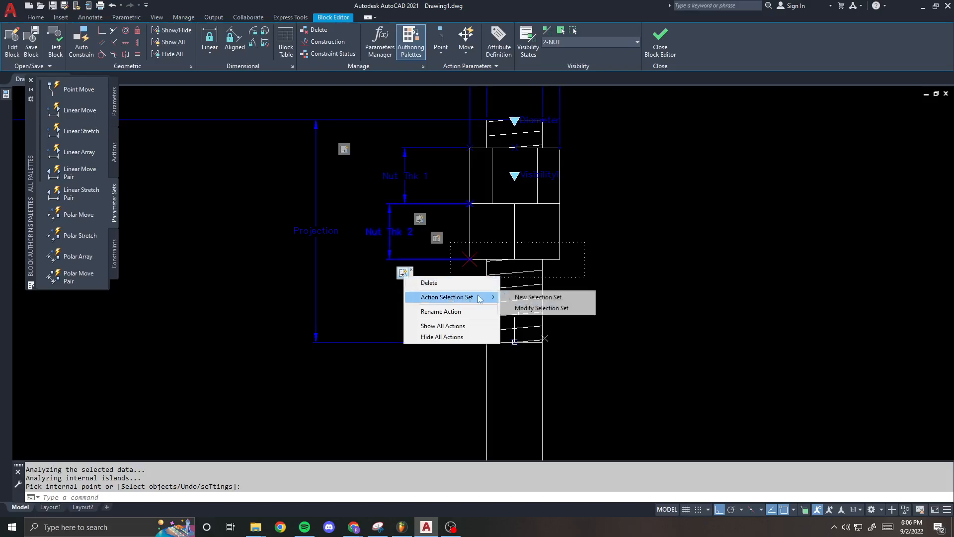
click(523, 311)
key(Return)
click(569, 268)
click(567, 263)
click(570, 268)
click(462, 250)
click(526, 272)
click(532, 270)
text(r)
key(Return)
click(526, 272)
key(Return)
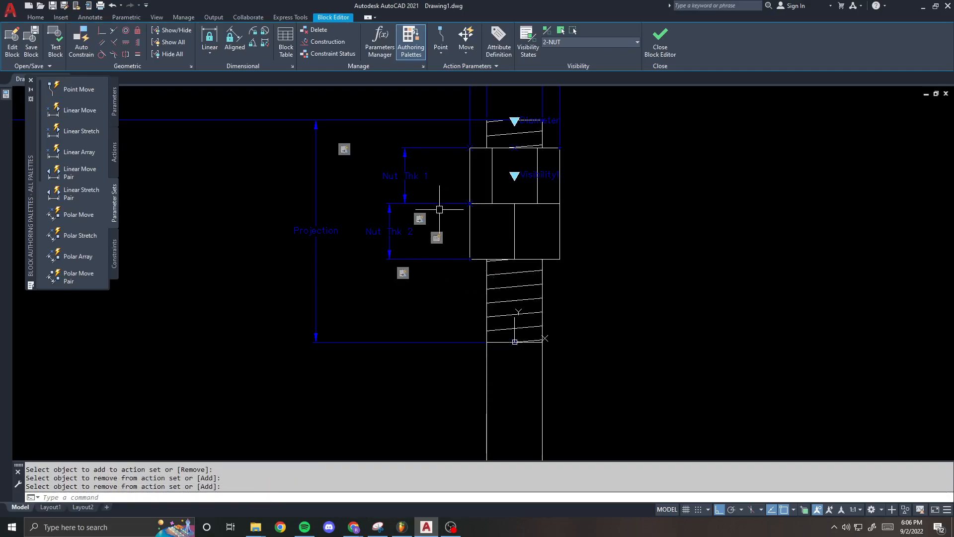
- Keep the Nut Thk 1 stretch action's frame, and add the new thread rectangle without its hatch to the selection set
right_click(421, 219)
mouse_move(457, 237)
click(559, 248)
key(Return)
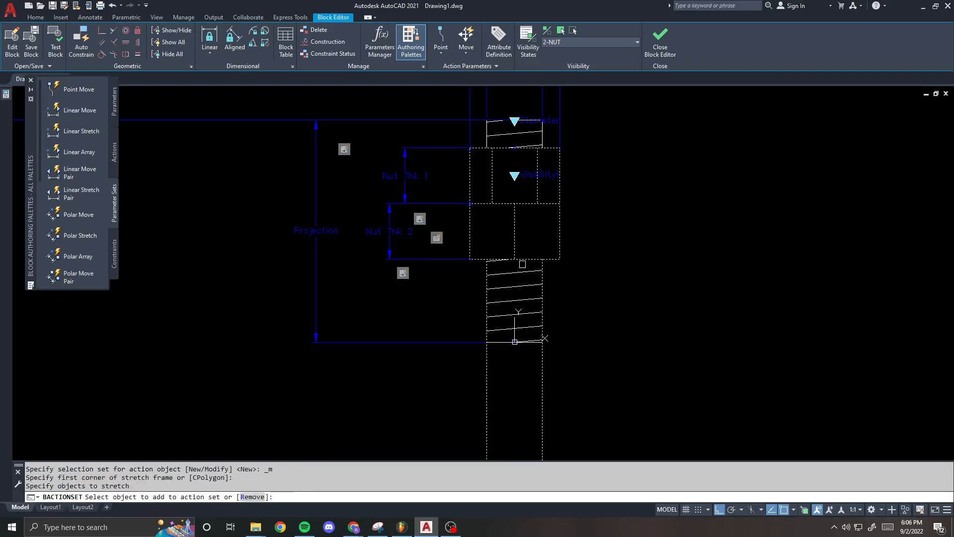
click(560, 285)
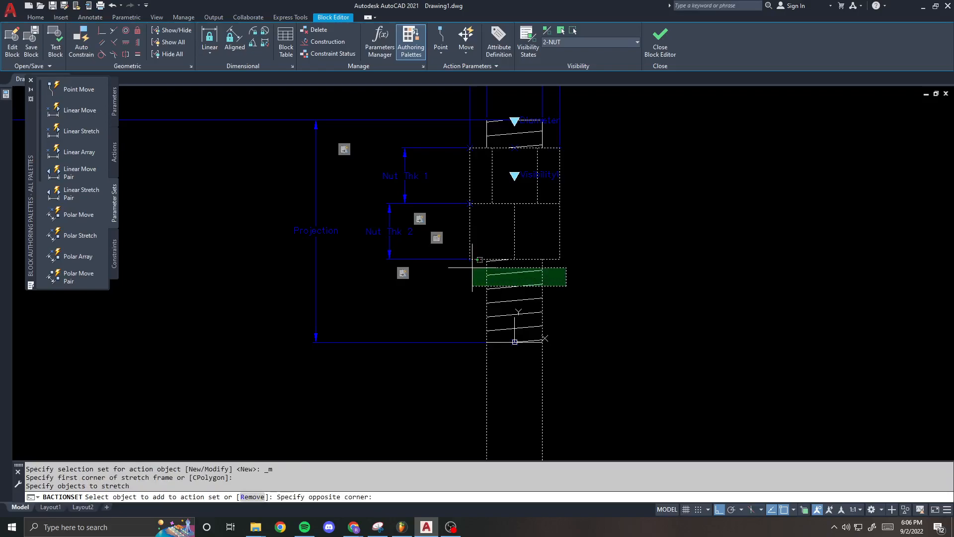
click(475, 267)
text(r)
key(Return)
click(512, 274)
key(Return)
- Close the block editor, saving the changes, and inspect the thread edges below the nuts on the inserted anchor
click(663, 47)
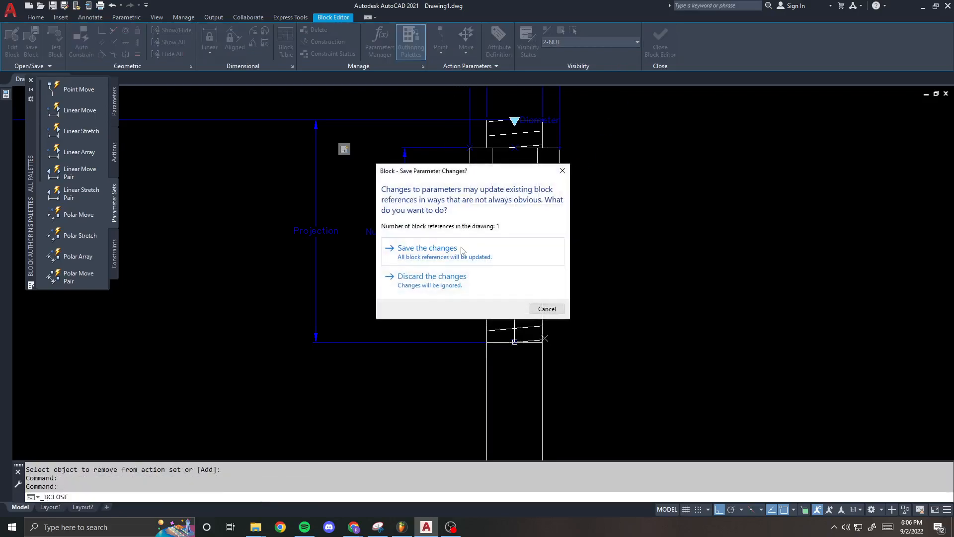
click(462, 250)
click(470, 299)
scroll(461, 304, up, 4)
click(458, 292)
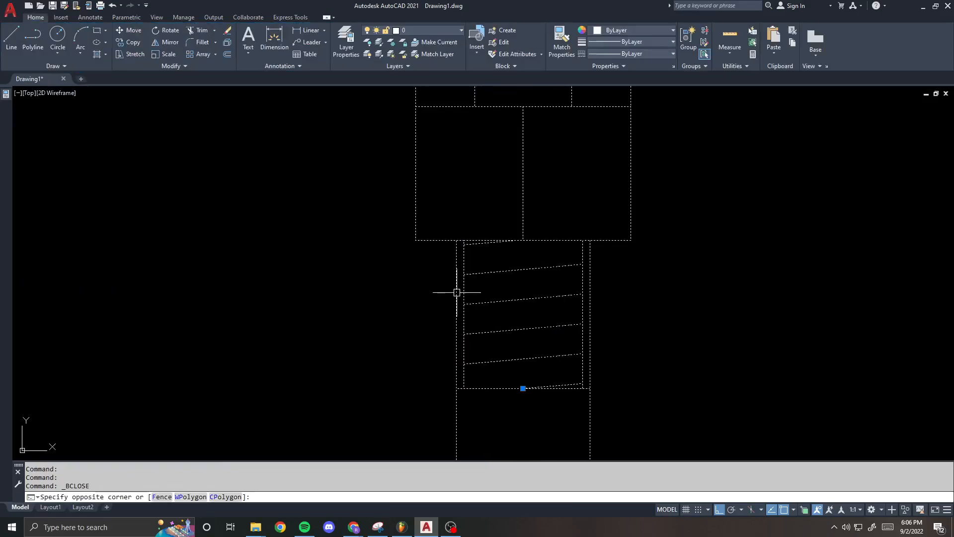
key(Escape)
key(Escape)
scroll(543, 237, down, 3)
- Open the ANCHOR block in the block editor again
click(533, 266)
text(be)
key(Return)
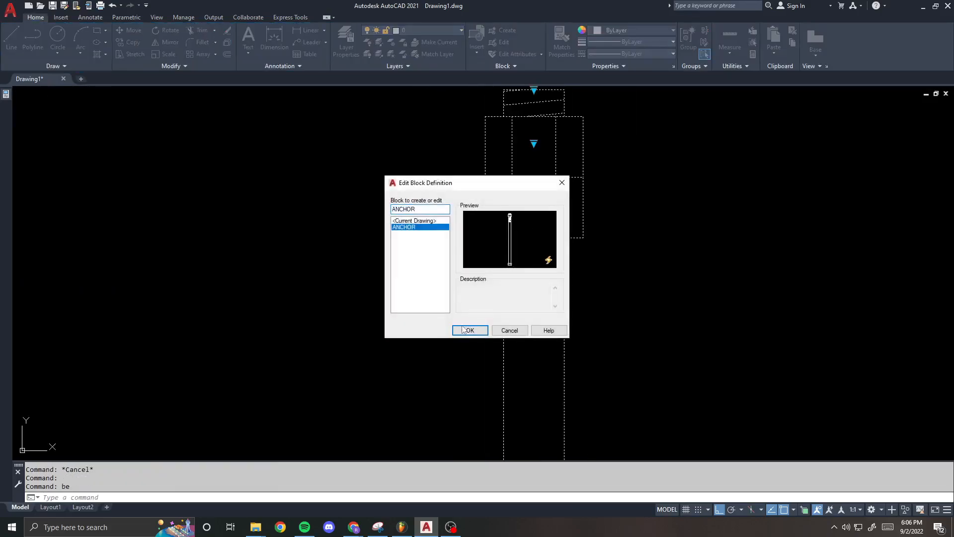
click(473, 328)
right_click(503, 149)
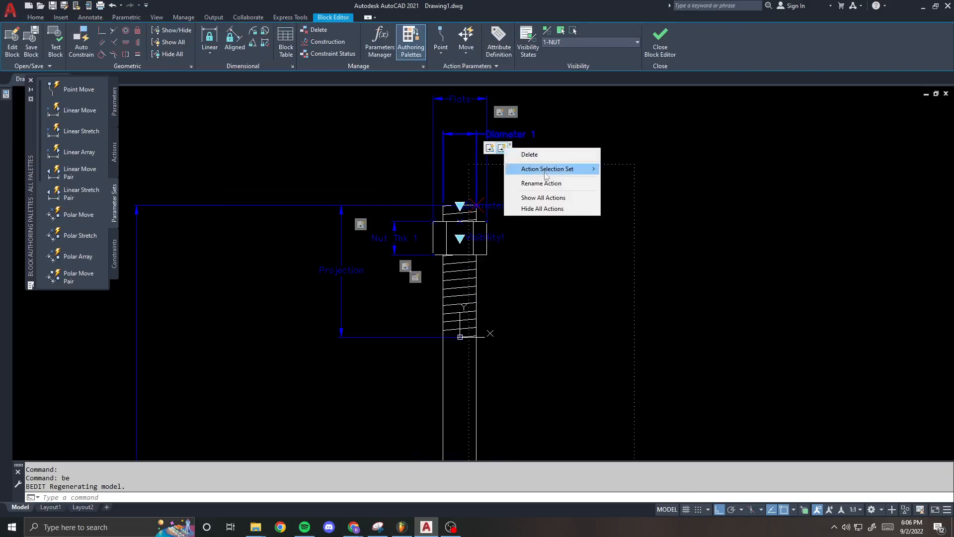
mouse_move(572, 169)
click(615, 181)
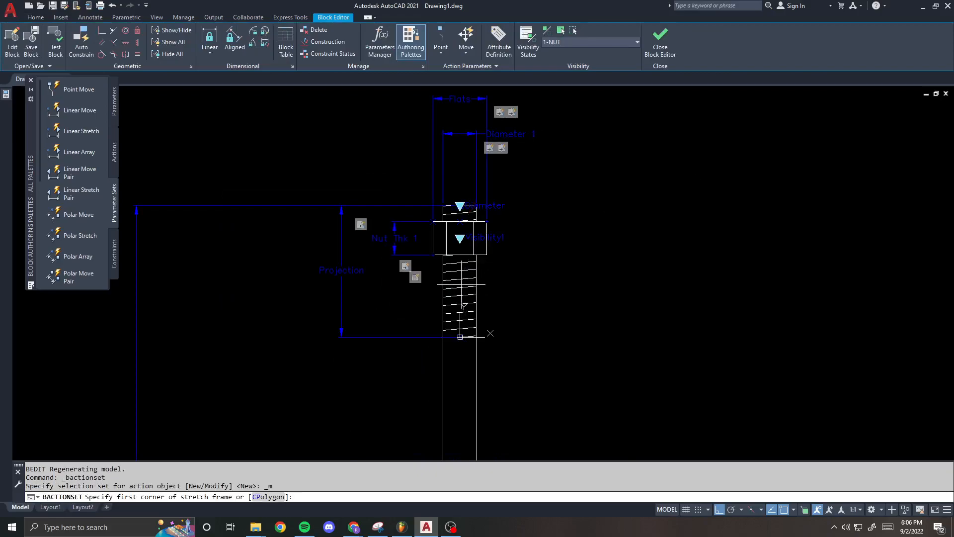
key(Return)
scroll(477, 276, up, 5)
key(Escape)
key(Escape)
key(Escape)
- Display the block's 2-NUT visibility state
click(578, 43)
click(579, 62)
click(579, 60)
click(587, 42)
click(581, 63)
scroll(504, 240, down, 3)
middle_drag(508, 177, 492, 262)
key(Escape)
- Add the thread rectangle below the lower nut to the selection set of the right Diameter 1 stretch action, keeping its frame
right_click(506, 120)
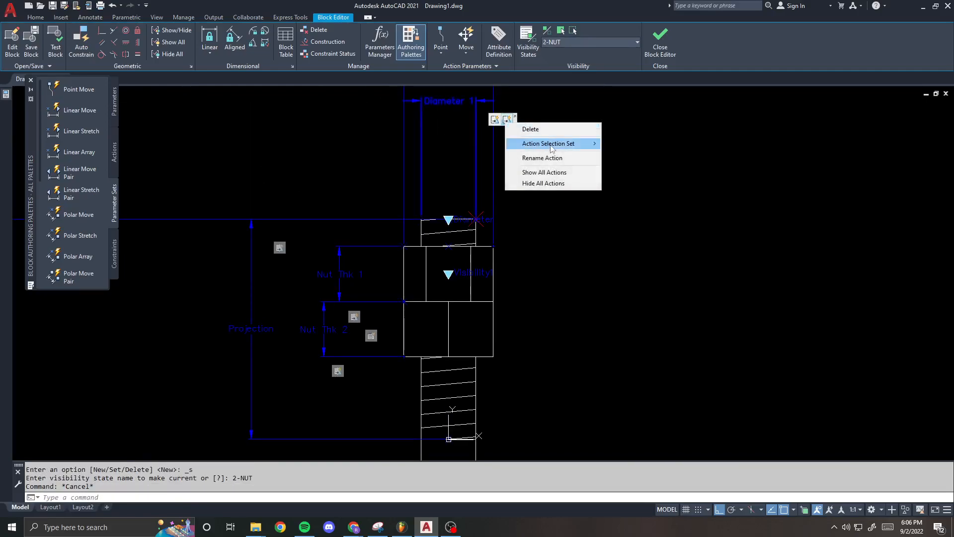
mouse_move(551, 147)
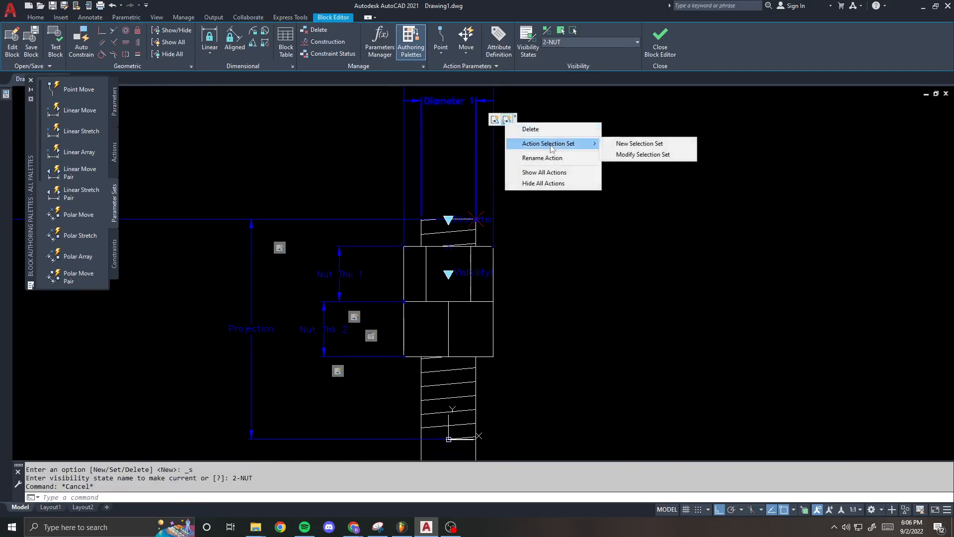
click(627, 154)
middle_drag(460, 323, 476, 258)
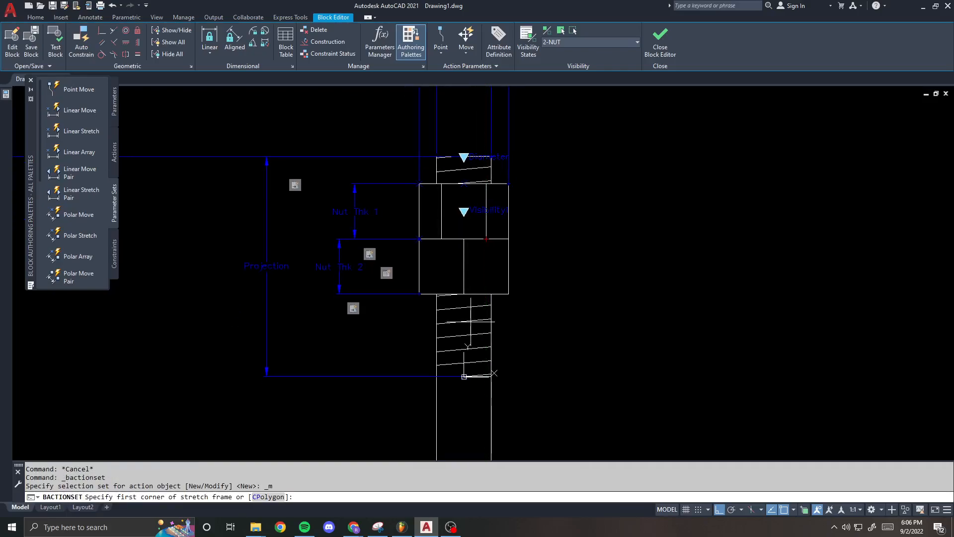
key(Return)
scroll(492, 323, up, 5)
click(504, 325)
click(462, 325)
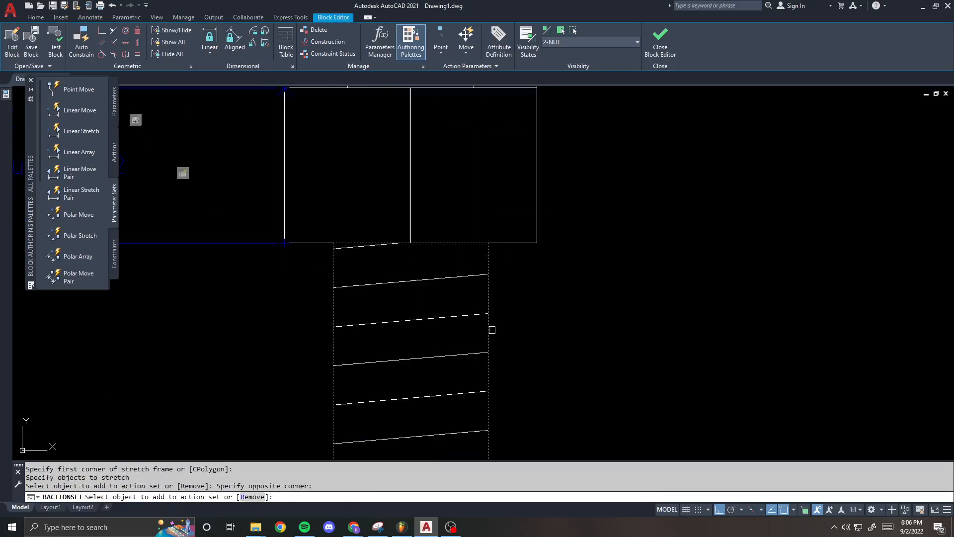
scroll(492, 328, down, 5)
key(Return)
- Add the same thread rectangle to the selection set of the other Diameter 1 stretch action, keeping its frame
right_click(506, 131)
mouse_move(562, 151)
click(646, 163)
scroll(472, 333, up, 5)
key(Return)
click(496, 323)
click(436, 323)
scroll(437, 323, down, 5)
key(Return)
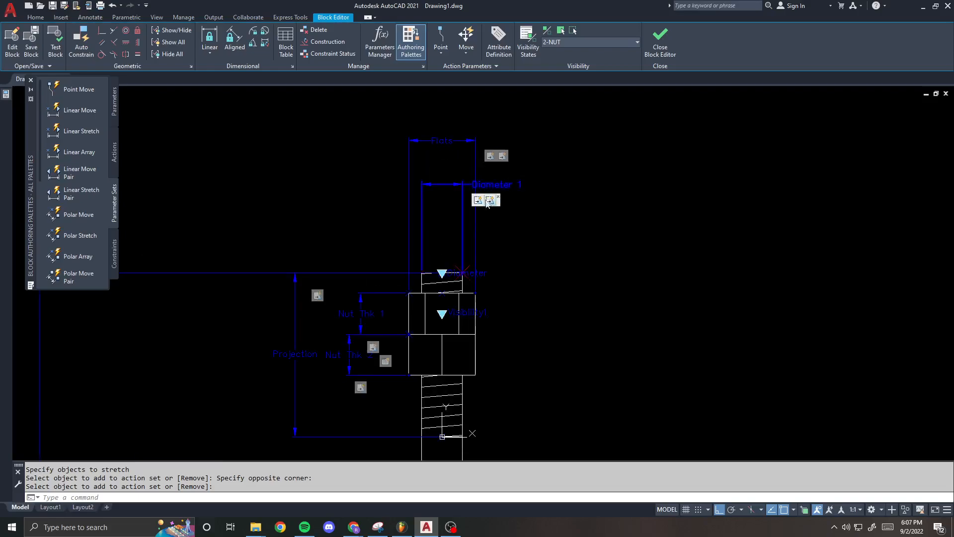
- Examine the thread rectangle and hatch below the lower nut
scroll(450, 276, up, 2)
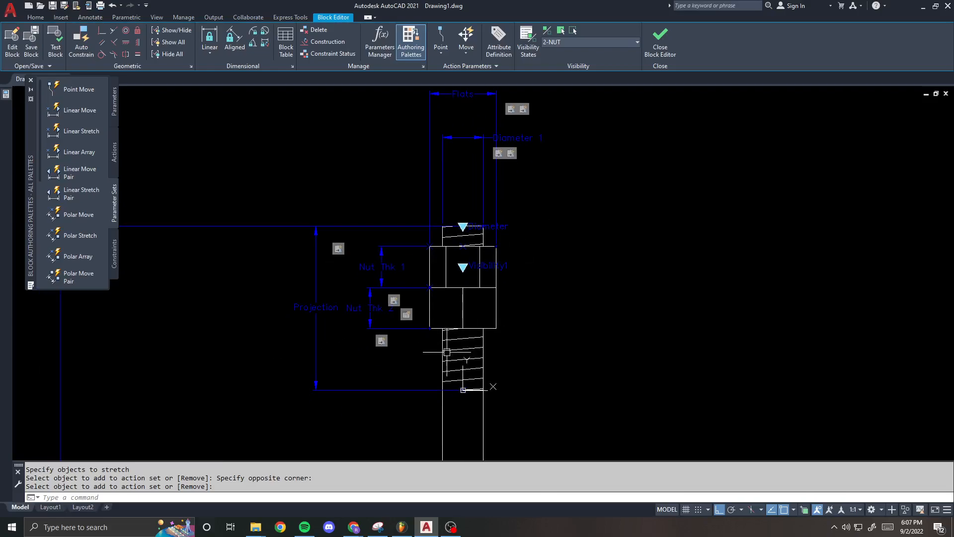
scroll(447, 353, up, 4)
click(431, 338)
key(Escape)
key(Escape)
scroll(438, 274, down, 3)
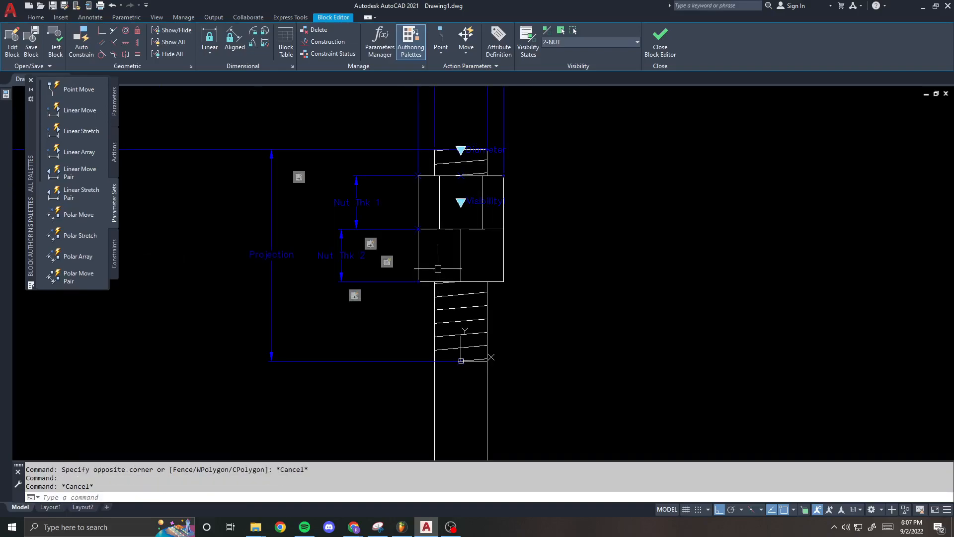
click(435, 296)
scroll(435, 294, up, 2)
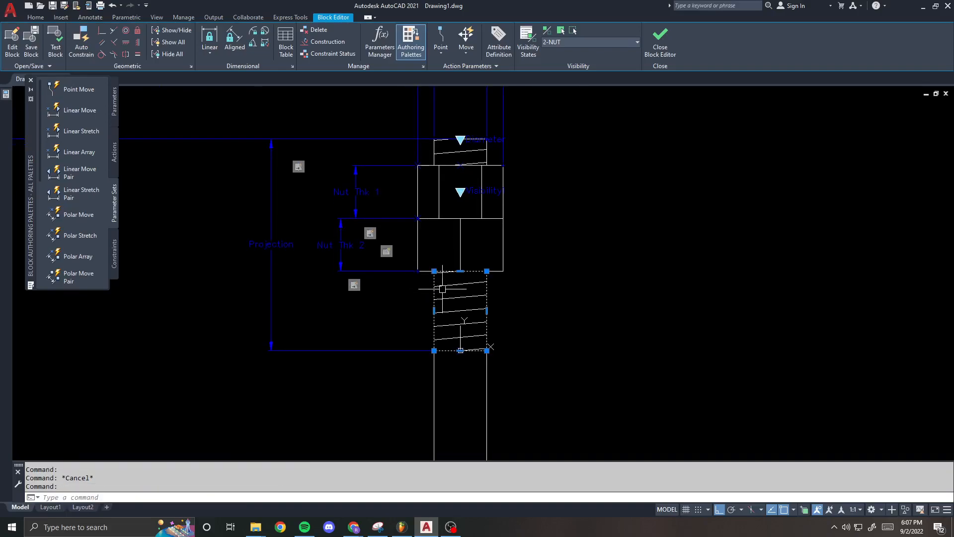
key(Escape)
key(Escape)
key(Escape)
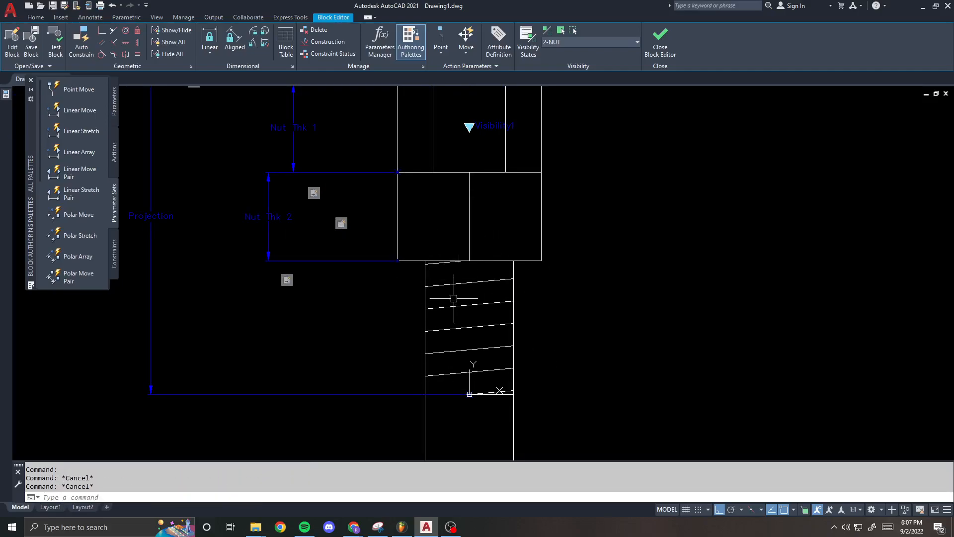
click(431, 275)
key(Escape)
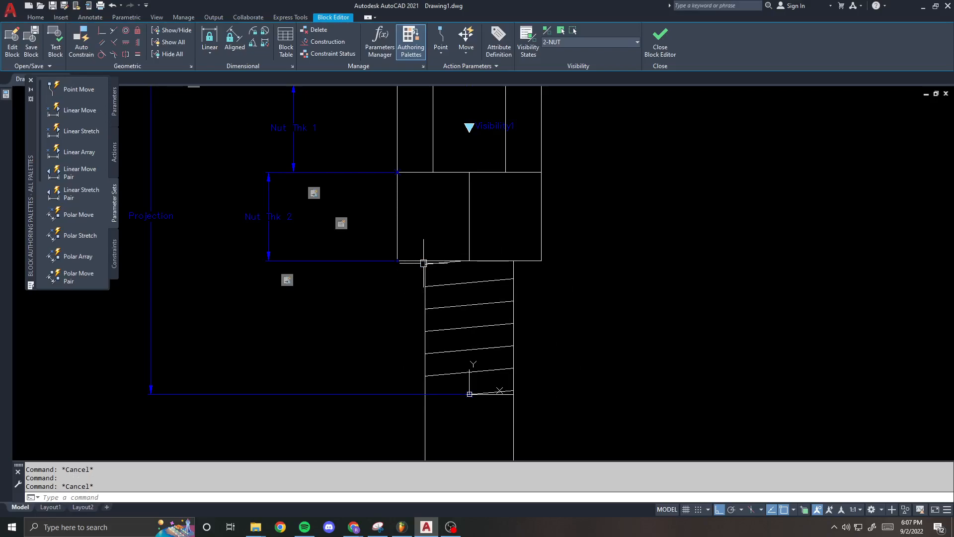
scroll(430, 235, down, 1)
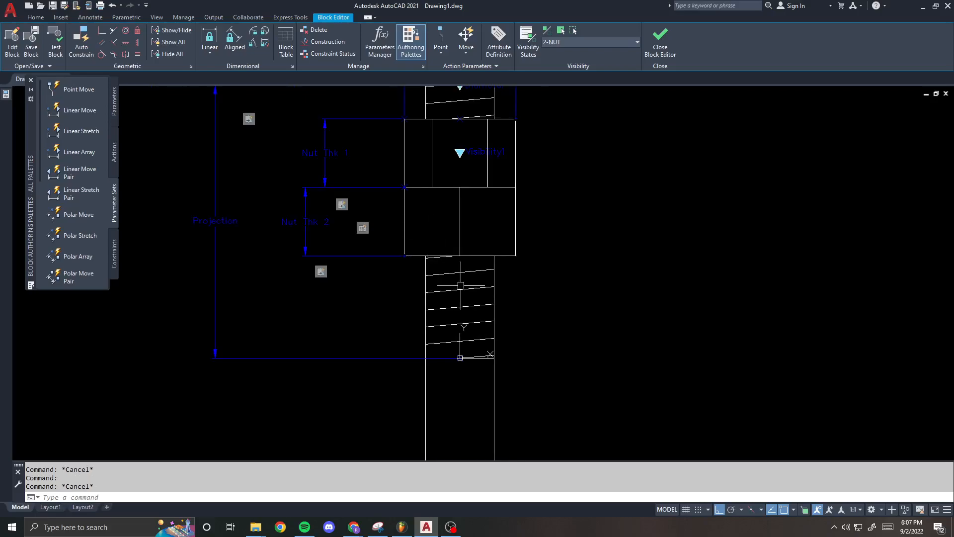
- Draw a test rectangle in the empty area beside the bolt and hatch its inside
middle_drag(625, 210, 499, 217)
text(rec)
key(Return)
click(485, 184)
click(610, 262)
text(h)
key(Return)
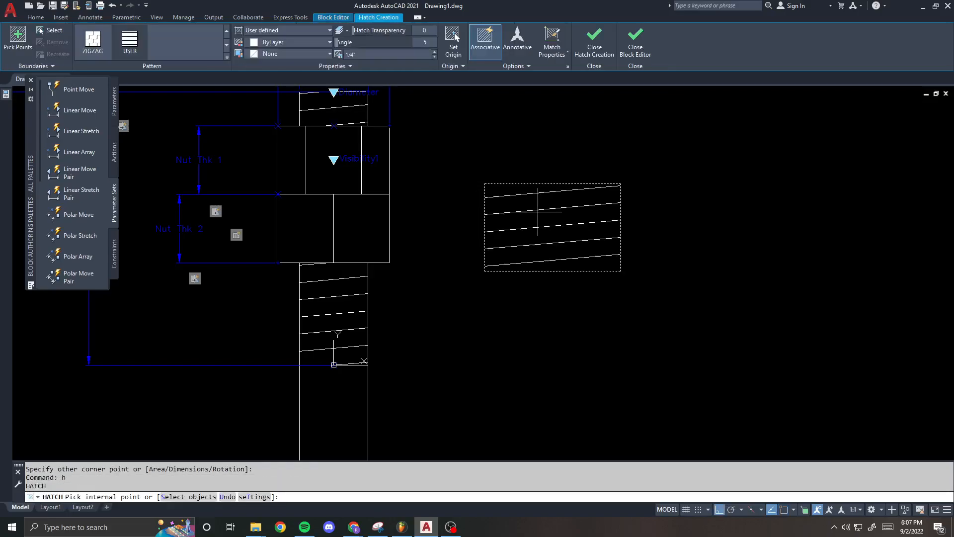
click(616, 224)
key(Return)
- Stretch the test rectangle's lower-right and upper-right corners diagonally outward to test the associative hatch
click(620, 270)
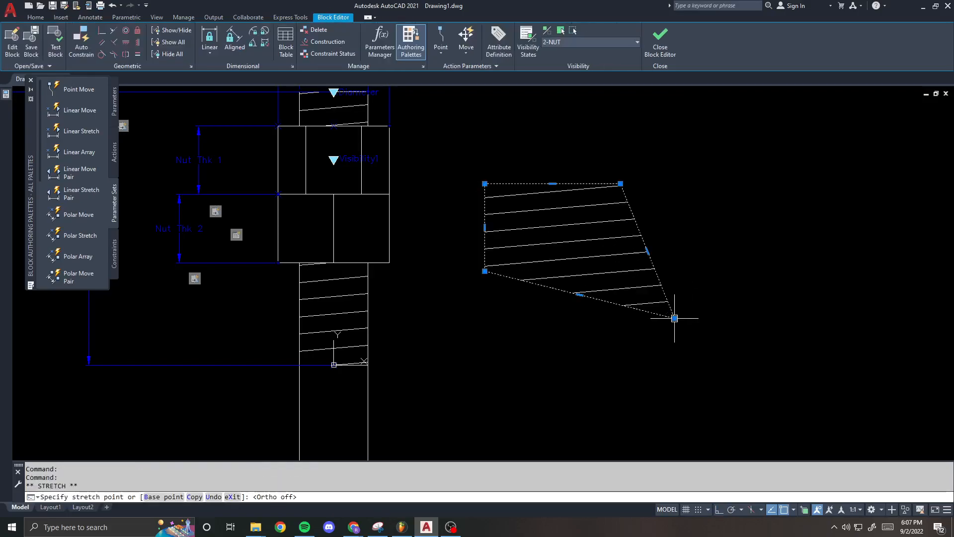
click(674, 318)
key(Escape)
text(s)
key(Return)
click(641, 162)
click(601, 192)
key(Return)
click(645, 181)
click(709, 135)
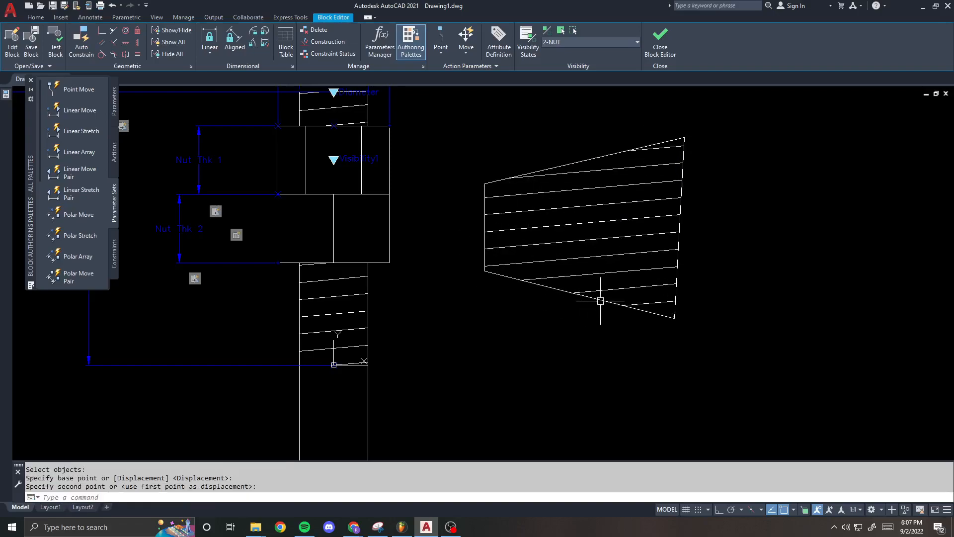
- Erase the test shape and its hatch
text(e)
key(Return)
click(665, 330)
click(502, 234)
key(Return)
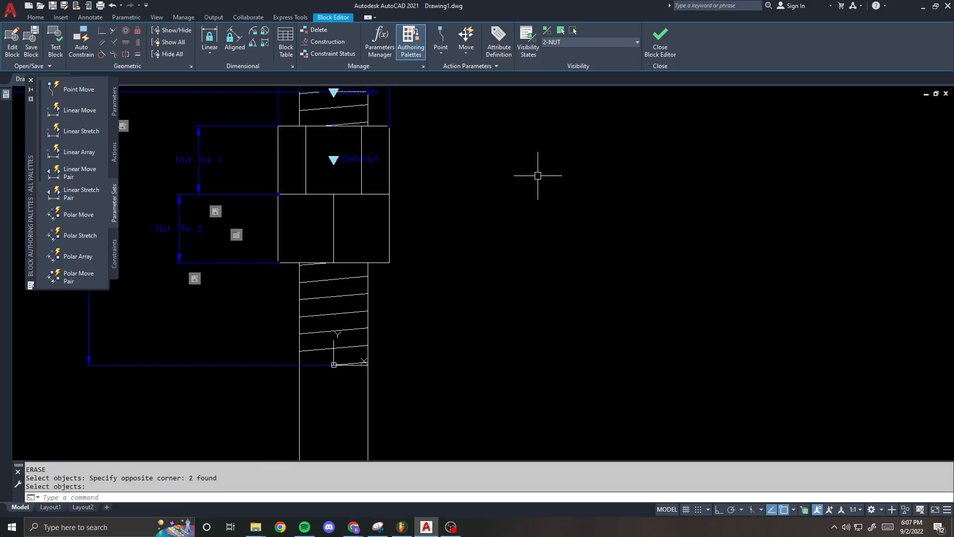
- Draw two vertical test lines side by side in the empty area beside the bolt
text(l)
key(Return)
click(529, 154)
key(F8)
click(525, 328)
key(Return)
key(Return)
click(623, 146)
click(630, 339)
key(Return)
- Draw two horizontal lines across the vertical test lines to enclose a rectangular area
key(Return)
click(494, 186)
click(718, 216)
key(Return)
key(Return)
click(483, 237)
click(726, 237)
key(Return)
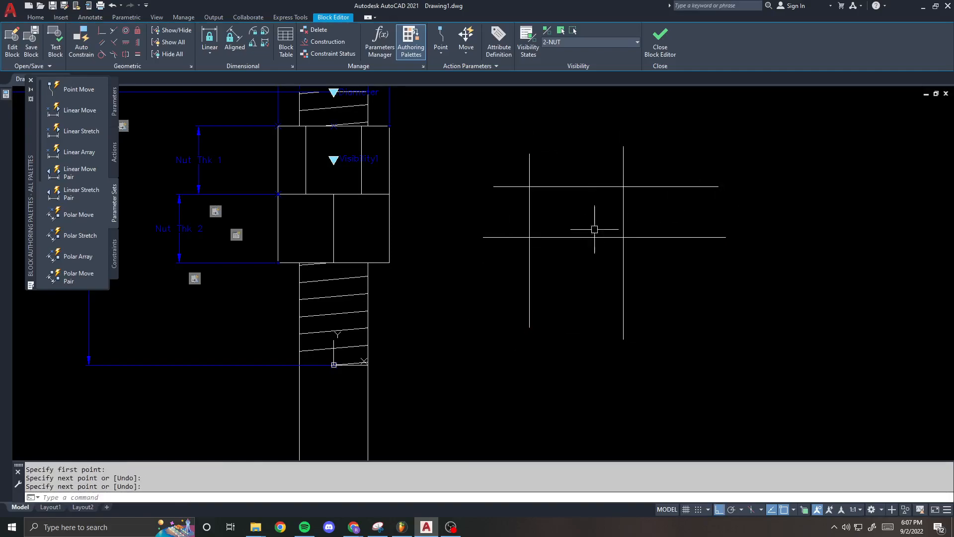
- Hatch the rectangular area enclosed by the four crossing test lines
text(h)
key(Return)
click(598, 206)
key(Return)
- Move the right vertical test line outward to check whether the associative hatch follows it
text(s)
key(Return)
click(677, 274)
key(Escape)
text(m)
key(Return)
click(661, 271)
click(571, 287)
key(Return)
click(673, 273)
click(710, 280)
- Move the lower horizontal test line downward to test the hatch in the vertical direction
key(Return)
click(713, 270)
click(699, 214)
key(Return)
click(773, 235)
click(773, 286)
- Stretch the lower horizontal test line farther downward using a crossing selection
click(728, 303)
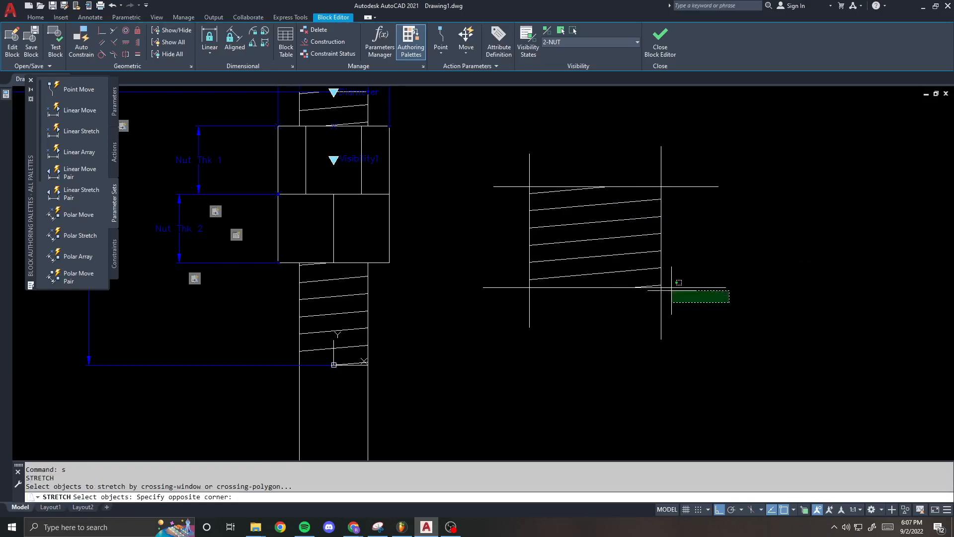
click(443, 258)
key(Return)
click(449, 249)
click(442, 284)
- Erase the crossing test lines together with their hatch
click(731, 379)
click(500, 171)
text(e)
key(Return)
- Close the block editor, saving the changes, and select the anchor bolt block in the drawing
scroll(472, 212, down, 2)
middle_drag(411, 254, 516, 258)
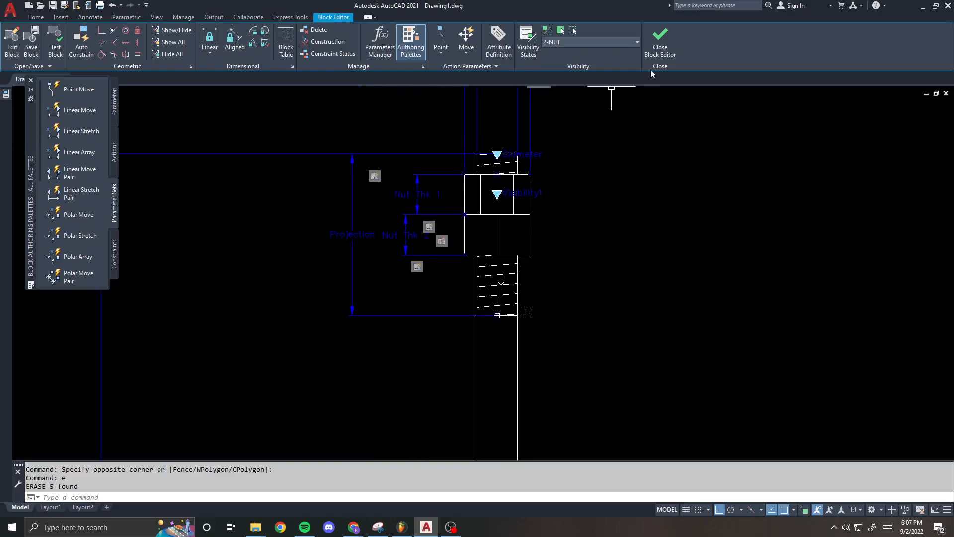
click(437, 251)
click(522, 254)
click(483, 240)
middle_drag(503, 185, 460, 192)
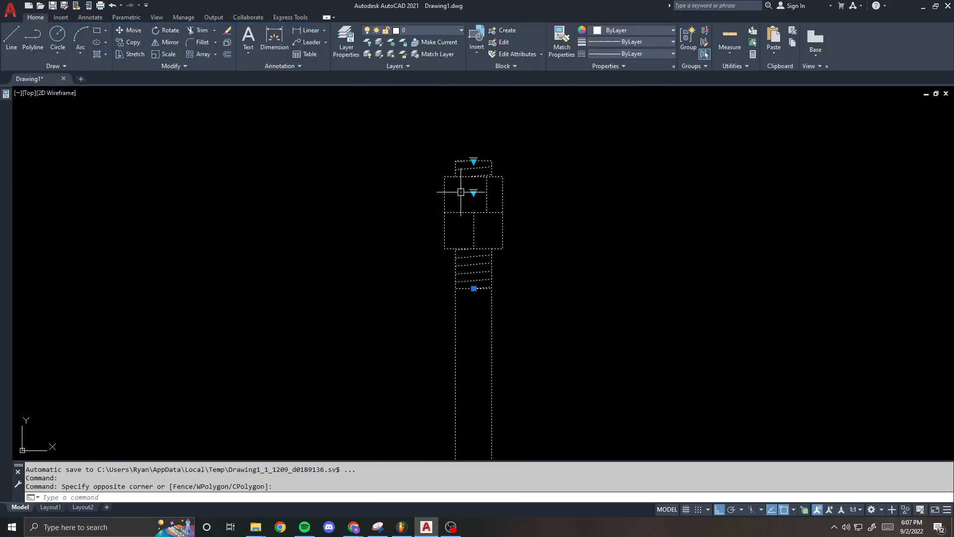
- Test the block's diameter lookup with 7/8, 1 3/8" and 3/4", checking the base of the threads
click(474, 161)
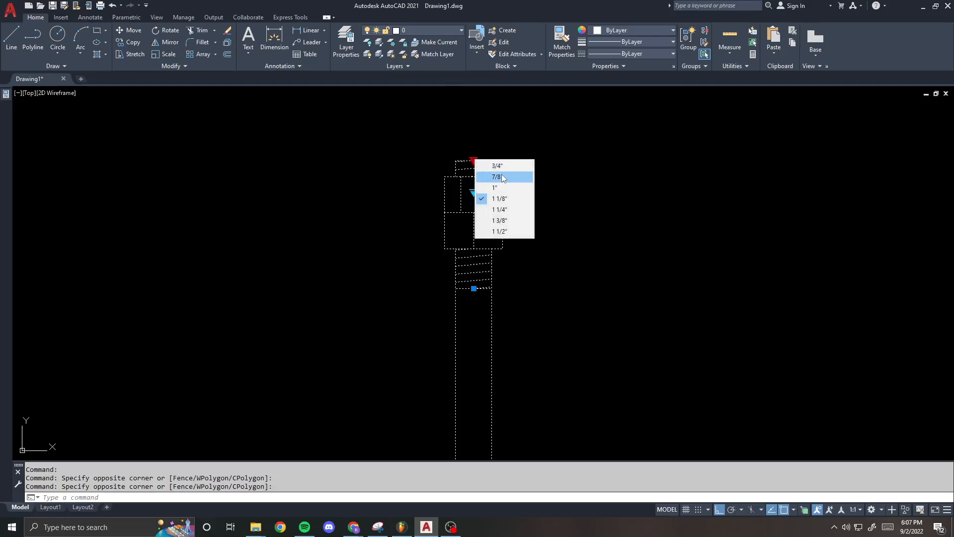
click(499, 176)
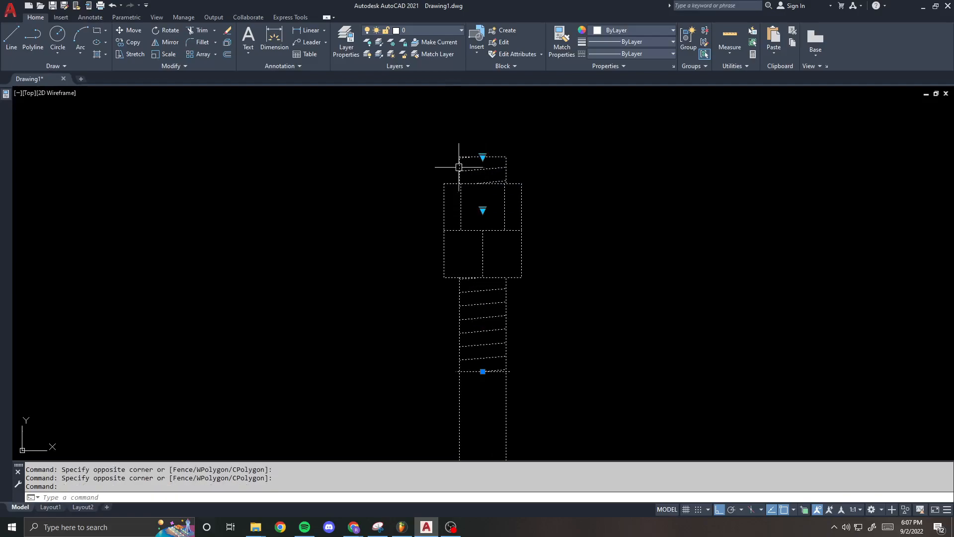
click(484, 157)
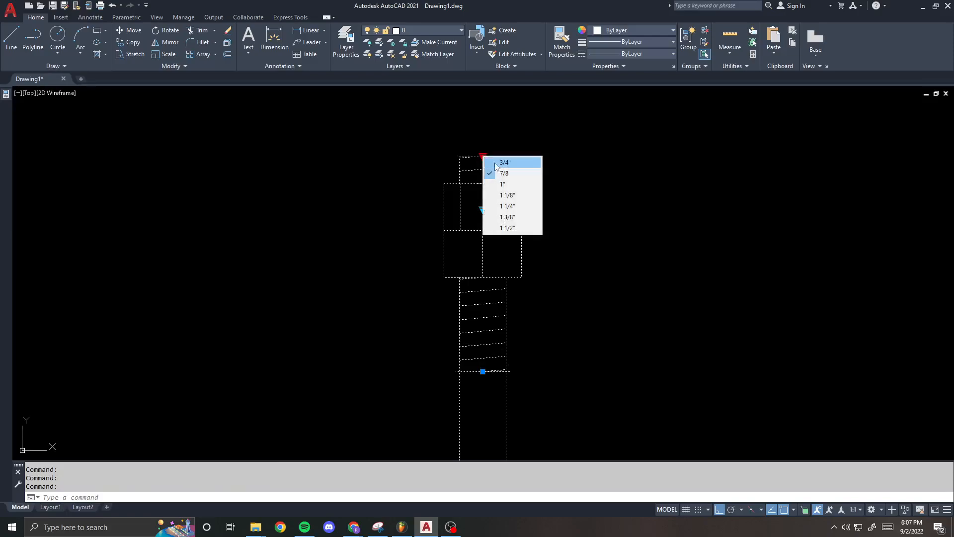
click(515, 217)
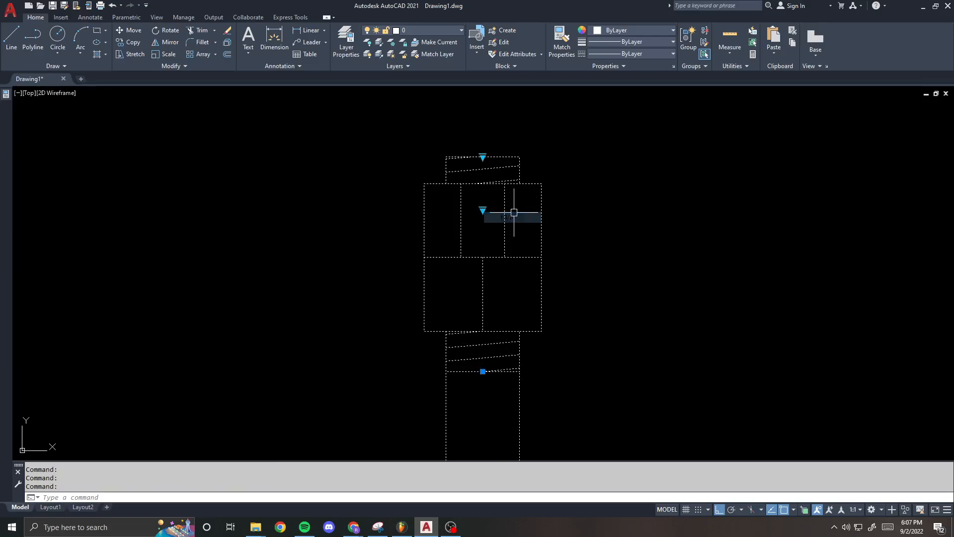
click(483, 157)
click(509, 160)
scroll(480, 403, up, 6)
key(Escape)
- Open the ANCHOR block for editing and erase the horizontal line at the base of the lower threads
text(be)
key(Return)
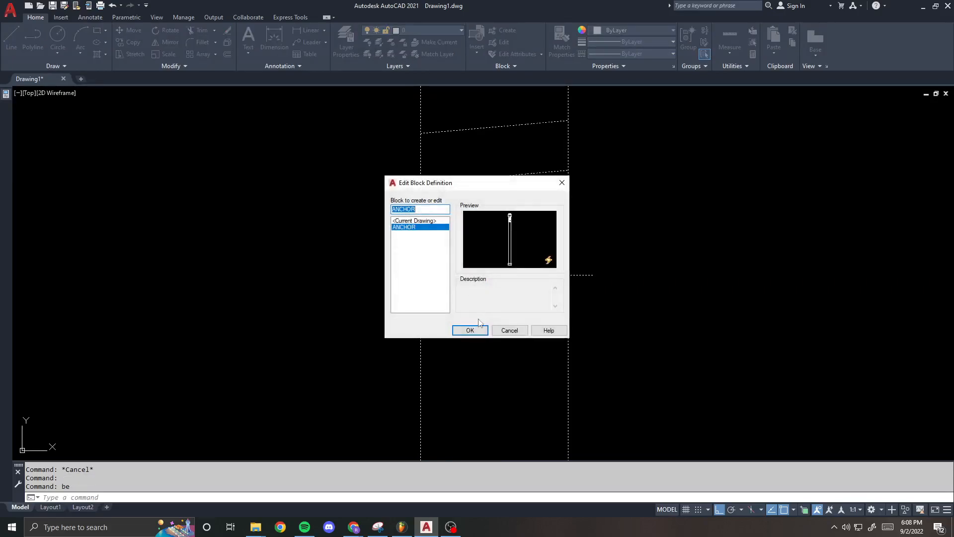
click(470, 331)
scroll(451, 341, up, 4)
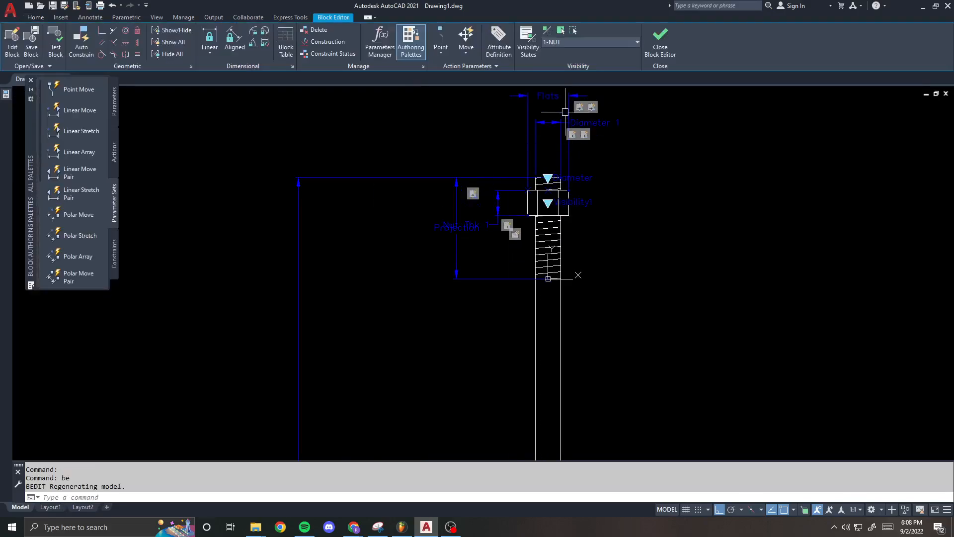
scroll(462, 337, up, 5)
click(537, 247)
click(655, 264)
text(e)
key(Return)
scroll(443, 291, down, 3)
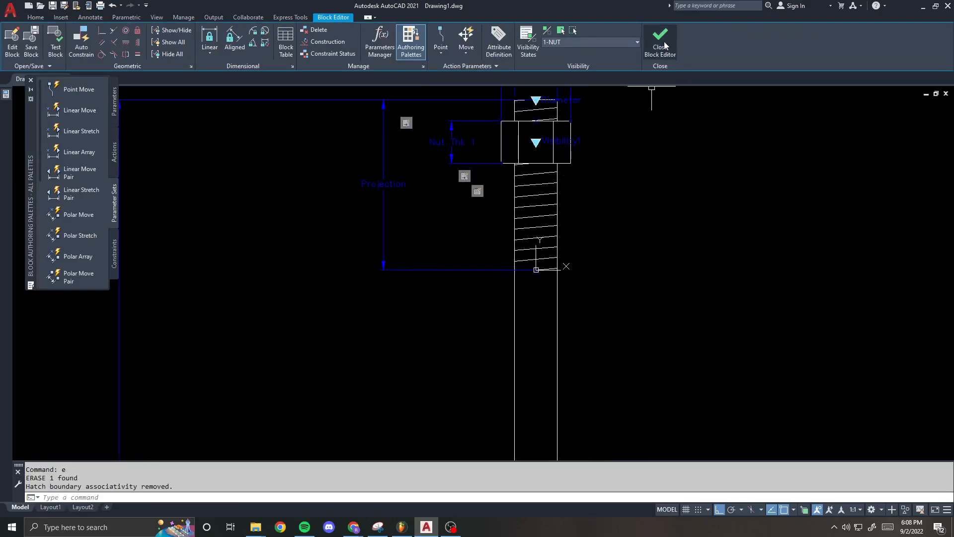
- Undo the erase of the thread base line and erase the line again
text(u)
key(Return)
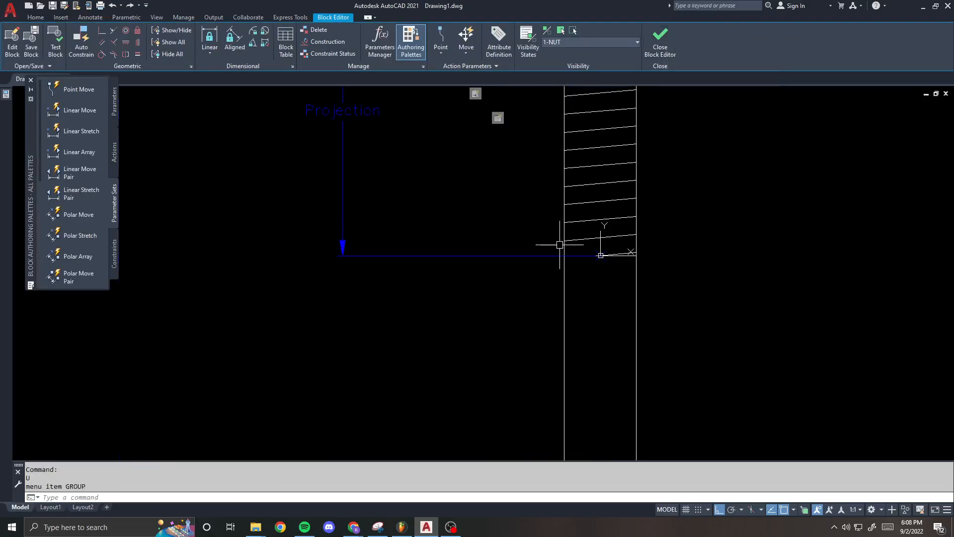
text(u)
key(Return)
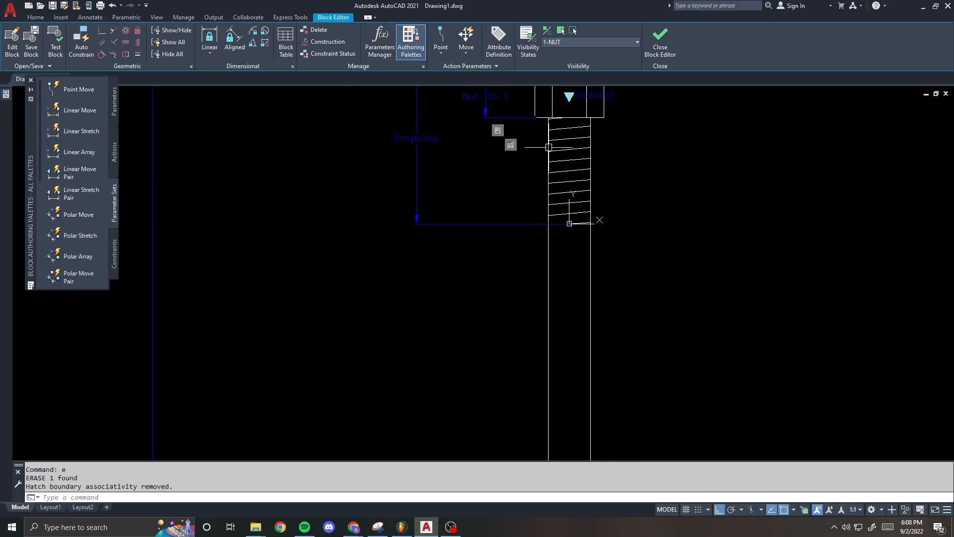
- Save and close the block editor, and reset the anchor bolt block with RESETBLOCK
click(661, 45)
click(497, 248)
scroll(496, 268, down, 5)
text(resetb)
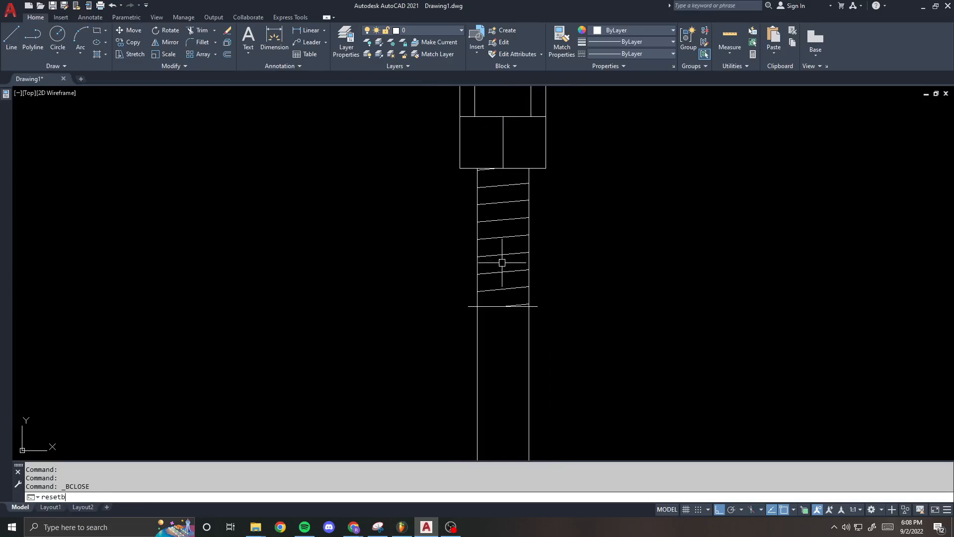
text(lock)
key(Return)
click(517, 254)
key(Return)
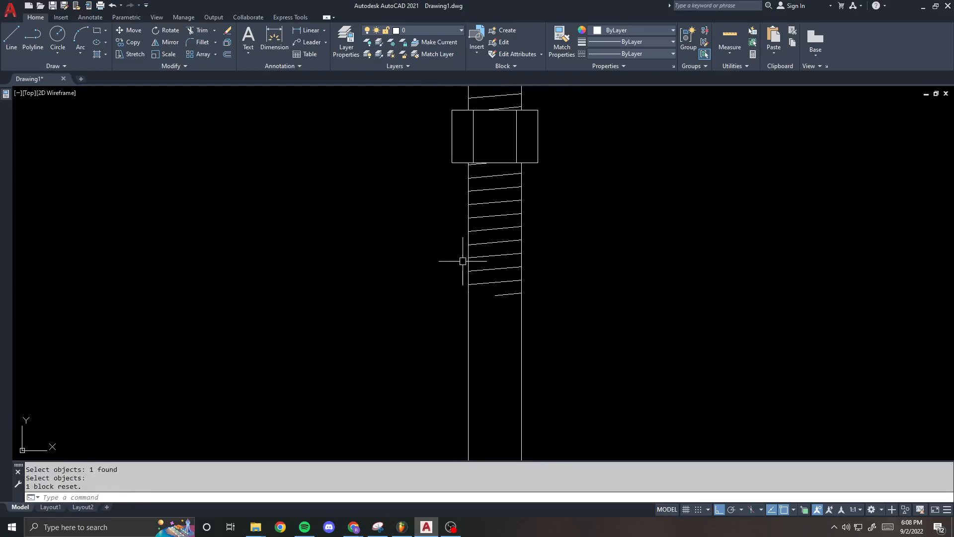
- Undo the block reset and the preceding edits to the block definition
scroll(479, 244, down, 1)
click(490, 212)
text(u)
key(Return)
scroll(469, 229, up, 1)
key(Return)
- Reopen the ANCHOR block for editing and make the 1-NUT visibility state current
click(490, 212)
click(451, 237)
text(be)
key(Return)
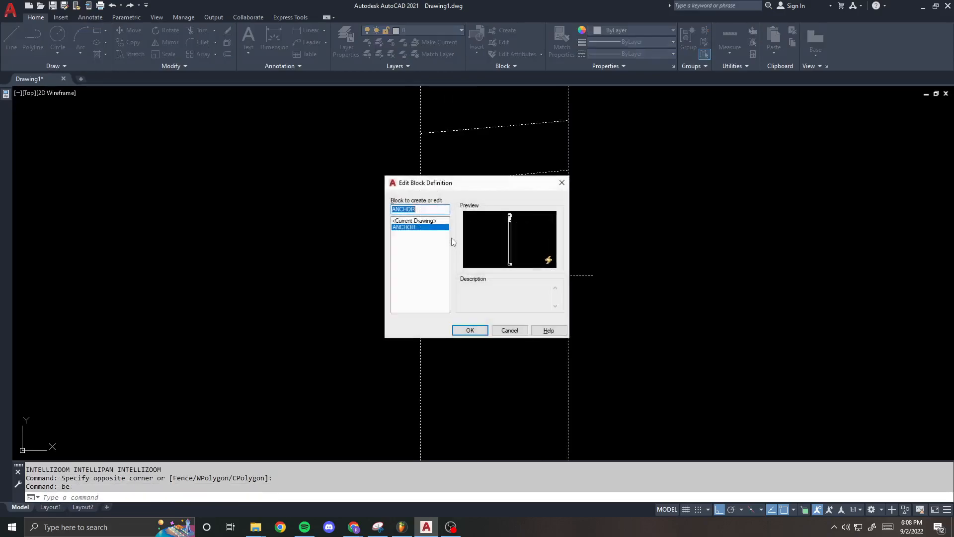
key(Return)
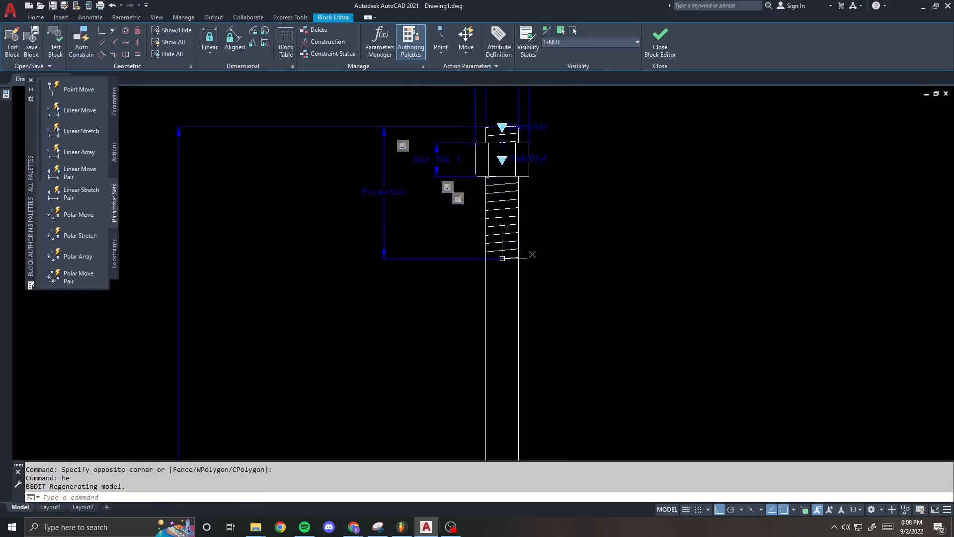
click(601, 43)
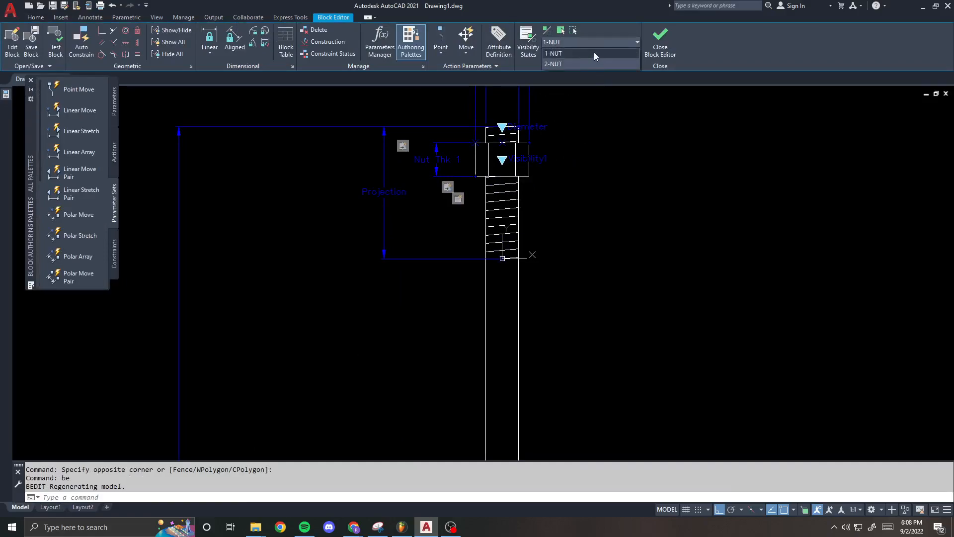
click(595, 56)
click(588, 44)
click(585, 52)
- Replace the thread base line with a rectangle spanning the bolt width from the nut's underside to the base point
scroll(517, 205, up, 2)
click(429, 291)
click(556, 308)
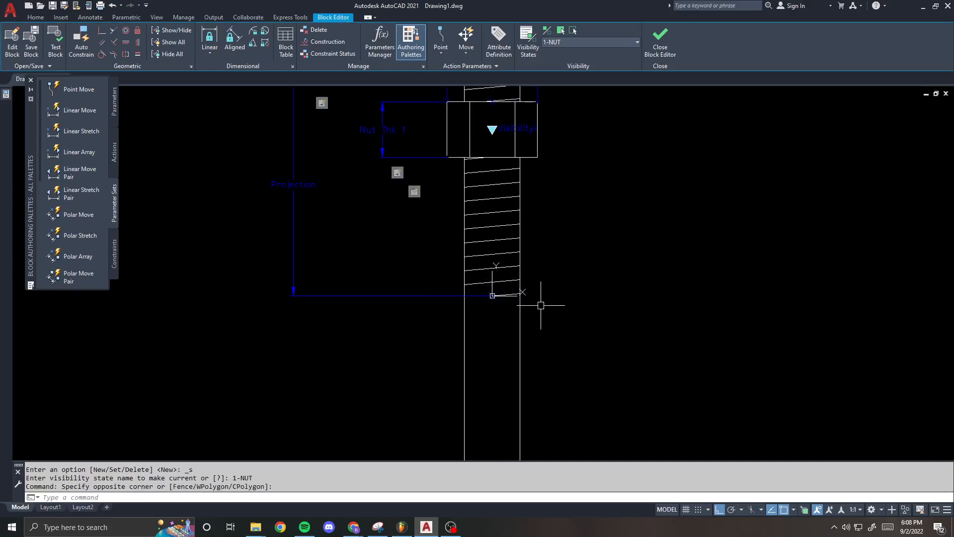
scroll(496, 197, up, 2)
text(rec)
key(Return)
click(443, 128)
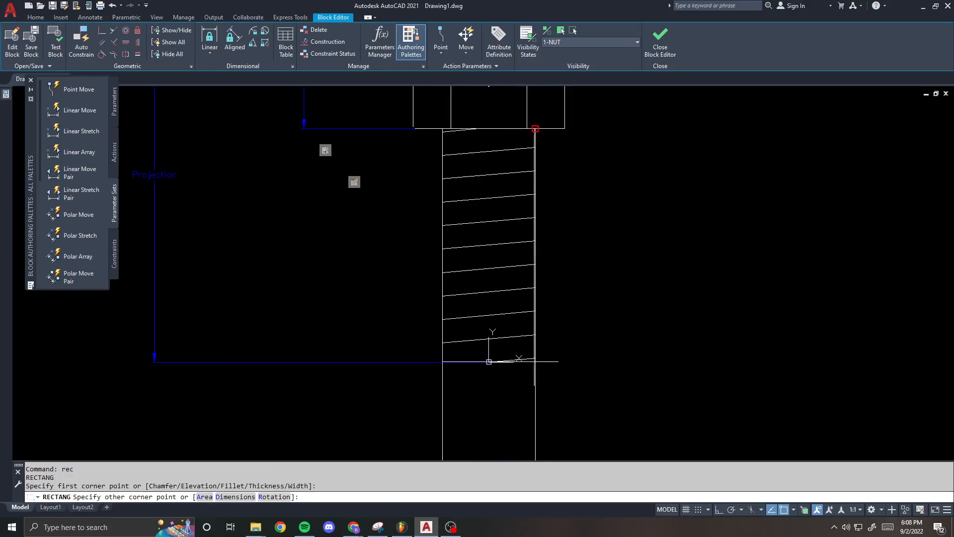
text(.y)
key(Return)
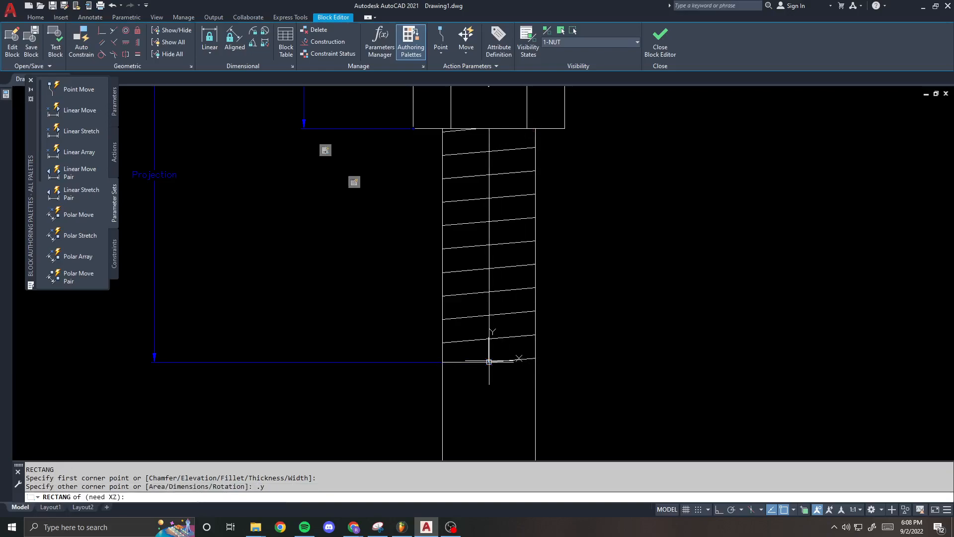
click(534, 144)
- Erase the existing hatch of the lower threads below the nut
click(497, 160)
text(e)
key(Return)
scroll(485, 174, down, 2)
- Hatch the new lower thread rectangle associatively, selecting the rectangle itself as the boundary object
text(h)
key(Return)
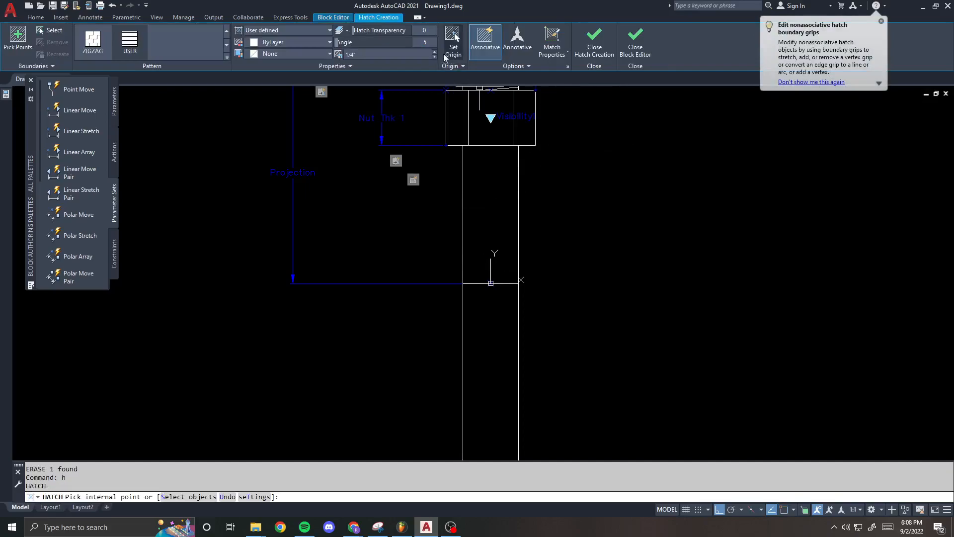
key(Escape)
key(Return)
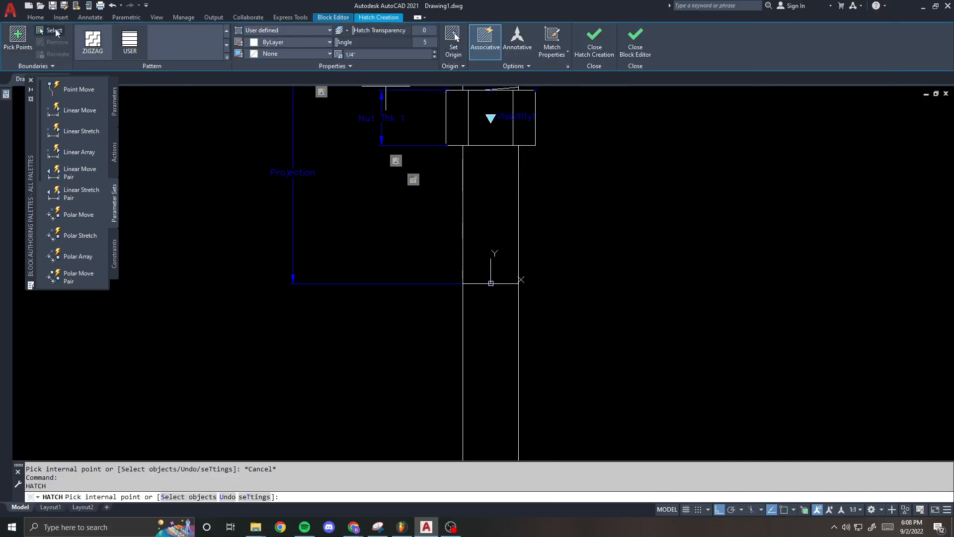
click(56, 32)
click(520, 190)
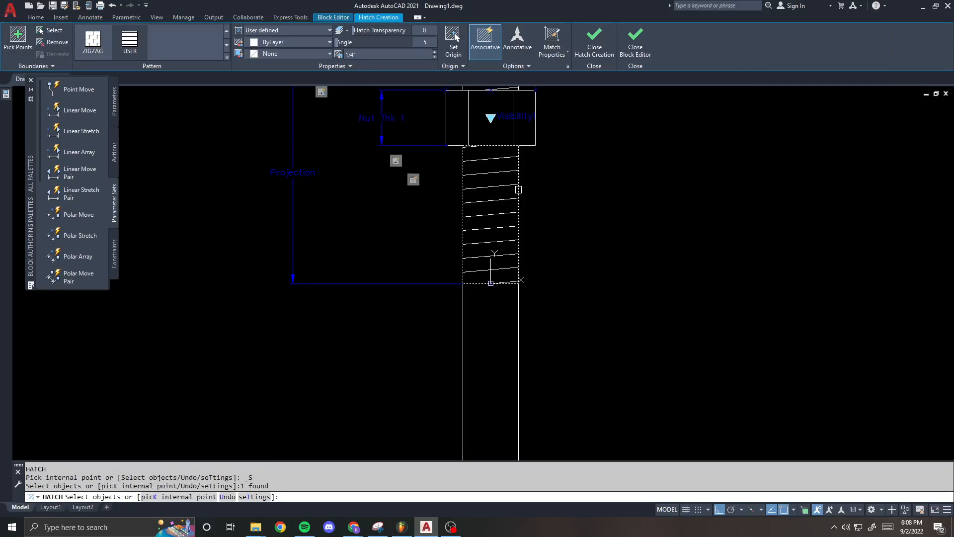
key(Return)
mouse_move(571, 159)
middle_down()
mouse_move(549, 230)
mouse_move(516, 221)
middle_up()
scroll(516, 221, down, 1)
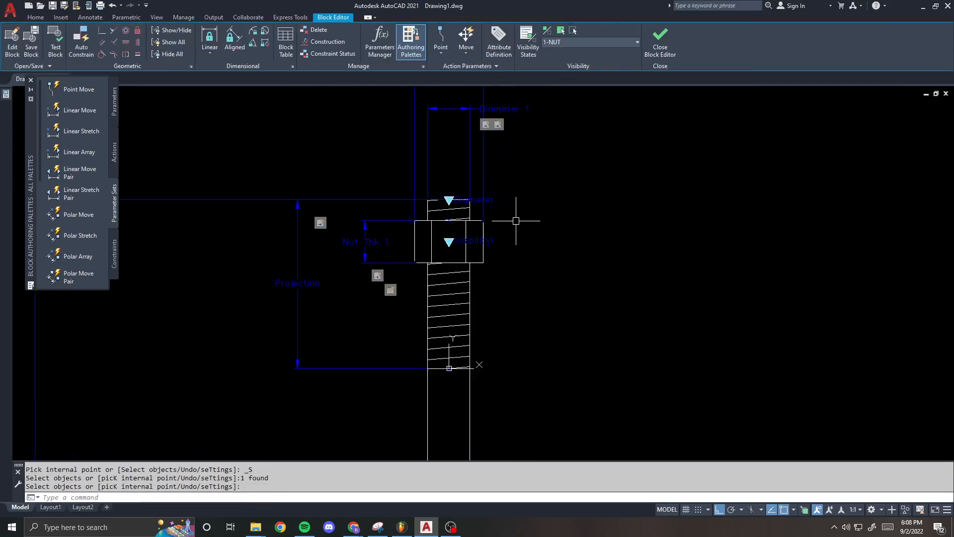
- Add the lower thread rectangle to the selection set of the Diameter 1 stretch action for the bolt's right side
right_click(502, 125)
mouse_move(547, 145)
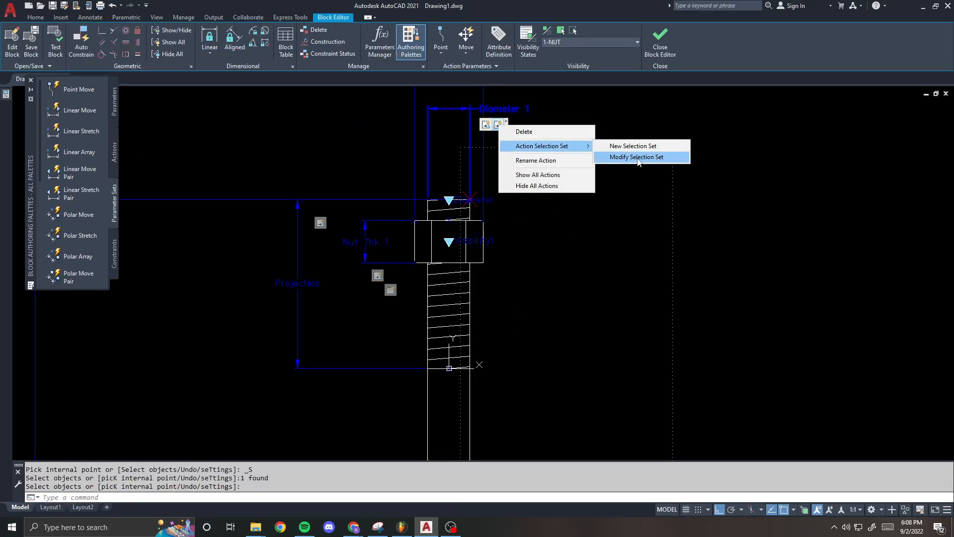
click(638, 158)
scroll(499, 300, up, 3)
key(Return)
click(427, 322)
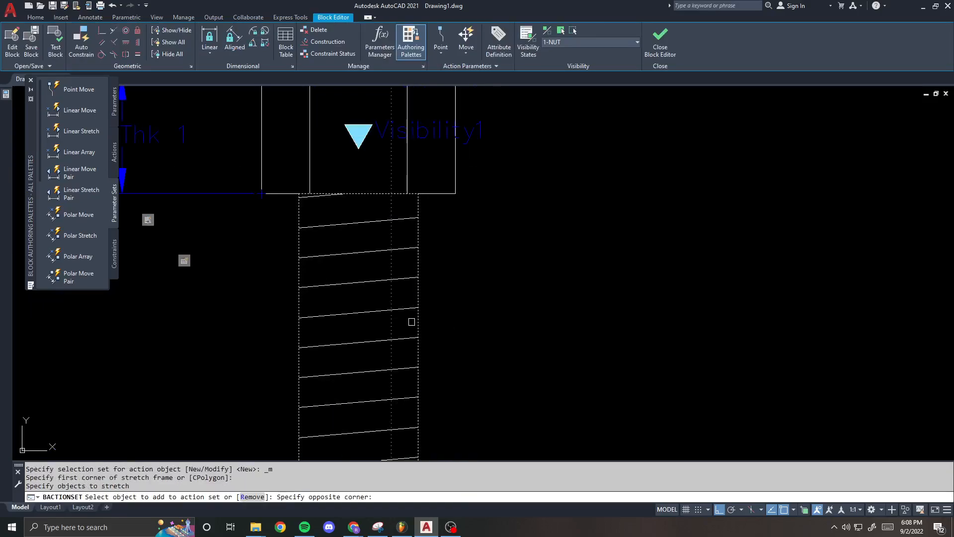
click(411, 322)
key(Return)
- Add the lower thread rectangle to the selection set of the Diameter 1 stretch action for the bolt's left side
scroll(499, 300, down, 3)
middle_drag(459, 174, 486, 216)
right_click(513, 173)
mouse_move(550, 195)
click(641, 207)
scroll(466, 342, up, 3)
key(Return)
click(412, 354)
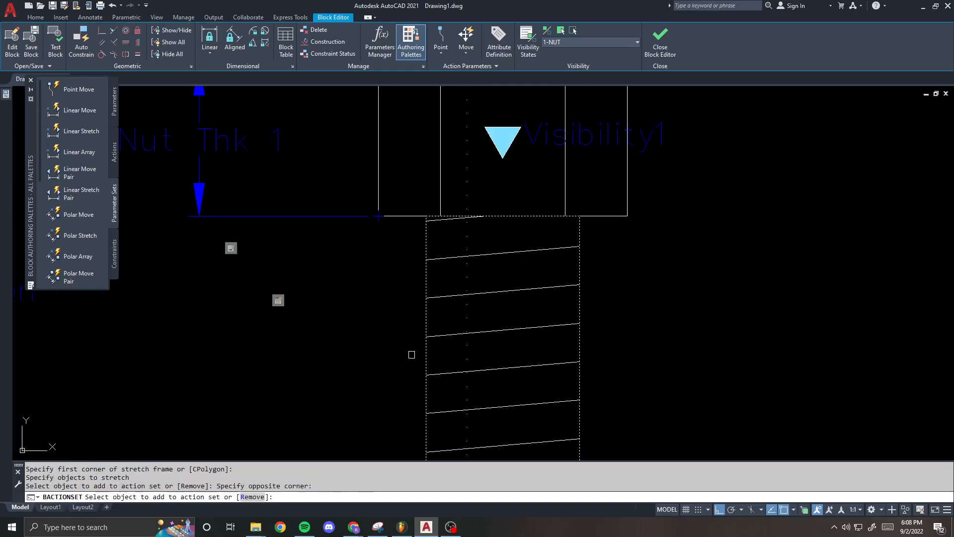
click(411, 354)
key(Return)
- Add the lower thread rectangle to the selection set of the Nut Thk 1 stretch action
scroll(421, 300, down, 3)
right_click(348, 305)
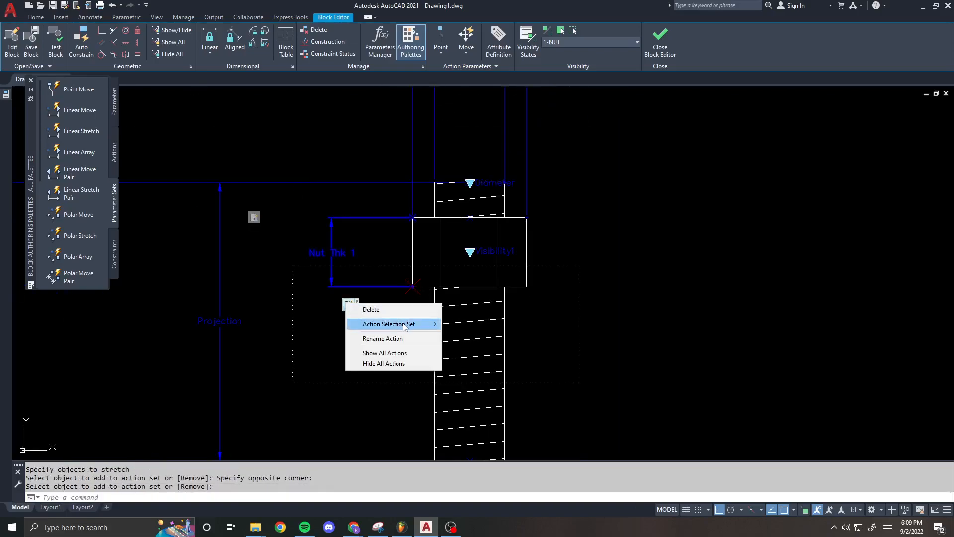
mouse_move(398, 324)
click(487, 334)
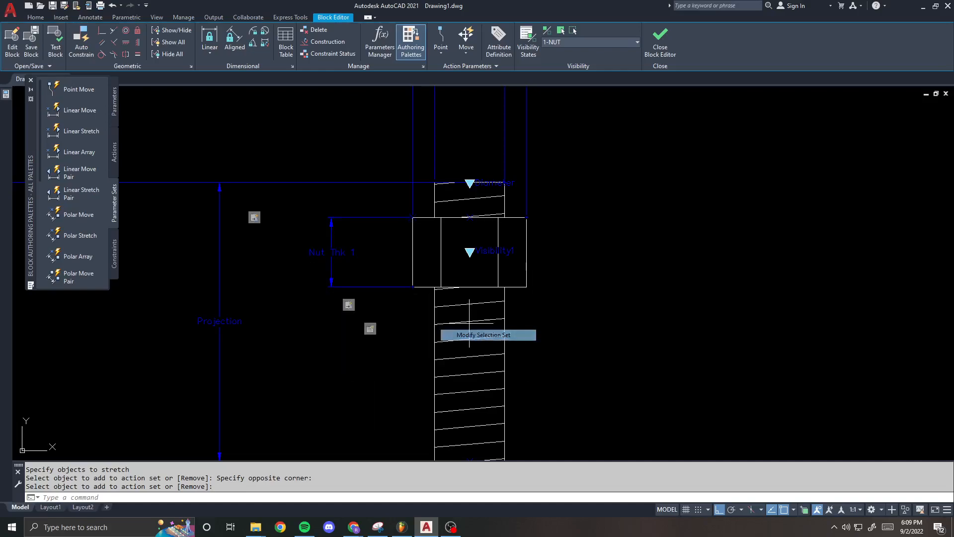
scroll(457, 286, up, 3)
key(Return)
click(503, 297)
click(505, 287)
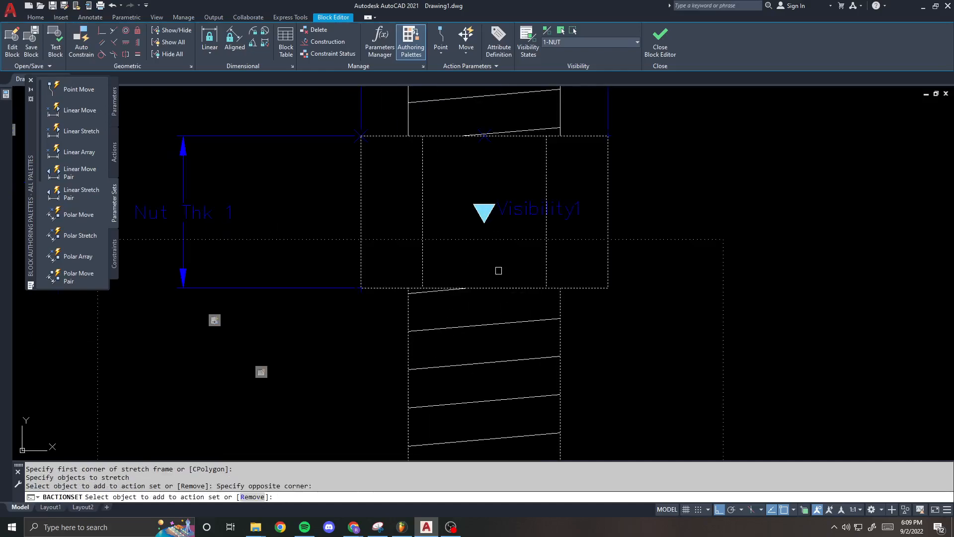
scroll(499, 271, down, 3)
key(Return)
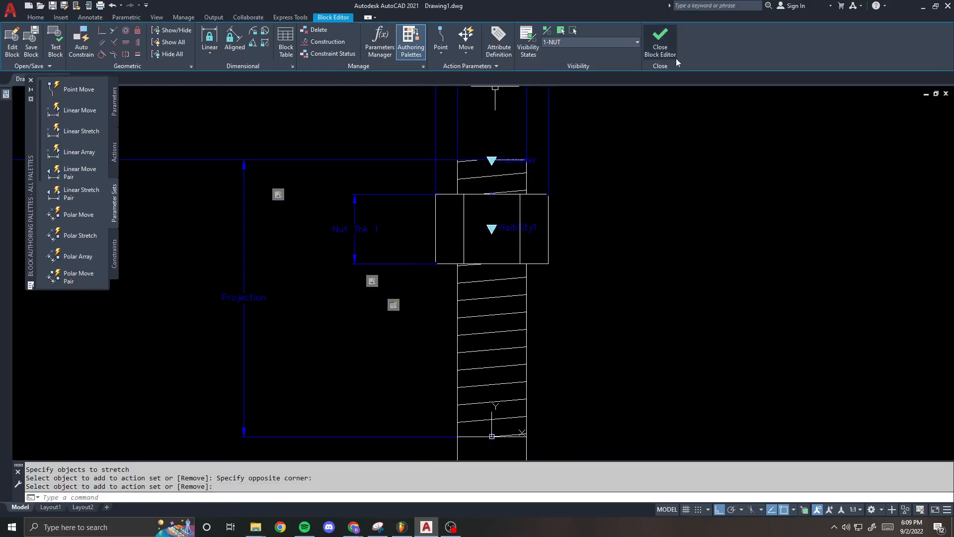
- Close the block editor, saving the changes, and reset the anchor bolt block in the drawing
click(442, 253)
scroll(430, 274, down, 3)
scroll(439, 262, down, 1)
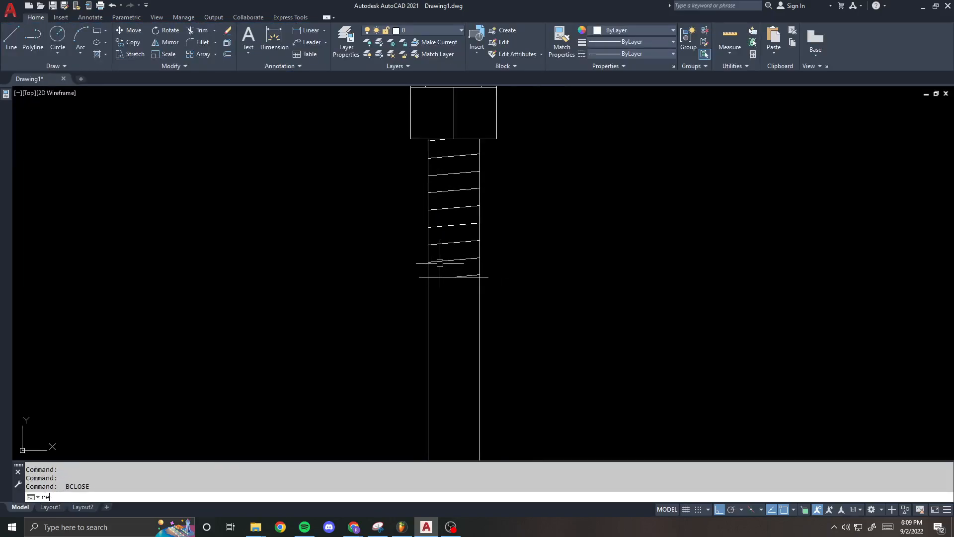
key(Return)
click(441, 263)
key(Return)
- Test the reset block's diameter lookup by choosing 1 1/4", 3/4" and finally 1 3/8"
scroll(442, 256, up, 1)
scroll(437, 256, down, 3)
click(437, 254)
click(442, 156)
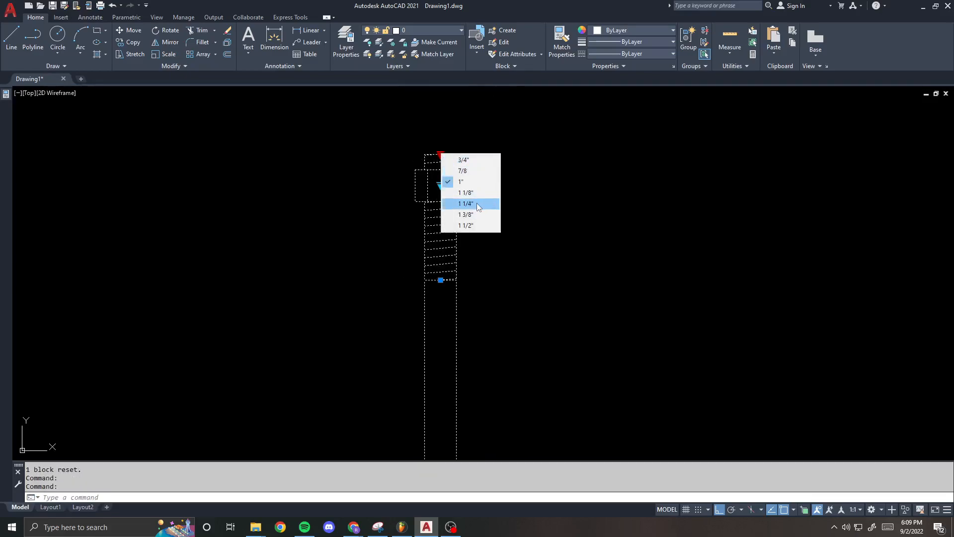
click(476, 203)
click(435, 151)
click(456, 159)
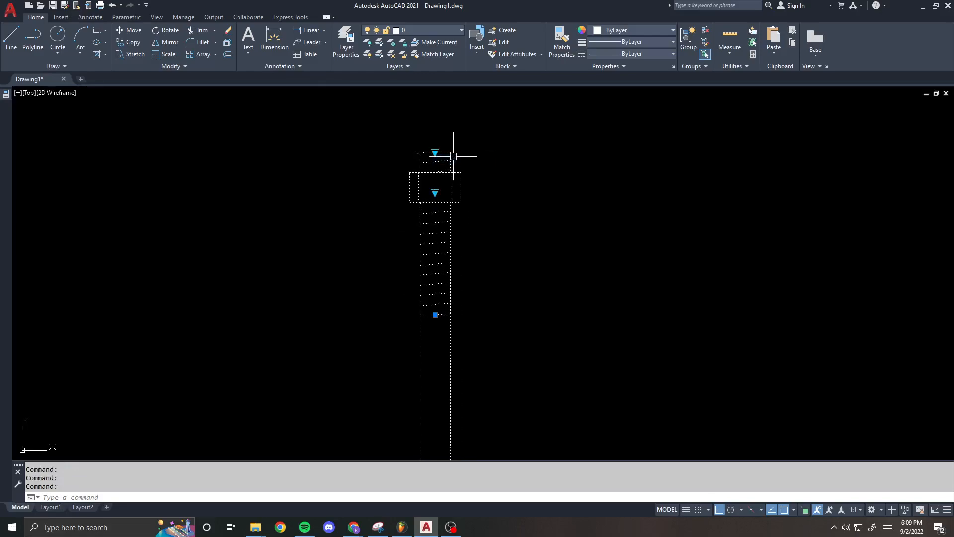
click(434, 152)
click(476, 214)
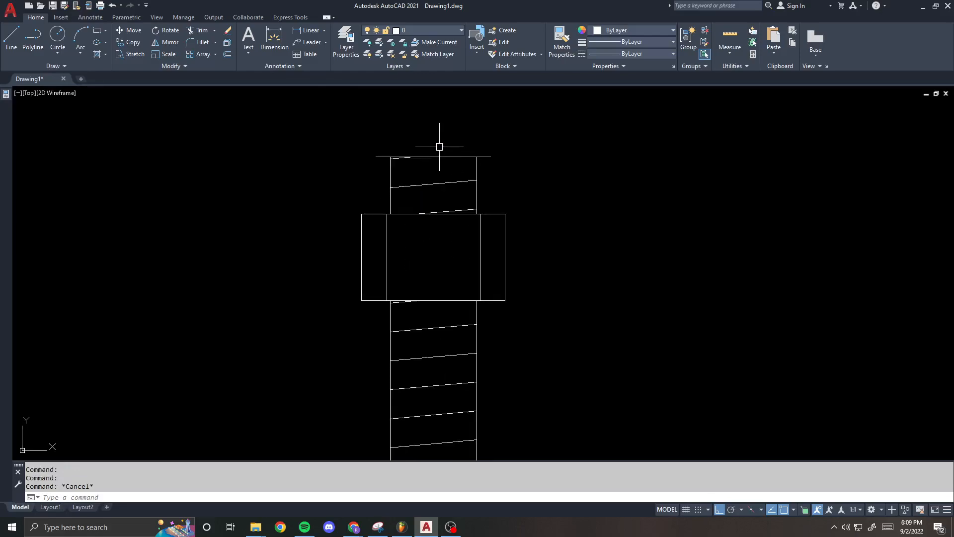
- Open the ANCHOR block for editing and modify the left-side Diameter 1 stretch action's selection set around the upper thread's top edge
text(be)
key(Return)
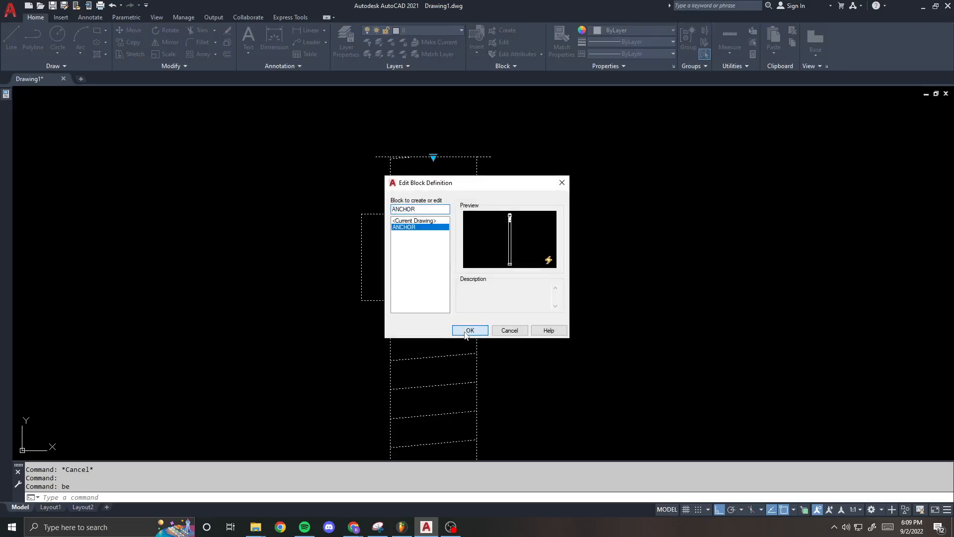
click(469, 330)
right_click(587, 152)
mouse_move(631, 171)
click(706, 181)
scroll(513, 233, up, 3)
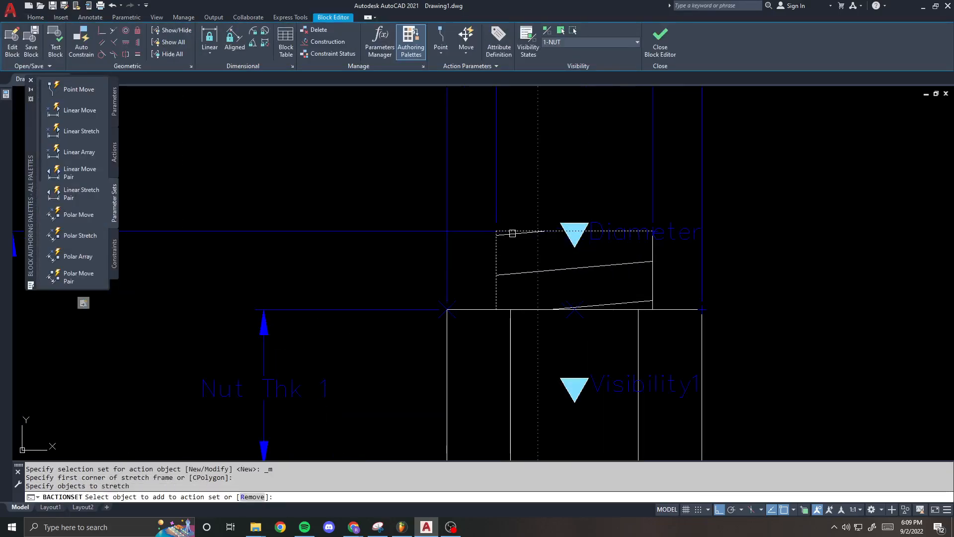
scroll(470, 216, up, 2)
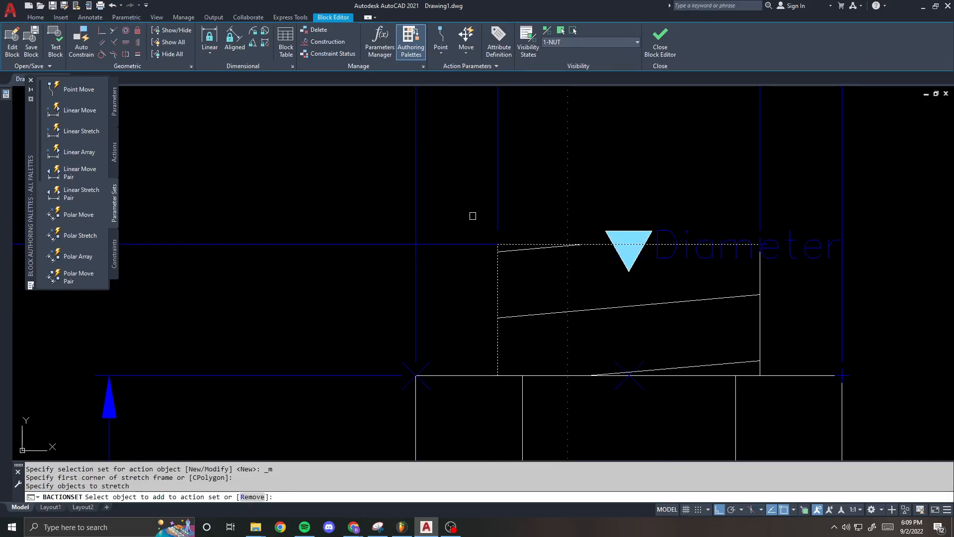
scroll(472, 216, down, 2)
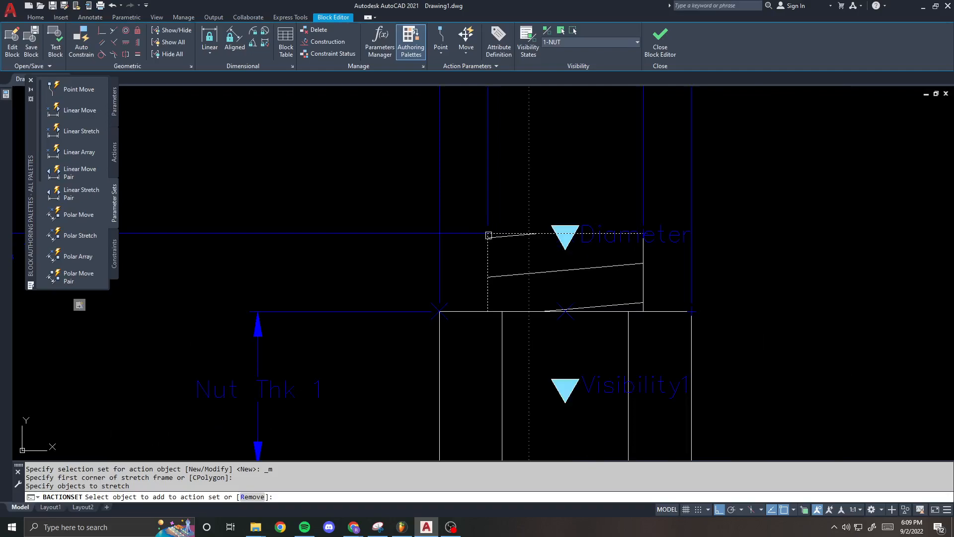
scroll(489, 235, up, 4)
click(451, 215)
click(548, 255)
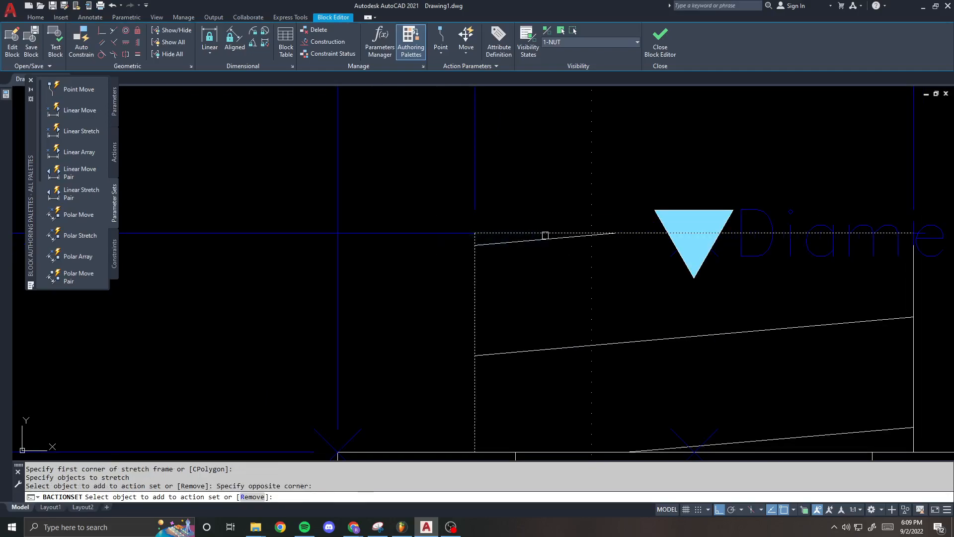
key(Return)
scroll(549, 193, down, 3)
scroll(562, 241, down, 2)
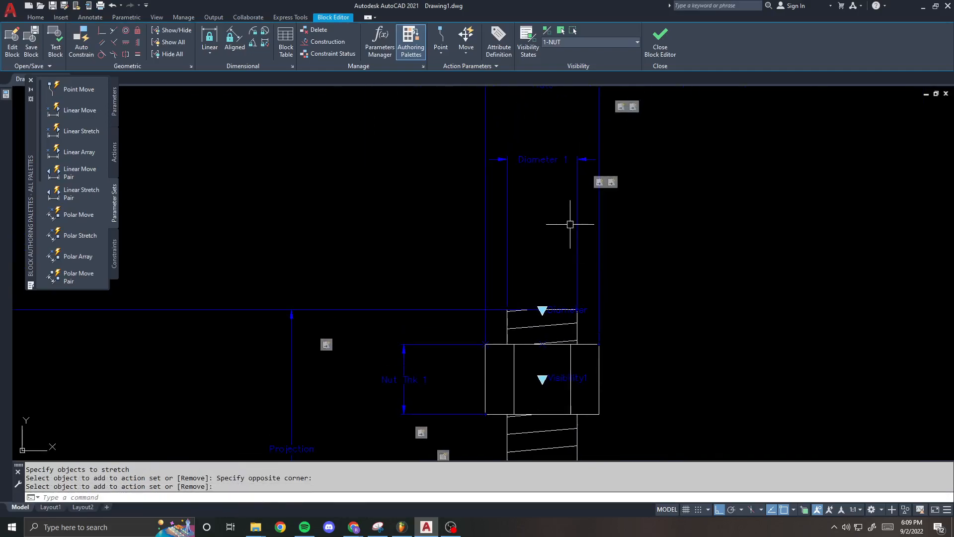
- Examine which upper thread objects belong to the selection set of the right-side Diameter 1 stretch action
right_click(612, 183)
mouse_move(643, 205)
click(745, 217)
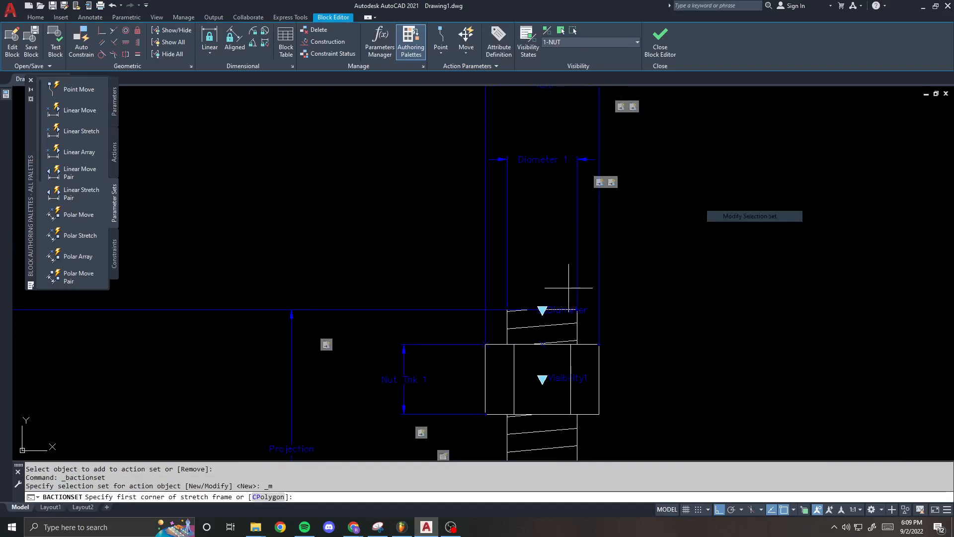
key(Return)
scroll(611, 261, up, 4)
key(Escape)
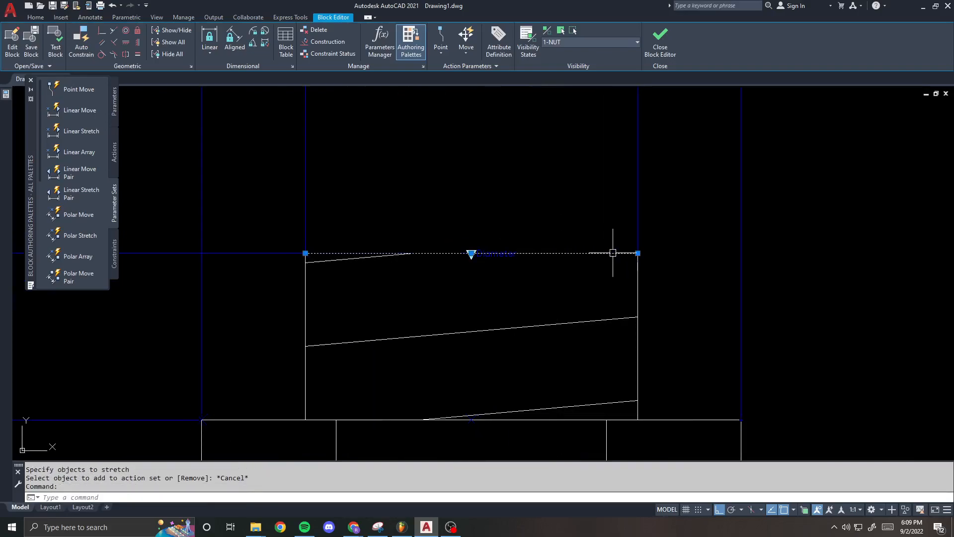
- Delete the overlapping duplicate line along the top edge of the upper thread
key(Delete)
key(ctrl+z)
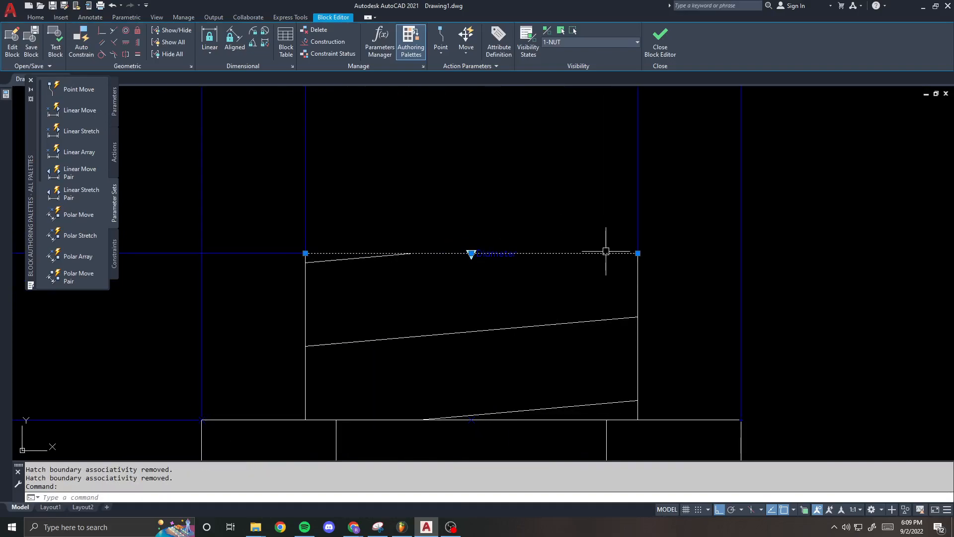
scroll(606, 252, down, 5)
key(Escape)
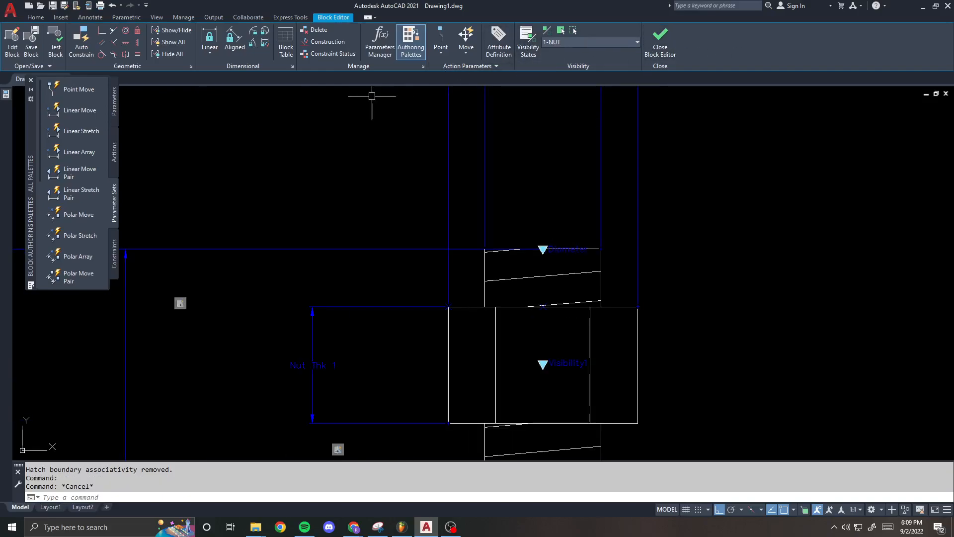
- Add the upper thread's remaining top line to the selection set of the left-side Diameter 1 stretch action
scroll(543, 149, down, 5)
scroll(560, 170, up, 3)
right_click(557, 180)
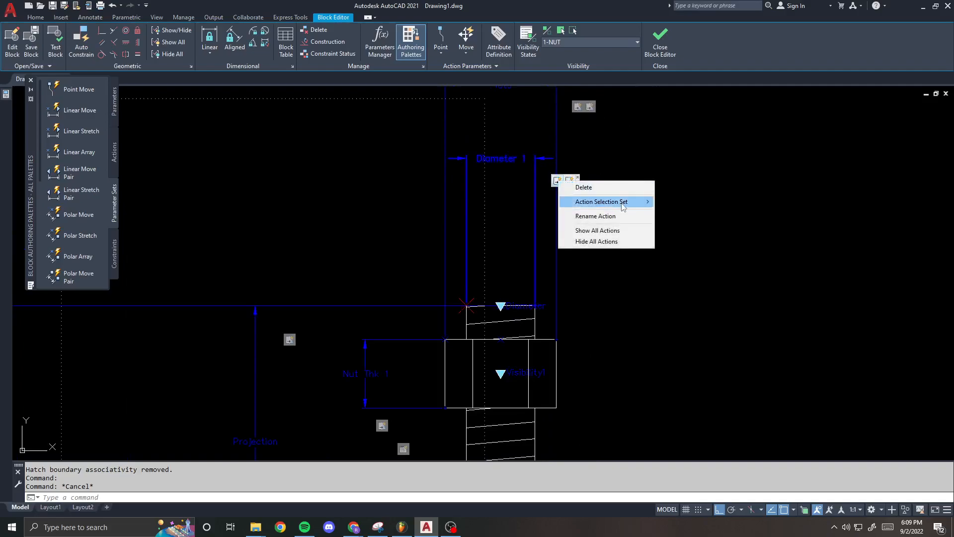
click(696, 213)
scroll(493, 292, up, 7)
scroll(445, 276, down, 3)
click(401, 276)
click(597, 300)
scroll(572, 297, down, 2)
- Add the upper thread's top line to the selection set of the right-side Diameter 1 stretch action
right_click(597, 133)
mouse_move(631, 153)
click(686, 163)
key(Return)
click(454, 282)
click(556, 296)
key(Return)
scroll(505, 295, up, 4)
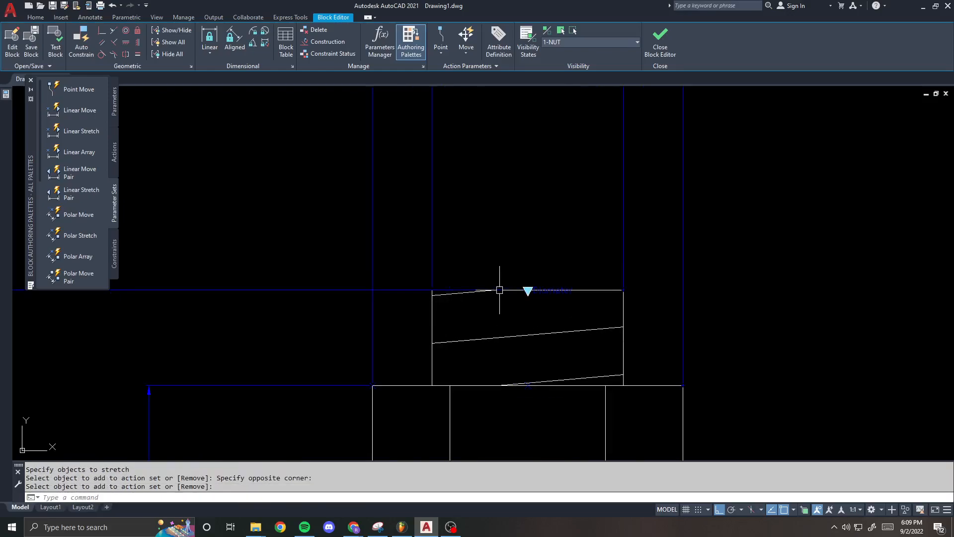
- Close the block editor, saving the changes, and reopen the ANCHOR block for editing
click(660, 42)
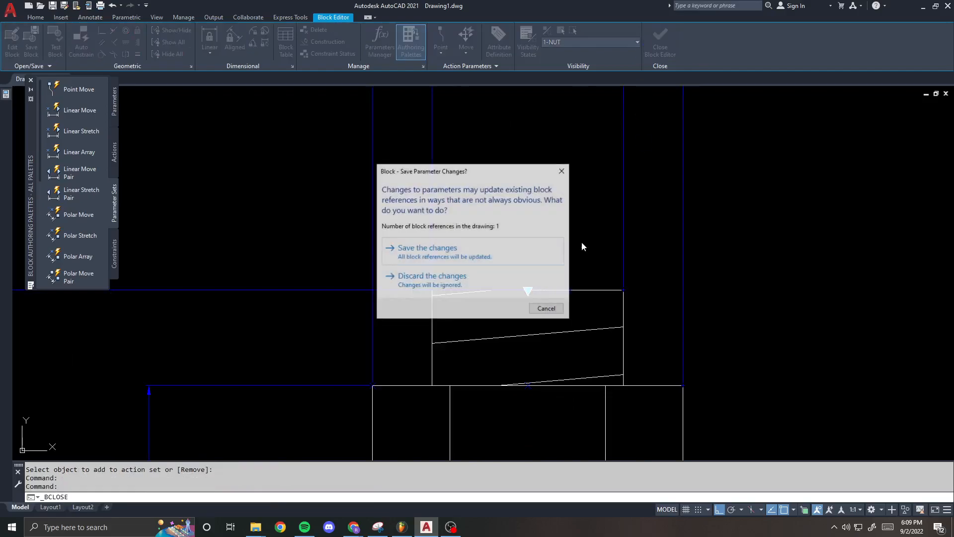
click(467, 256)
scroll(469, 192, down, 1)
click(431, 174)
text(be)
key(Return)
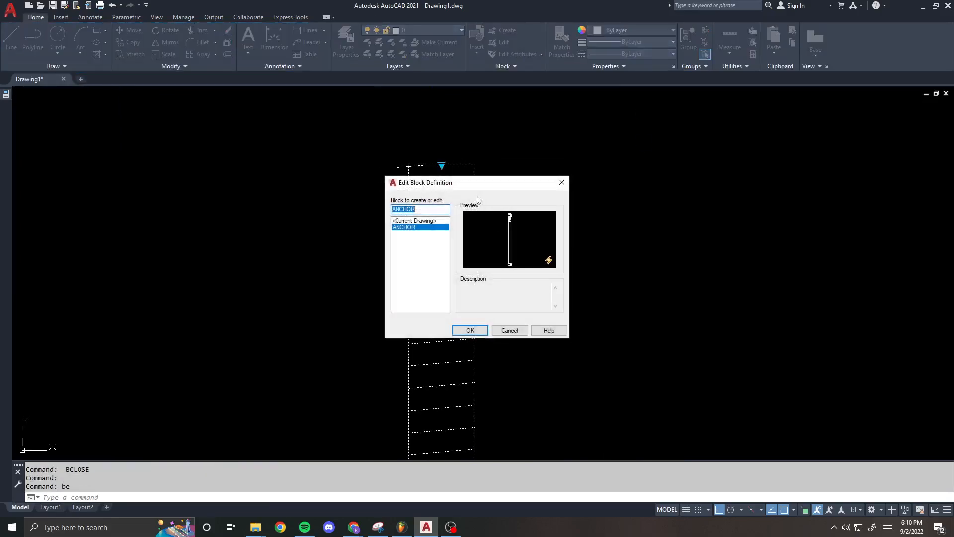
click(469, 330)
scroll(499, 204, up, 3)
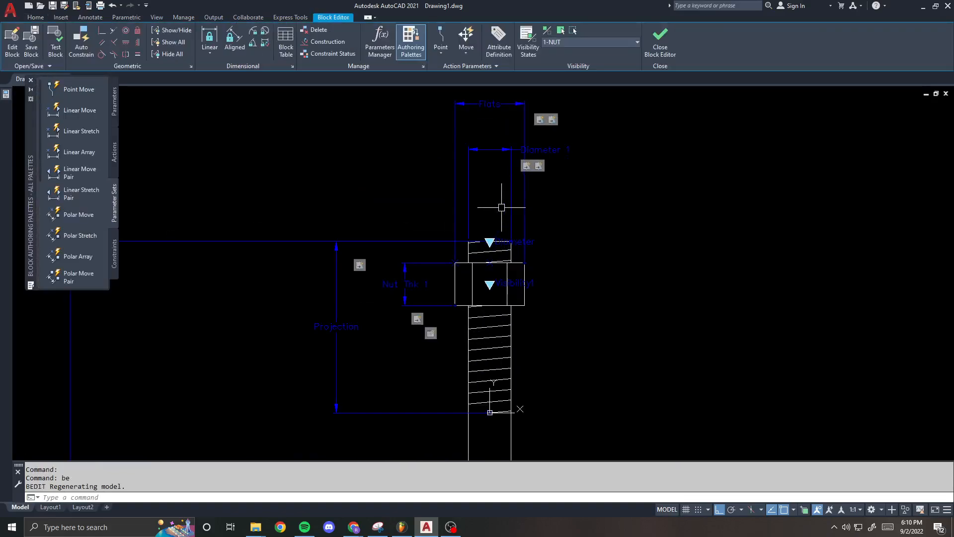
- Erase the thread hatch above the nut
text(e)
key(Return)
scroll(498, 250, up, 2)
click(490, 248)
click(478, 252)
key(Return)
- Hatch the thread area above the nut with an associative user-defined pattern at angle 5 and 1/4" spacing
text(hh)
key(Return)
key(Escape)
text(h)
key(Return)
key(Escape)
key(Return)
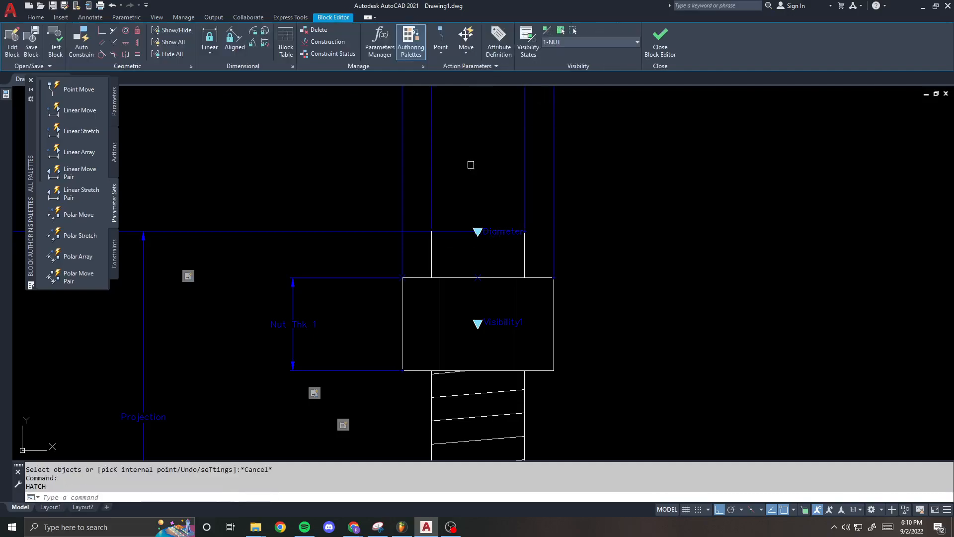
click(18, 37)
click(447, 253)
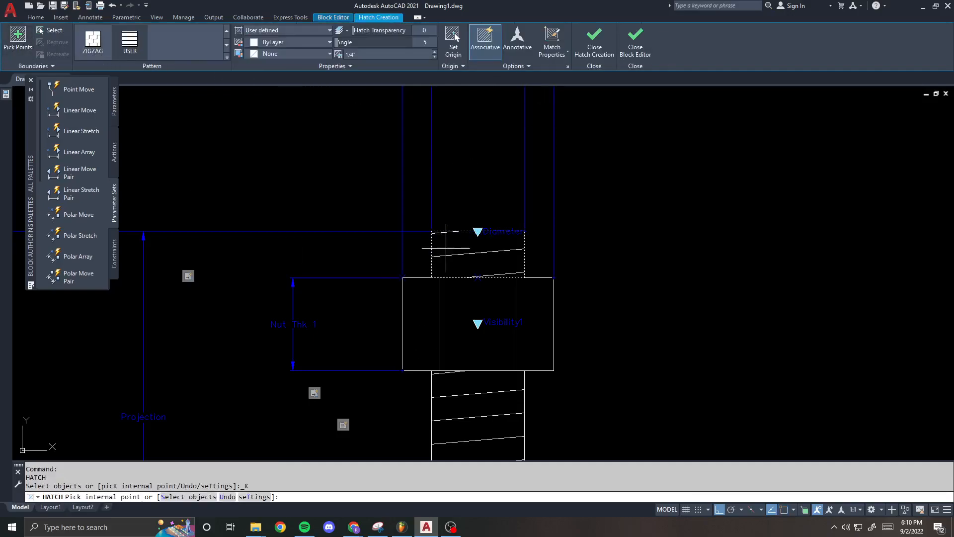
key(Return)
scroll(623, 95, down, 3)
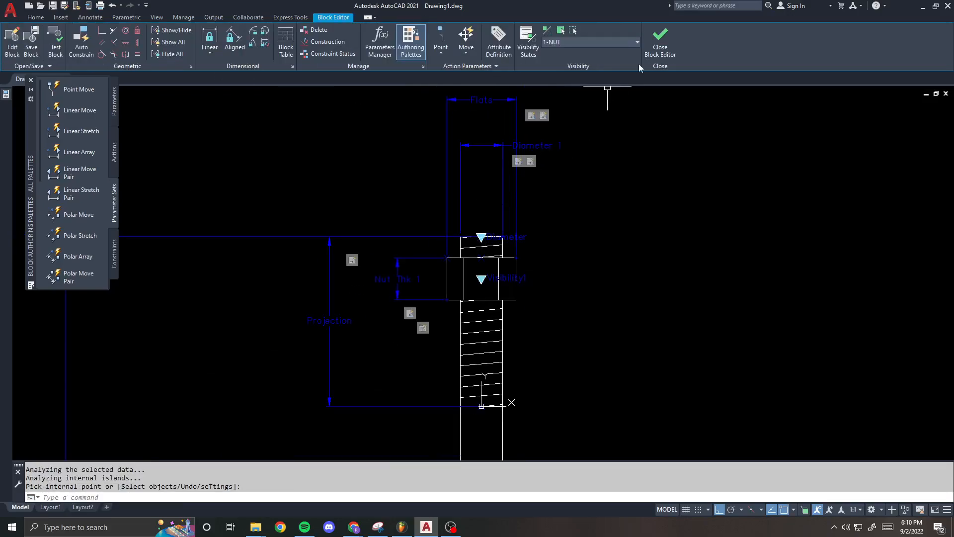
- Save the block changes, close the block editor and select the anchor bolt block
click(660, 42)
click(440, 265)
click(438, 249)
scroll(446, 176, down, 4)
- Test the block's diameter lookup in the 1-NUT state by choosing 7/8, 1", 1 1/4" and finally 1 3/8"
click(444, 179)
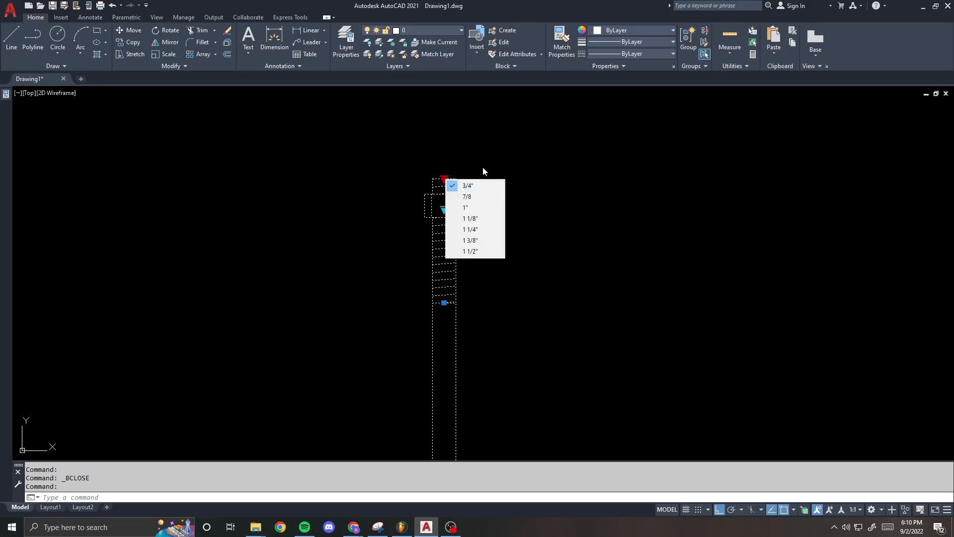
click(480, 195)
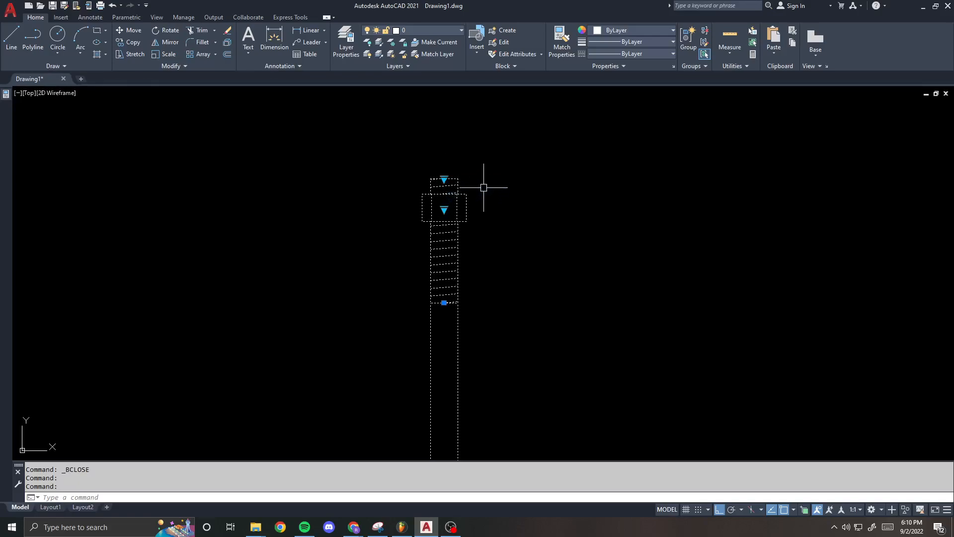
click(443, 178)
click(472, 206)
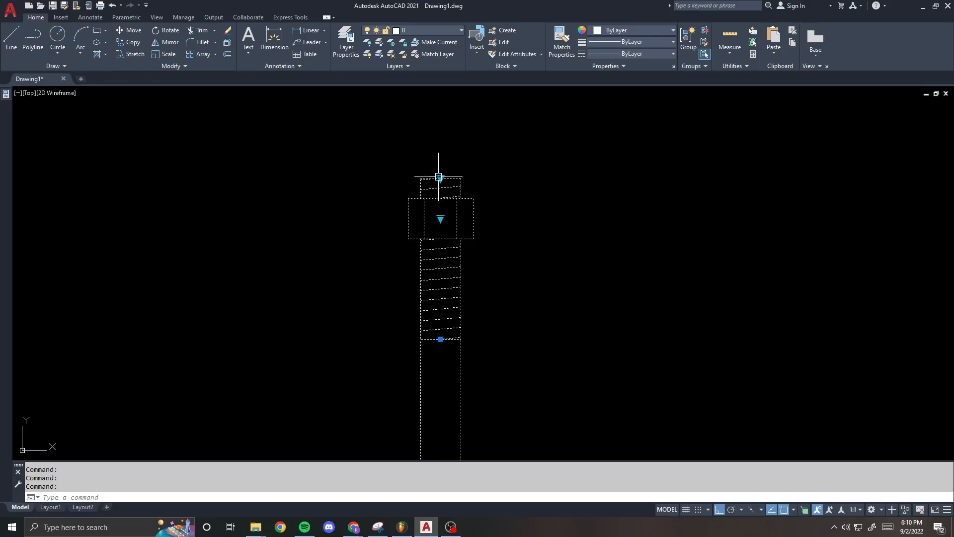
click(441, 180)
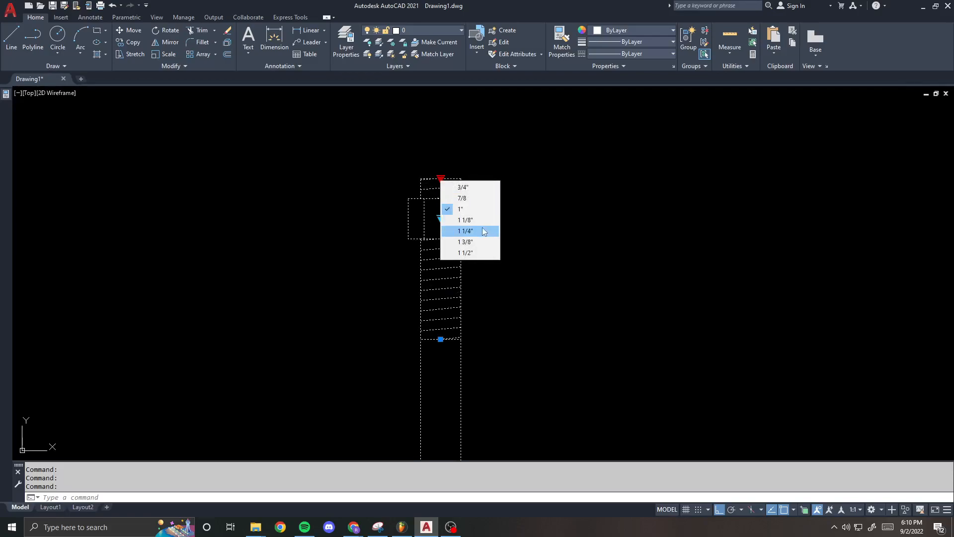
click(478, 228)
click(439, 179)
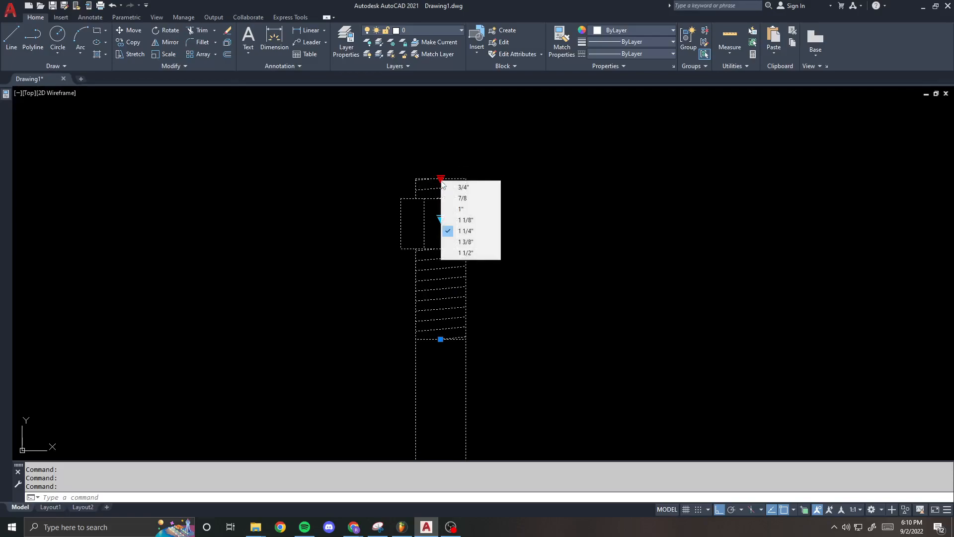
click(479, 240)
scroll(451, 205, down, 5)
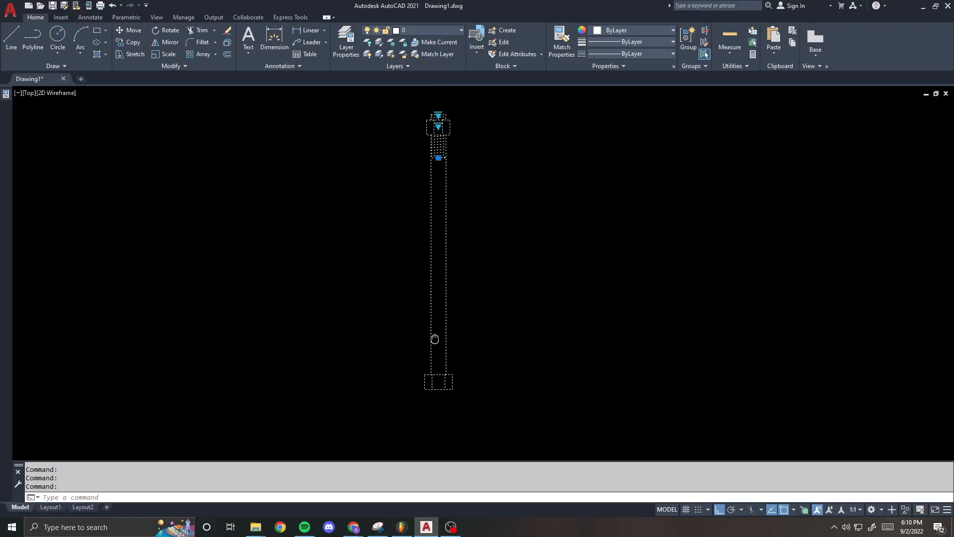
- Set the diameter to 1", switch the block to 2-NUT, and test it with the diameter at 1 3/8"
click(442, 133)
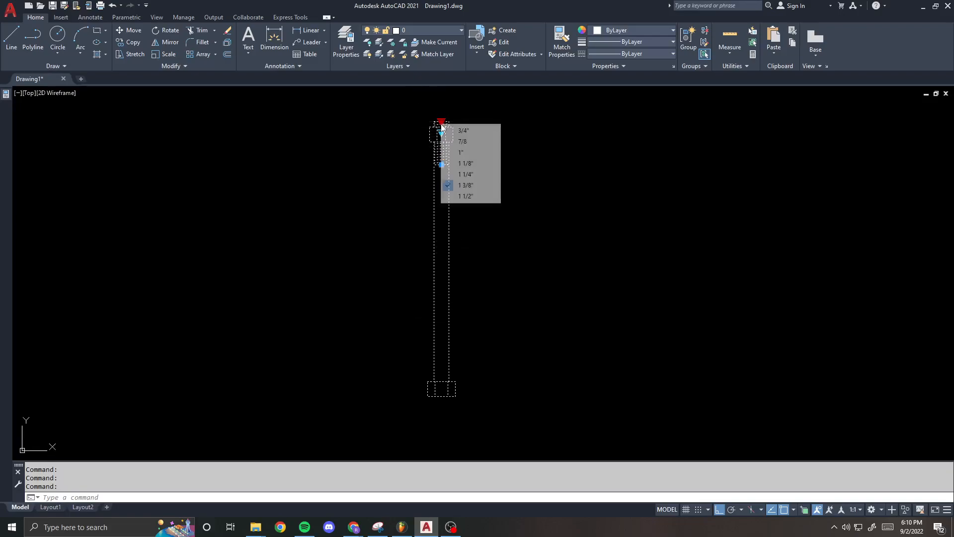
click(460, 151)
click(441, 132)
click(460, 149)
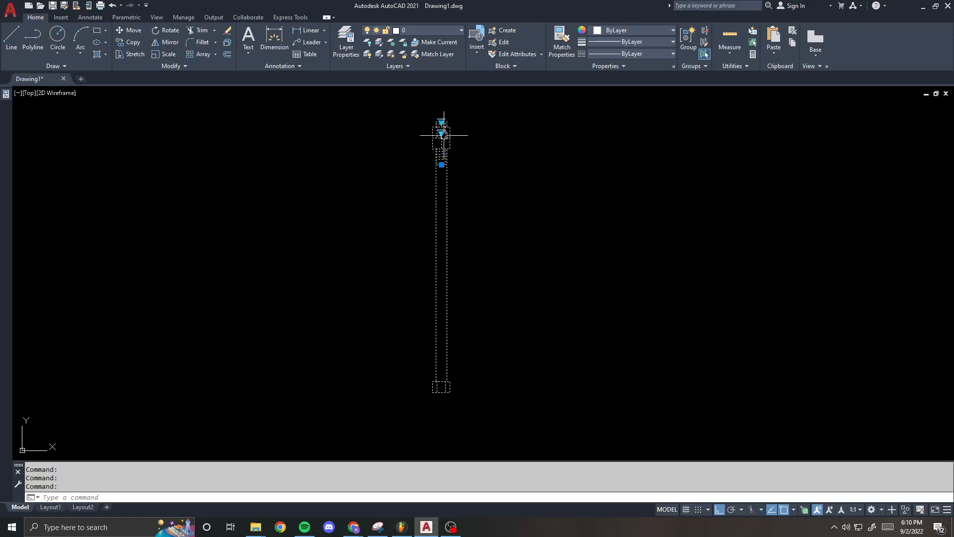
click(441, 132)
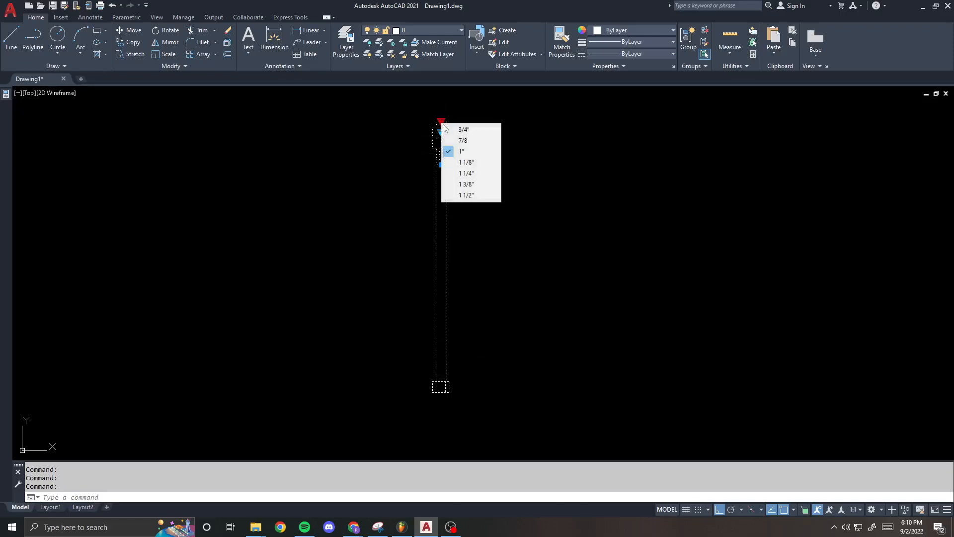
click(467, 184)
scroll(440, 121, up, 5)
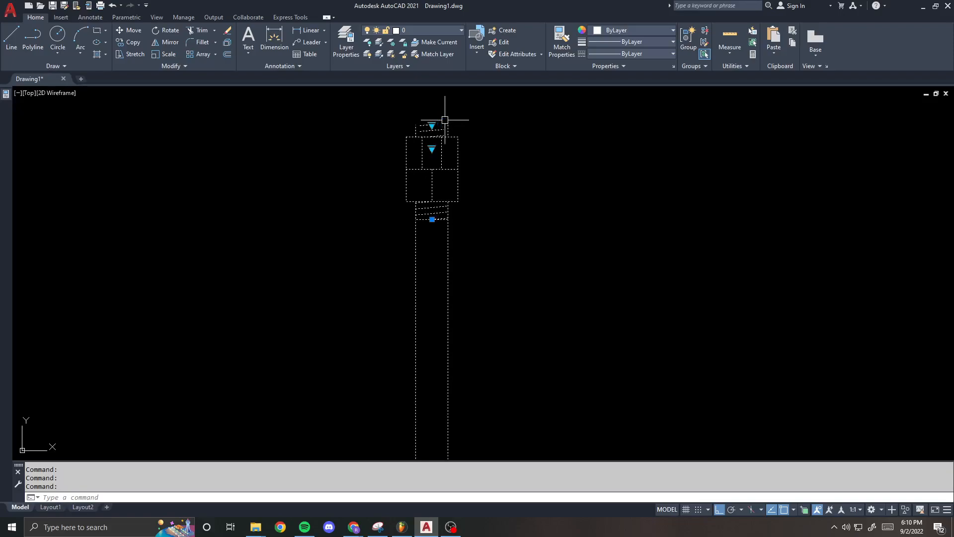
scroll(427, 117, up, 3)
key(Escape)
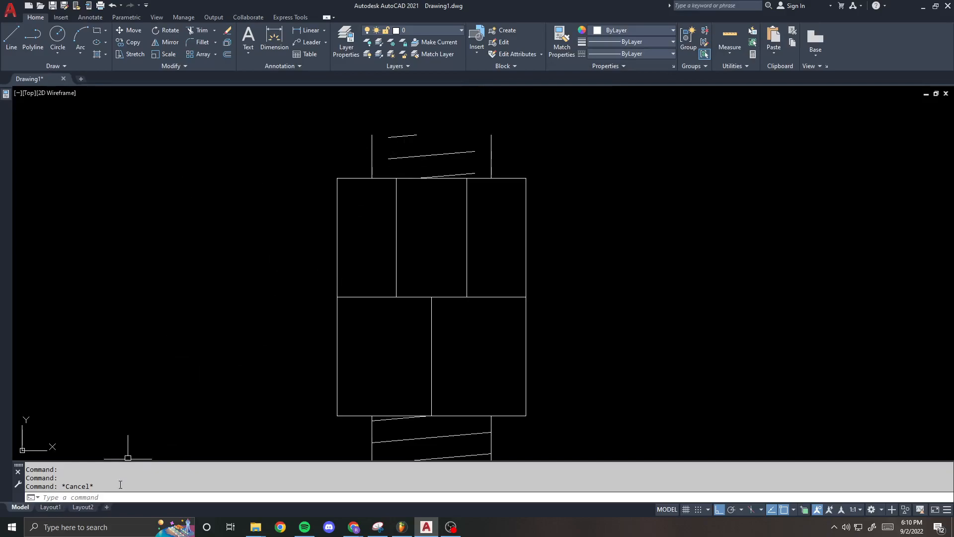
- Open the selected ANCHOR block definition in the block editor
click(361, 177)
text(be)
key(Return)
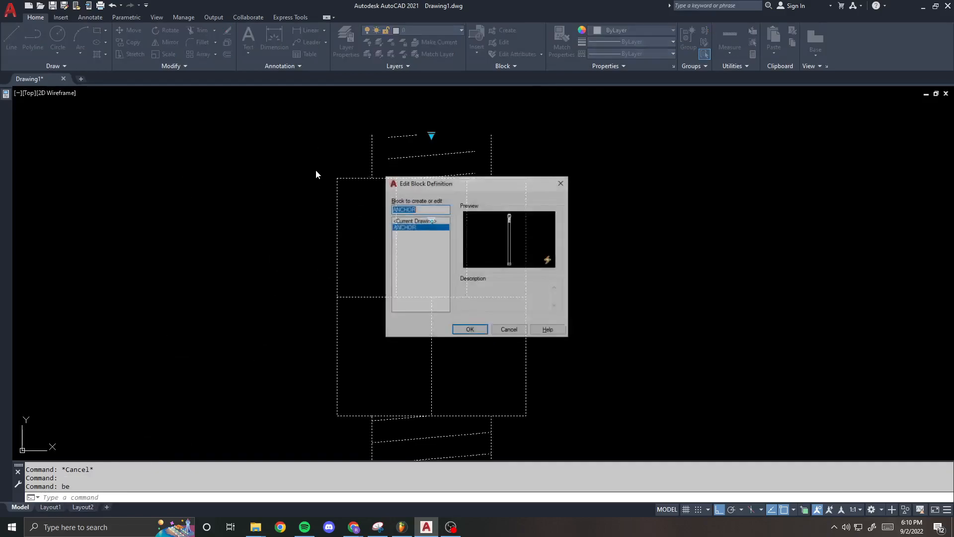
key(Return)
- Switch to the 2-NUT visibility state and make the upper thread's top line visible in it
scroll(625, 189, up, 6)
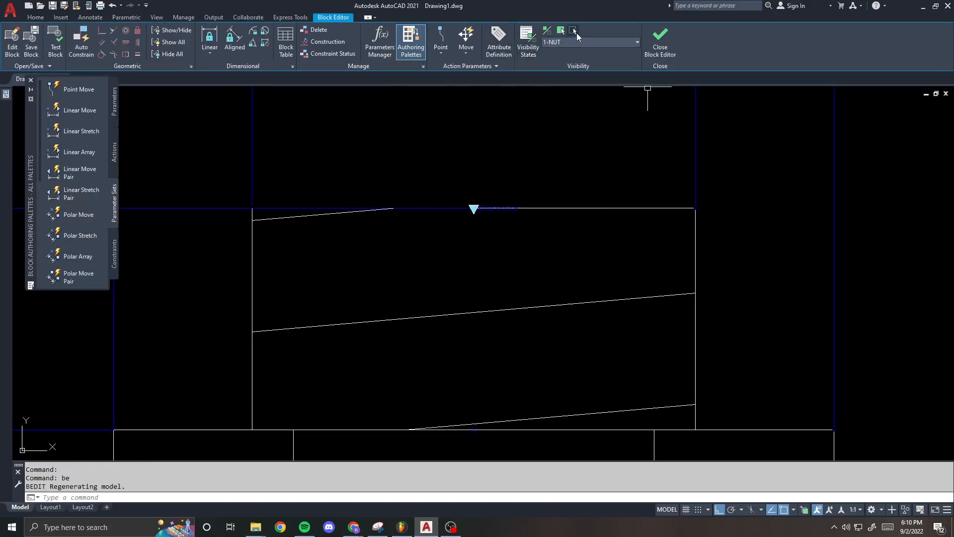
click(636, 42)
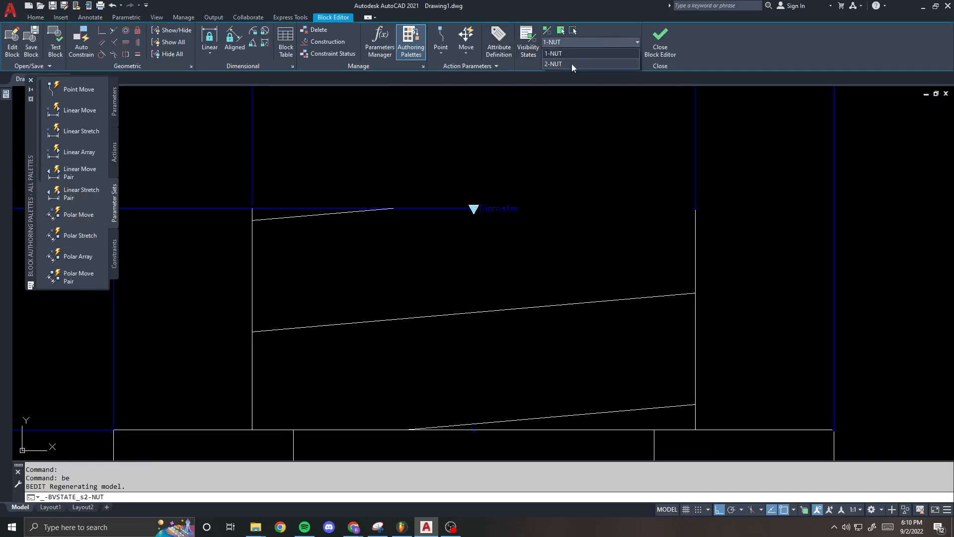
click(571, 63)
click(549, 30)
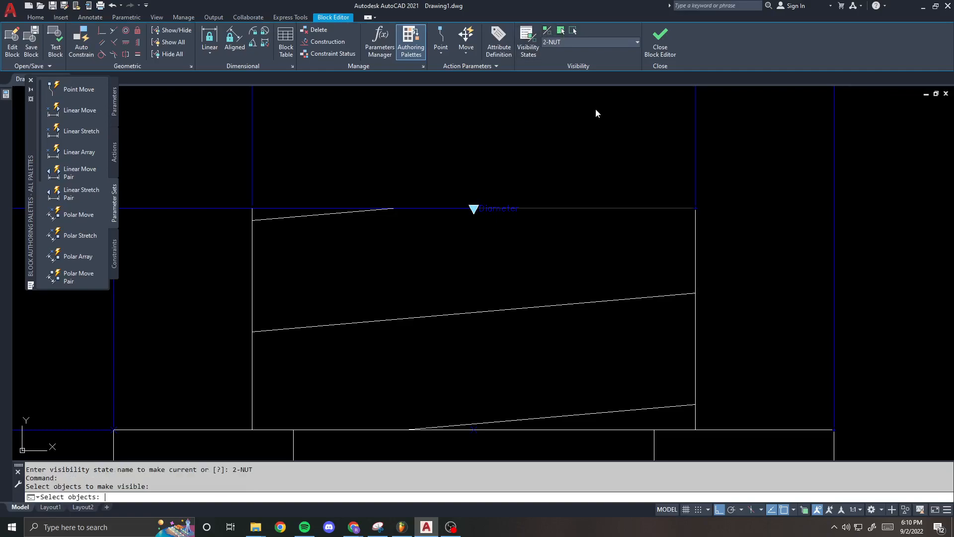
click(610, 207)
key(Return)
- Save the visibility changes, leave the block editor and select the anchor bolt block in the drawing
click(659, 46)
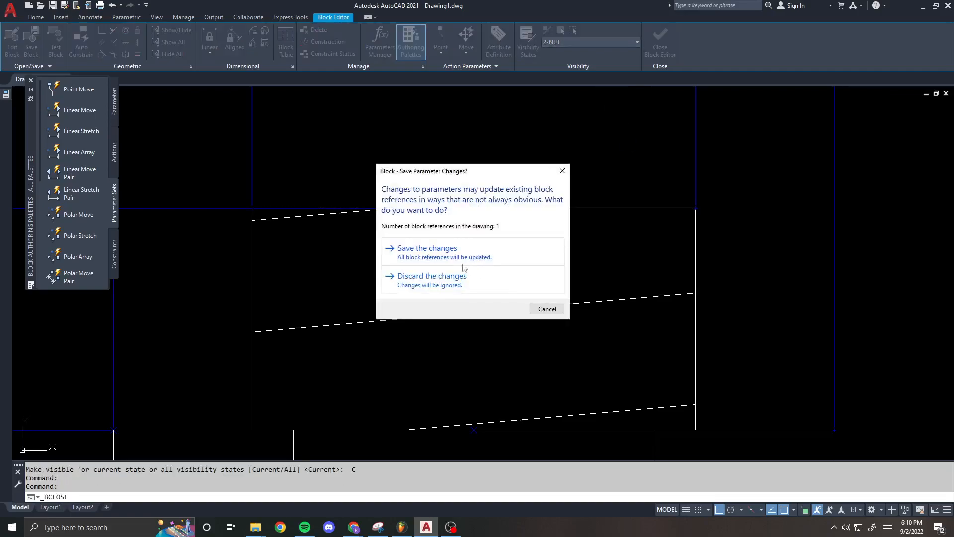
click(465, 255)
click(421, 154)
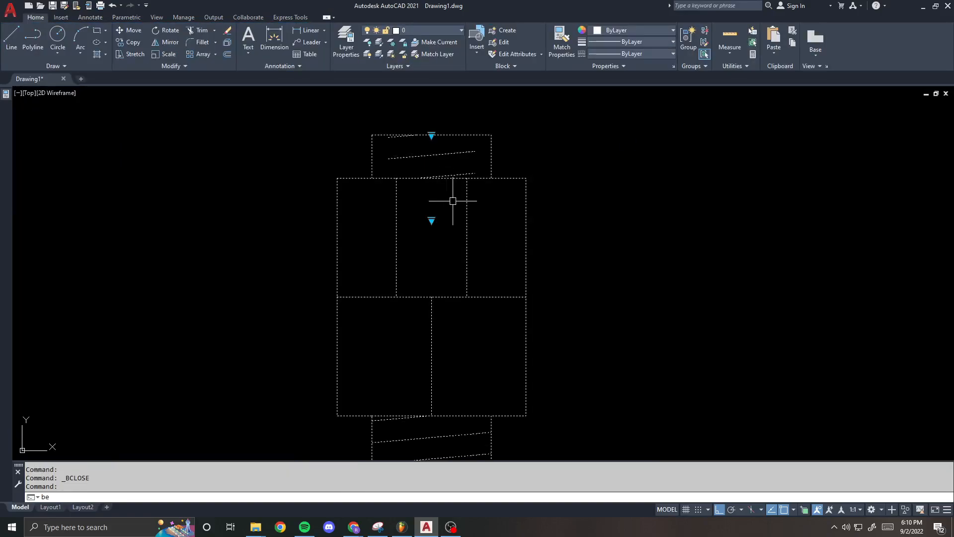
- Open the ANCHOR block definition, switch to the 2-NUT visibility state and erase the thread hatch above the upper nut
key(Return)
click(470, 344)
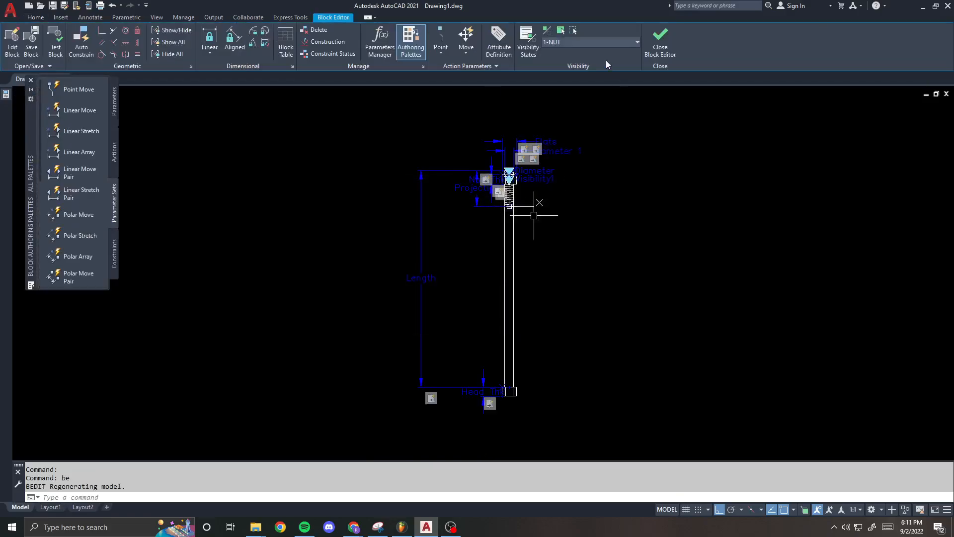
click(573, 43)
click(574, 64)
scroll(510, 172, up, 11)
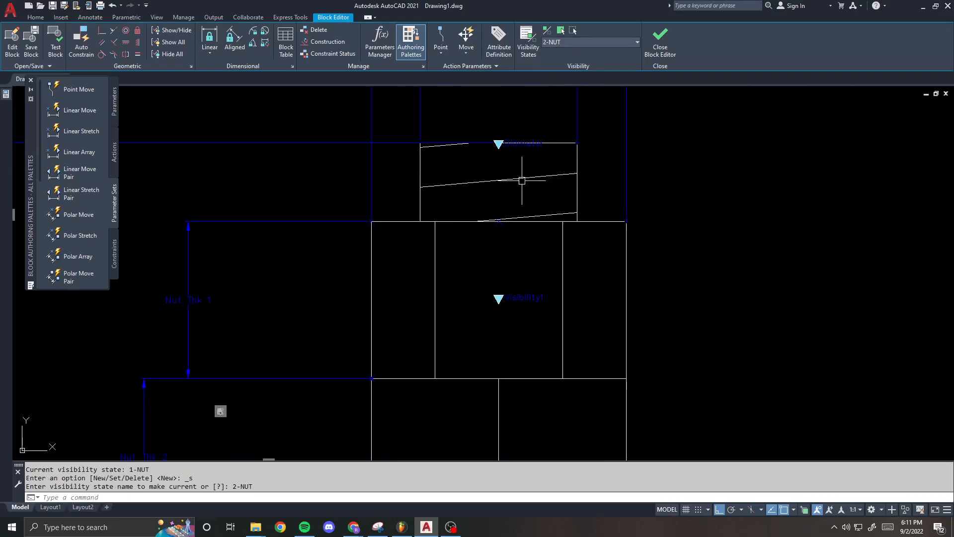
text(e)
key(Return)
click(525, 177)
key(Return)
- Re-create the associative user-defined hatch, angle 5 and spacing 1/4", inside the thread area above the upper nut
text(h)
key(space)
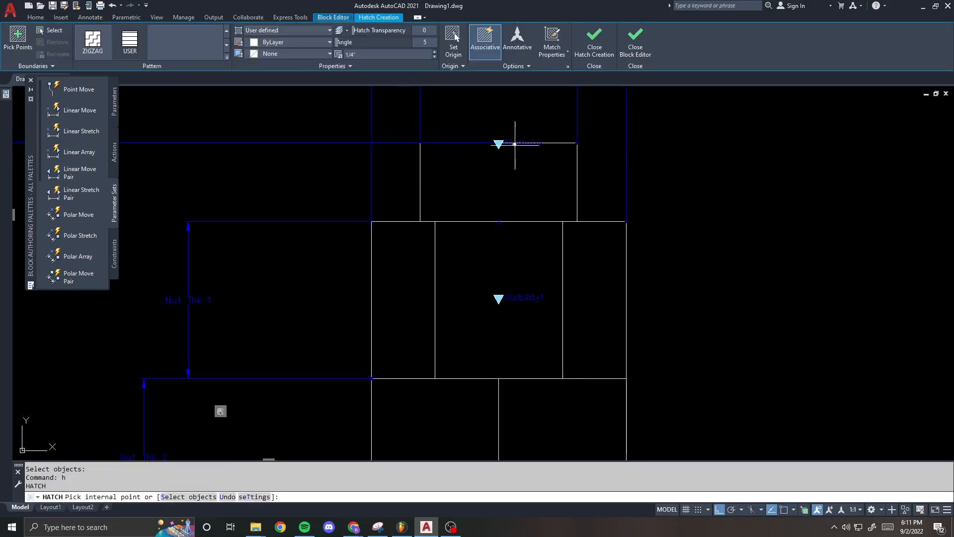
click(521, 191)
key(space)
- Save the new hatch to the block, leave the block editor and check the anchor bolt in the drawing
click(660, 42)
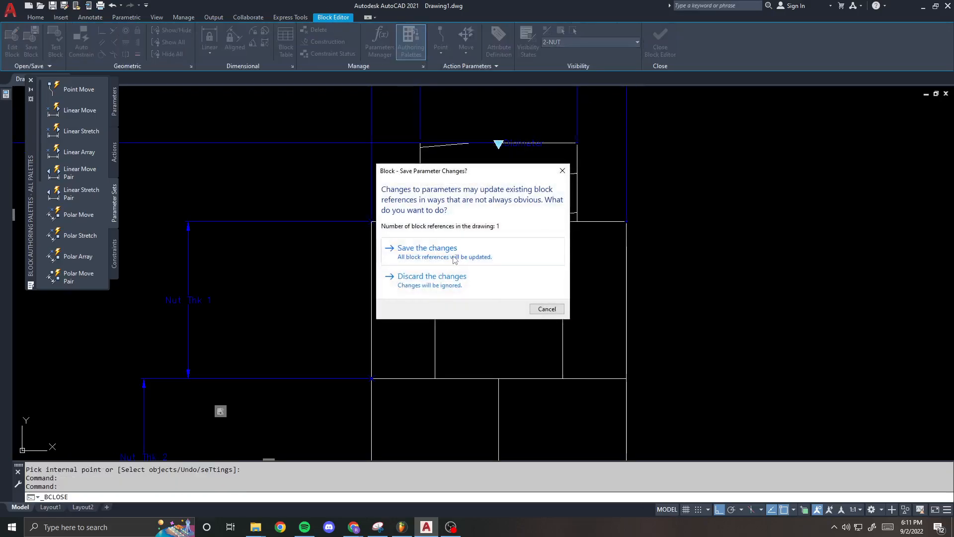
click(454, 253)
click(524, 174)
click(472, 191)
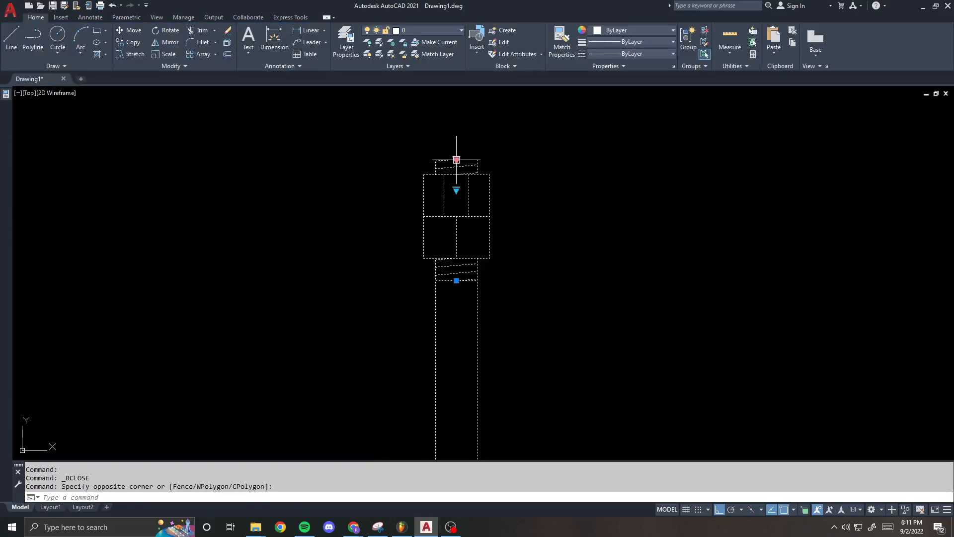
key(Escape)
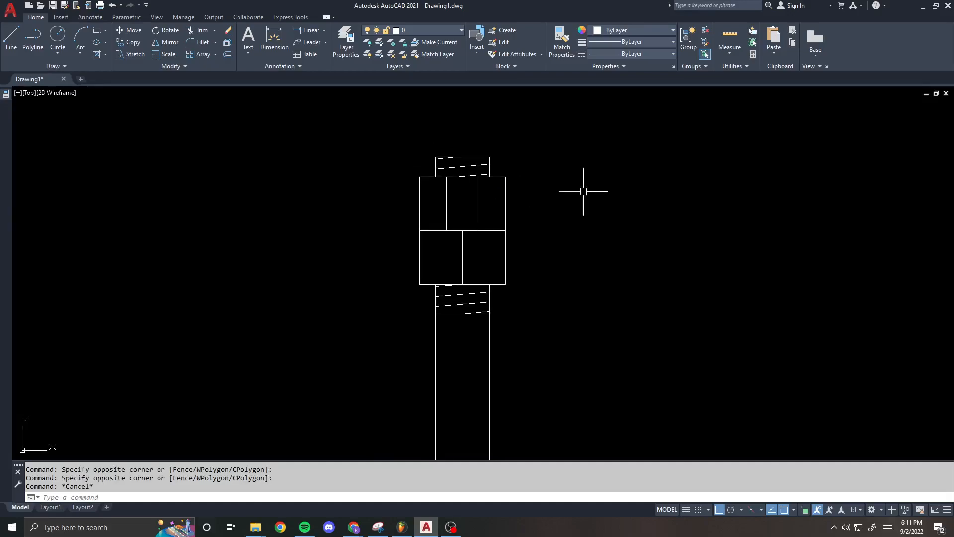
- Test the anchor bolt block with its Projection set to 6"
click(545, 187)
click(350, 226)
scroll(505, 265, down, 3)
scroll(405, 207, down, 1)
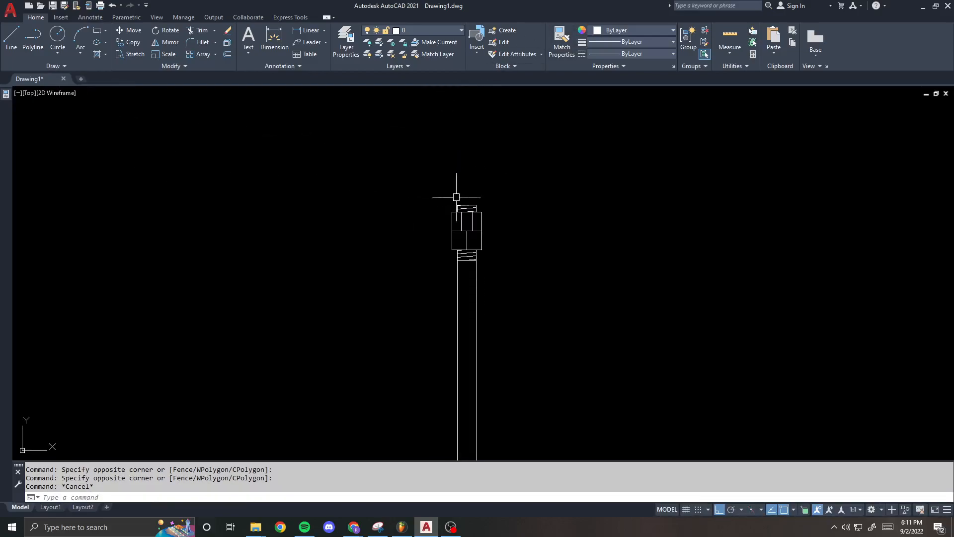
key(ctrl+1)
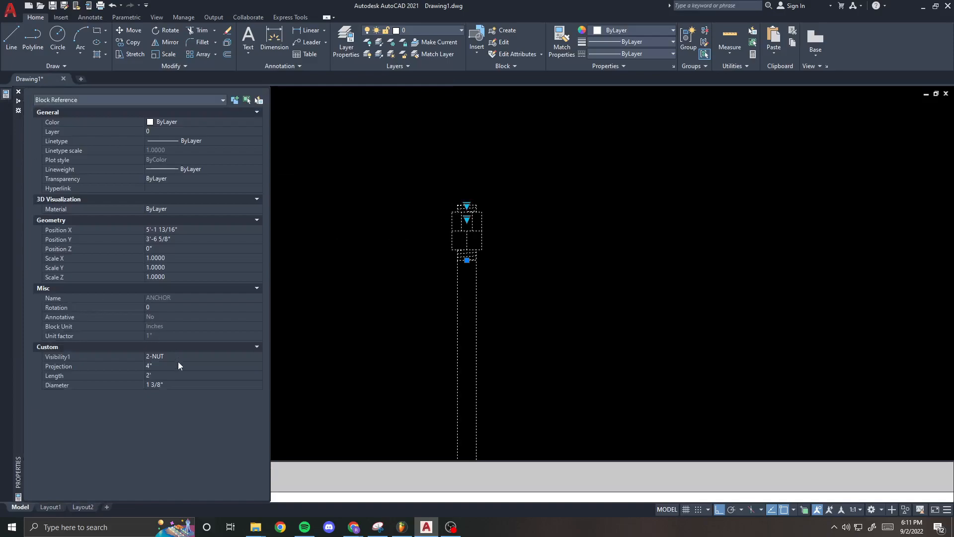
click(178, 360)
text(6)
key(Tab)
text(2'-2")
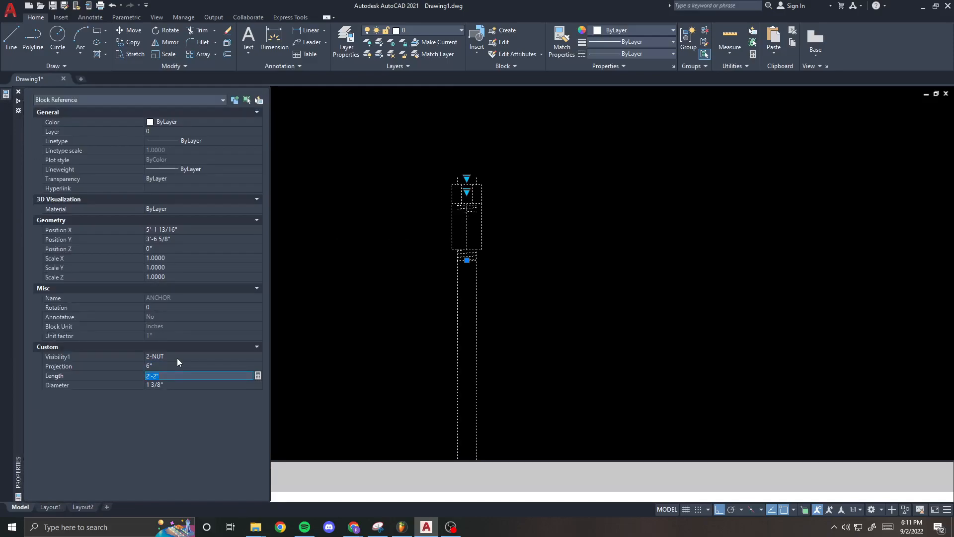
key(Return)
key(ctrl+1)
- Open the ANCHOR block definition in the block editor to inspect the bolt's projecting end
text(be)
key(Return)
key(Return)
middle_drag(510, 194, 509, 263)
scroll(454, 231, up, 6)
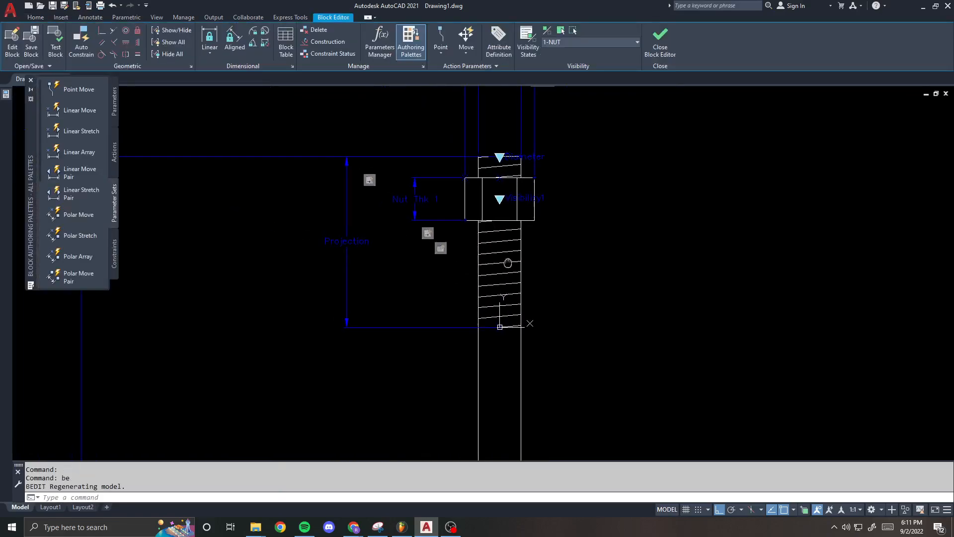
- Modify the Projection stretch action in the 1-NUT state with a frame around the nut and upper thread, adding the objects there to its selection set
right_click(368, 182)
mouse_move(432, 198)
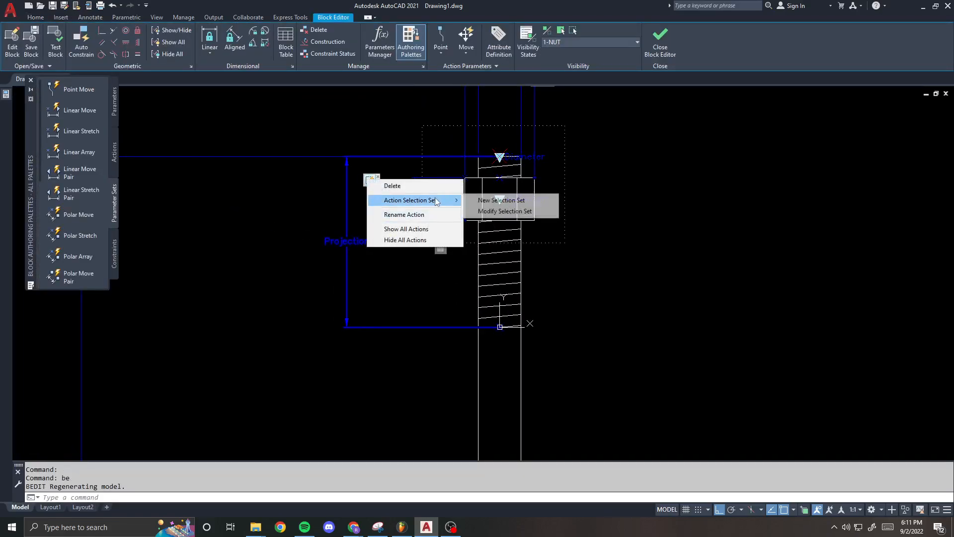
click(504, 211)
click(422, 126)
click(565, 243)
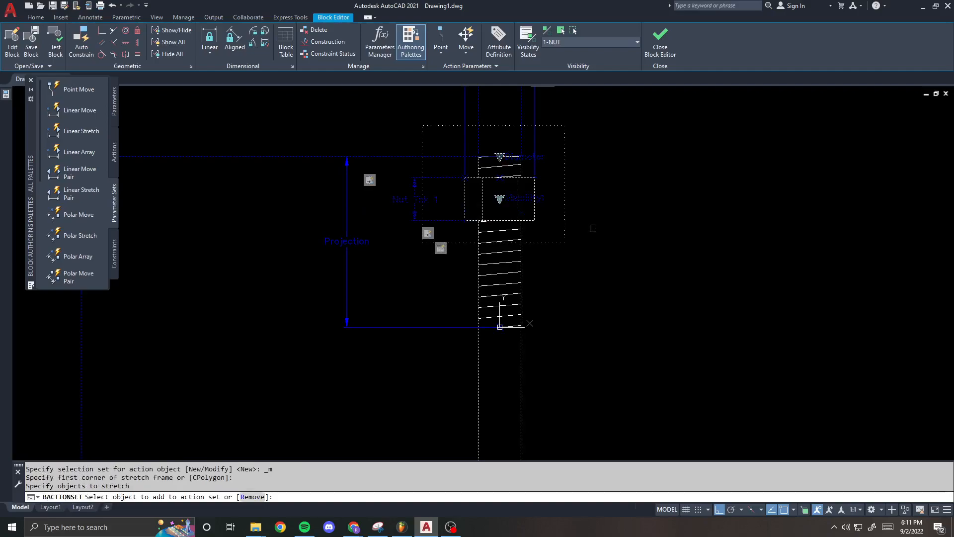
click(621, 242)
click(497, 138)
click(607, 206)
click(398, 134)
scroll(494, 161, up, 4)
scroll(517, 178, down, 4)
key(Return)
scroll(472, 164, down, 3)
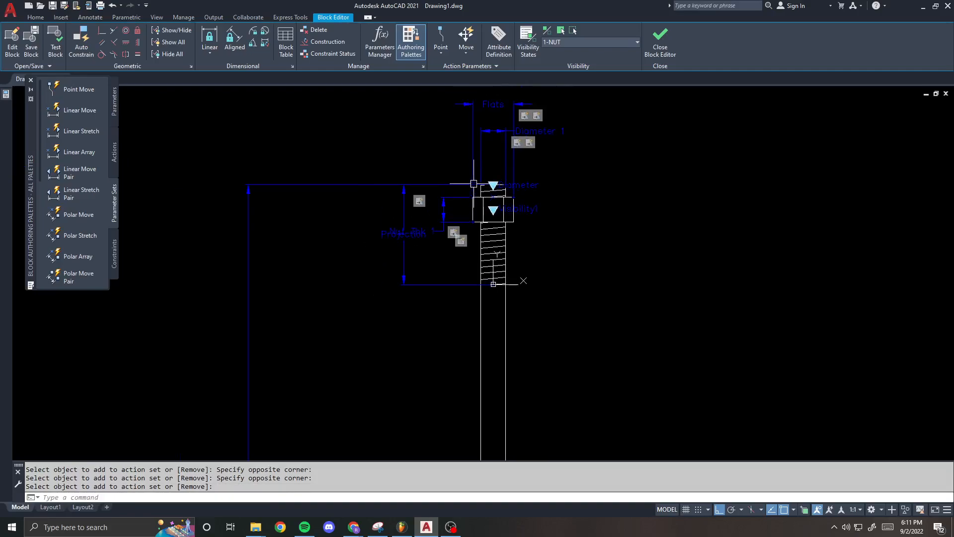
- Switch to the 2-NUT state and add the upper thread and nut objects to the Projection stretch action's selection set
click(572, 42)
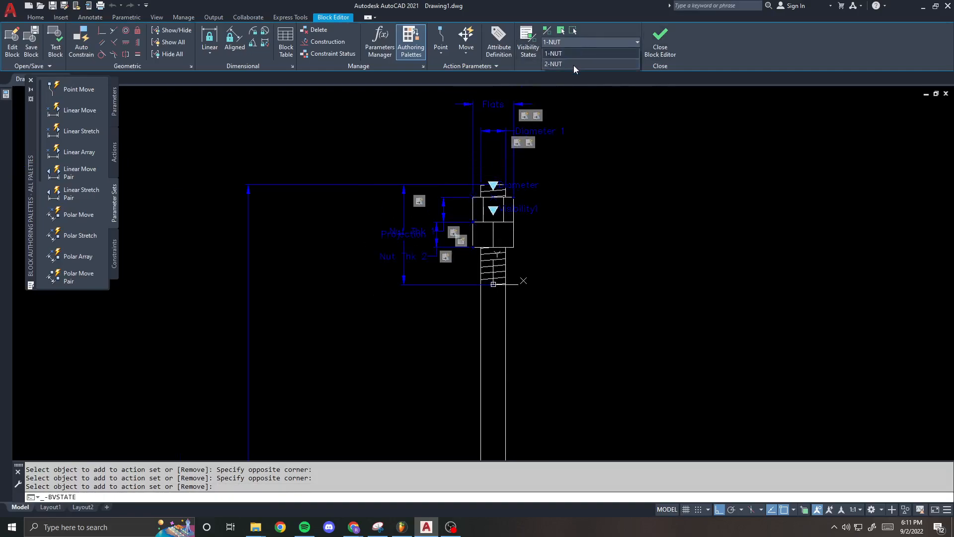
click(574, 65)
scroll(458, 214, up, 2)
right_click(386, 189)
mouse_move(429, 214)
click(524, 224)
click(588, 212)
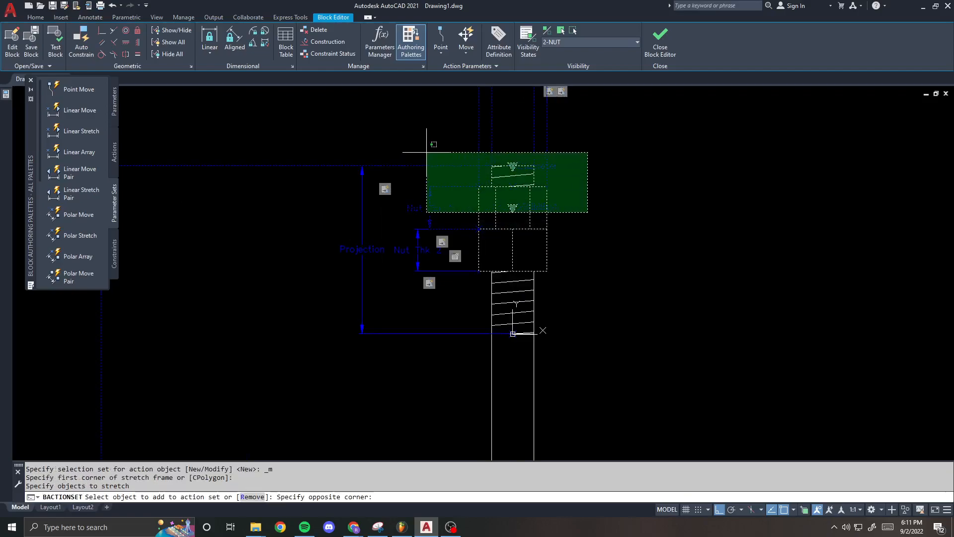
click(370, 138)
key(Return)
- Save the action set changes, leave the block editor and check the nuts on the anchor bolt
click(661, 45)
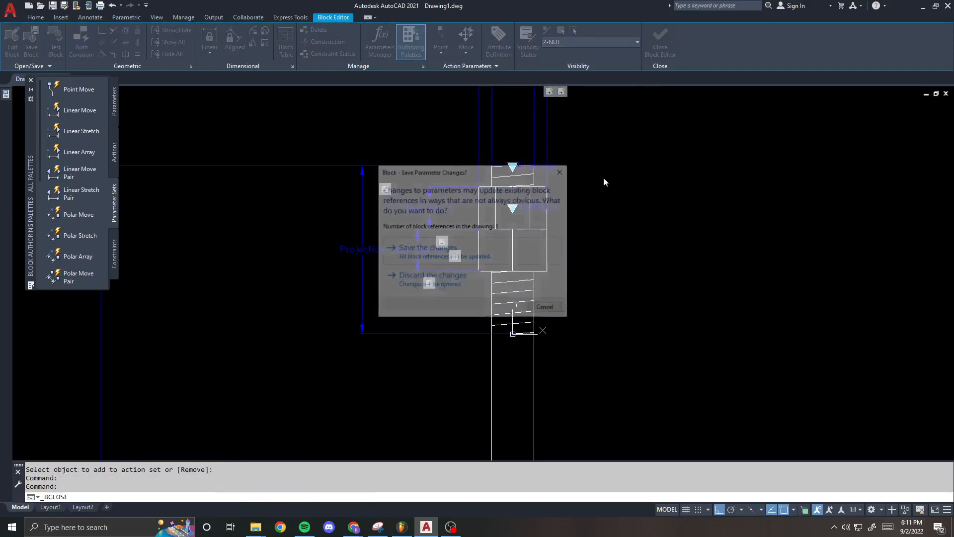
click(471, 250)
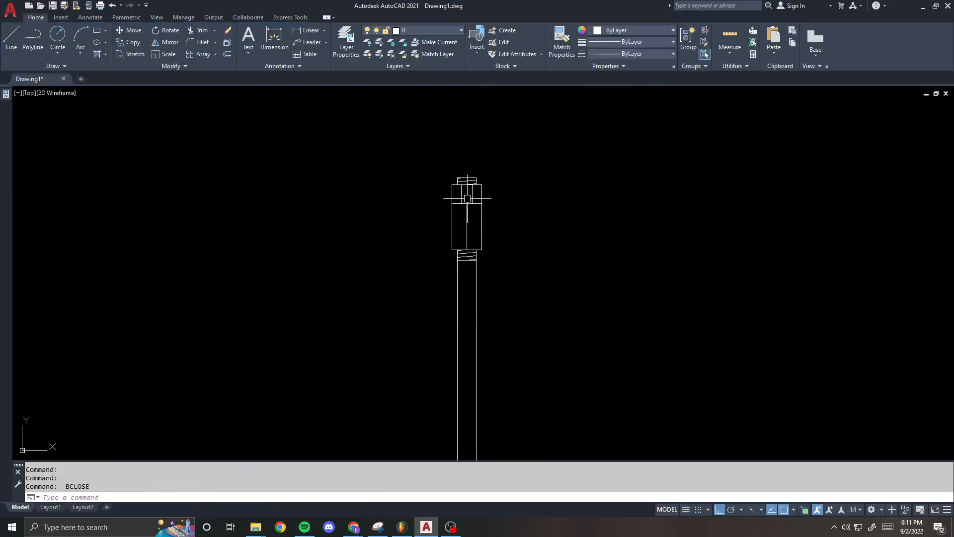
scroll(468, 198, up, 2)
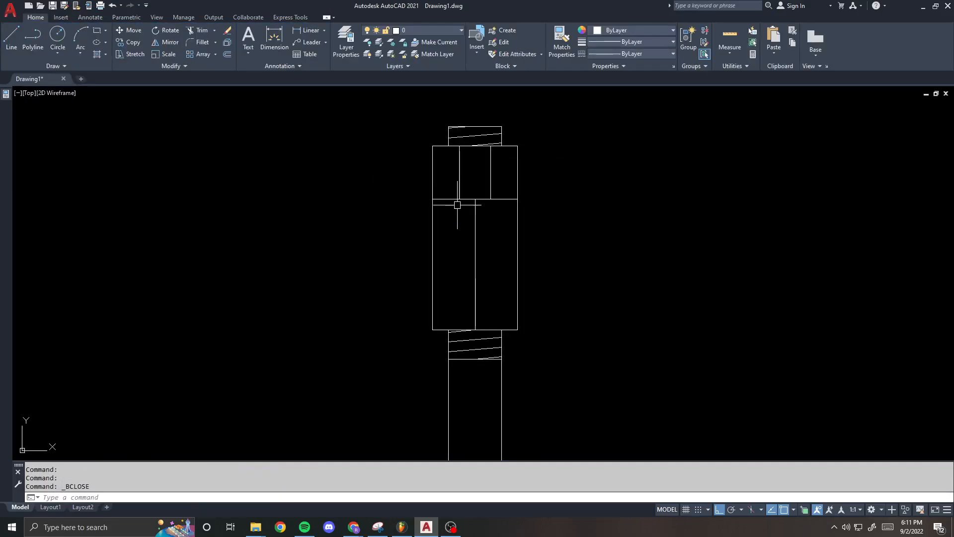
- Select the anchor bolt and reopen its ANCHOR definition for block editing
drag(462, 203, 451, 200)
text(be)
key(Return)
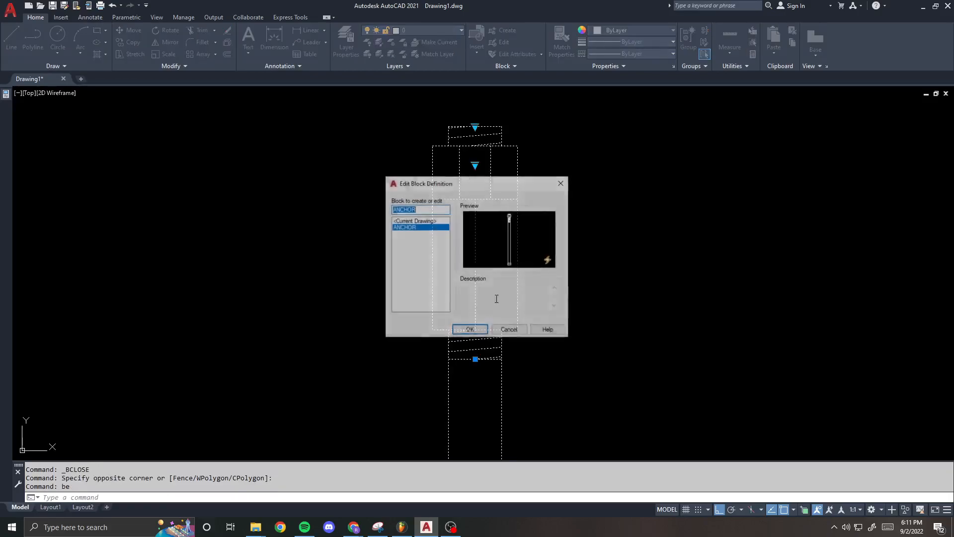
click(471, 330)
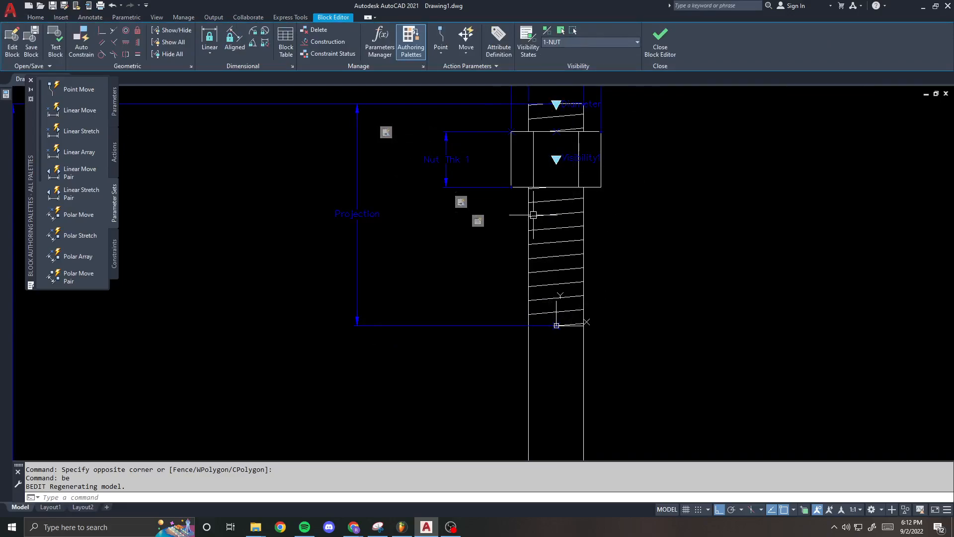
- Redraw the Projection action's stretch frame in the 1-NUT state from just above the thread's base to above the Flats dimension
right_click(386, 132)
mouse_move(447, 156)
click(529, 167)
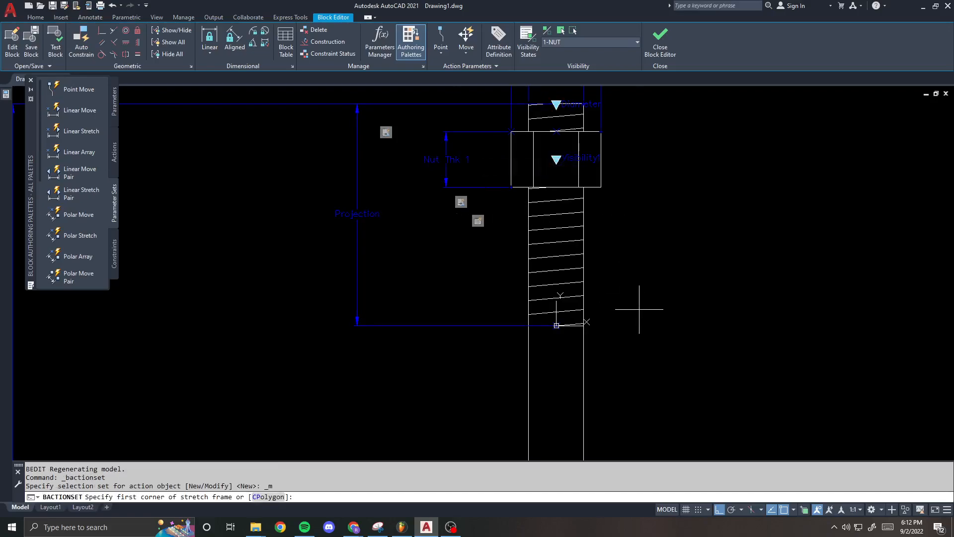
click(653, 315)
scroll(487, 303, down, 4)
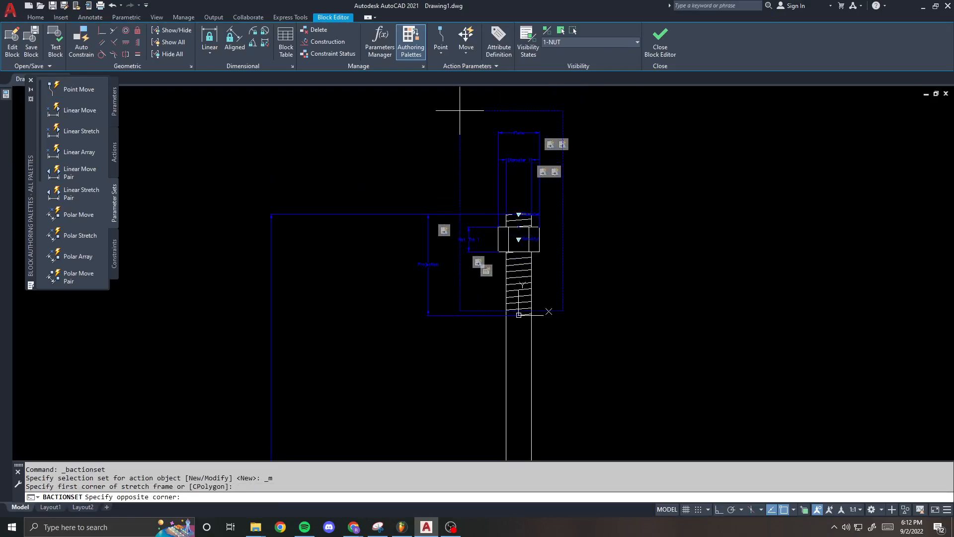
click(466, 114)
scroll(512, 315, up, 3)
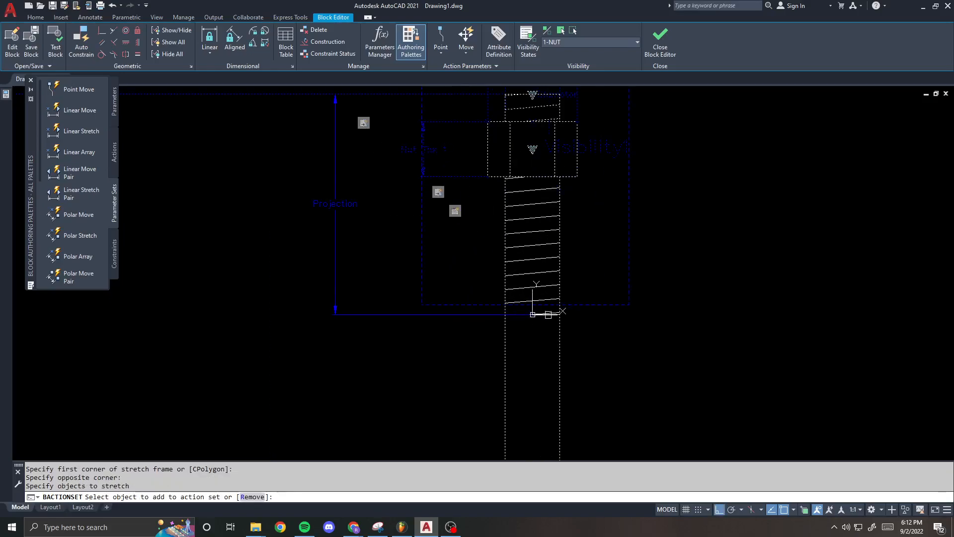
scroll(504, 299, down, 2)
key(Return)
- Save the stretch frame change, leave the block editor and select the anchor bolt block
click(660, 41)
click(472, 243)
click(492, 226)
click(454, 251)
key(Escape)
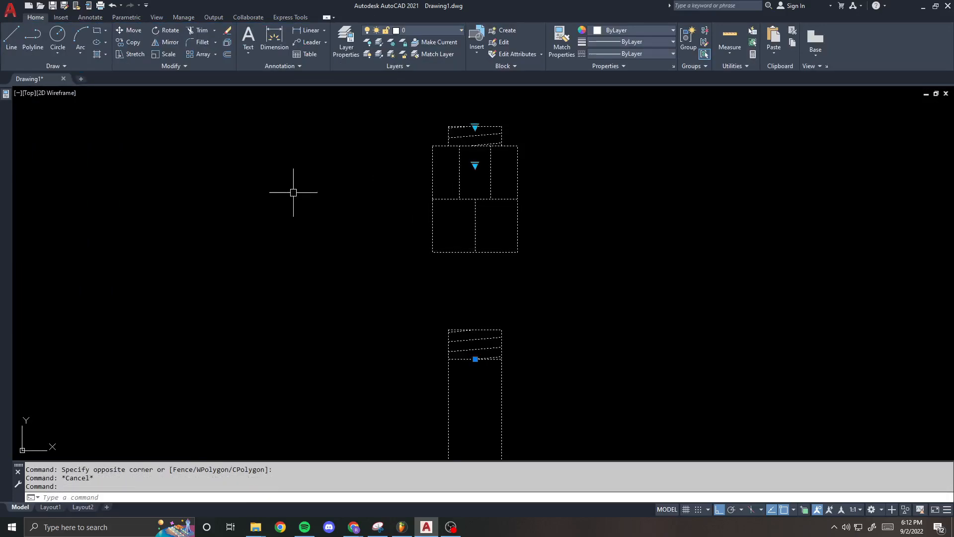
- Set the anchor bolt's Projection to 4" and deselect the block
mouse_move(8, 99)
click(165, 363)
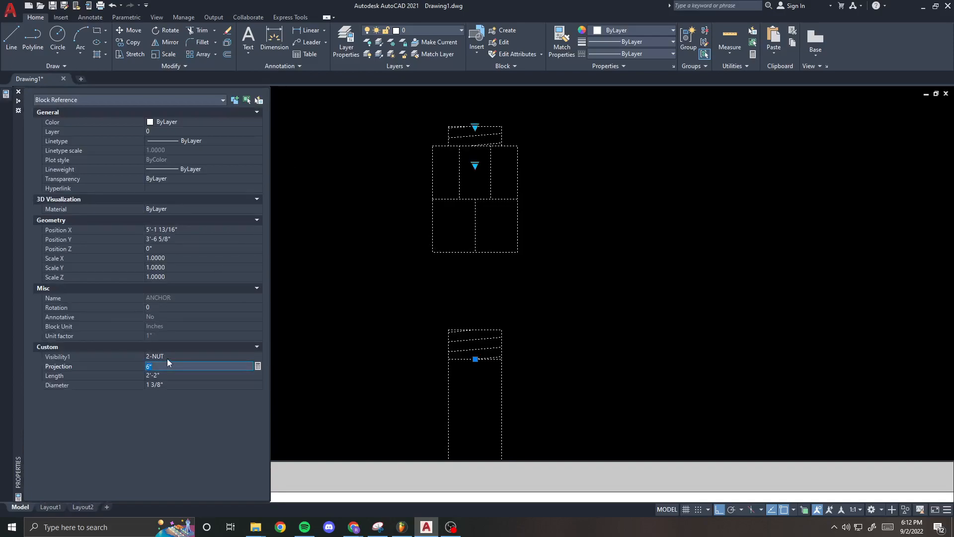
text(4)
key(Return)
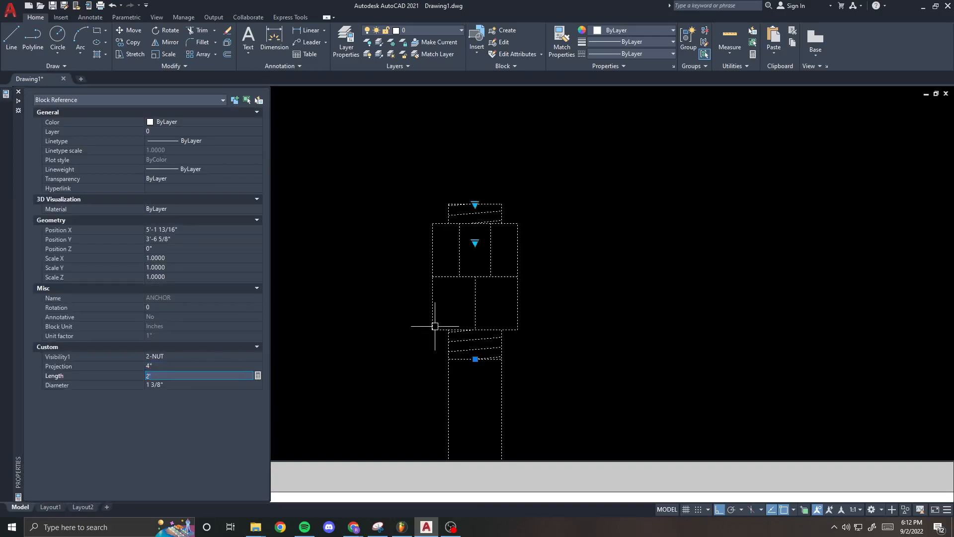
key(Escape)
- Select the anchor bolt block again and open the ANCHOR definition in the block editor
text(be)
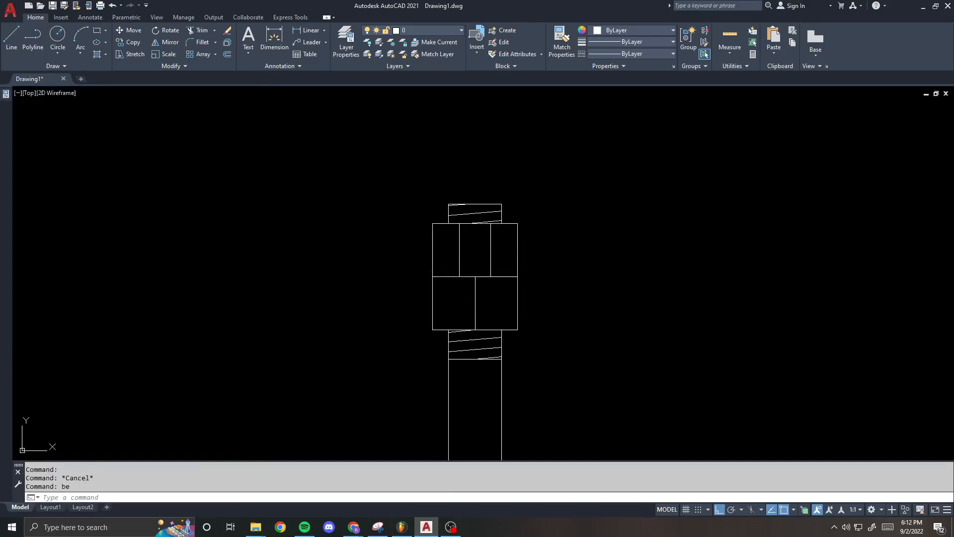
key(Return)
key(Escape)
click(470, 330)
text(be)
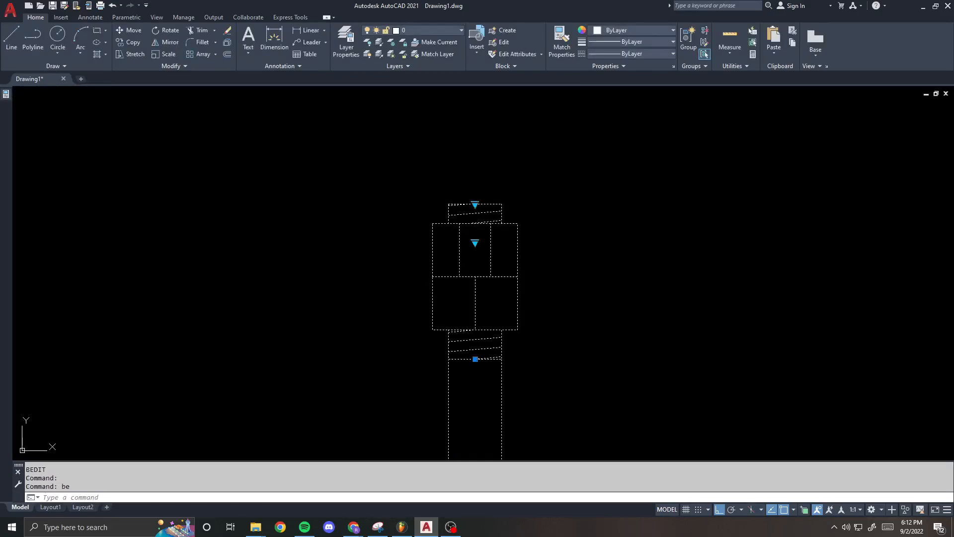
key(Return)
click(469, 330)
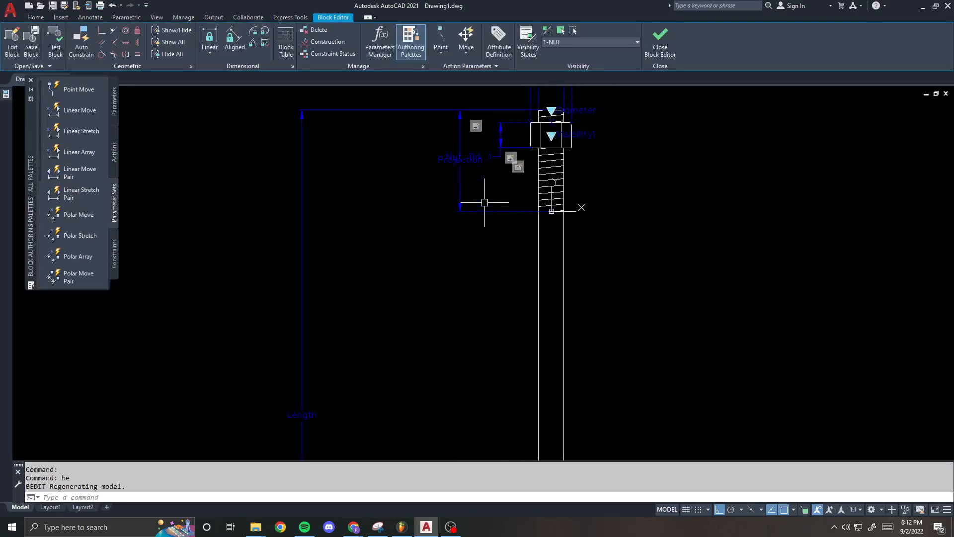
- Switch to the 2-NUT visibility state and pick the lower thread's outline to check its extent
scroll(530, 177, up, 2)
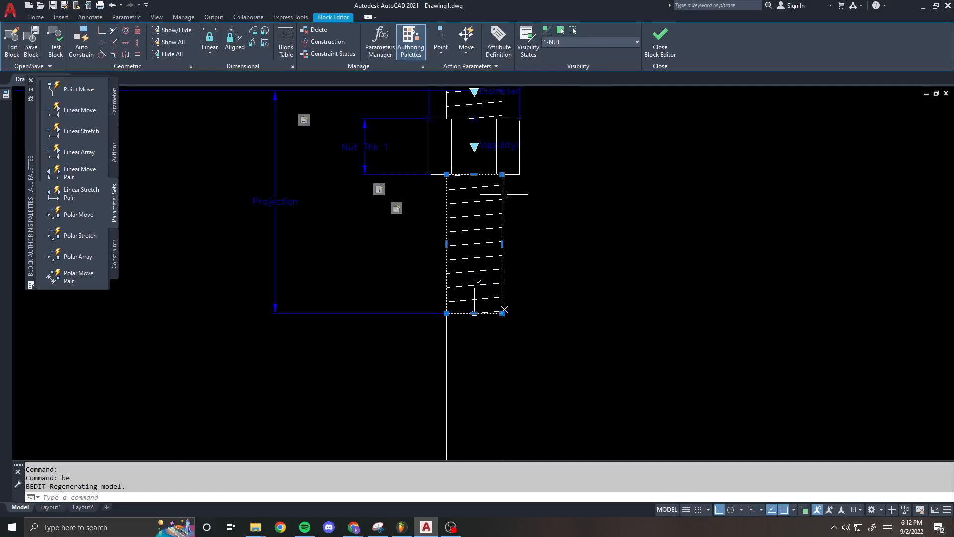
key(Escape)
click(585, 47)
click(573, 60)
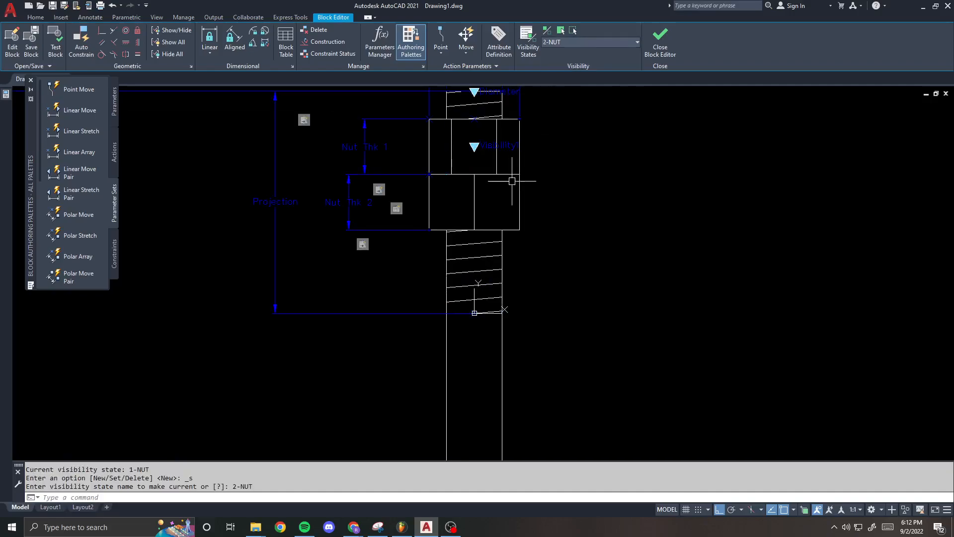
click(503, 245)
key(Escape)
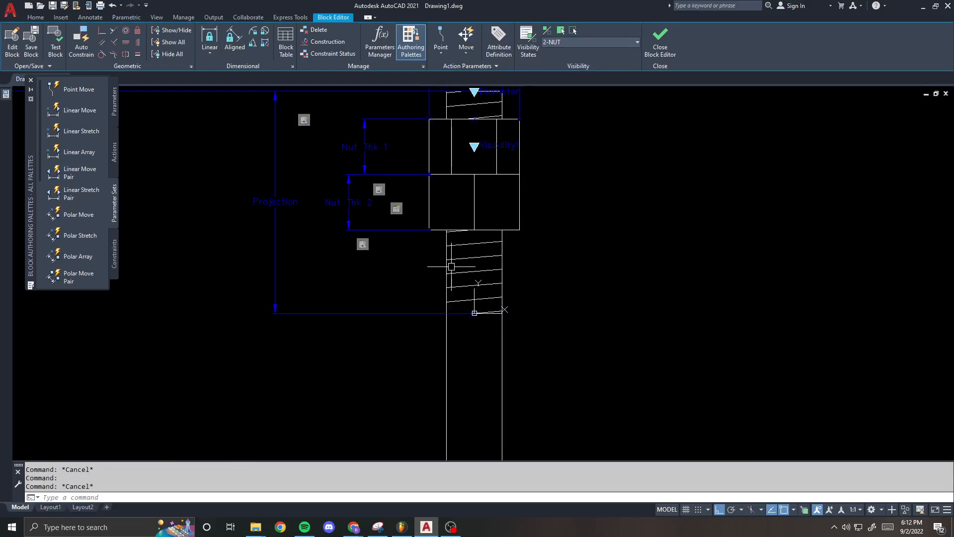
- Modify the Projection action's selection set in the 2-NUT state, adding objects near the lower thread's top edge and removing one picked object
right_click(303, 123)
mouse_move(339, 142)
click(447, 155)
scroll(511, 251, up, 2)
key(Return)
click(524, 262)
click(375, 245)
text(r)
key(Return)
click(427, 242)
key(Return)
scroll(455, 254, down, 4)
- Switch to the 1-NUT state and add the objects at the lower thread's top edge to the Projection action's selection set, keeping its frame
middle_drag(449, 213, 451, 249)
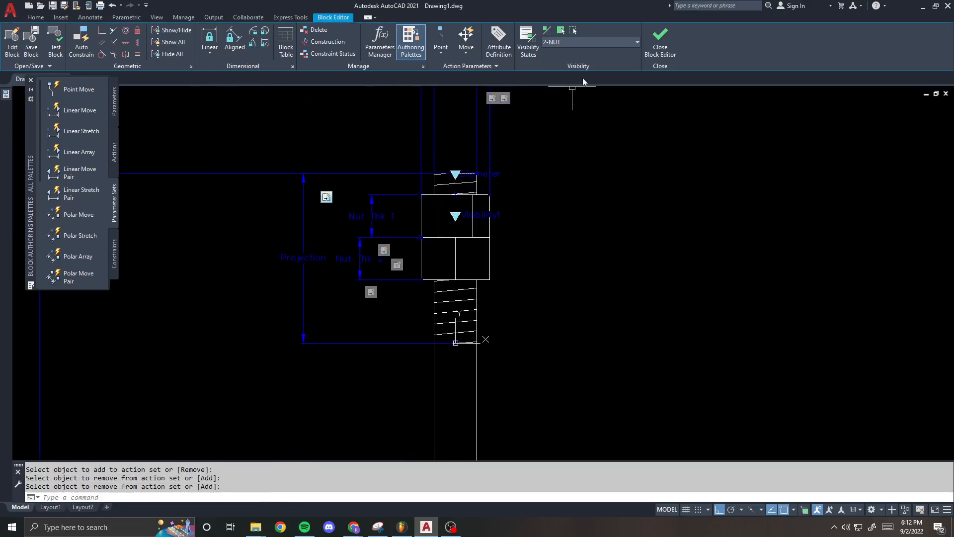
click(604, 41)
click(591, 50)
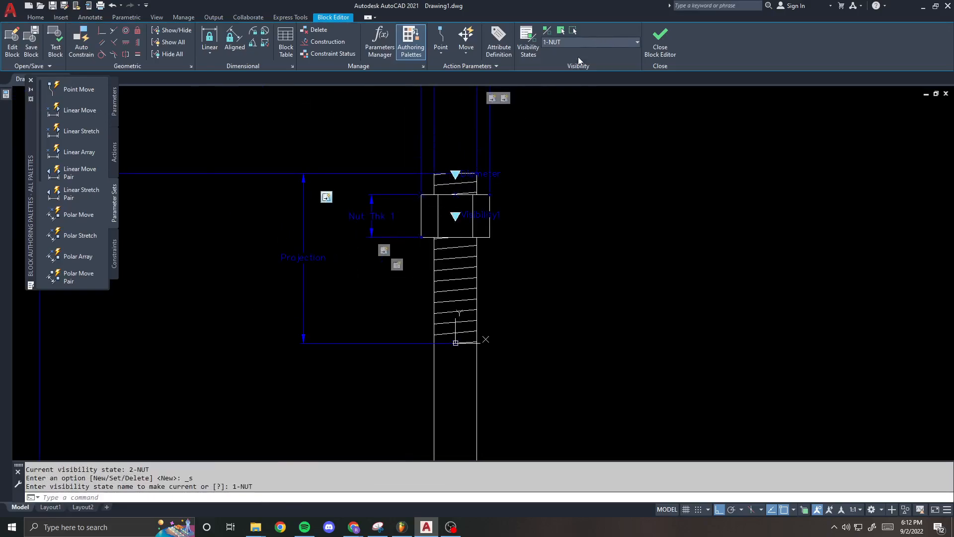
right_click(327, 197)
mouse_move(373, 215)
click(458, 225)
scroll(447, 281, up, 6)
key(Return)
click(551, 248)
click(525, 248)
scroll(508, 253, down, 5)
key(Return)
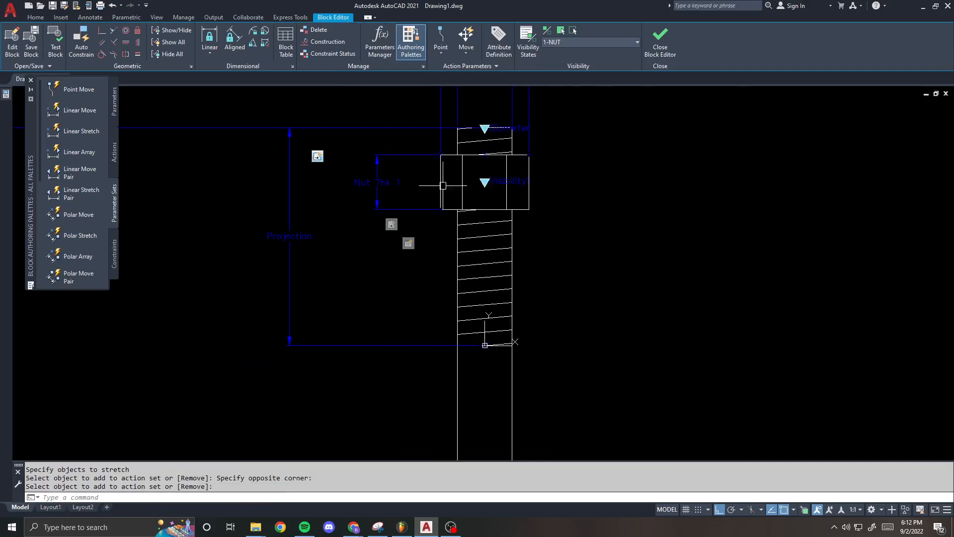
- Close the block editor and select the anchor bolt block in the drawing
click(661, 41)
click(470, 246)
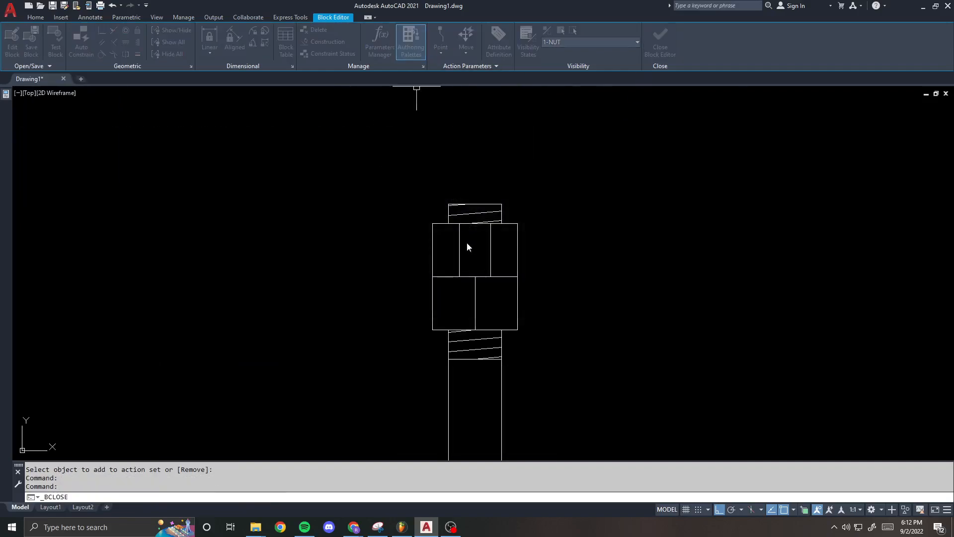
scroll(416, 208, down, 4)
click(455, 226)
scroll(419, 215, up, 3)
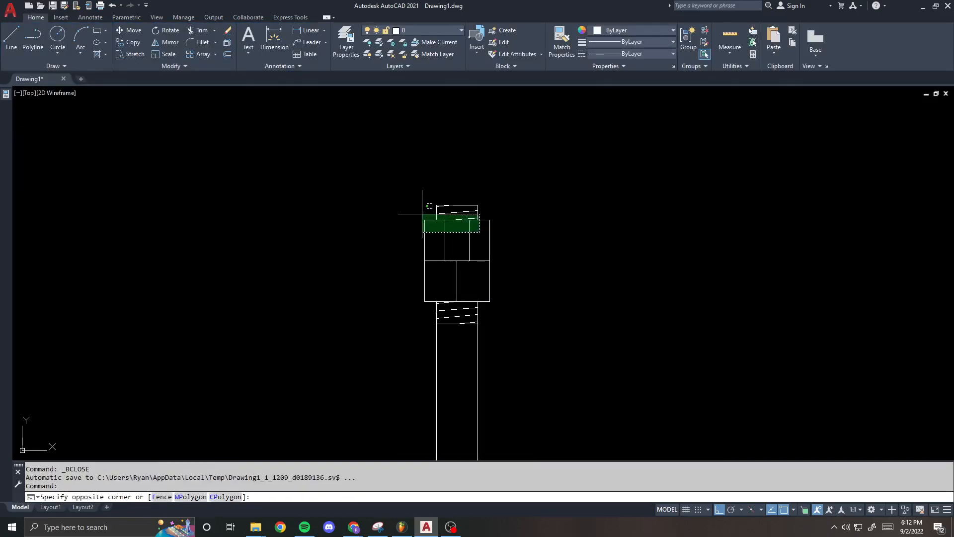
click(421, 212)
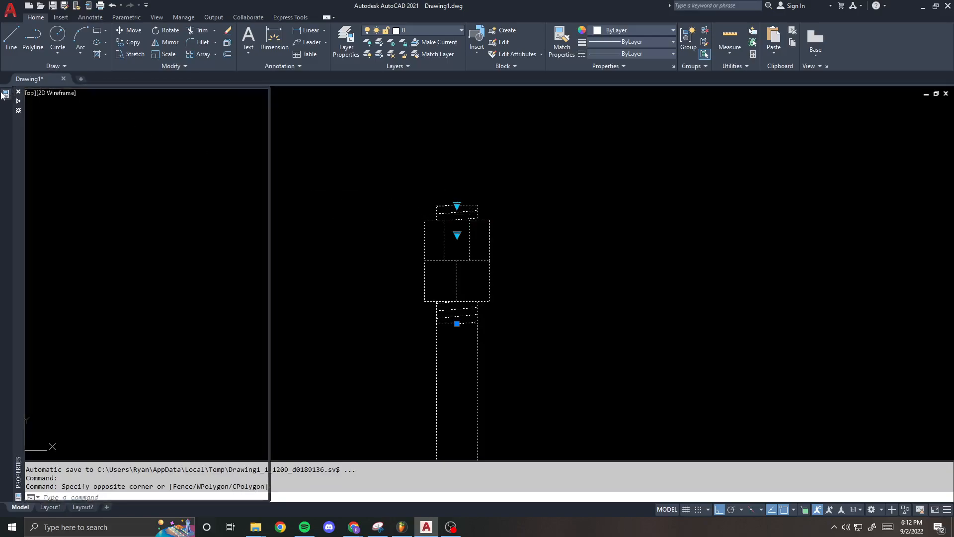
- Test the anchor bolt's Projection property by setting it to 6" and then 8"
mouse_move(4, 94)
click(150, 366)
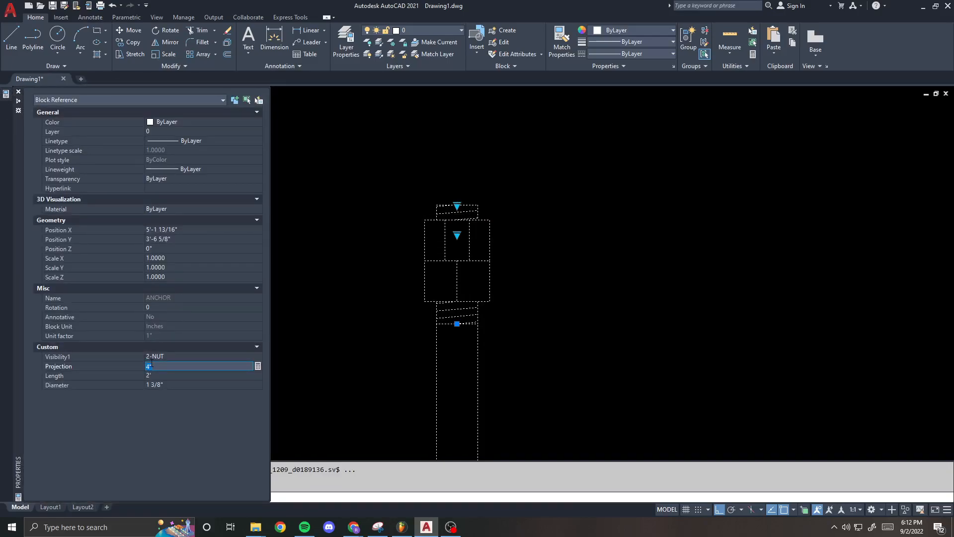
text(6)
key(Tab)
click(151, 366)
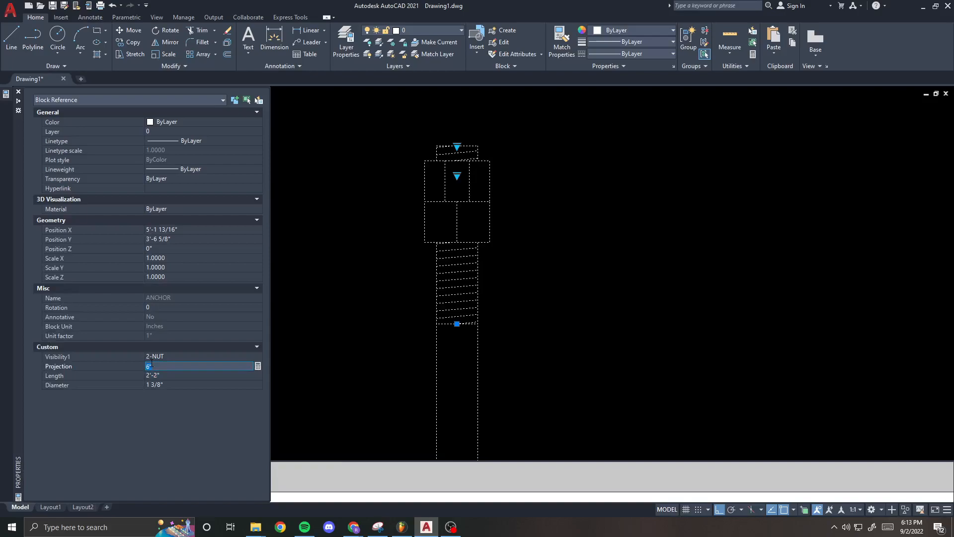
key(ctrl+1)
- Test the anchor bolt's diameter options, including 7/8 and 1 1/4", and finish with 1 3/8"
scroll(388, 167, down, 3)
click(402, 160)
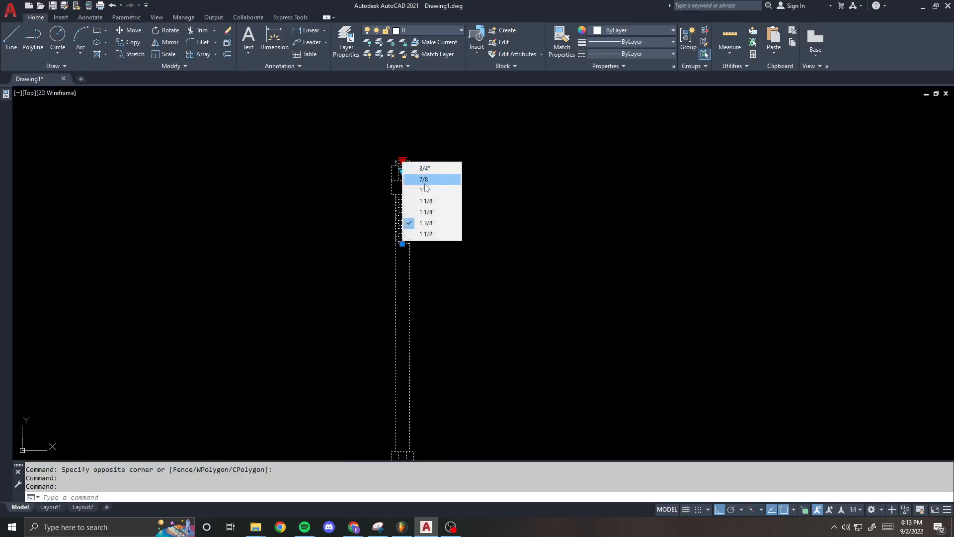
click(424, 181)
click(421, 129)
click(441, 134)
click(422, 128)
click(453, 173)
scroll(425, 149, up, 3)
click(415, 144)
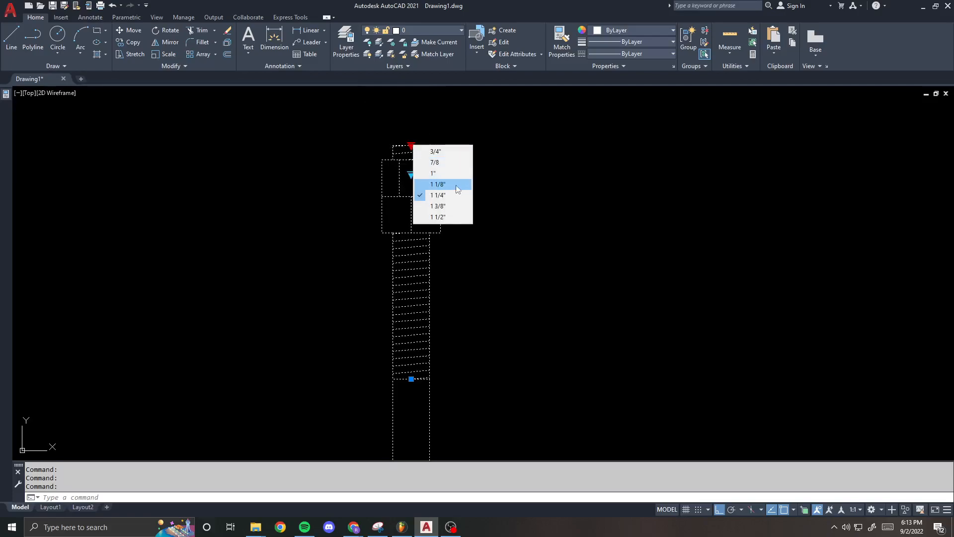
click(452, 208)
scroll(414, 191, down, 2)
click(414, 158)
click(432, 135)
- Toggle the anchor bolt between the 1-NUT and 2-NUT visibility states, finish in 1-NUT, and deselect it
click(414, 173)
click(415, 172)
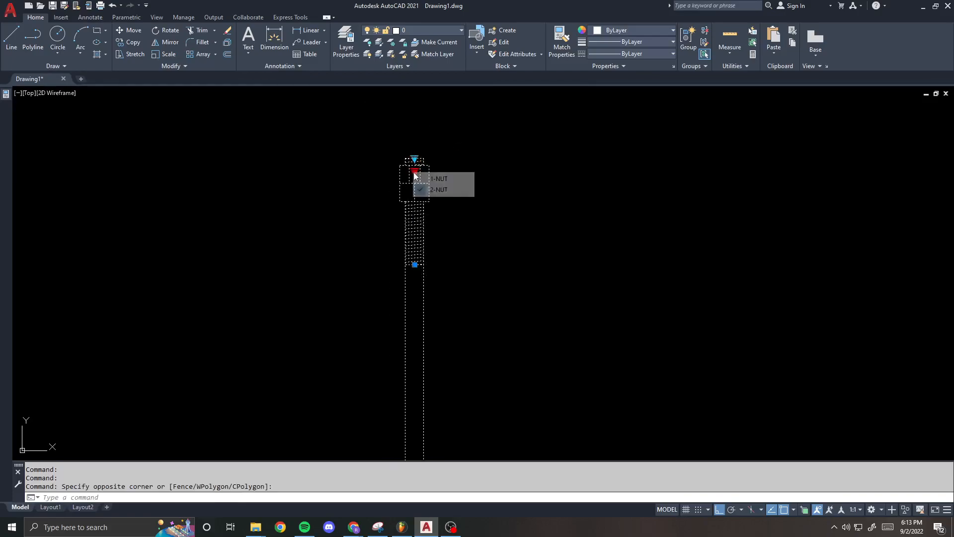
click(431, 175)
click(415, 171)
click(441, 190)
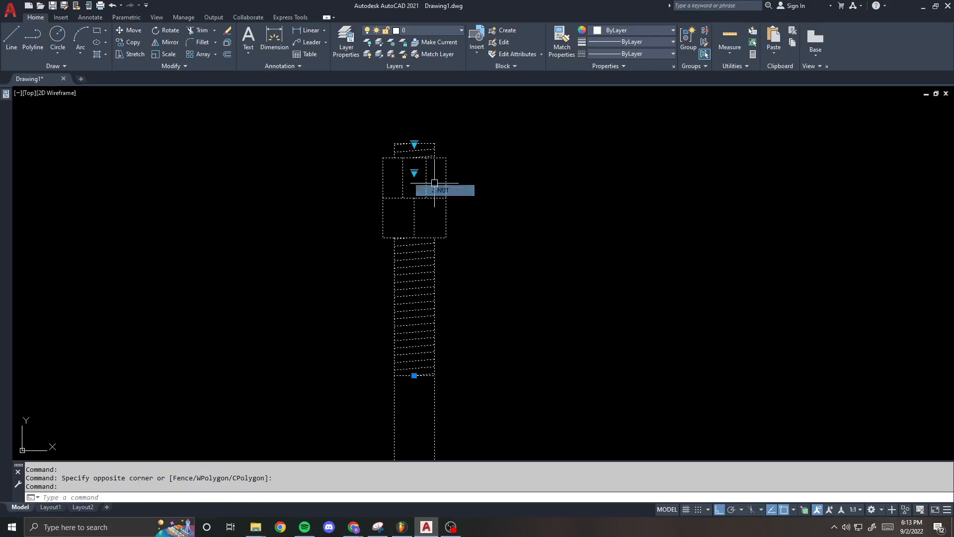
click(414, 172)
click(440, 191)
click(414, 172)
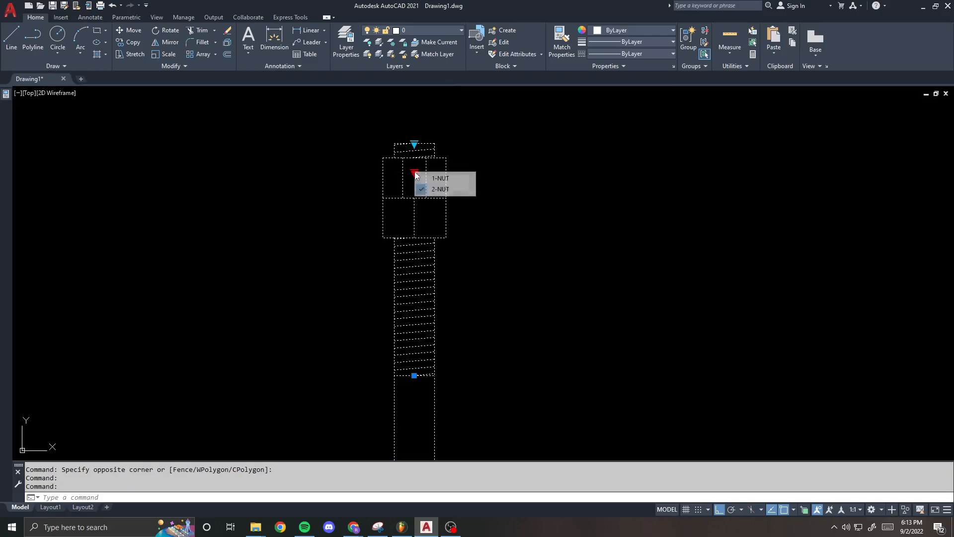
click(431, 178)
key(Escape)
scroll(418, 144, down, 4)
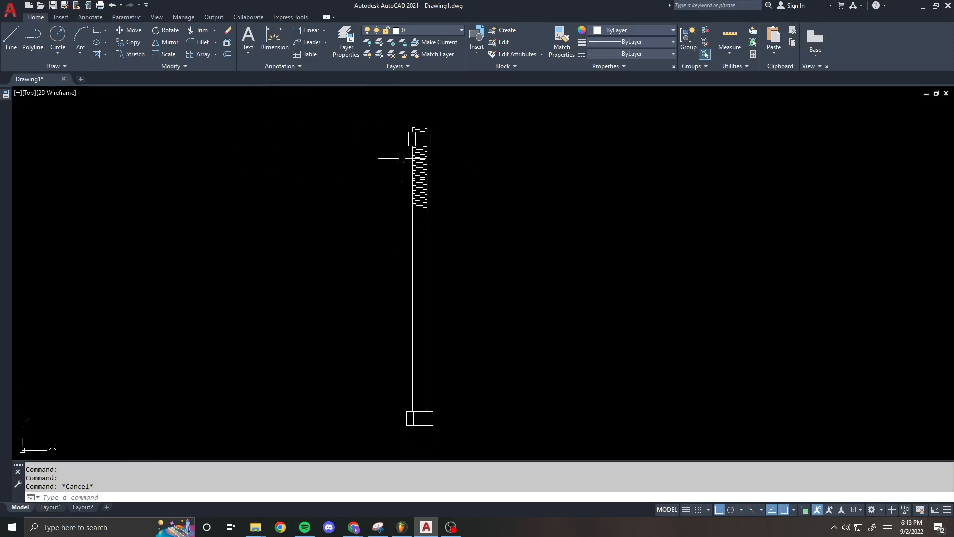
- Select the anchor bolt and examine its custom properties and the available diameter choices
click(414, 149)
click(10, 94)
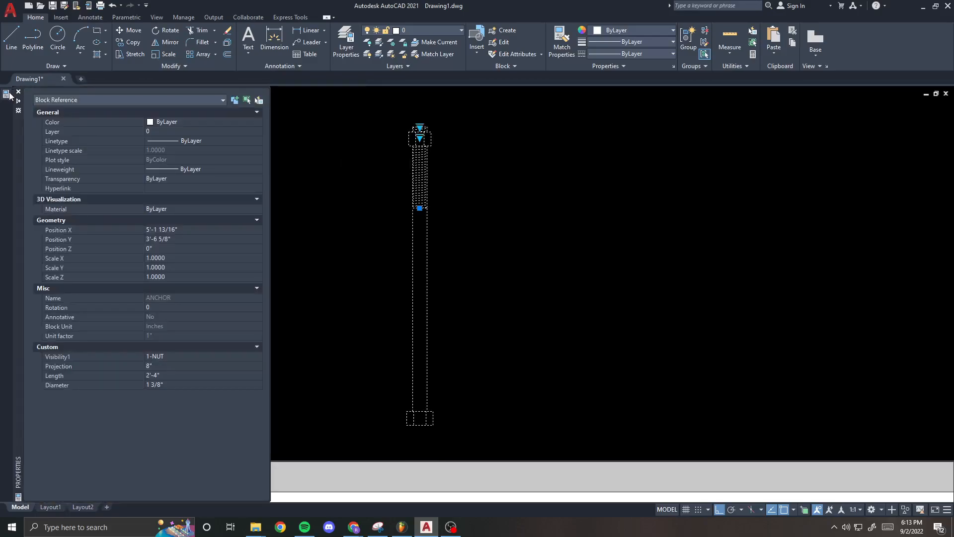
click(179, 383)
click(180, 384)
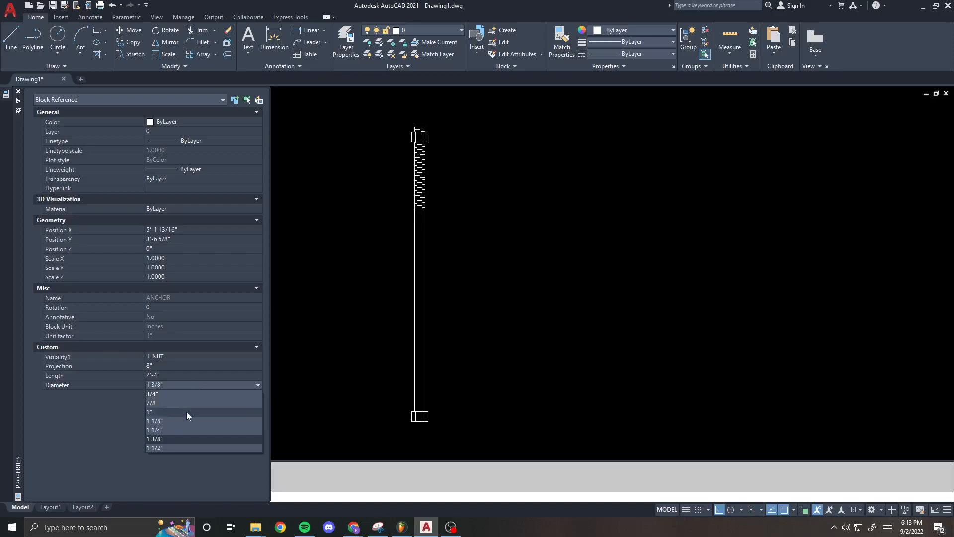
click(195, 383)
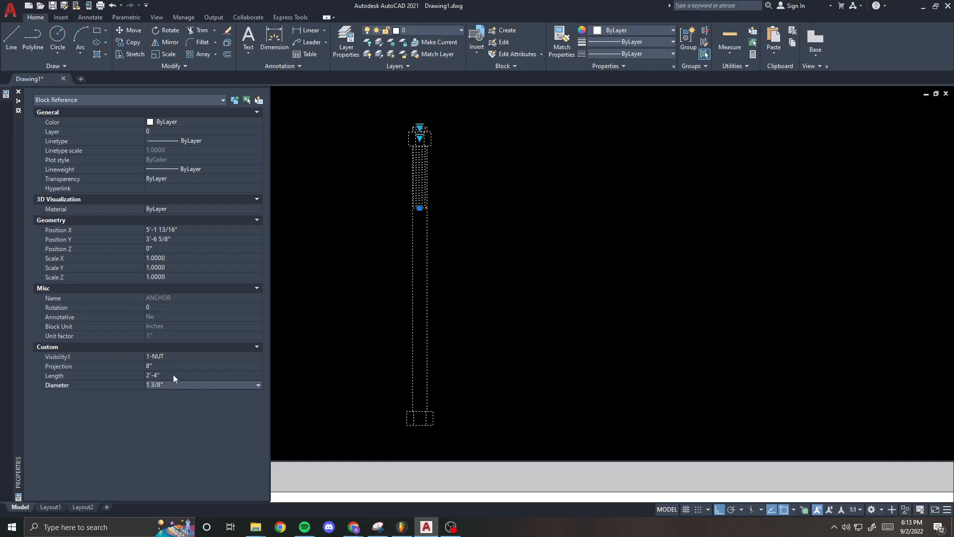
click(181, 374)
click(188, 357)
click(189, 356)
click(187, 366)
click(181, 366)
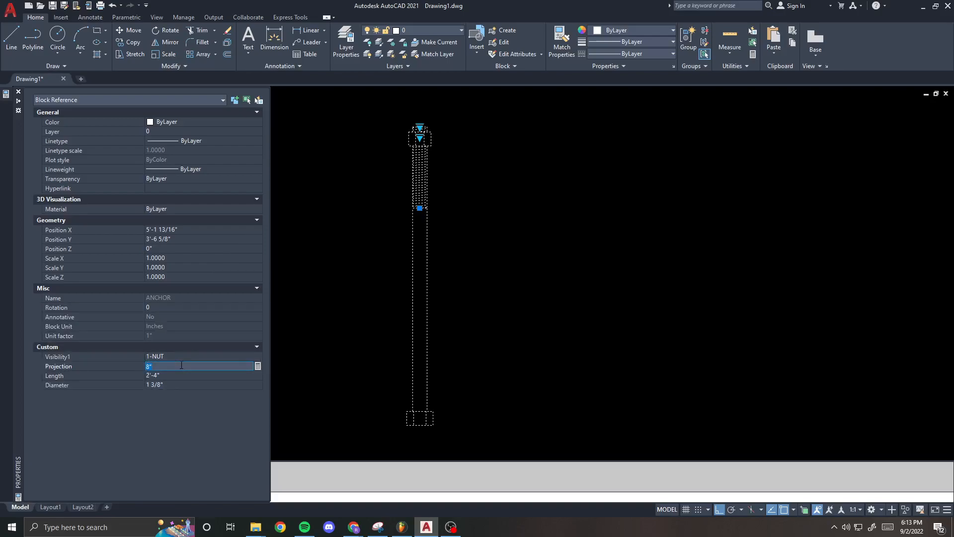
- Set the anchor bolt's diameter to 1 1/2" and its length to 4'
click(177, 386)
click(174, 383)
click(168, 445)
click(172, 376)
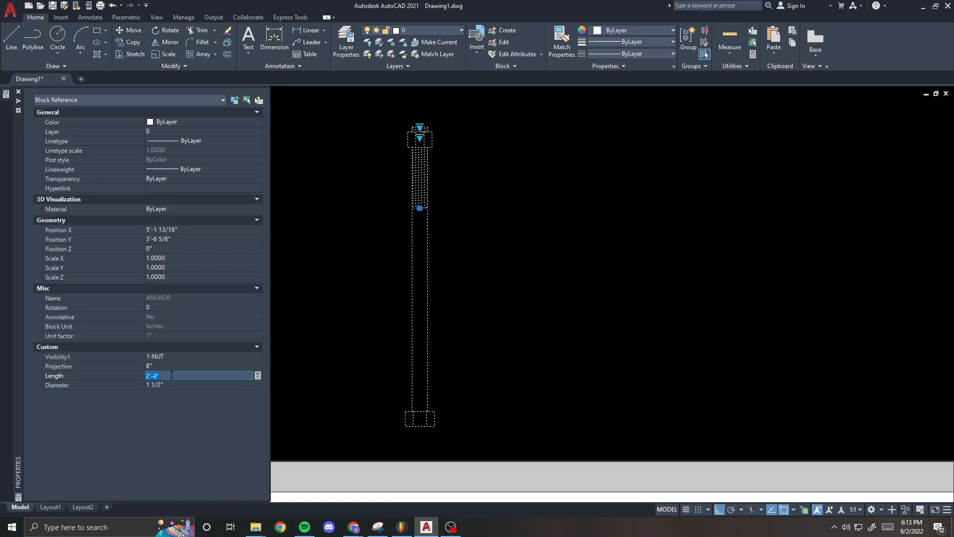
text(4')
key(Tab)
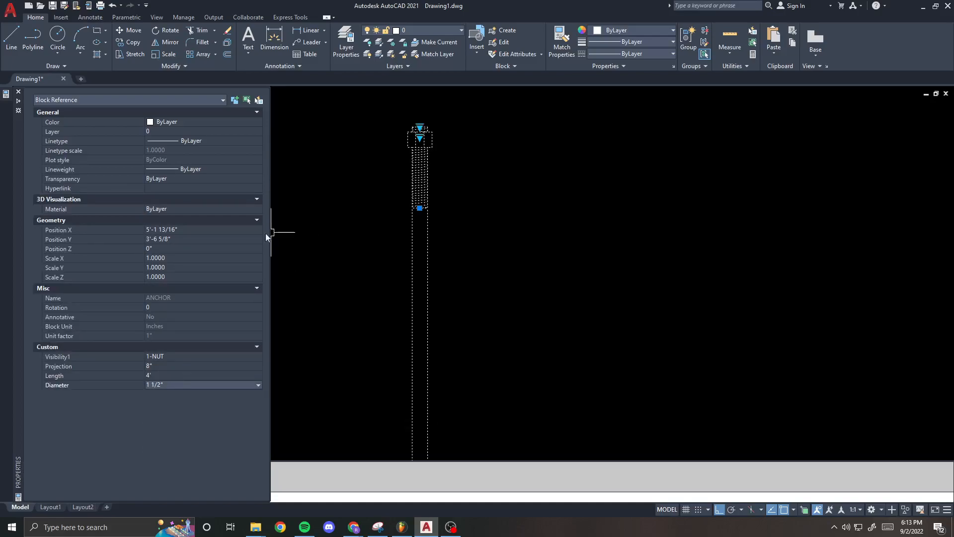
- Change the anchor bolt's visibility state to 2-NUT, set its Projection to 1', and deselect it
click(175, 352)
click(171, 355)
click(171, 375)
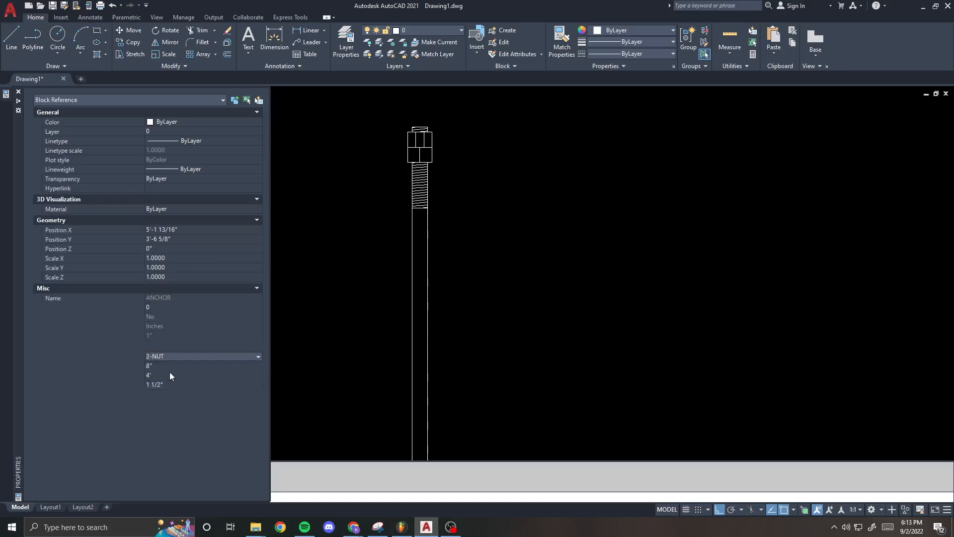
click(168, 366)
text(1')
key(Tab)
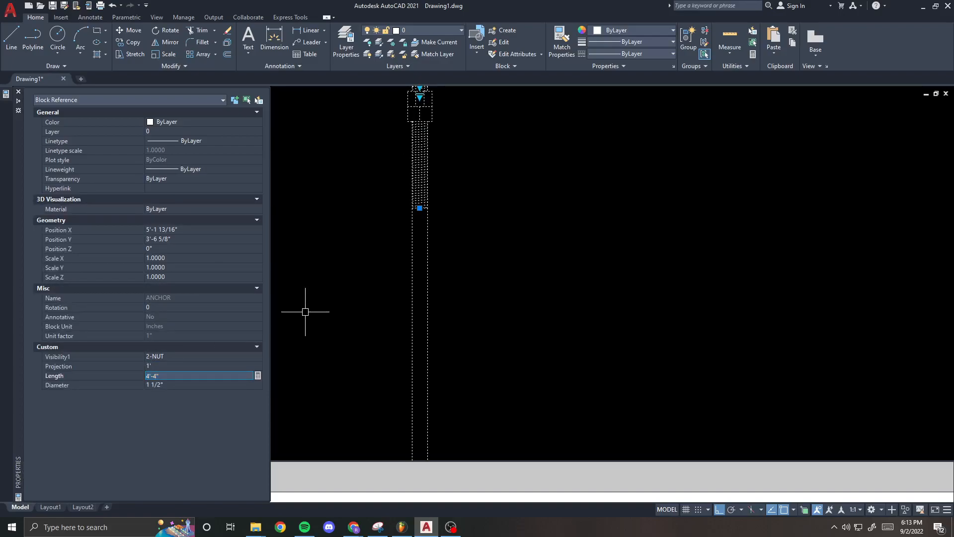
key(Escape)
- Draw a rectangle 4' long and 6' wide to the right of the anchor bolt, using the Dimensions option
scroll(433, 253, down, 5)
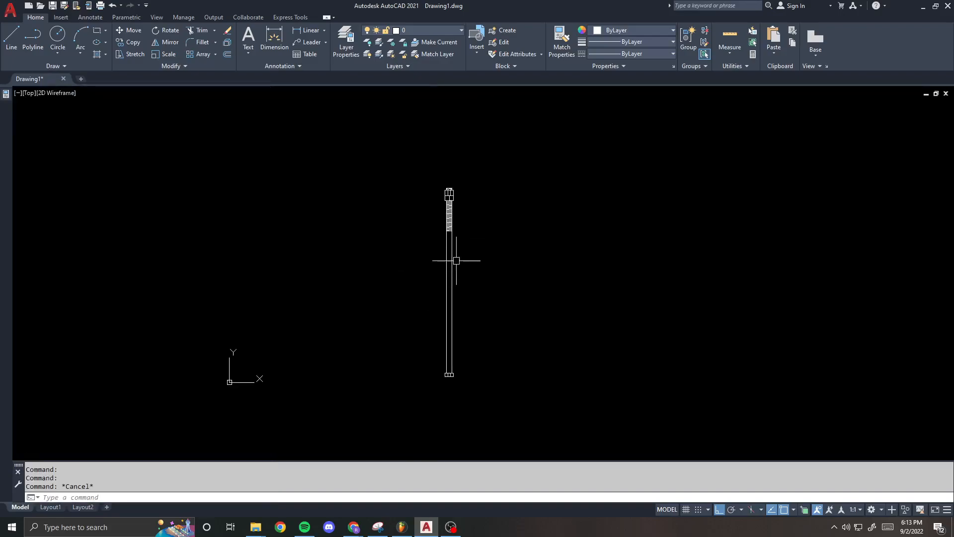
middle_drag(448, 260, 366, 256)
scroll(308, 242, up, 1)
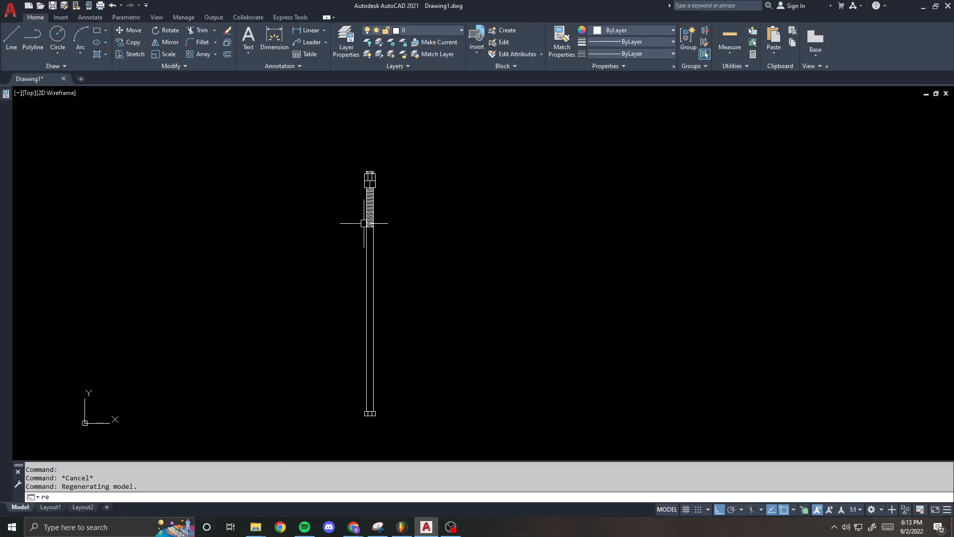
key(F8)
text(rec)
key(Return)
click(466, 227)
text(d)
key(Return)
text(4')
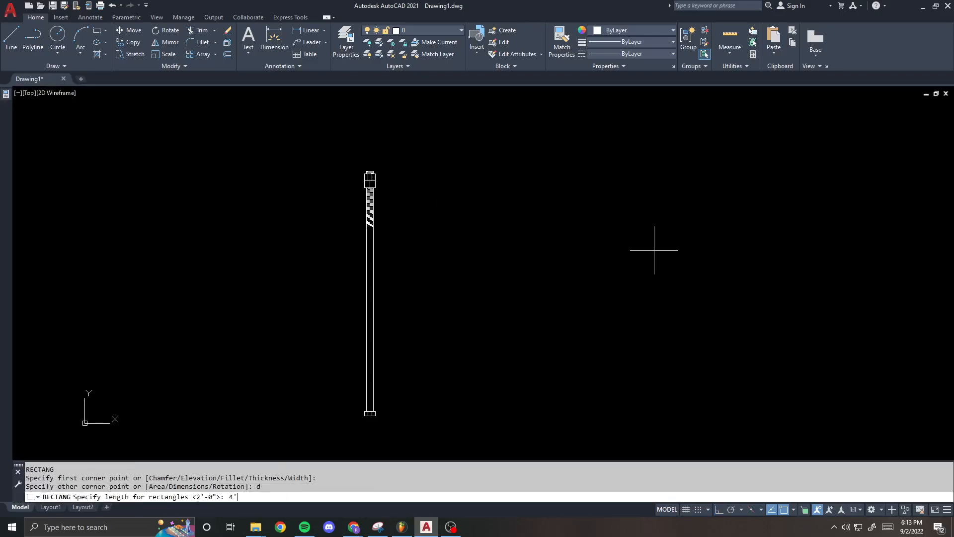
key(Return)
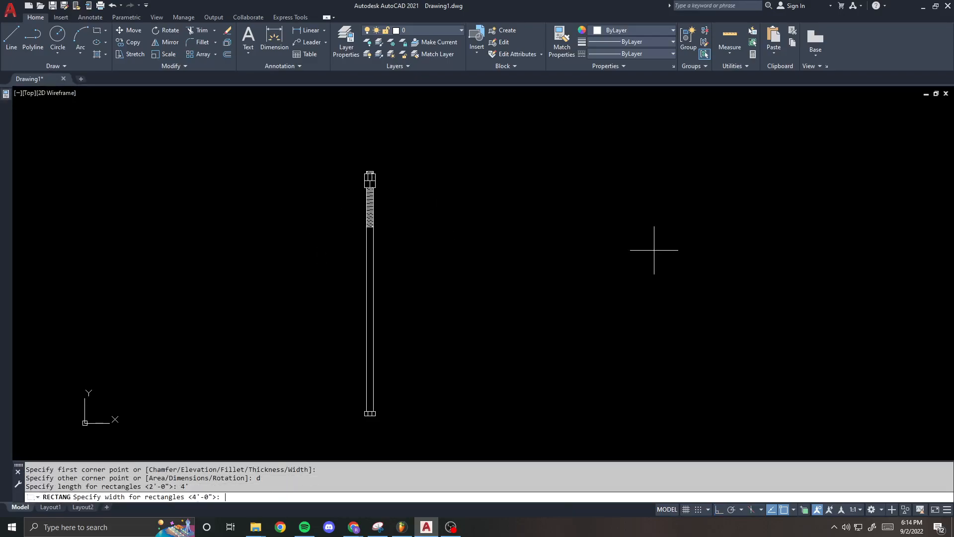
text(6')
key(Return)
click(654, 249)
scroll(557, 195, down, 3)
- Chamfer the rectangle's two upper corners with 1" distances
scroll(554, 213, up, 1)
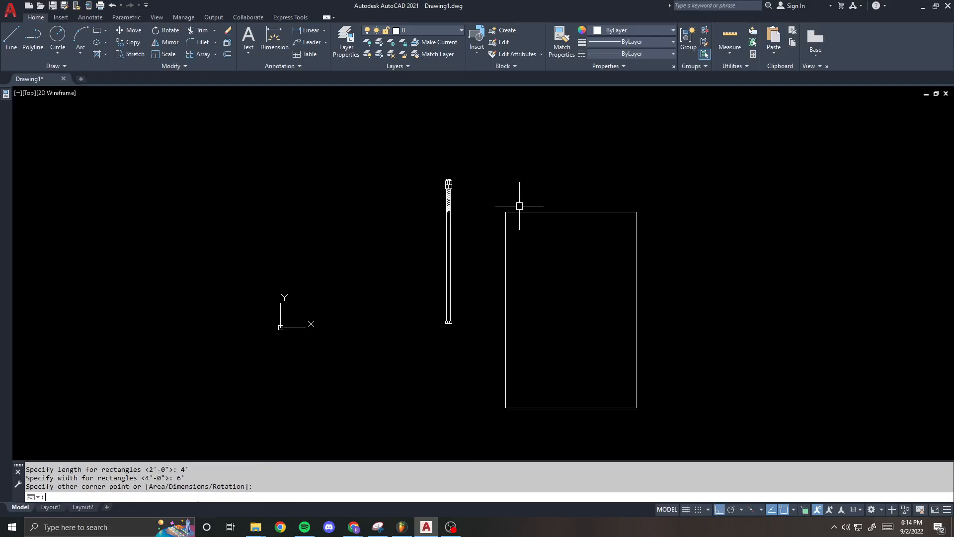
text(chamfer)
key(Return)
click(505, 222)
click(515, 212)
key(Return)
click(591, 213)
click(635, 225)
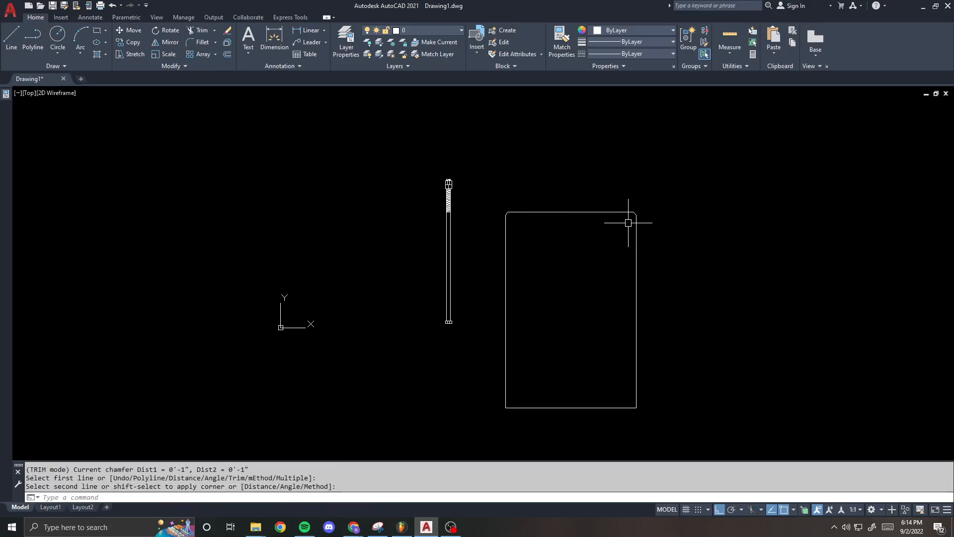
text(m)
key(Return)
key(Escape)
scroll(453, 184, up, 5)
click(458, 209)
click(382, 209)
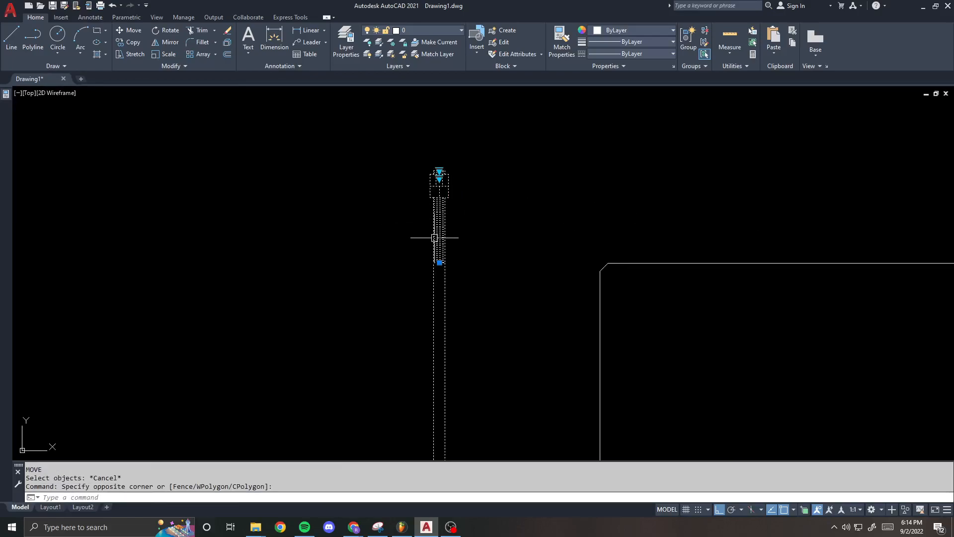
key(Escape)
- Draw a horizontal line across the rectangle joining the lower ends of its two corner chamfers
scroll(427, 248, down, 3)
text(l)
key(Return)
click(502, 249)
click(720, 249)
key(Return)
- Move the anchor bolt by its insertion point to the midpoint of the line between the chamfers
click(407, 214)
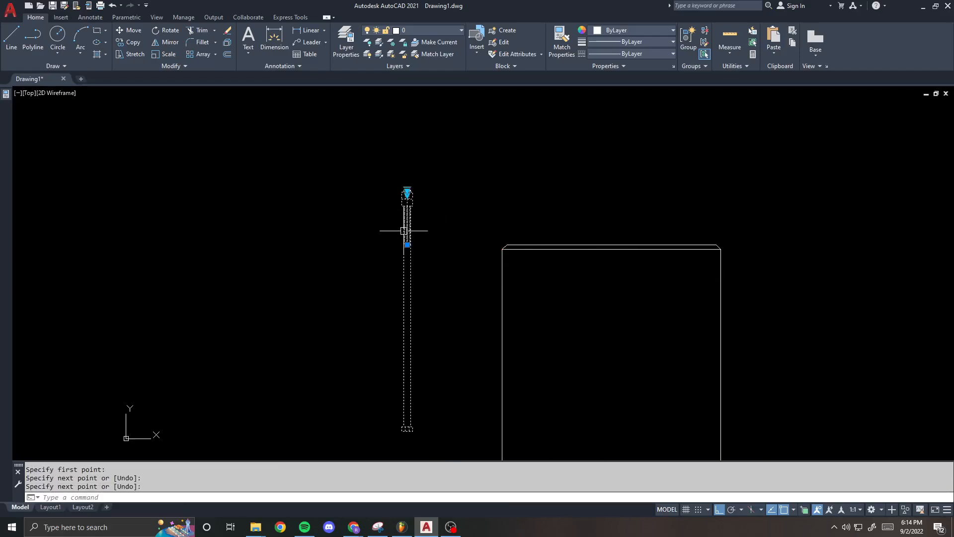
click(407, 245)
click(612, 248)
scroll(348, 209, down, 2)
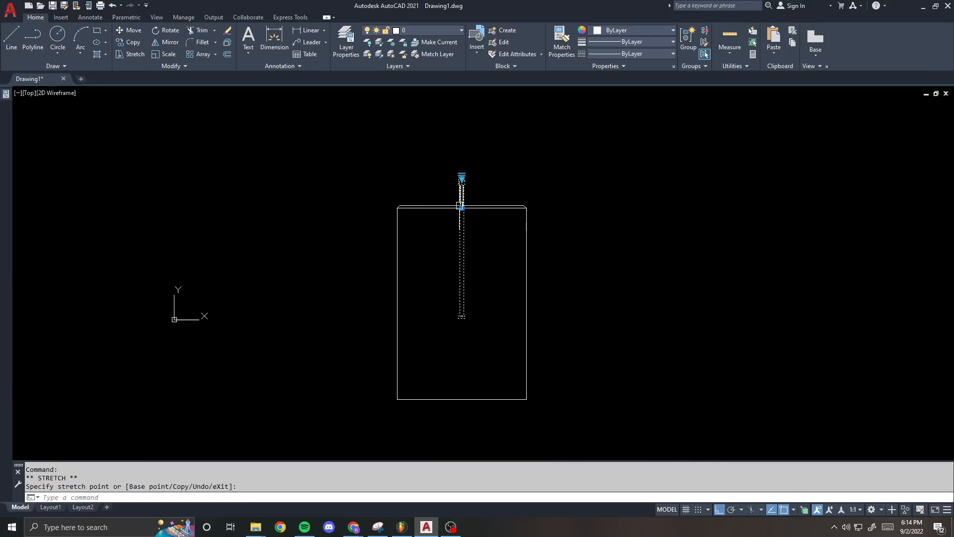
scroll(452, 221, up, 4)
key(Escape)
scroll(466, 213, down, 3)
scroll(467, 223, up, 2)
- Move the anchor bolt 12" to the left of the rectangle's centre
text(m)
key(Return)
click(495, 152)
click(408, 161)
middle_drag(394, 119, 399, 169)
key(Return)
click(405, 163)
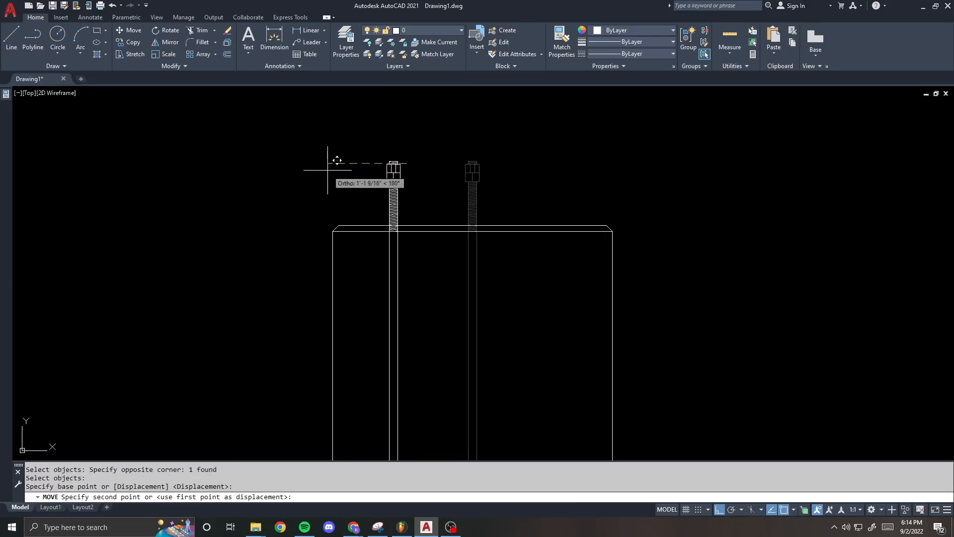
text(12)
key(Return)
- Copy the anchor bolt 12" to the right
text(co)
key(Return)
click(431, 162)
click(343, 181)
key(Return)
click(240, 154)
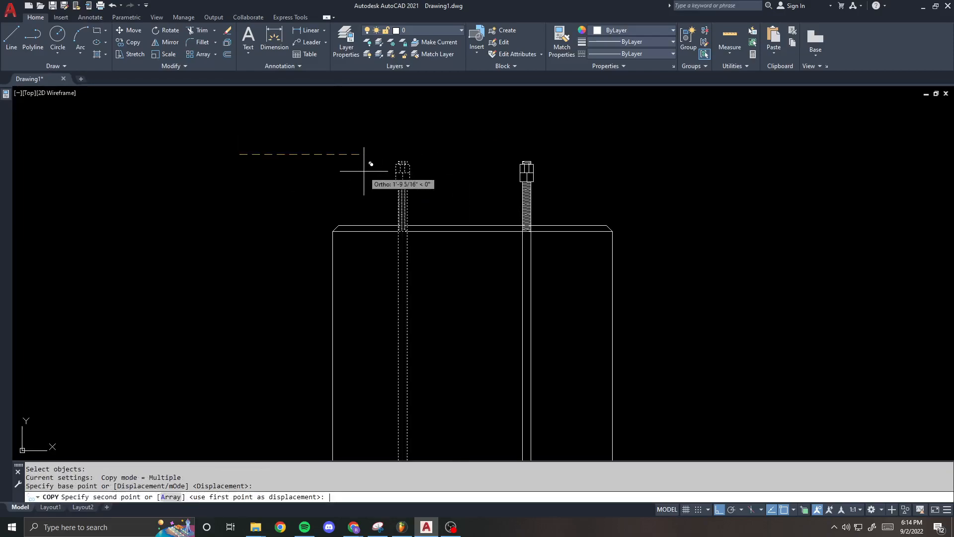
text(12)
key(Return)
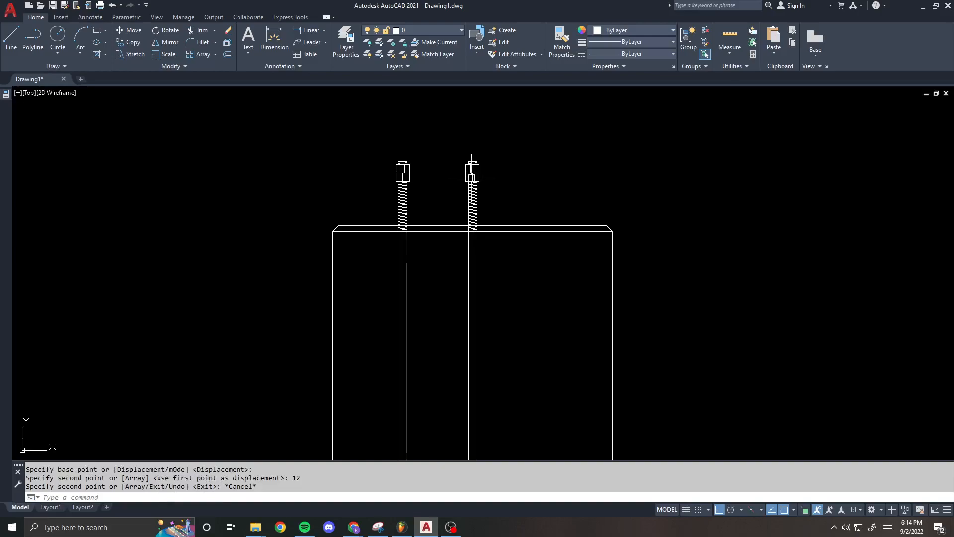
- Move the copied anchor bolt a further 12" to the right, so both bolts sit symmetrically in the rectangle
text(m)
key(space)
click(472, 178)
key(space)
click(446, 141)
text(12)
key(space)
- Erase both anchor bolts, leaving only the chamfered rectangle and its line
scroll(505, 146, down, 5)
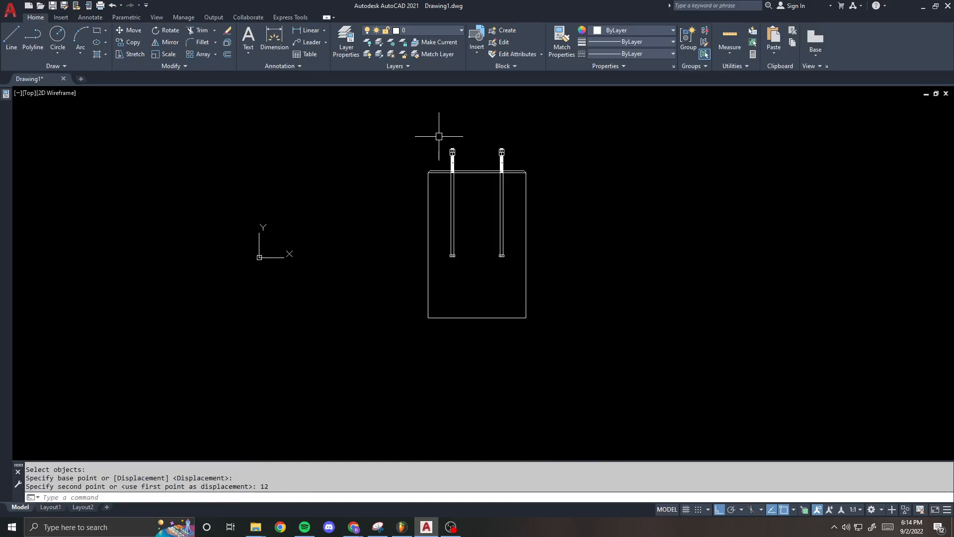
scroll(441, 135, up, 2)
text(e)
key(space)
click(520, 165)
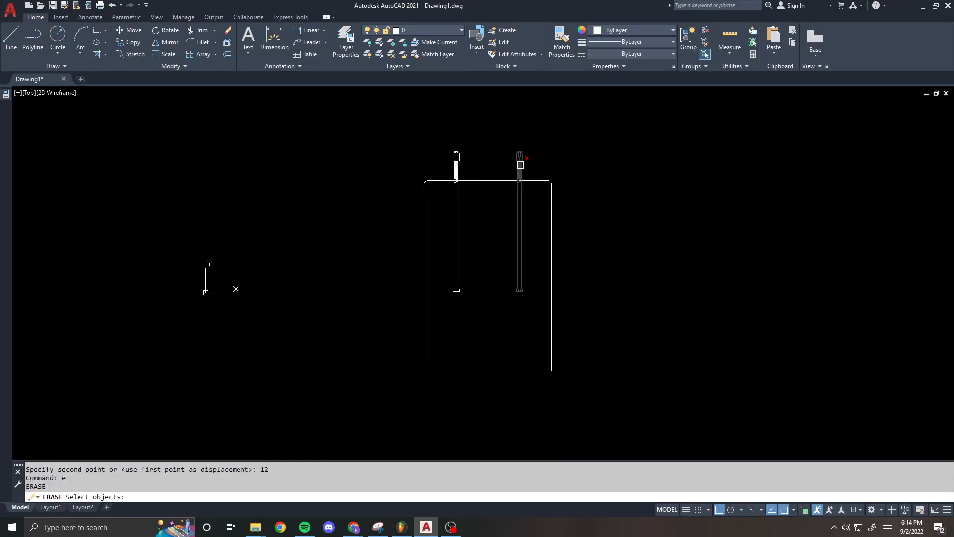
scroll(520, 165, up, 1)
click(585, 157)
click(382, 146)
key(space)
- Insert the ANCHOR block at the midpoint of the horizontal line below the pier's chamfered top edge
text(i)
key(space)
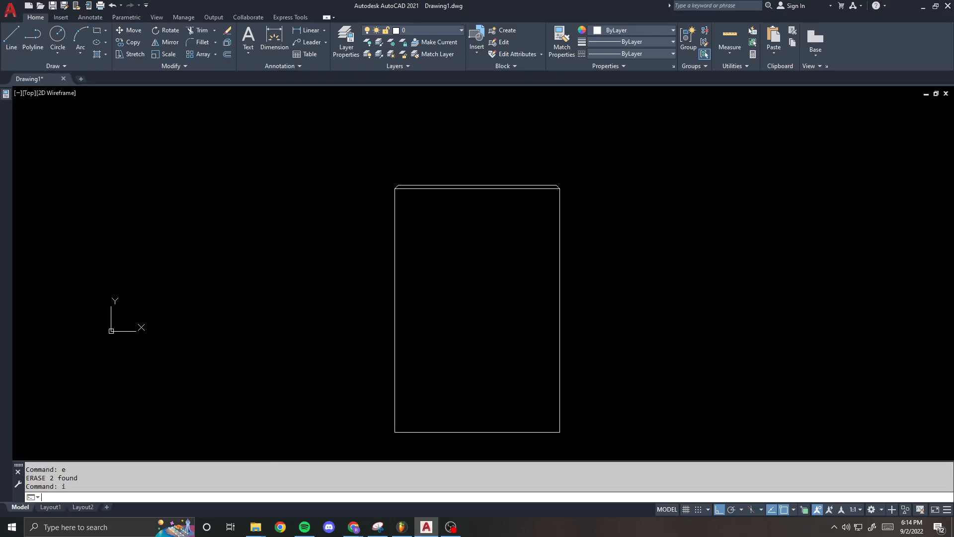
click(535, 324)
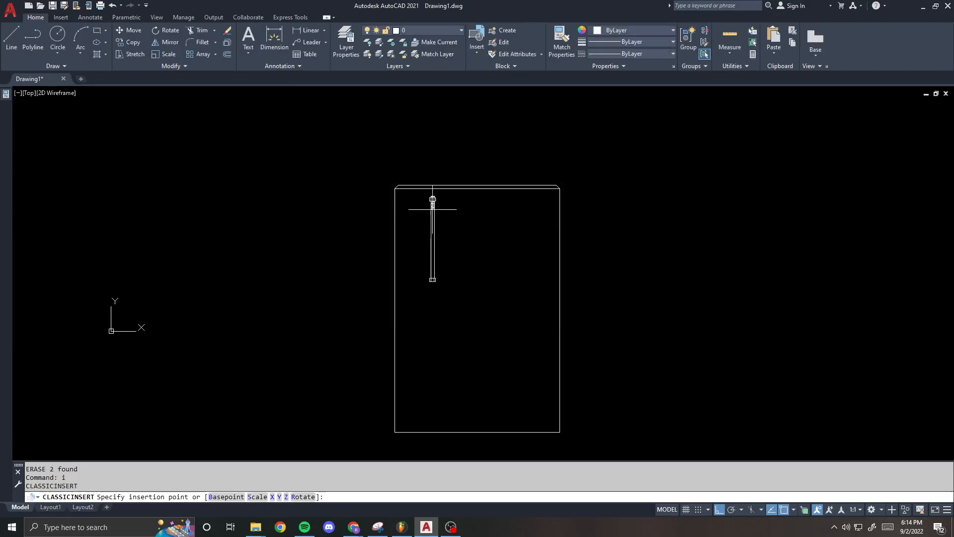
scroll(469, 194, up, 3)
click(487, 194)
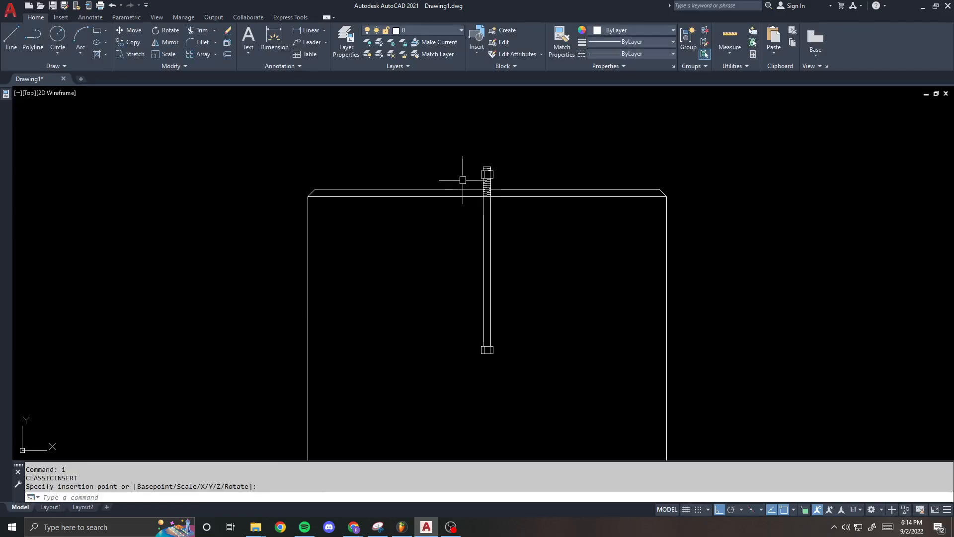
- Review the diameter options offered in the inserted anchor bolt's custom properties
scroll(492, 169, down, 2)
click(490, 172)
scroll(428, 153, up, 1)
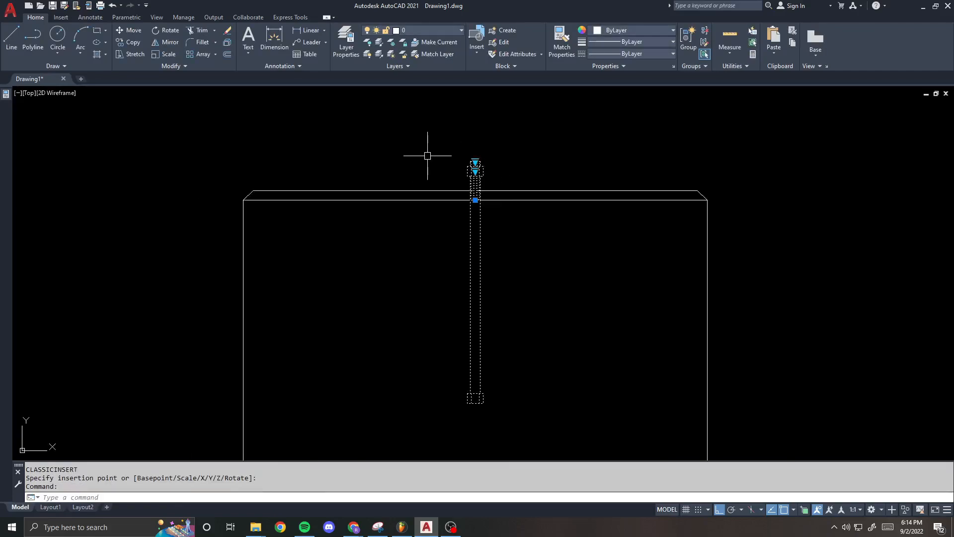
click(5, 94)
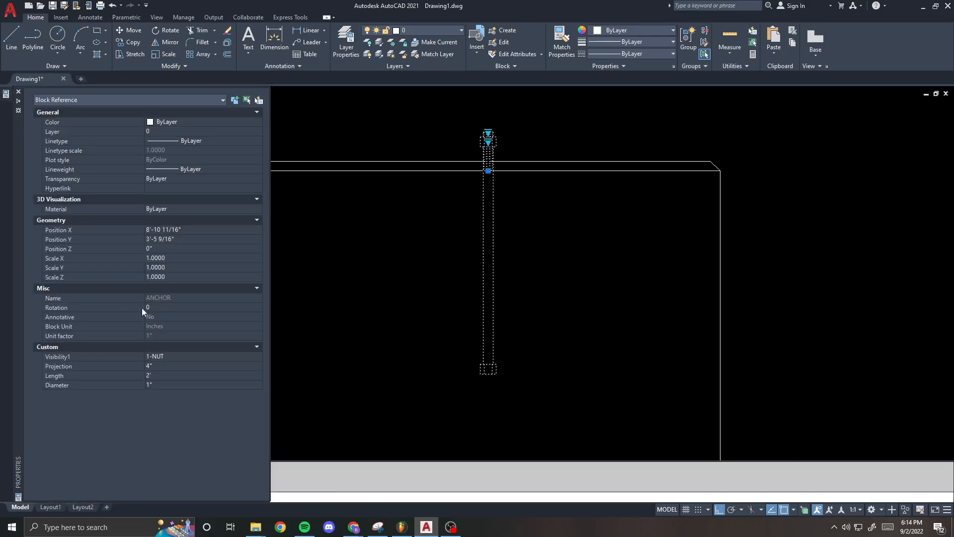
click(168, 384)
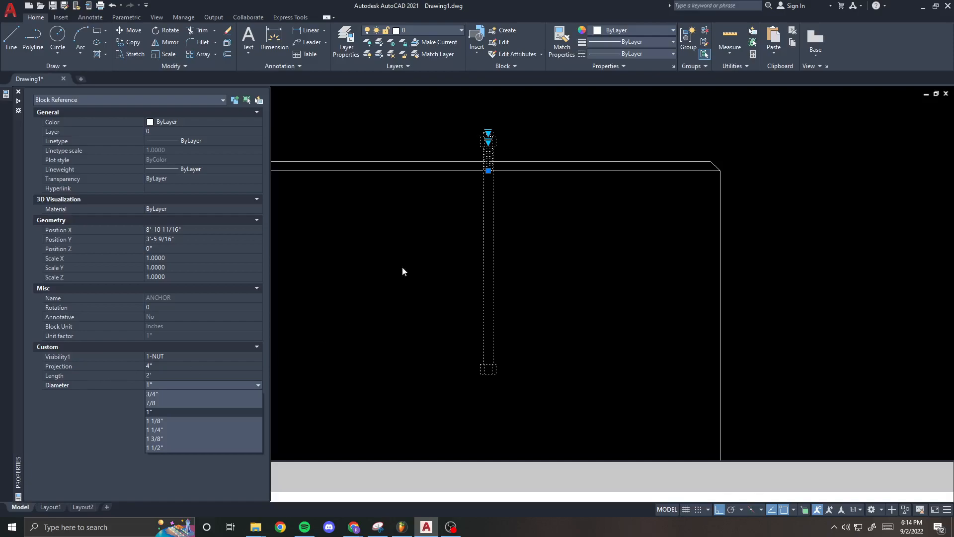
key(Escape)
key(Escape)
key(ctrl+1)
text(battman)
key(Return)
text(battman)
key(Return)
key(Escape)
key(Escape)
- Open the anchor block for editing and display its Parameters Manager, widened to show the full parameter names
click(489, 137)
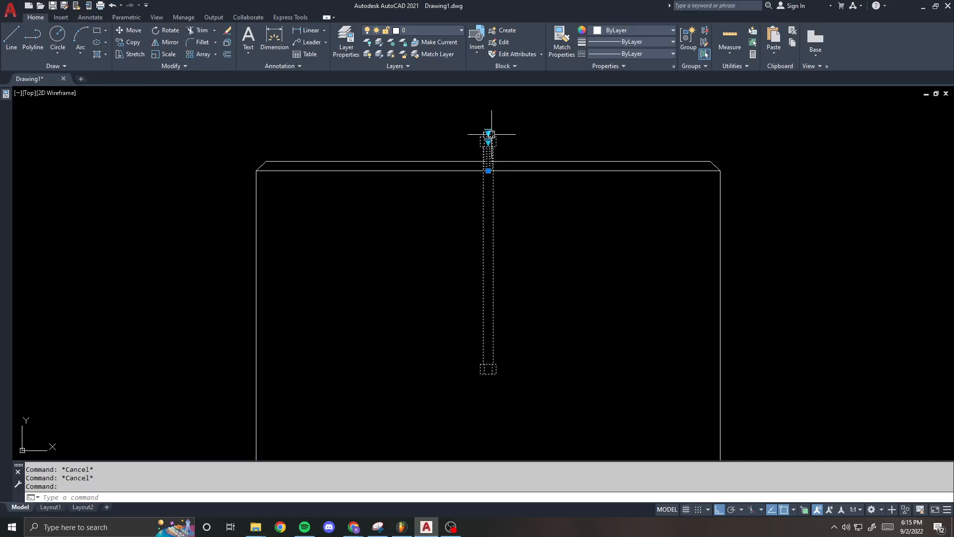
text(be)
key(Return)
click(465, 328)
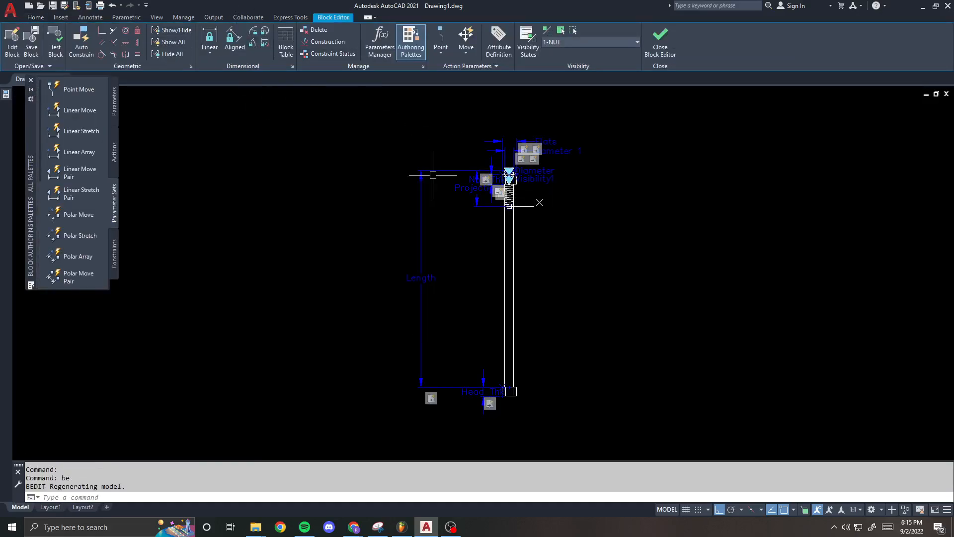
click(379, 42)
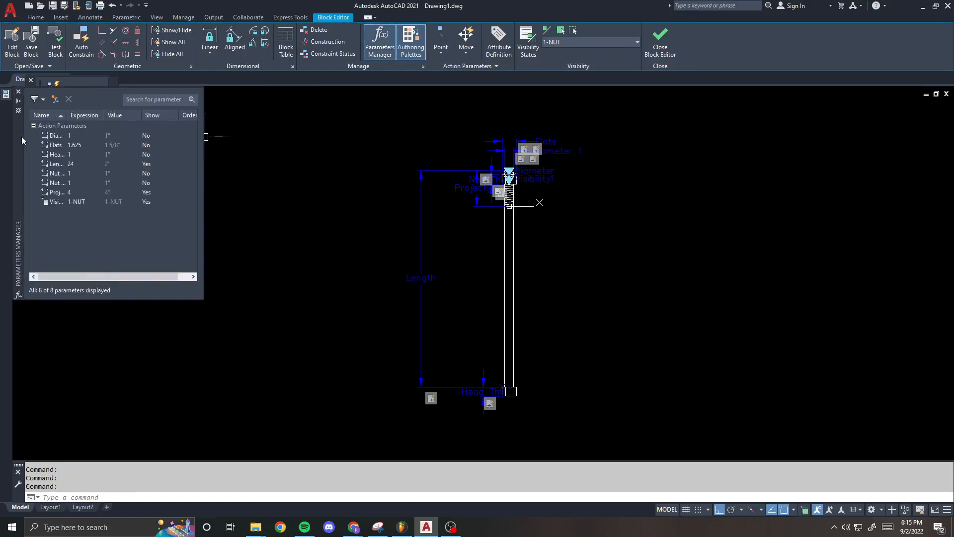
drag(22, 141, 338, 171)
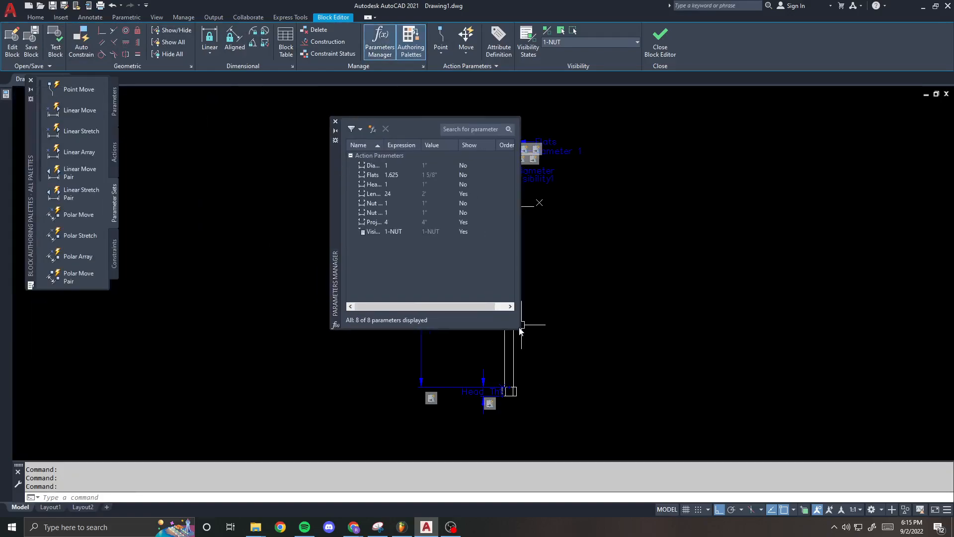
drag(519, 327, 743, 299)
double_click(383, 145)
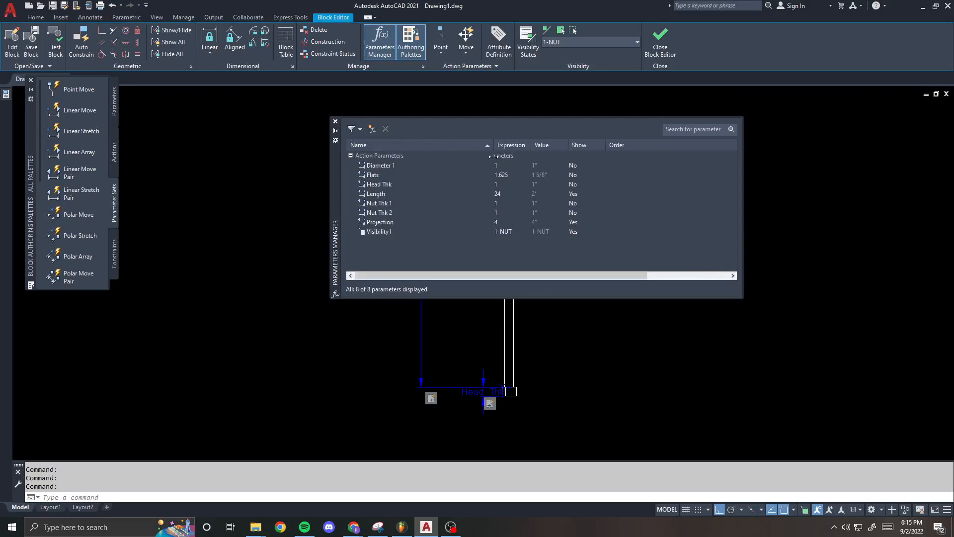
- Examine the anchor block's action parameters and the display filter options in the Parameters Manager
click(387, 165)
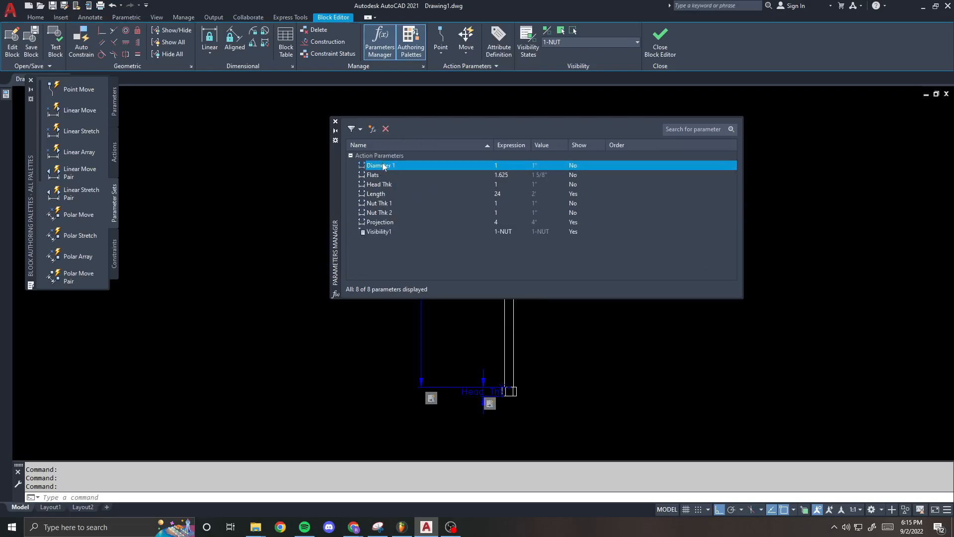
click(378, 231)
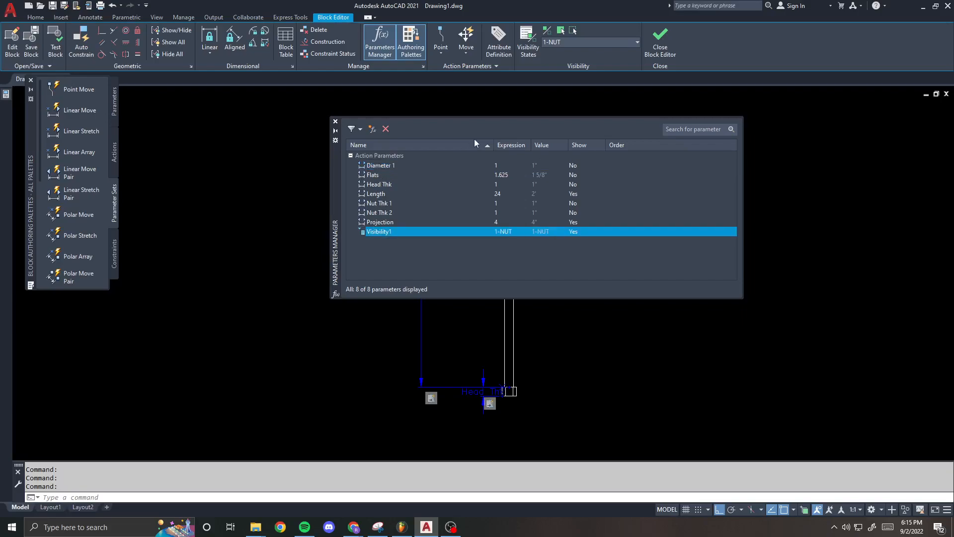
click(386, 165)
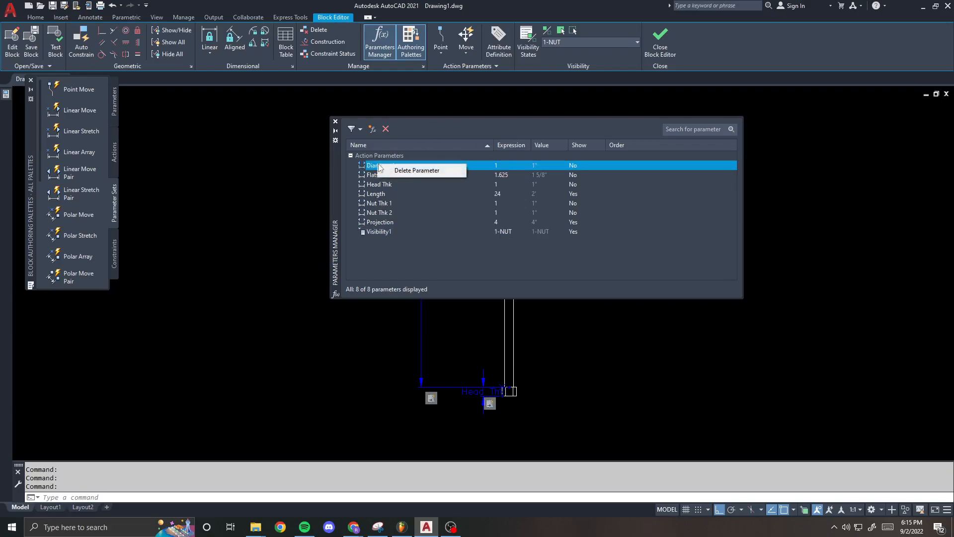
click(379, 166)
click(416, 182)
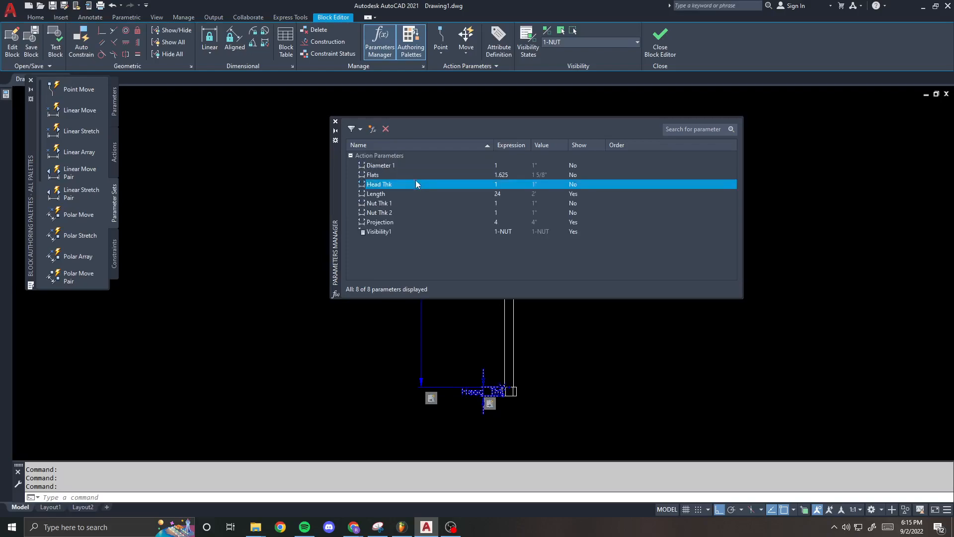
click(384, 165)
click(382, 223)
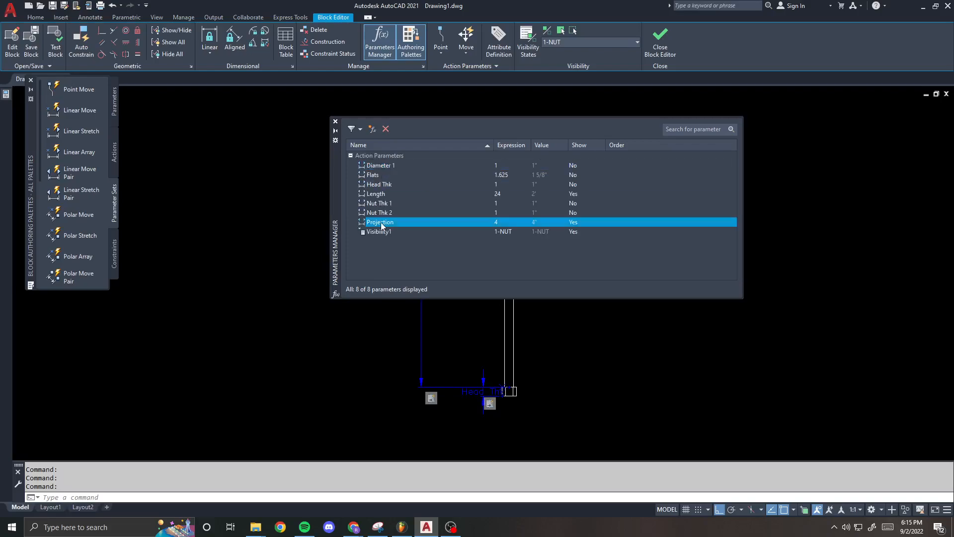
mouse_move(340, 174)
mouse_down()
mouse_move(541, 162)
mouse_move(131, 304)
mouse_move(276, 297)
mouse_move(296, 332)
mouse_move(305, 177)
mouse_up()
click(327, 152)
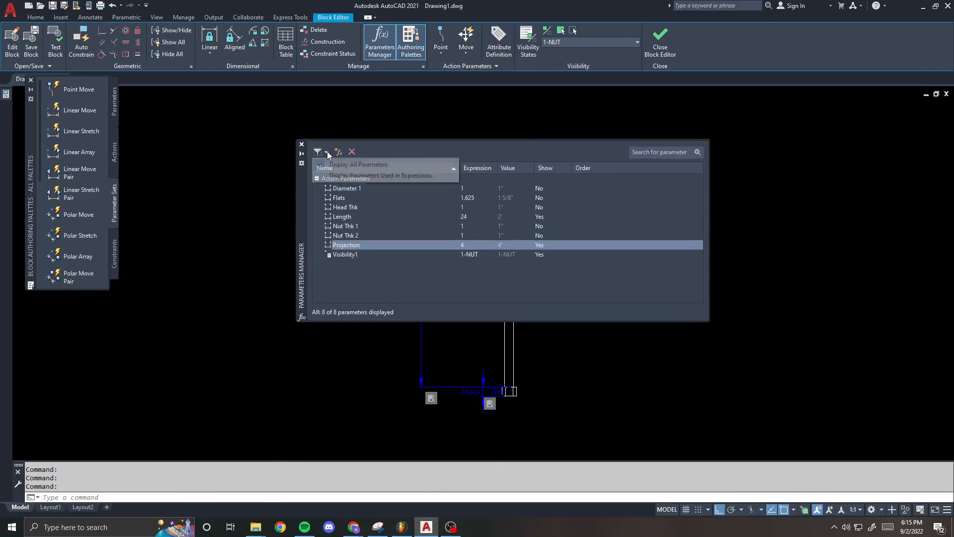
click(347, 176)
click(327, 151)
click(358, 165)
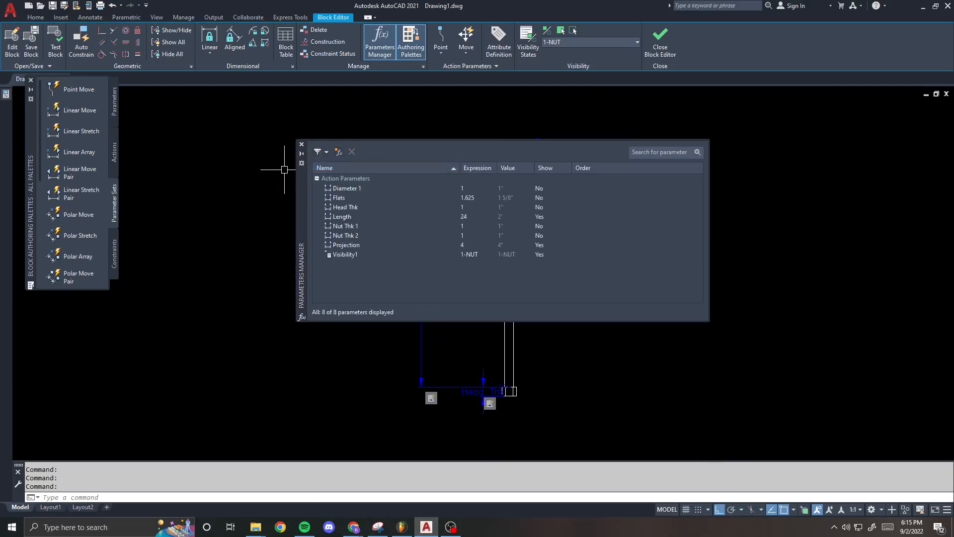
- Close the Parameters Manager and leave the Block Editor, discarding the changes
click(301, 144)
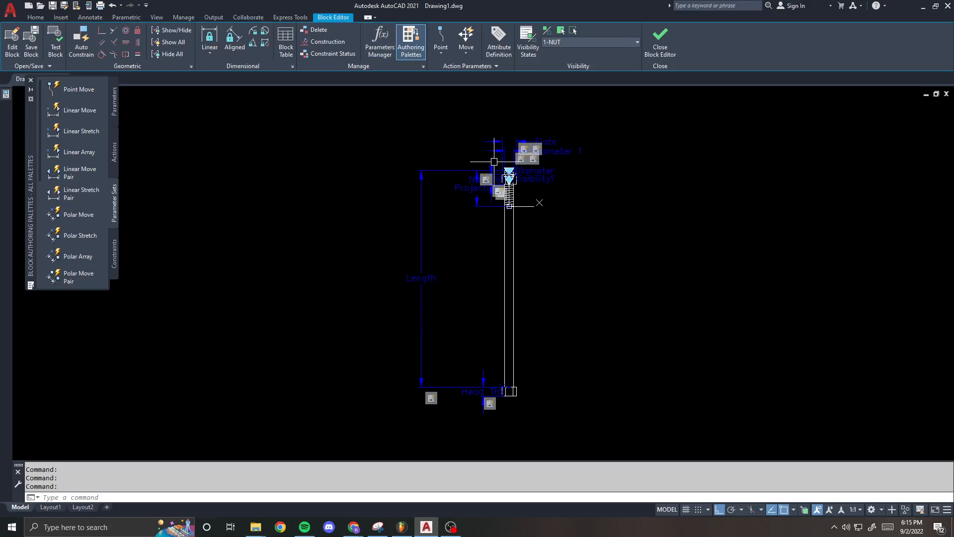
scroll(502, 161, up, 5)
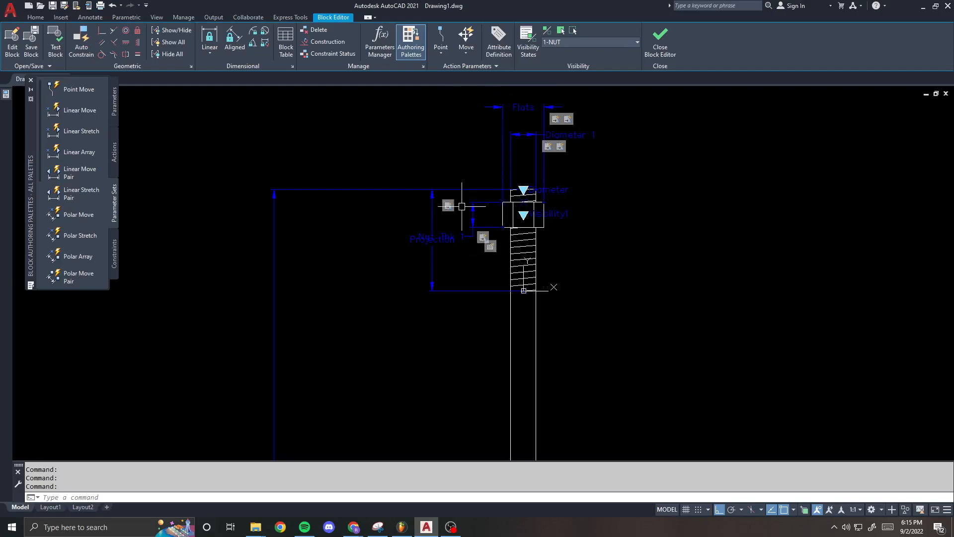
scroll(391, 158, down, 2)
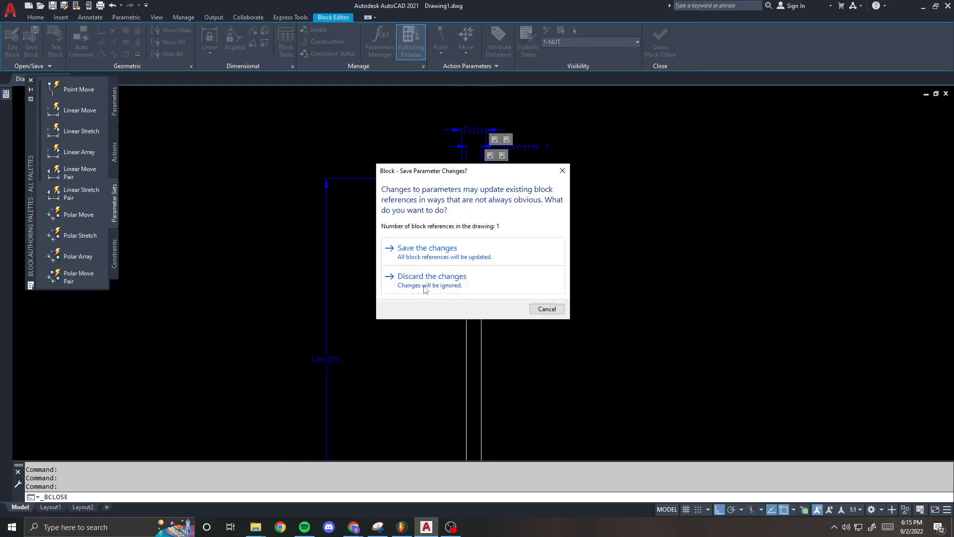
click(426, 289)
- Set the inserted anchor bolt's diameter to 1 1/2"
scroll(350, 142, down, 2)
middle_drag(446, 134, 433, 162)
scroll(435, 161, up, 2)
click(417, 173)
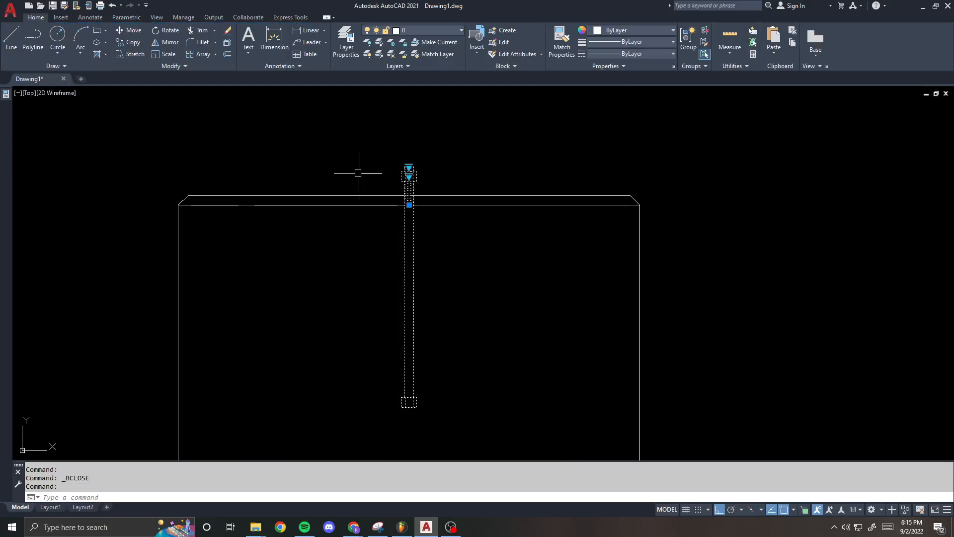
middle_drag(384, 162, 405, 162)
scroll(405, 162, up, 2)
mouse_move(2, 97)
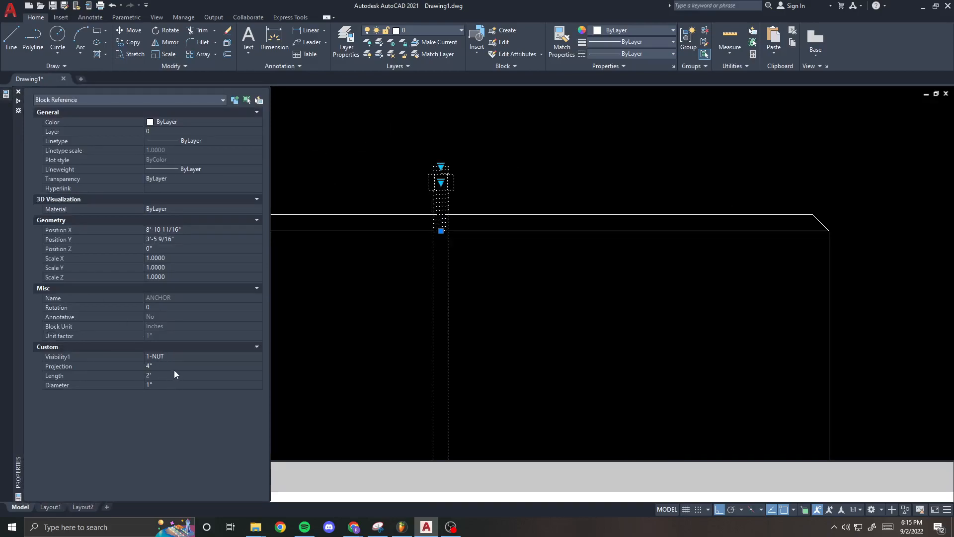
click(171, 384)
click(171, 384)
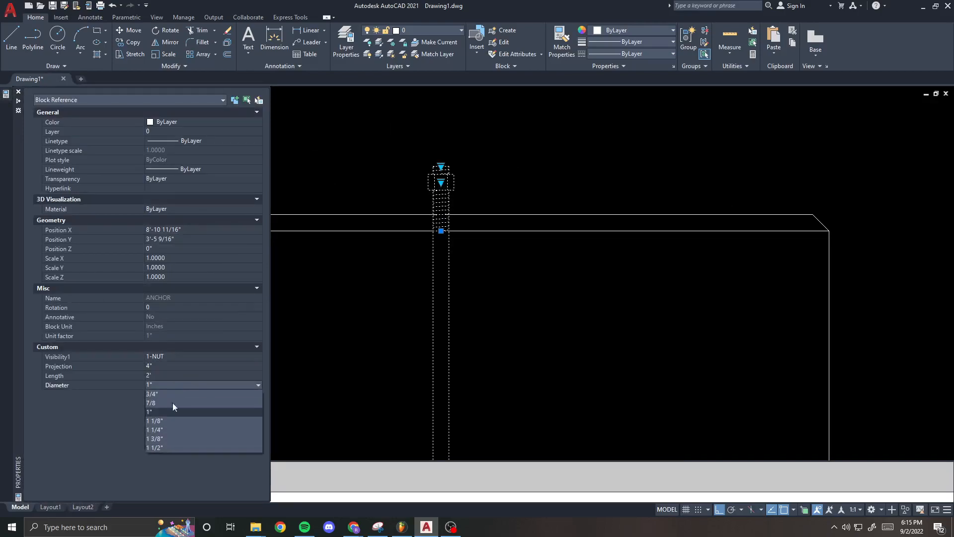
click(173, 447)
- Set the anchor bolt's projection to 8" and its length to 48"
click(154, 365)
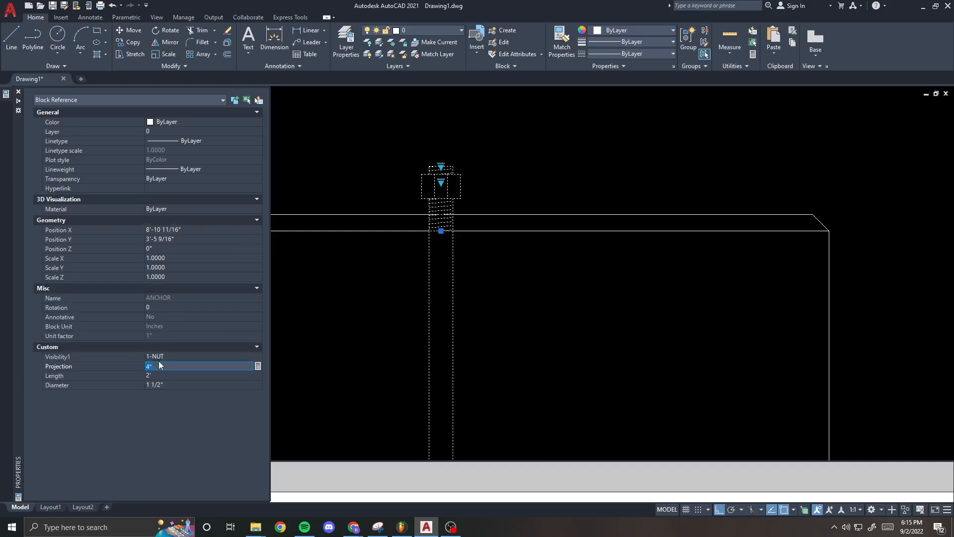
text(8)
key(Tab)
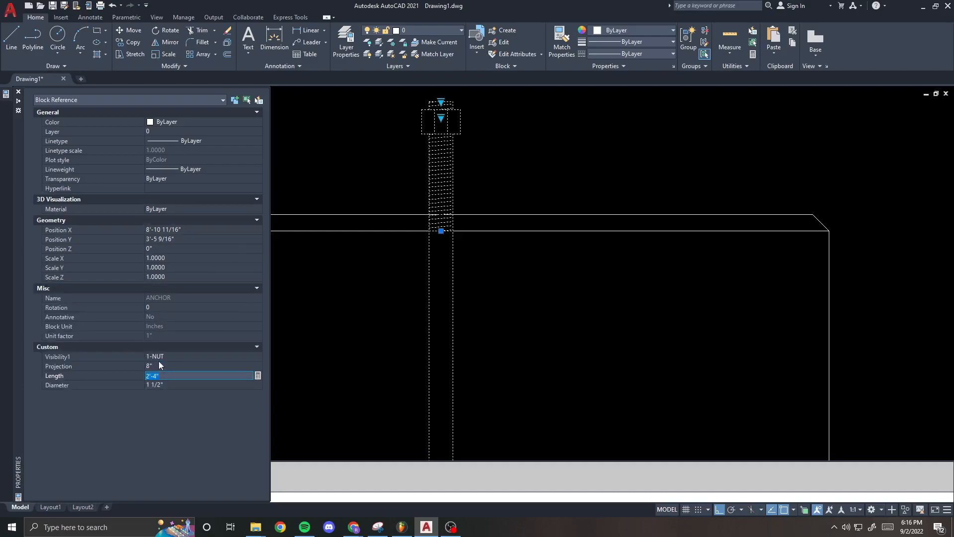
text(48)
key(Tab)
- Move the resized anchor bolt 12" to the left of the pier's centre
scroll(481, 244, down, 6)
mouse_move(476, 279)
middle_down()
mouse_move(460, 199)
mouse_move(441, 235)
middle_up()
scroll(460, 199, up, 2)
text(m)
key(Return)
click(557, 167)
text(12)
key(Return)
- Copy the anchor bolt 24" to the right so the pair is symmetrical in the pier
text(co)
key(Return)
click(399, 189)
key(Return)
click(393, 157)
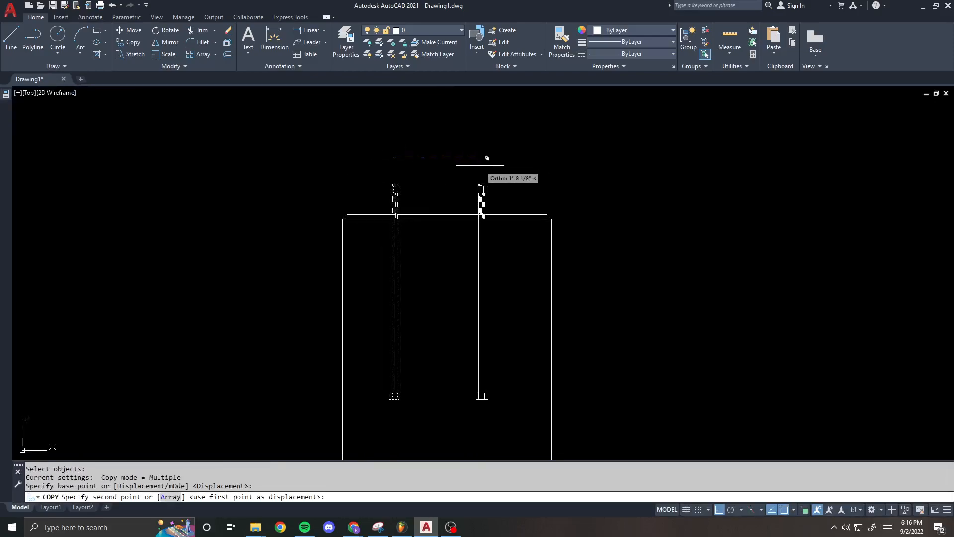
text(24)
key(Return)
key(Escape)
- Switch both anchor bolts to the visibility state with two nuts
scroll(482, 188, up, 1)
scroll(472, 192, down, 1)
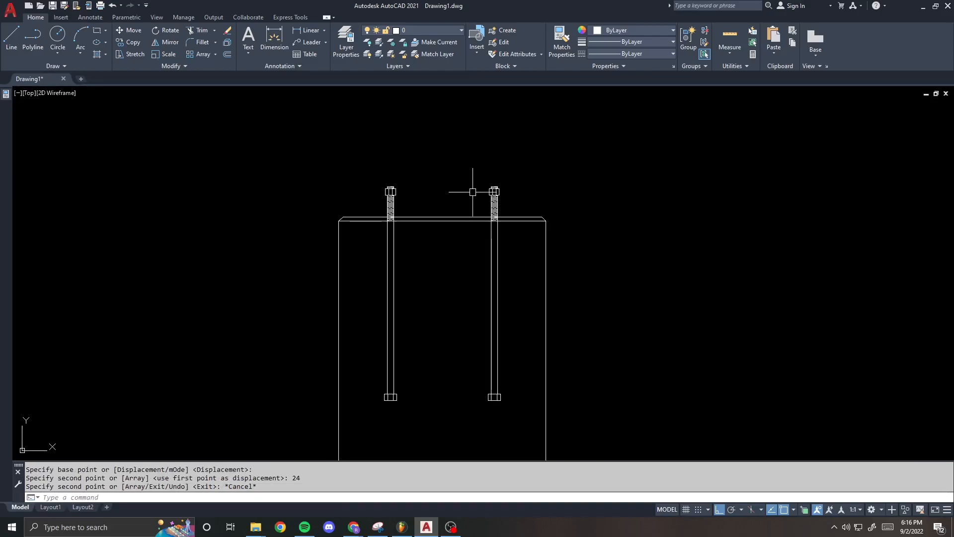
scroll(491, 200, up, 3)
click(521, 190)
click(481, 185)
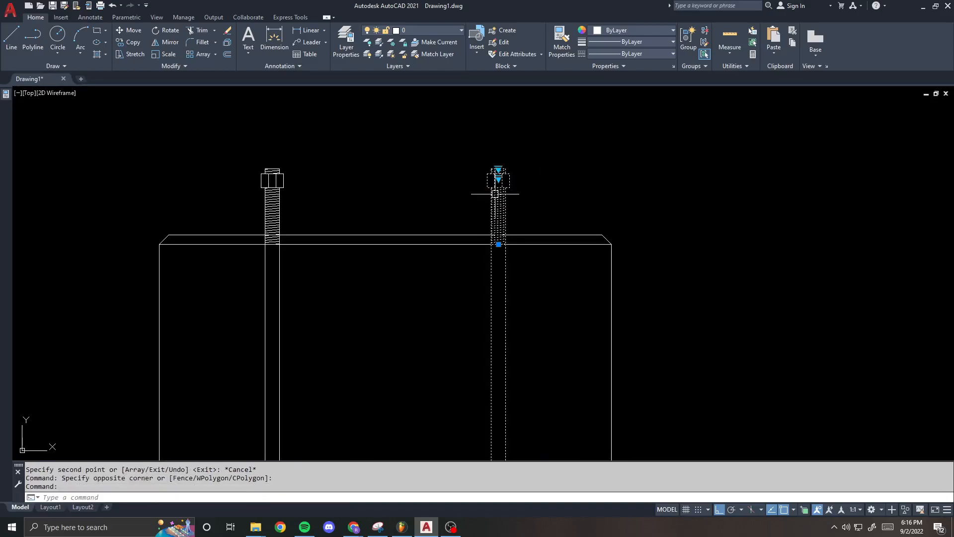
click(272, 178)
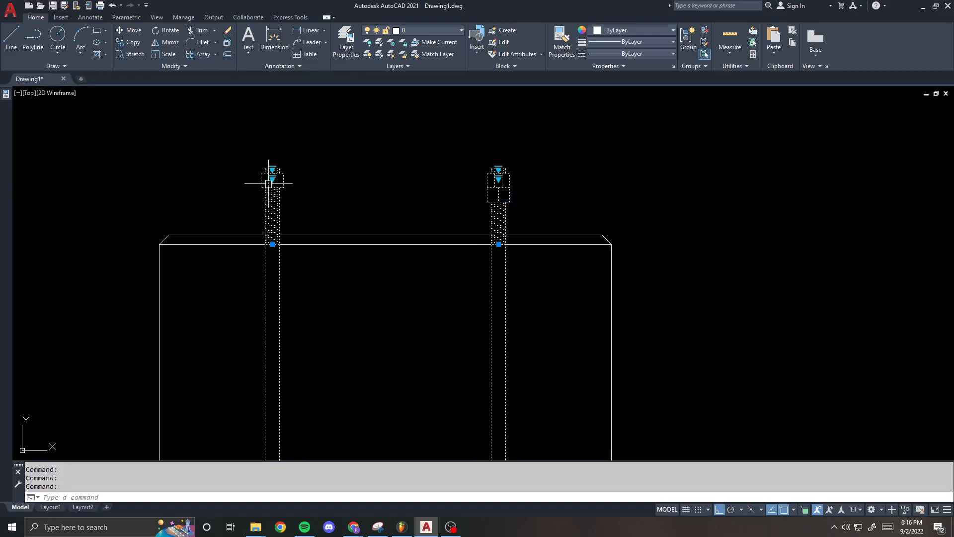
key(Escape)
scroll(418, 148, down, 2)
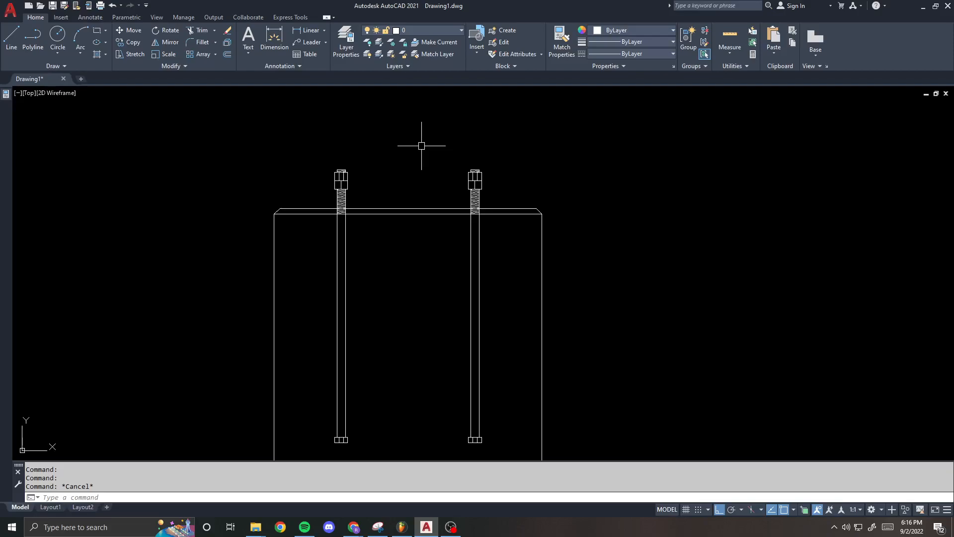
- Open the anchor block in the Block Editor and draw a 3" by 10" rectangle from its insertion point
click(340, 181)
text(be)
key(Return)
click(467, 329)
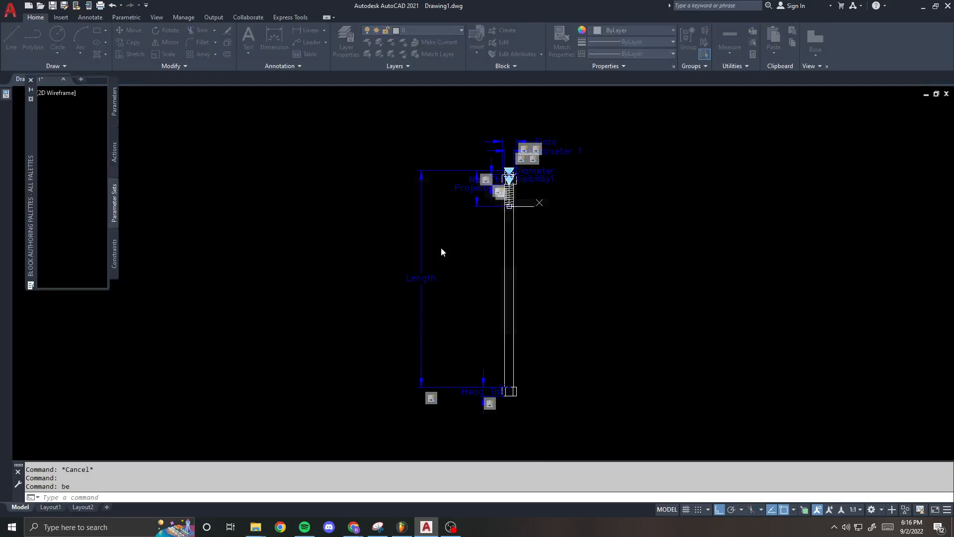
scroll(519, 207, up, 3)
text(rec)
key(Return)
click(488, 203)
text(d)
key(Return)
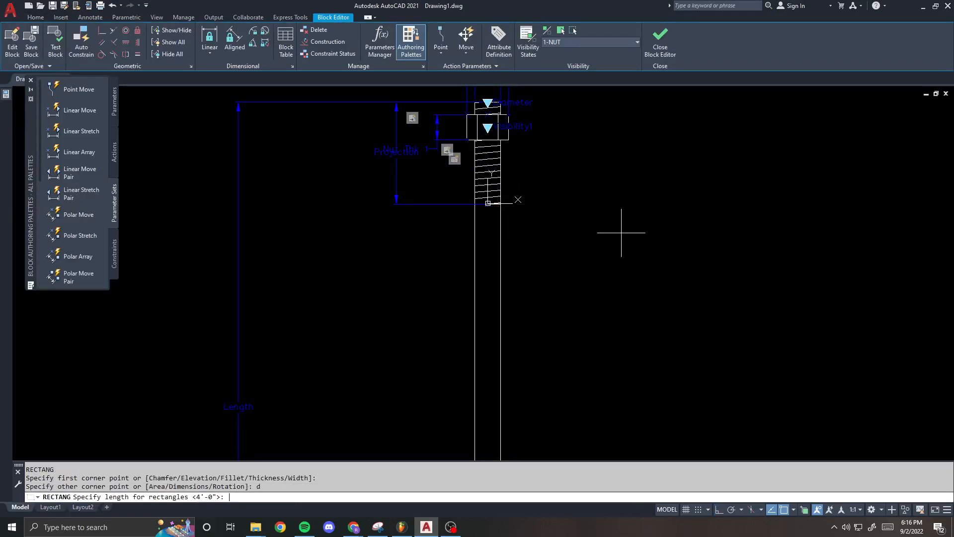
text(3)
key(Return)
text(10)
key(Return)
- Move the rectangle by the midpoint of its top edge to the block's origin, centring it on the bolt shaft
scroll(621, 233, up, 1)
text(m)
key(Return)
click(539, 152)
click(507, 210)
key(Return)
click(497, 195)
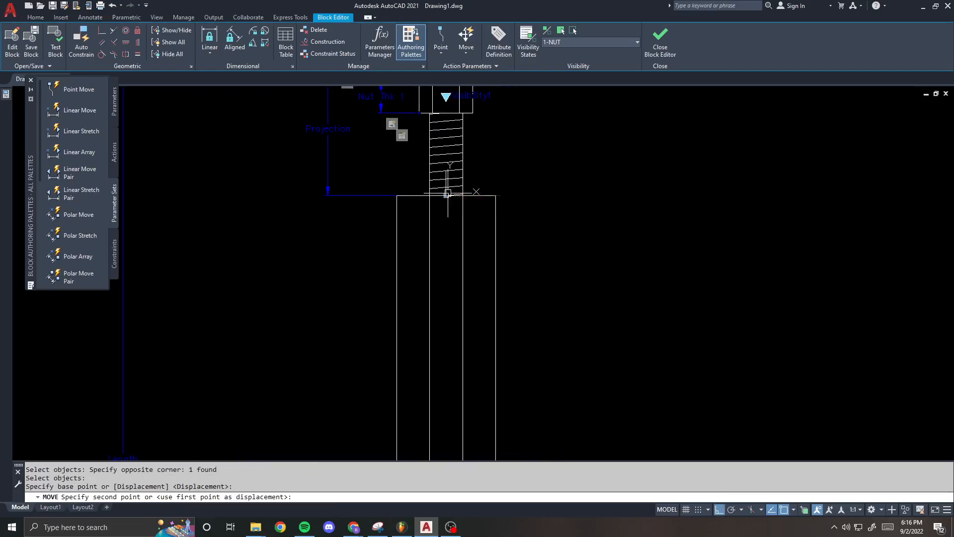
click(446, 195)
scroll(446, 209, down, 3)
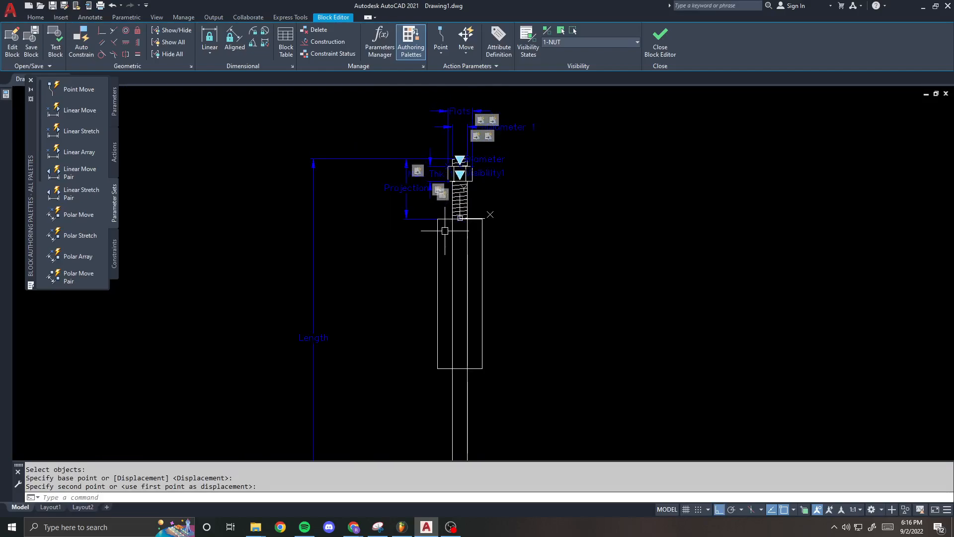
scroll(466, 111, up, 3)
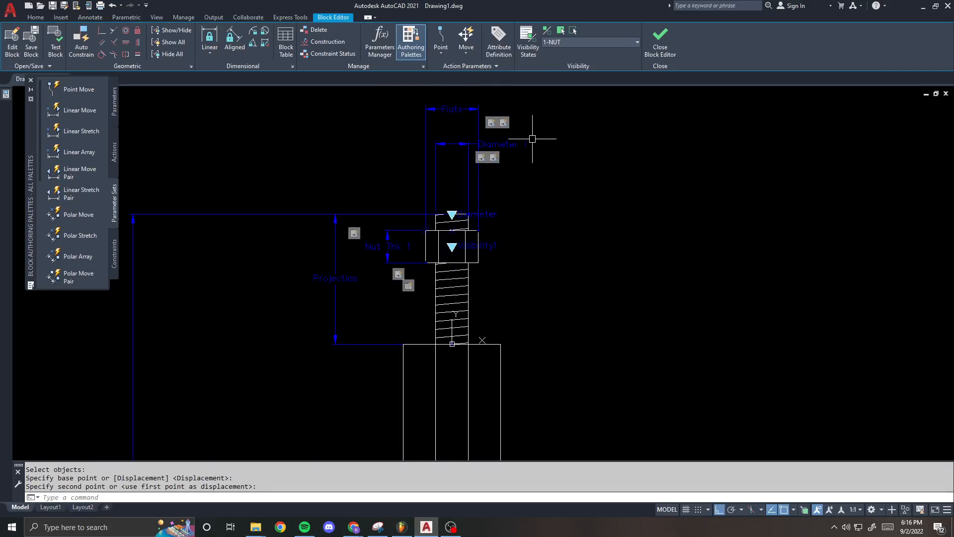
scroll(497, 144, down, 1)
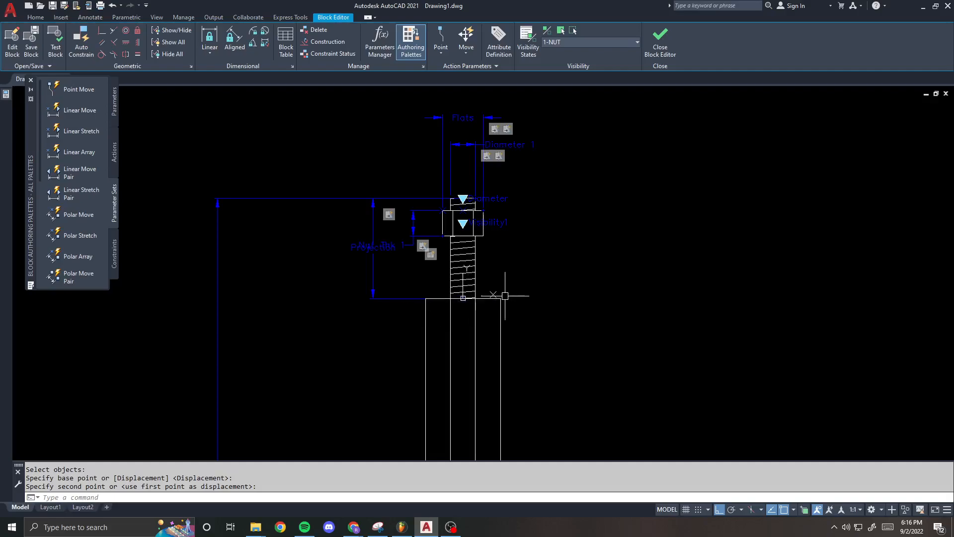
scroll(467, 256, down, 2)
middle_drag(452, 300, 471, 249)
middle_drag(411, 237, 394, 283)
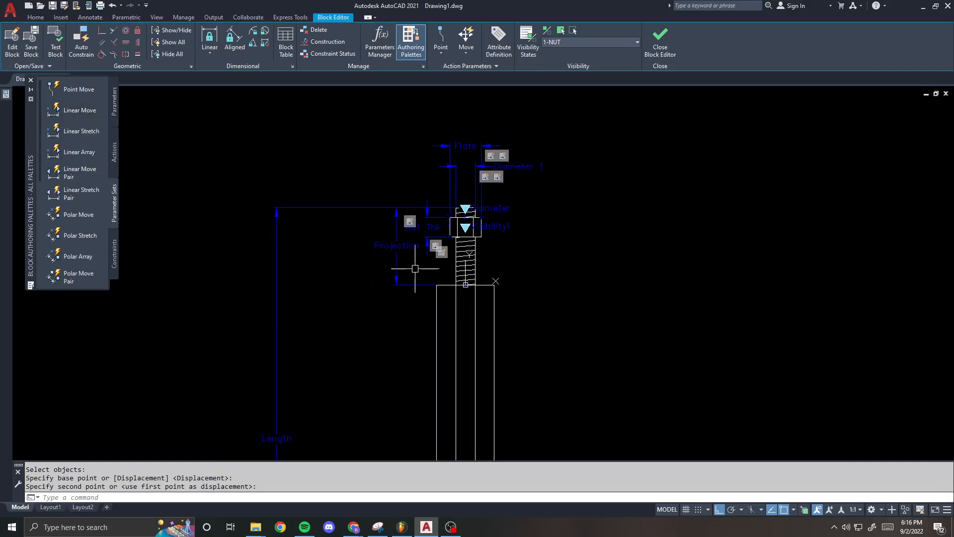
click(79, 151)
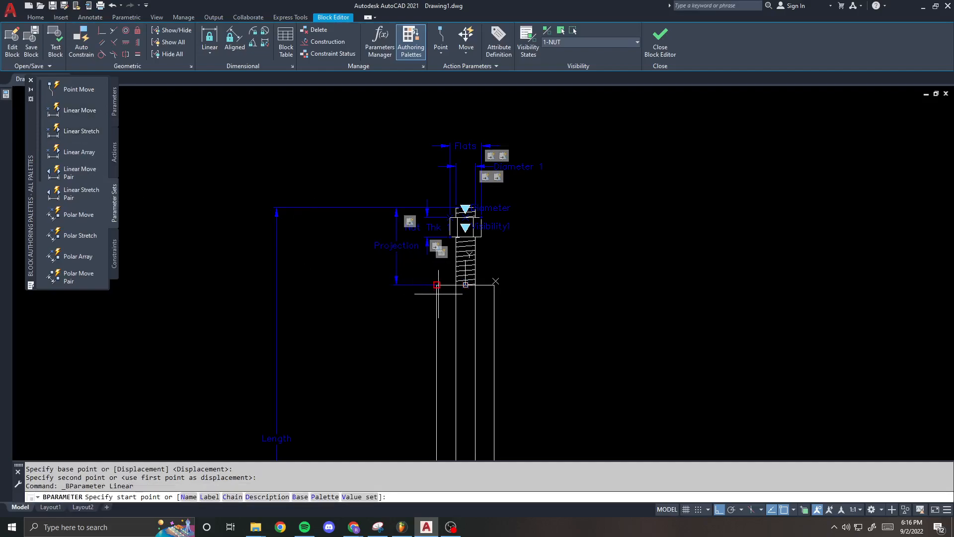
click(436, 284)
click(495, 284)
click(521, 105)
click(456, 107)
text(e)
key(Return)
- Add a Linear Stretch Pair parameter set across the rectangle's full top width, with its label above the other parameters
click(79, 193)
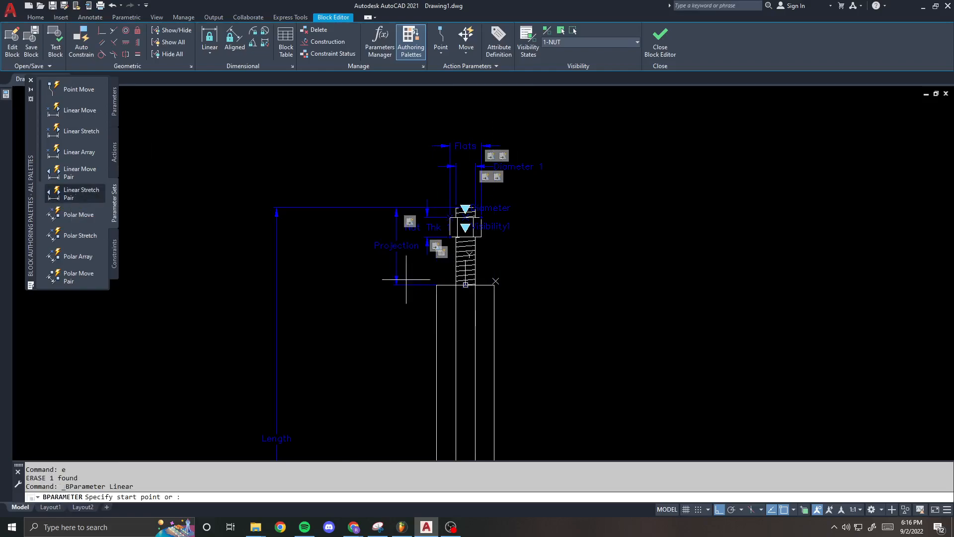
click(436, 285)
click(495, 284)
click(524, 98)
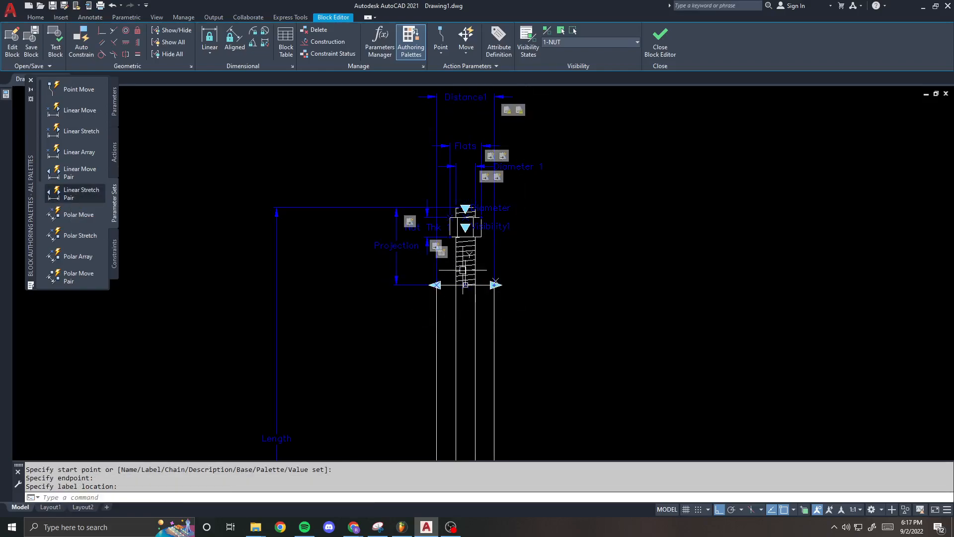
- Add a Linear Stretch parameter set along the rectangle's left edge from its top corner to its bottom corner
click(79, 131)
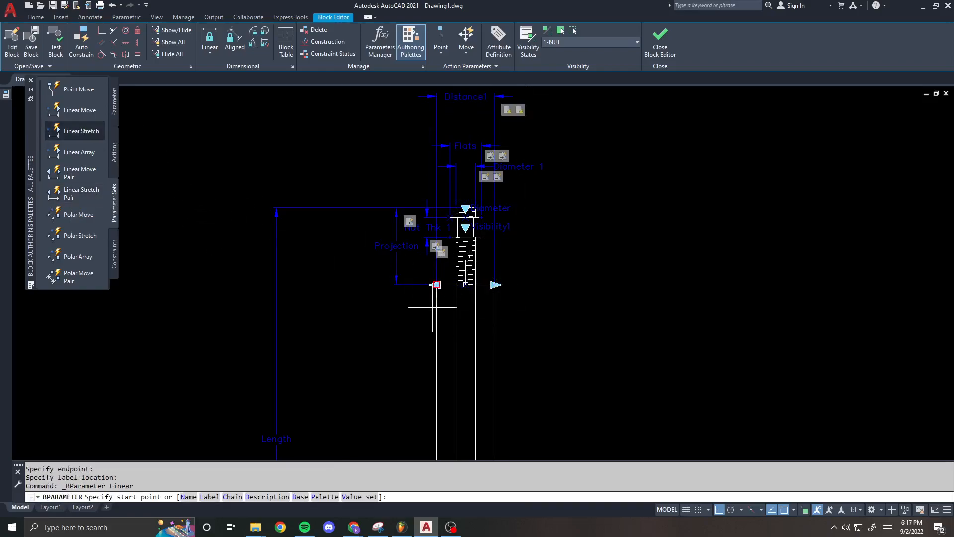
click(436, 284)
scroll(432, 307, down, 1)
click(436, 394)
click(392, 332)
- Set Show Properties to No and Number of Grips to 0 for the rectangle's width and height parameters
click(396, 320)
click(448, 99)
mouse_move(6, 94)
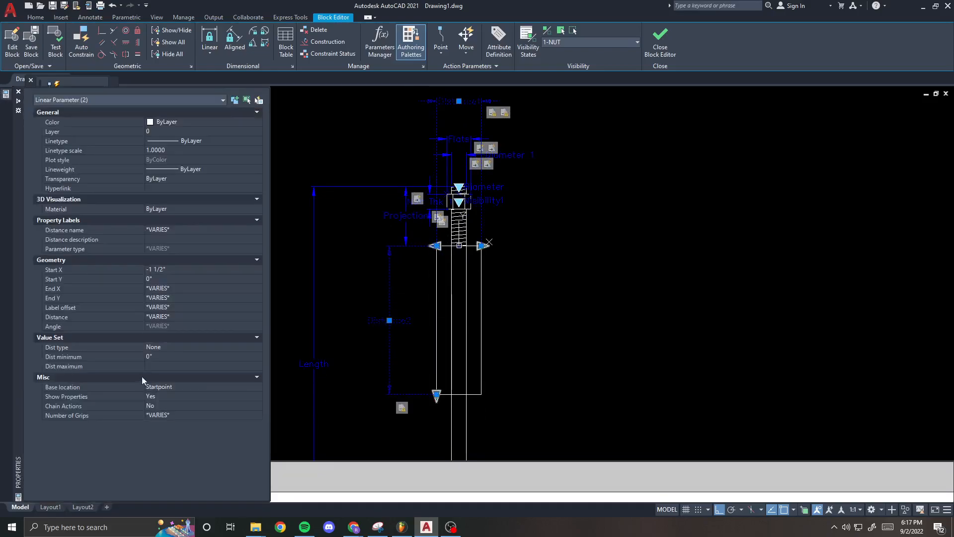
click(171, 395)
click(169, 413)
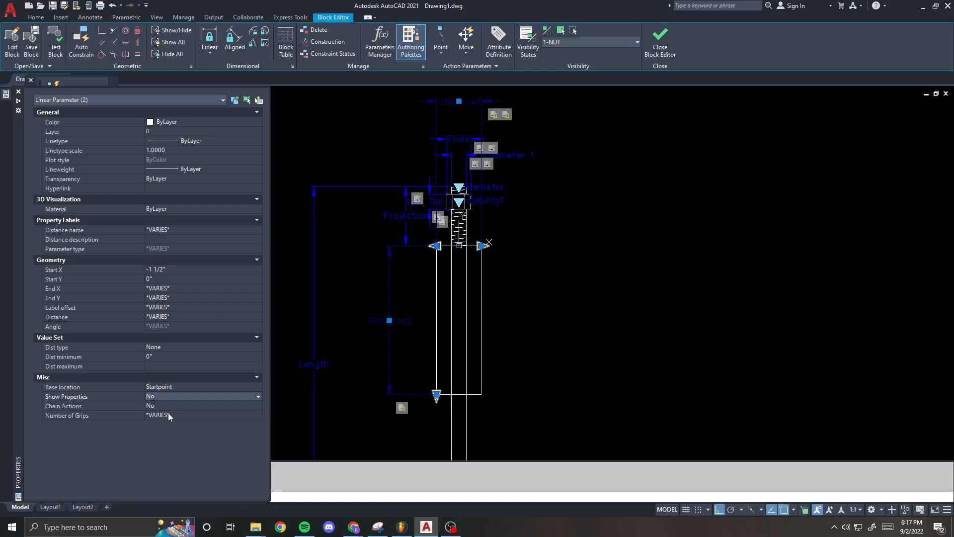
double_click(169, 415)
click(168, 423)
key(Escape)
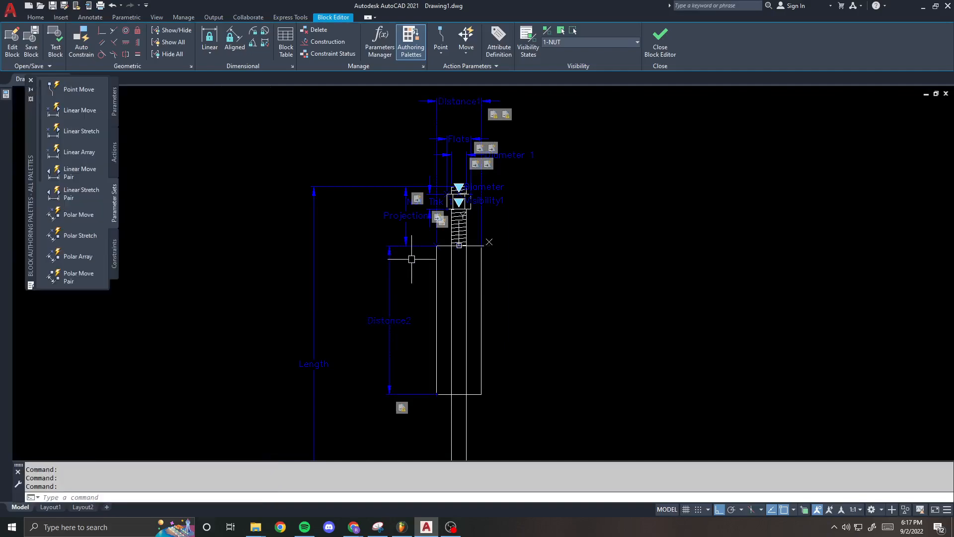
key(Escape)
- Rename the rectangle's width parameter "Sleeve Dia."
middle_drag(442, 193, 439, 199)
text(ed)
key(space)
click(451, 113)
text(SIeeve Dia.)
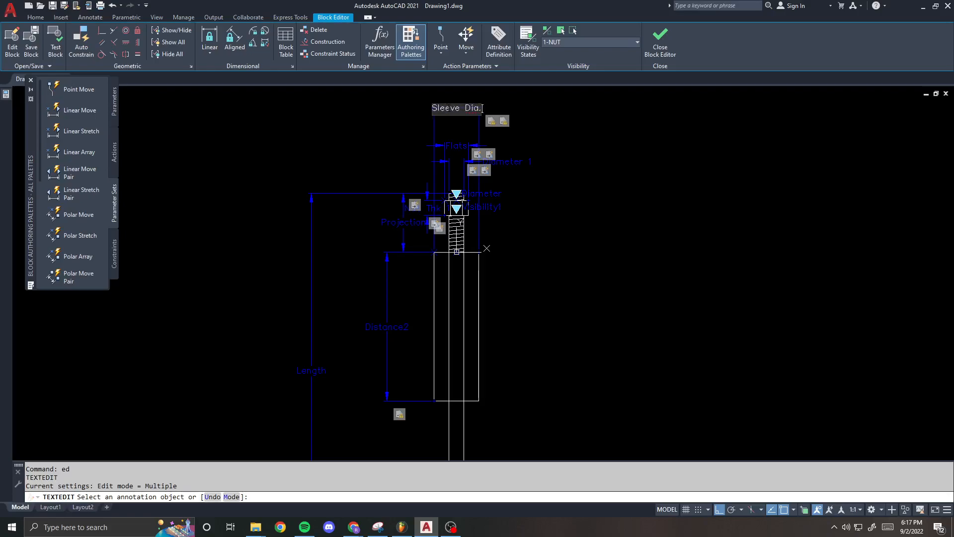
key(Return)
- Rename the rectangle's height parameter "Sleeve Length"
click(390, 328)
text(Sle)
text(ve L)
key(BackSpace)
text(ve Length)
key(Return)
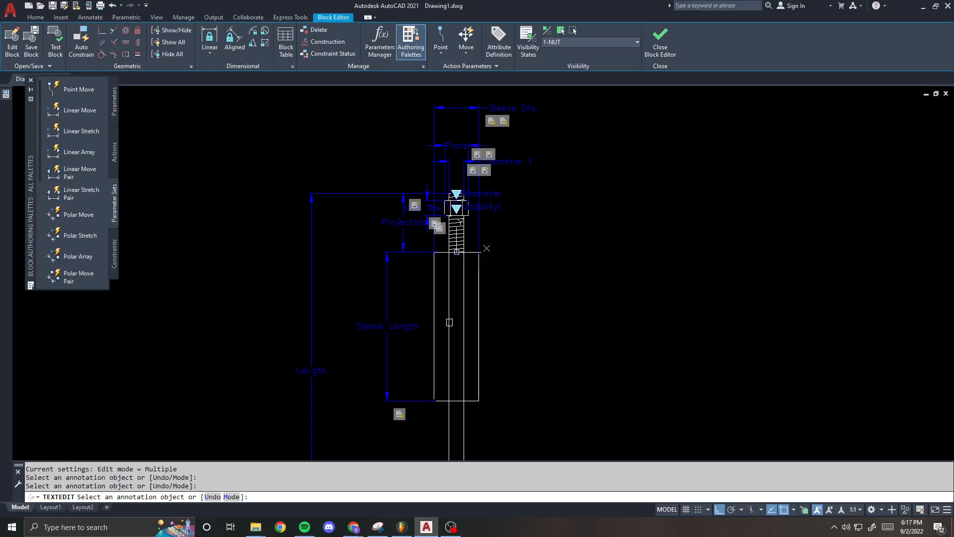
key(Return)
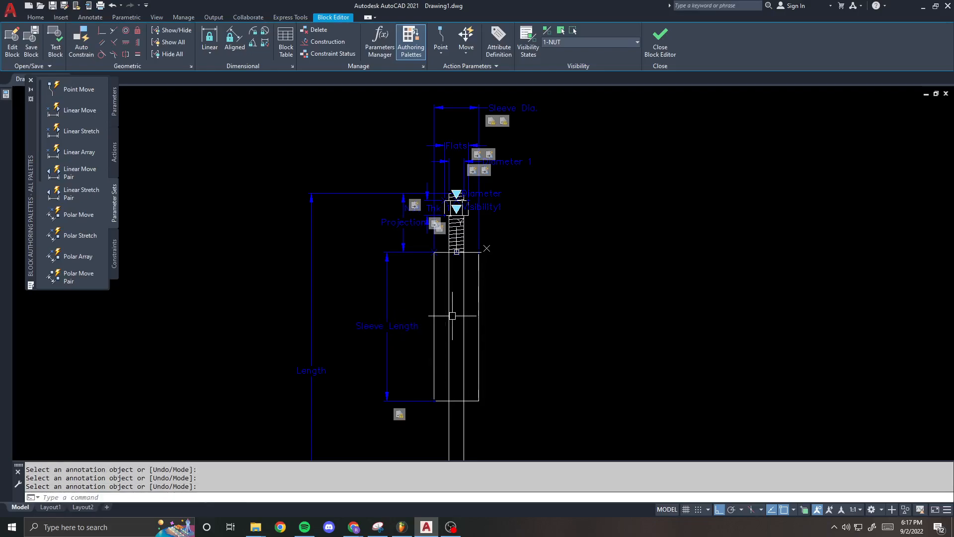
- Define the right Sleeve Dia. stretch action with a frame around the rectangle's right edge and the rectangle as its object
right_click(506, 120)
mouse_move(549, 139)
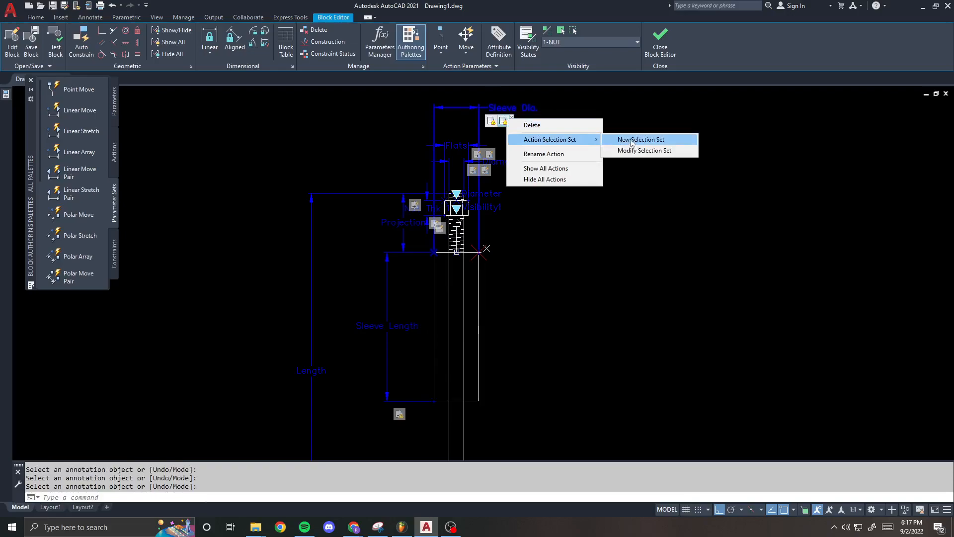
click(631, 140)
click(516, 412)
key(F3)
click(472, 240)
click(476, 304)
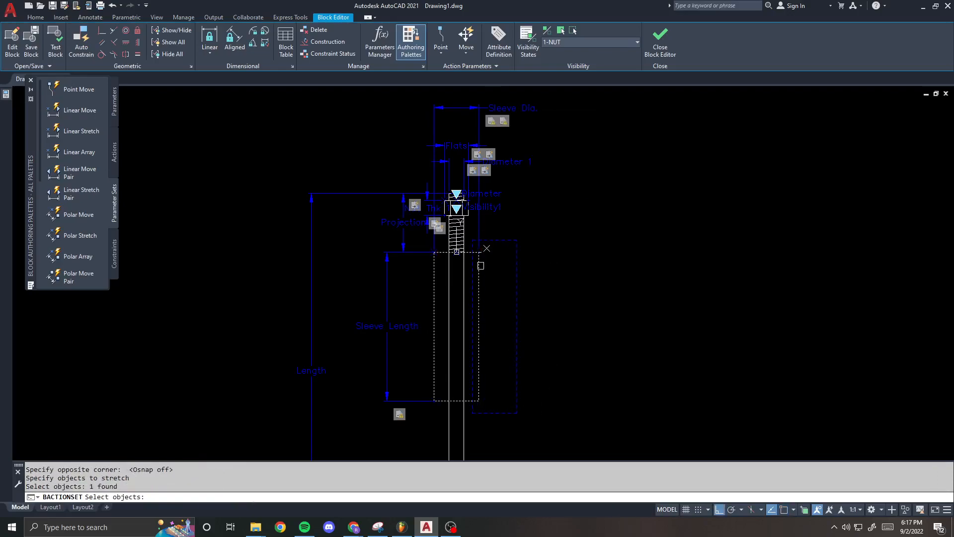
key(Return)
- Define the left Sleeve Dia. stretch action with a frame around the rectangle's left edge and the rectangle as its object
right_click(491, 120)
mouse_move(526, 143)
click(624, 145)
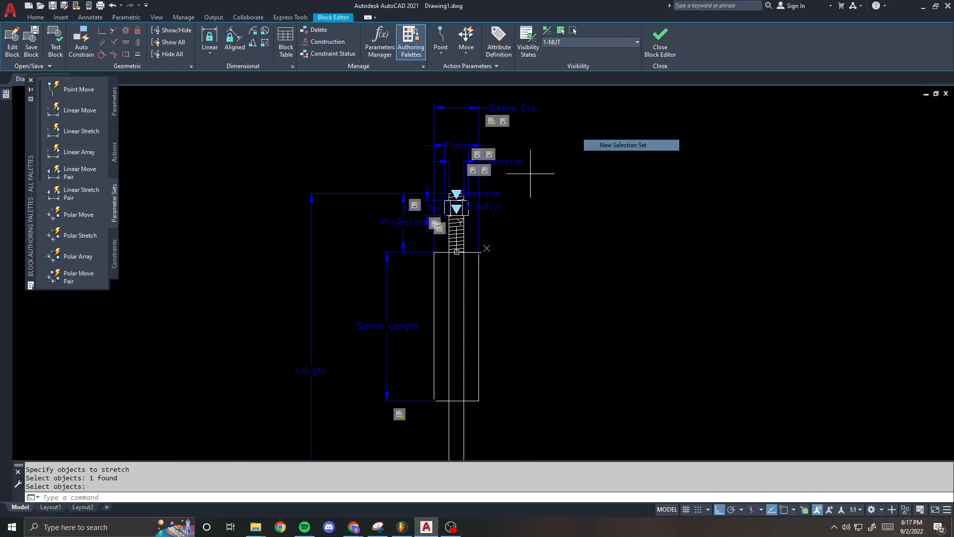
click(440, 245)
click(426, 417)
click(435, 368)
key(Return)
- Define the Sleeve Length stretch action with a frame around the rectangle's lower part and the rectangle as its object
right_click(403, 411)
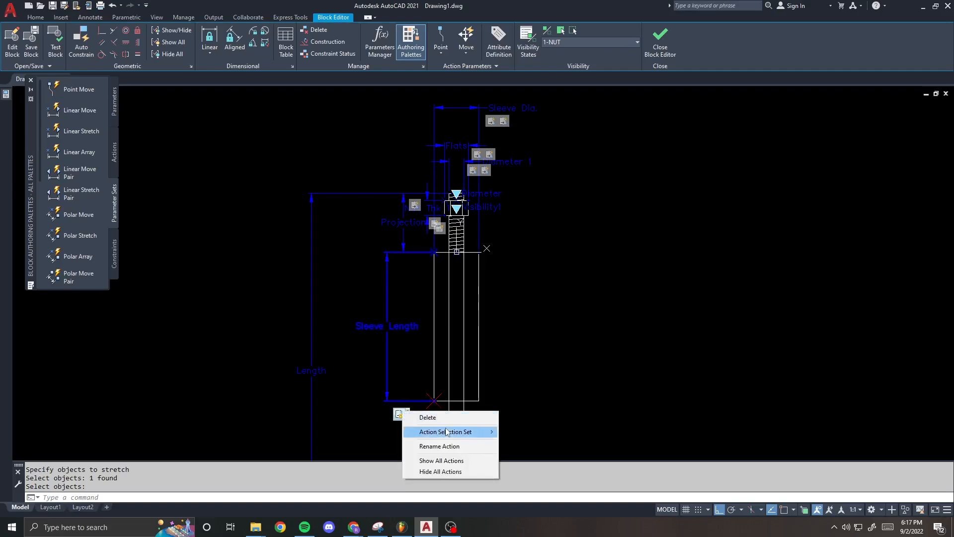
mouse_move(477, 431)
click(530, 434)
click(522, 379)
click(405, 413)
click(434, 323)
key(Return)
- Close the Block Editor and save the changes to the anchor block
scroll(405, 281, down, 3)
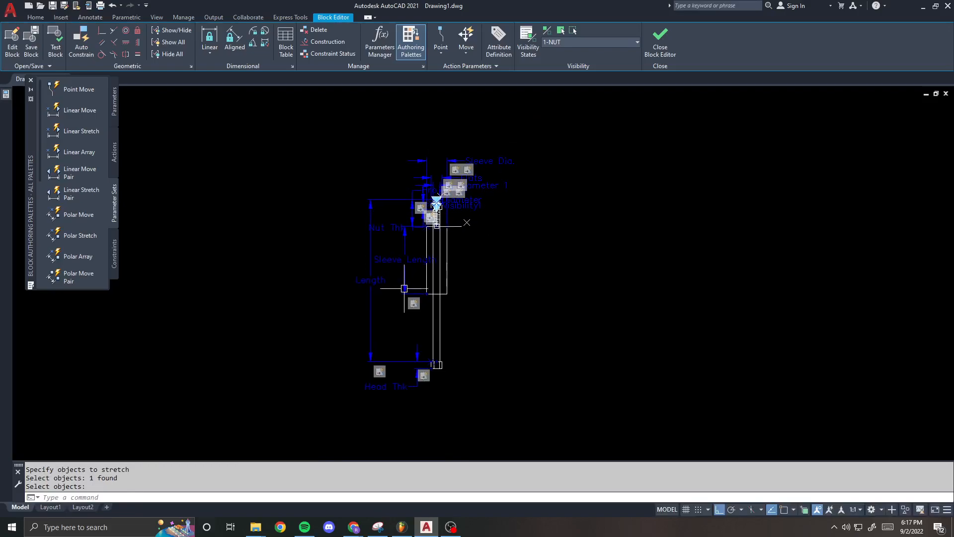
click(660, 39)
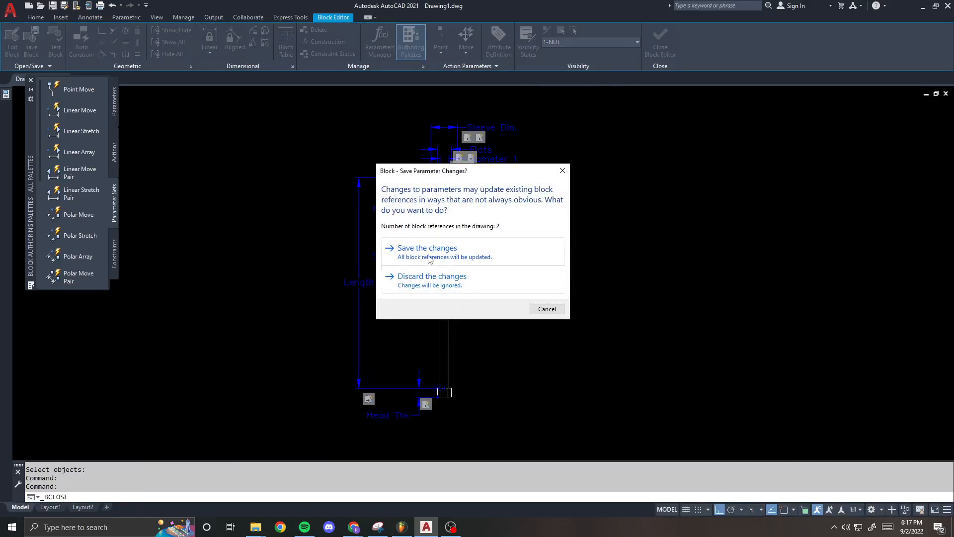
click(428, 254)
- Switch both anchor bolts in the pier to the 1-NUT visibility state
click(363, 189)
click(363, 171)
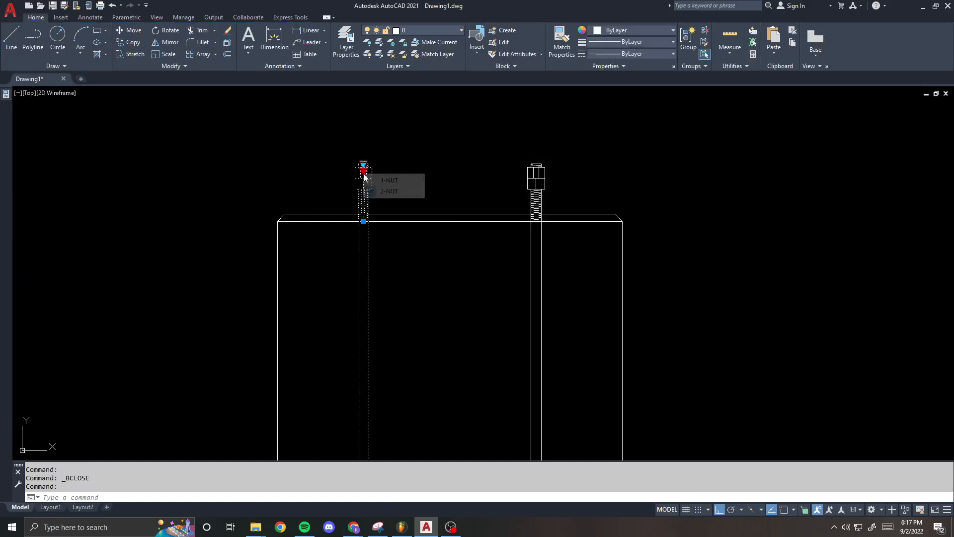
click(389, 180)
click(536, 164)
click(532, 166)
click(536, 172)
click(563, 178)
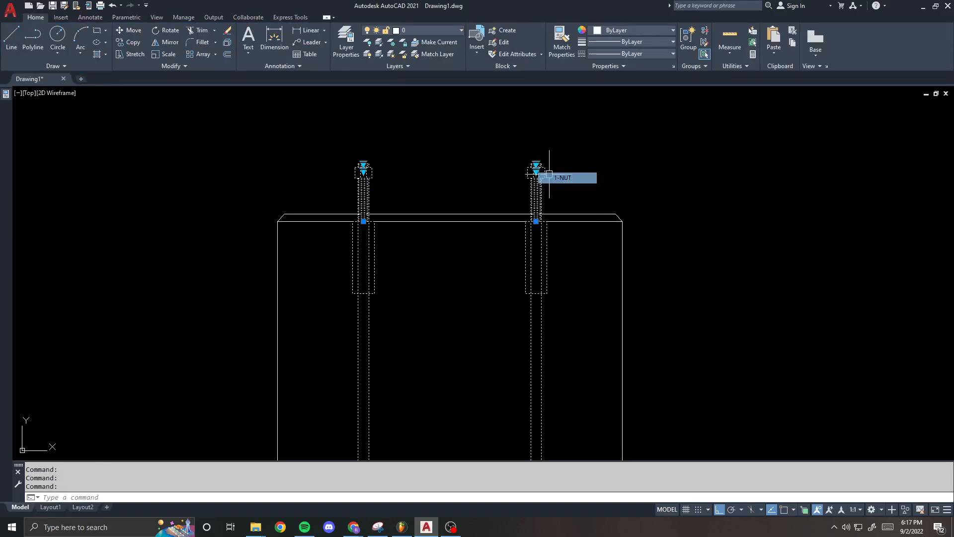
- Try a 1 1/8" diameter on the left anchor bolt, and set both bolts' diameter to 1 1/4"
click(363, 164)
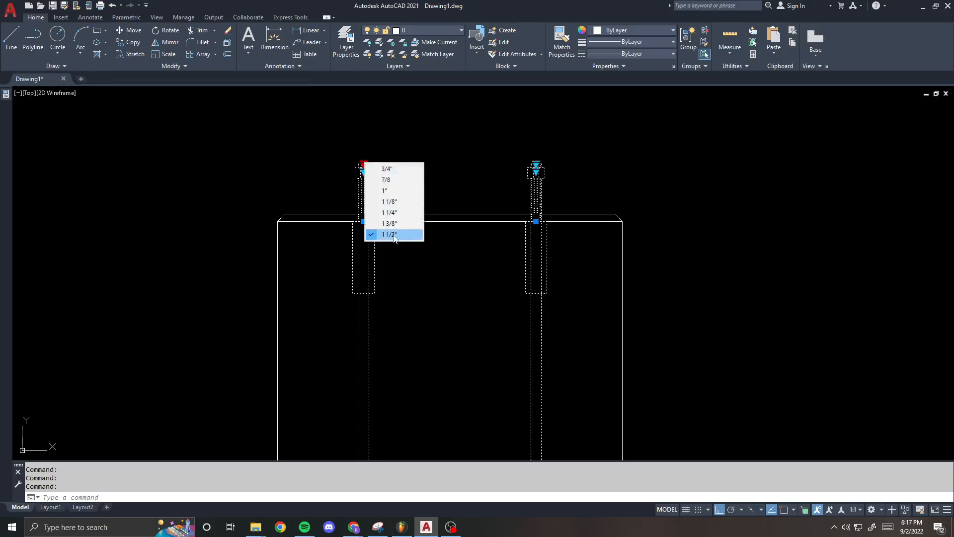
click(389, 201)
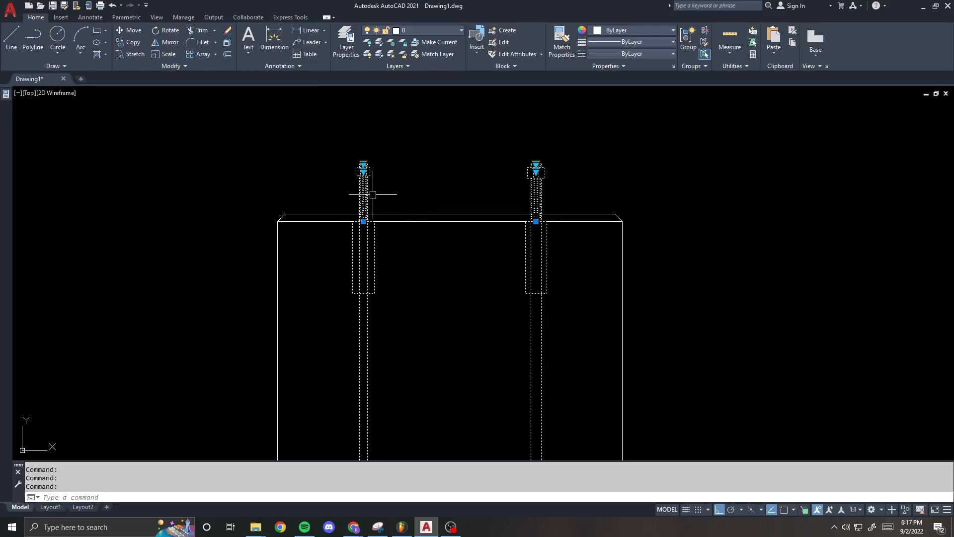
click(363, 171)
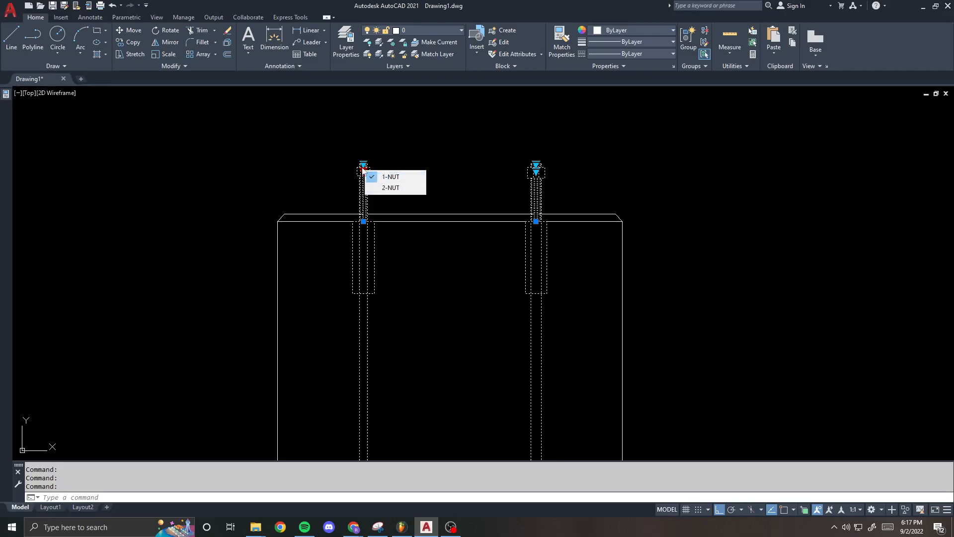
click(363, 163)
click(399, 211)
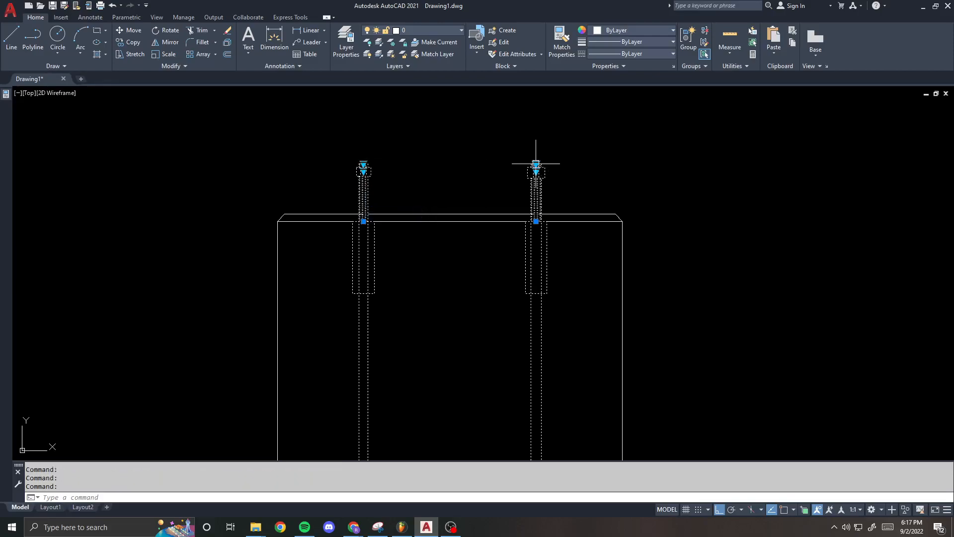
click(536, 165)
click(568, 213)
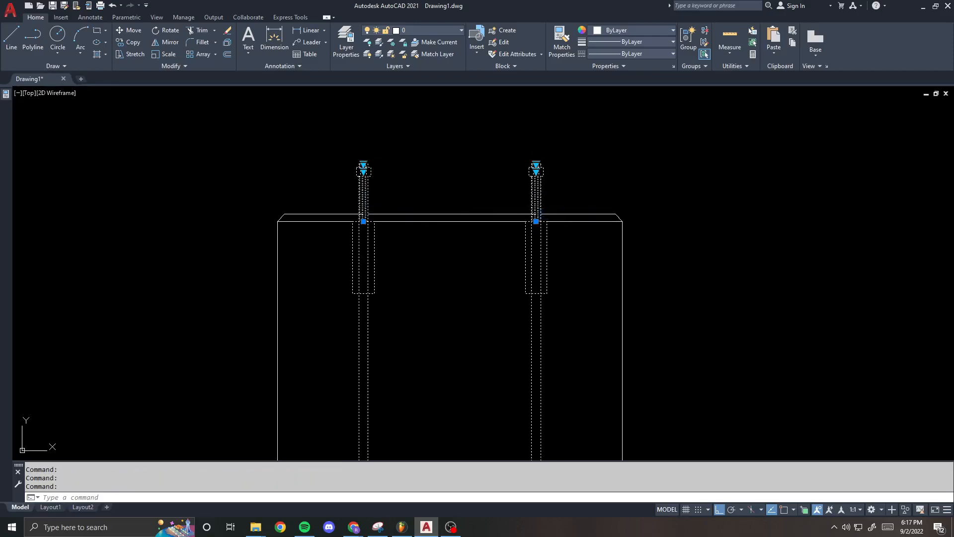
- Check the custom properties of both anchor bolts for the sleeve parameters
key(Escape)
click(395, 252)
click(329, 275)
click(590, 260)
click(437, 243)
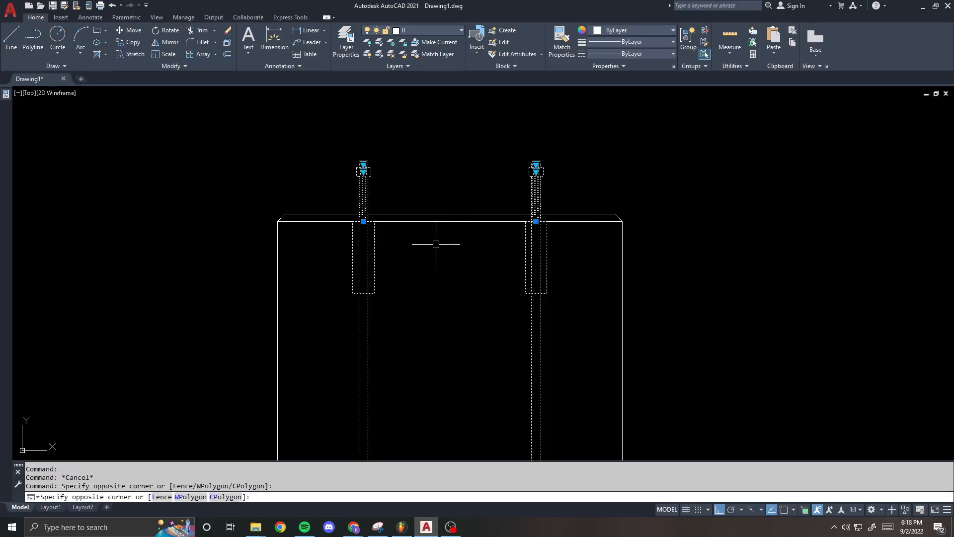
key(ctrl+1)
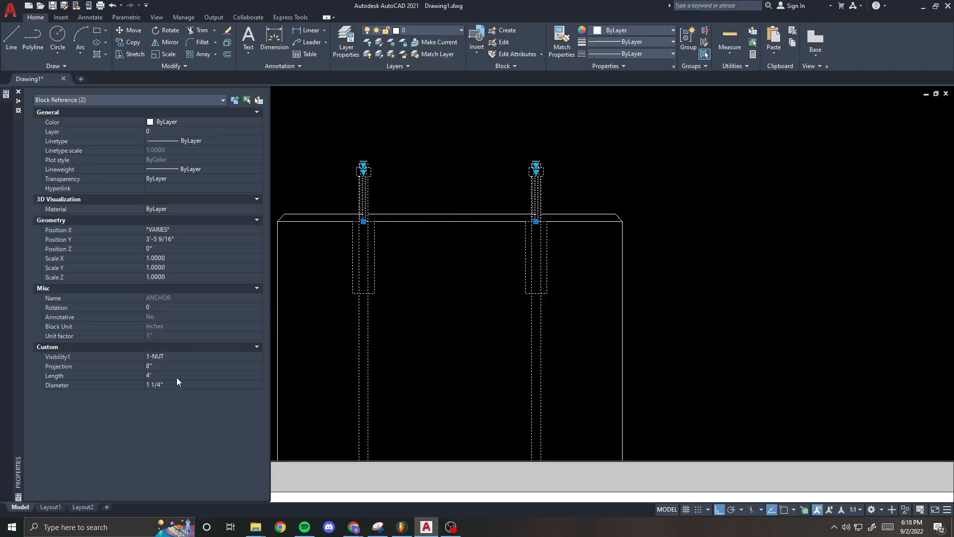
key(Escape)
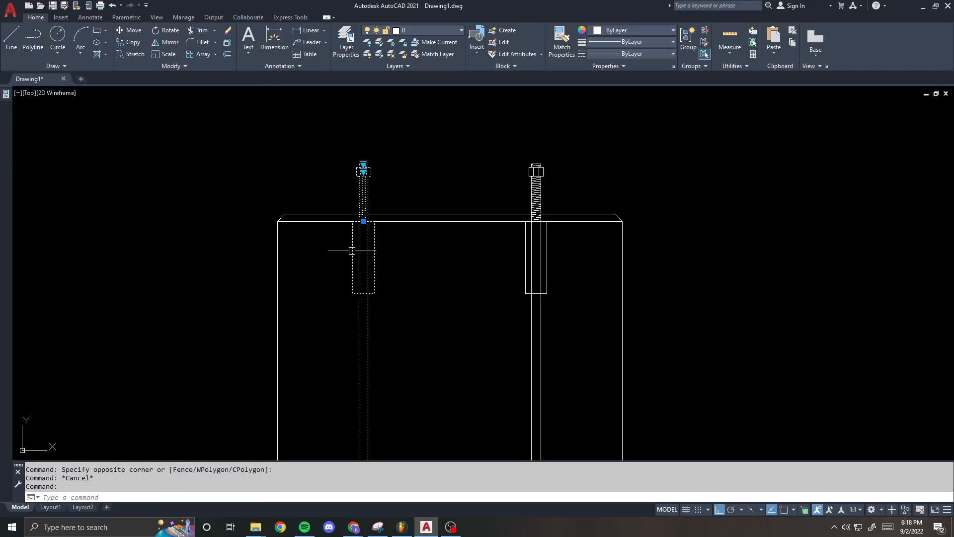
- Set Show Properties to Yes for the anchor block's Sleeve Dia. and Sleeve Length parameters and save the block
text(be)
key(Return)
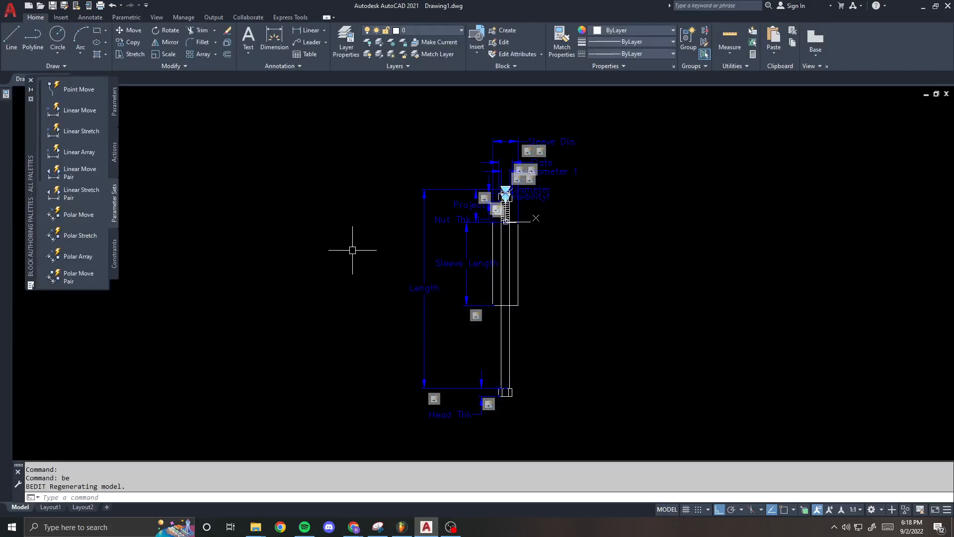
click(457, 268)
click(560, 141)
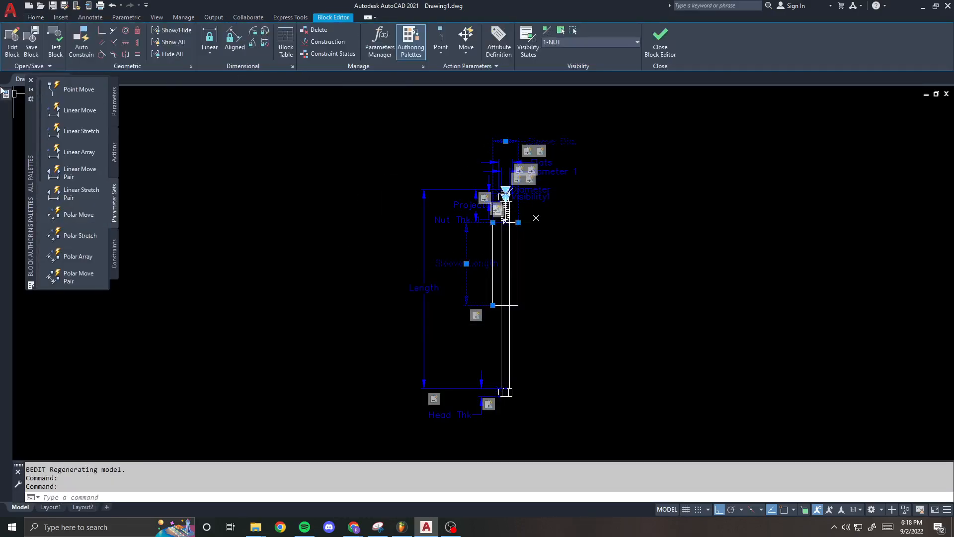
mouse_move(5, 95)
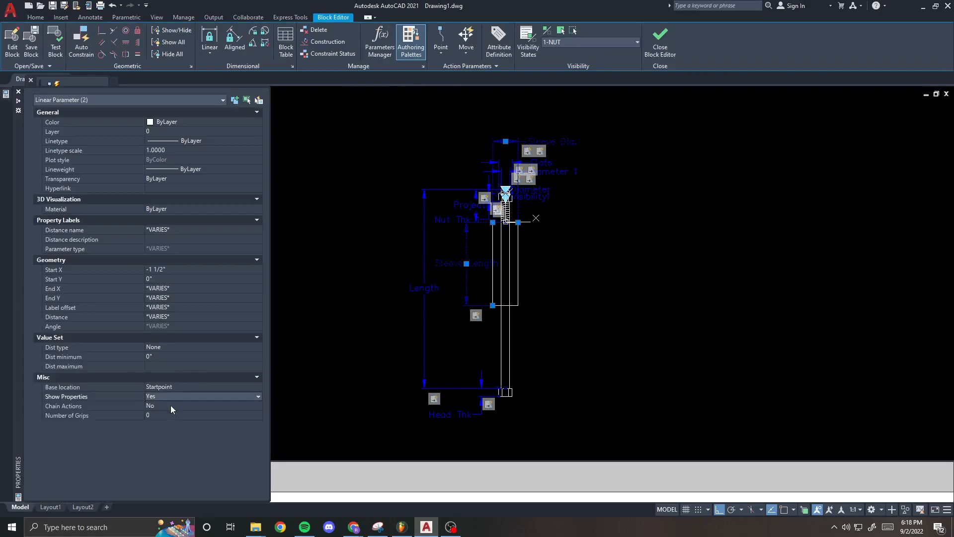
key(Escape)
key(Escape)
click(660, 41)
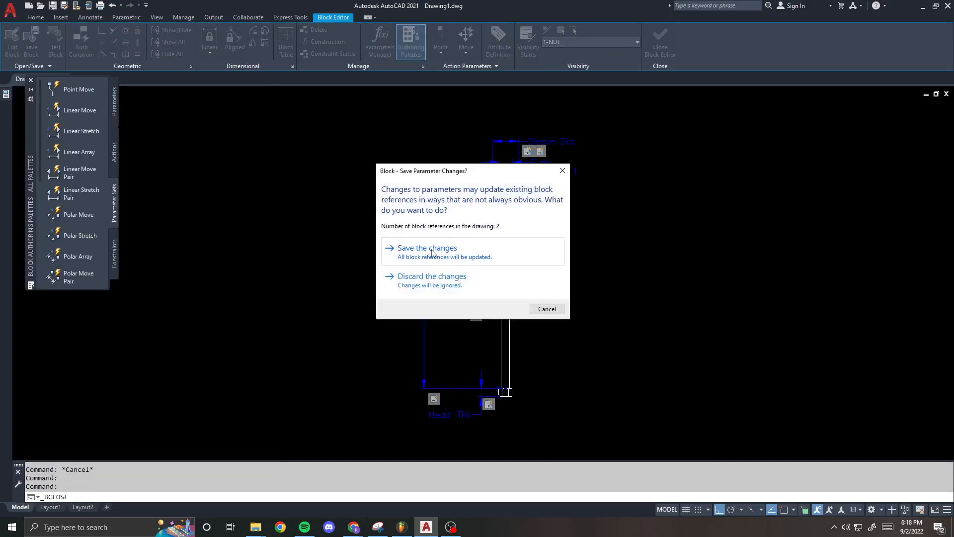
click(431, 258)
- Set the Sleeve Length of both anchor bolts in the pier to 18" and their Sleeve Dia. to 4"
click(575, 258)
click(334, 274)
mouse_move(5, 96)
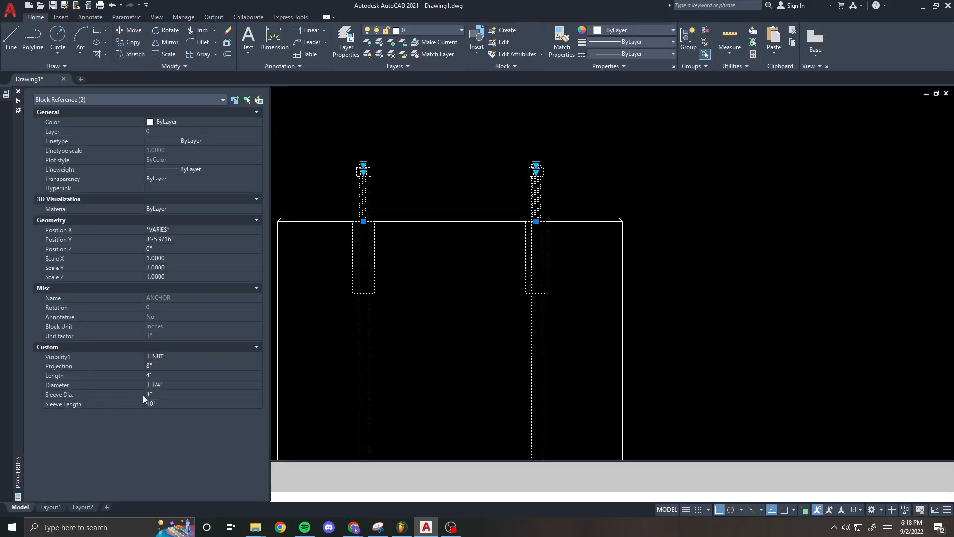
click(160, 397)
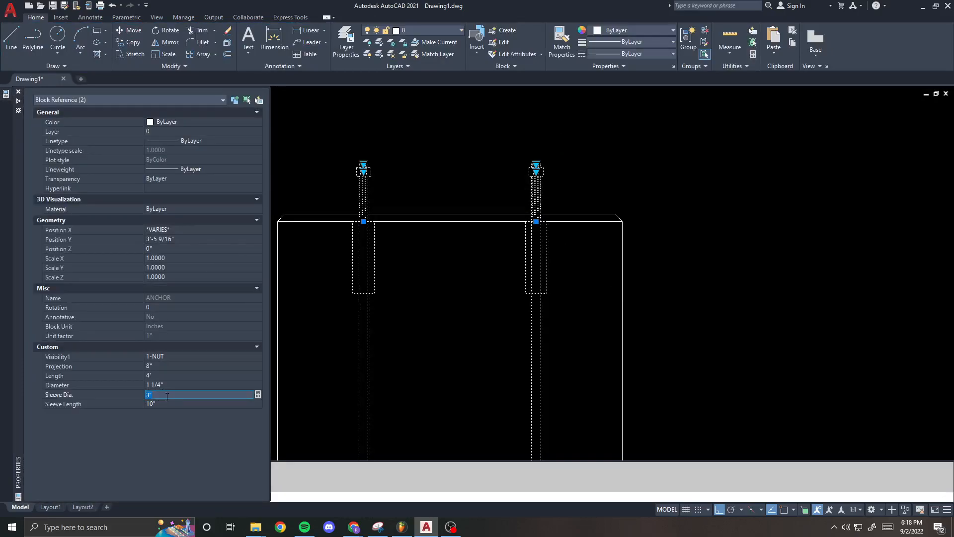
click(164, 399)
text(18)
key(Return)
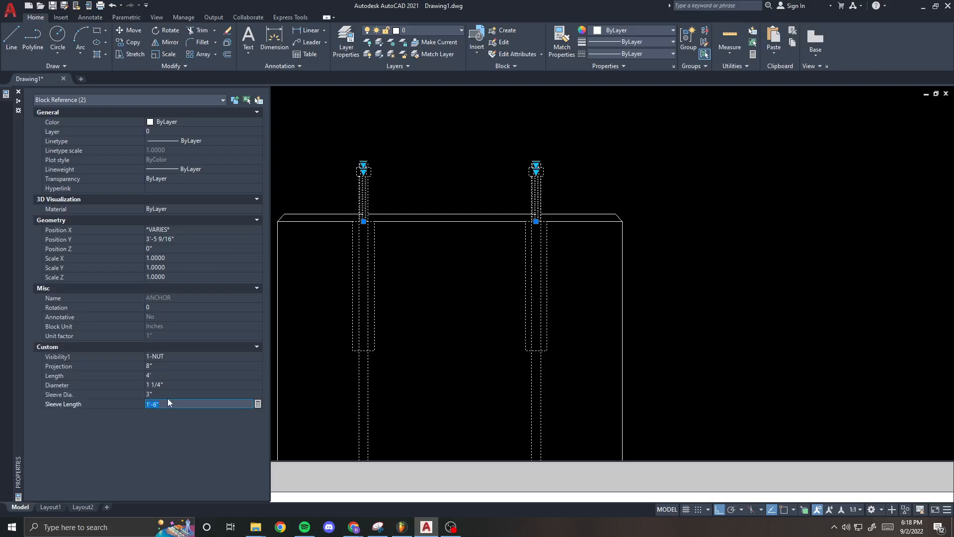
click(184, 391)
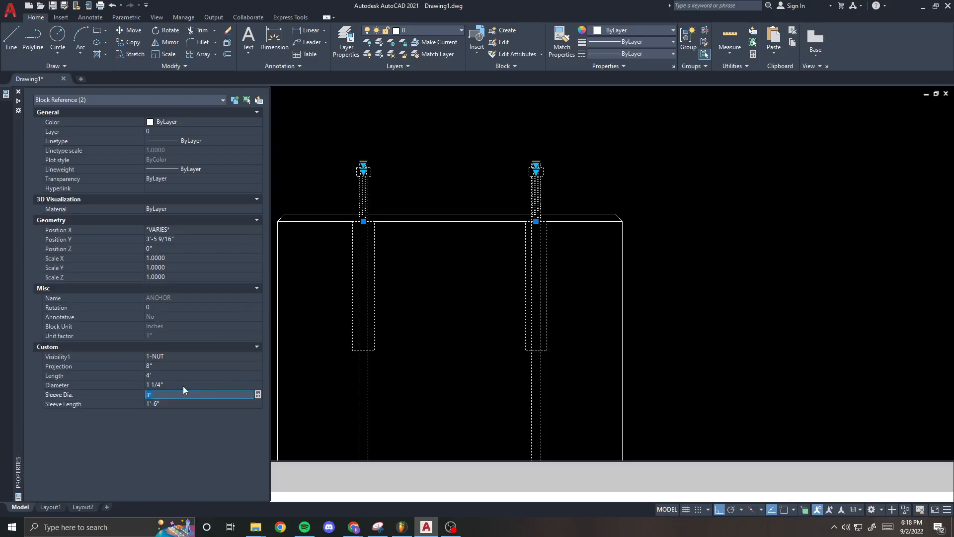
text(4)
key(Return)
key(Escape)
- Open the ANCHOR block definition for editing from the left anchor bolt
click(363, 240)
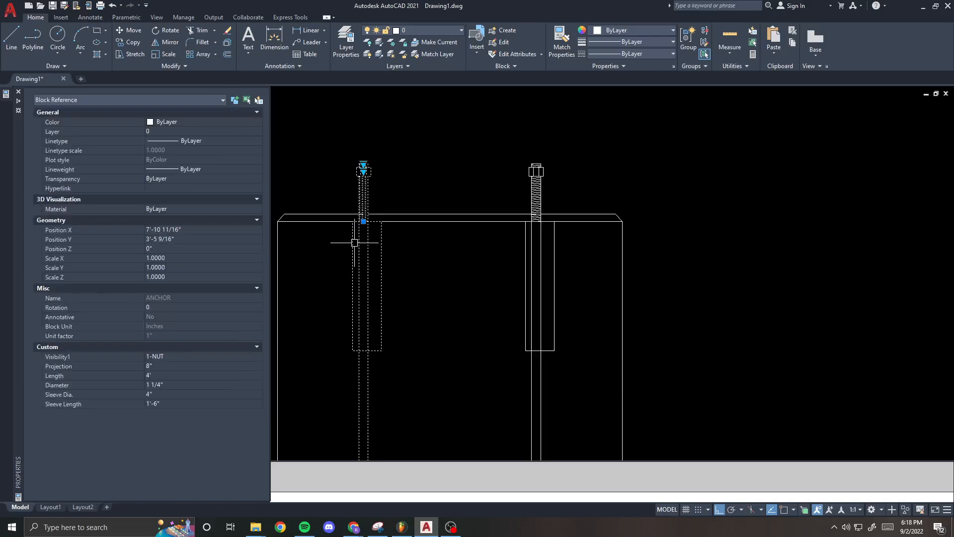
key(ctrl+1)
text(be)
key(Return)
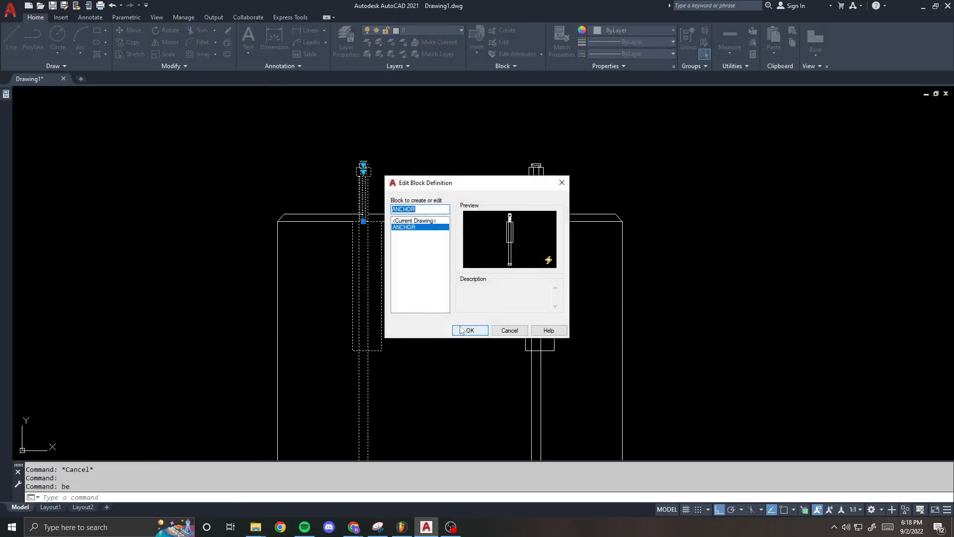
click(467, 330)
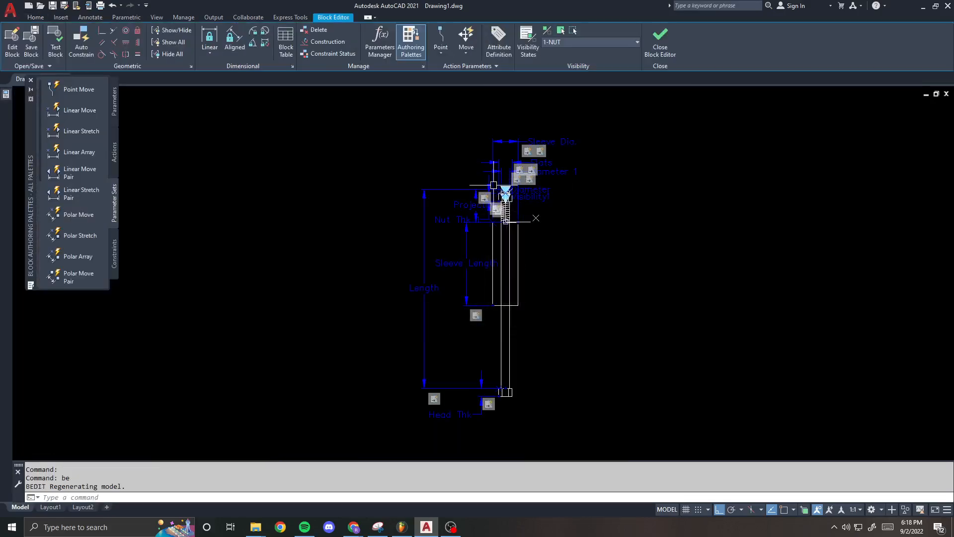
- Make the Sleeve Dia. parameter resize from its midpoint so the sleeve is centred on the bolt, and save the block changes
click(560, 138)
click(532, 134)
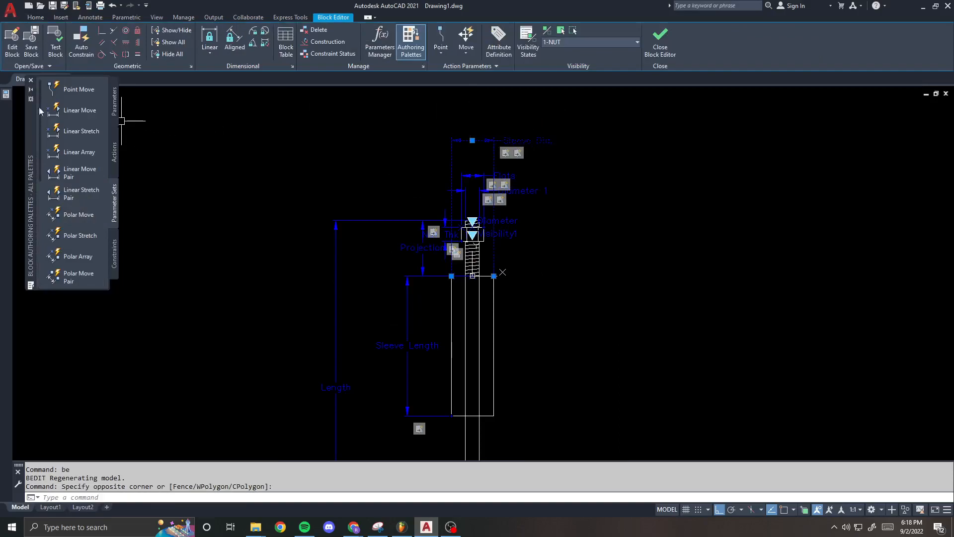
key(ctrl+1)
double_click(169, 387)
click(169, 404)
key(Escape)
key(ctrl+1)
click(654, 52)
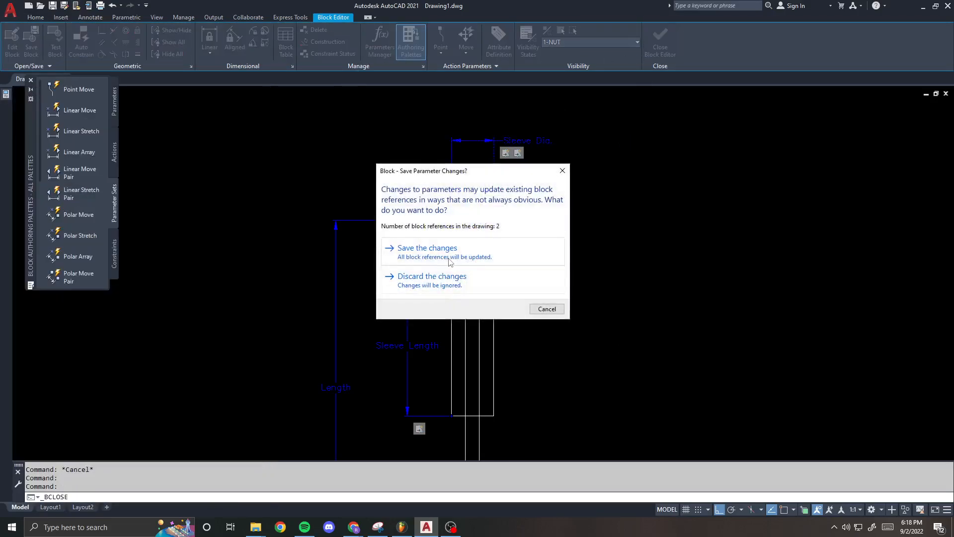
click(450, 259)
- Try a 1' Sleeve Dia. on the left anchor bolt
click(398, 238)
click(367, 242)
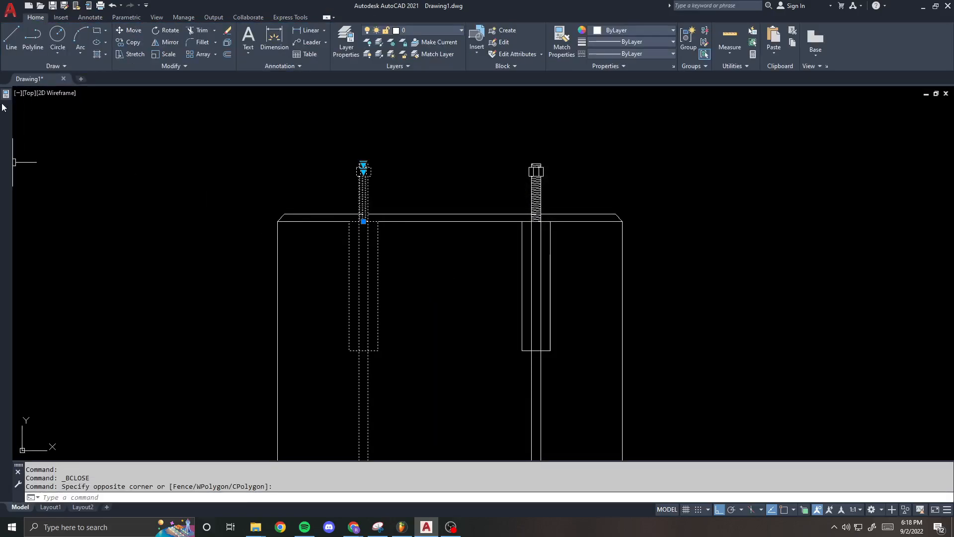
key(ctrl+1)
click(173, 395)
text(1'-6")
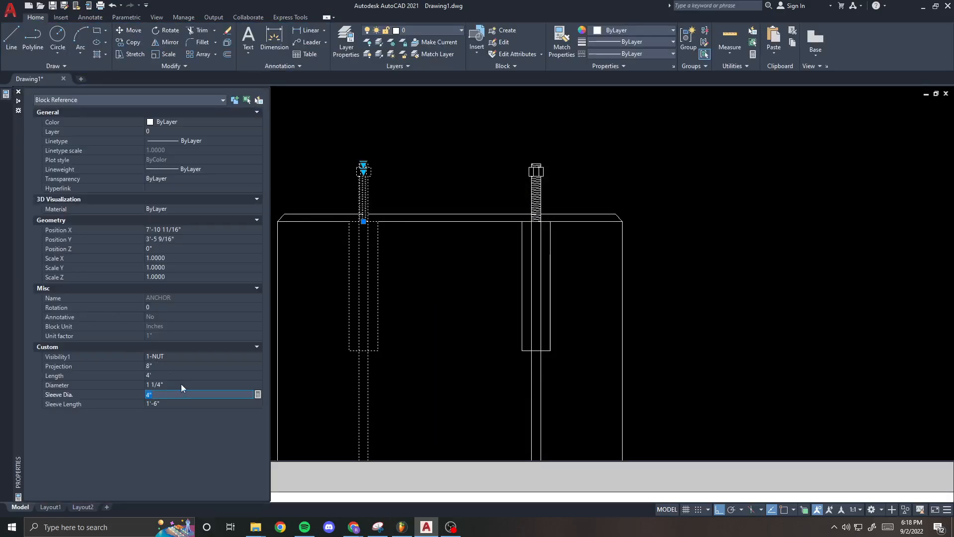
key(Tab)
- Set the left anchor bolt's Sleeve Dia. to 3" and compare its sleeve with the one on the right bolt
click(181, 394)
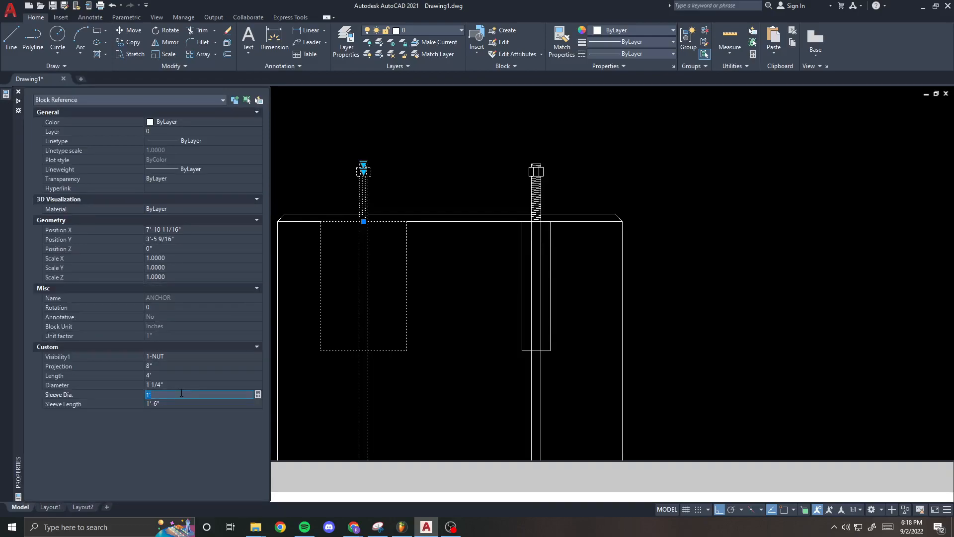
text(3)
key(Tab)
key(Escape)
scroll(427, 246, down, 2)
click(422, 253)
click(311, 264)
scroll(365, 186, up, 2)
key(Escape)
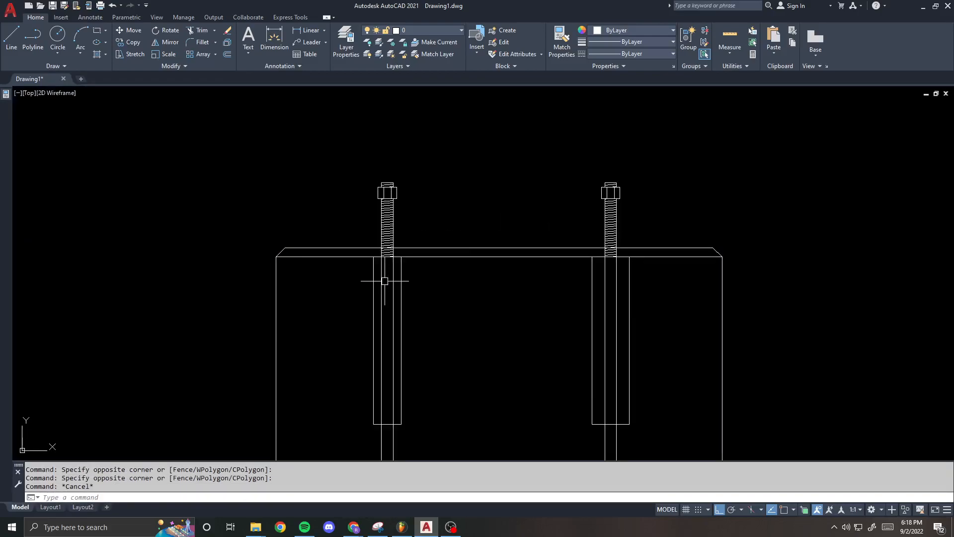
- Set the left anchor bolt's Sleeve Dia. and Sleeve Length to 0 to hide its sleeve
click(401, 282)
mouse_move(6, 159)
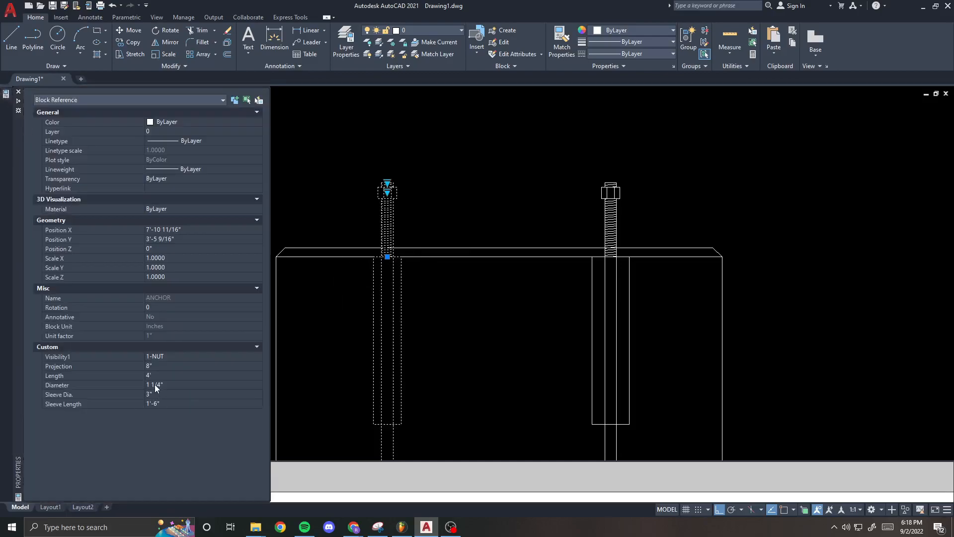
click(169, 393)
text(0)
key(Tab)
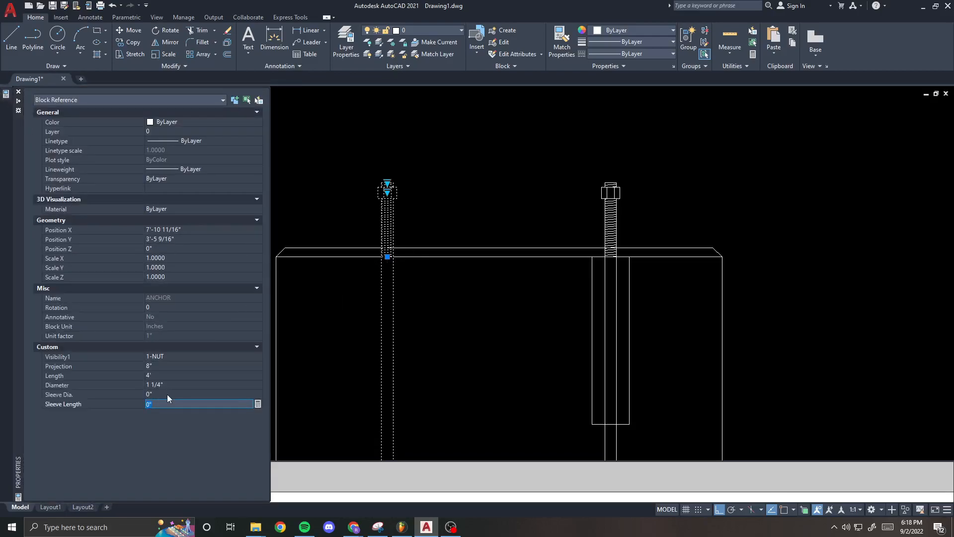
- Try a Sleeve Dia. of 3" with a Sleeve Length of 11" on the left anchor bolt
click(167, 395)
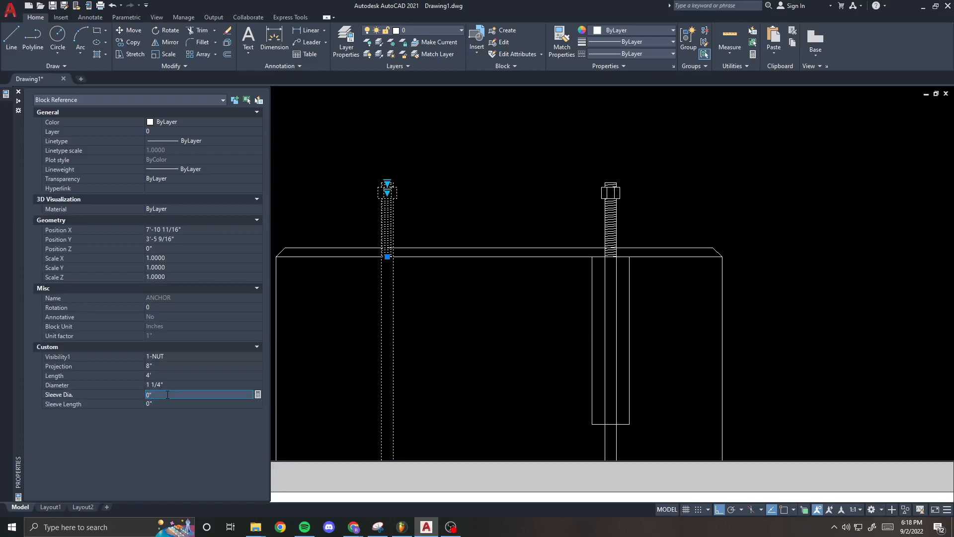
key(Tab)
text(1)
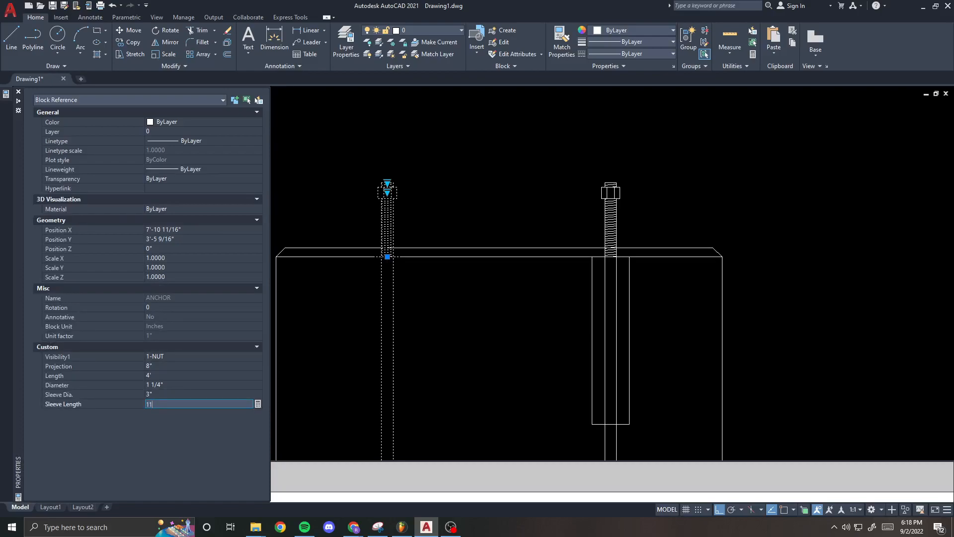
text(1)
- Return the left anchor bolt's Sleeve Dia. and Sleeve Length to 0 and inspect the bolt without its sleeve
click(166, 394)
key(Tab)
text(0)
key(Escape)
key(Escape)
scroll(406, 253, up, 6)
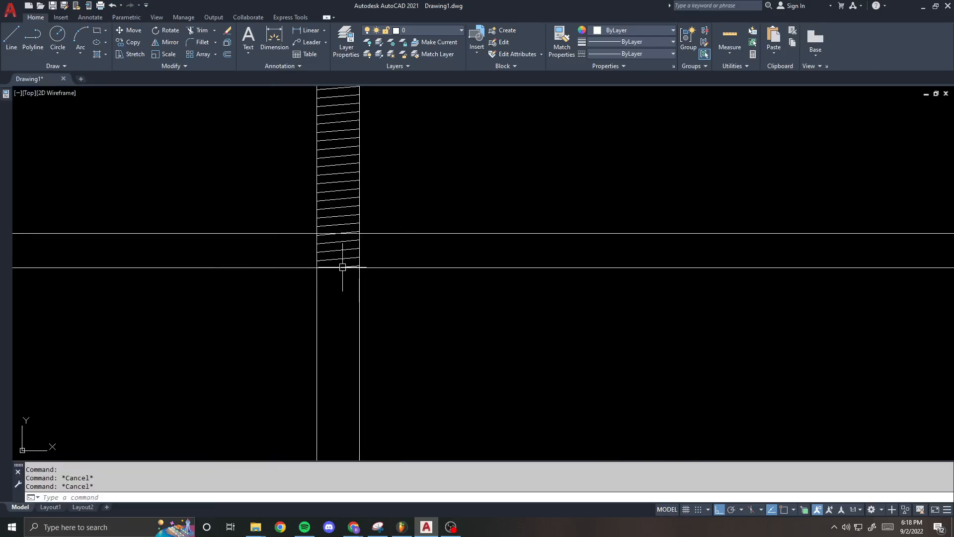
scroll(343, 261, down, 2)
scroll(354, 264, down, 5)
scroll(351, 263, up, 2)
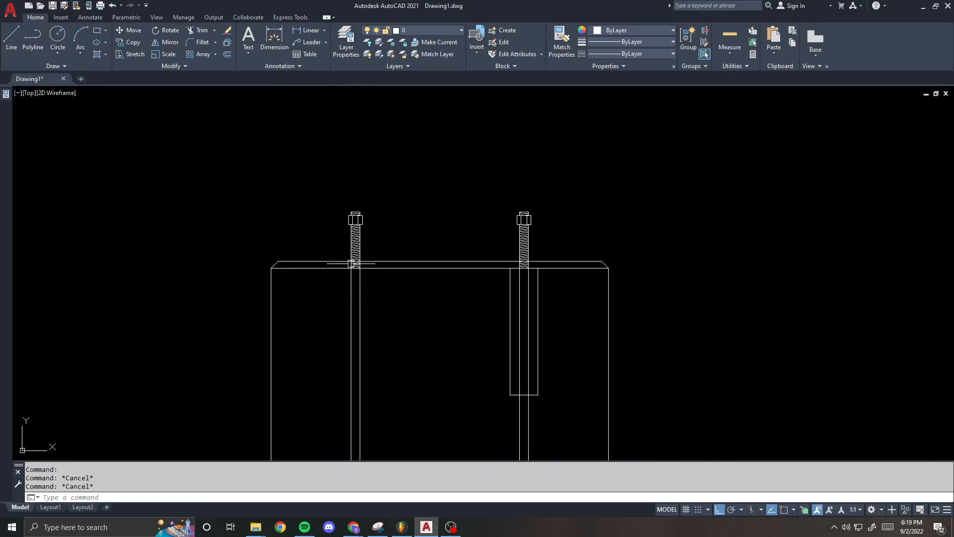
scroll(351, 263, down, 1)
middle_drag(348, 313, 397, 253)
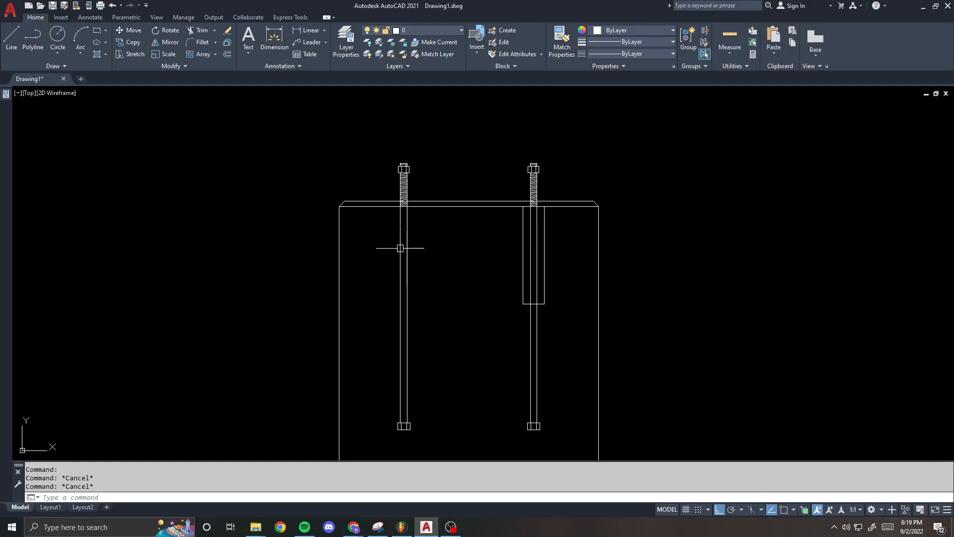
- Erase both anchor bolts from the concrete pier
click(571, 226)
click(365, 257)
text(e)
key(Return)
- Insert the ANCHOR block at the midpoint of the pier's upper horizontal line, just below the chamfers
text(i)
key(Return)
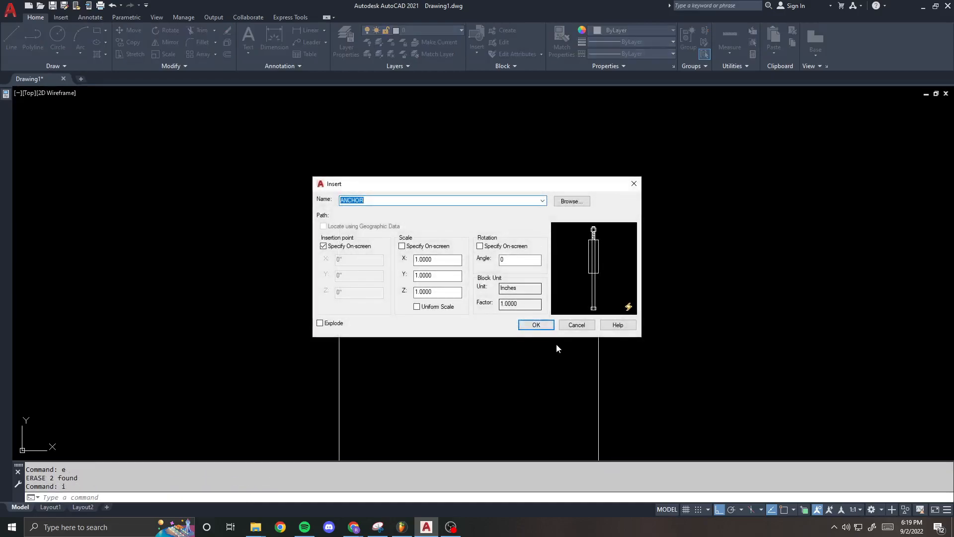
click(535, 325)
shift+right_click(464, 202)
click(486, 281)
click(468, 204)
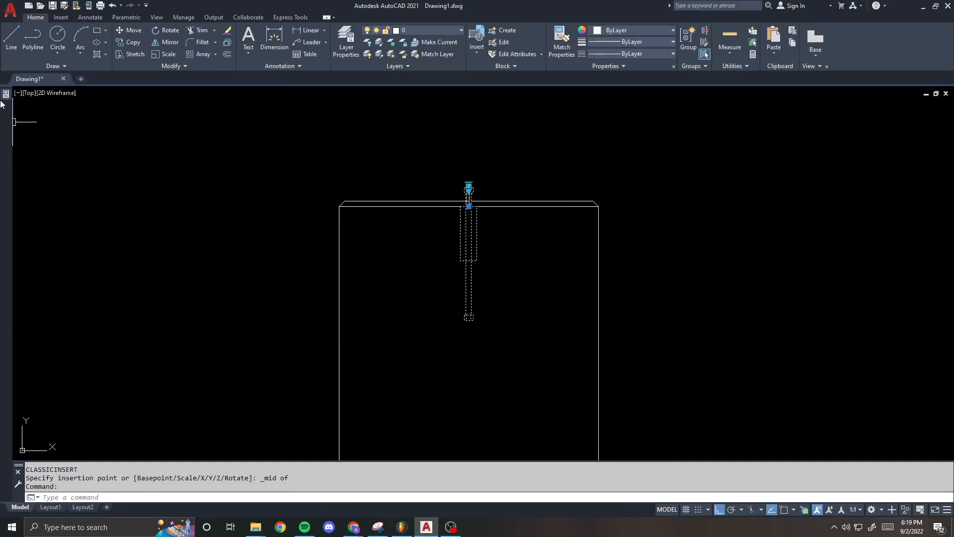
- Set the inserted anchor bolt's diameter to 3/4"
mouse_move(3, 95)
click(187, 366)
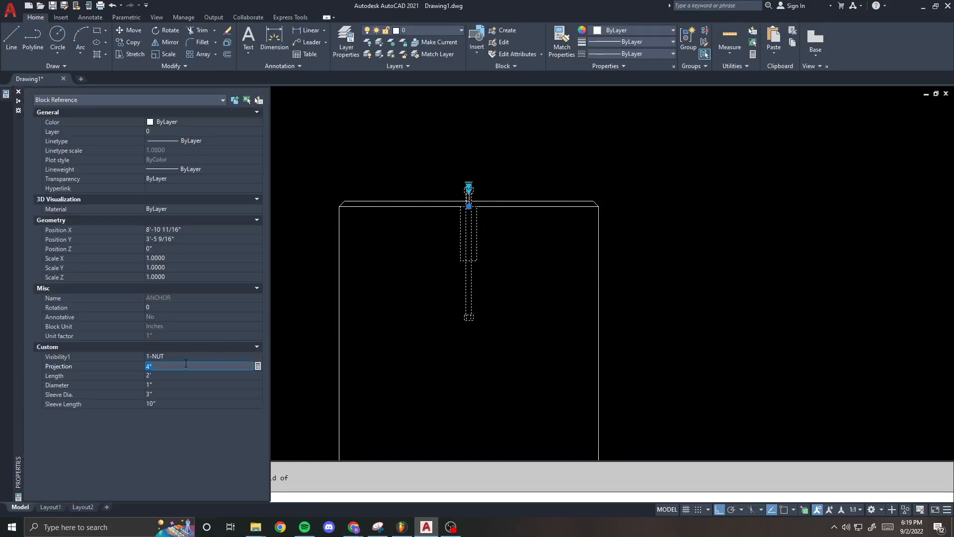
click(186, 356)
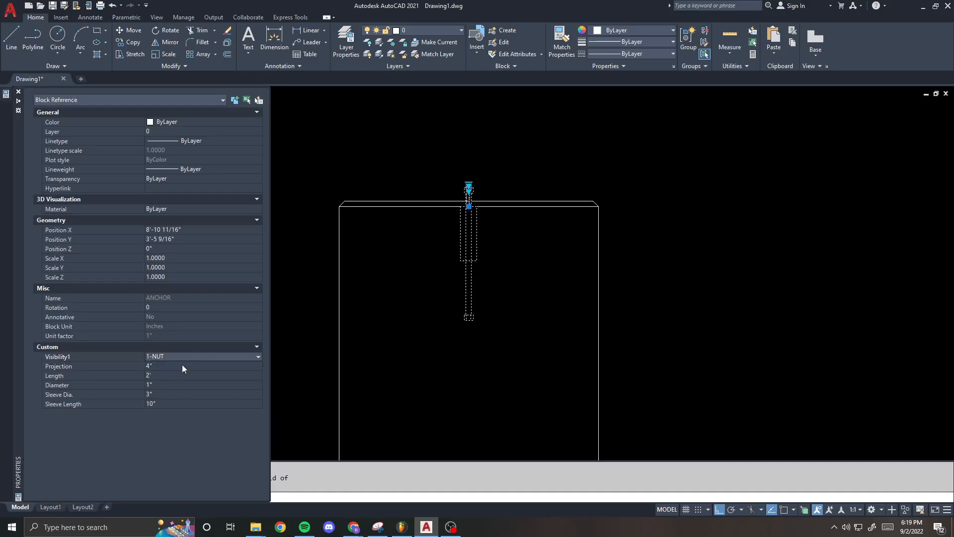
click(181, 366)
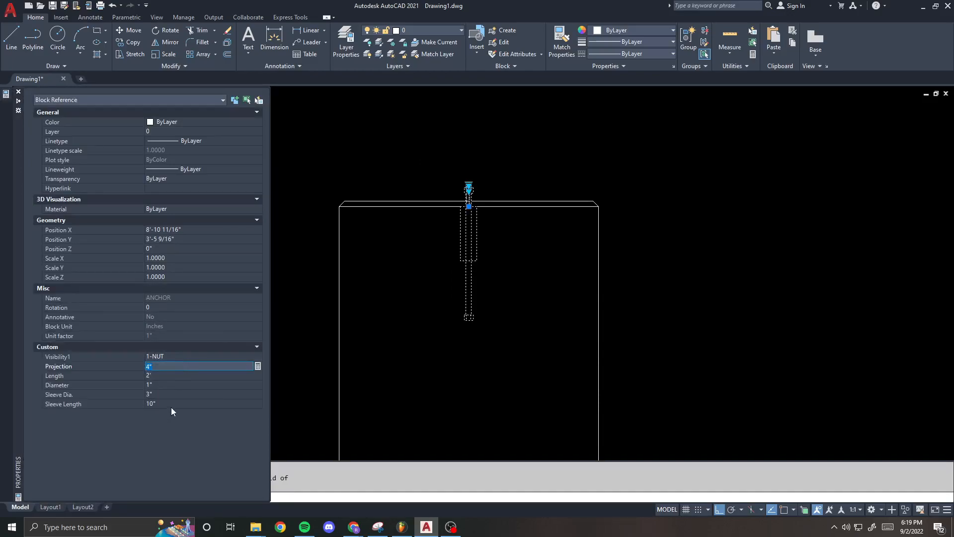
click(180, 382)
click(180, 383)
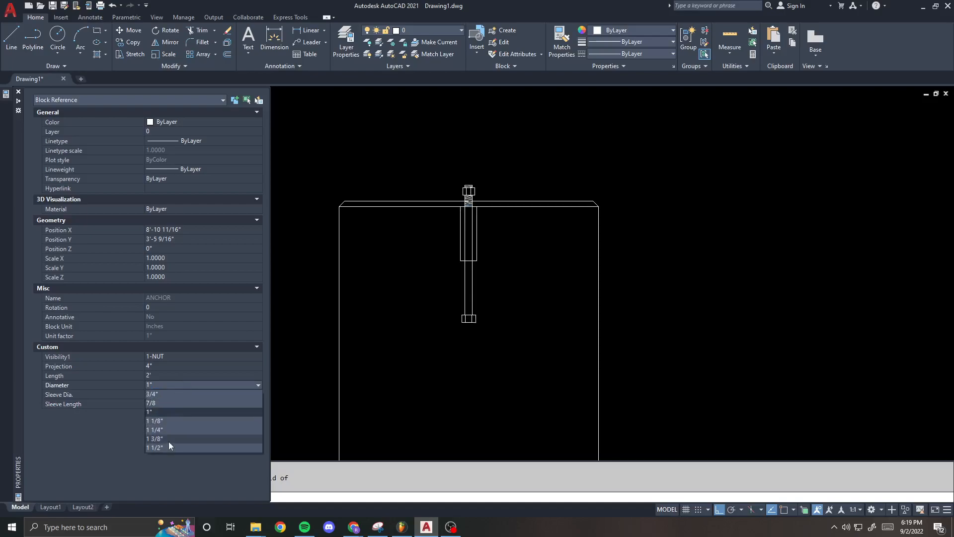
click(183, 393)
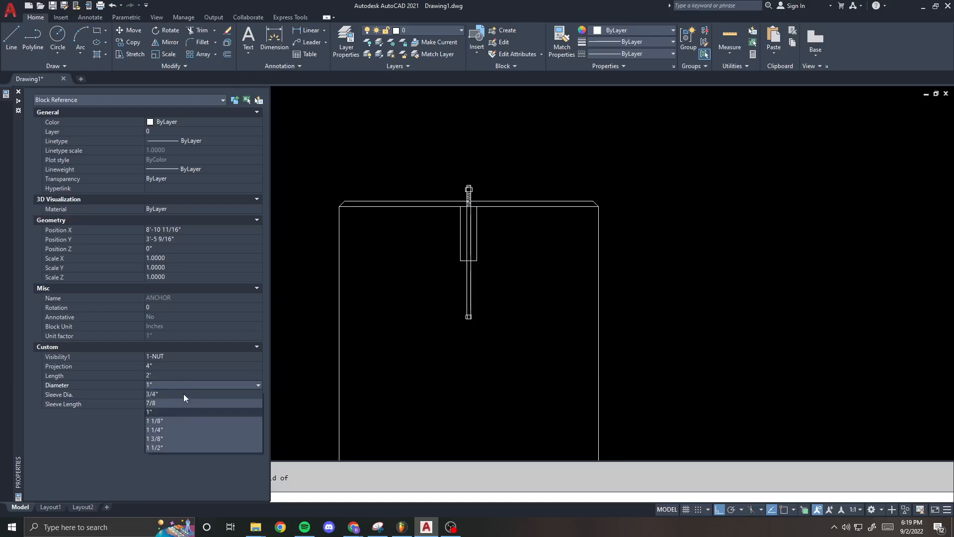
- Set the anchor bolt's Projection to 3 1/2" and its Length to 18"
click(187, 366)
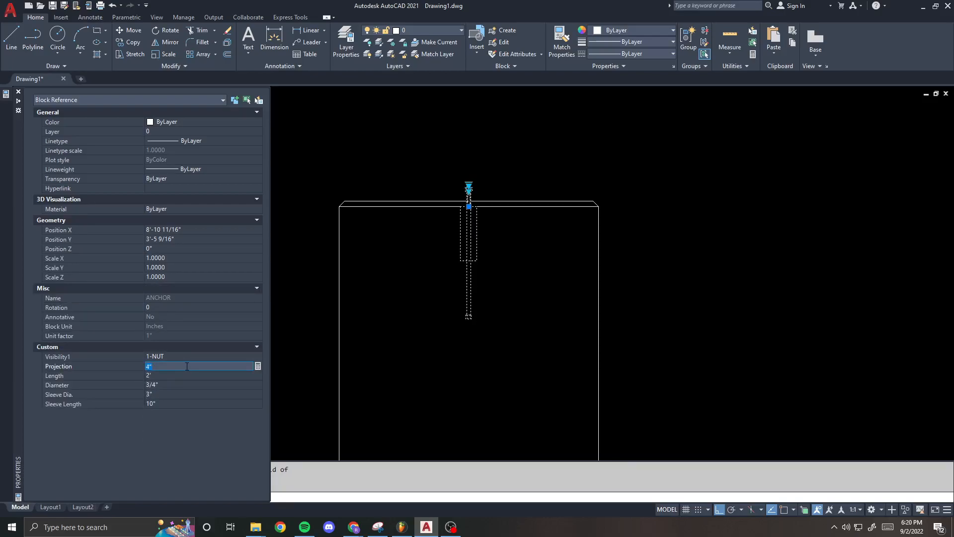
key(Tab)
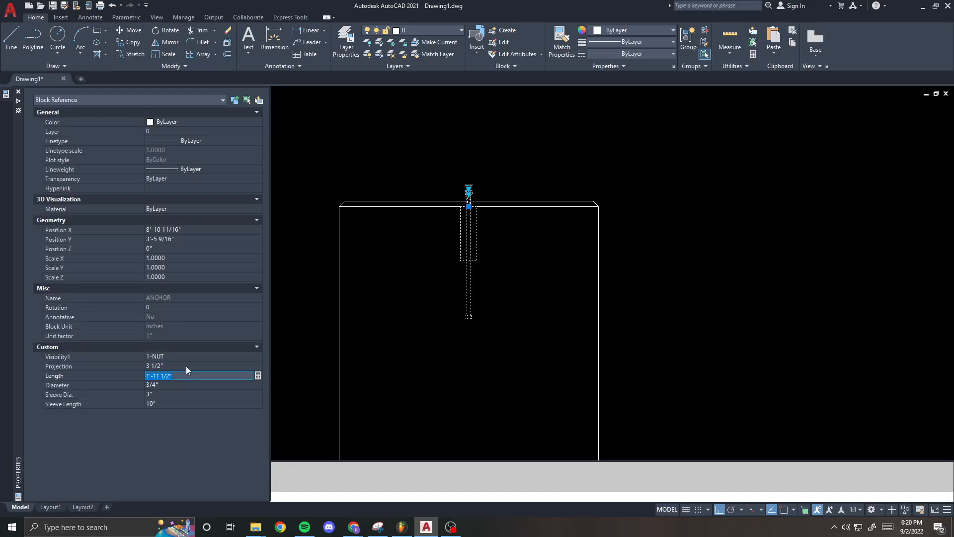
text(18)
key(Tab)
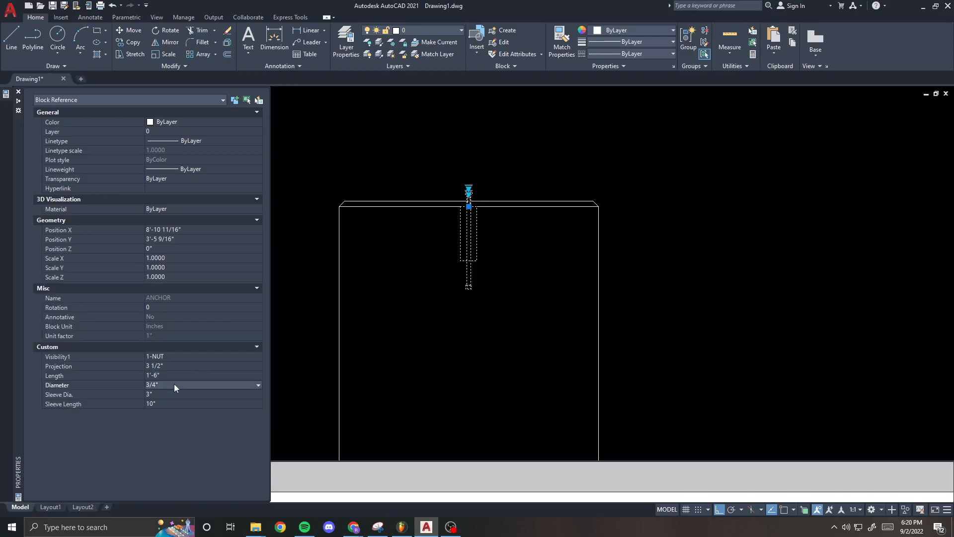
- Set the anchor bolt's Sleeve Dia. to 0 to hide the sleeve
click(163, 394)
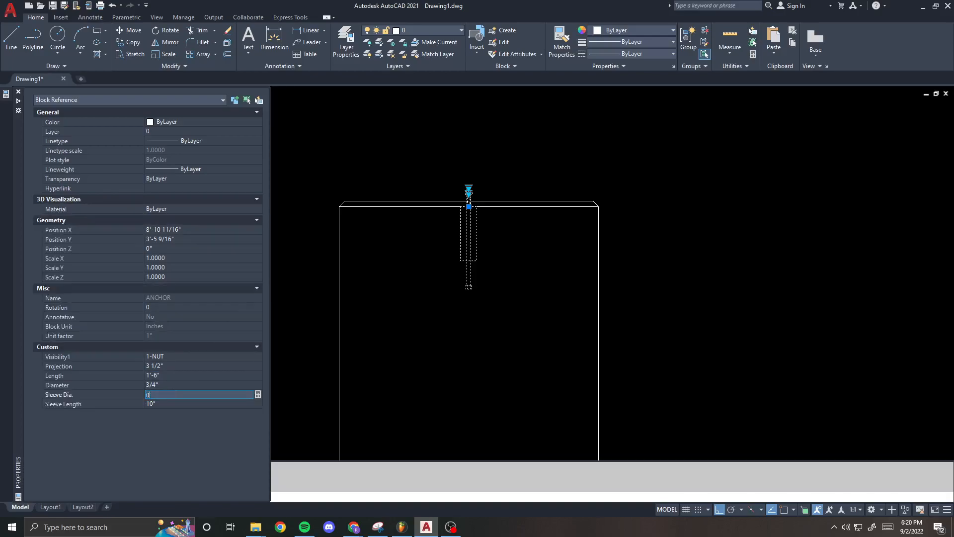
text(0)
key(Return)
key(Escape)
- Examine the anchor bolt closely, especially the nut and threaded projection above the pier
scroll(465, 240, up, 3)
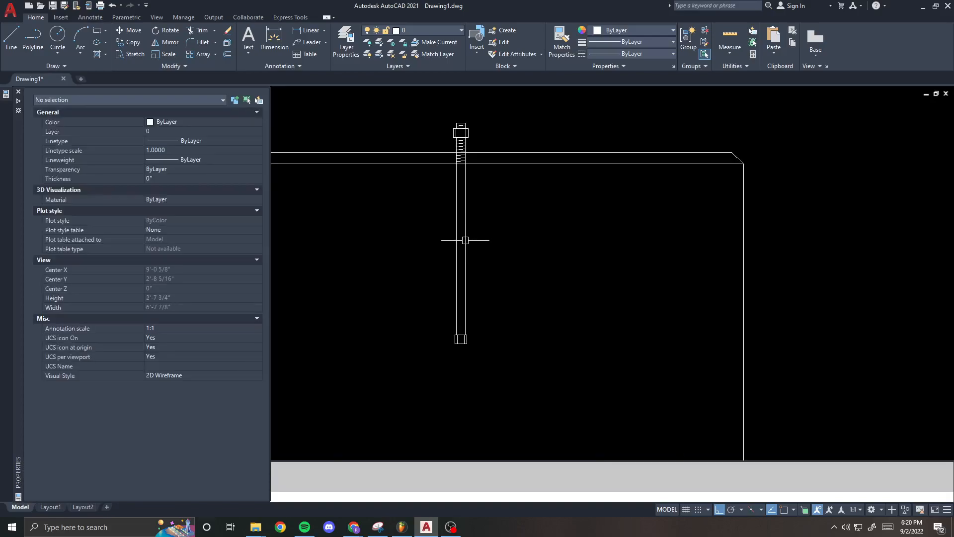
key(ctrl+1)
scroll(464, 241, down, 1)
scroll(429, 140, up, 4)
key(Escape)
scroll(433, 147, down, 3)
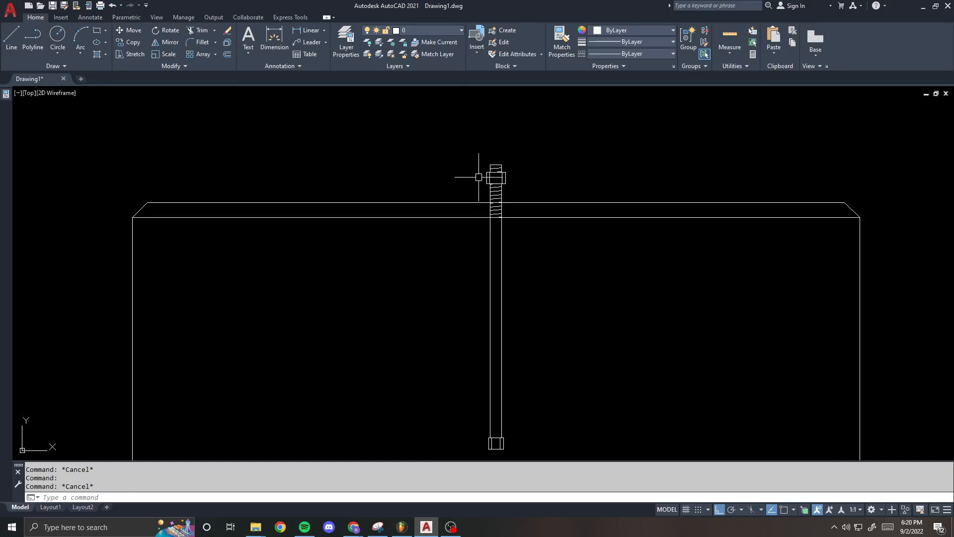
scroll(478, 177, up, 5)
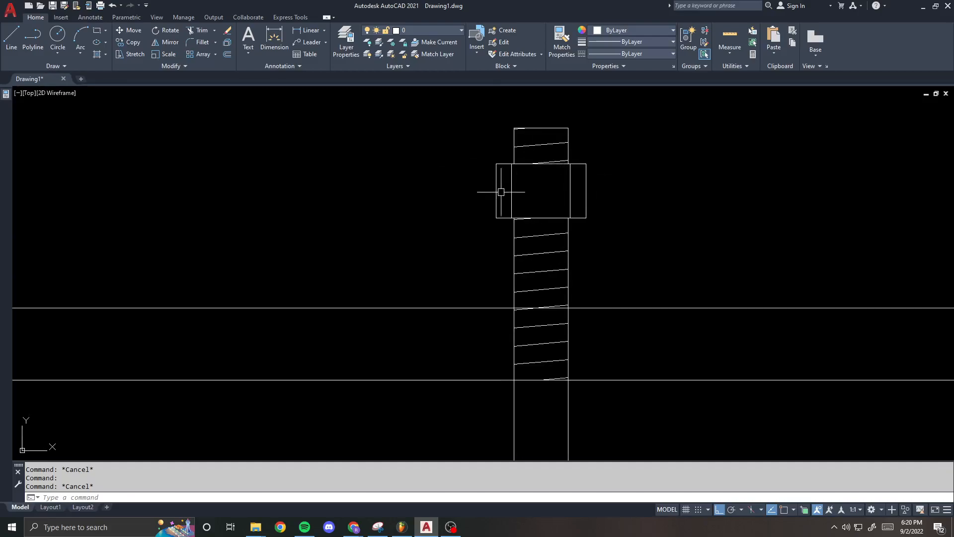
scroll(526, 176, down, 1)
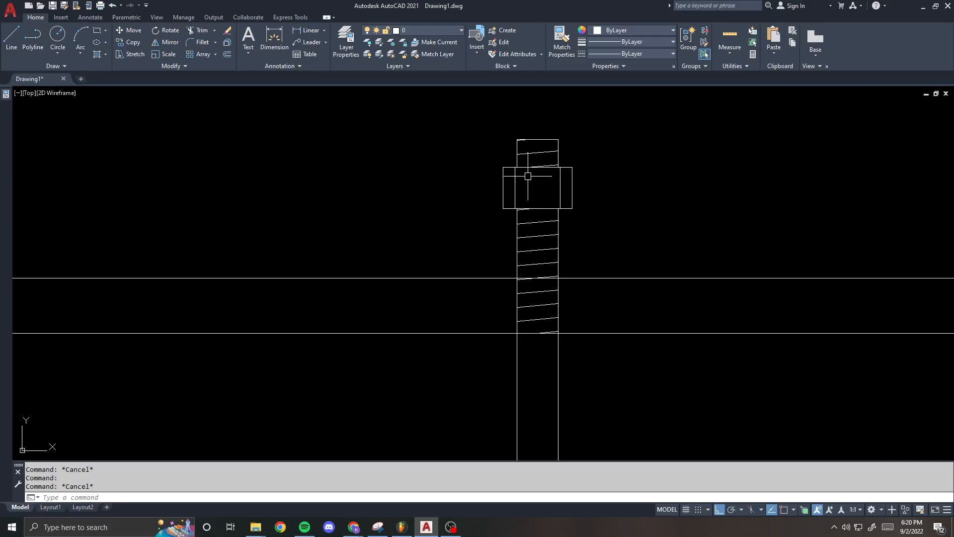
middle_drag(526, 177, 522, 199)
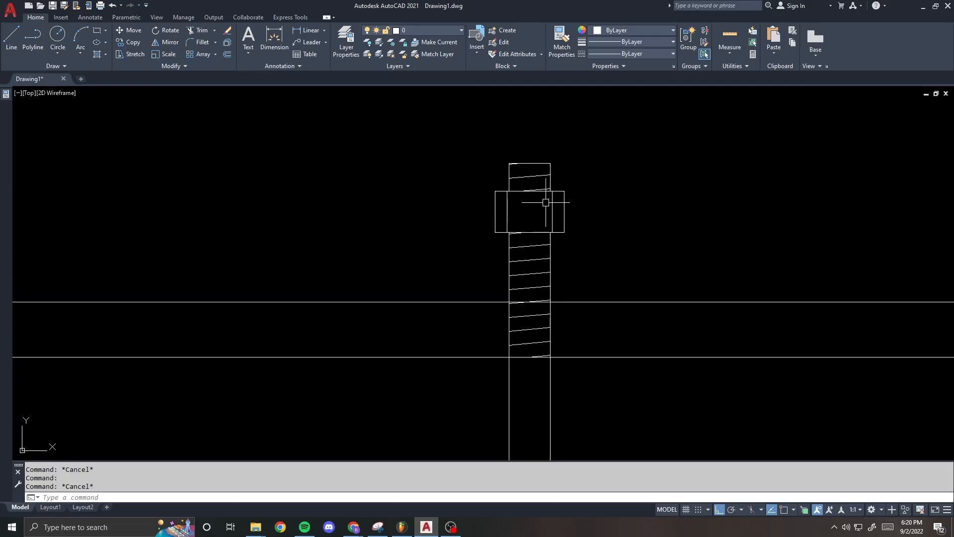
scroll(550, 200, up, 2)
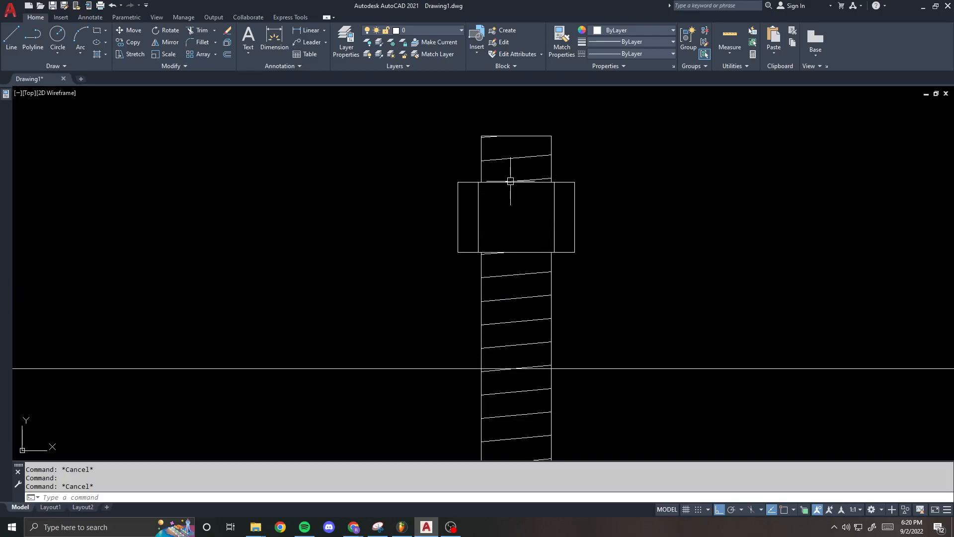
key(space)
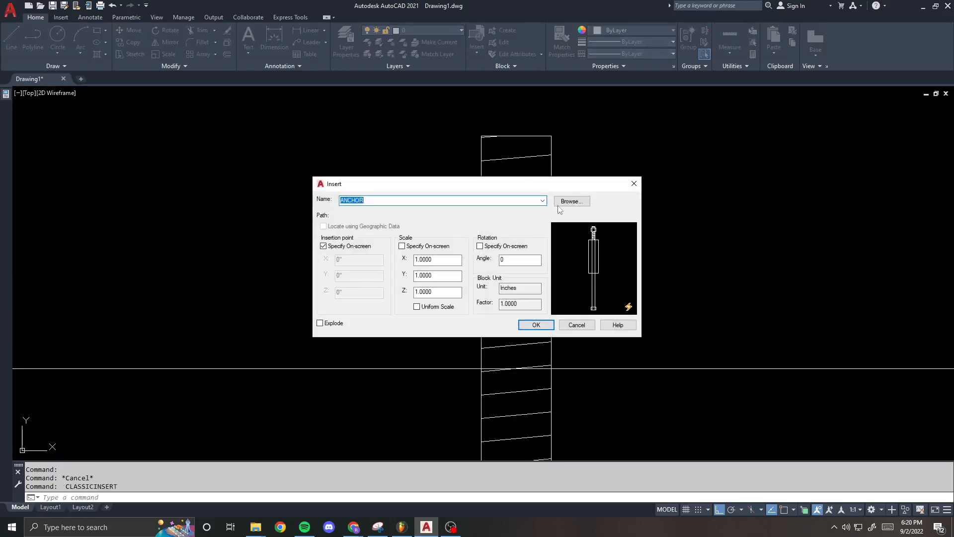
key(Escape)
text(l)
key(space)
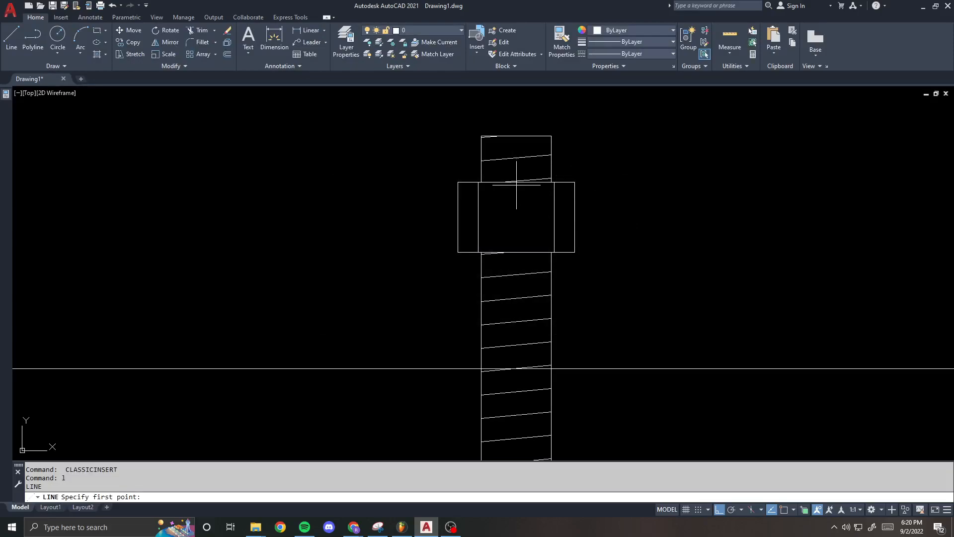
key(Escape)
- Switch the anchor bolt's visibility state to 2-NUT
scroll(518, 171, down, 3)
click(519, 169)
click(517, 154)
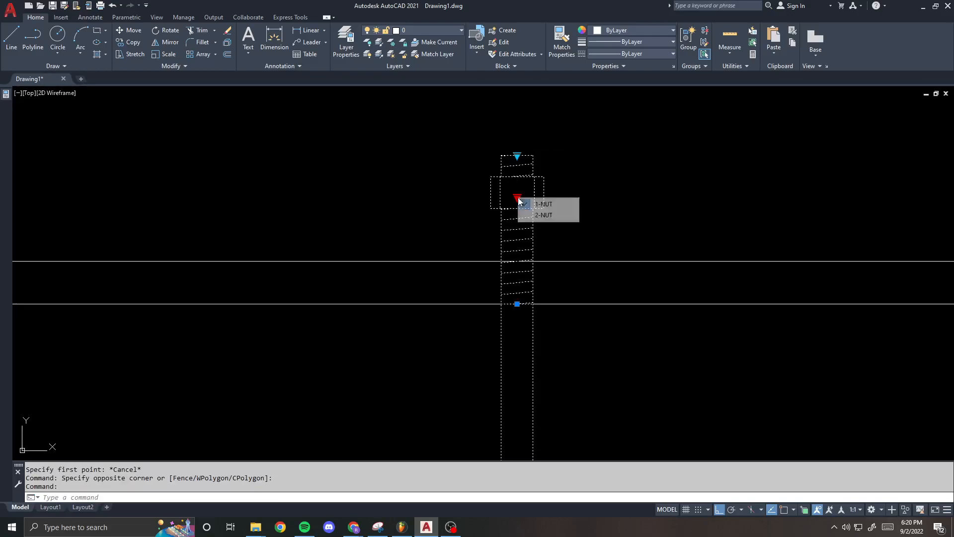
key(Escape)
scroll(515, 226, up, 2)
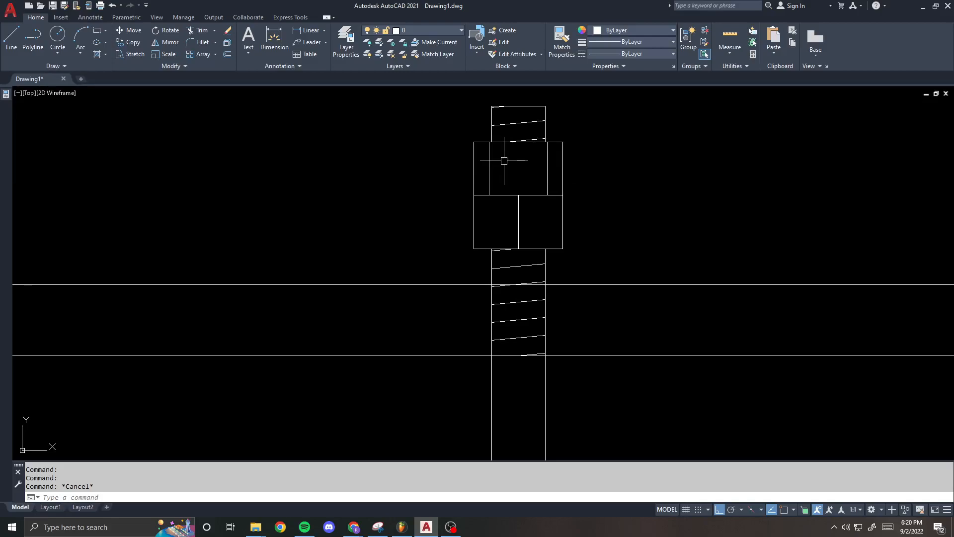
- Open the ANCHOR block definition of the placed bolt for editing in the Block Editor
scroll(521, 152, down, 8)
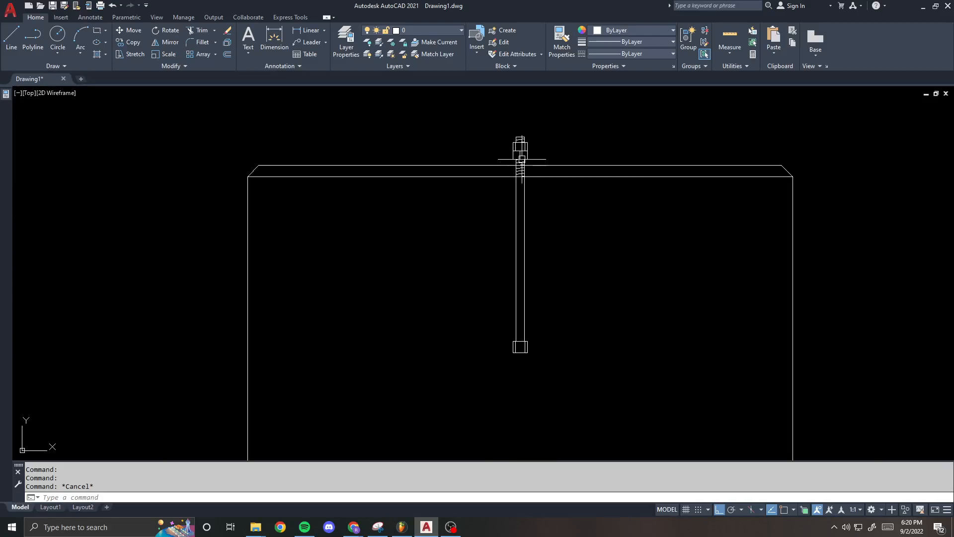
click(522, 146)
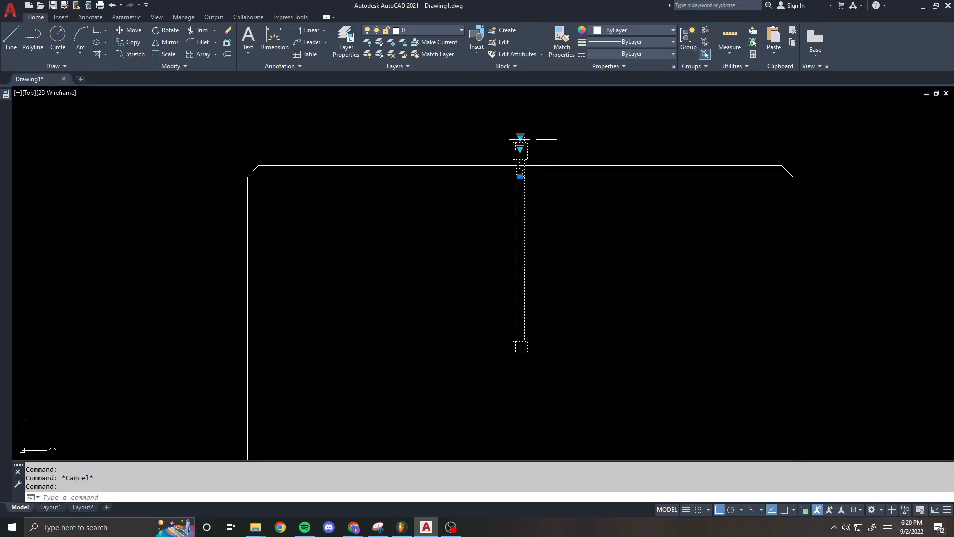
text(be)
key(Return)
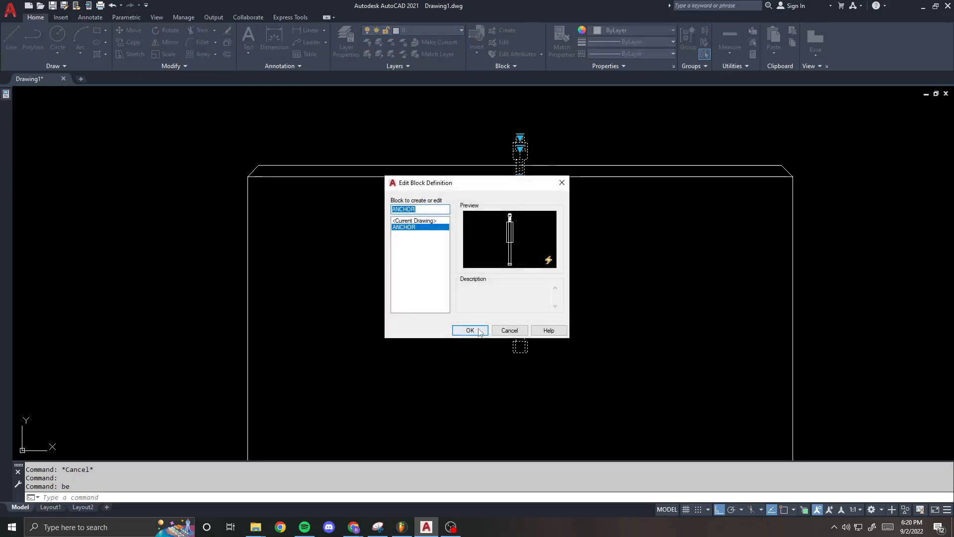
click(469, 331)
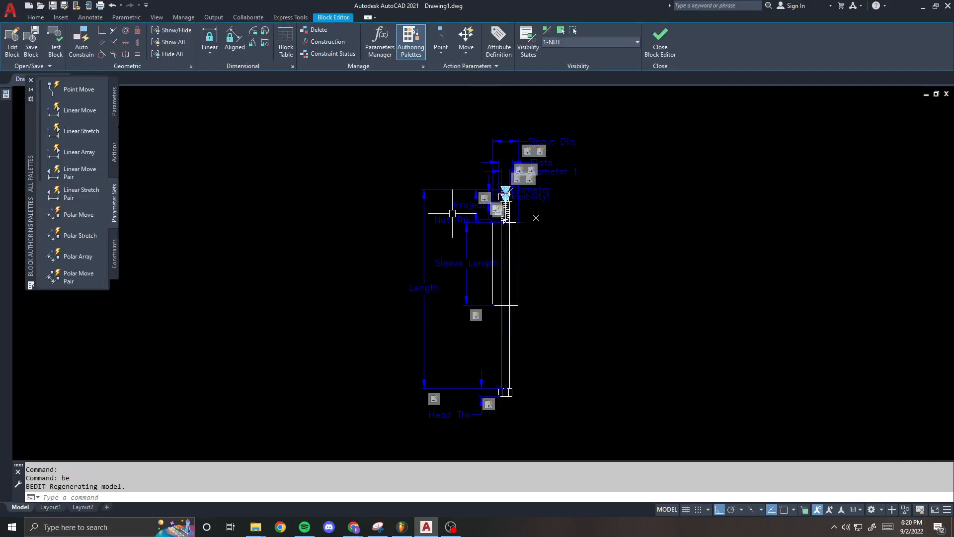
- Examine the nut, threads and Projection parameter at the upper end of the anchor bolt, along with the available block authoring tools
scroll(453, 213, up, 1)
scroll(450, 218, up, 2)
scroll(465, 212, up, 2)
scroll(516, 229, down, 1)
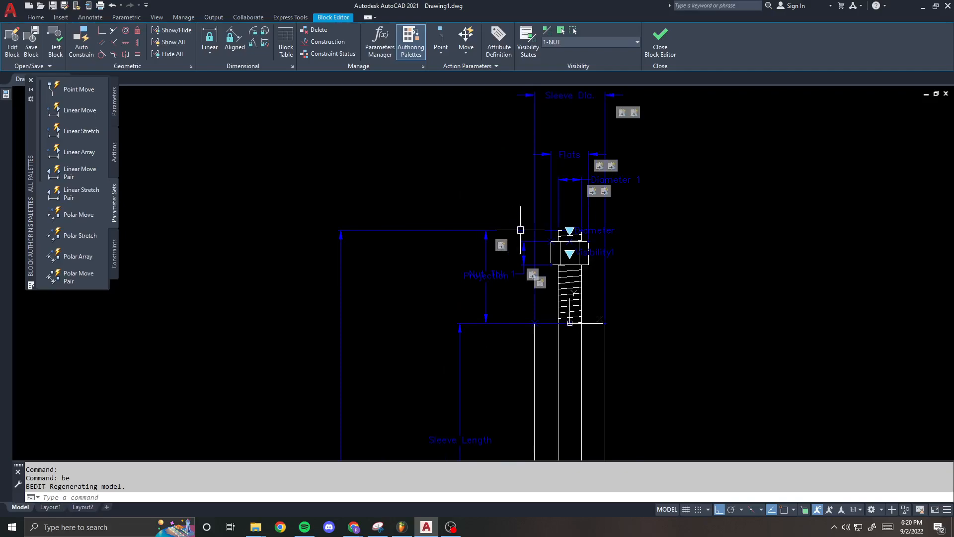
scroll(518, 241, down, 1)
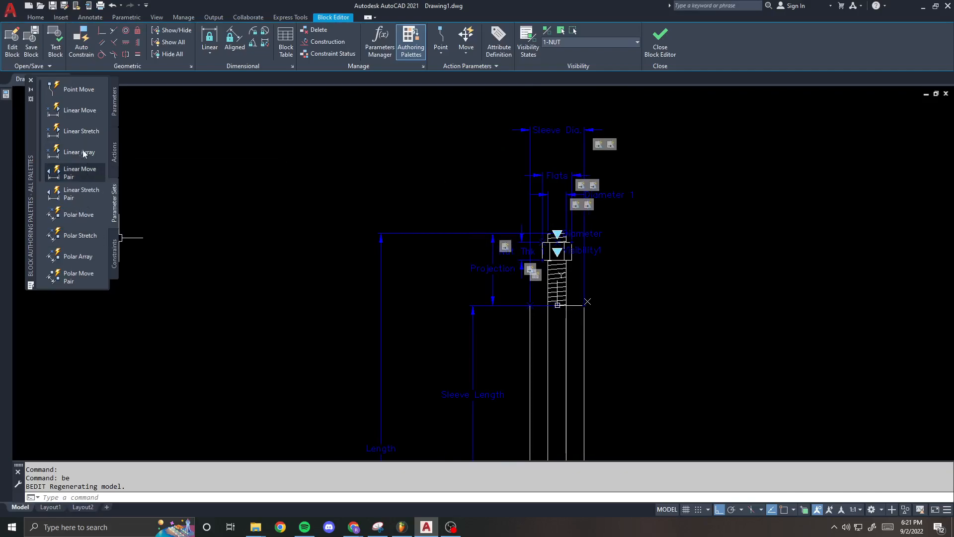
click(116, 253)
click(115, 162)
click(113, 208)
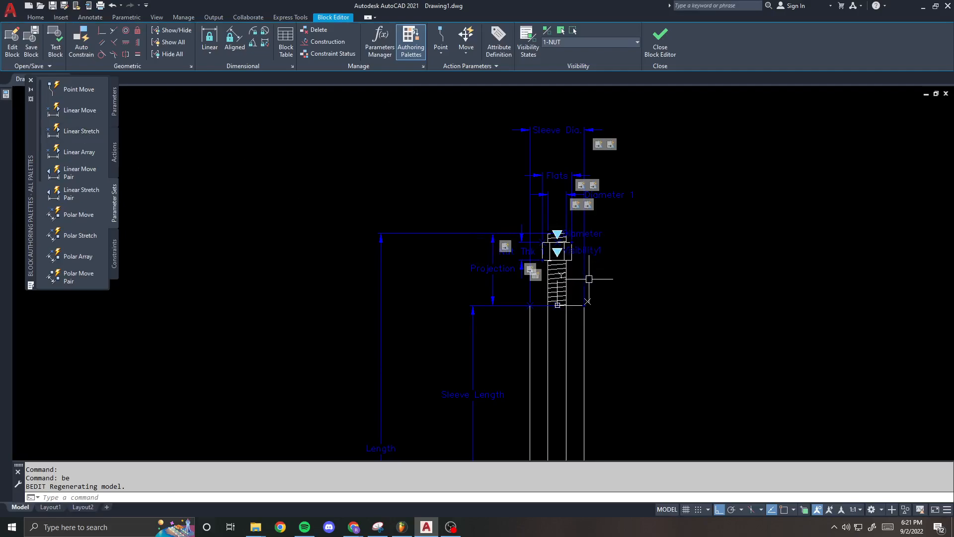
middle_drag(658, 309, 588, 242)
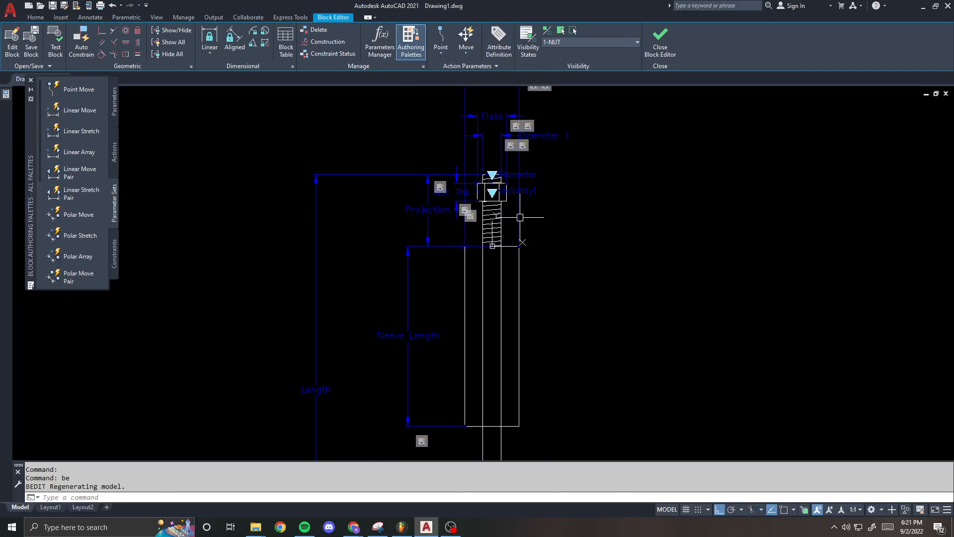
scroll(517, 215, up, 2)
middle_drag(541, 197, 480, 274)
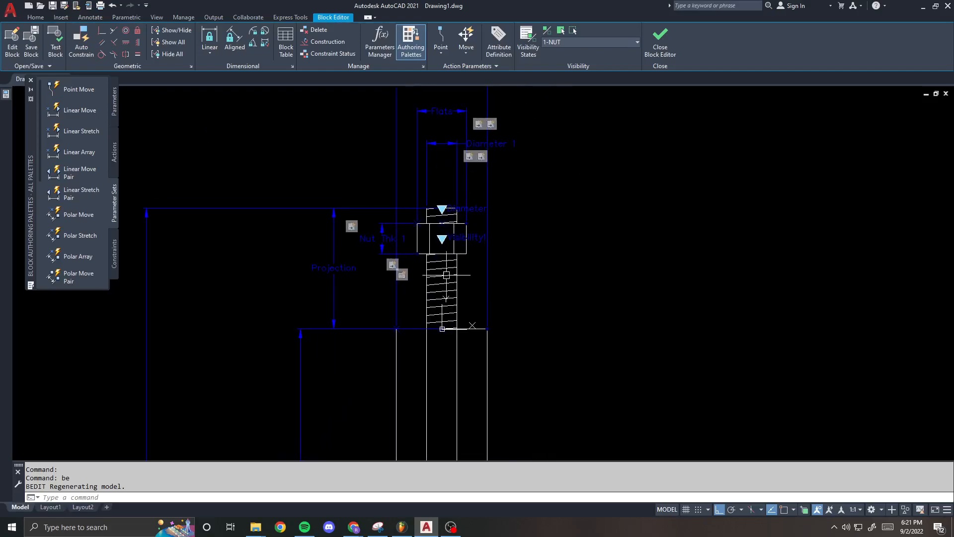
scroll(445, 264, up, 2)
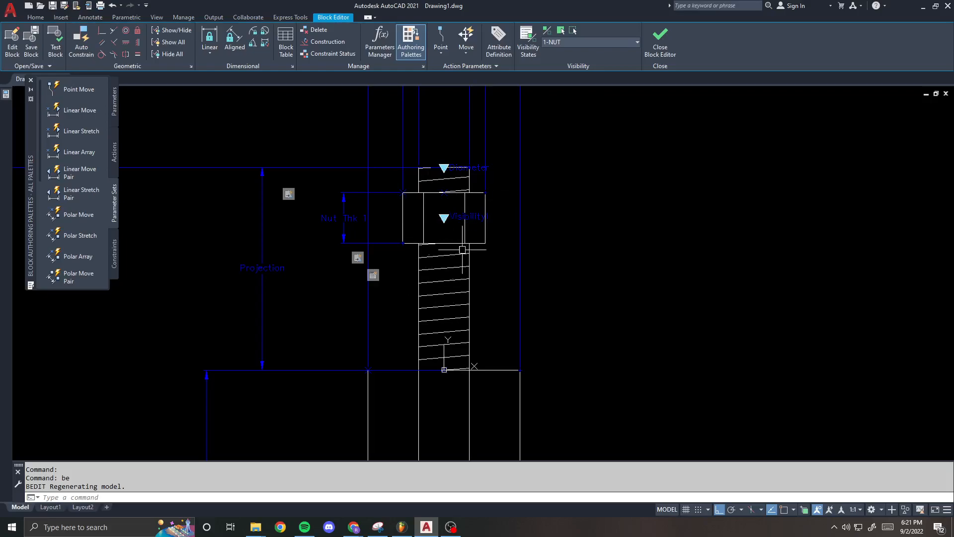
scroll(520, 145, down, 1)
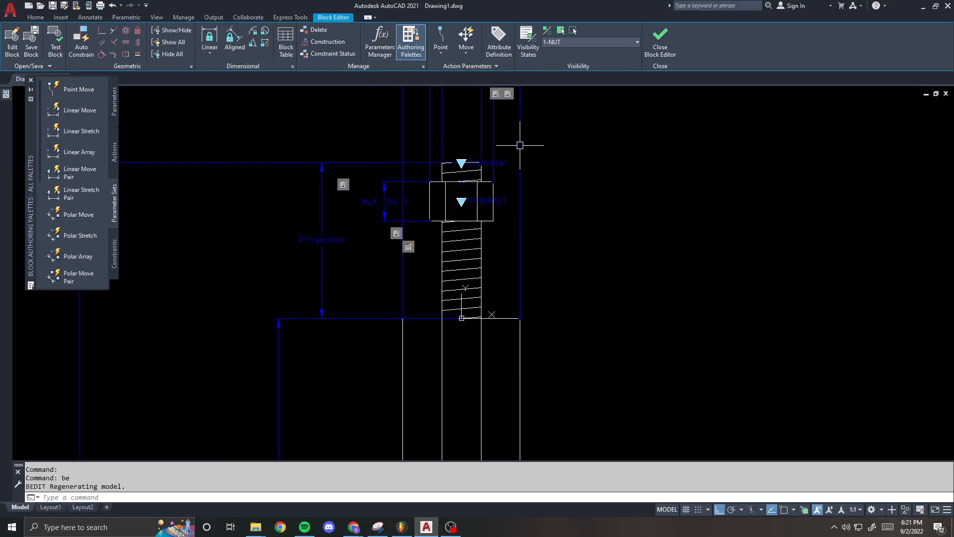